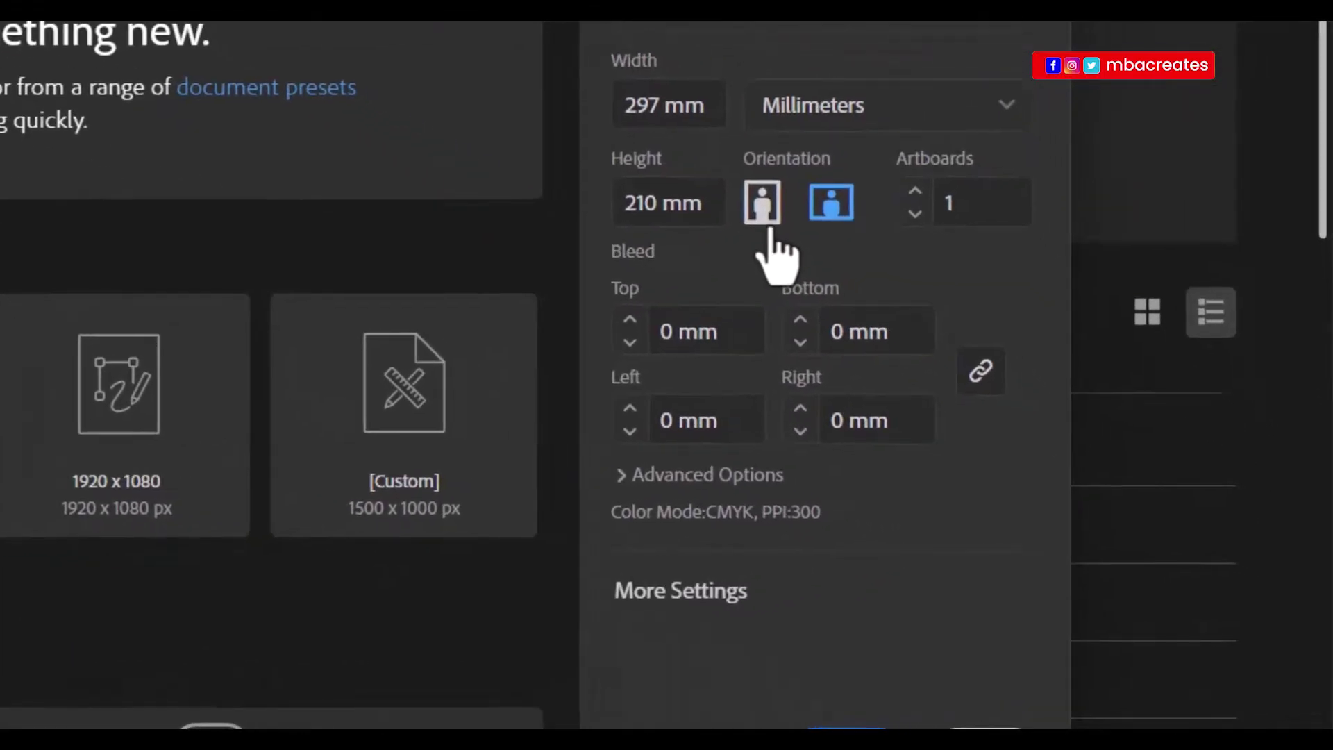
# Create a new portrait document, 210 x 297 mm, with the color mode set to RGB.
pyautogui.click(762, 209)
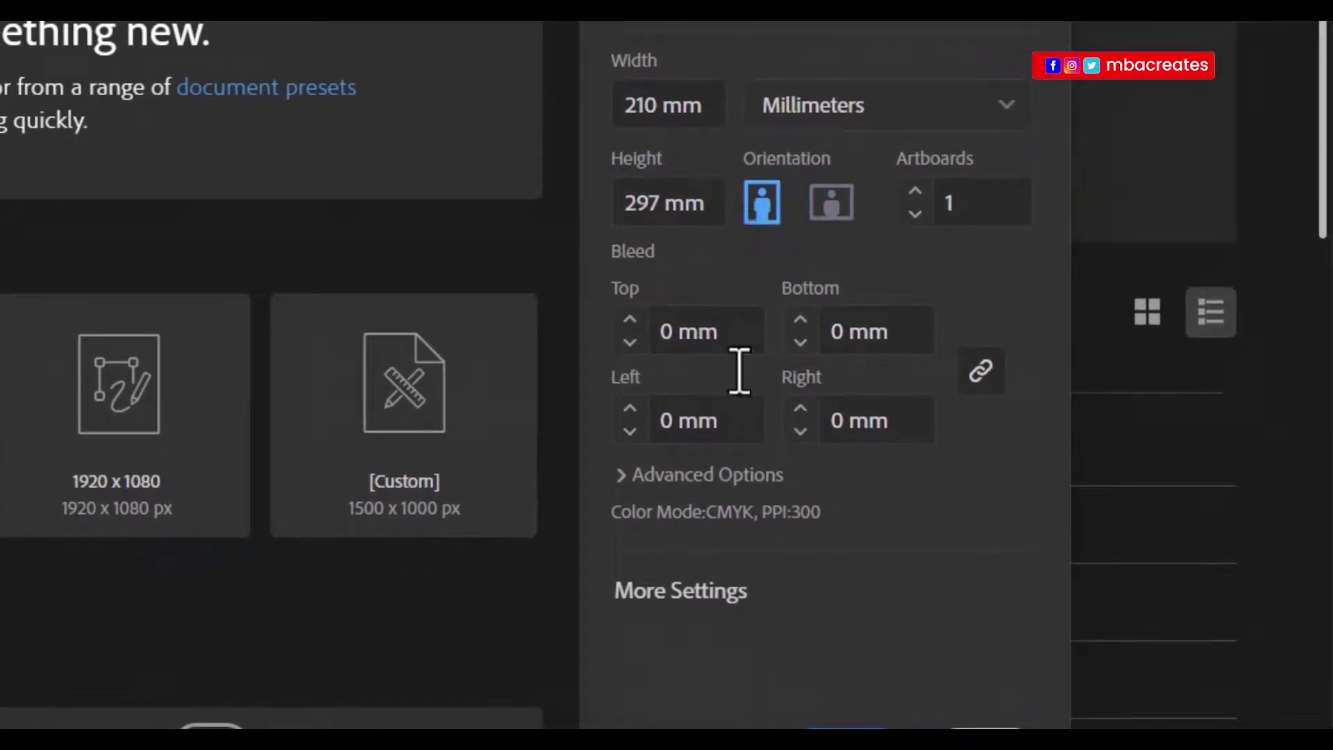
pyautogui.click(620, 475)
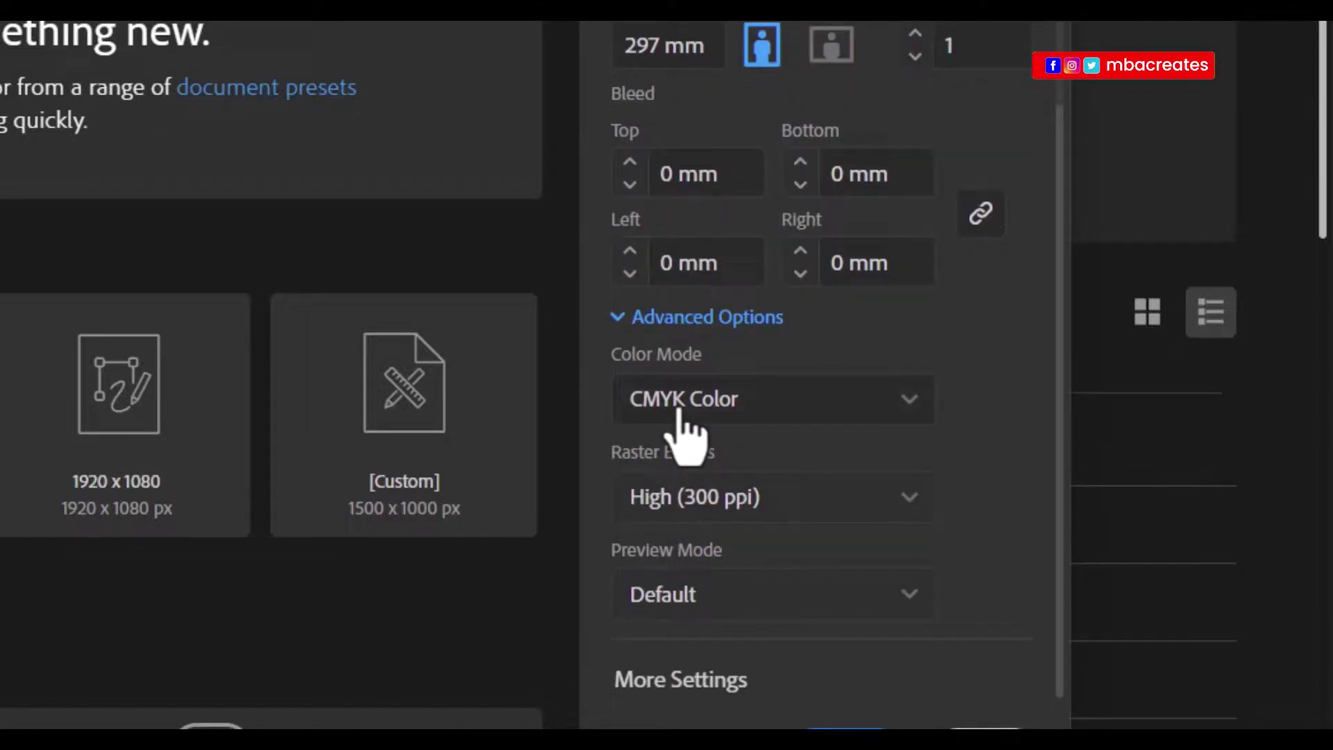
pyautogui.click(679, 410)
pyautogui.click(663, 457)
pyautogui.click(850, 749)
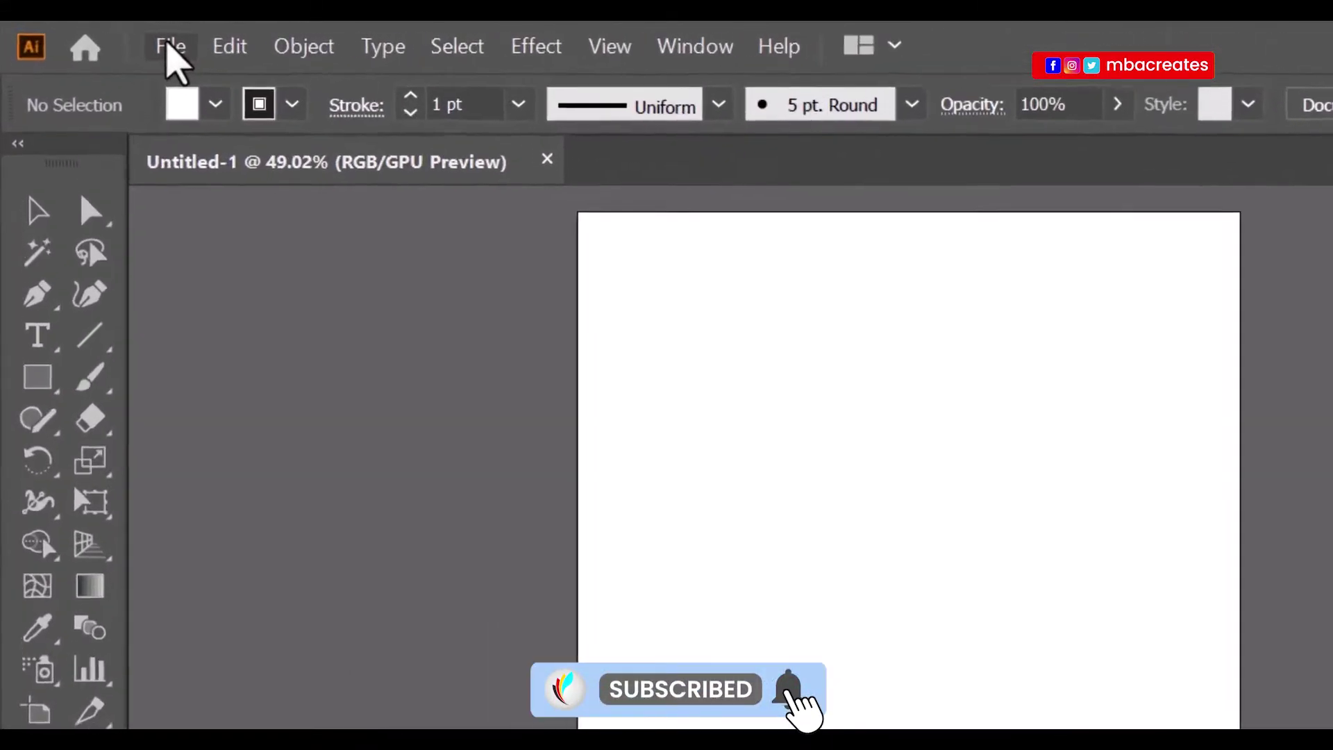
# Place the linked image Balloon1_ZZ99_9999 at large size, starting near the artboard's upper-left corner and extending past its right edge.
pyautogui.click(168, 44)
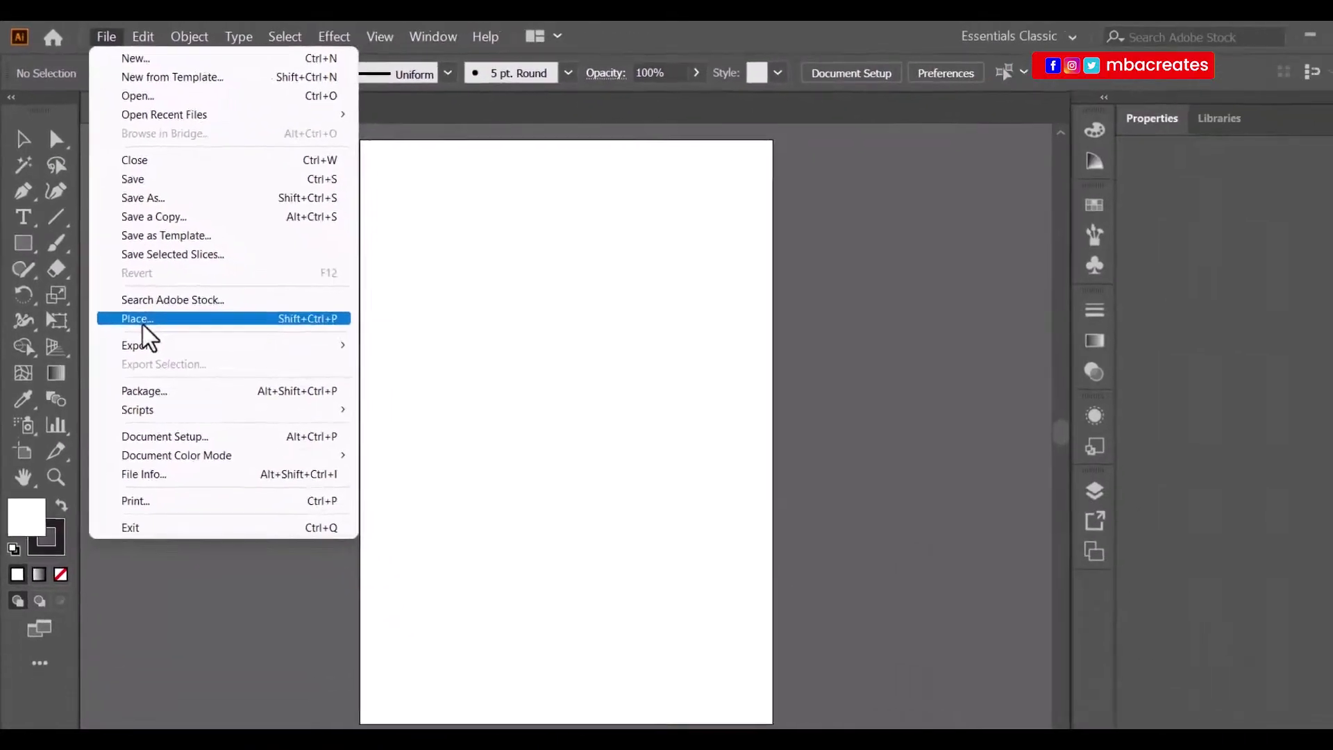
pyautogui.click(143, 320)
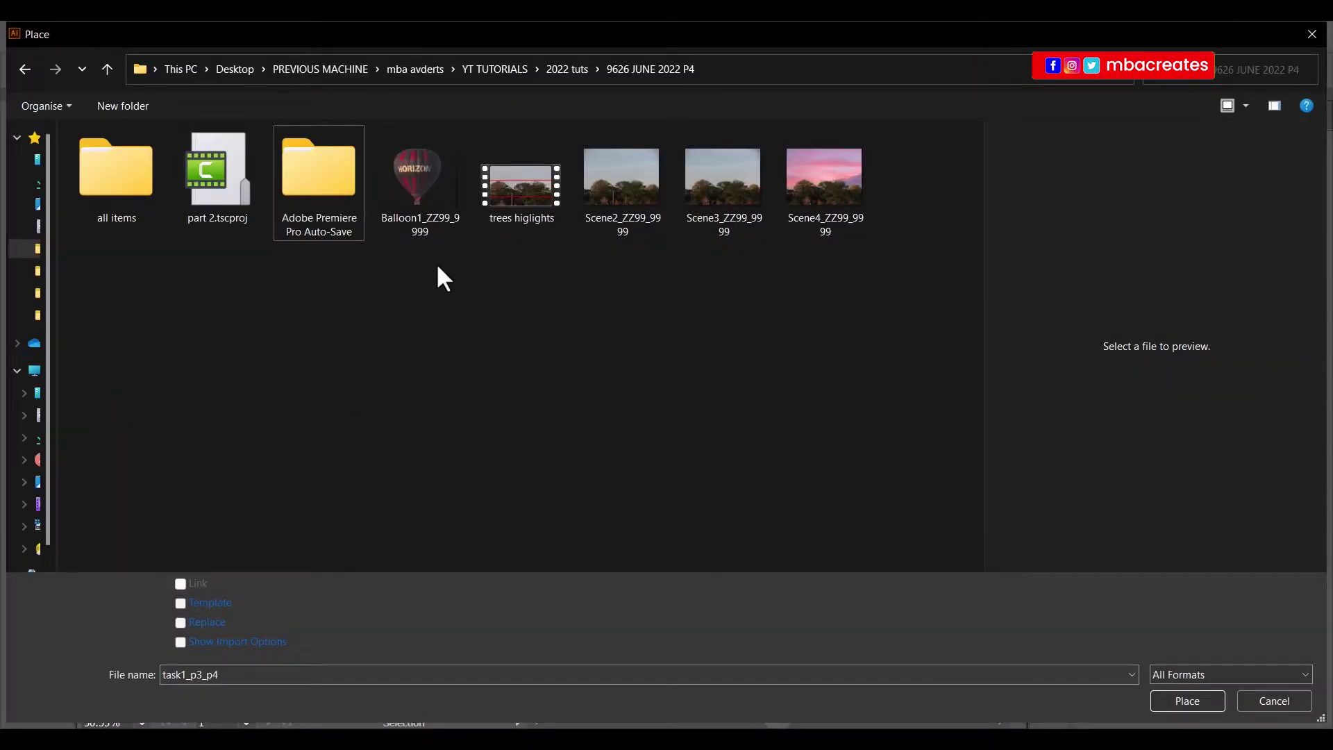
pyautogui.click(427, 185)
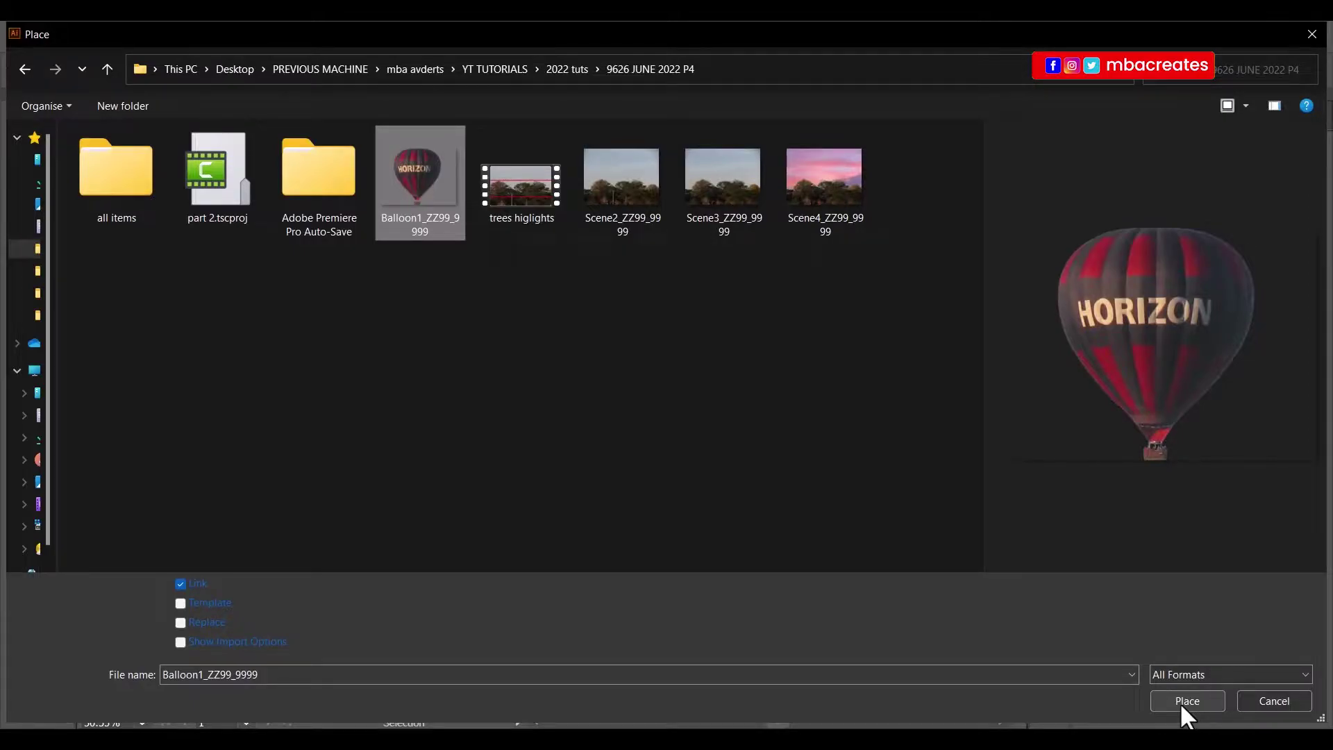
pyautogui.click(1186, 700)
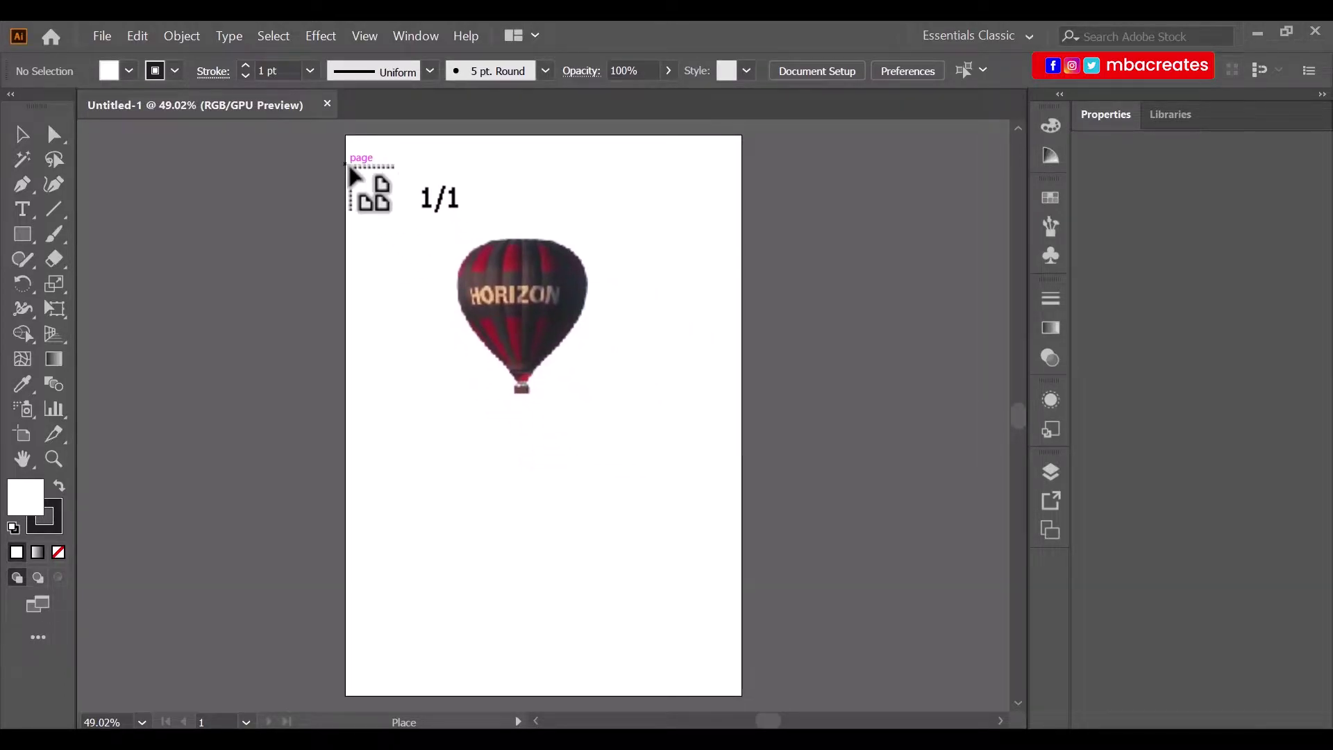
pyautogui.moveTo(349, 167); pyautogui.dragTo(998, 662)
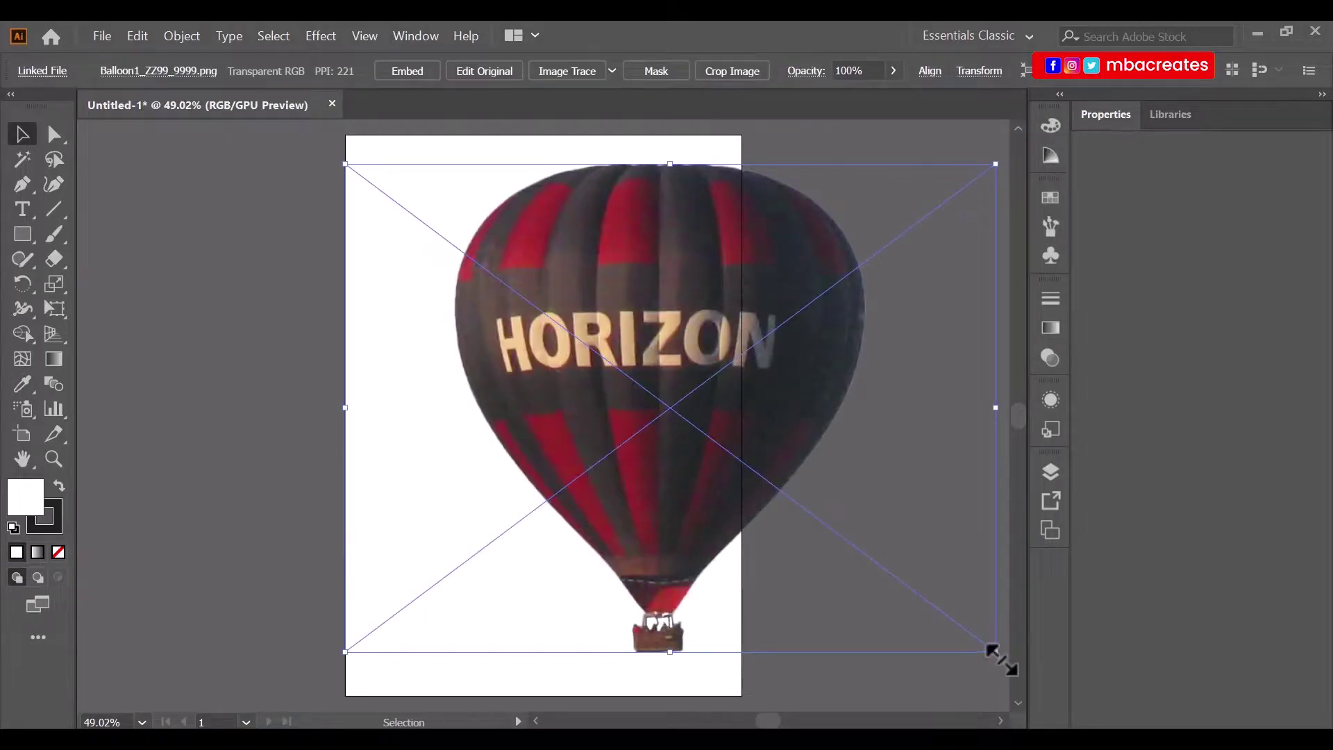
# Scale the balloon image down slightly and move it so the whole balloon sits centred on the artboard.
pyautogui.moveTo(754, 285); pyautogui.dragTo(651, 277)
pyautogui.moveTo(890, 165); pyautogui.dragTo(819, 216)
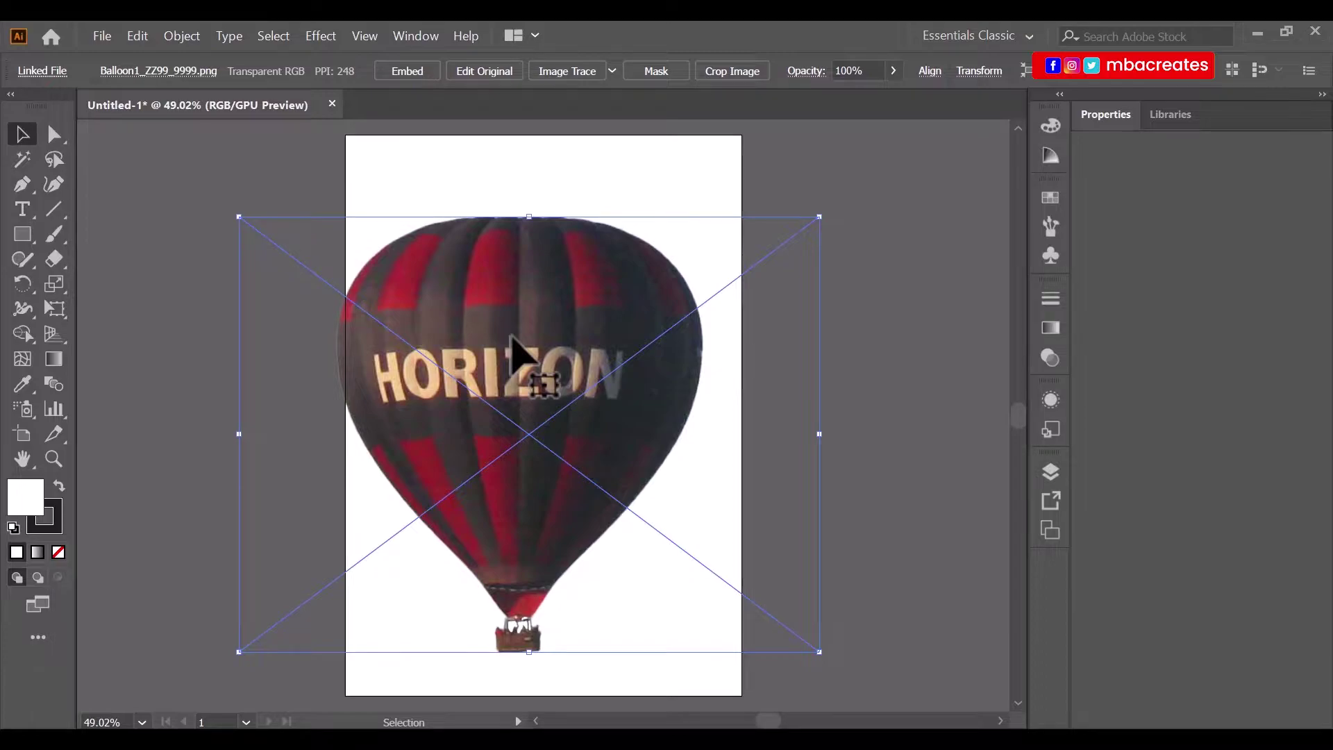
pyautogui.moveTo(482, 333); pyautogui.dragTo(532, 296)
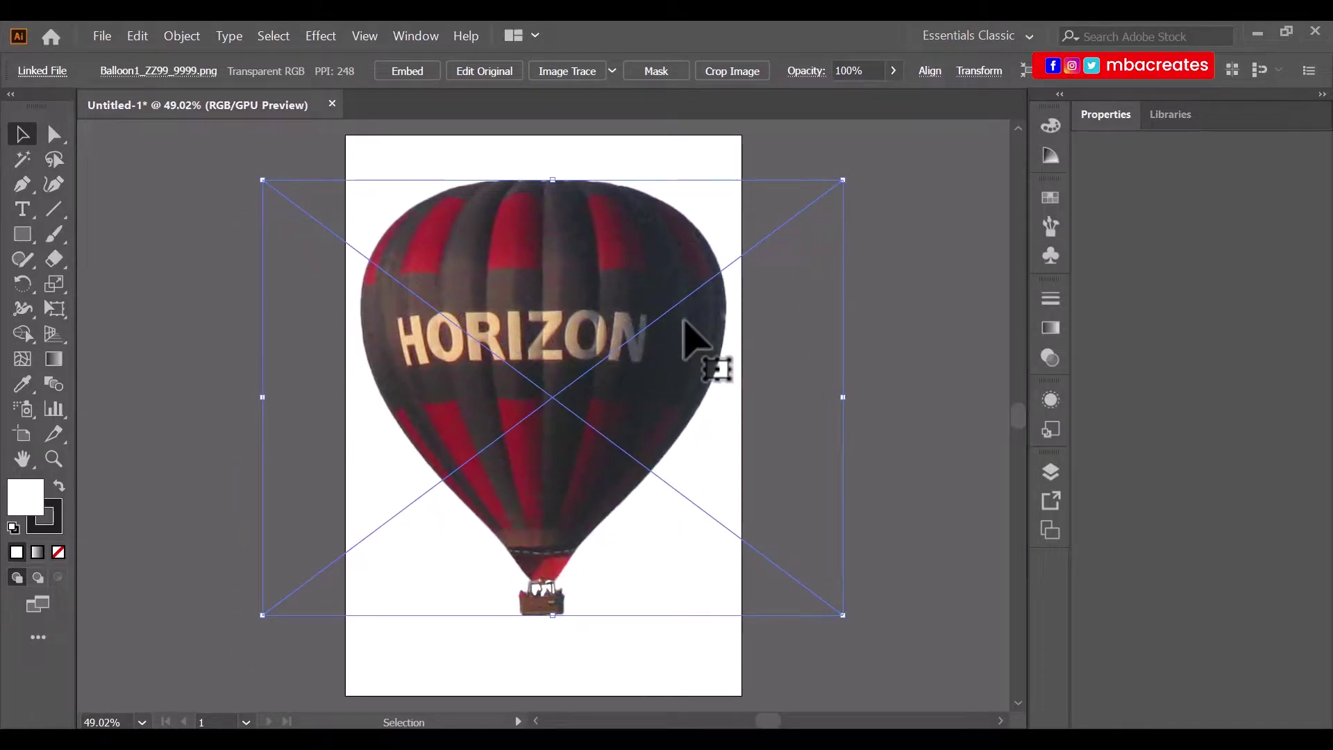
# Deselect the balloon image and add a new layer above Layer 1.
pyautogui.click(98, 195)
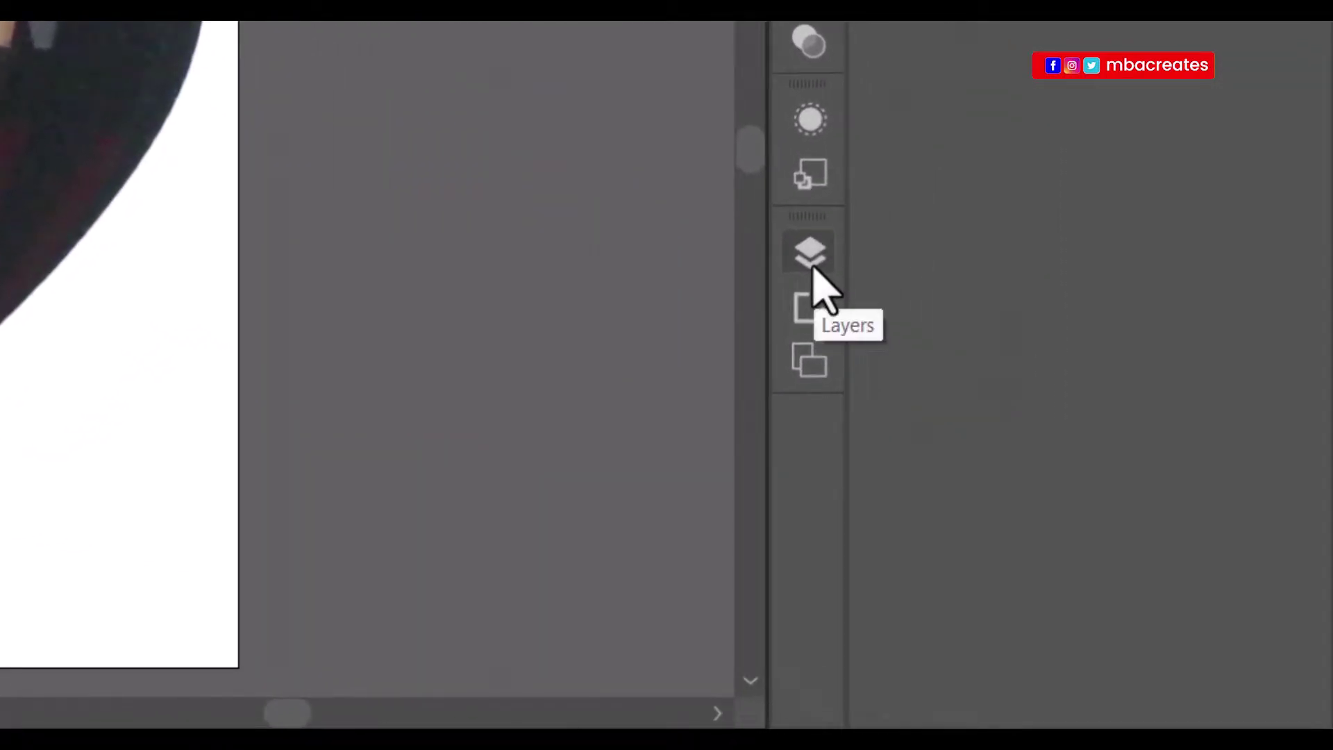
pyautogui.click(814, 269)
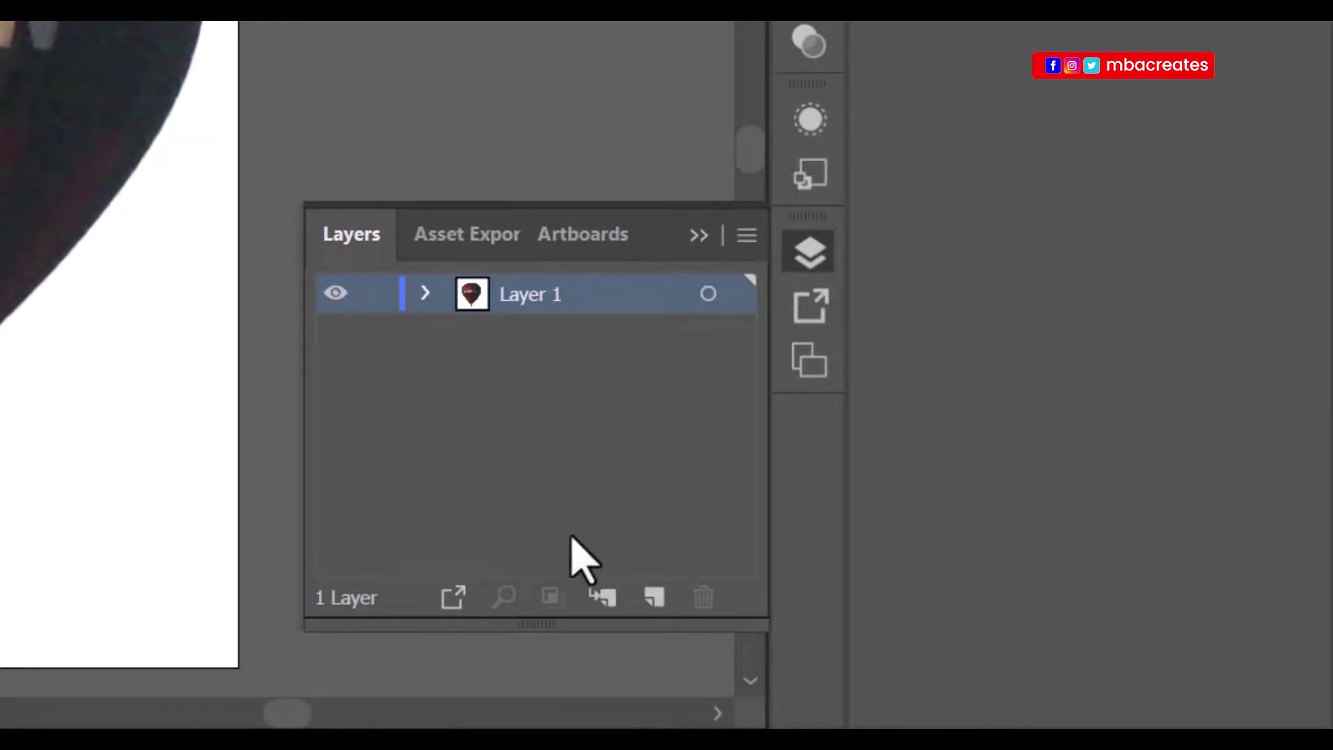
pyautogui.click(652, 597)
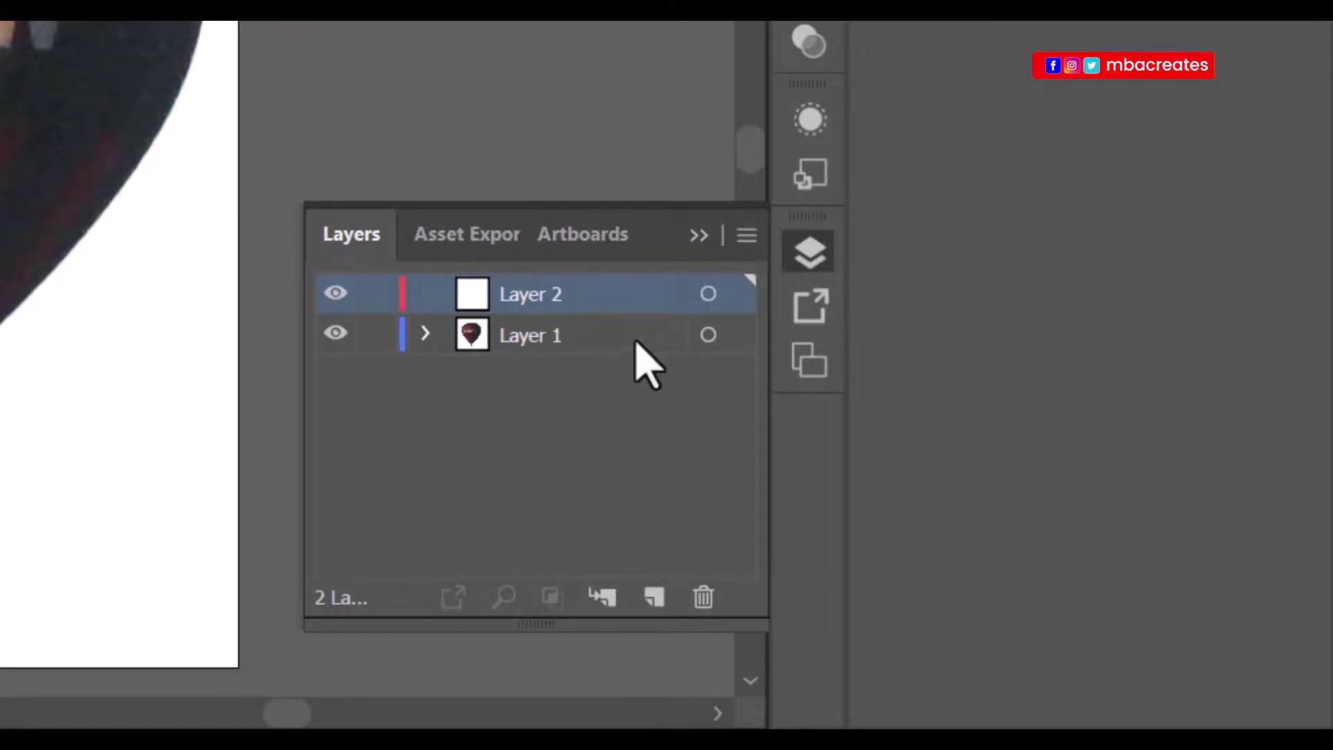
# Reduce the opacity of Layer 1, which holds the balloon image, to 25%.
pyautogui.click(522, 347)
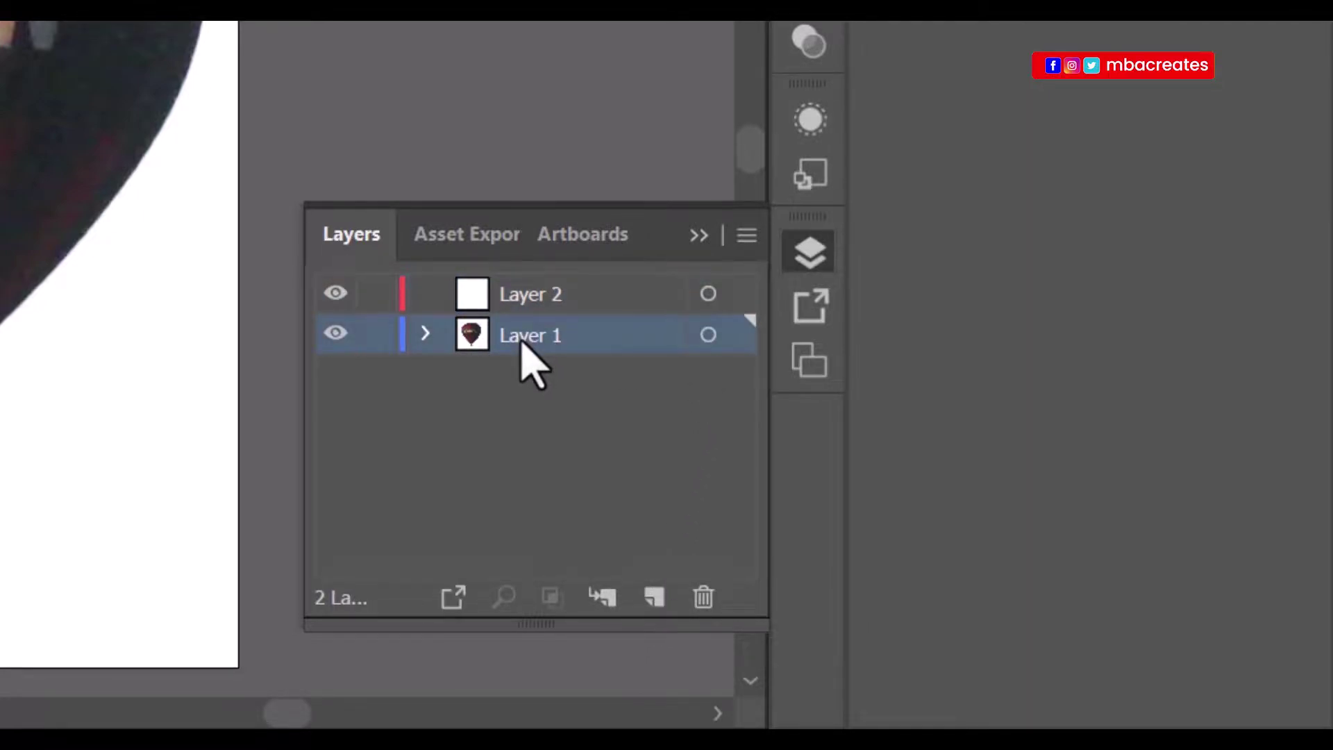
pyautogui.click(708, 335)
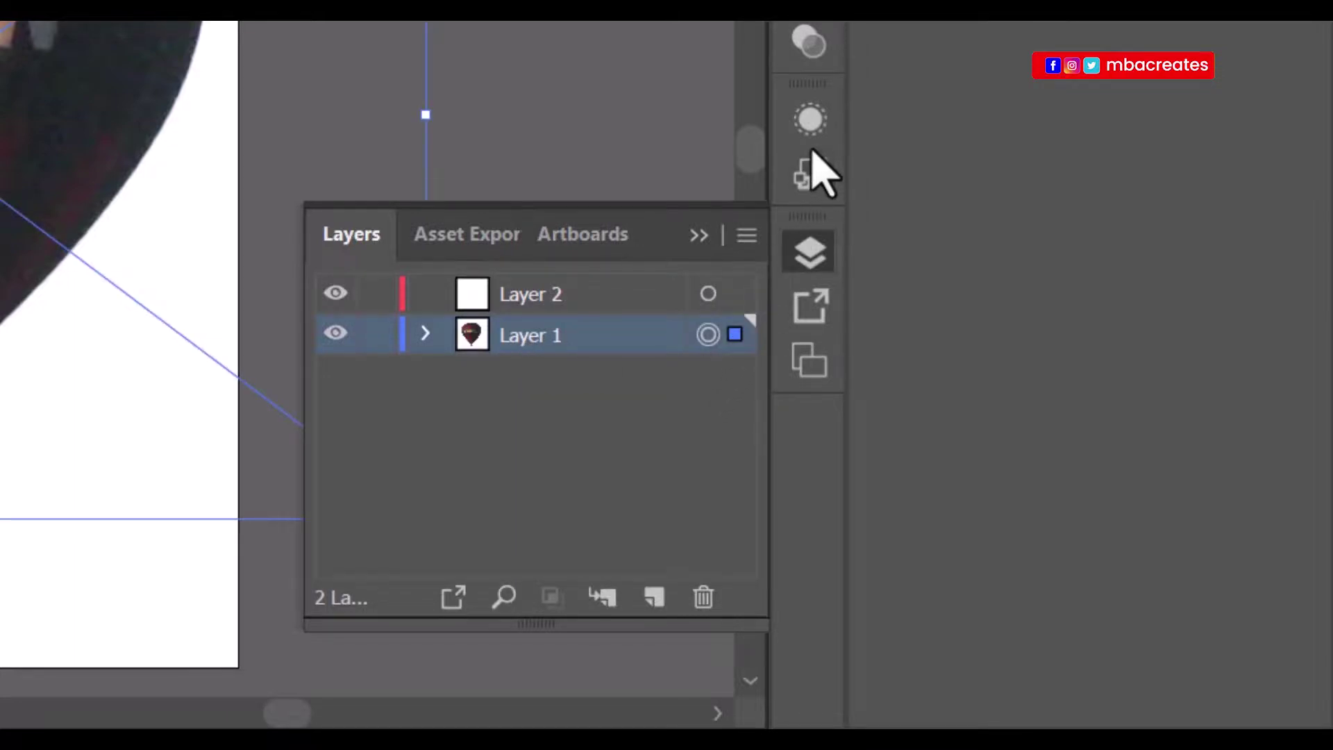
pyautogui.click(811, 121)
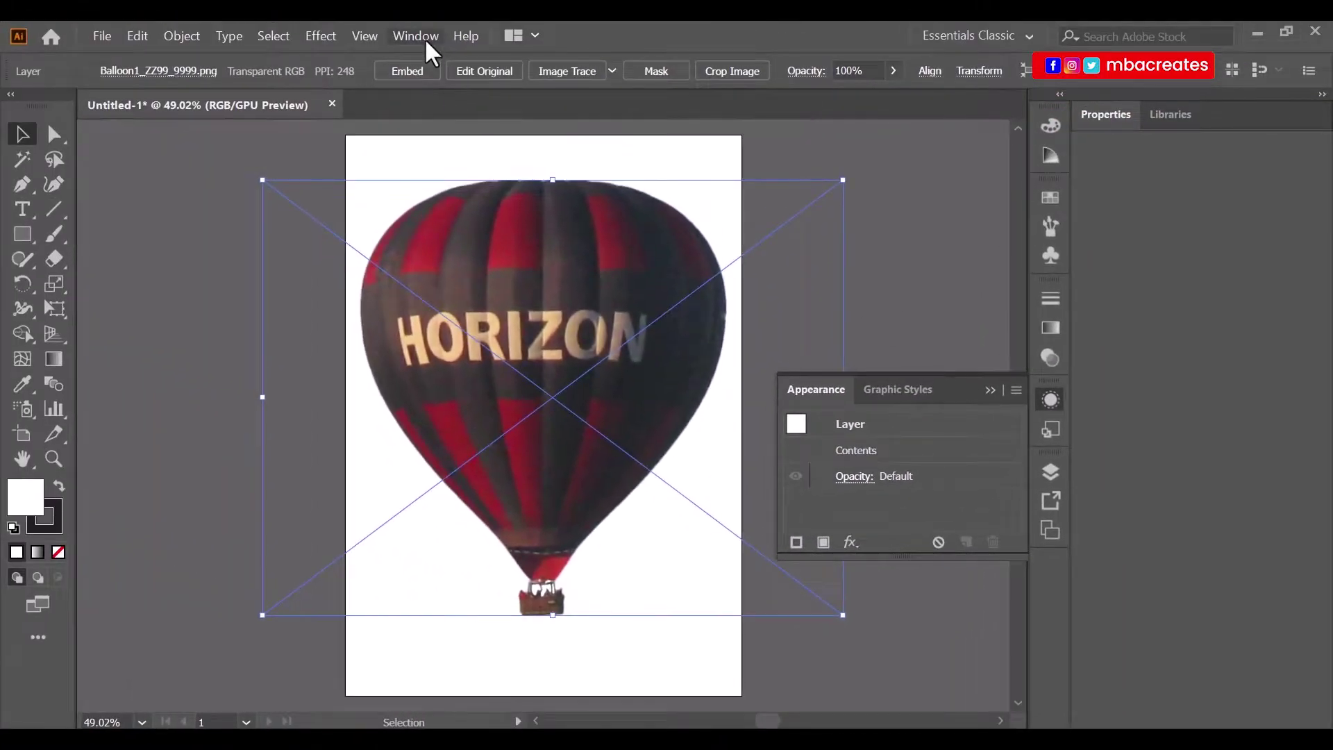
pyautogui.click(424, 37)
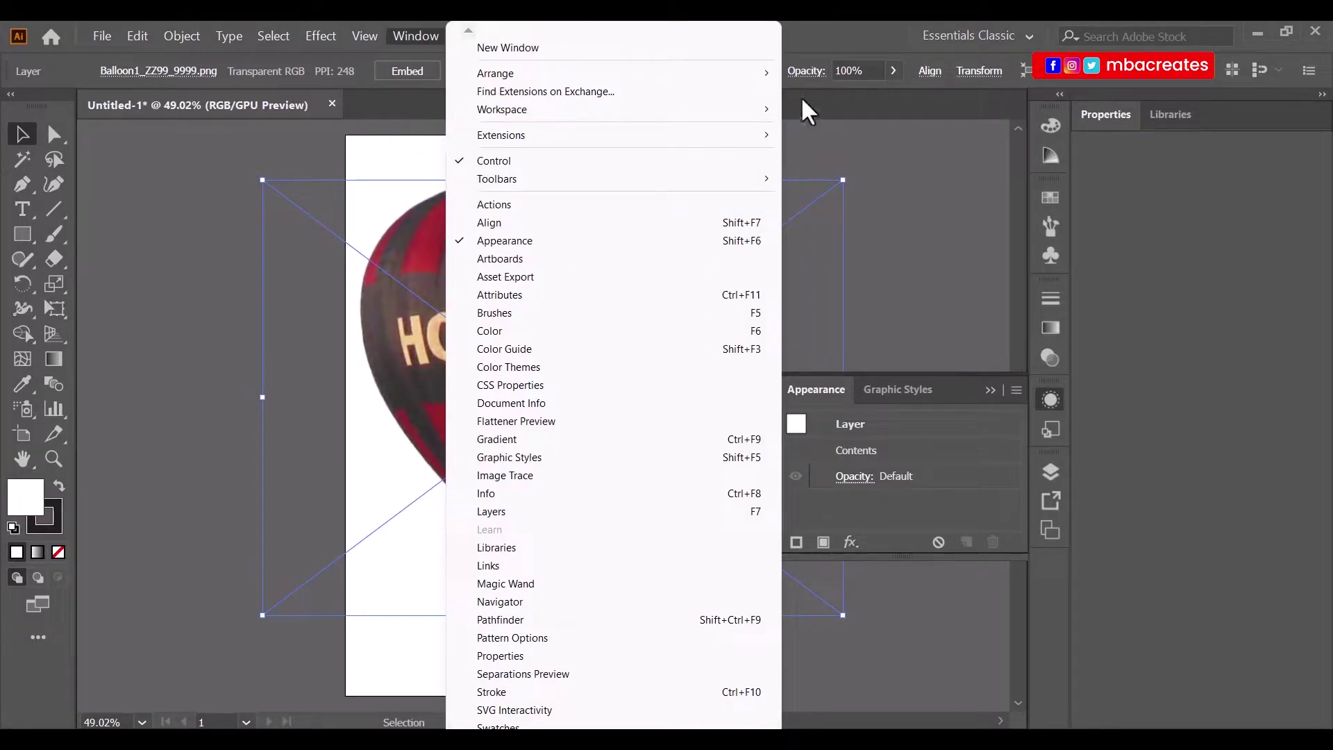
pyautogui.click(838, 31)
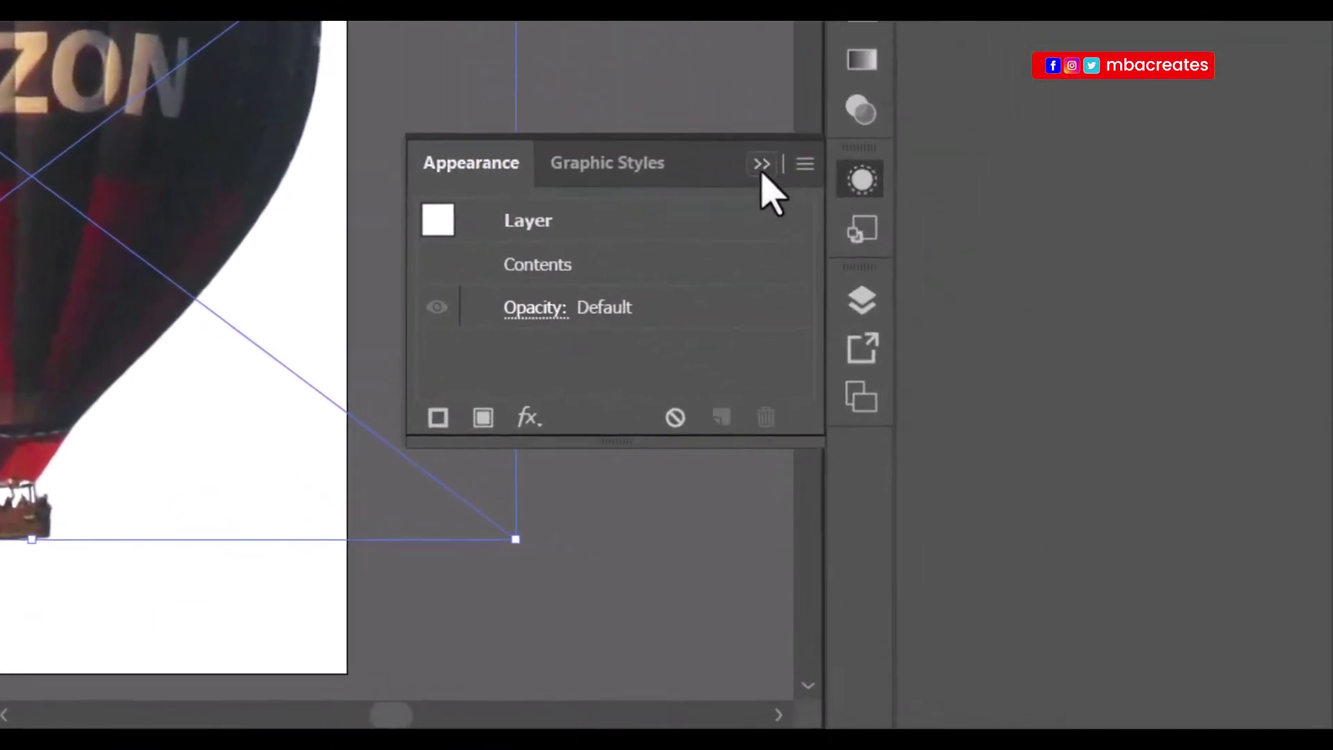
pyautogui.click(544, 306)
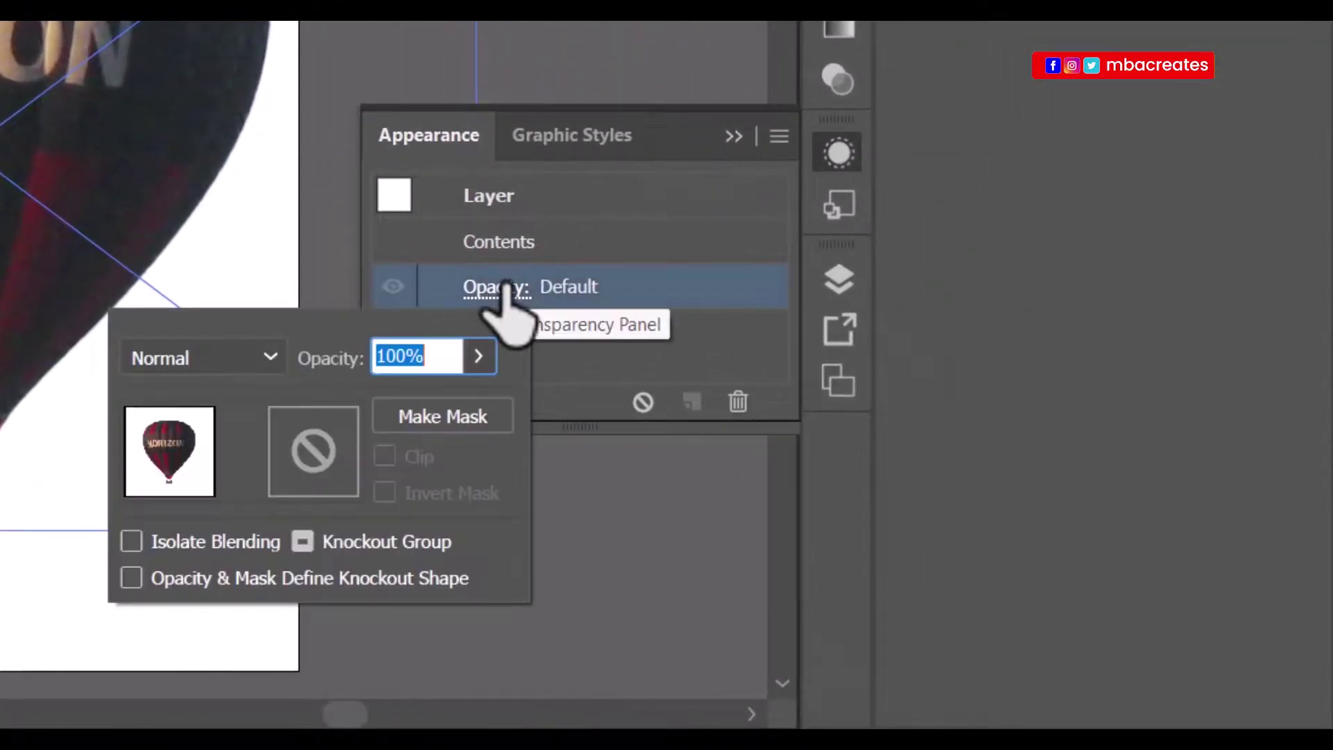
pyautogui.click(478, 356)
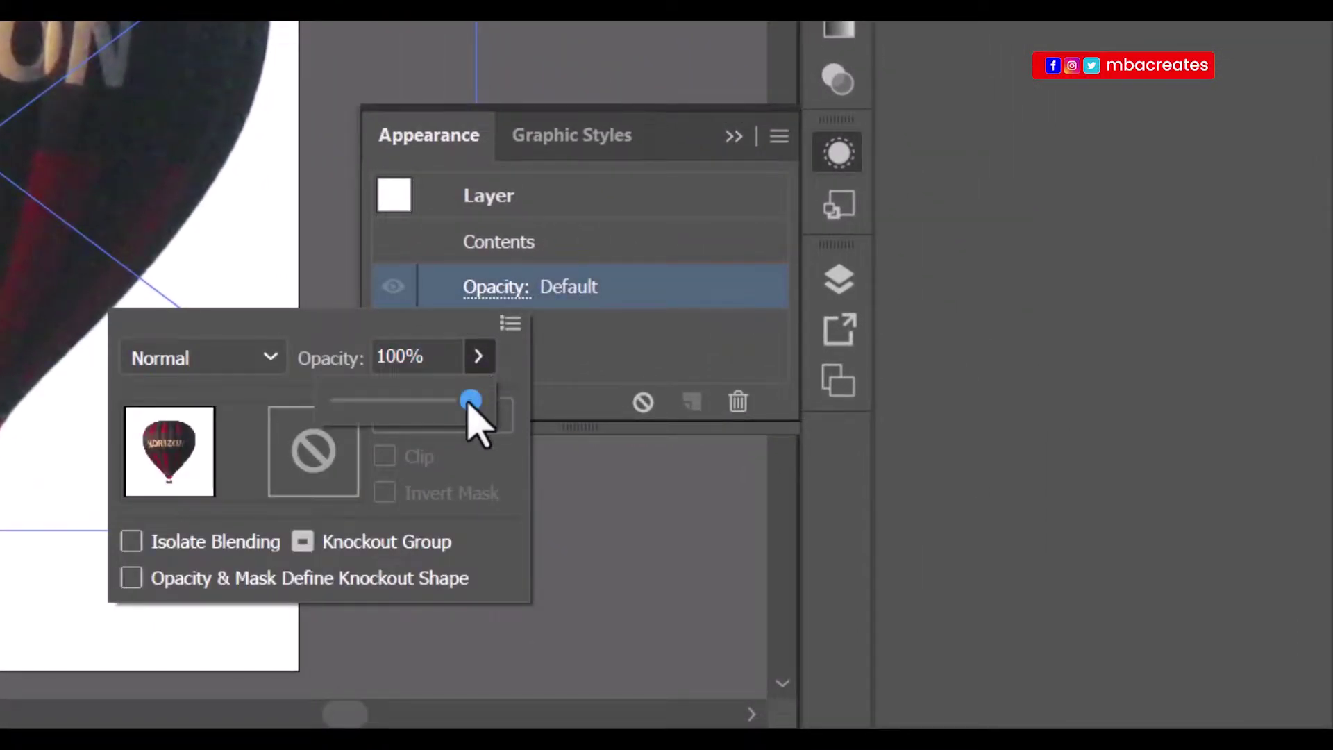
pyautogui.moveTo(467, 407); pyautogui.dragTo(369, 407)
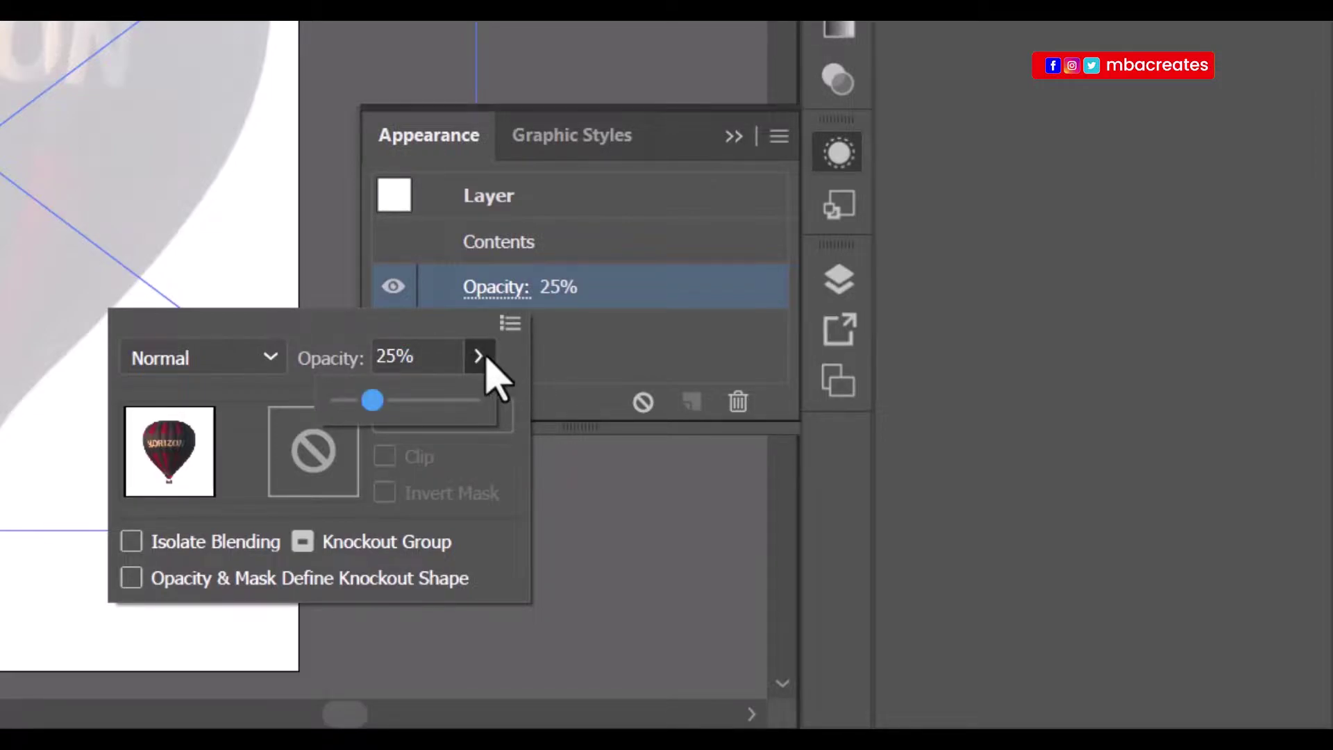
pyautogui.click(746, 136)
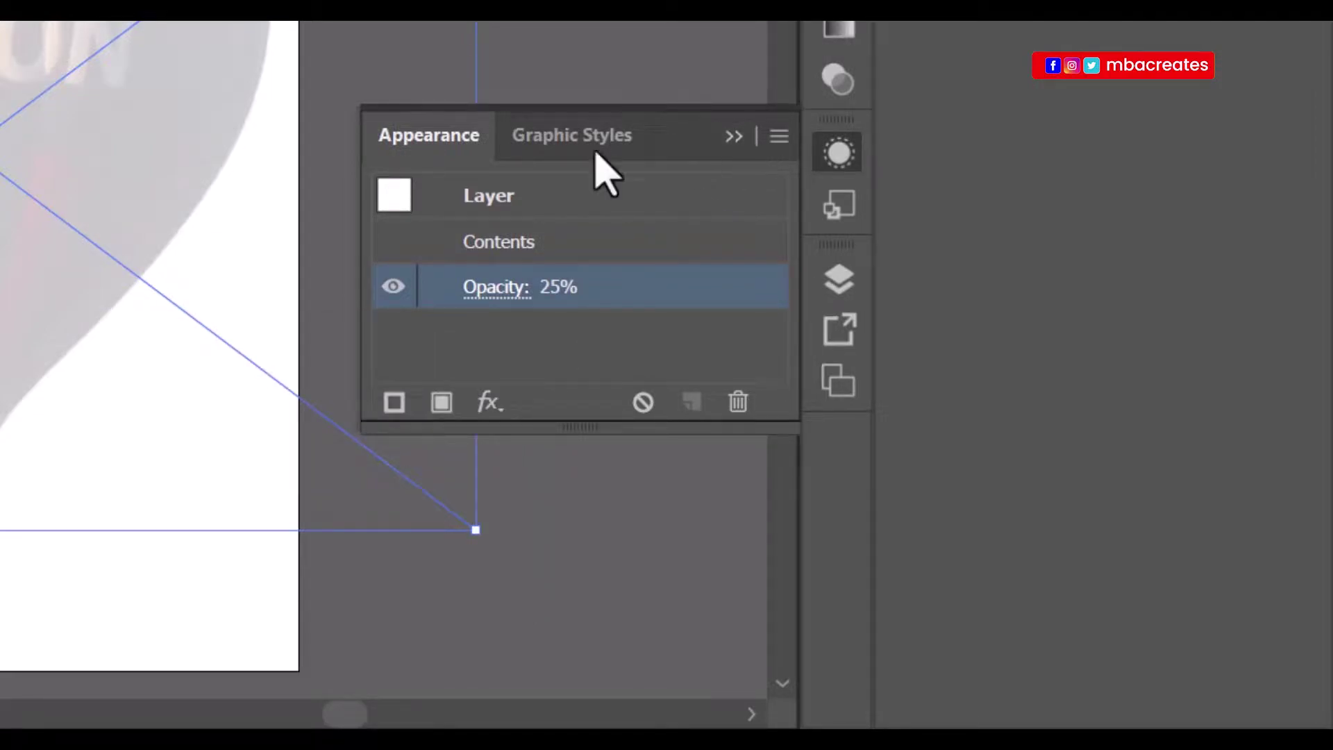
pyautogui.click(735, 137)
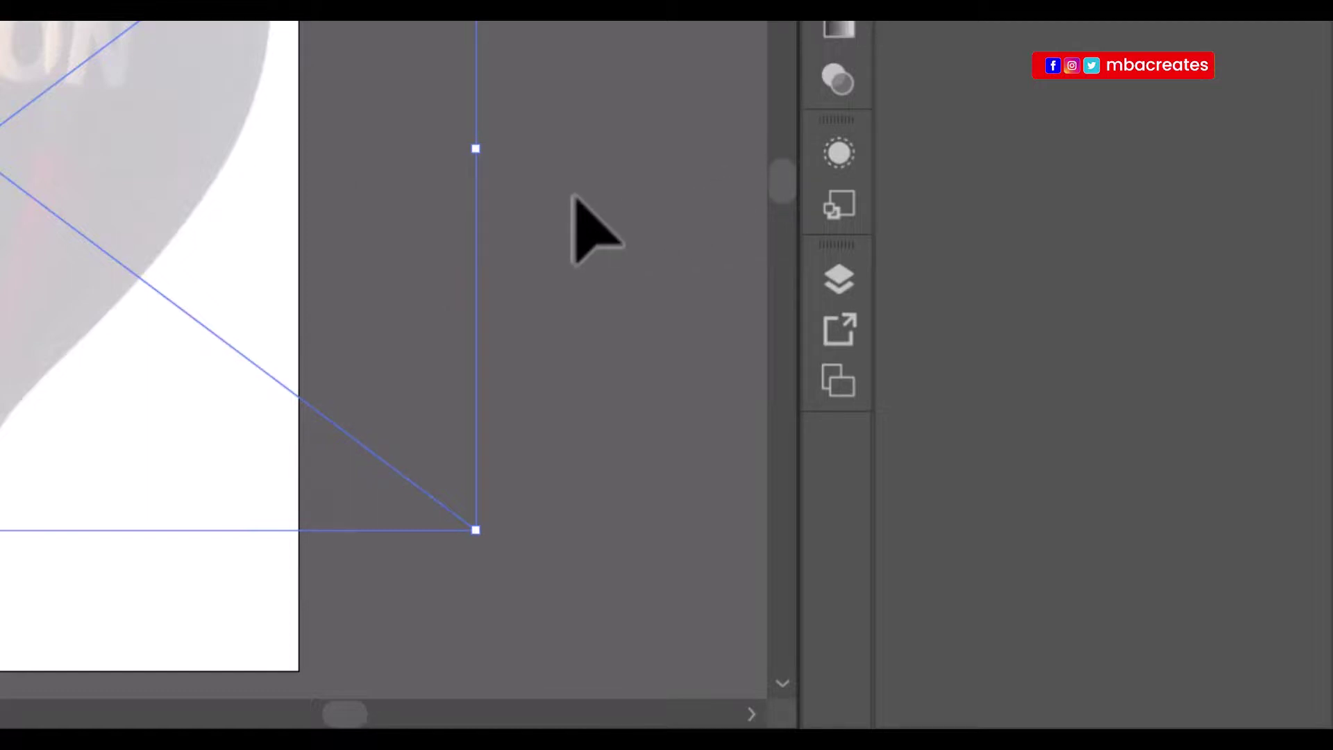
# Lock Layer 1 so the faded balloon image cannot be edited.
pyautogui.click(838, 279)
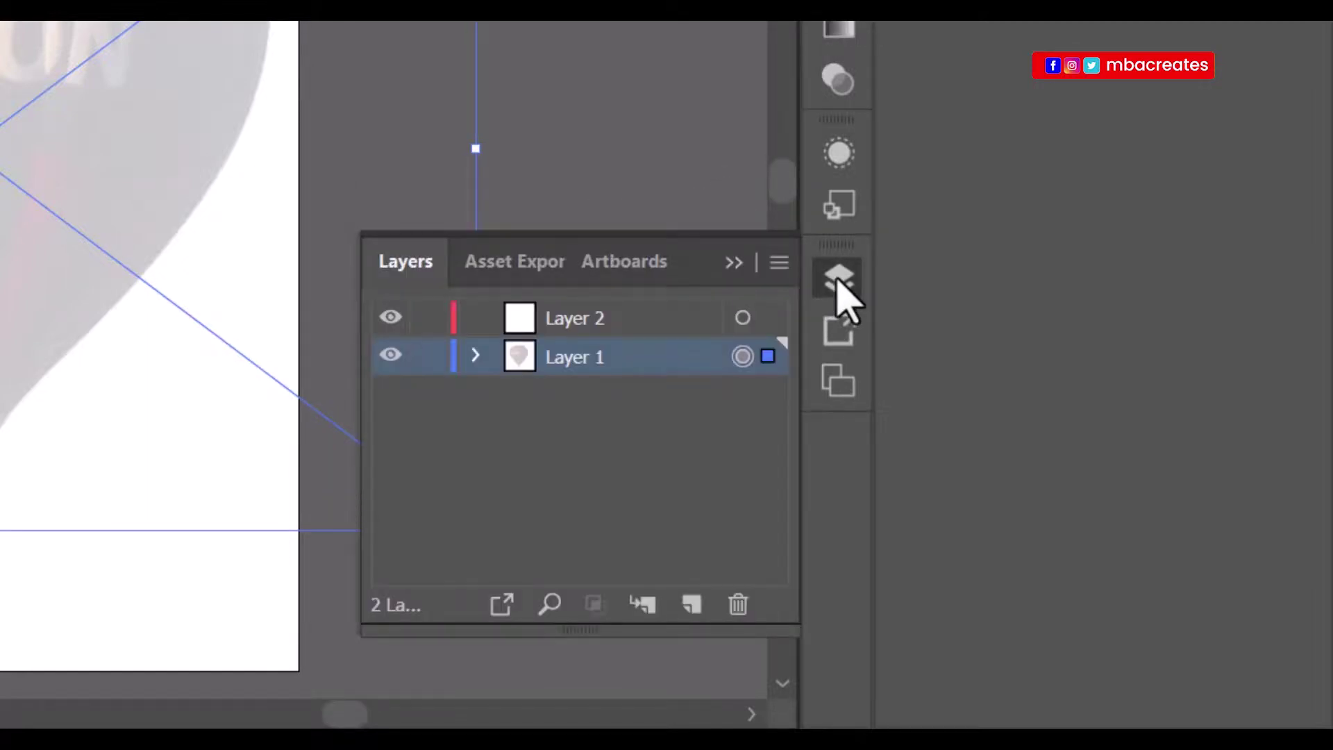
pyautogui.click(426, 356)
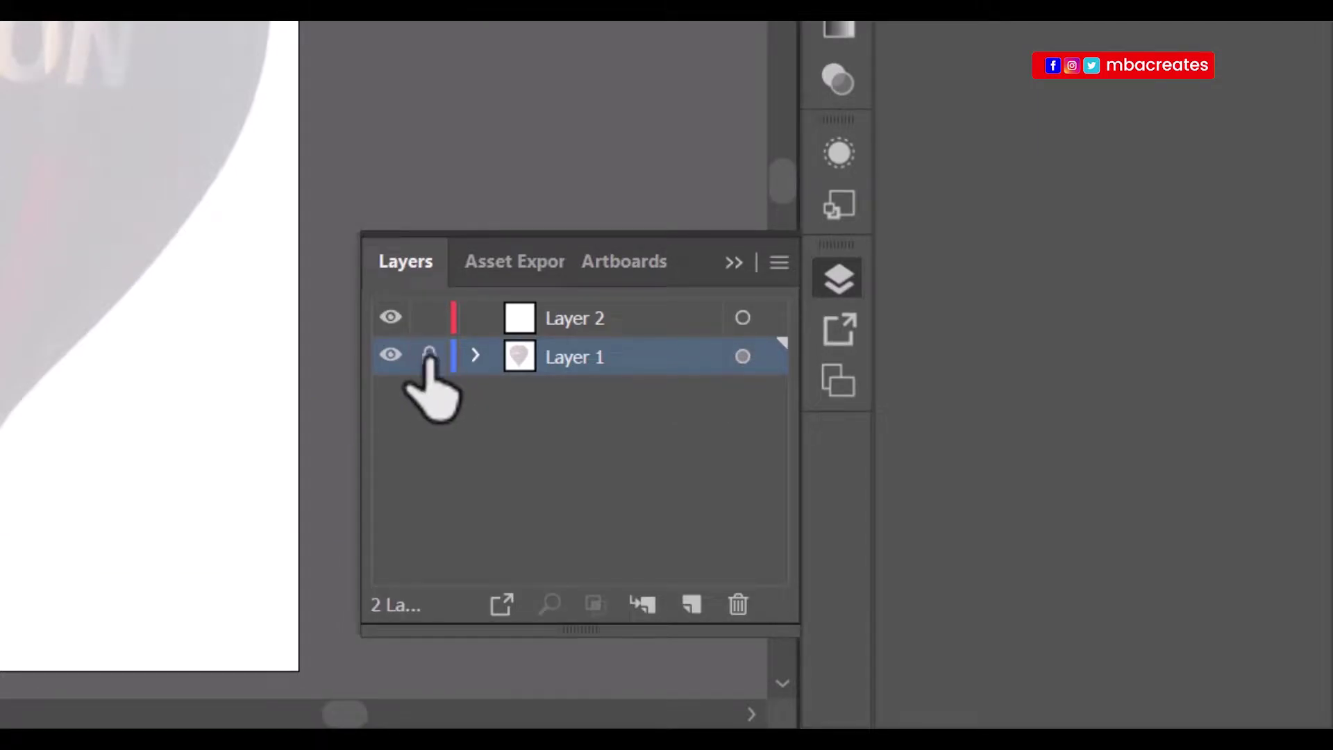
pyautogui.click(736, 283)
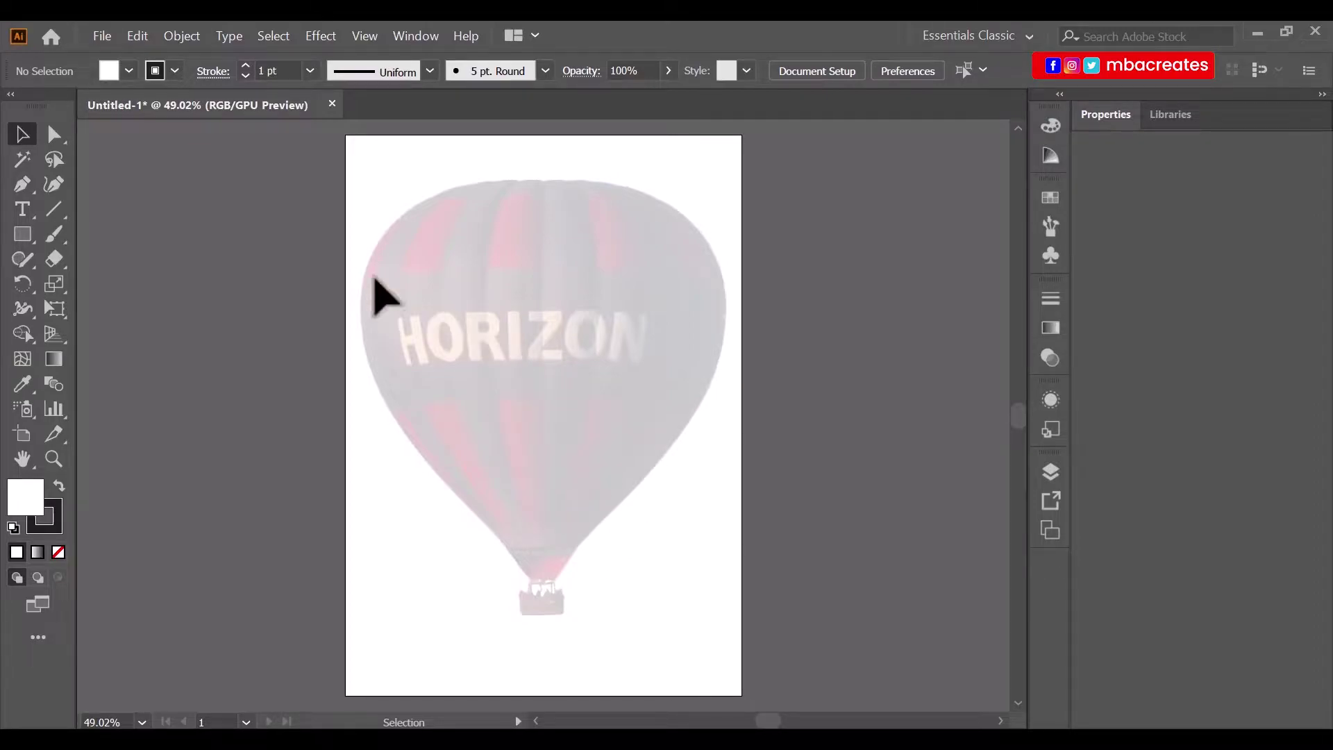
# Set up the Rectangle tool with no fill and a 4 pt stroke.
pyautogui.click(20, 234)
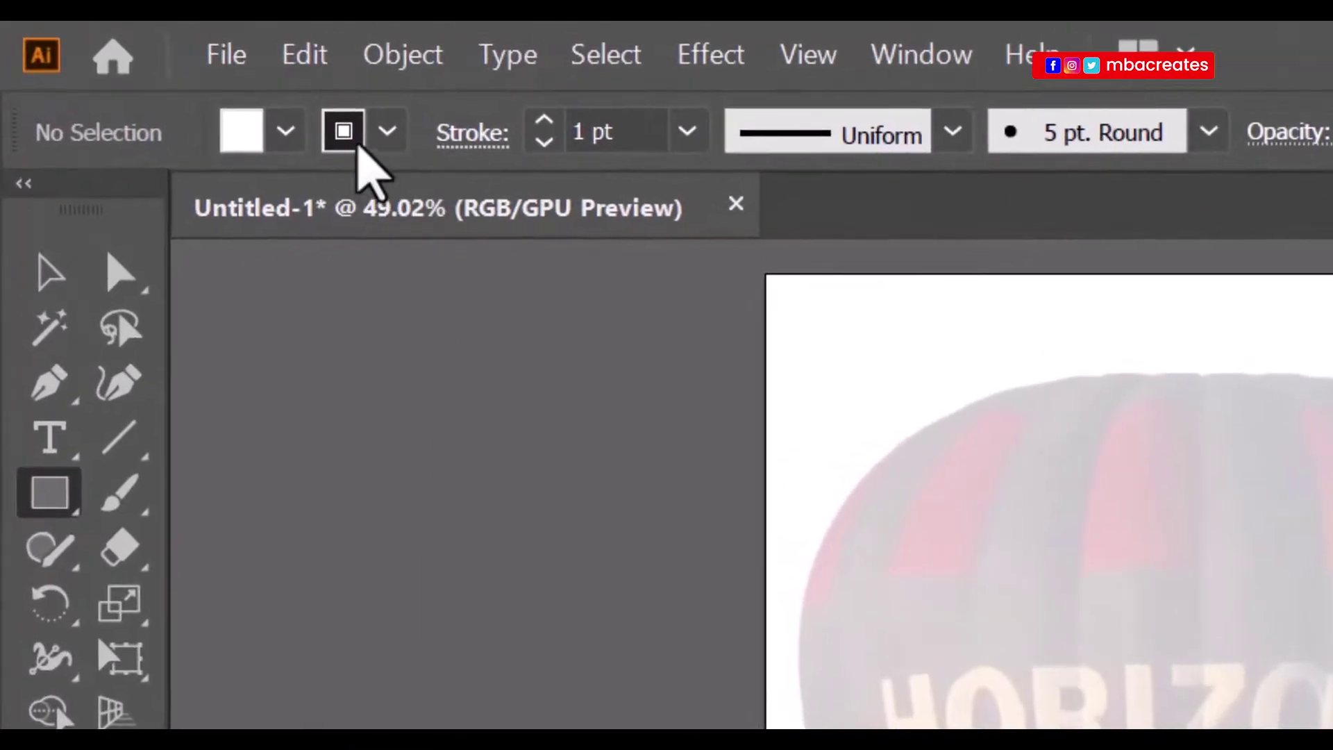
pyautogui.click(285, 132)
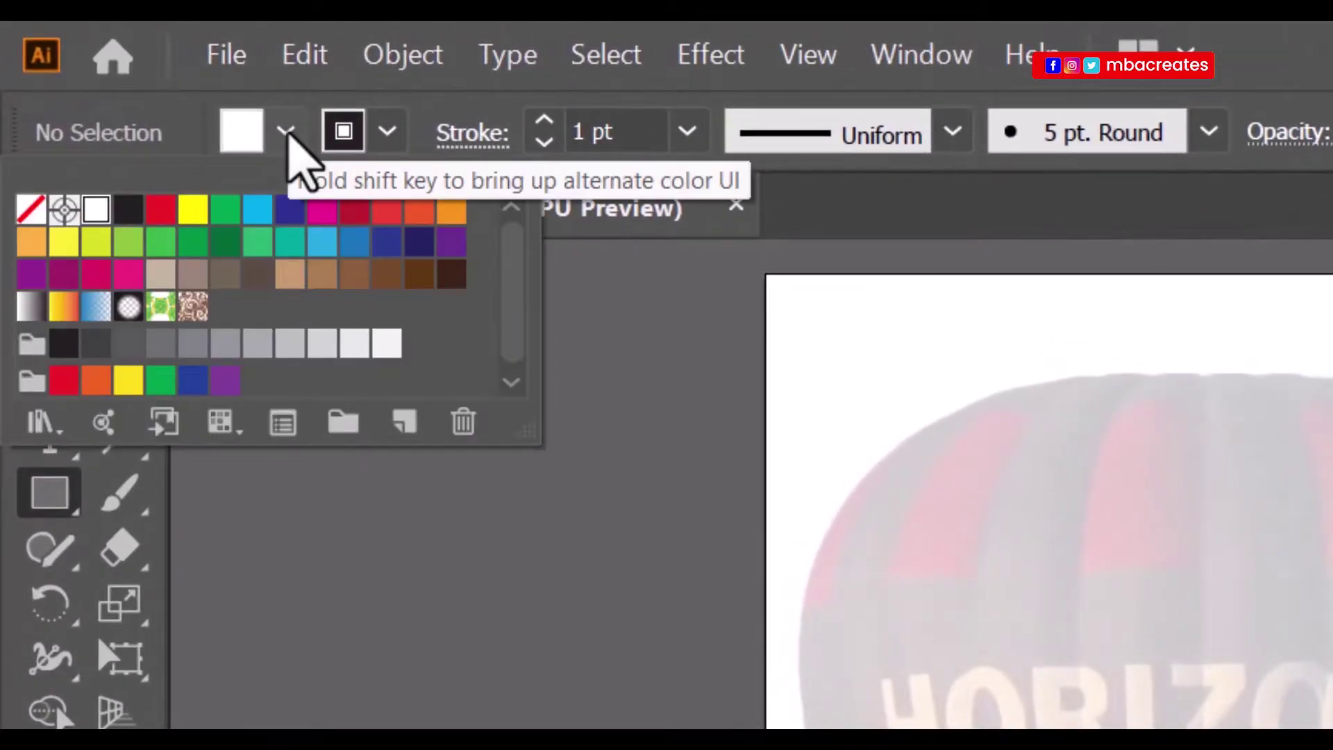
pyautogui.click(31, 209)
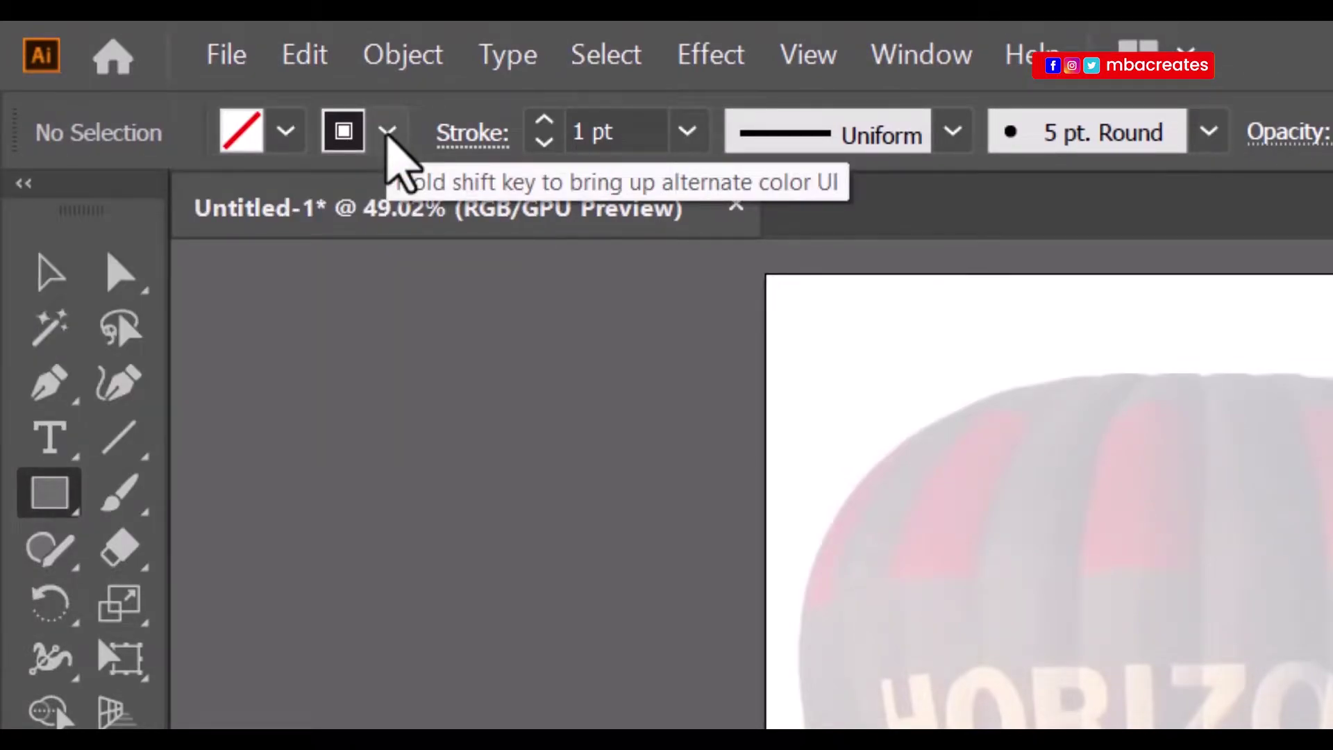
pyautogui.click(688, 132)
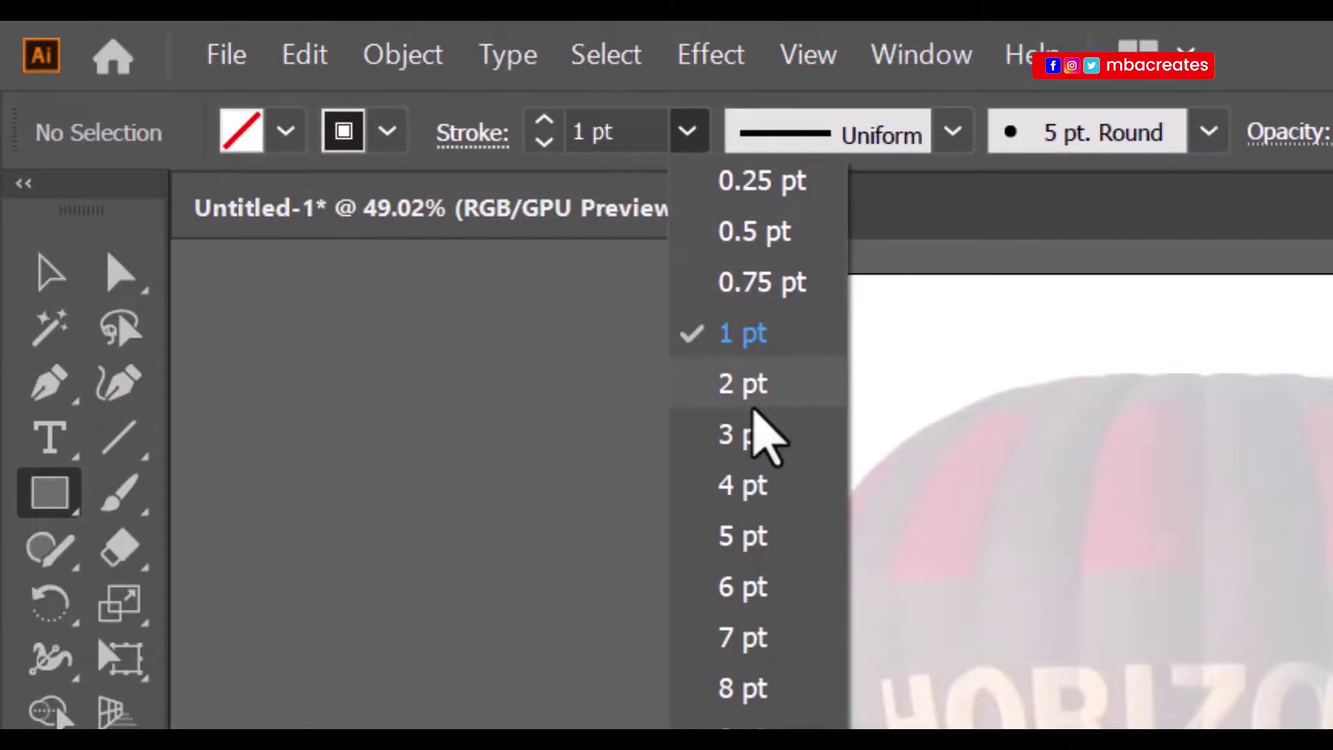
pyautogui.click(740, 486)
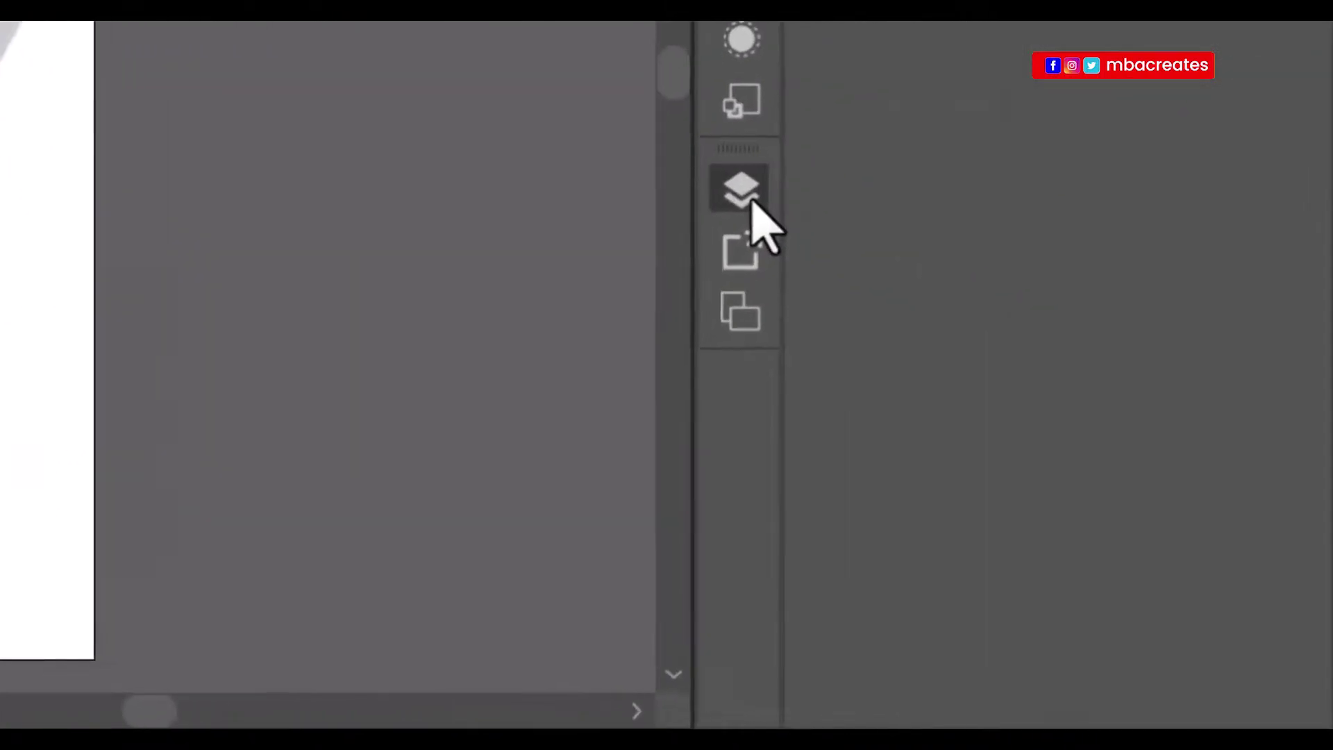
# Draw a rectangle on Layer 2 around the balloon's envelope, from just above its top down to just above the basket.
pyautogui.click(992, 417)
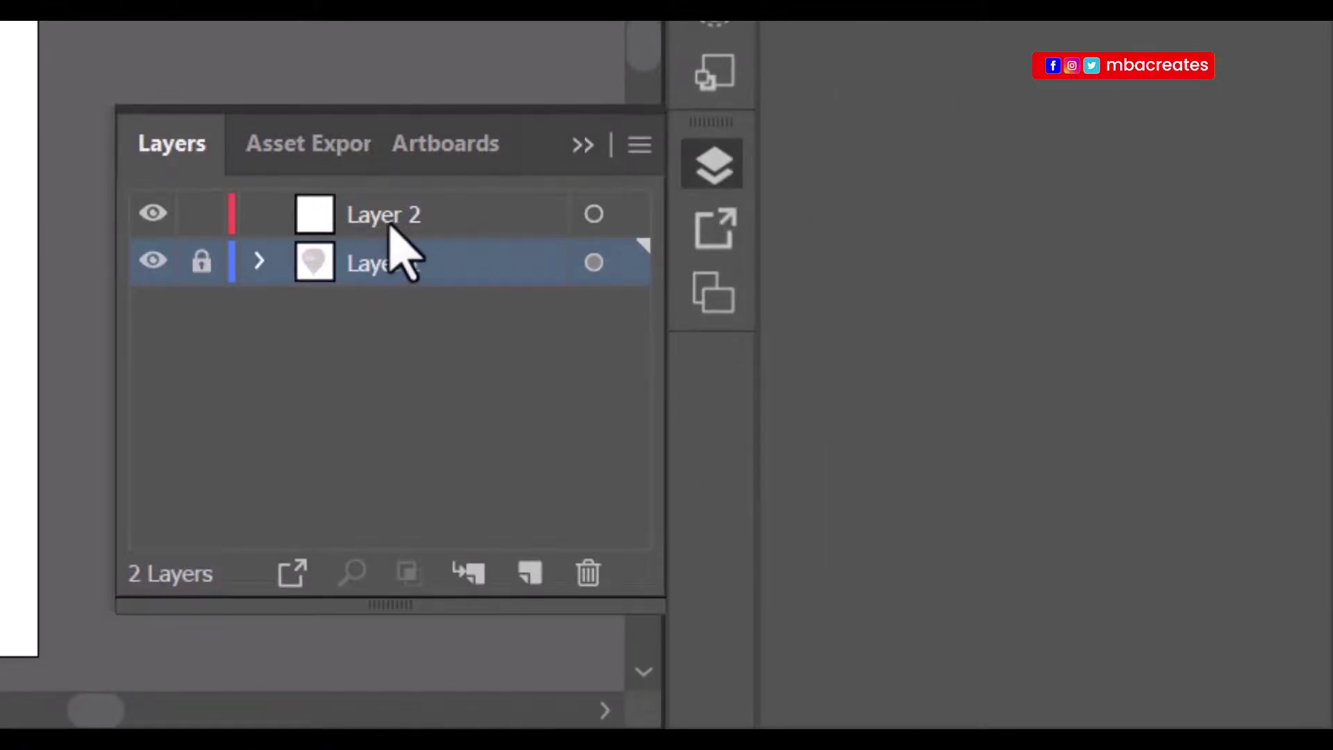
pyautogui.click(594, 214)
pyautogui.click(491, 221)
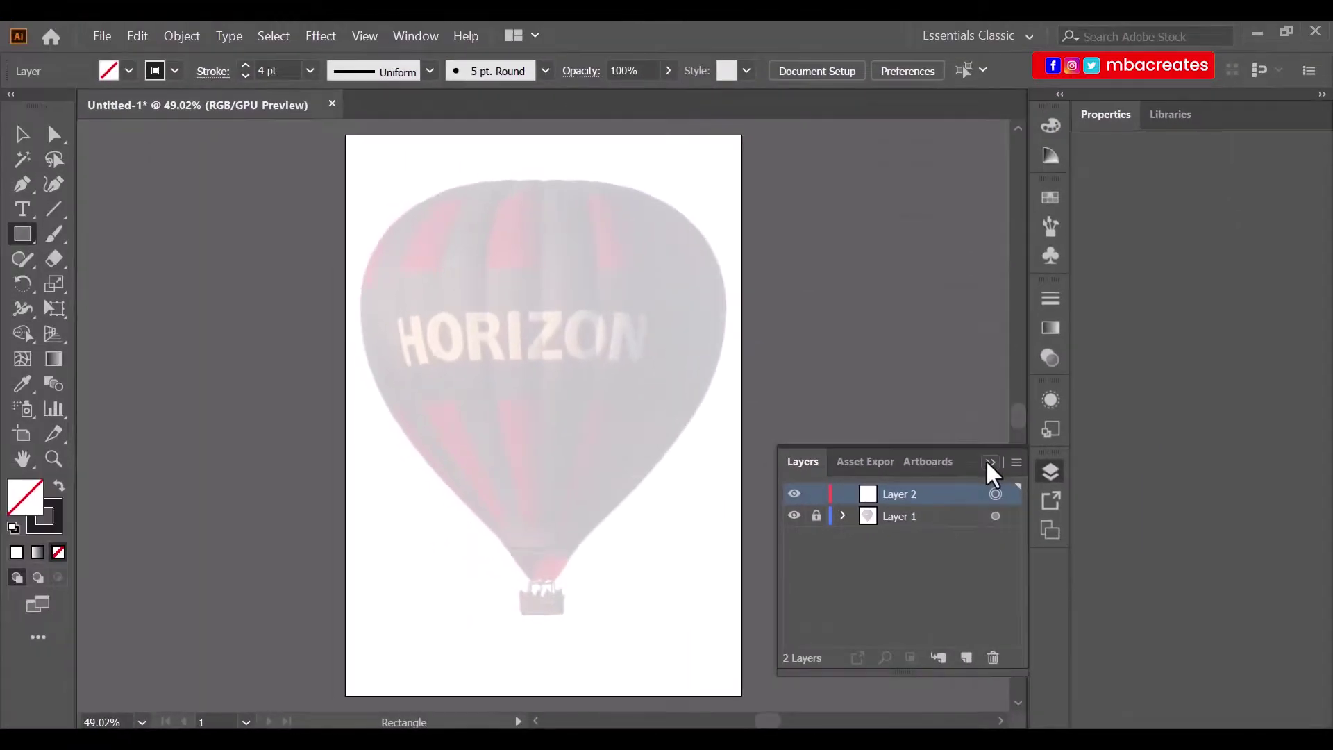
pyautogui.click(836, 342)
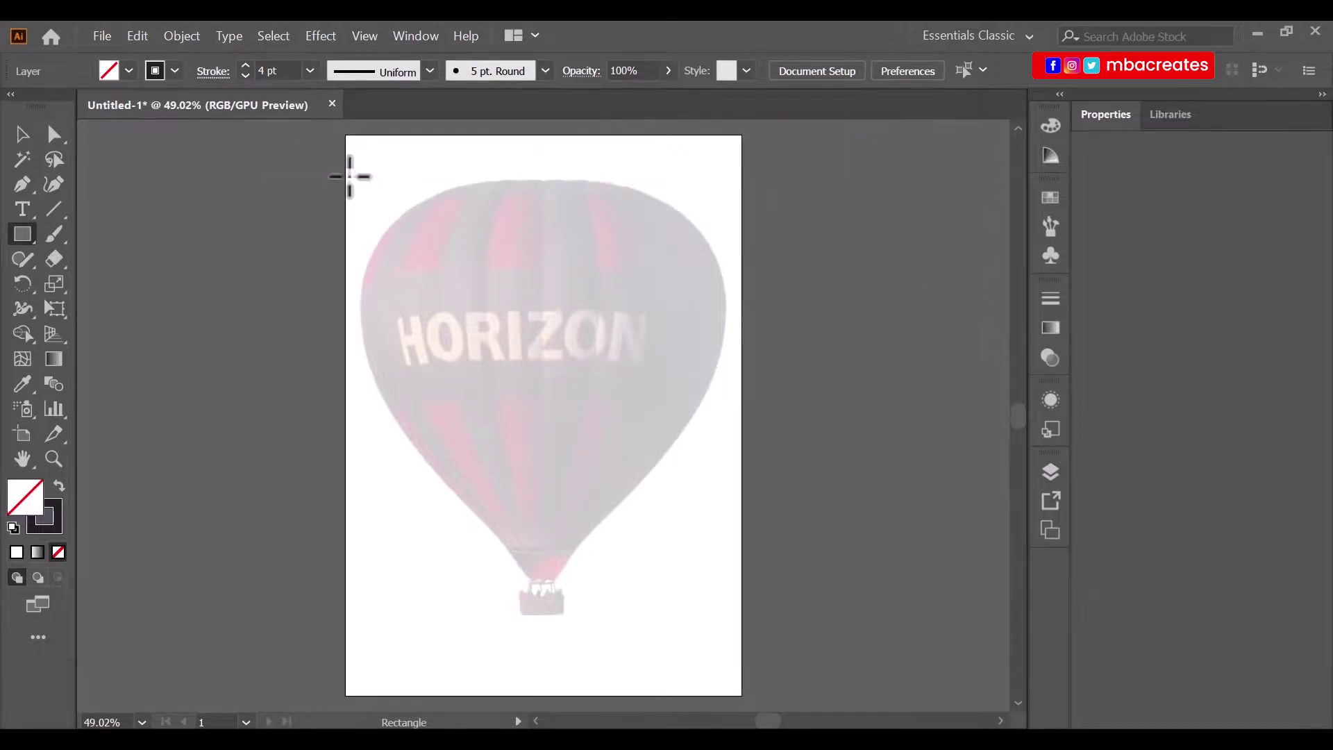
pyautogui.moveTo(350, 171); pyautogui.dragTo(725, 582)
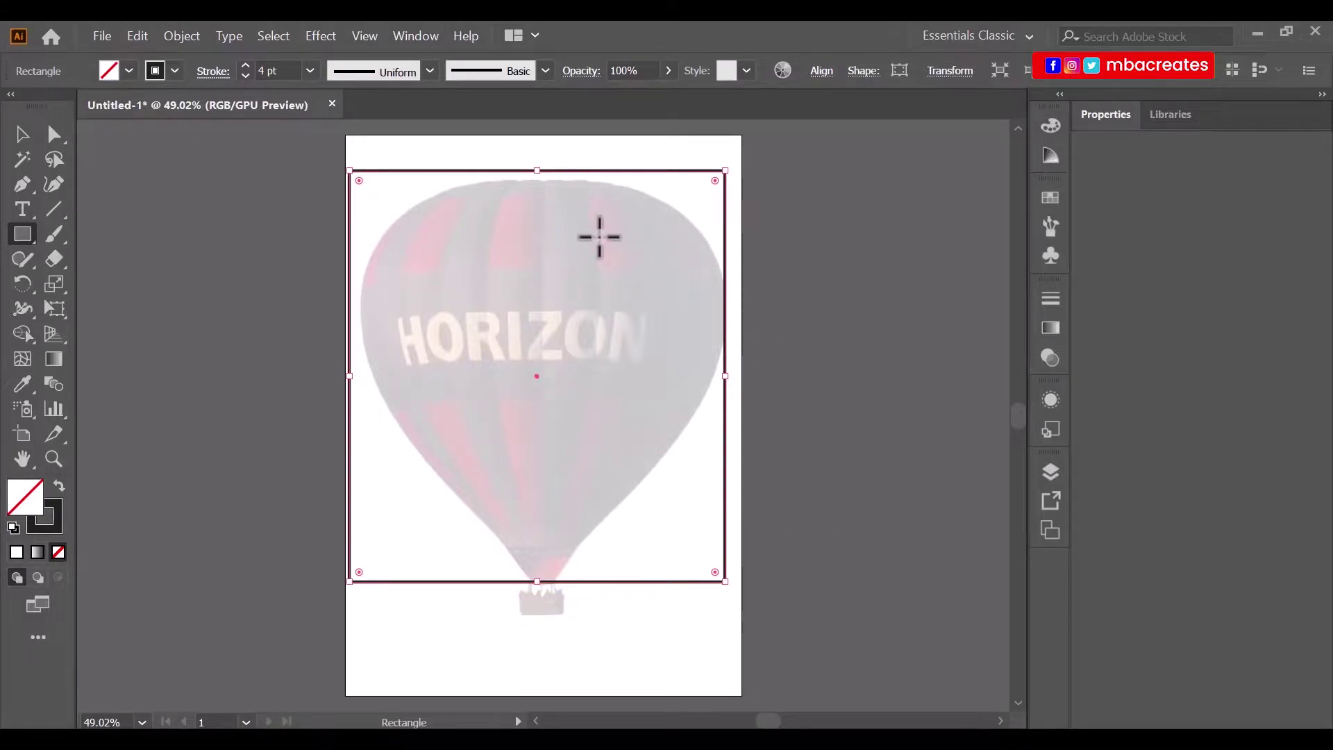
# Set the rectangle's stroke to 2 pt and tighten its left and top edges to the balloon envelope's outline.
pyautogui.click(309, 71)
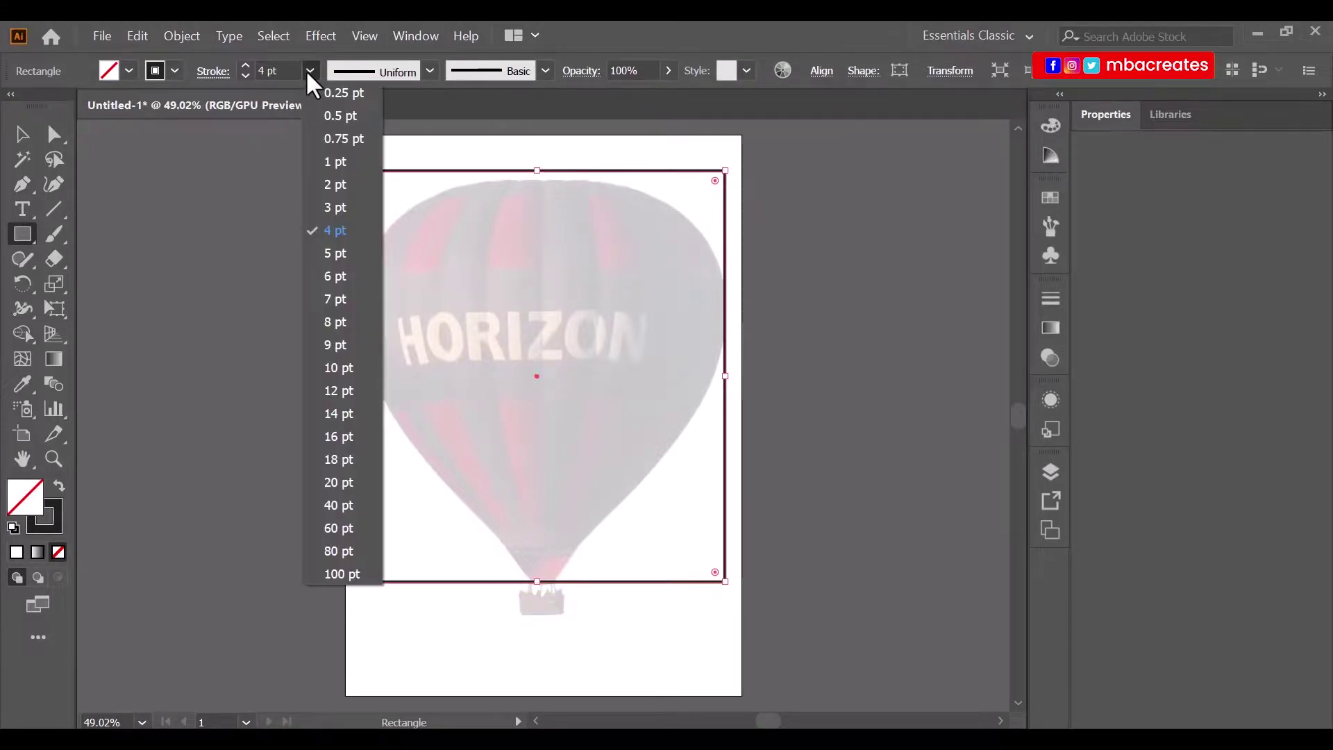
pyautogui.click(337, 186)
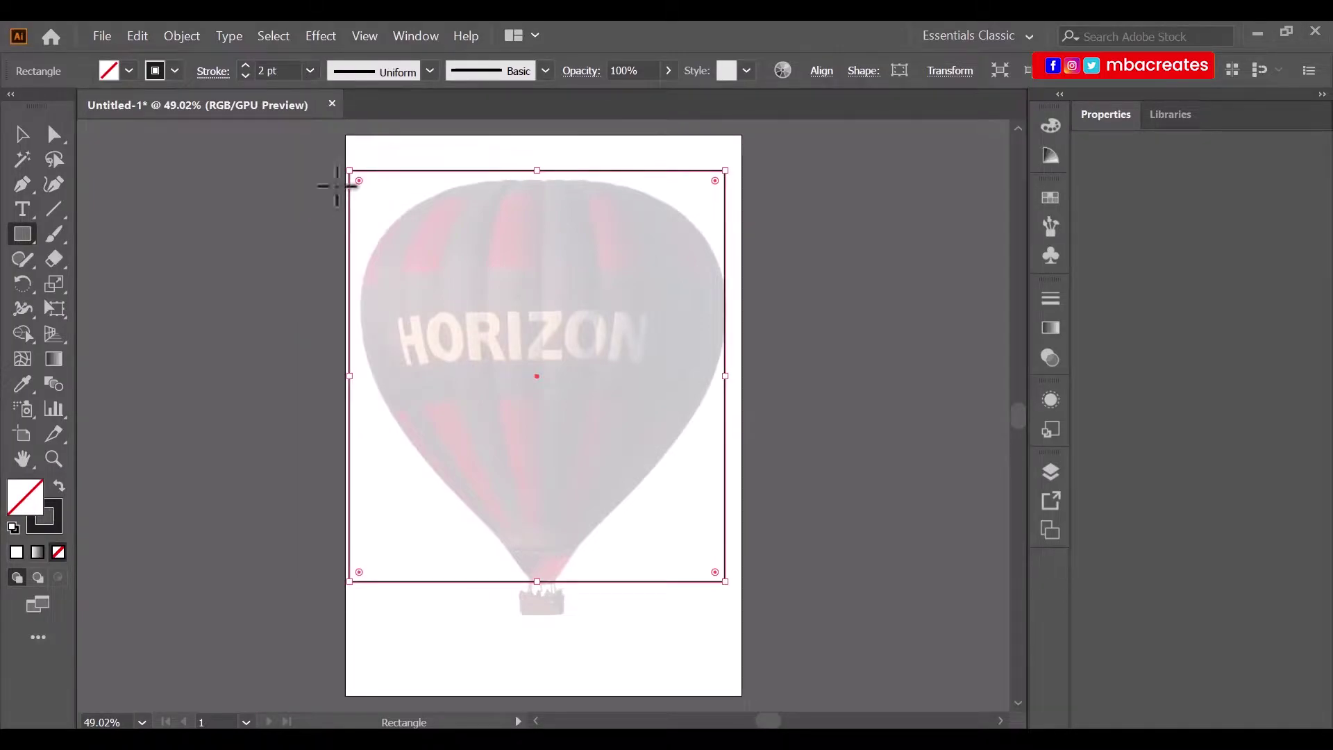
pyautogui.moveTo(356, 380); pyautogui.dragTo(366, 379)
pyautogui.moveTo(552, 170); pyautogui.dragTo(548, 179)
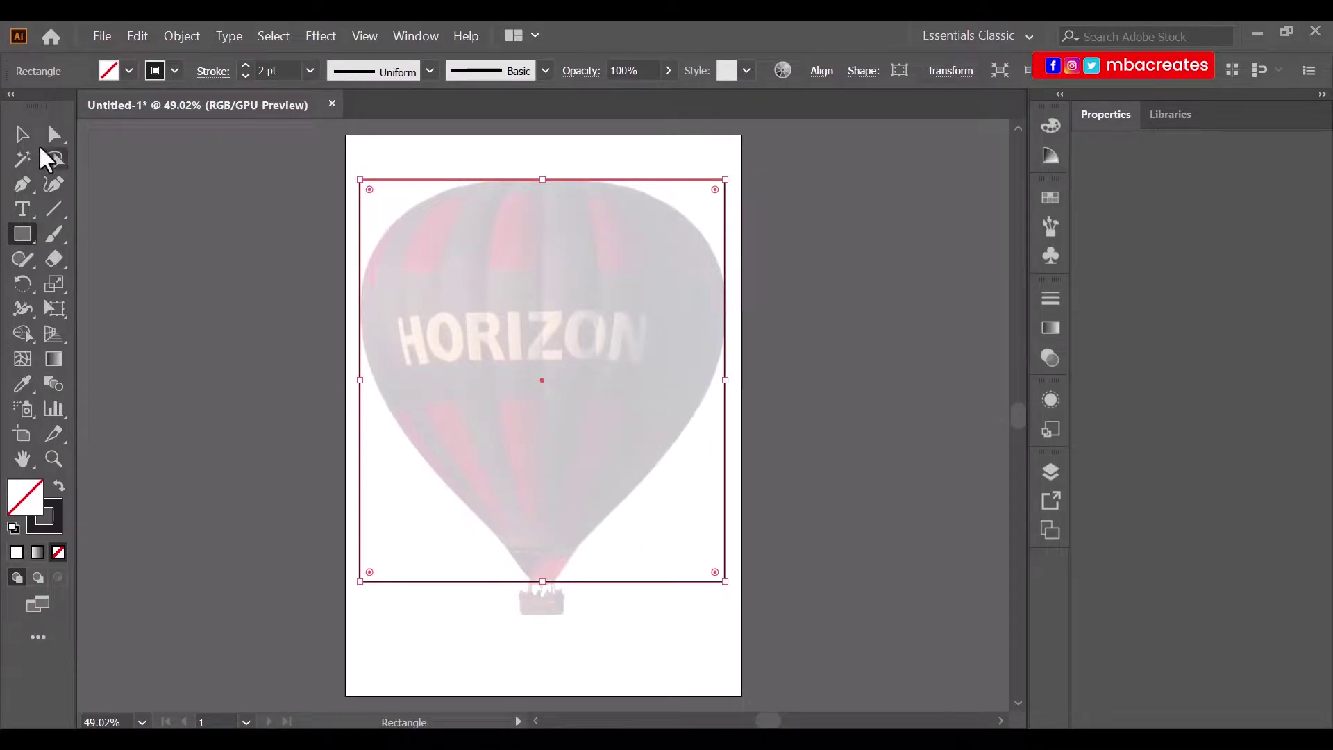
# Round the rectangle's two upper corners to a radius of about 71.7 mm with the Direct Selection tool.
pyautogui.click(21, 134)
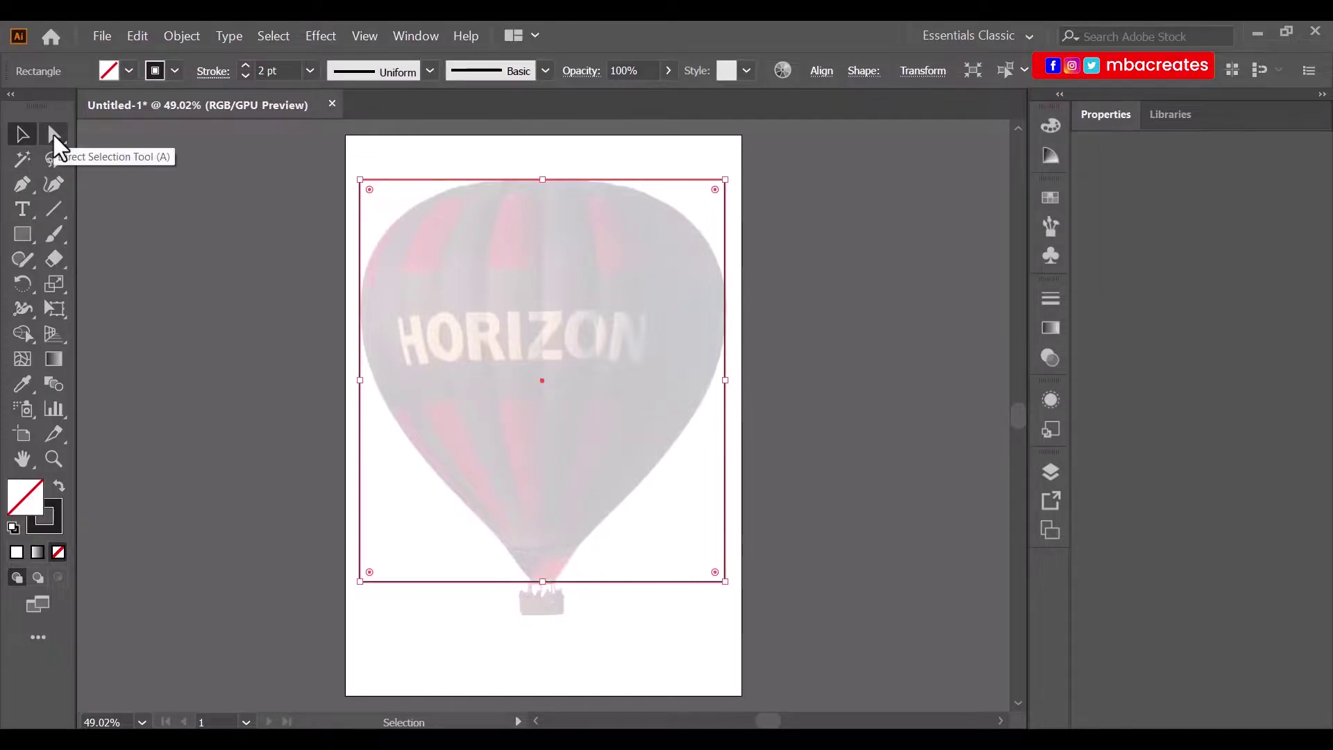
pyautogui.click(54, 136)
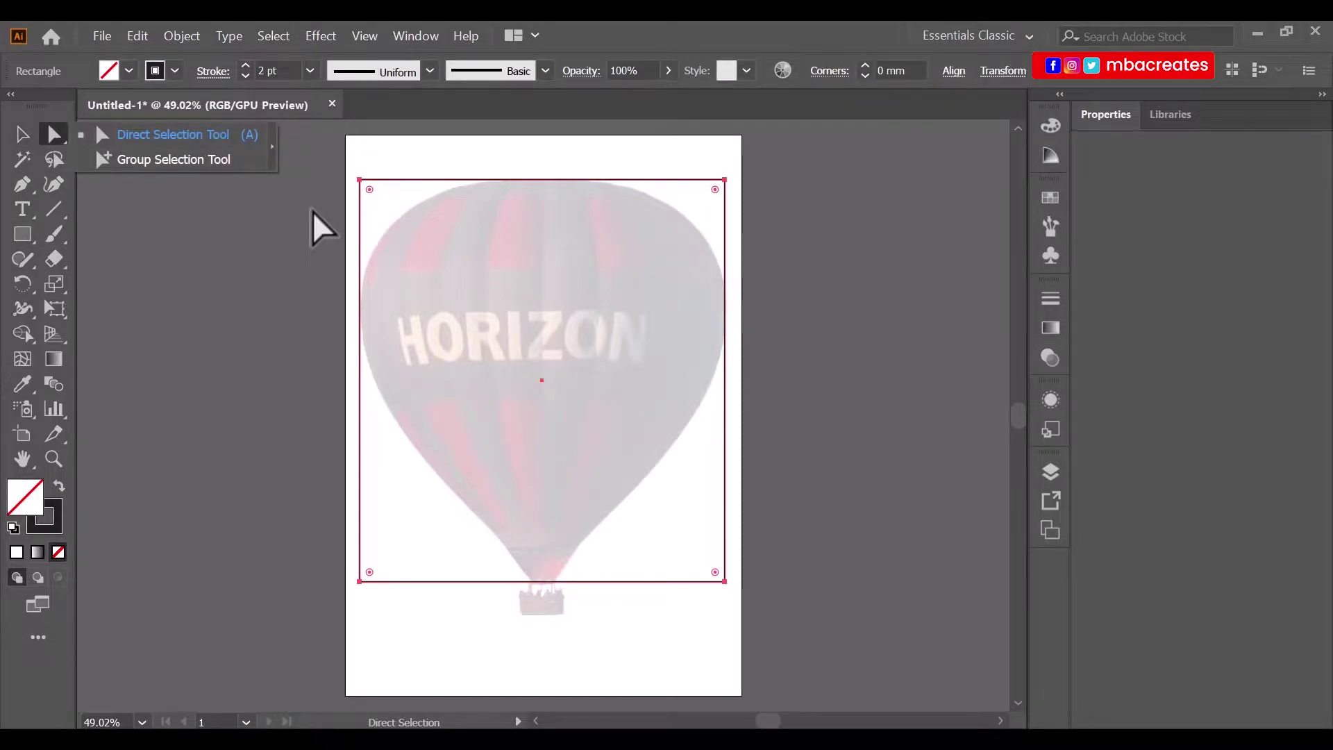
pyautogui.click(189, 136)
pyautogui.moveTo(347, 148); pyautogui.dragTo(867, 202)
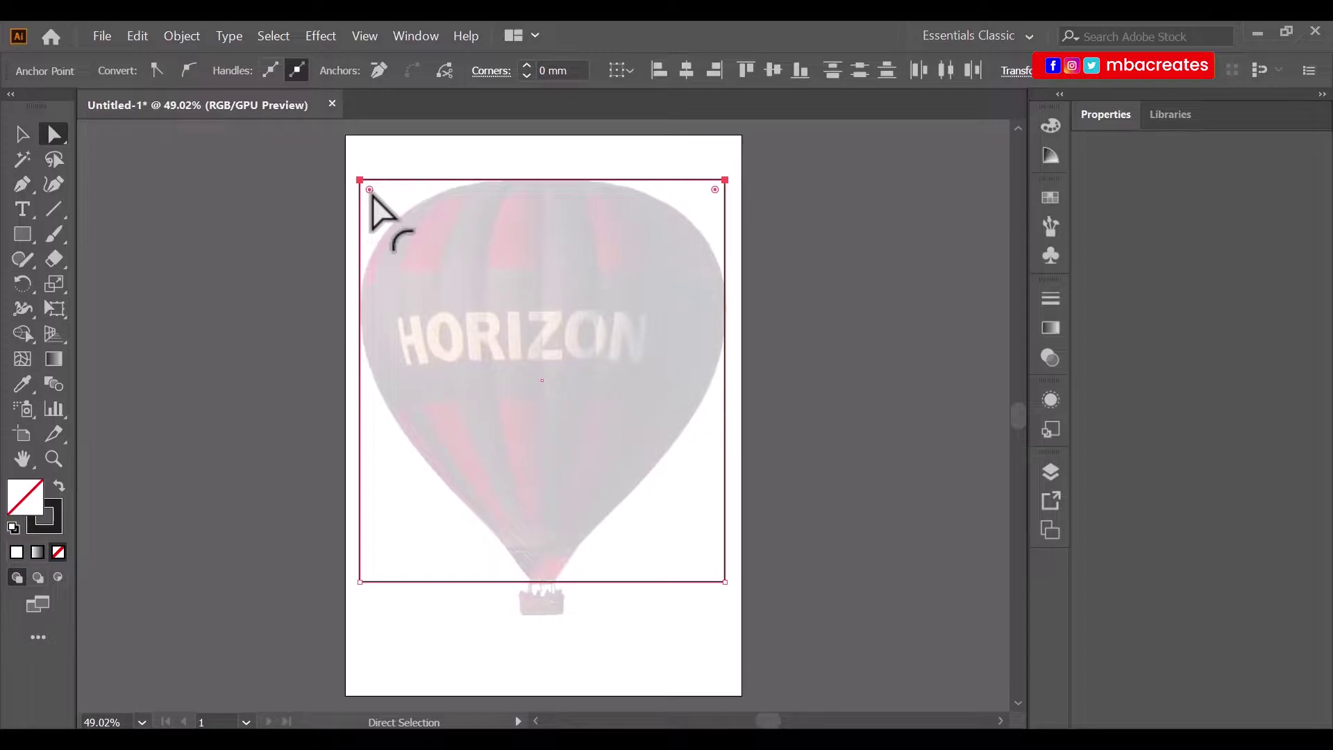
pyautogui.moveTo(372, 194); pyautogui.dragTo(439, 374)
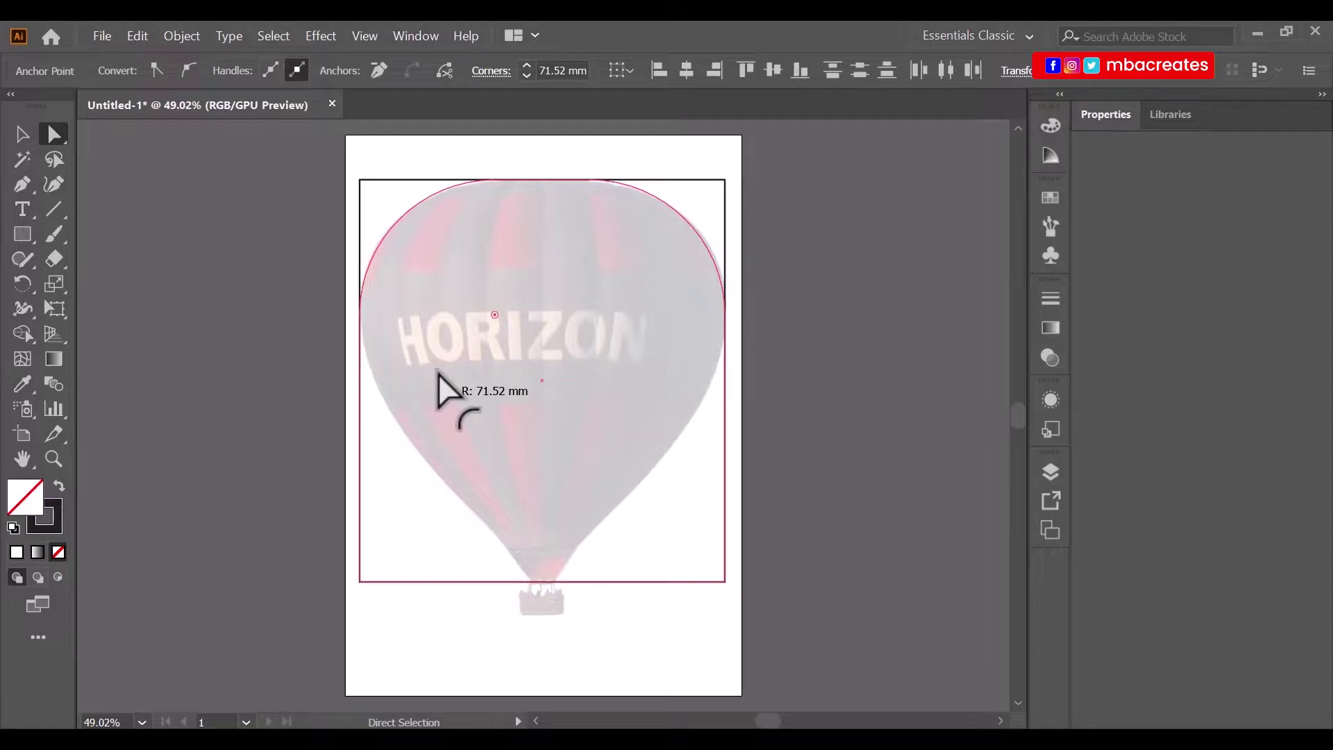
pyautogui.moveTo(439, 373); pyautogui.dragTo(439, 373)
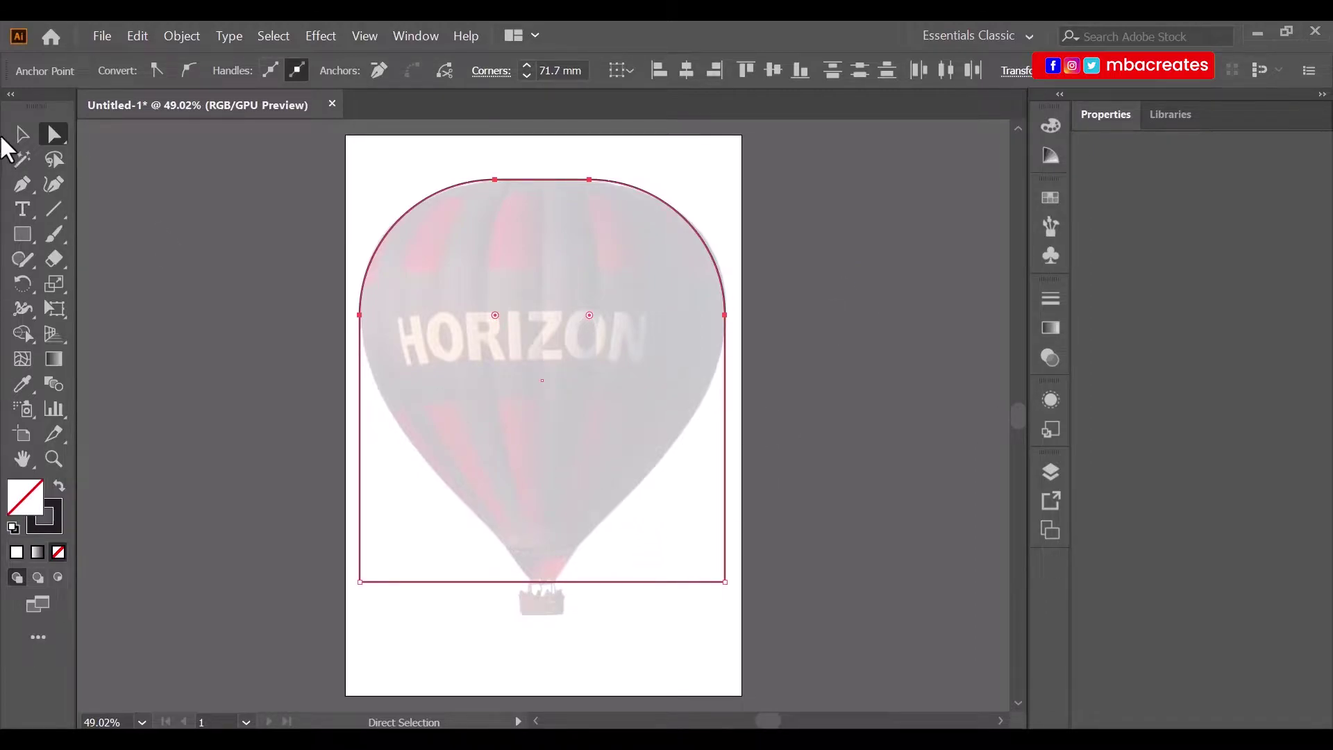
# Move the rectangle's two lower corner points inward to the sides of the balloon's mouth above the basket.
pyautogui.moveTo(295, 542); pyautogui.dragTo(439, 632)
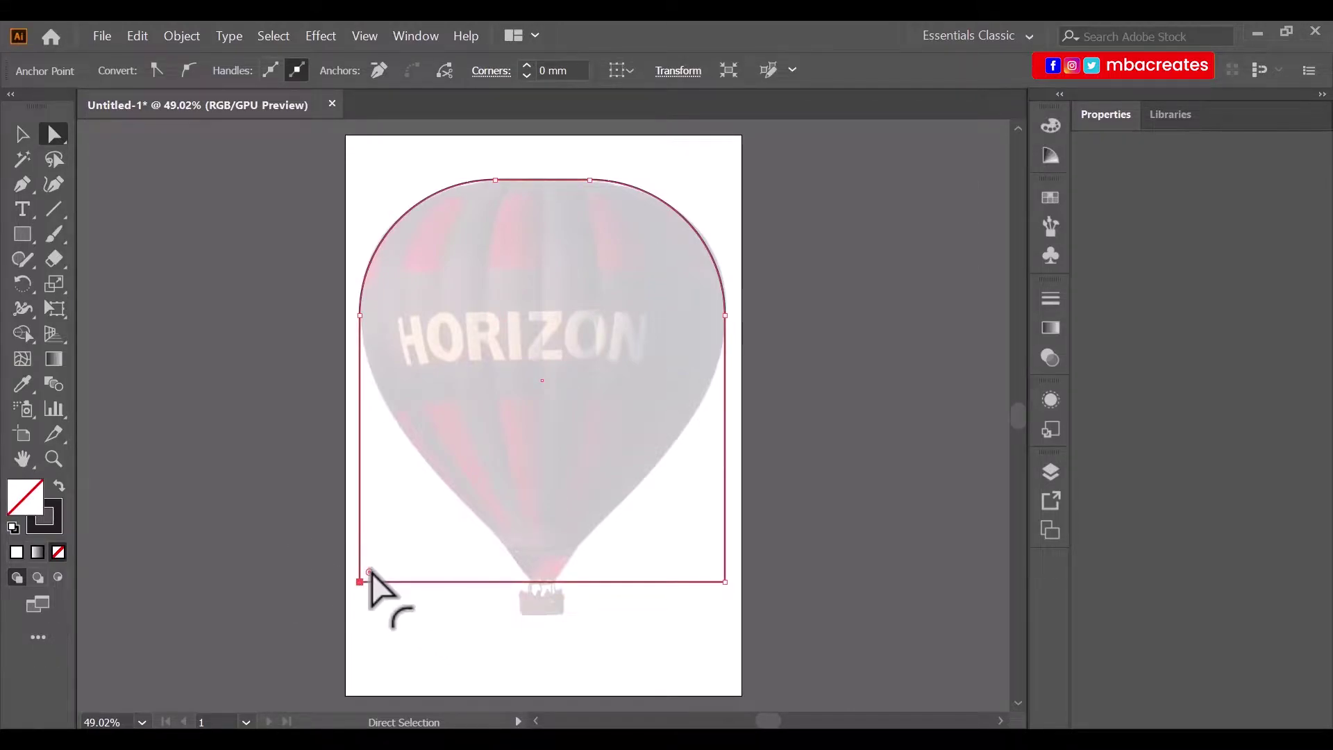
pyautogui.moveTo(359, 581); pyautogui.dragTo(530, 583)
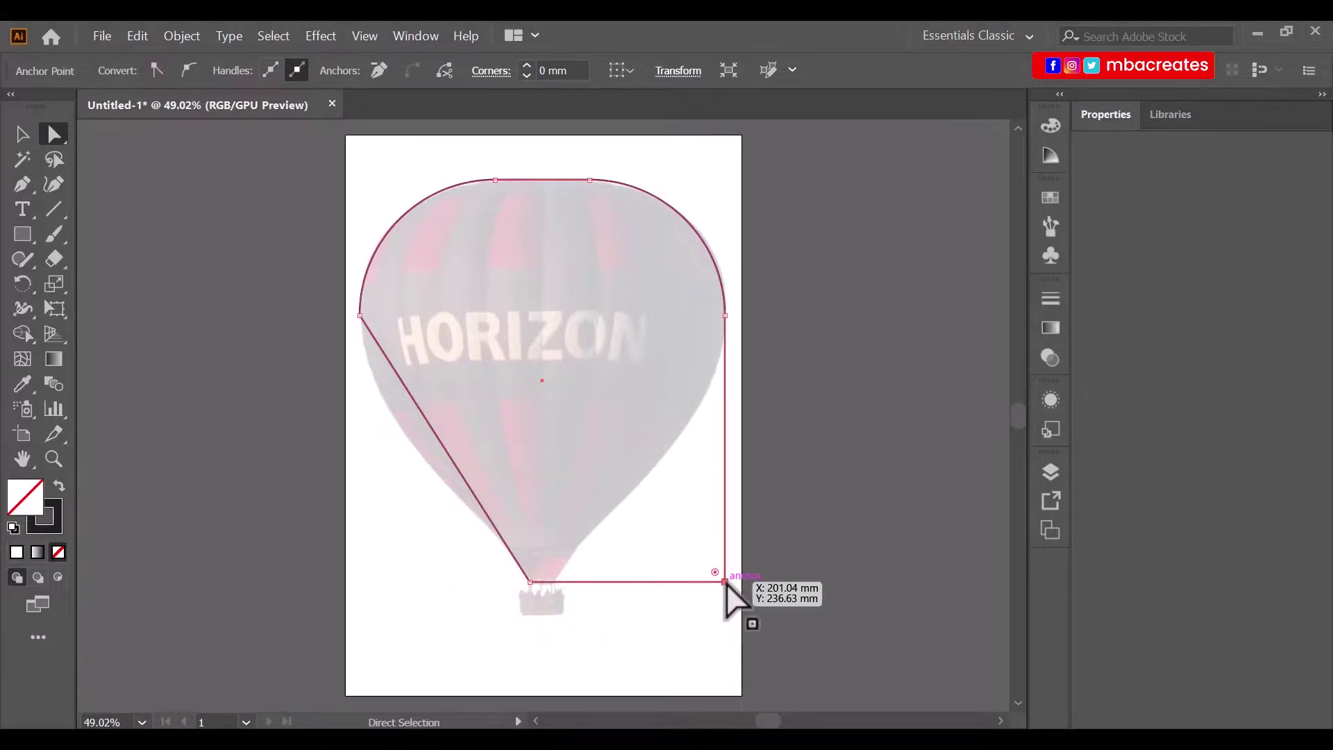
pyautogui.moveTo(725, 583); pyautogui.dragTo(555, 582)
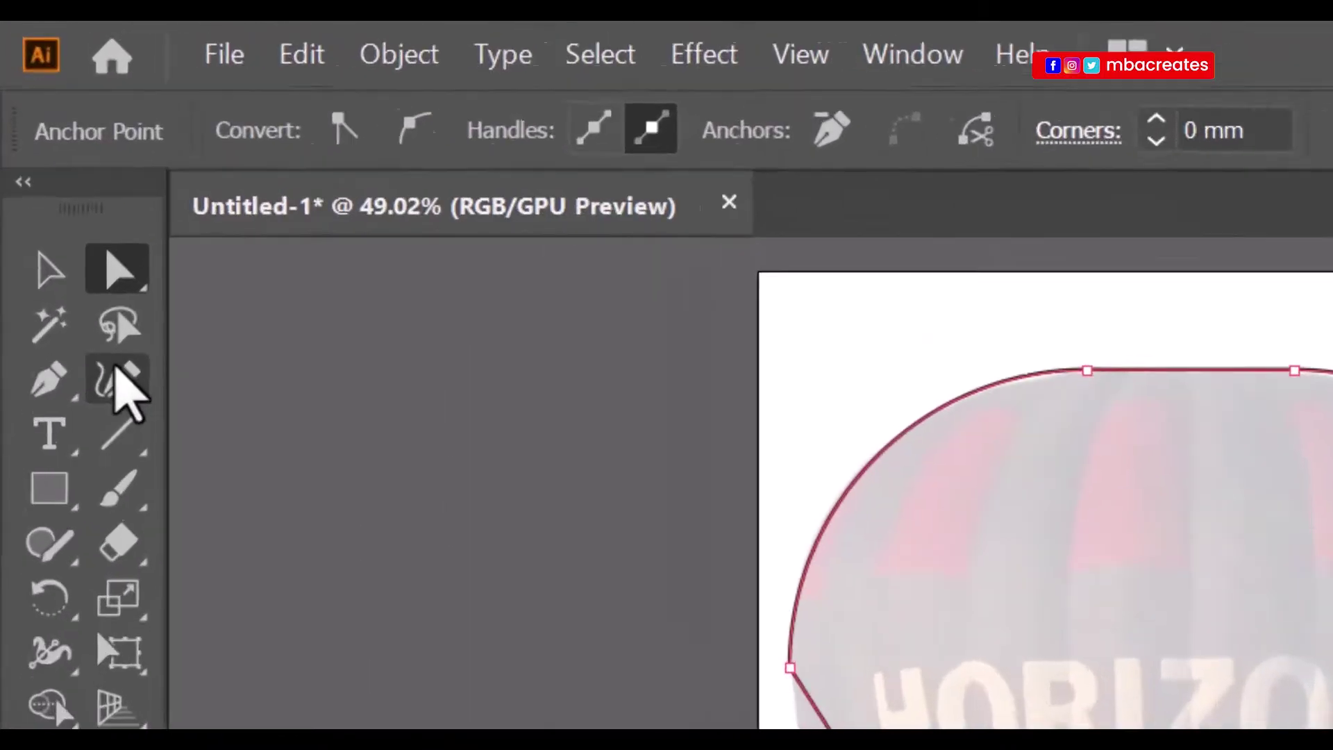
# Bow both straight sides of the outline outward with the Curvature tool to meet the balloon's edge below the lettering.
pyautogui.click(53, 184)
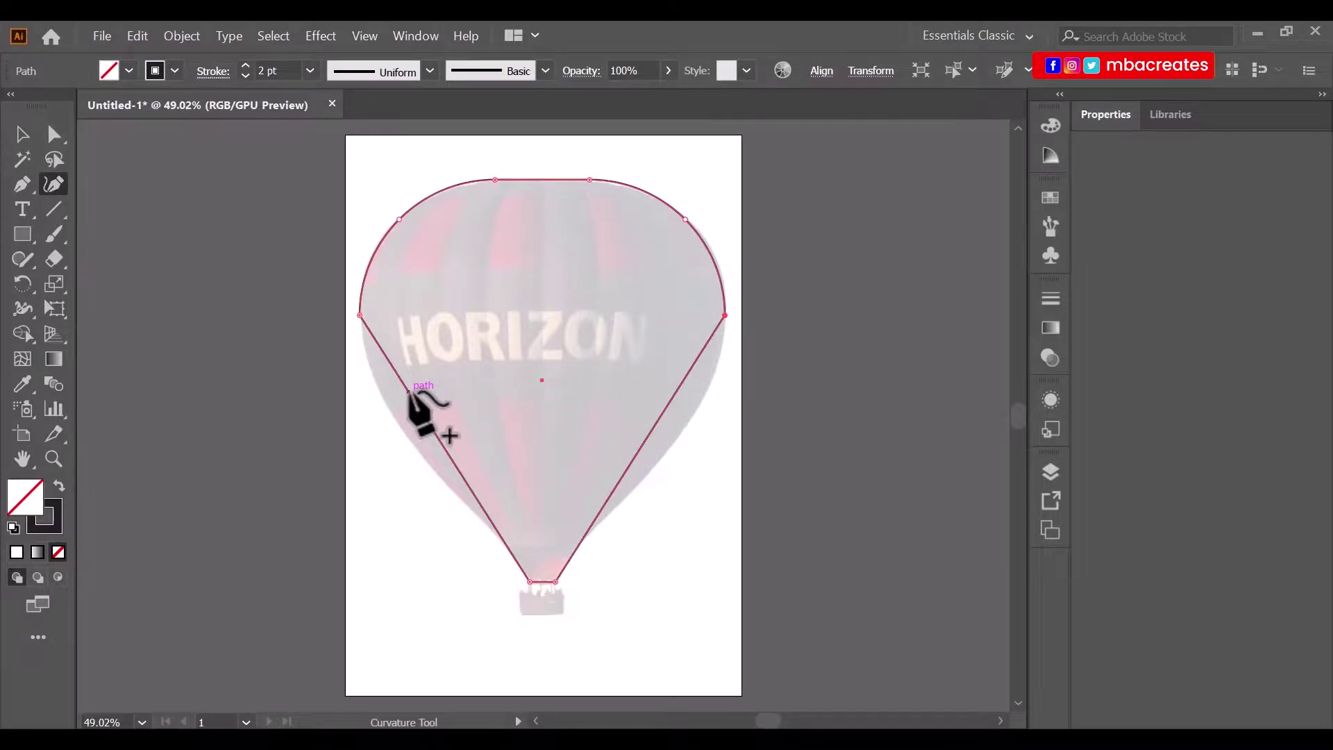
pyautogui.moveTo(408, 393); pyautogui.dragTo(384, 410)
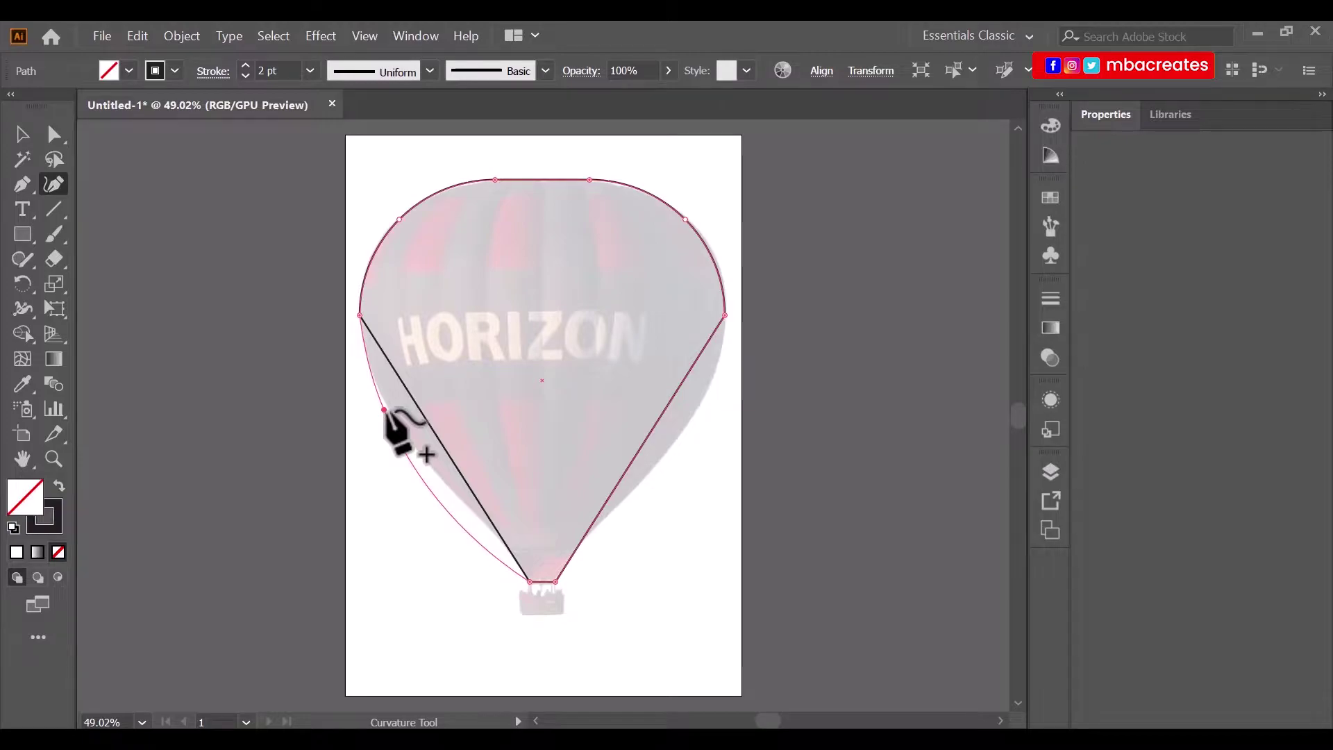
pyautogui.moveTo(384, 409); pyautogui.dragTo(384, 410)
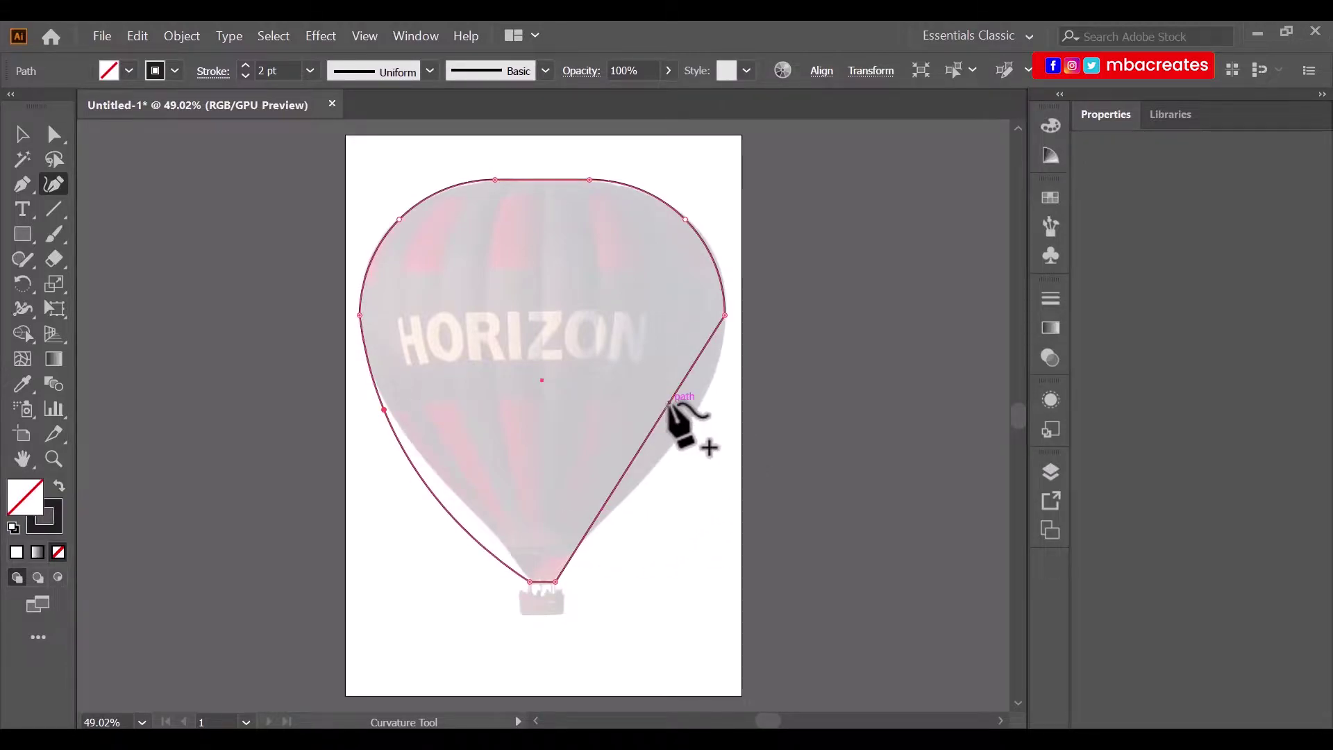
pyautogui.moveTo(673, 410); pyautogui.dragTo(702, 403)
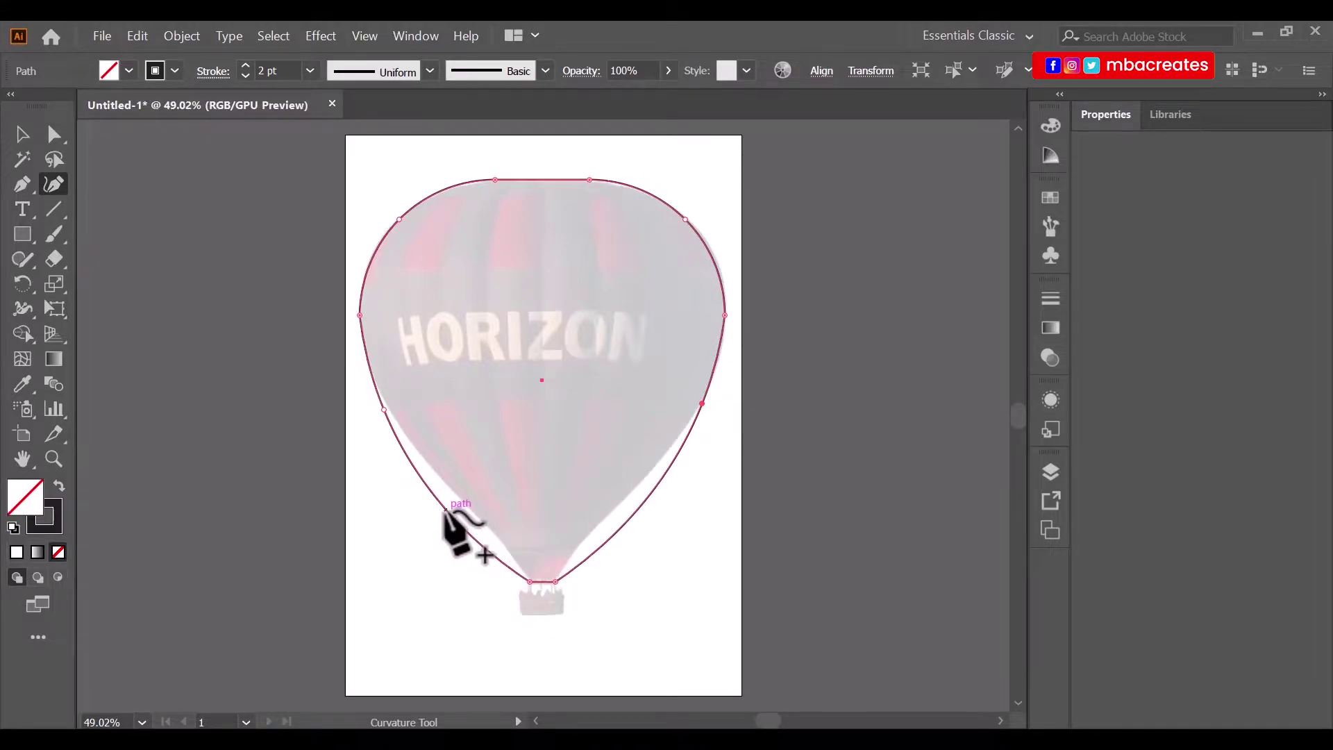
# Add curvature points near the balloon's neck on both sides and adjust the side points so the outline follows the envelope.
pyautogui.moveTo(444, 508); pyautogui.dragTo(495, 536)
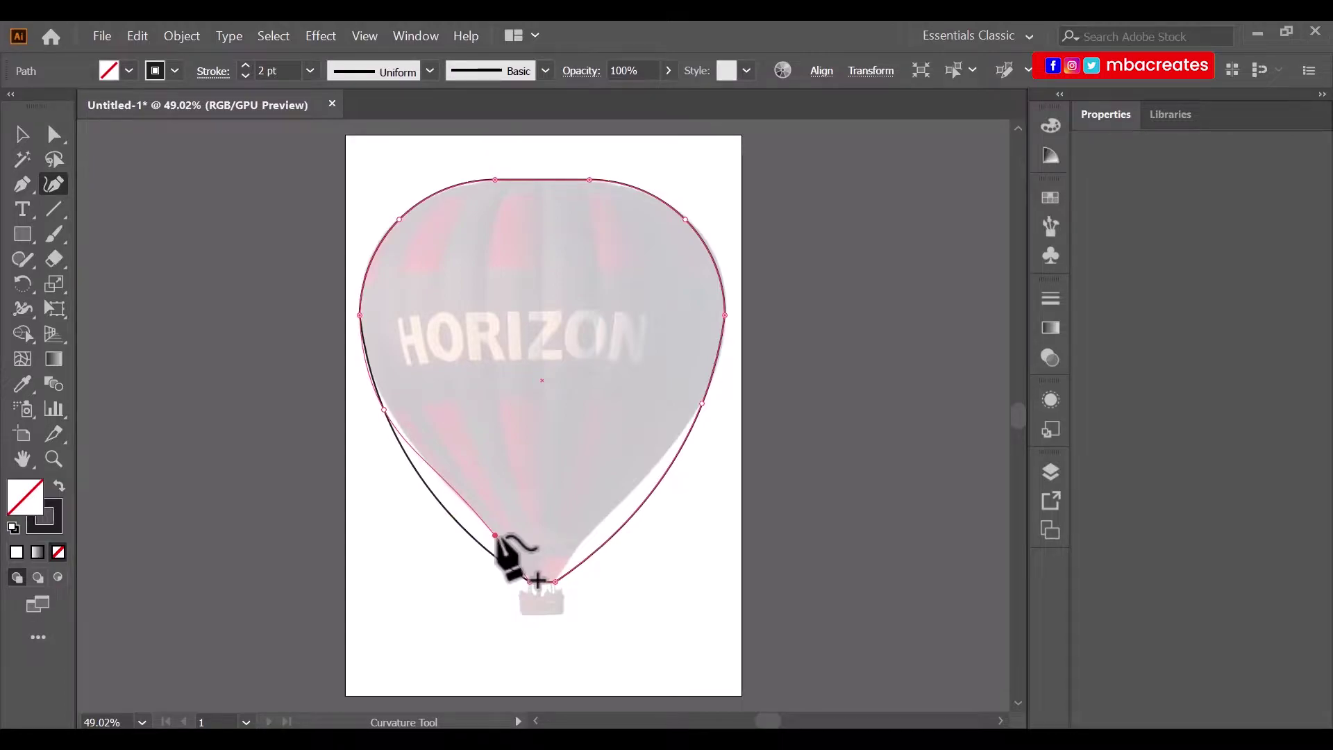
pyautogui.moveTo(495, 535); pyautogui.dragTo(495, 536)
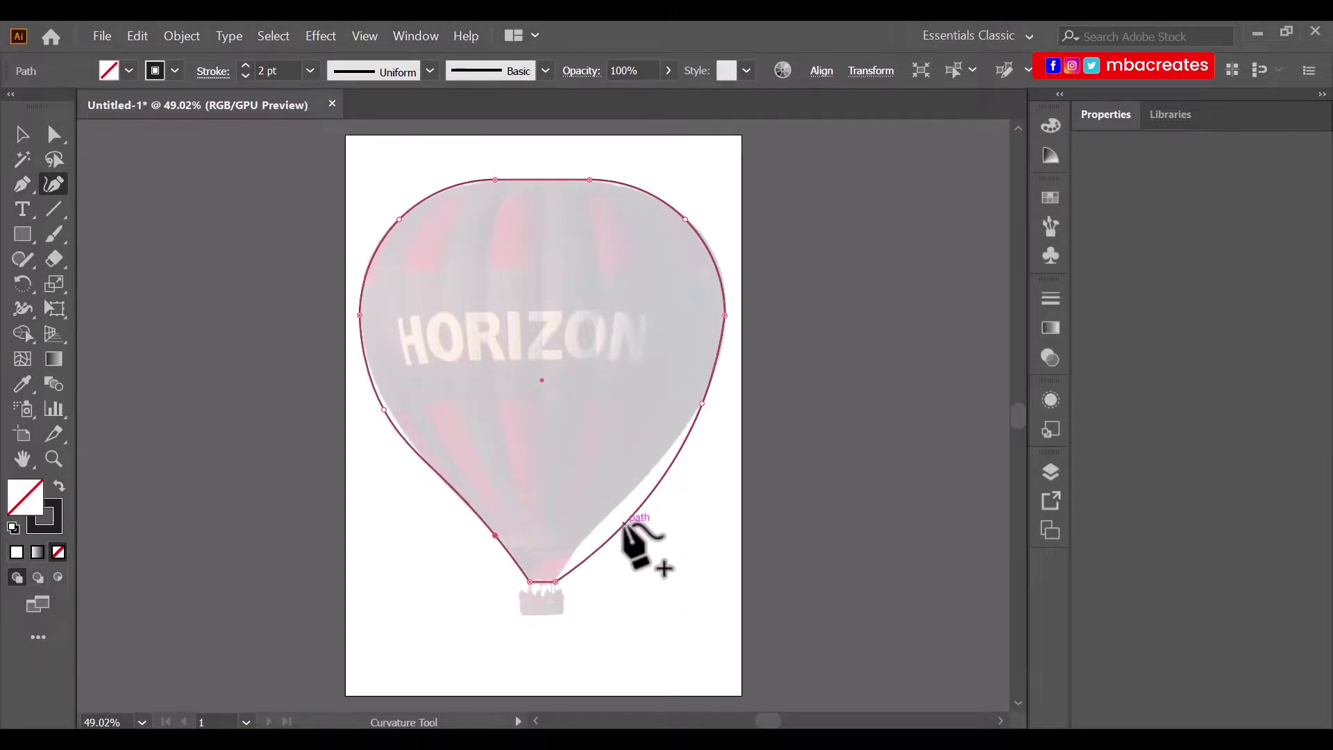
pyautogui.moveTo(623, 522); pyautogui.dragTo(583, 543)
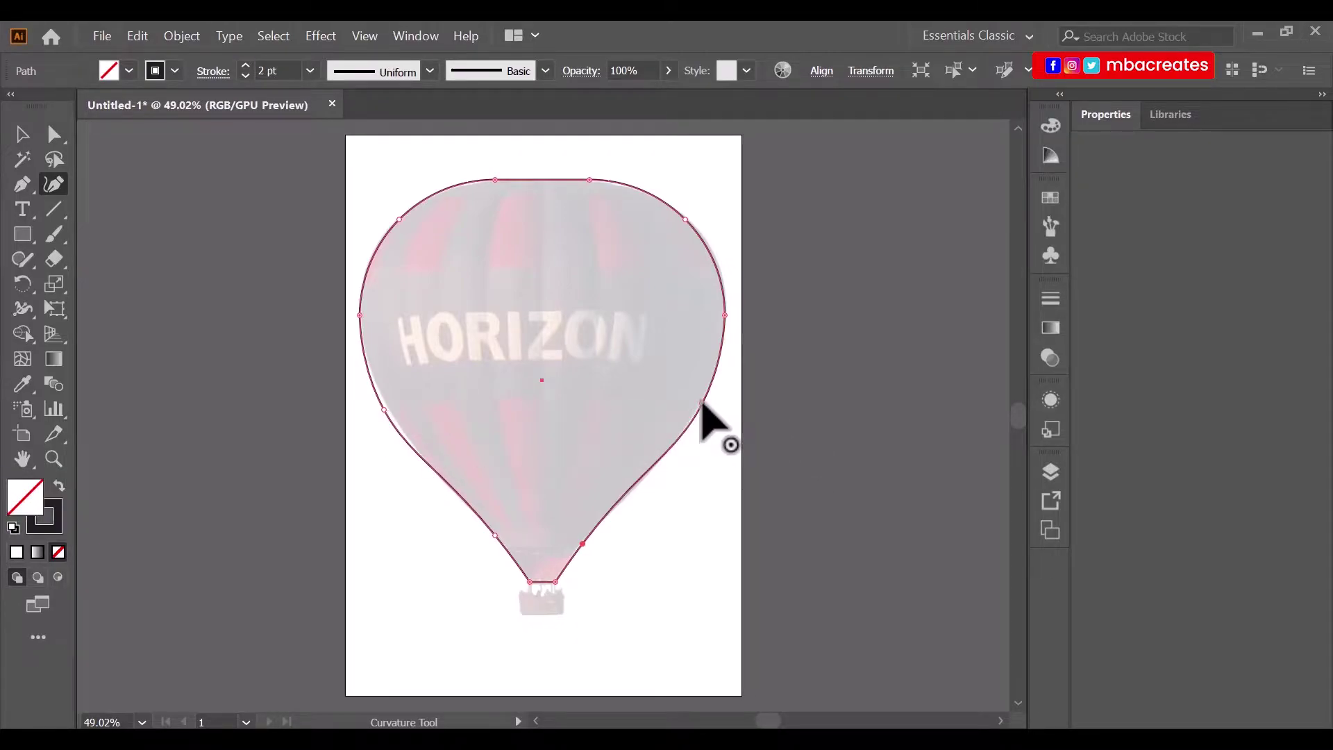
pyautogui.moveTo(701, 405); pyautogui.dragTo(691, 421)
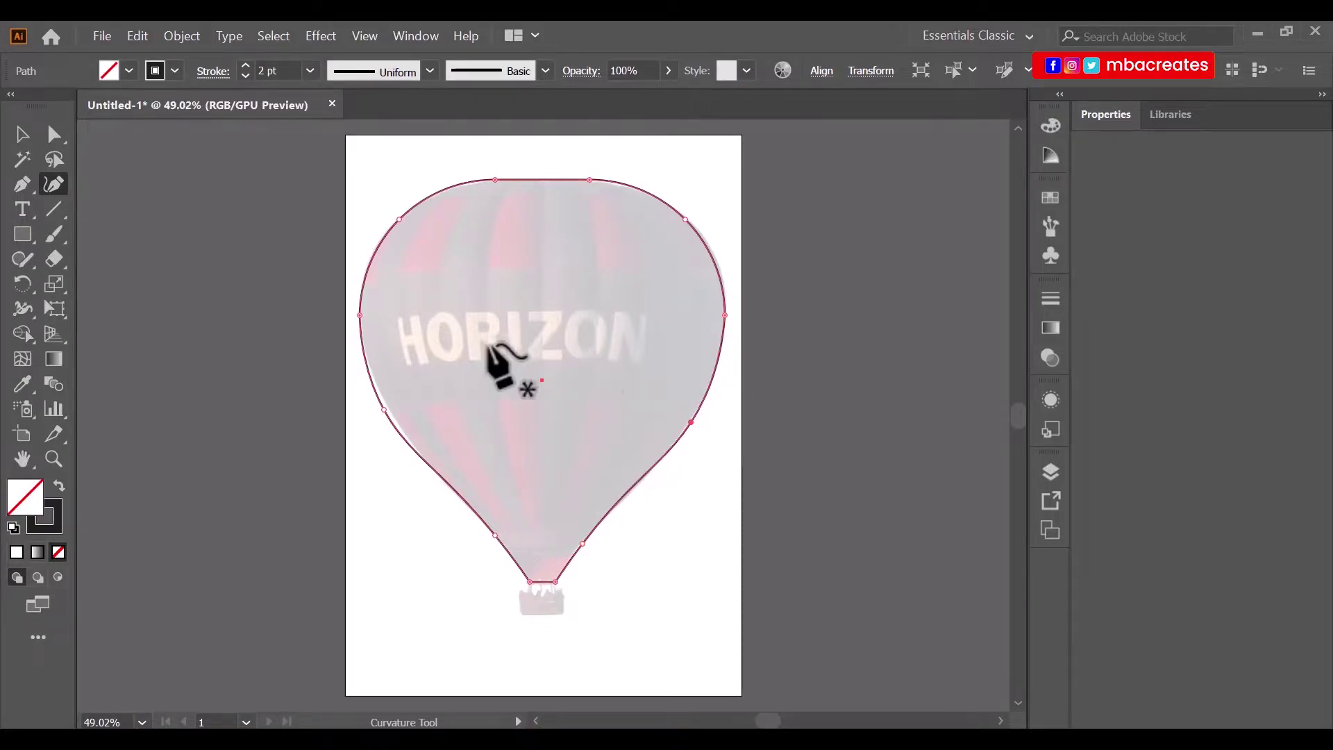
pyautogui.click(388, 412)
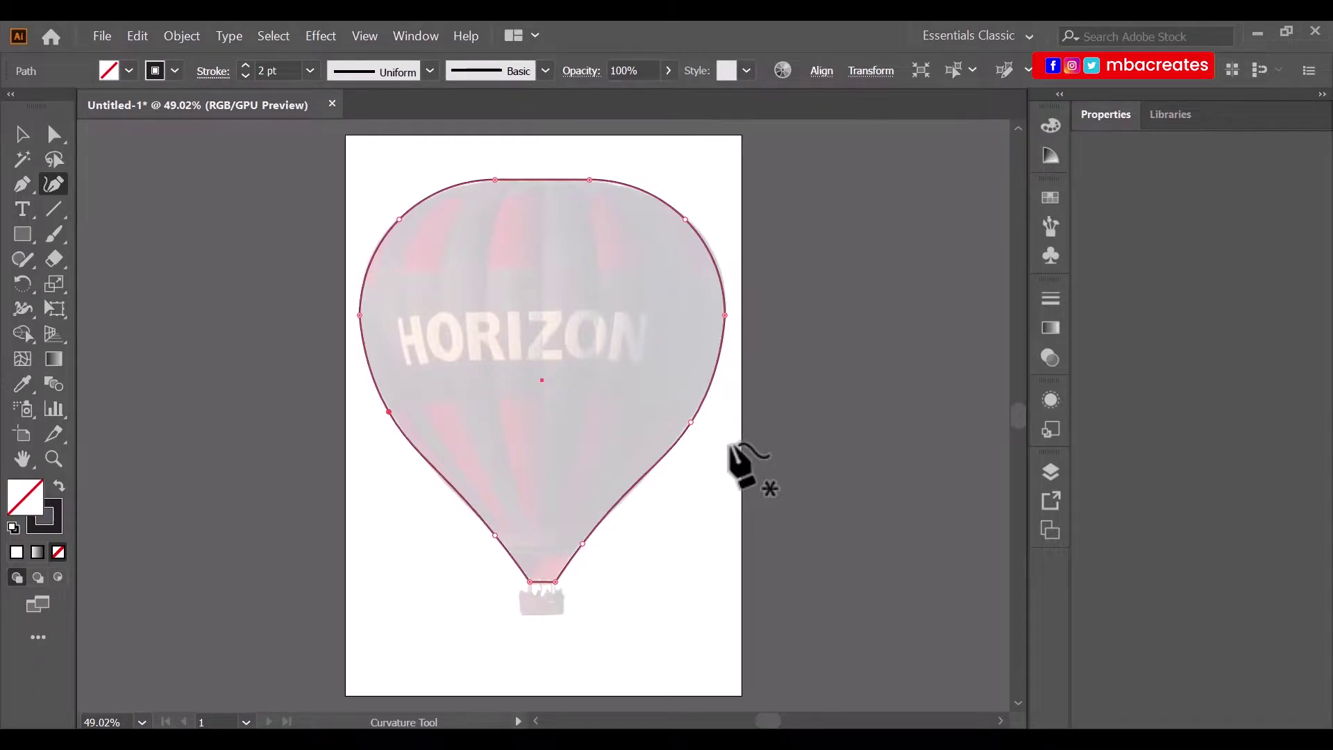
pyautogui.press('v')
pyautogui.click(911, 375)
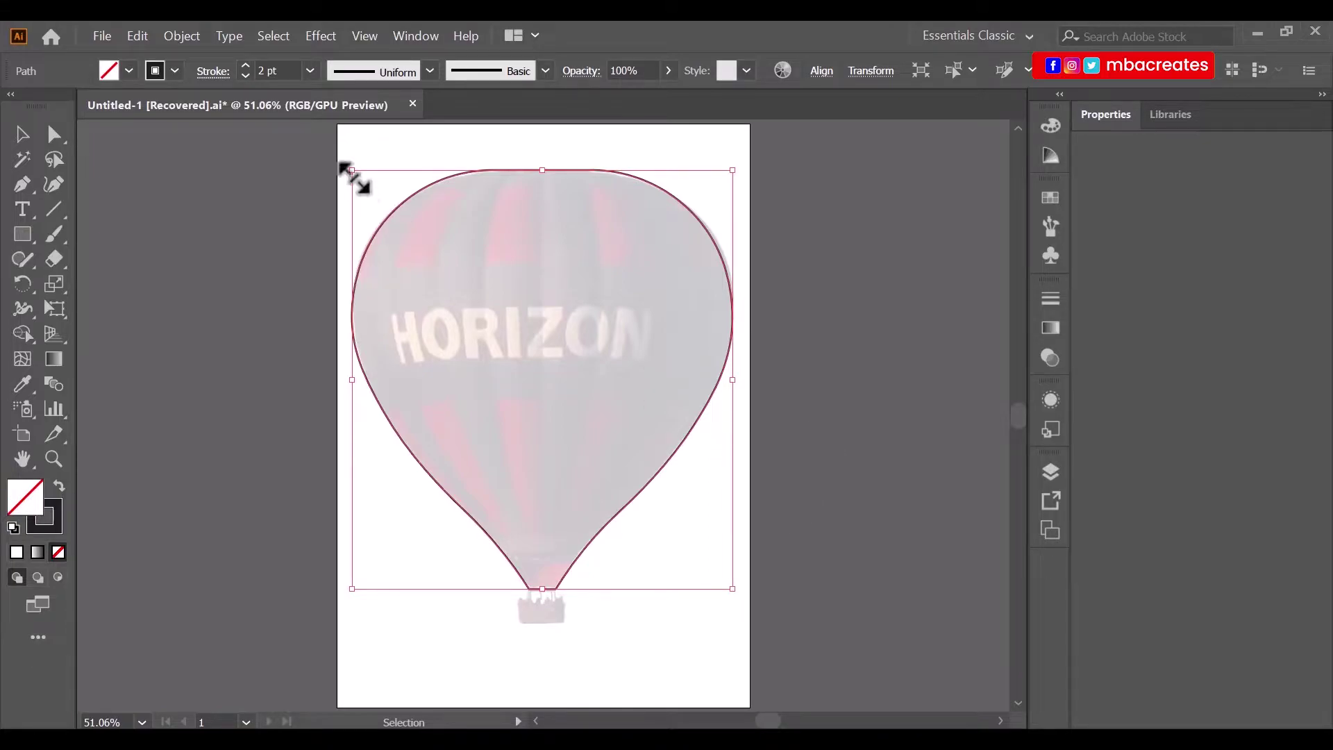
# Duplicate the envelope outline in place and narrow the copy slightly from both sides to form the outermost seams.
pyautogui.click(135, 36)
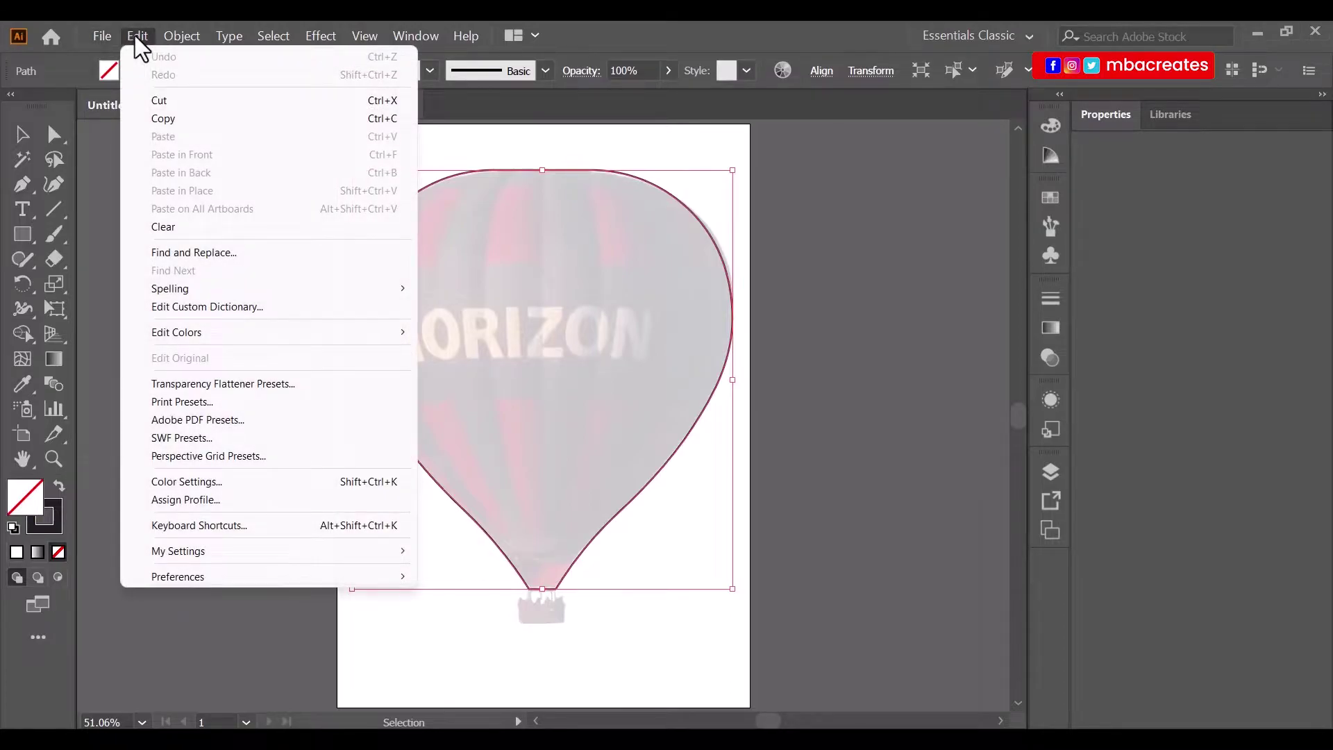
pyautogui.click(172, 119)
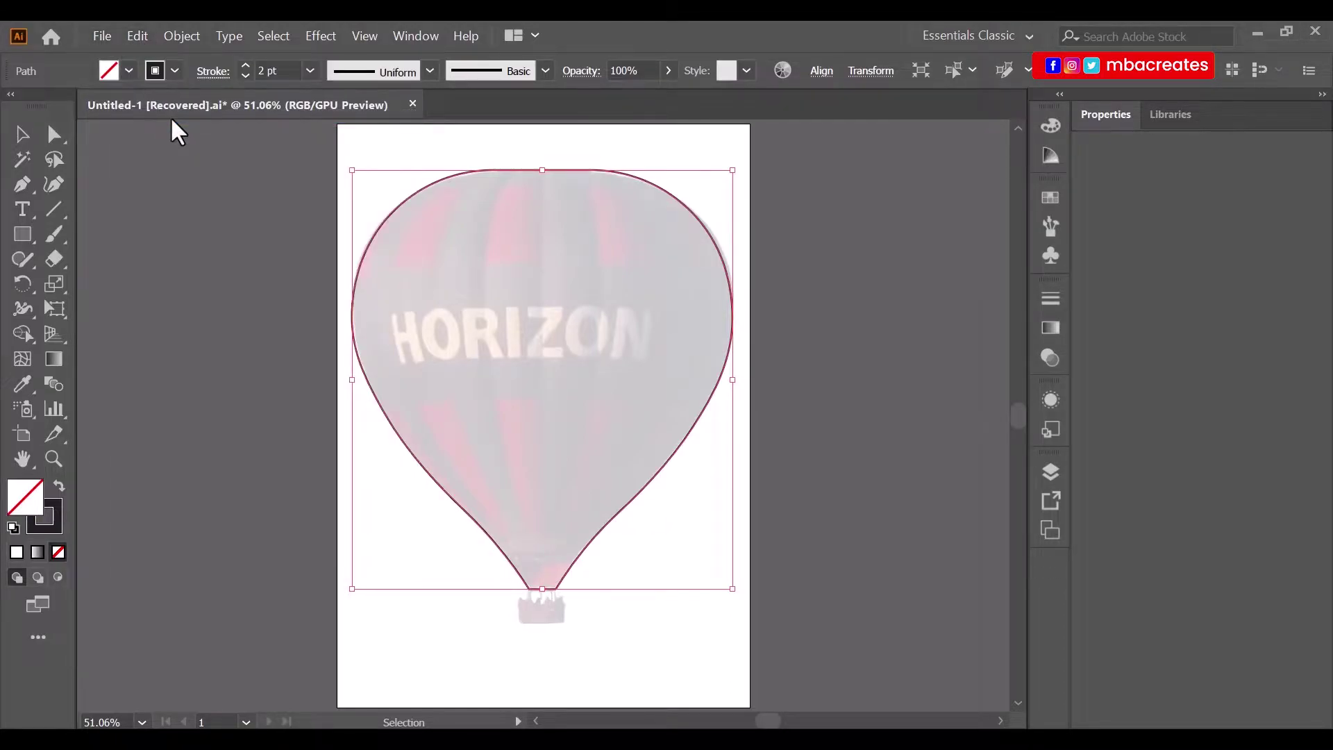
pyautogui.click(137, 38)
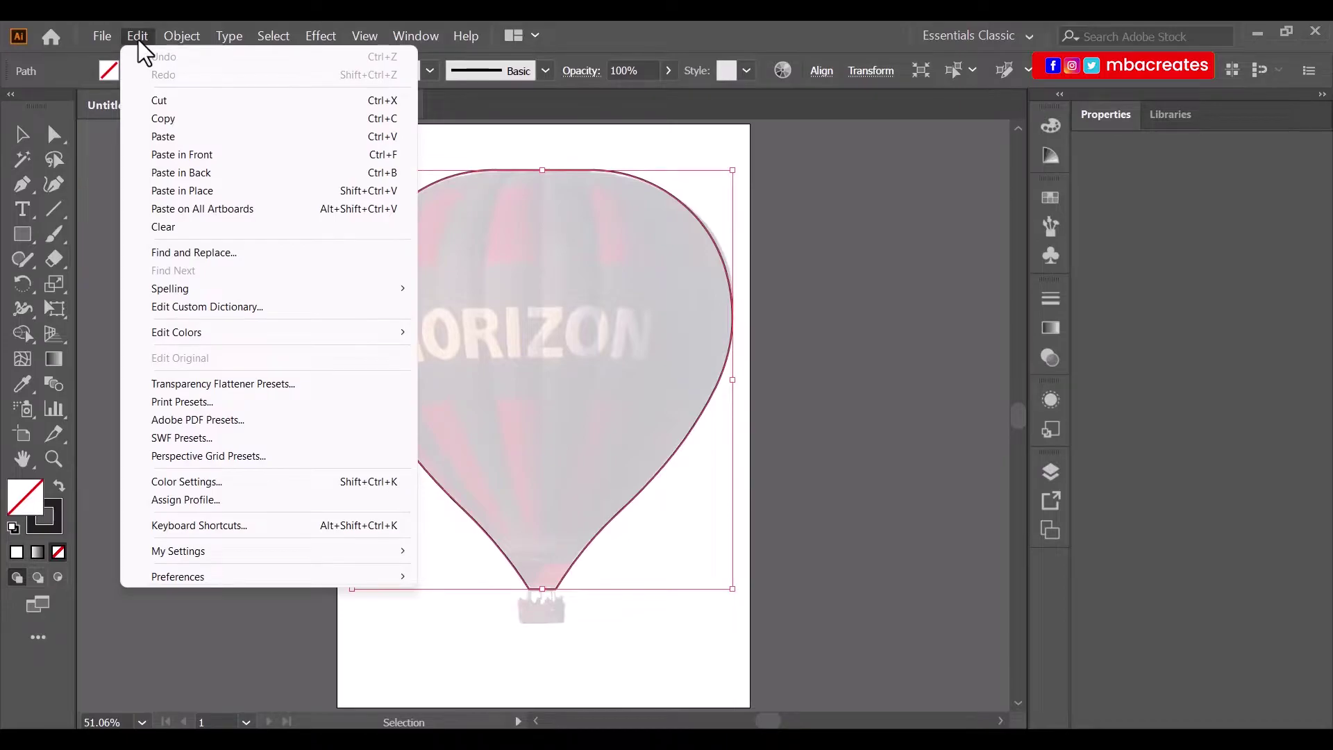
pyautogui.click(199, 192)
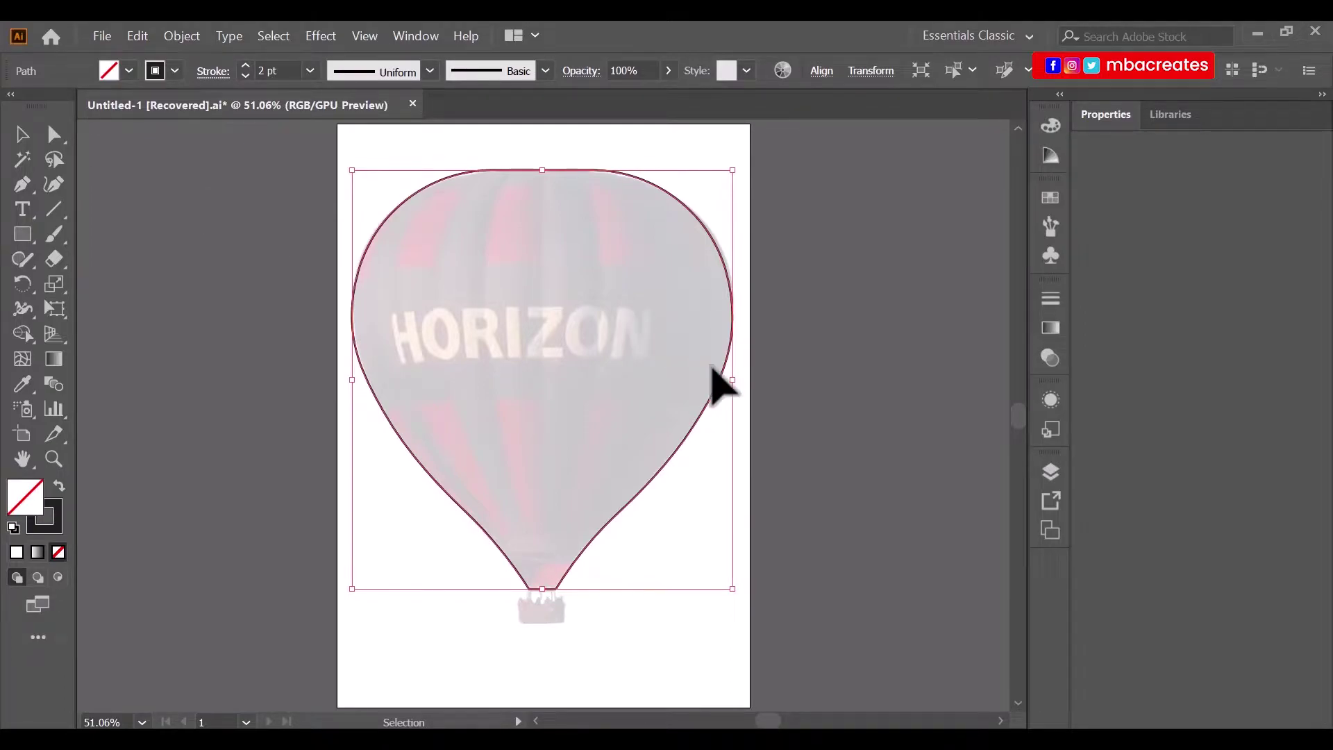
pyautogui.moveTo(732, 380); pyautogui.dragTo(726, 389)
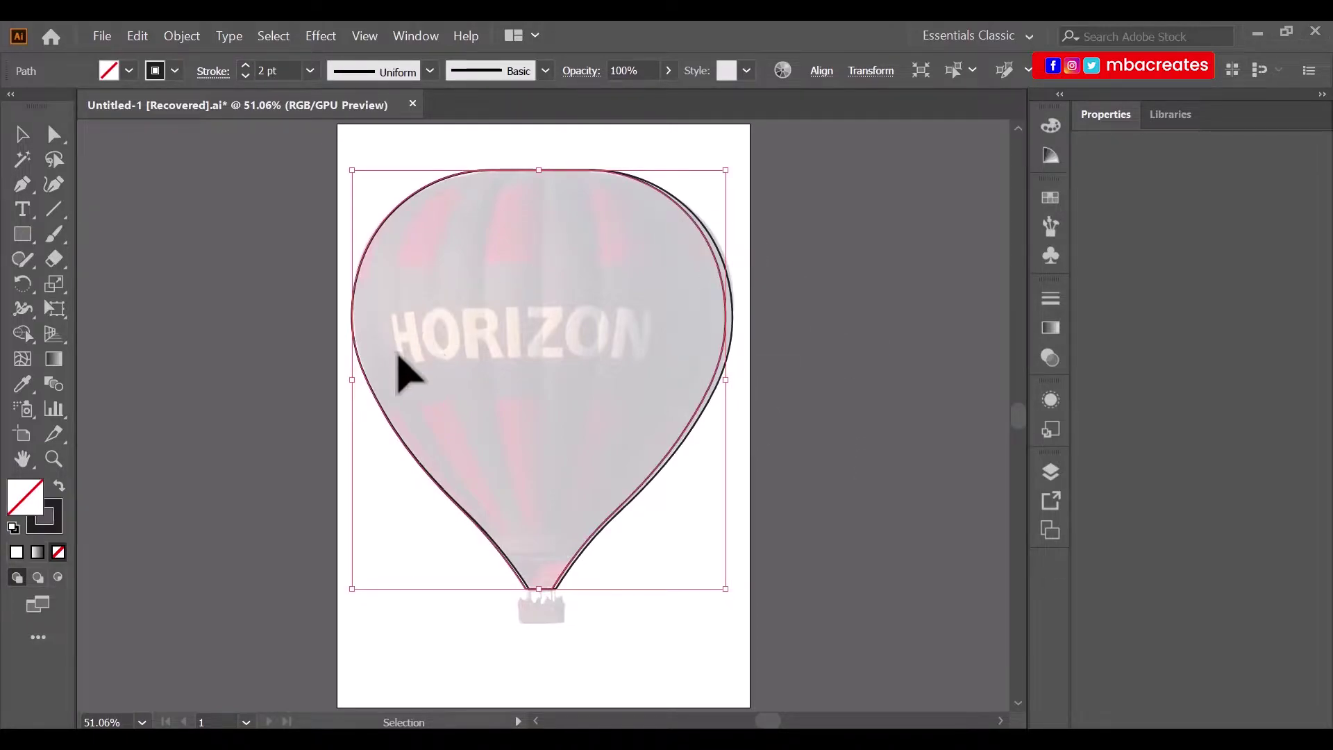
pyautogui.moveTo(357, 385); pyautogui.dragTo(366, 385)
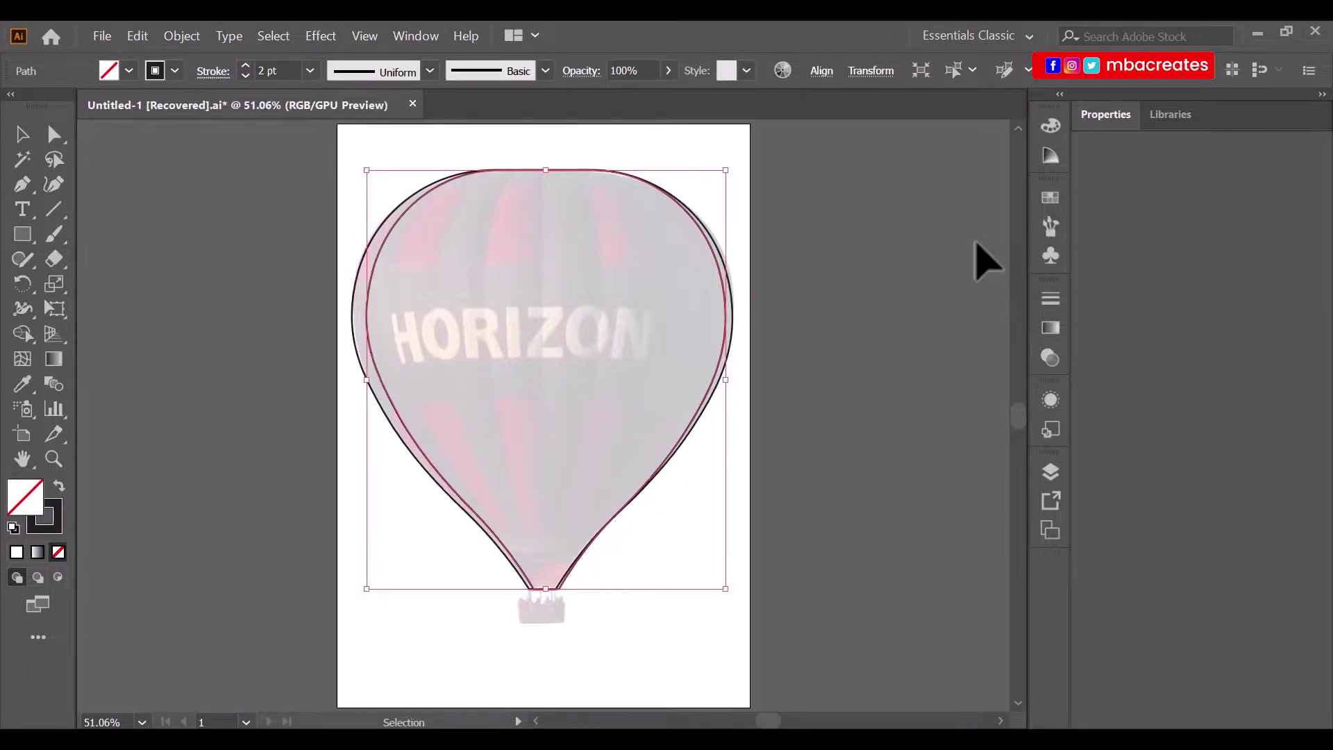
# Duplicate the narrowed outline in place and narrow the new copy until its left side reaches the H of HORIZON.
pyautogui.click(145, 36)
pyautogui.click(181, 123)
pyautogui.click(138, 36)
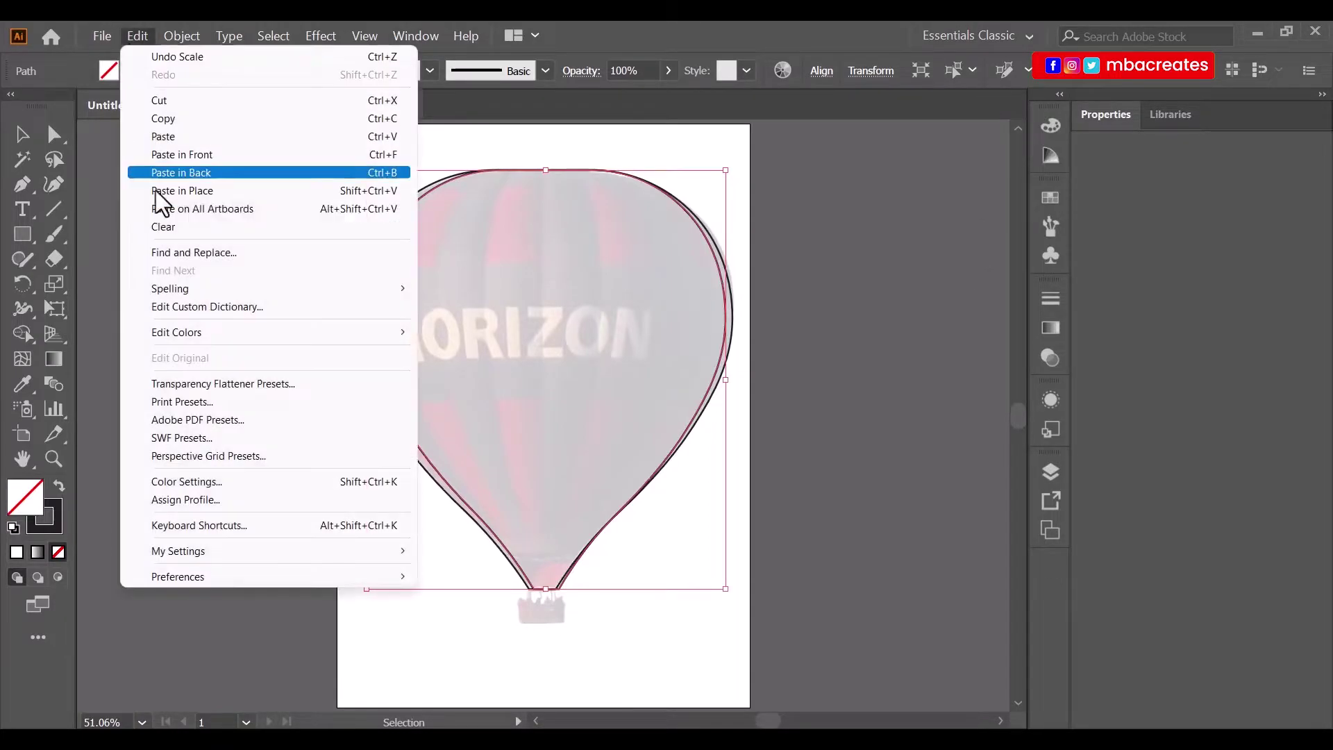
pyautogui.click(195, 190)
pyautogui.moveTo(727, 383); pyautogui.dragTo(702, 382)
pyautogui.moveTo(368, 382); pyautogui.dragTo(393, 383)
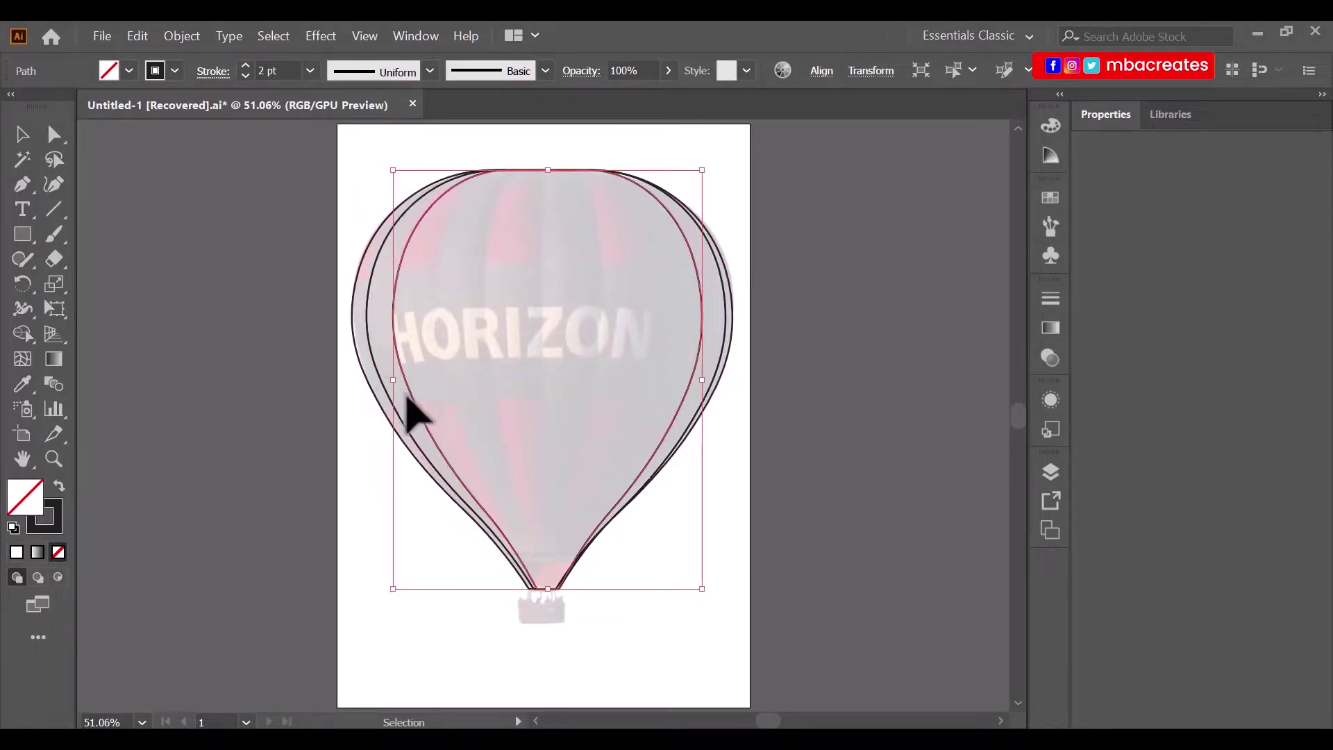
# Duplicate the innermost outline in place and narrow it so its sides run between the H and O and just past the N.
pyautogui.click(137, 36)
pyautogui.click(163, 118)
pyautogui.click(137, 36)
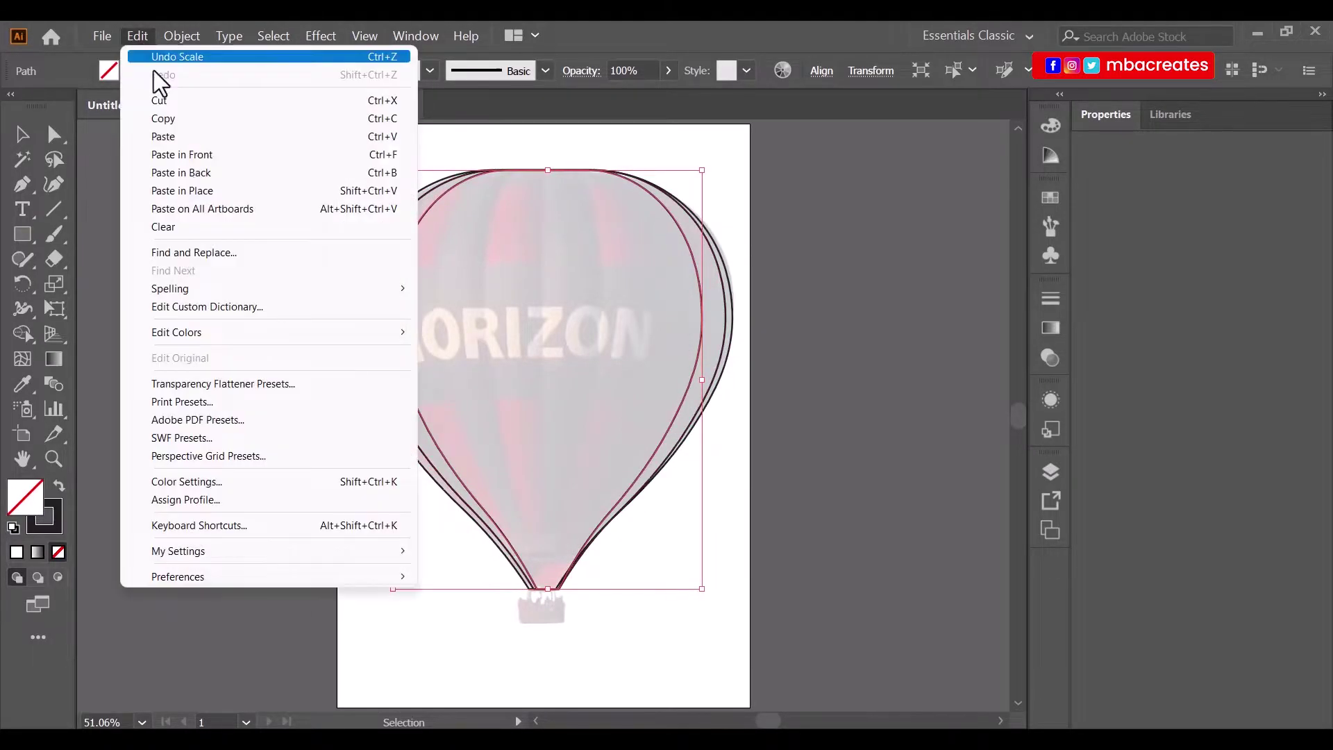
pyautogui.click(194, 194)
pyautogui.moveTo(702, 384); pyautogui.dragTo(664, 382)
pyautogui.moveTo(396, 382); pyautogui.dragTo(429, 384)
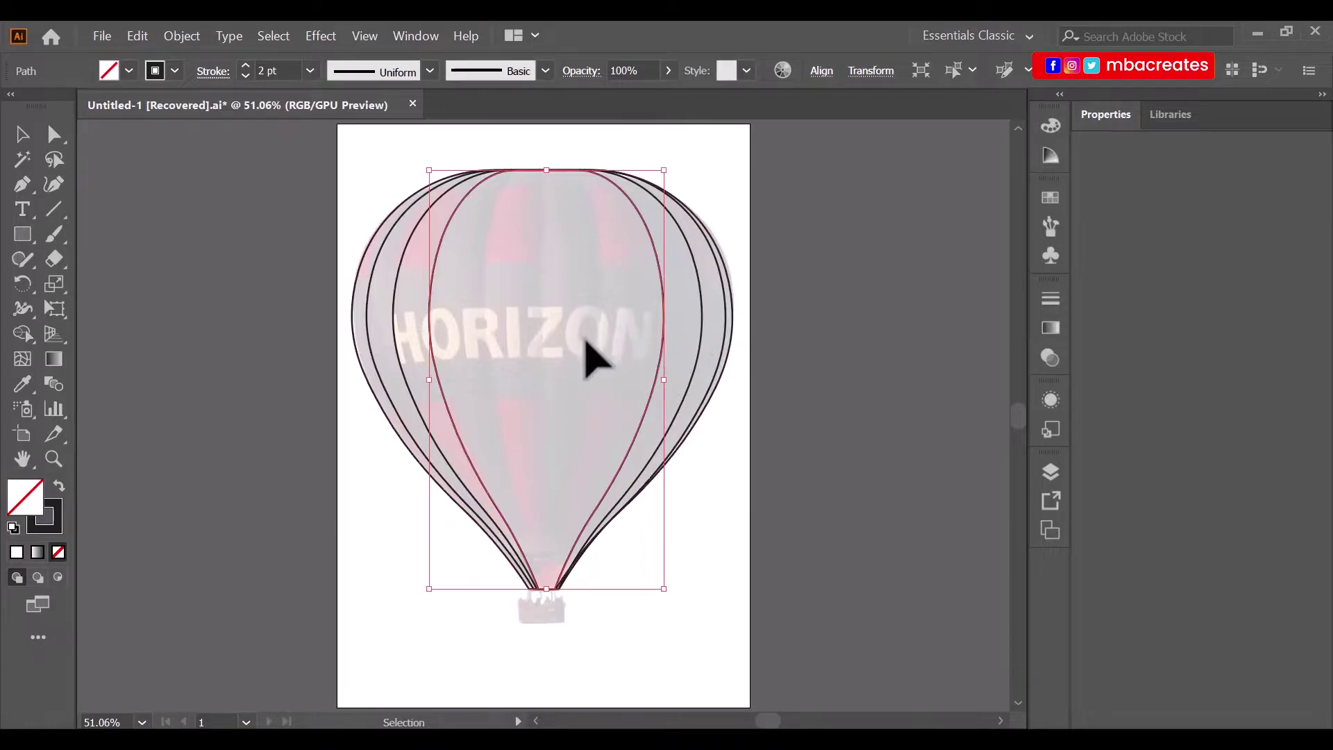
# Duplicate the innermost outline in place again and narrow it to span from the R to the final N of HORIZON.
pyautogui.click(137, 36)
pyautogui.click(165, 119)
pyautogui.click(137, 35)
pyautogui.click(177, 183)
pyautogui.moveTo(665, 380); pyautogui.dragTo(622, 380)
pyautogui.moveTo(429, 380); pyautogui.dragTo(484, 394)
pyautogui.moveTo(621, 381); pyautogui.dragTo(615, 380)
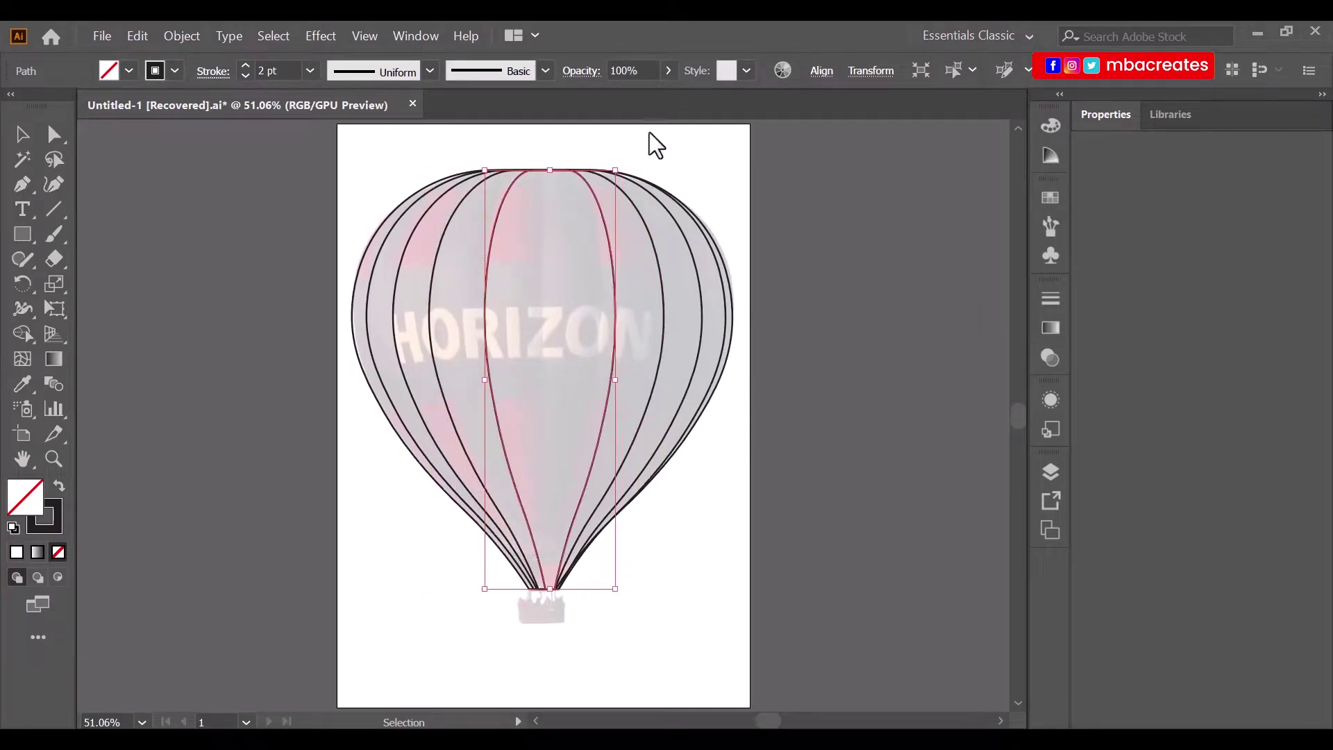
pyautogui.click(816, 375)
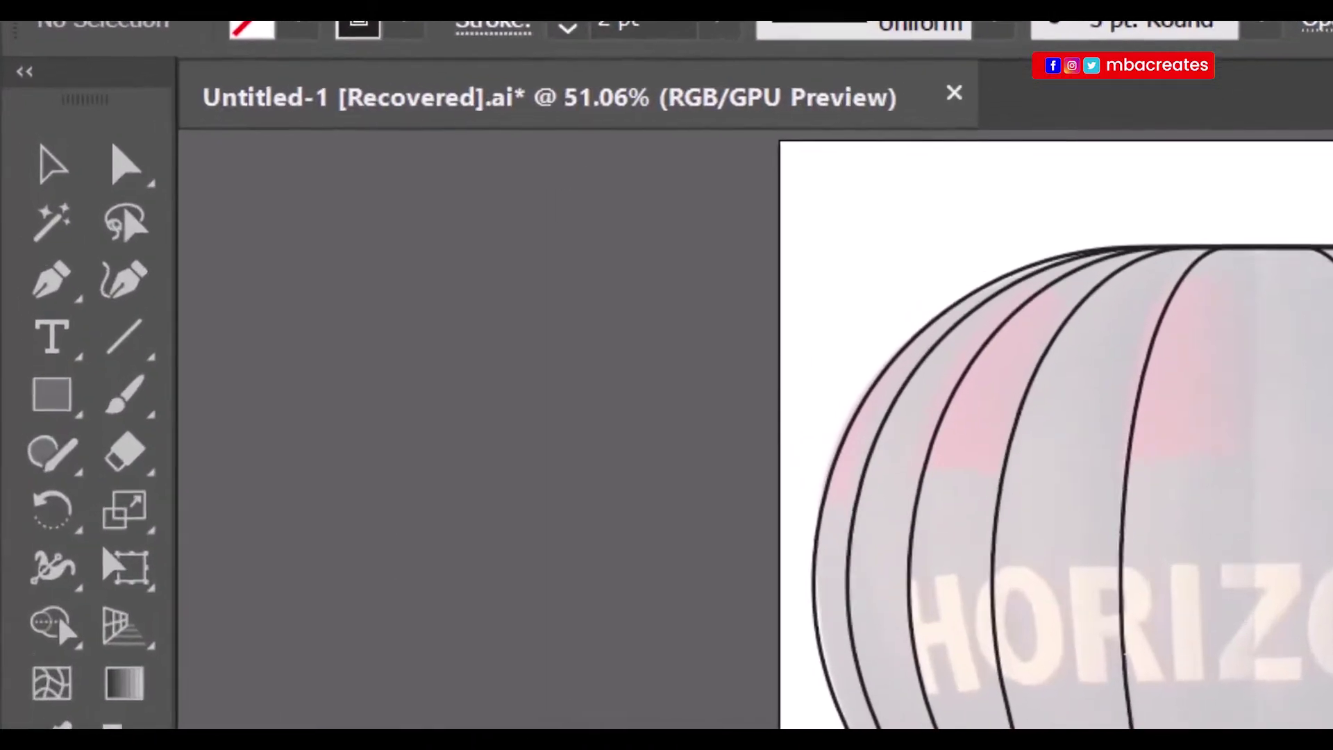
# Draw a straight line down the balloon's centre with the Line Segment tool, from above its top to the basket.
pyautogui.click(125, 336)
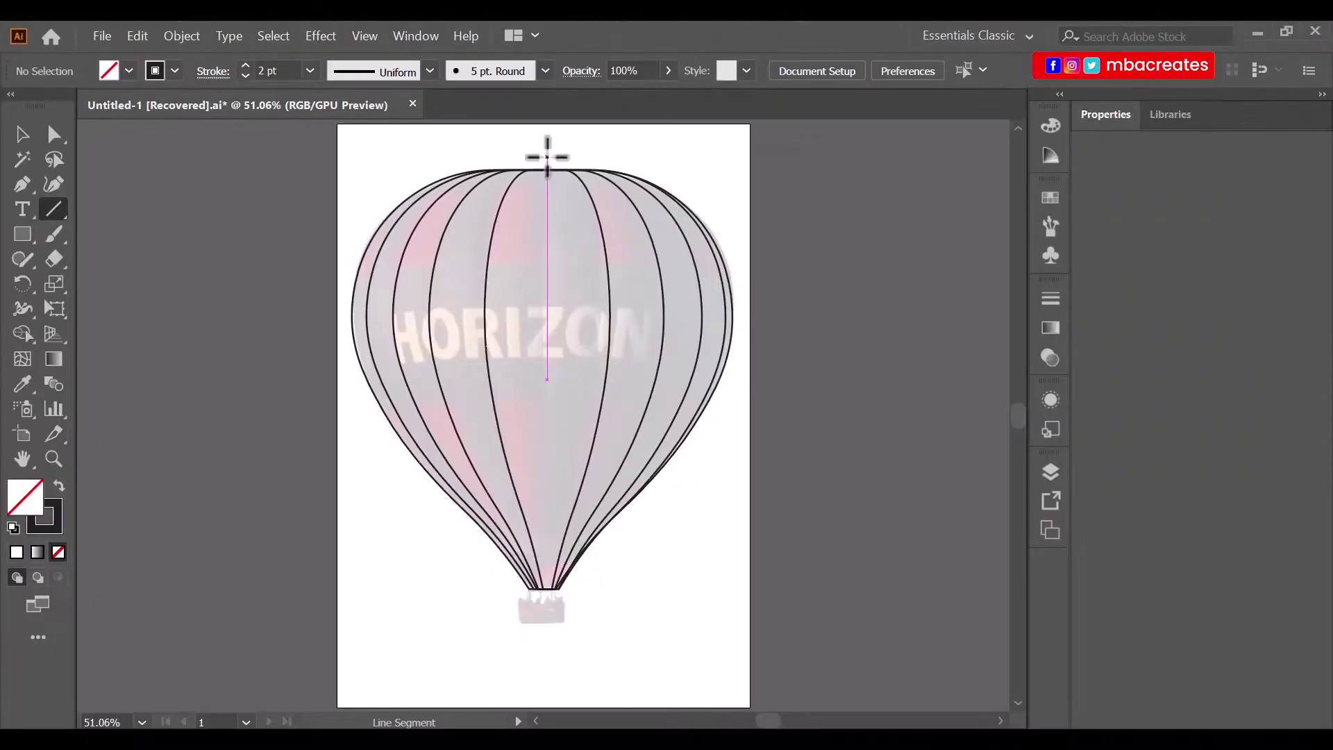
pyautogui.moveTo(547, 157); pyautogui.dragTo(530, 610)
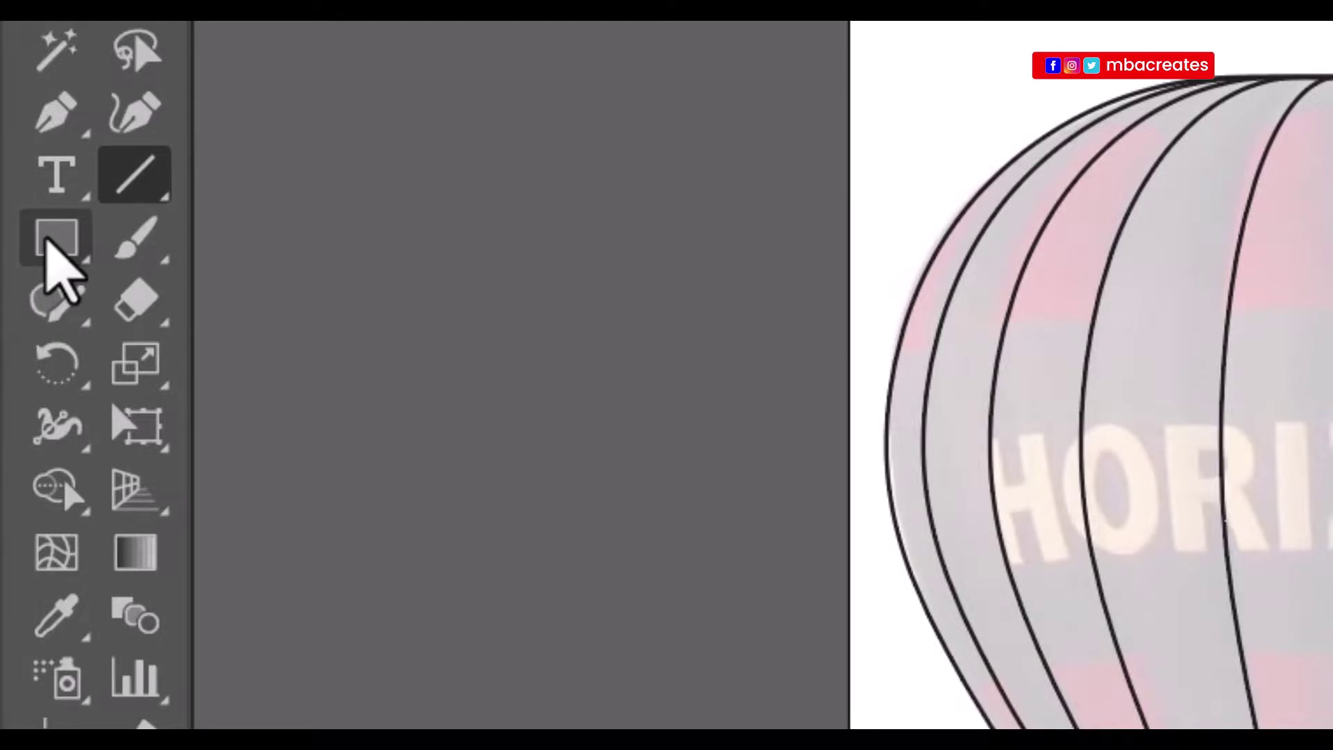
# Draw a rectangle about 243 × 63 mm across the balloon around the HORIZON lettering and apply a horizontal Arc warp with 5% bend.
pyautogui.click(45, 239)
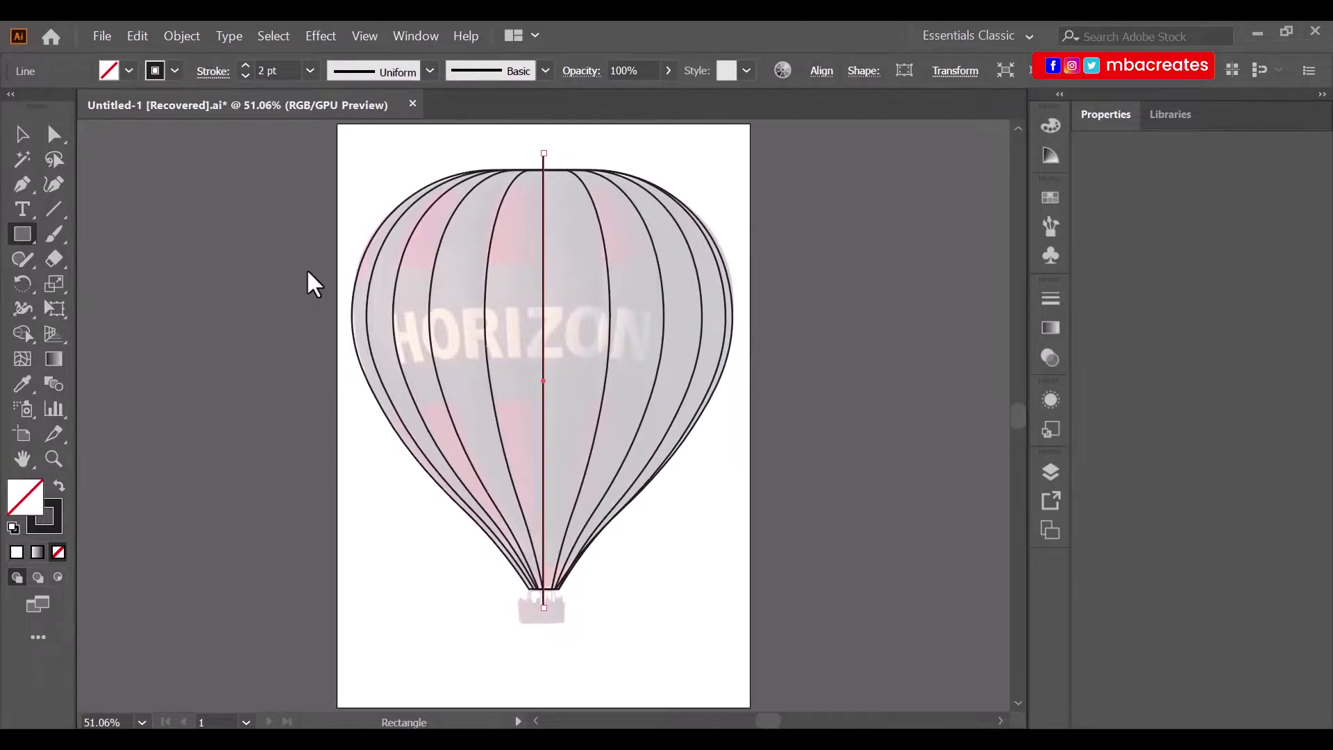
pyautogui.moveTo(314, 266); pyautogui.dragTo(785, 397)
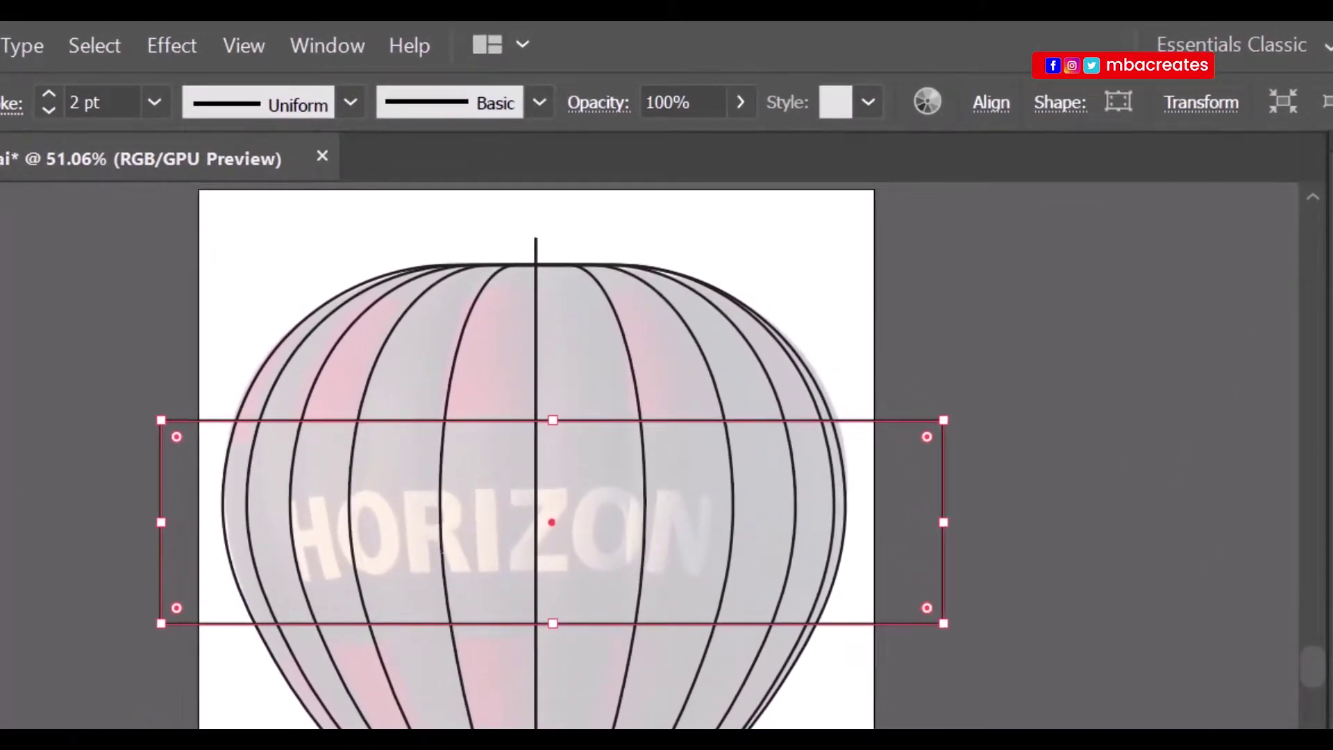
pyautogui.click(172, 46)
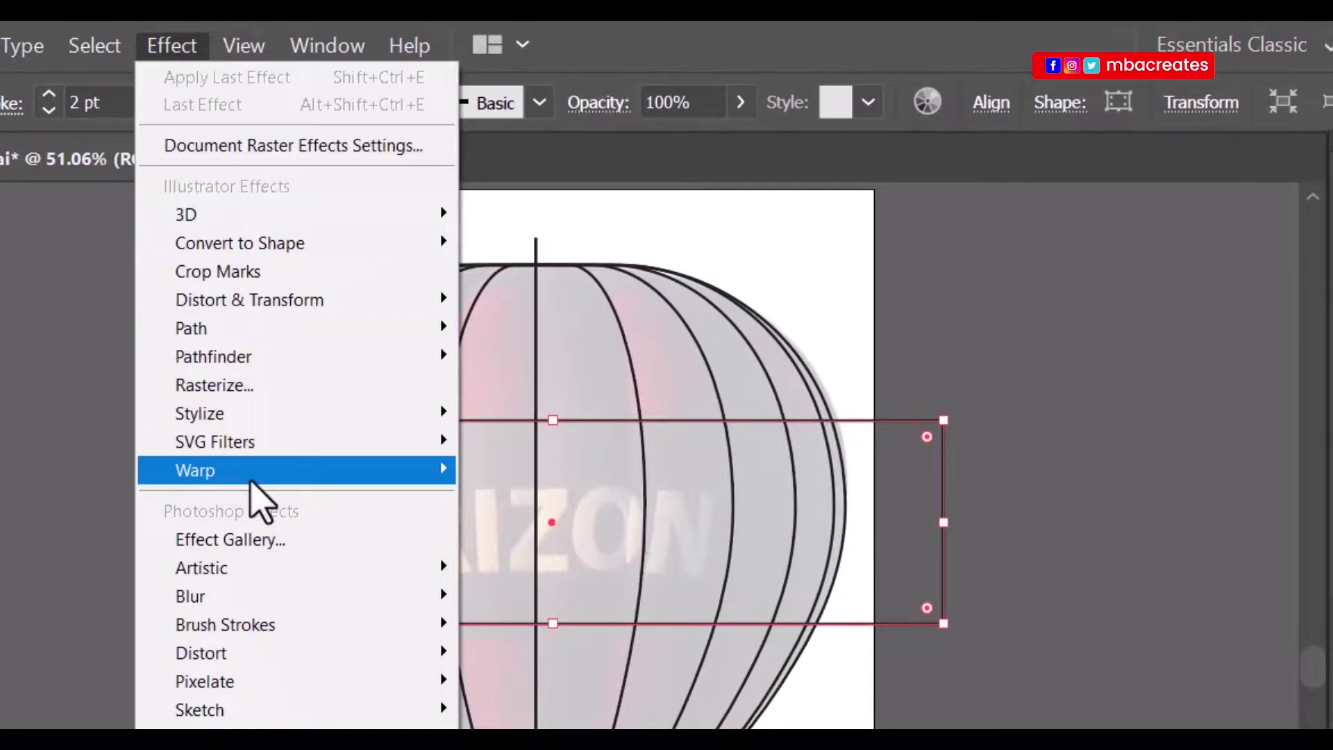
pyautogui.moveTo(252, 479)
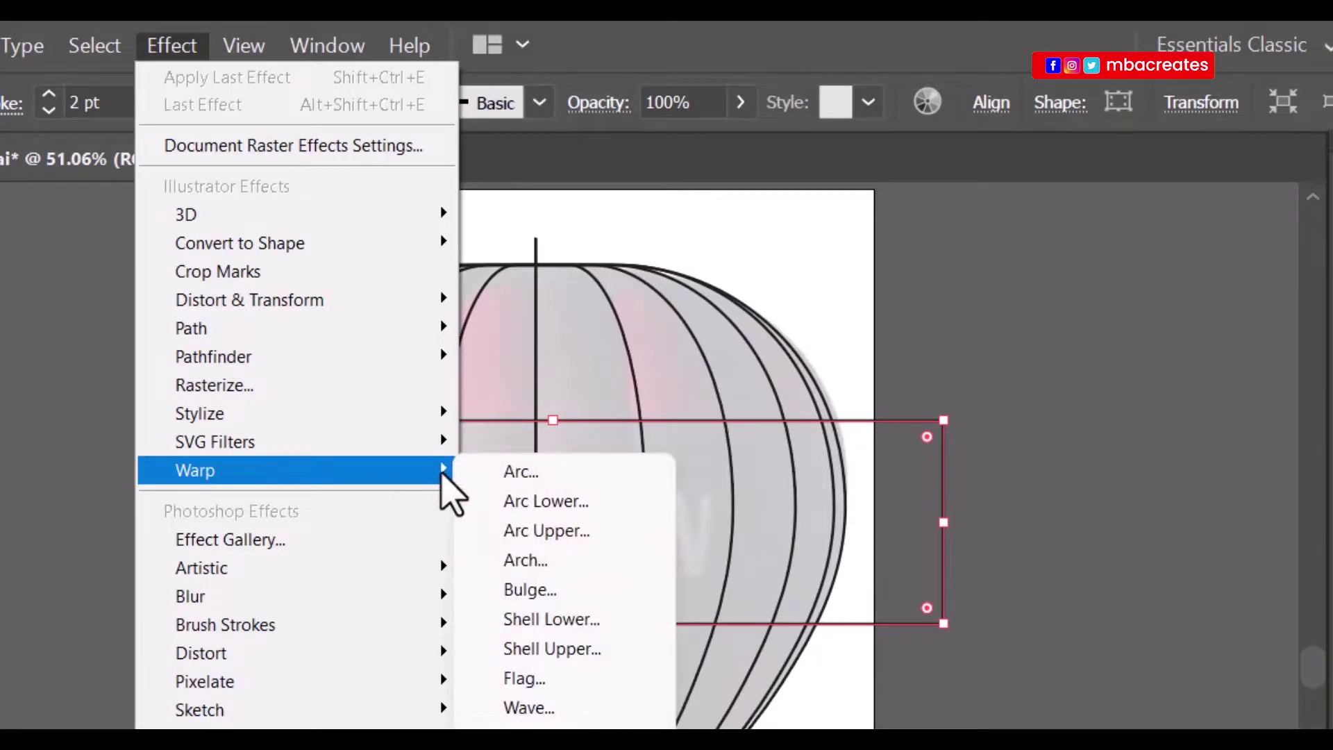
pyautogui.click(545, 474)
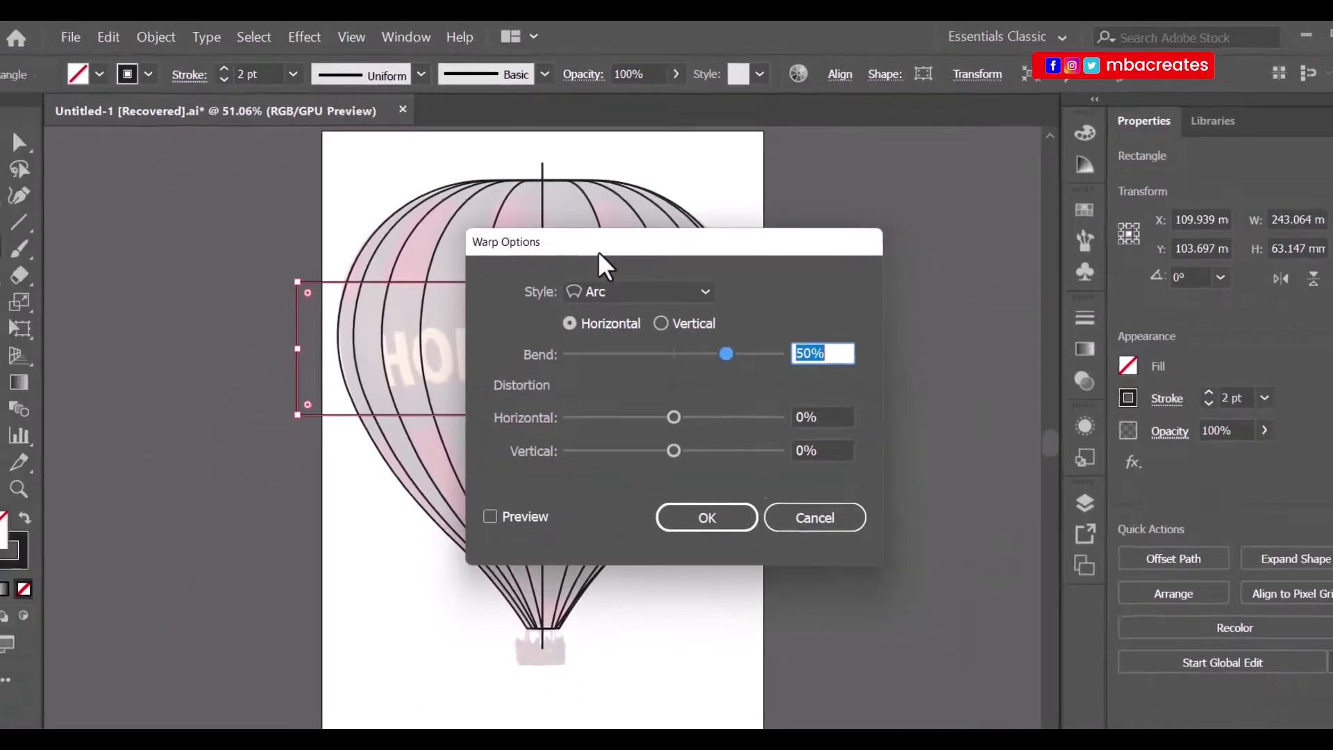
pyautogui.moveTo(598, 251); pyautogui.dragTo(919, 130)
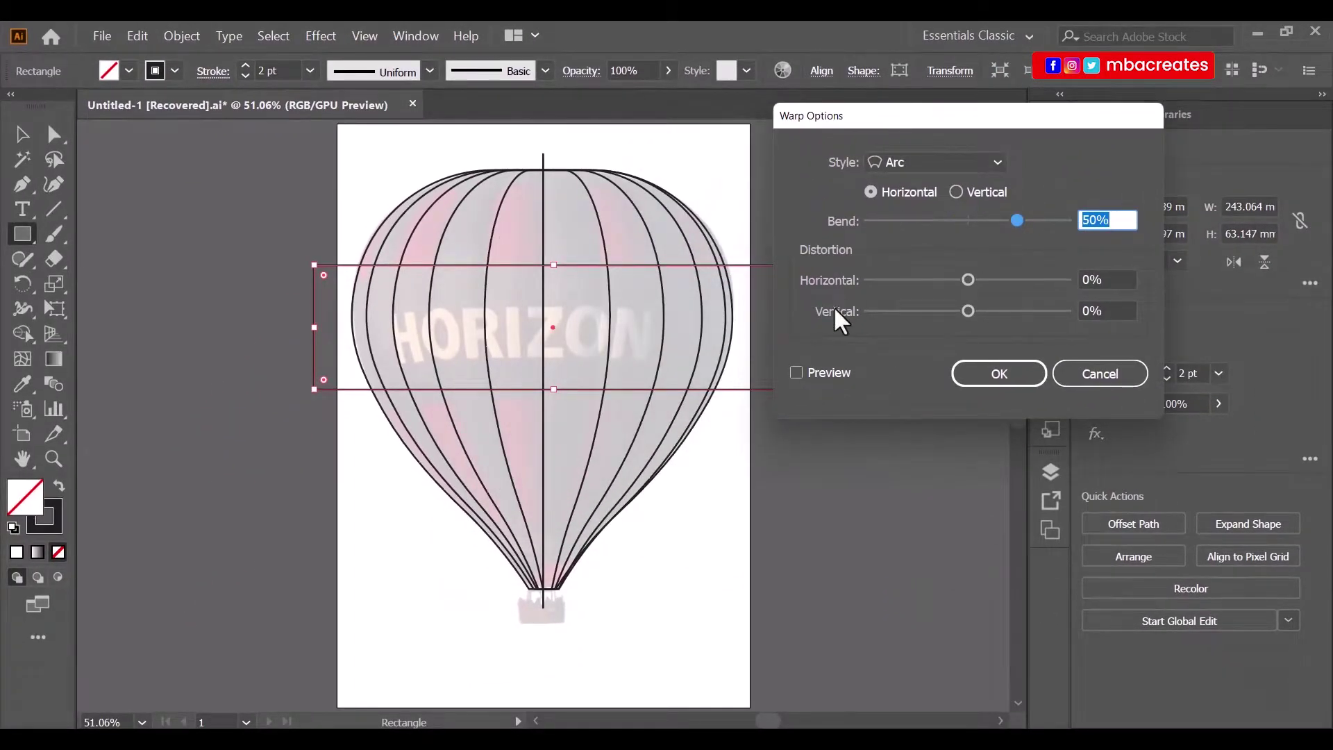
pyautogui.click(796, 373)
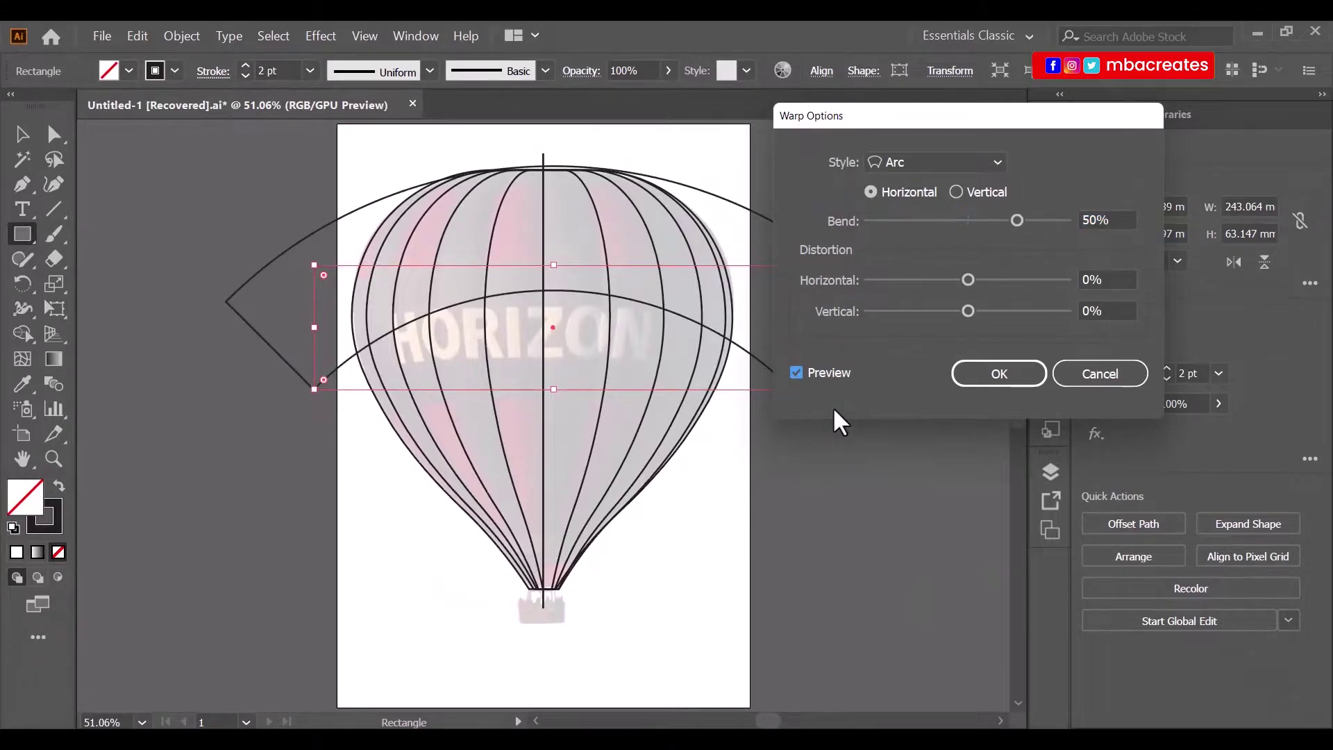
pyautogui.moveTo(1022, 221); pyautogui.dragTo(967, 221)
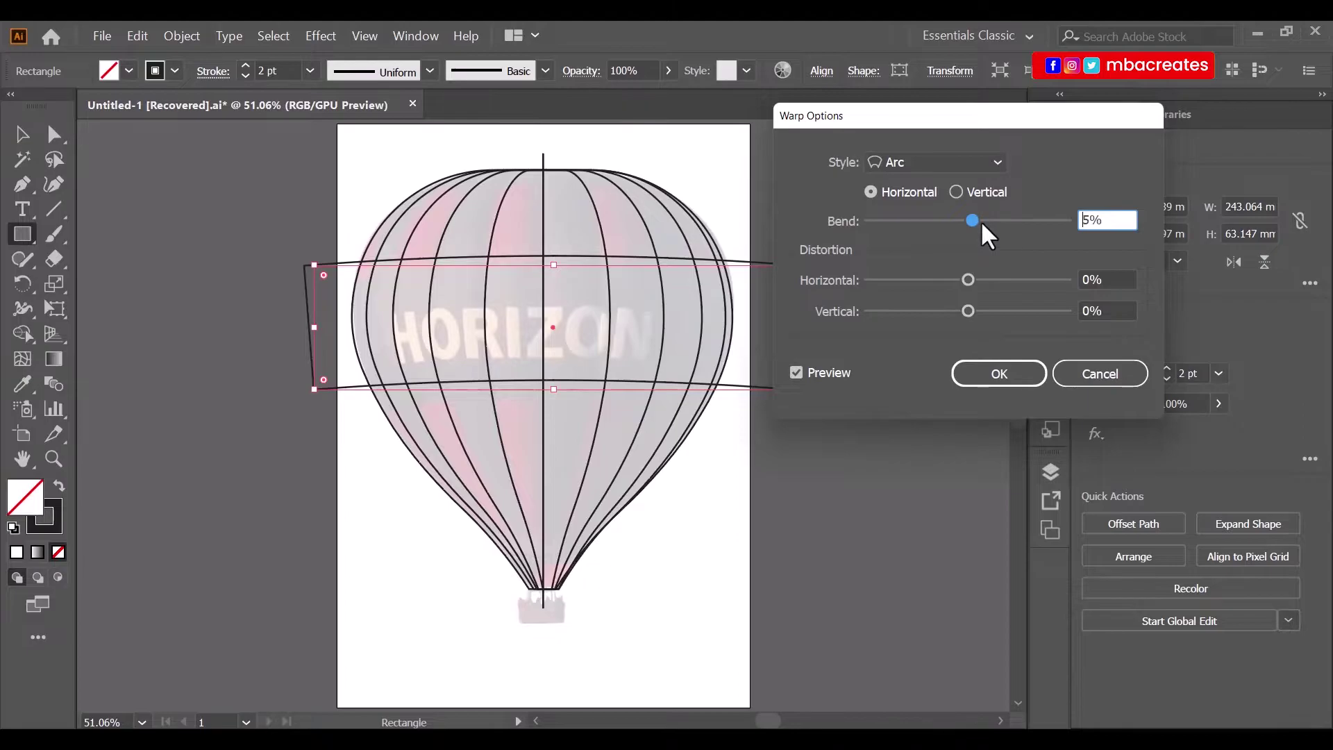
pyautogui.click(998, 375)
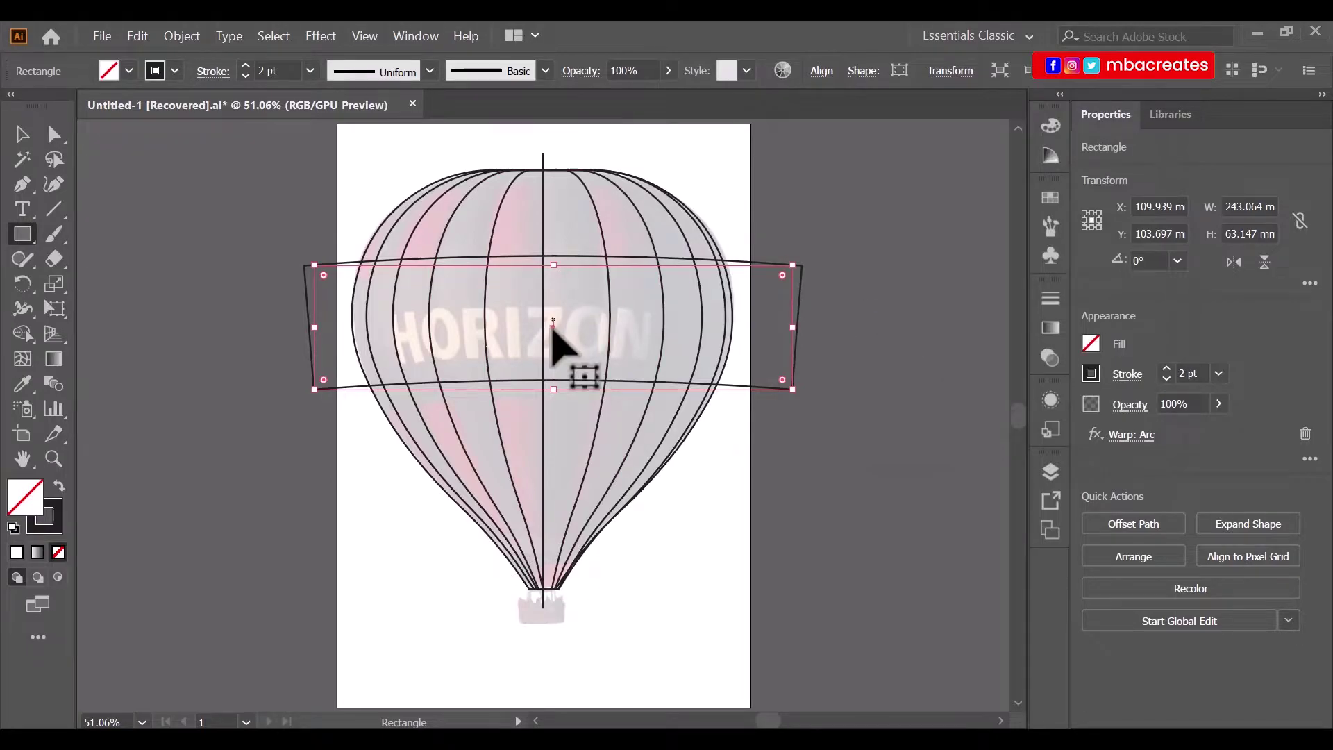
# Expand the appearance of the warped rectangle into an editable path.
pyautogui.click(139, 33)
pyautogui.moveTo(166, 34)
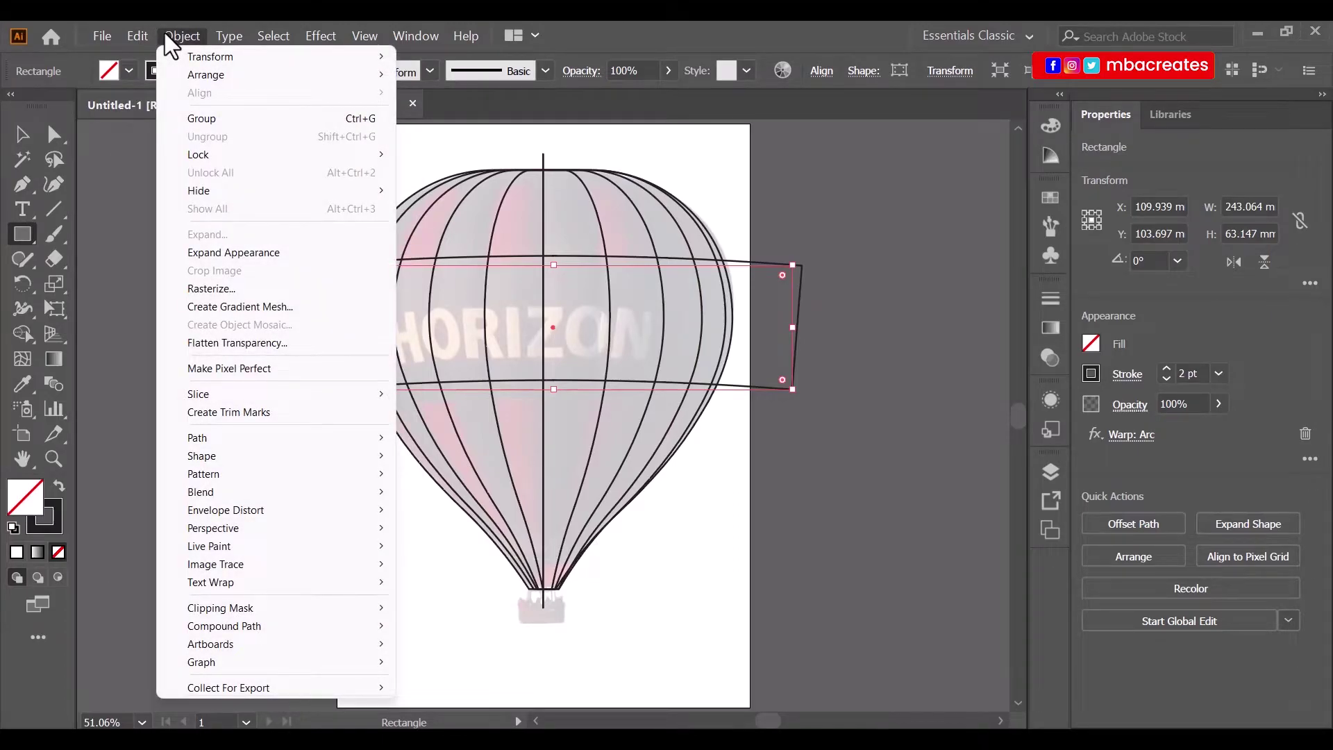
pyautogui.click(258, 265)
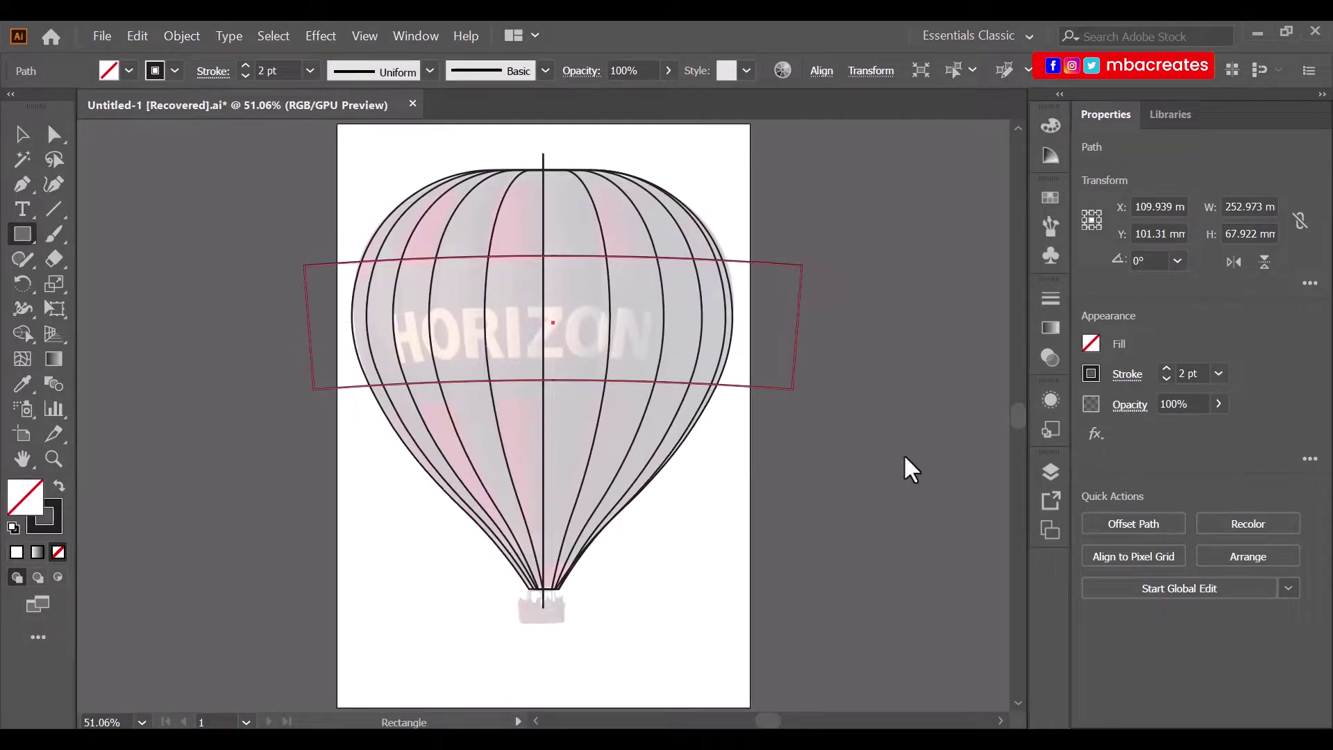
# Duplicate the expanded curved band in place.
pyautogui.press('v')
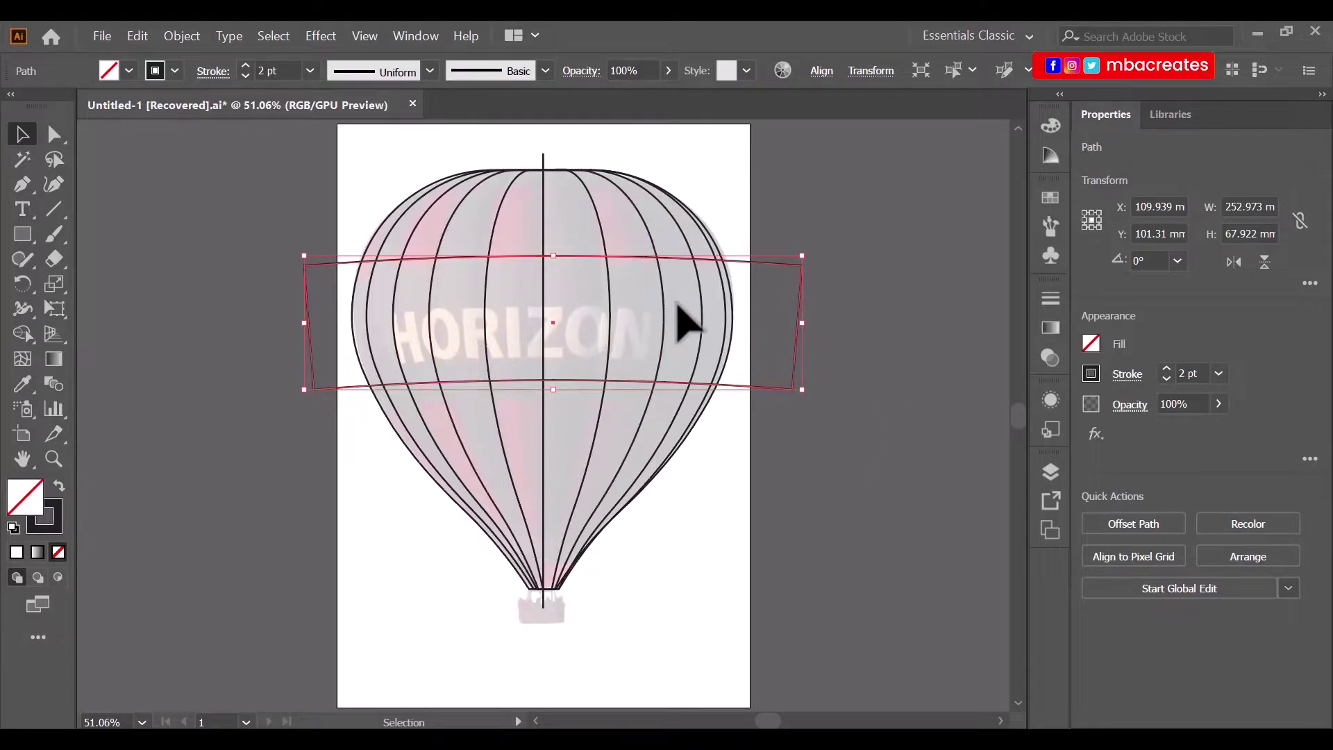
pyautogui.click(900, 320)
pyautogui.click(792, 265)
pyautogui.click(136, 38)
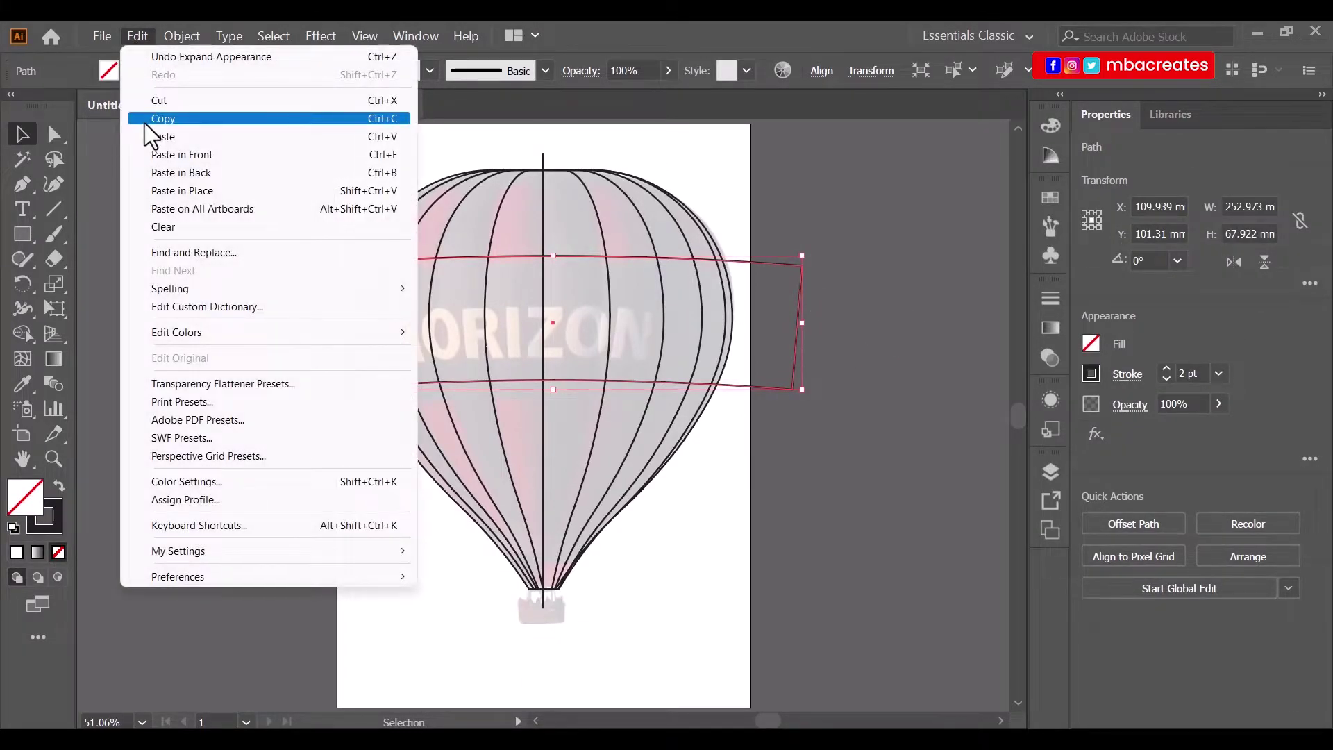
pyautogui.click(143, 120)
pyautogui.click(138, 35)
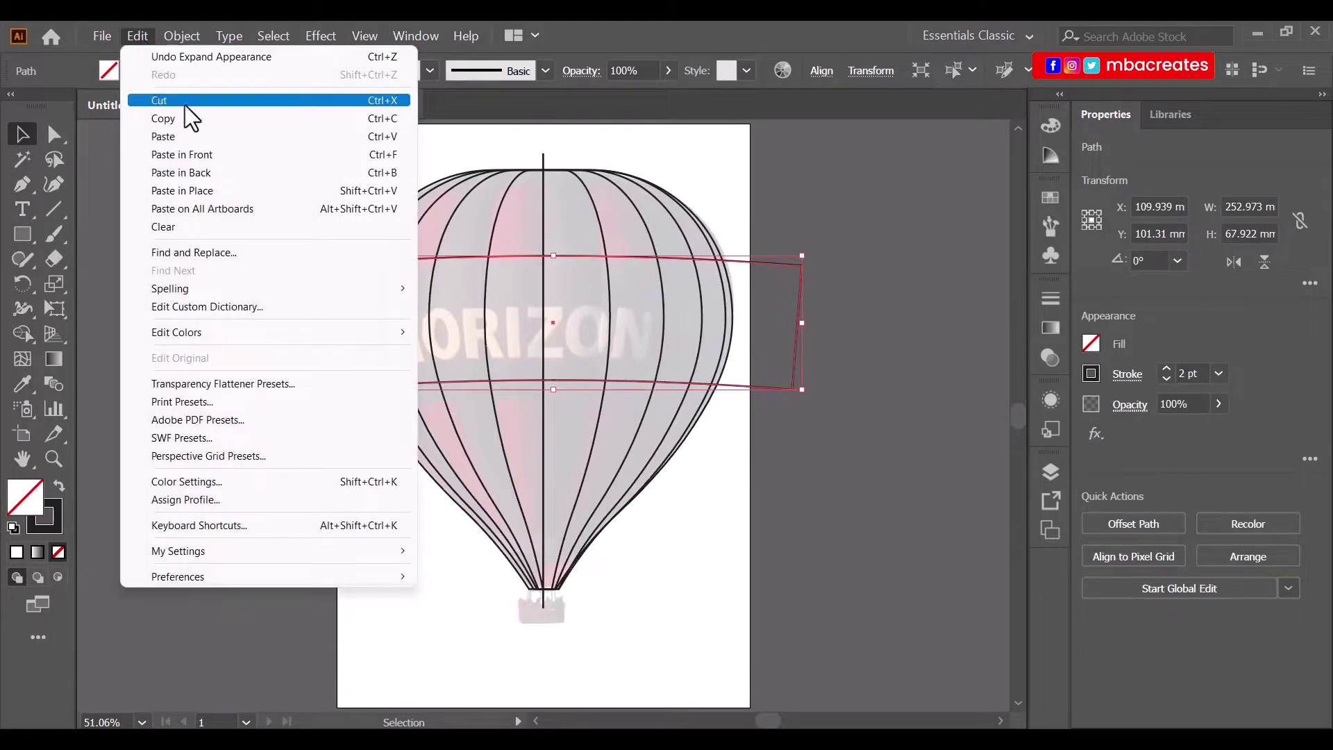
pyautogui.click(189, 190)
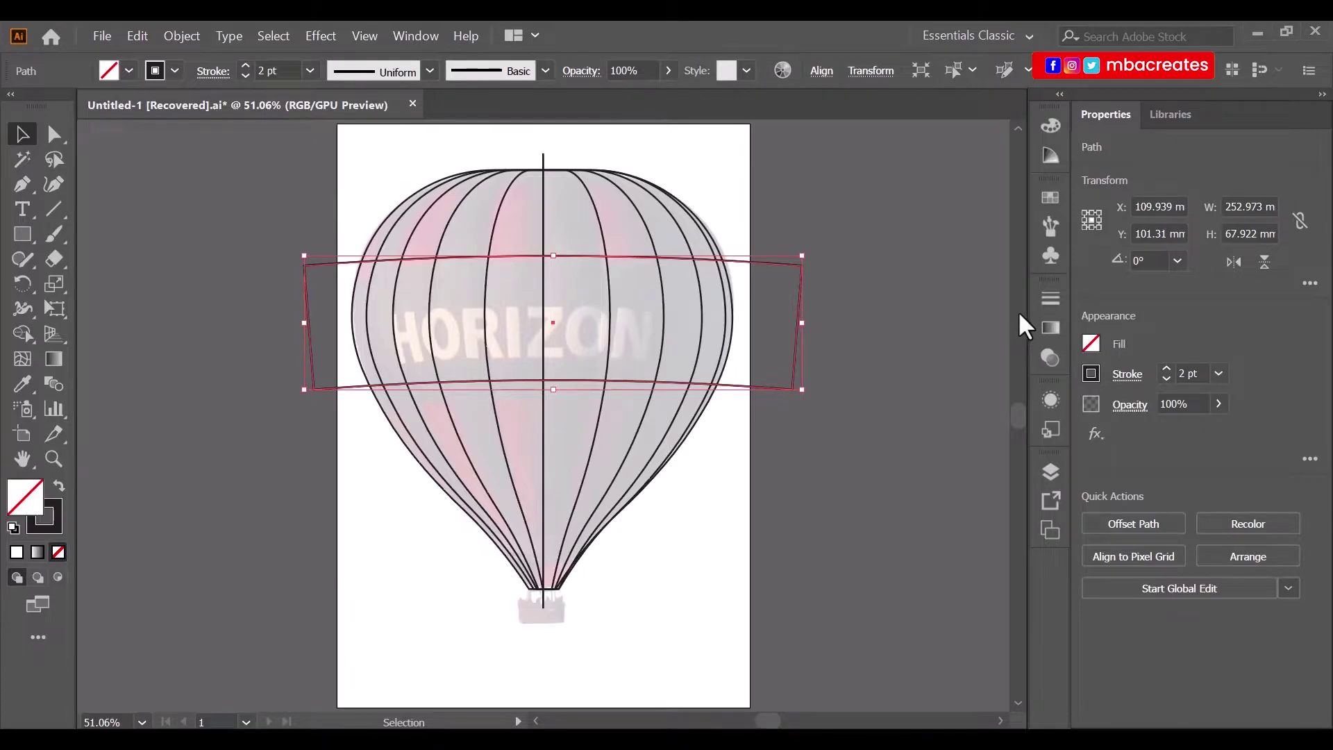
# Move the copied band up so its edge crosses the balloon's crown, and rotate it 180° so it curves the opposite way.
pyautogui.press('a')
pyautogui.press('v')
pyautogui.press('a')
pyautogui.hotkey('ctrl', '-')
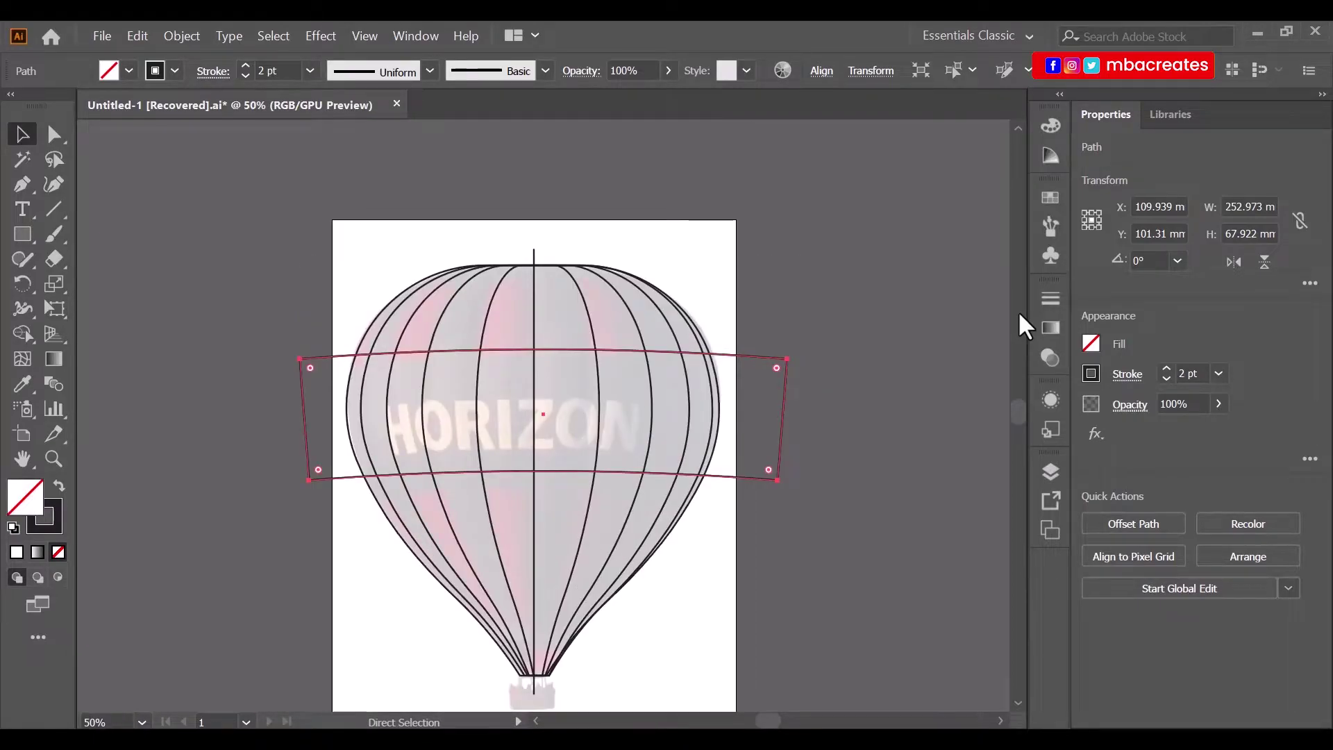
pyautogui.hotkey('ctrl', '-')
pyautogui.hotkey('ctrl', '-')
pyautogui.press('v')
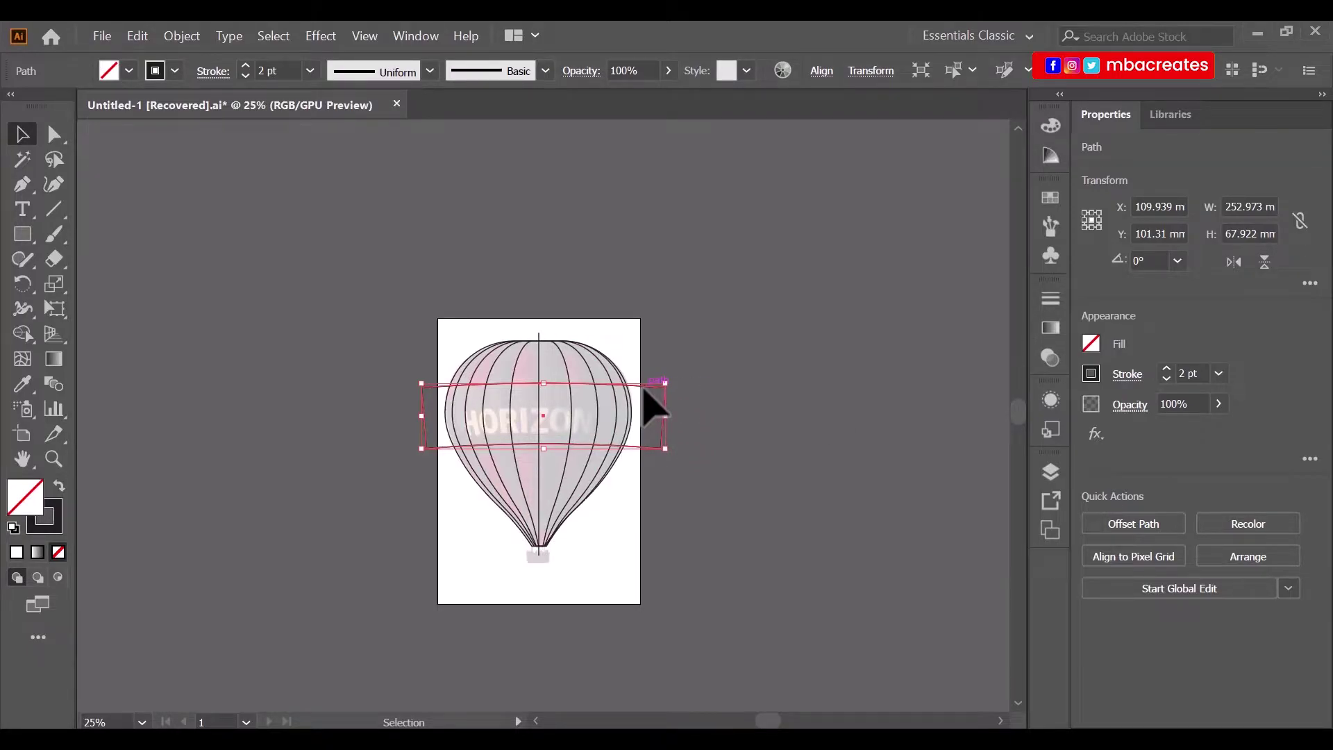
pyautogui.moveTo(644, 385); pyautogui.dragTo(640, 290)
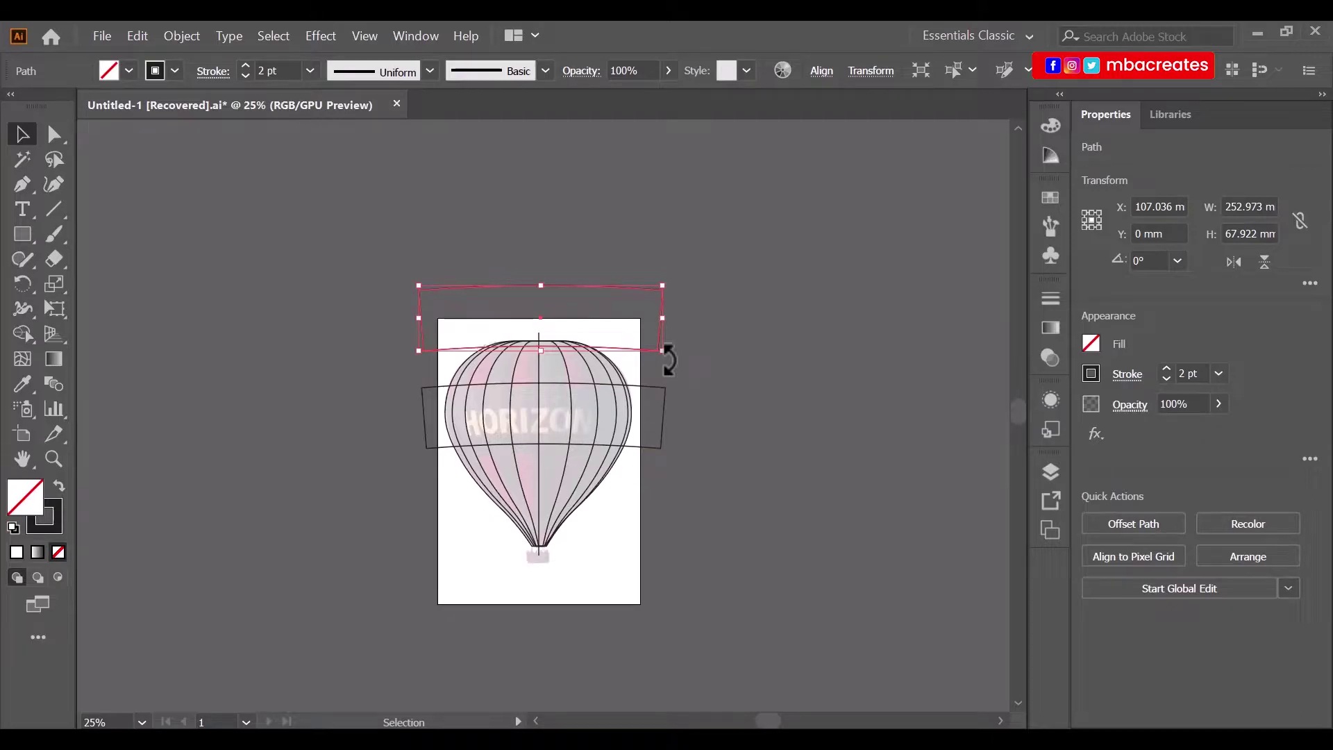
pyautogui.moveTo(668, 360); pyautogui.dragTo(673, 296)
pyautogui.moveTo(599, 233); pyautogui.dragTo(421, 239)
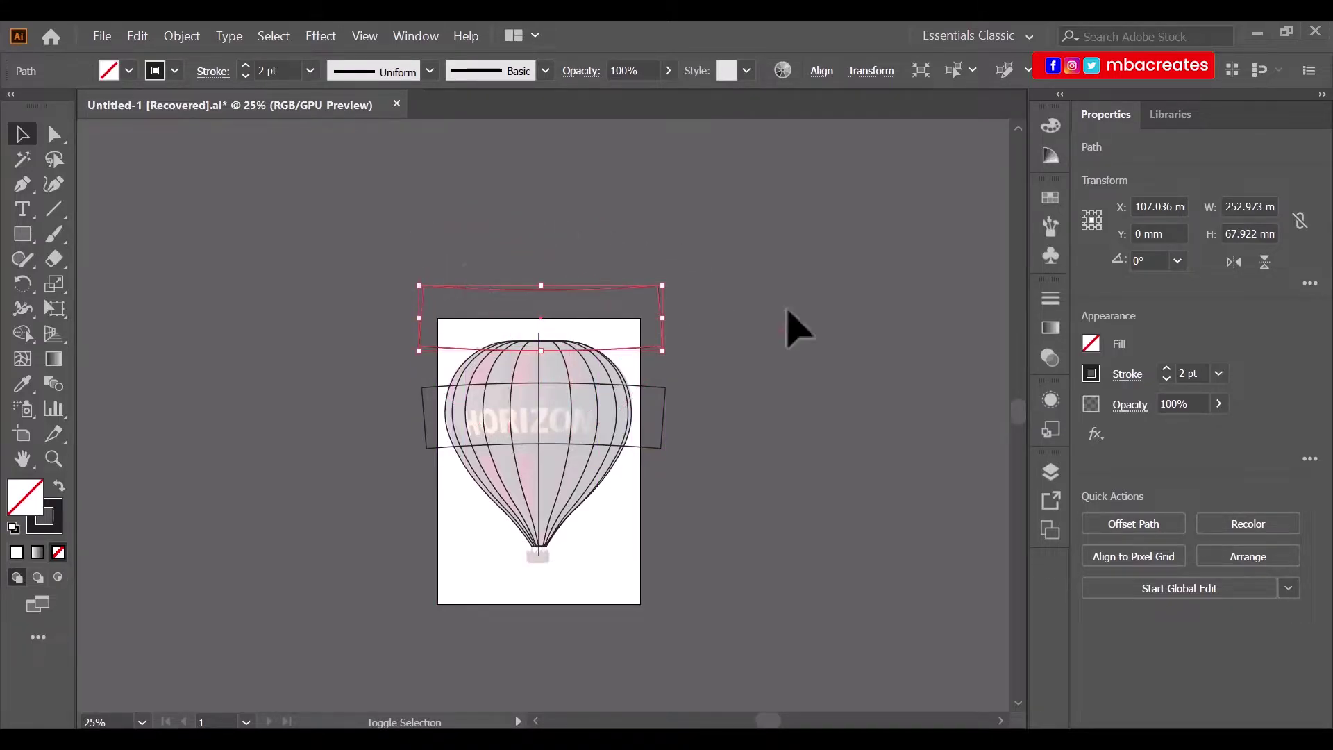
pyautogui.click(927, 401)
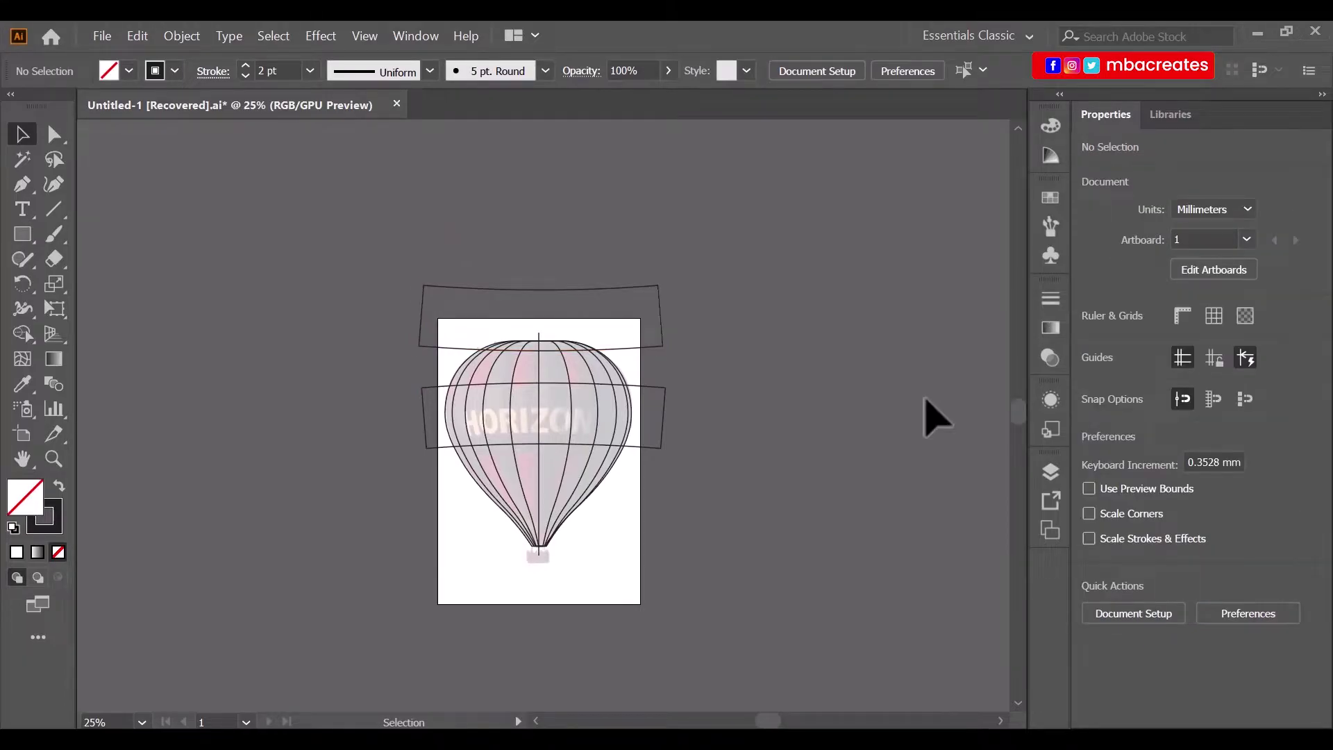
# Select all the line art and subtract the parts of both bands lying outside the balloon with the Shape Builder tool.
pyautogui.press('a')
pyautogui.hotkey('ctrl', '0')
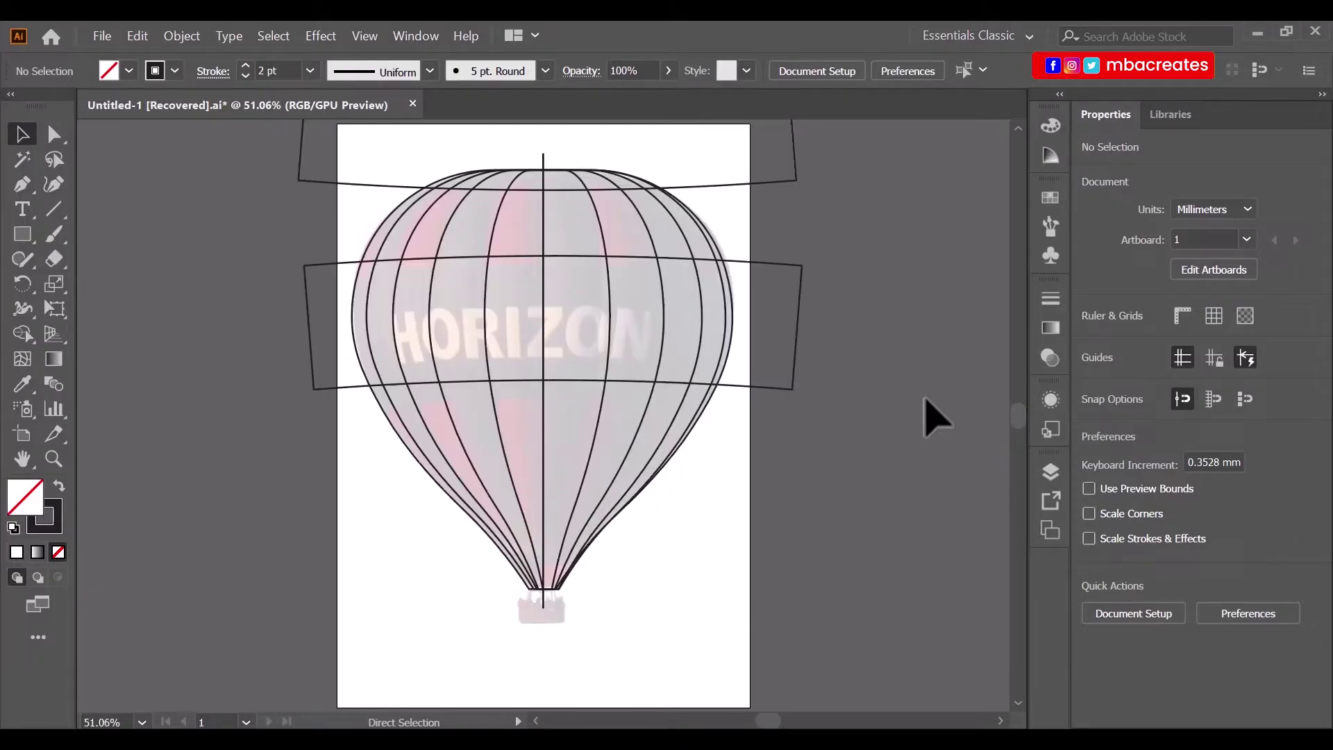
pyautogui.press('v')
pyautogui.scroll(3, 930, 416)
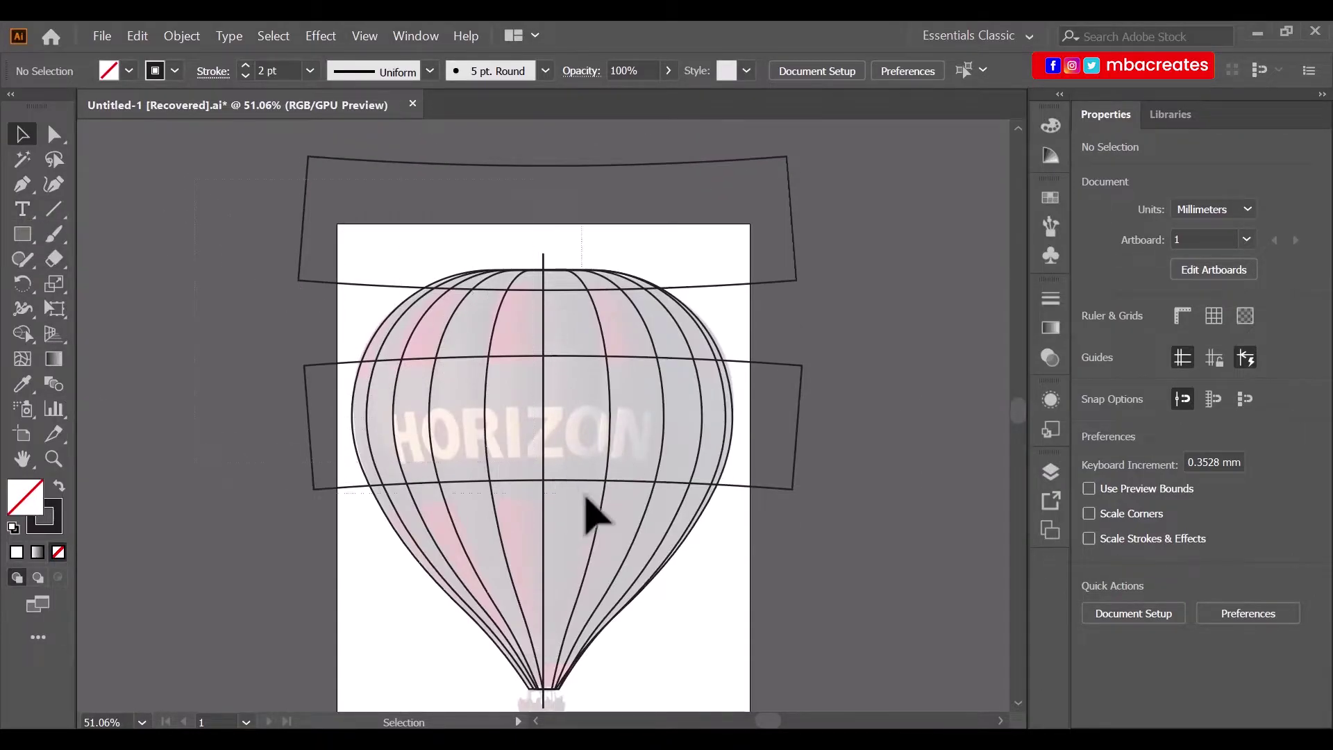
pyautogui.hotkey('ctrl', 'a')
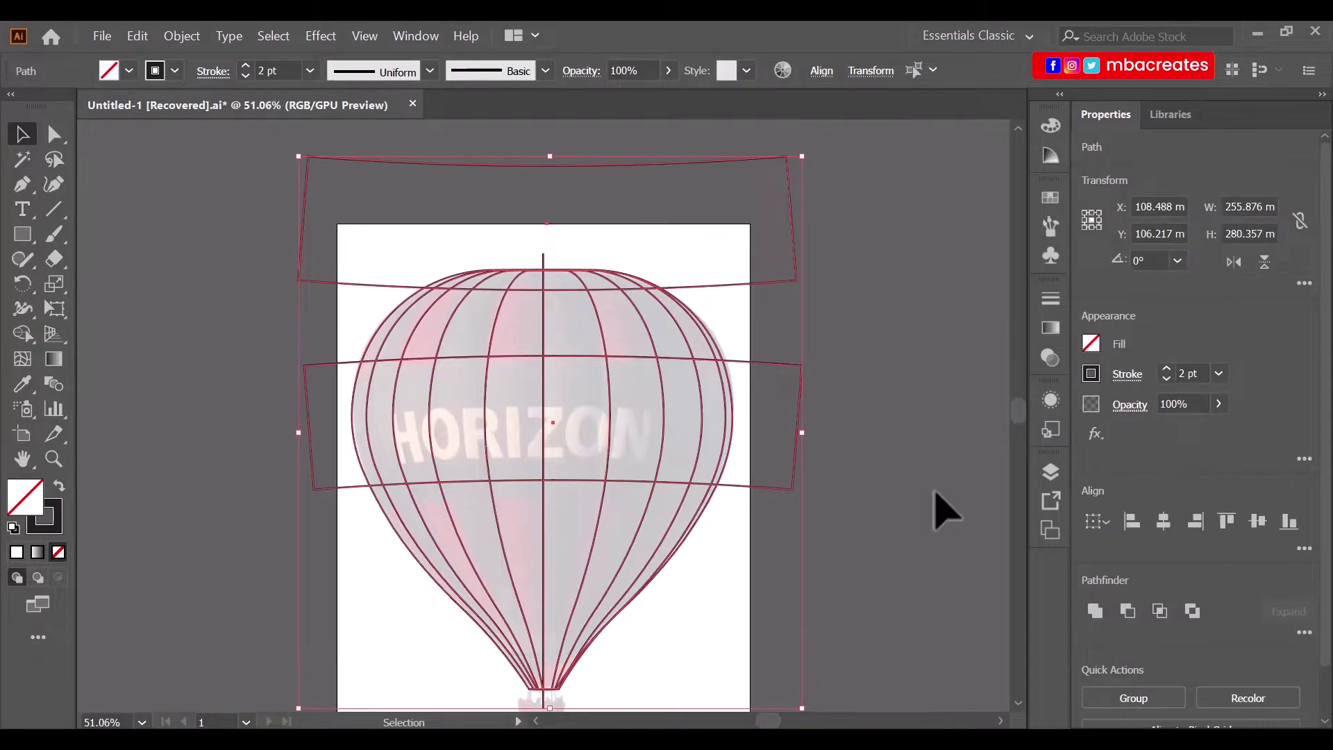
pyautogui.scroll(-1, 944, 510)
pyautogui.hotkey('shift', 'm')
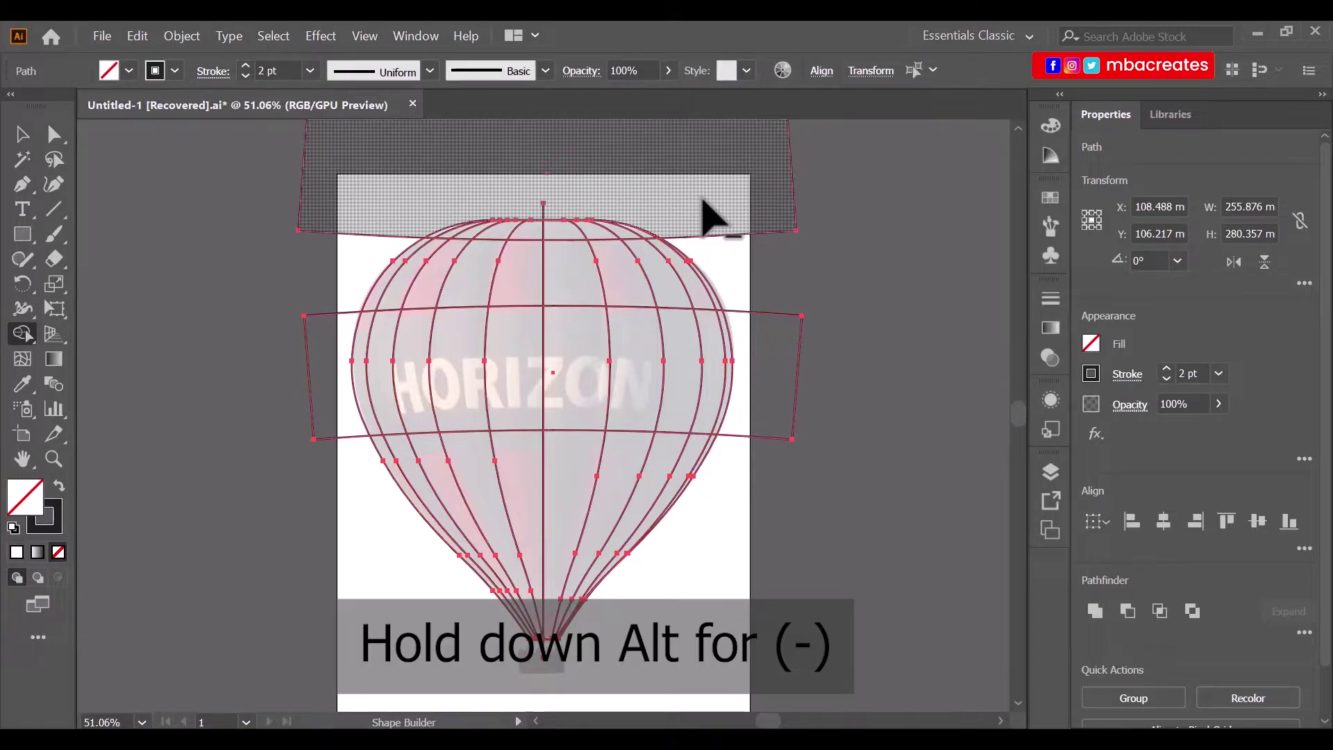
pyautogui.keyDown('alt'); pyautogui.click(705, 203); pyautogui.keyUp('alt')
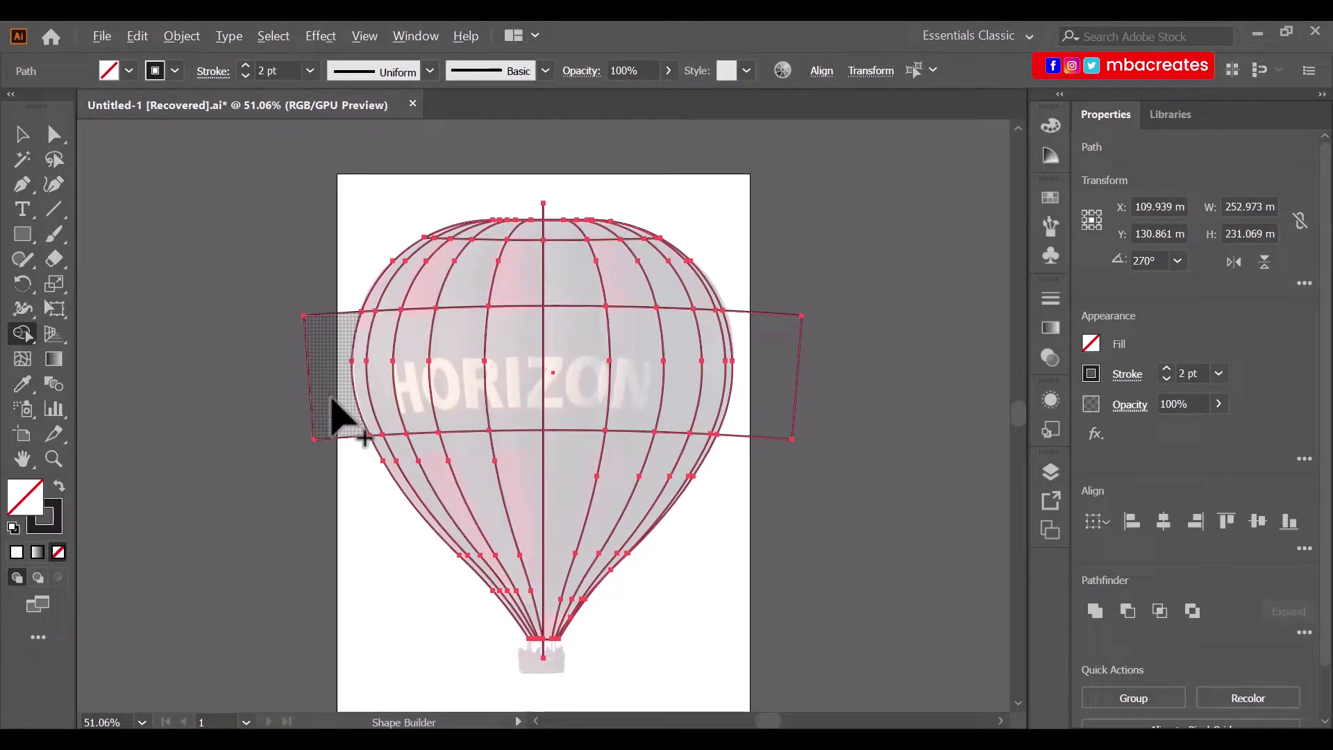
pyautogui.keyDown('alt'); pyautogui.click(333, 417); pyautogui.keyUp('alt')
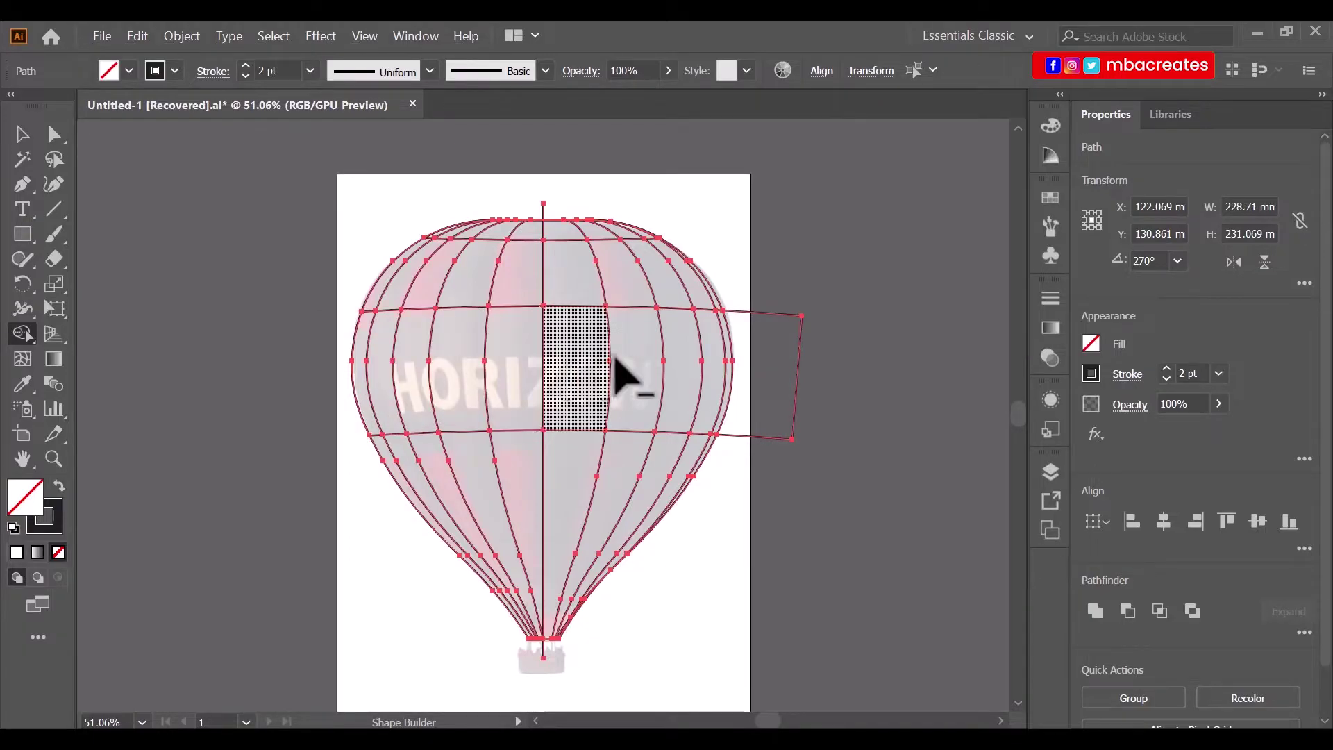
pyautogui.keyDown('alt'); pyautogui.click(763, 360); pyautogui.keyUp('alt')
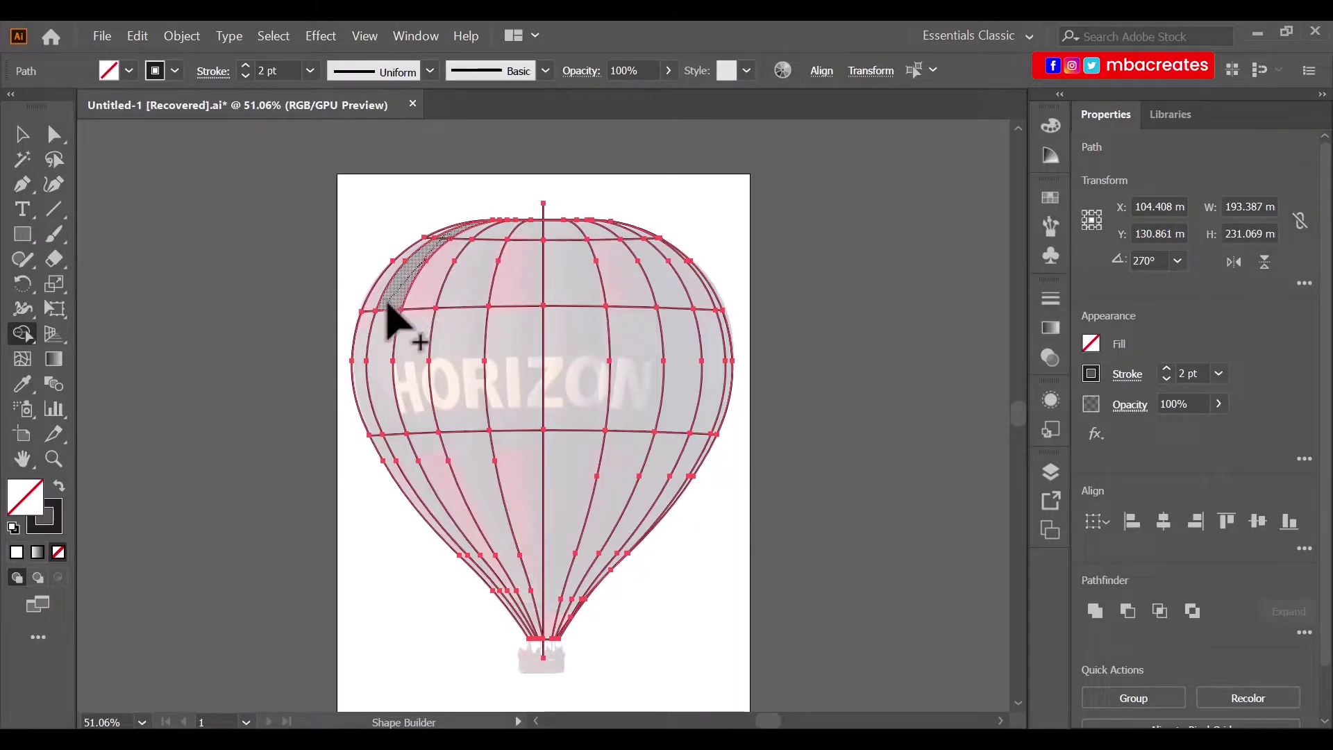
# Merge the segments of every other vertical panel with Shape Builder, from the second panel at the left edge through the eighth.
pyautogui.moveTo(387, 306)
pyautogui.mouseDown()
pyautogui.moveTo(382, 403)
pyautogui.moveTo(438, 493)
pyautogui.mouseUp()
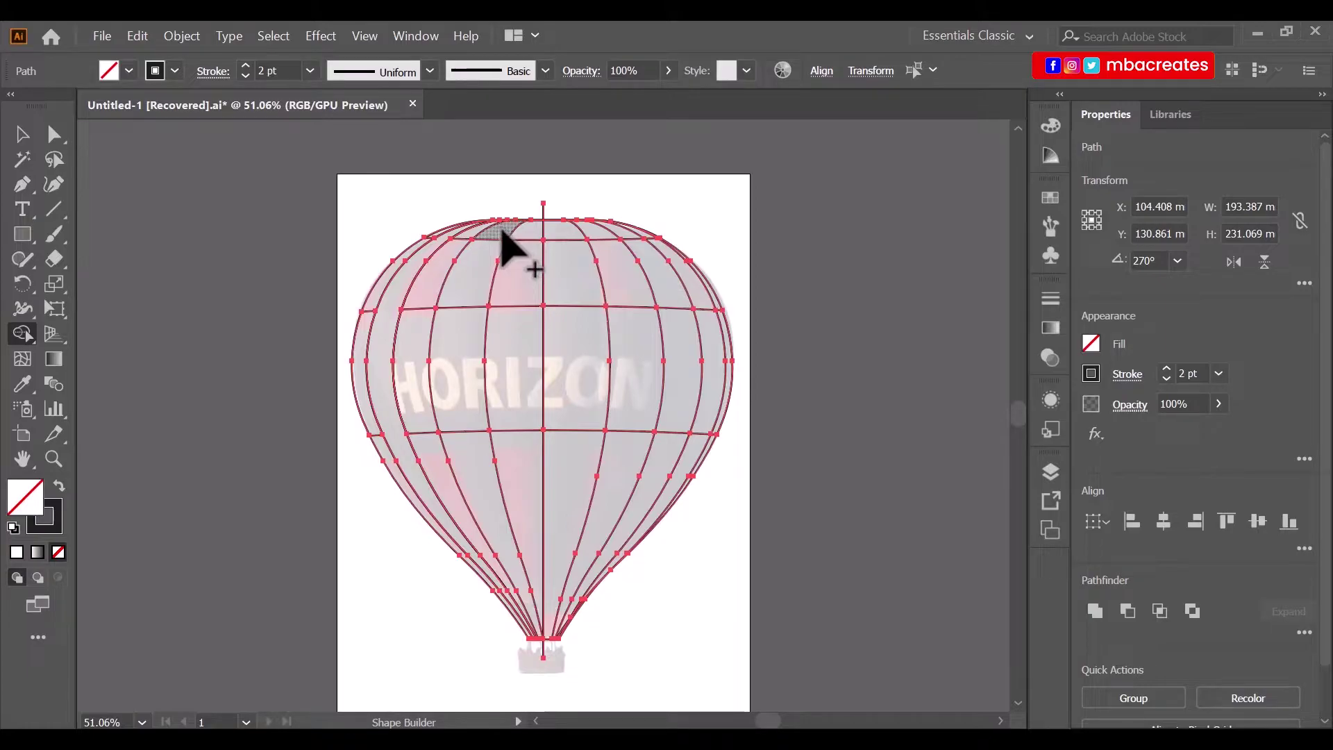
pyautogui.moveTo(501, 231)
pyautogui.mouseDown()
pyautogui.moveTo(478, 287)
pyautogui.moveTo(470, 381)
pyautogui.moveTo(489, 484)
pyautogui.mouseUp()
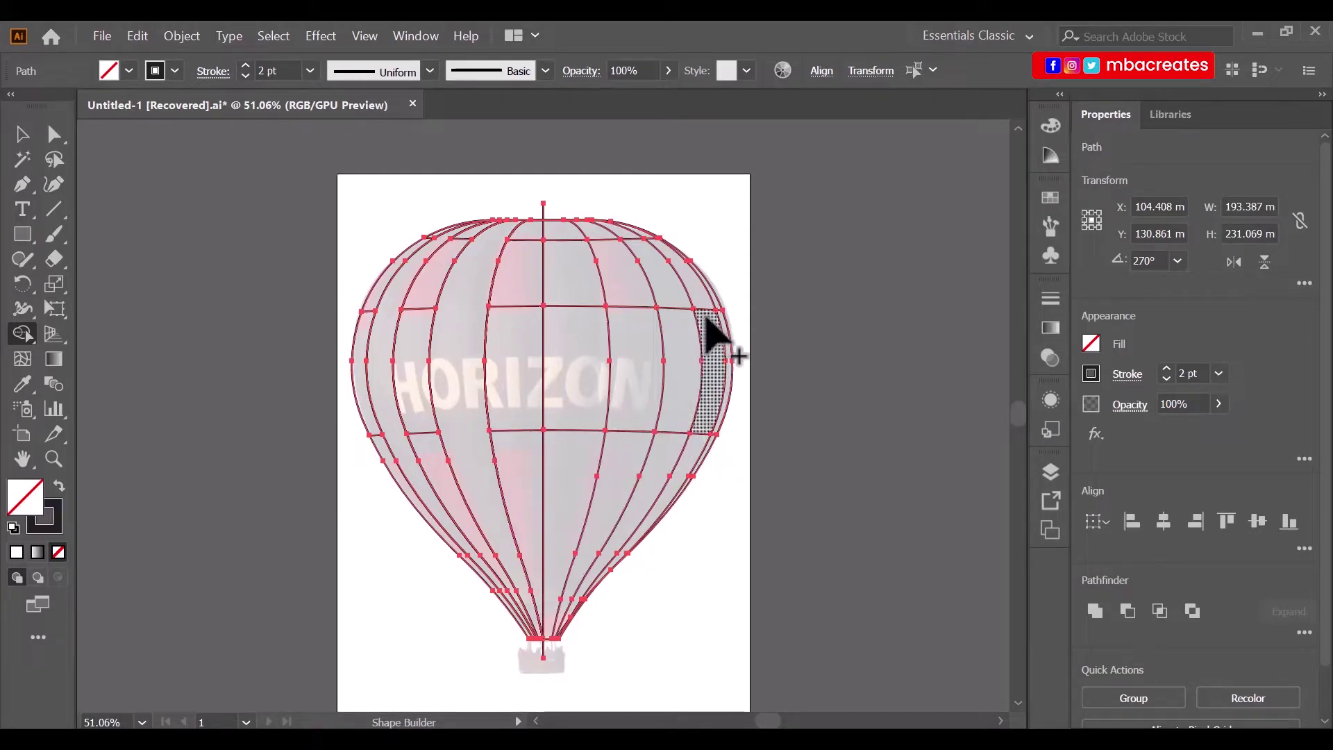
pyautogui.moveTo(554, 238)
pyautogui.mouseDown()
pyautogui.moveTo(572, 277)
pyautogui.moveTo(561, 456)
pyautogui.moveTo(579, 475)
pyautogui.mouseUp()
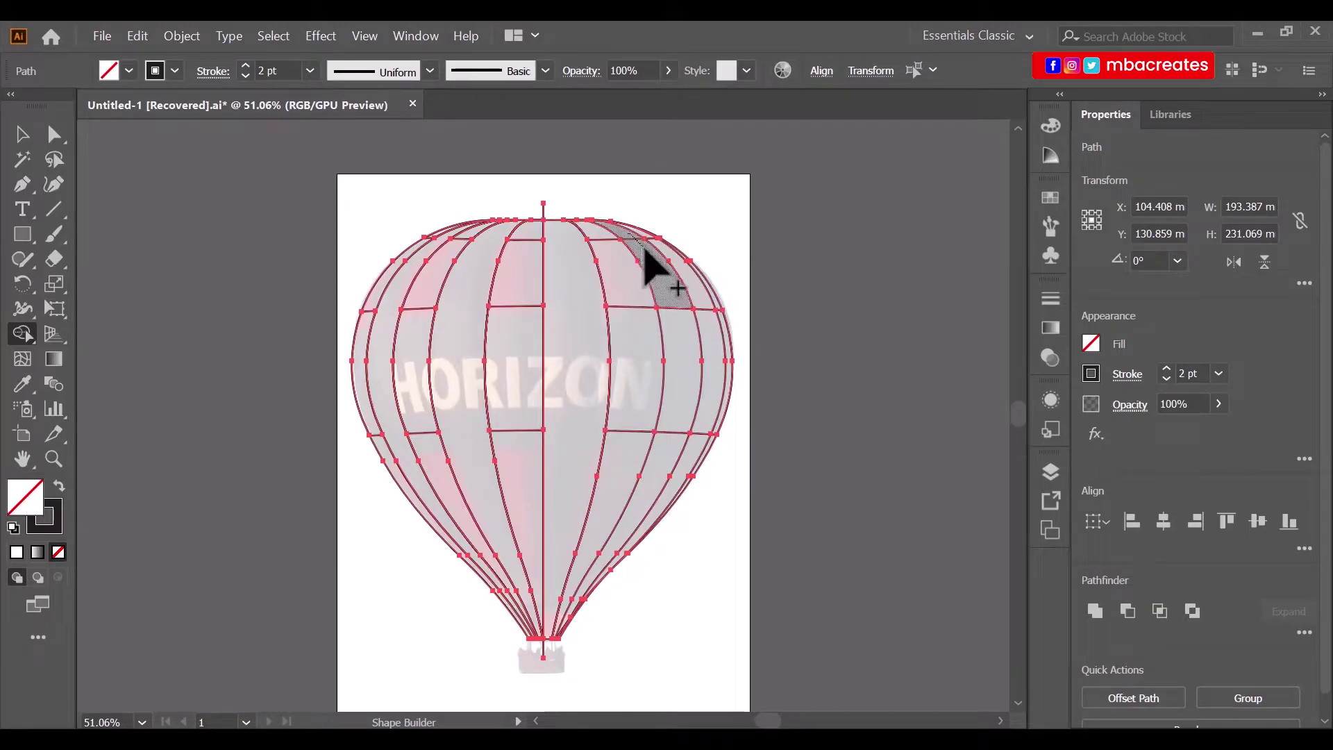
pyautogui.moveTo(672, 299)
pyautogui.mouseDown()
pyautogui.moveTo(678, 372)
pyautogui.moveTo(663, 444)
pyautogui.mouseUp()
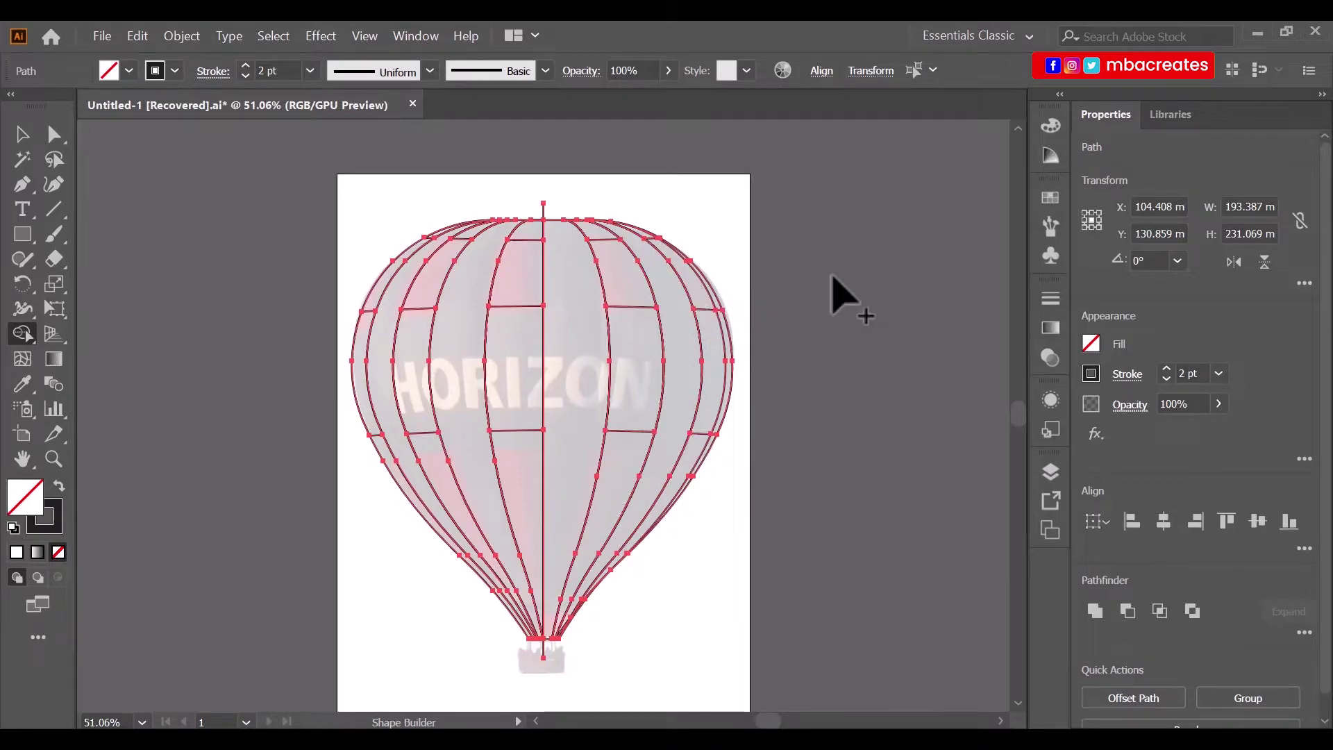
# Merge the segments of the narrow outermost panel along the balloon's right edge into one shape with Shape Builder.
pyautogui.hotkey('ctrl', '+')
pyautogui.hotkey('ctrl', '+')
pyautogui.hotkey('ctrl', '+')
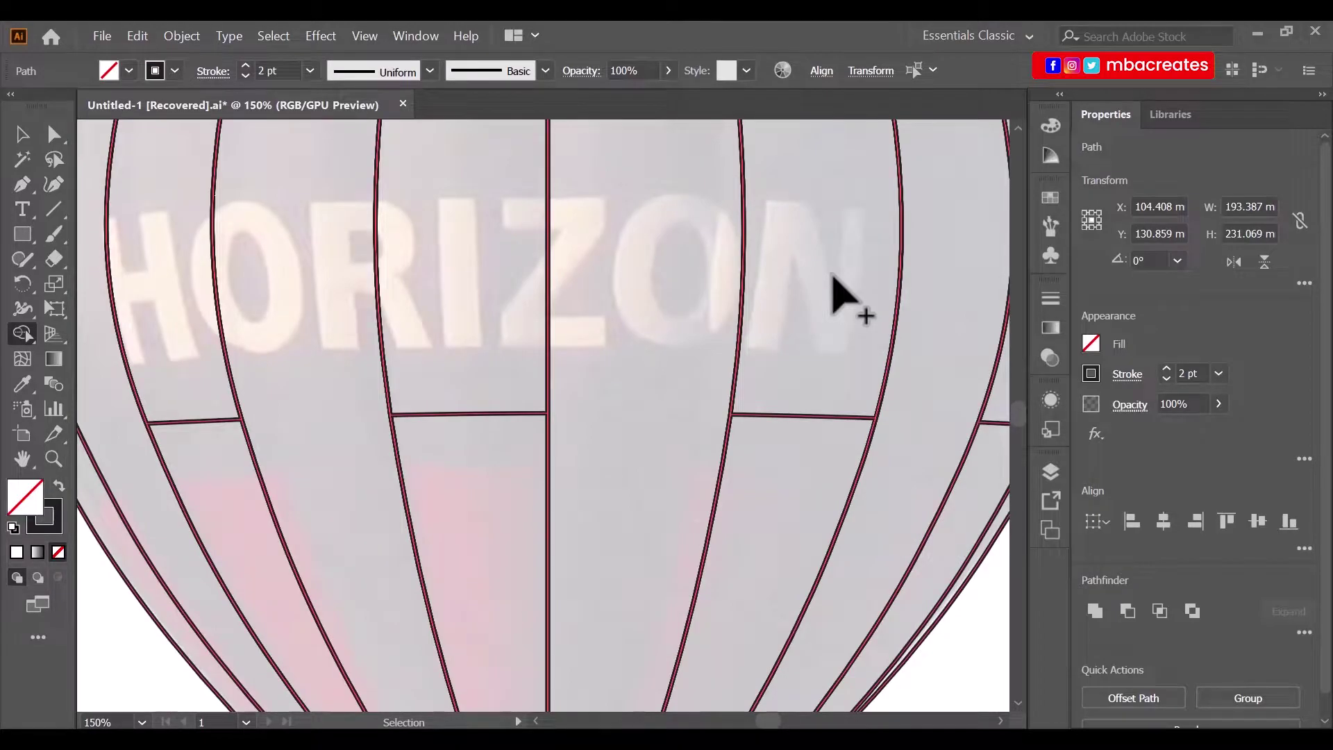
pyautogui.moveTo(774, 721); pyautogui.dragTo(772, 723)
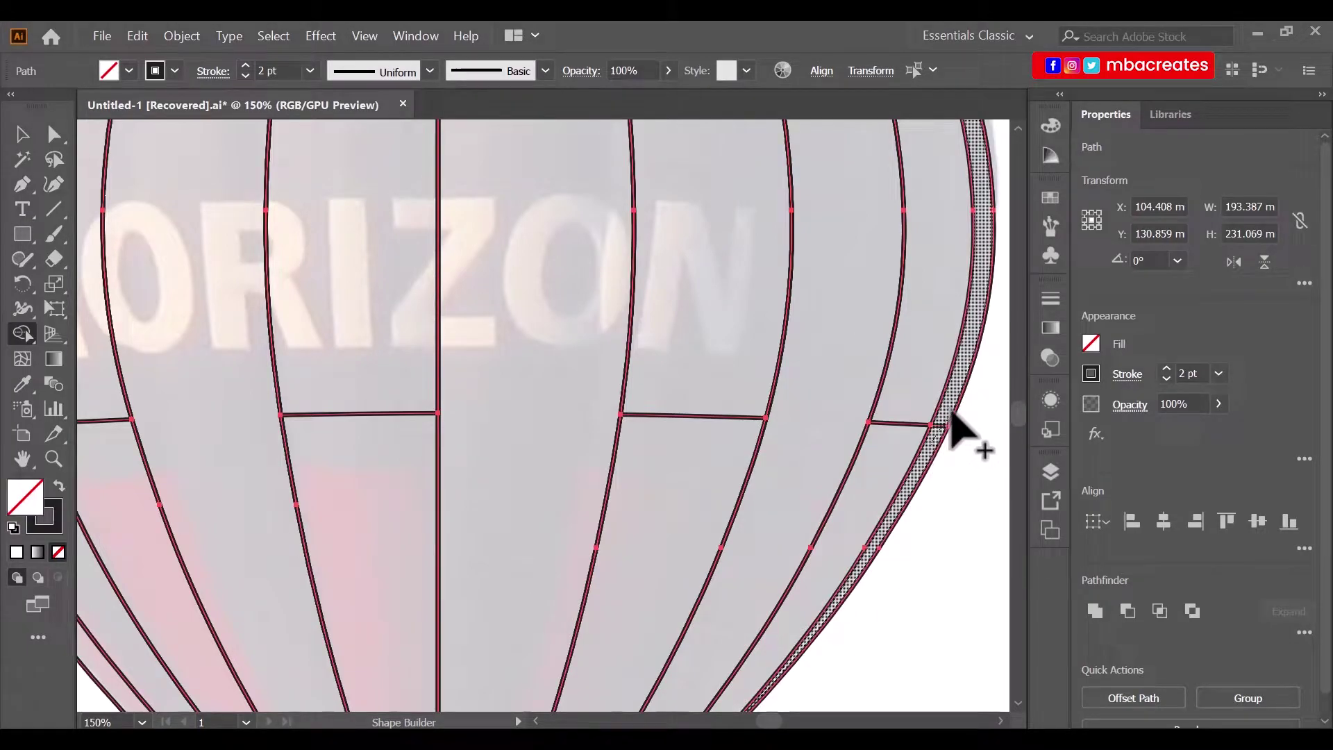
pyautogui.moveTo(769, 722); pyautogui.dragTo(772, 722)
pyautogui.scroll(10, 760, 545)
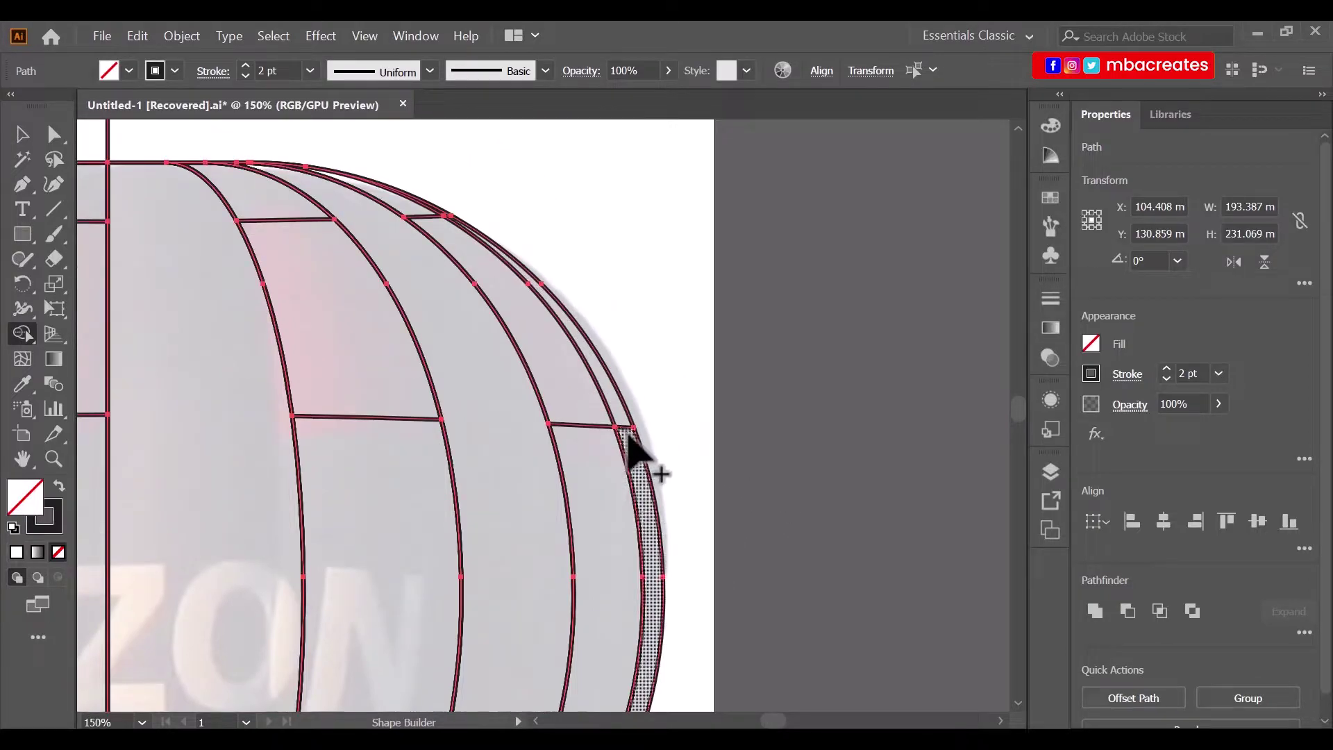
pyautogui.moveTo(631, 443); pyautogui.dragTo(623, 416)
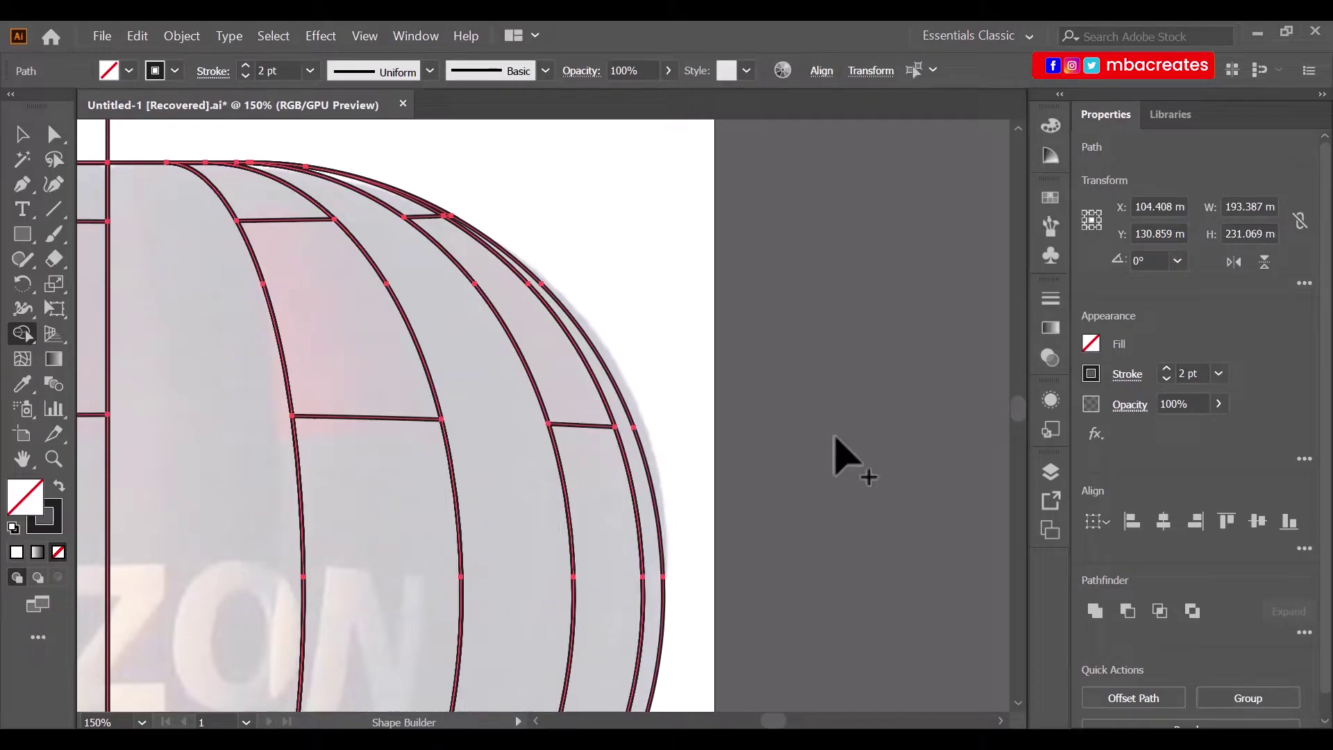
# Subtract the centre line's ends protruding above the balloon's crown and below its base with Shape Builder, and deselect the artwork.
pyautogui.press('ctrl')
pyautogui.hotkey('ctrl', '0')
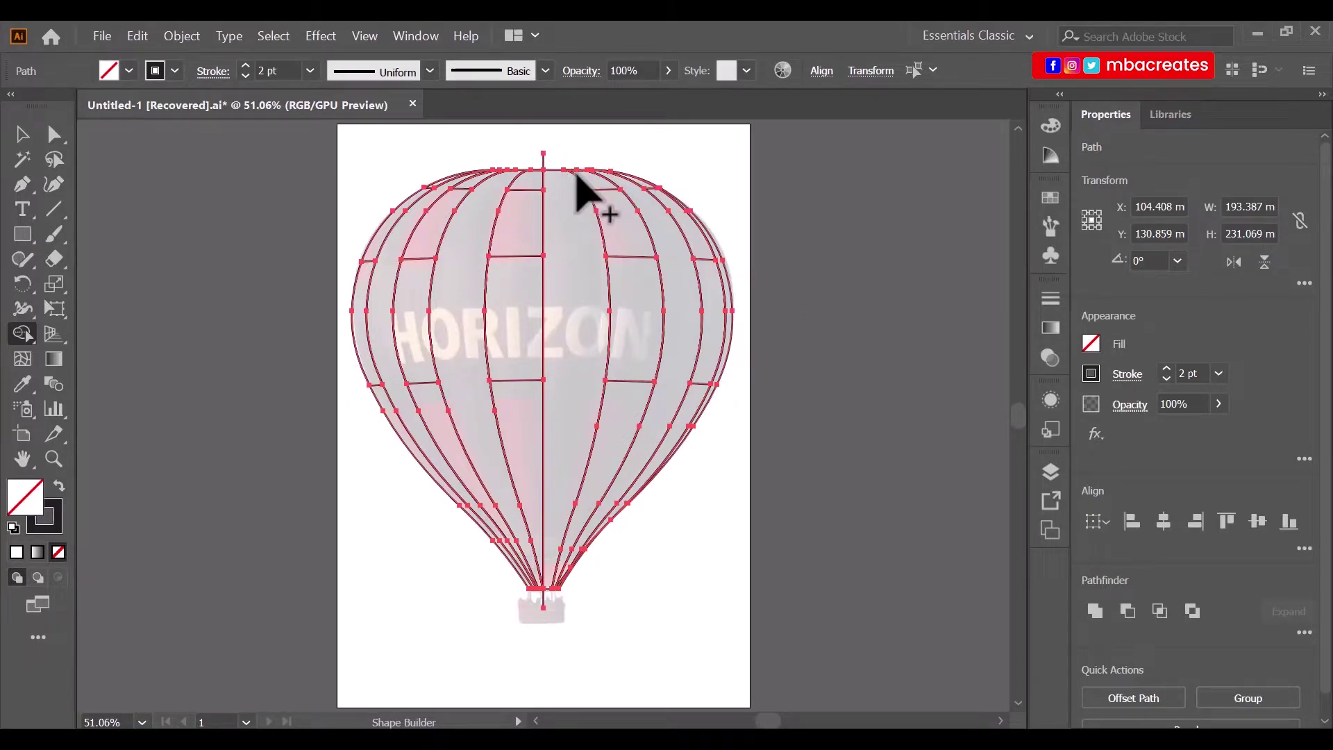
pyautogui.keyDown('alt'); pyautogui.click(543, 161); pyautogui.keyUp('alt')
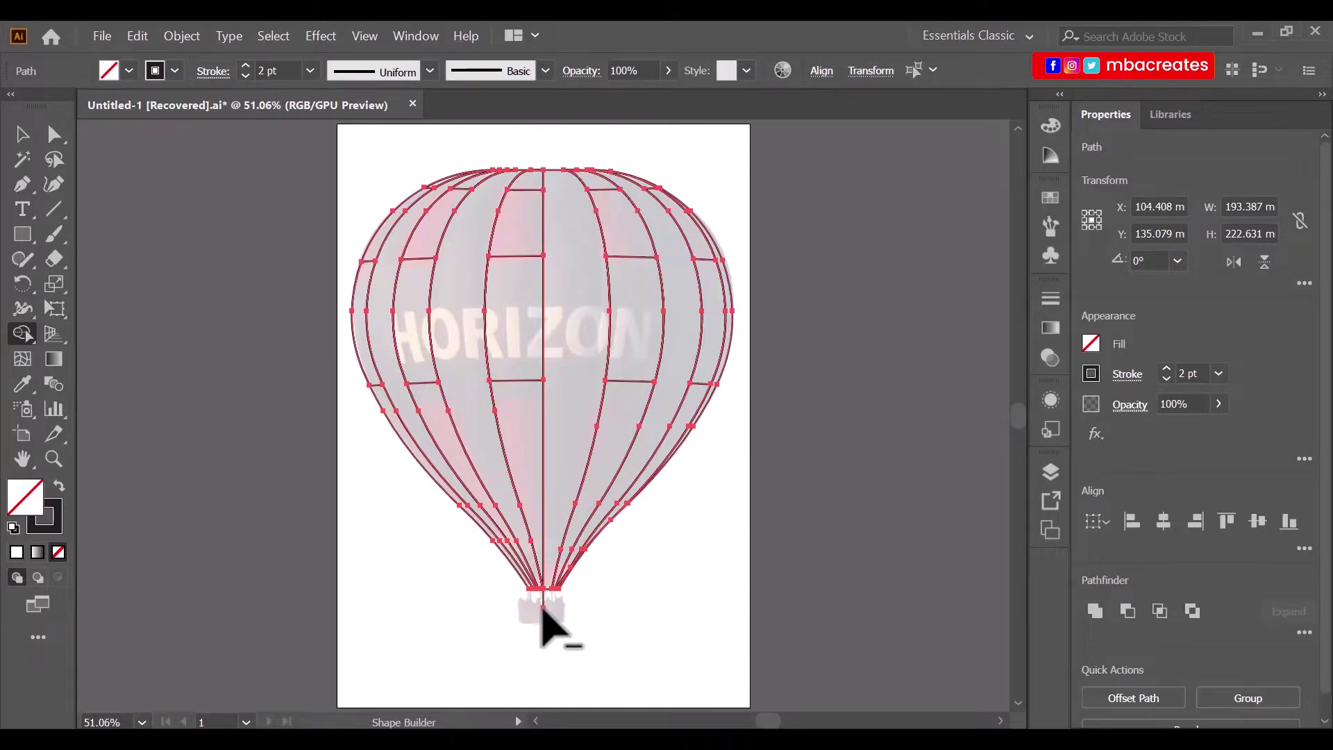
pyautogui.keyDown('alt'); pyautogui.click(542, 606); pyautogui.keyUp('alt')
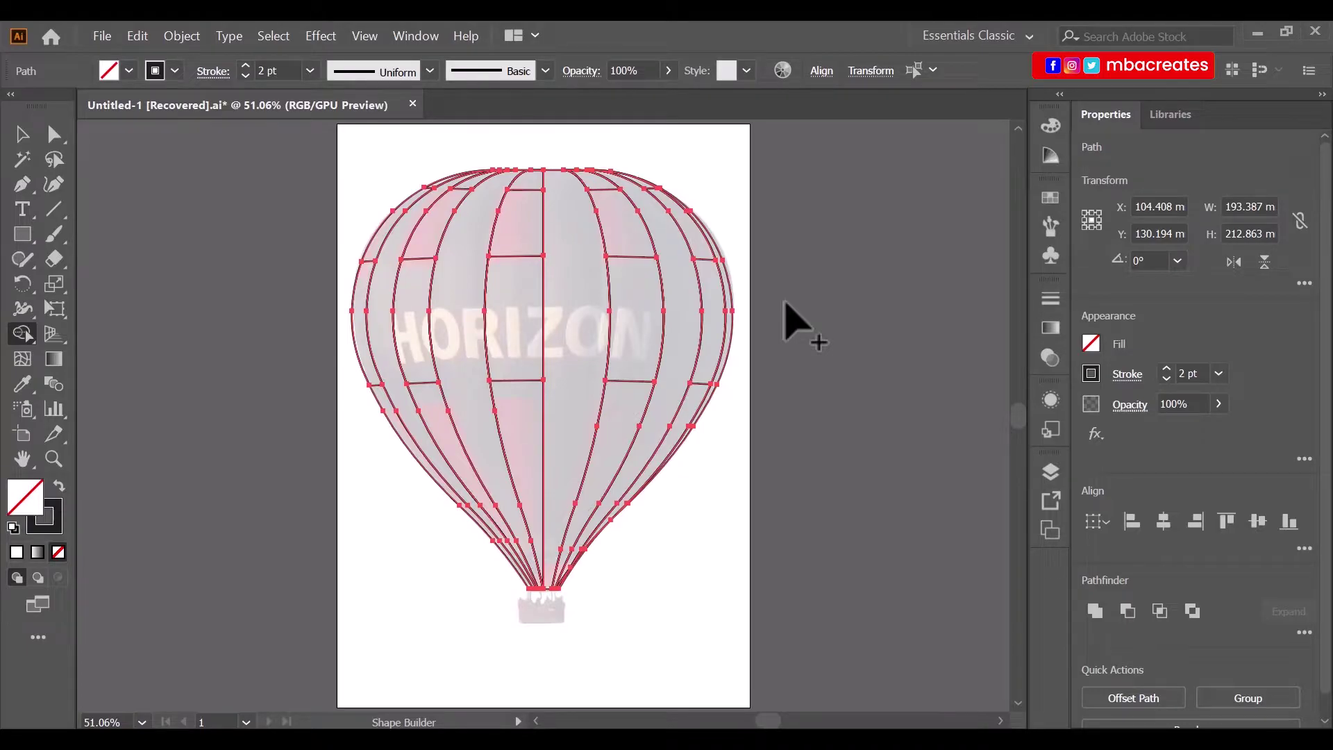
pyautogui.press('v')
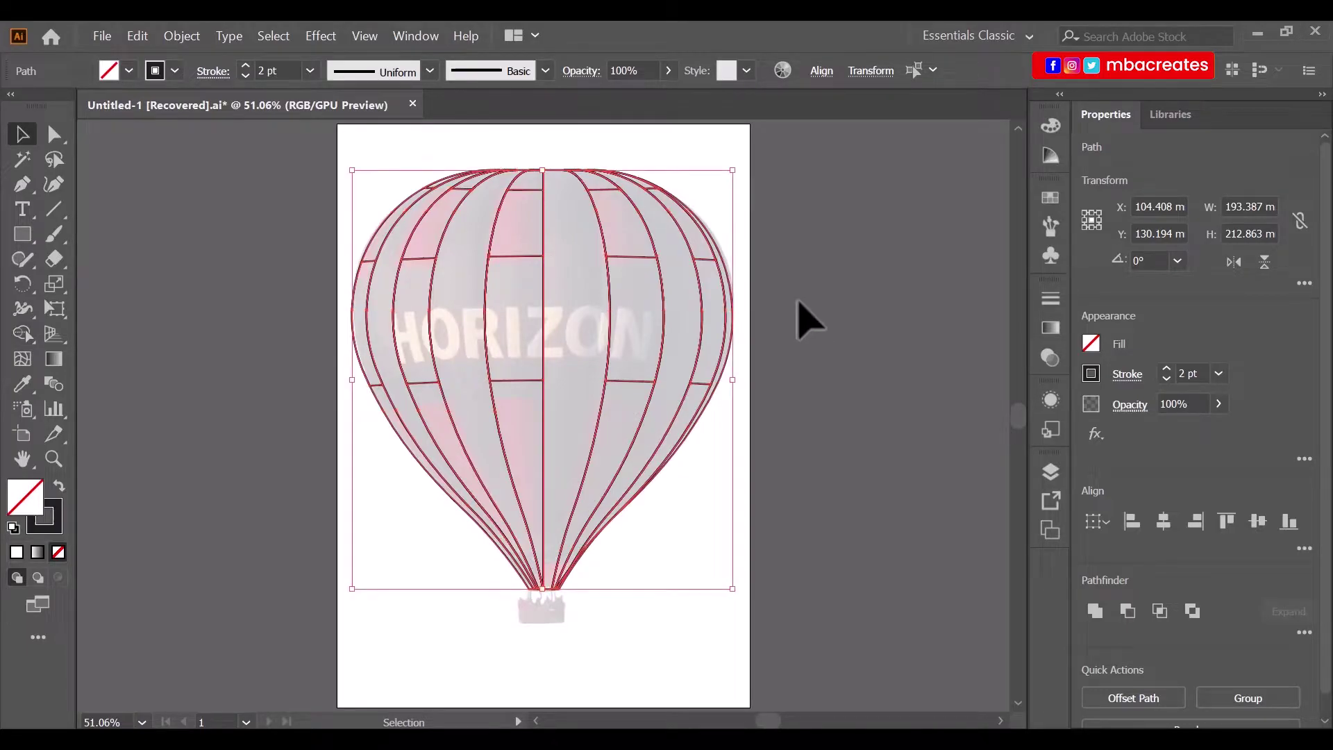
pyautogui.click(801, 309)
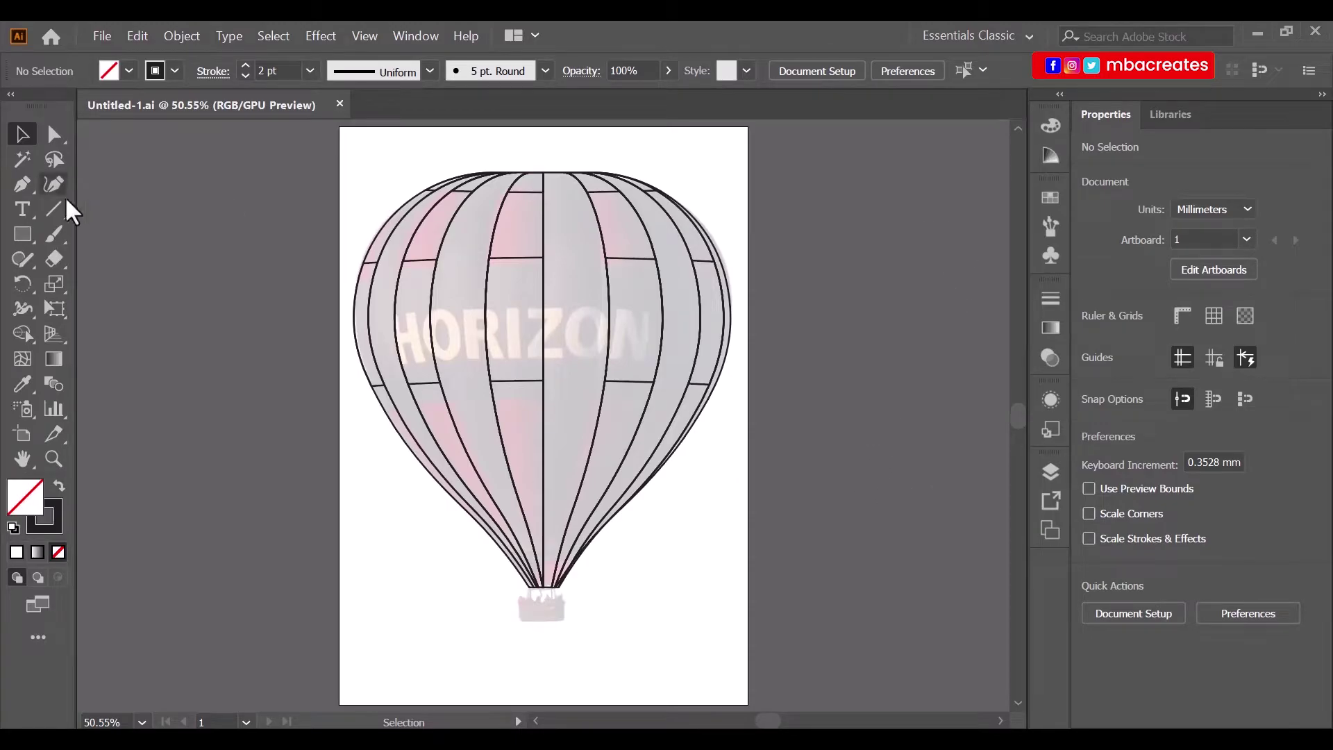
# Draw a rectangle about 108 × 28 mm across the balloon's lower end, its bottom edge level with the envelope's base.
pyautogui.click(22, 233)
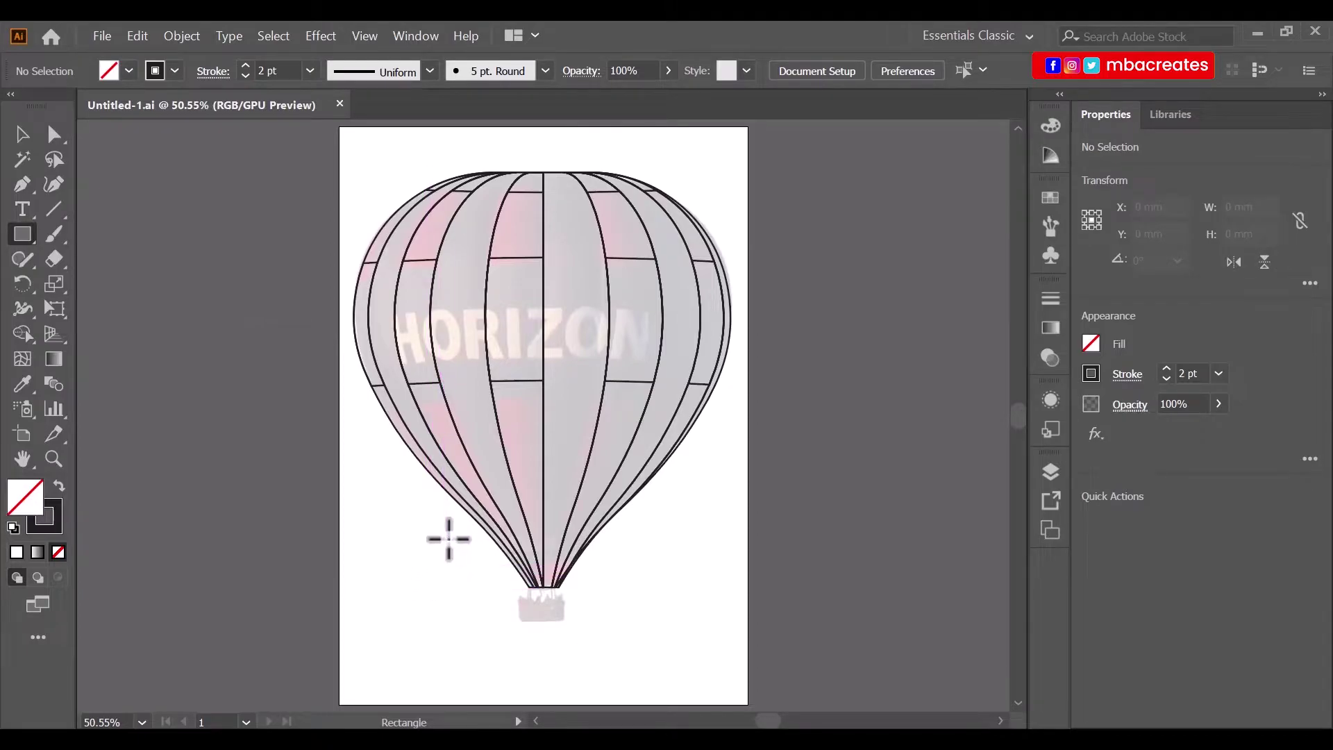
pyautogui.moveTo(452, 533); pyautogui.dragTo(664, 587)
pyautogui.press('v')
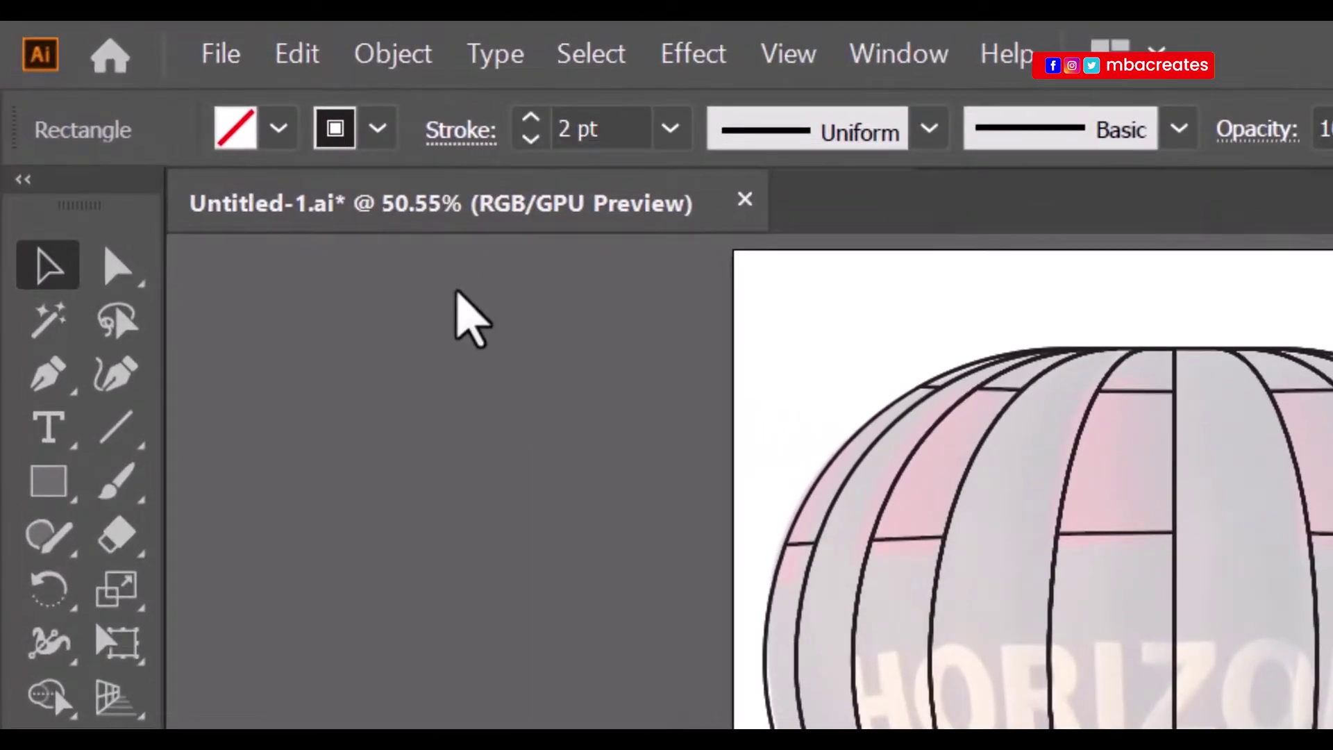
# Bend the rectangle's top edge upward into a shallow arc at the balloon's centre line with the Curvature tool.
pyautogui.click(116, 373)
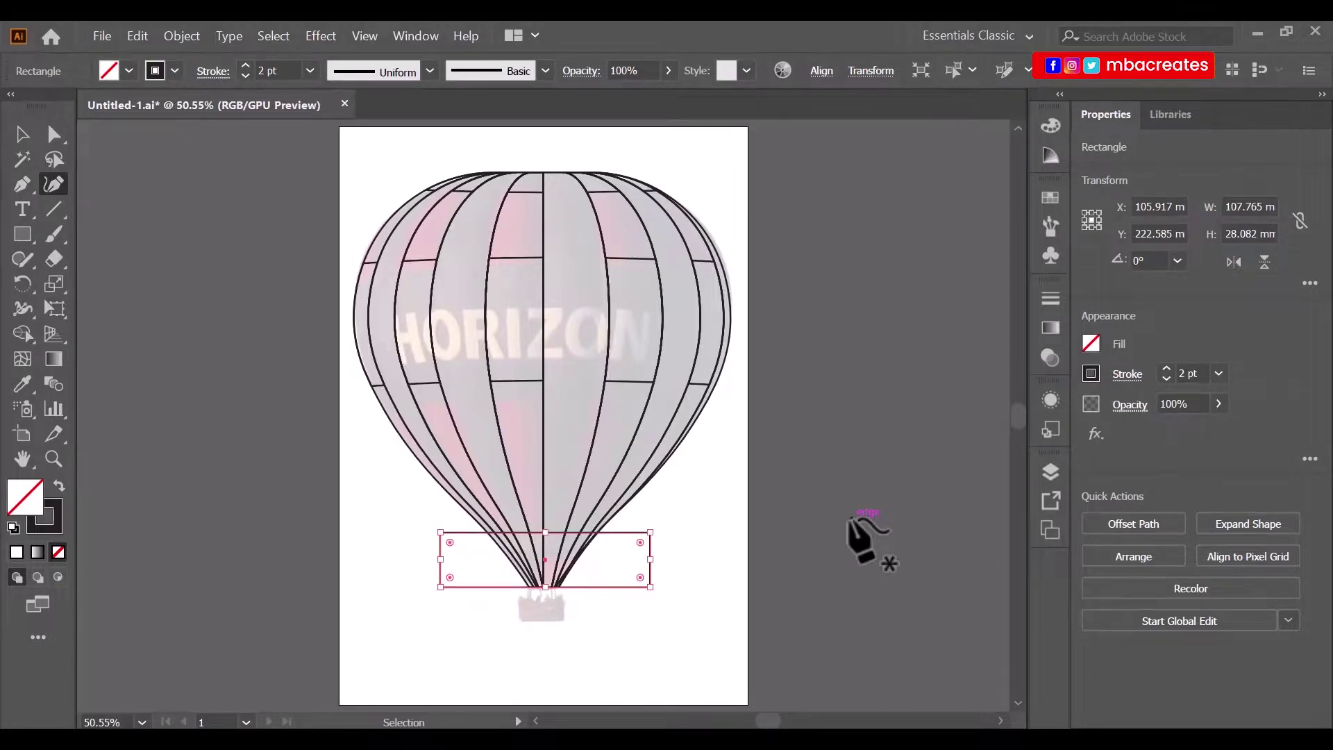
pyautogui.hotkey('ctrl', '+')
pyautogui.hotkey('ctrl', '+')
pyautogui.hotkey('ctrl', '+')
pyautogui.hotkey('ctrl', '+')
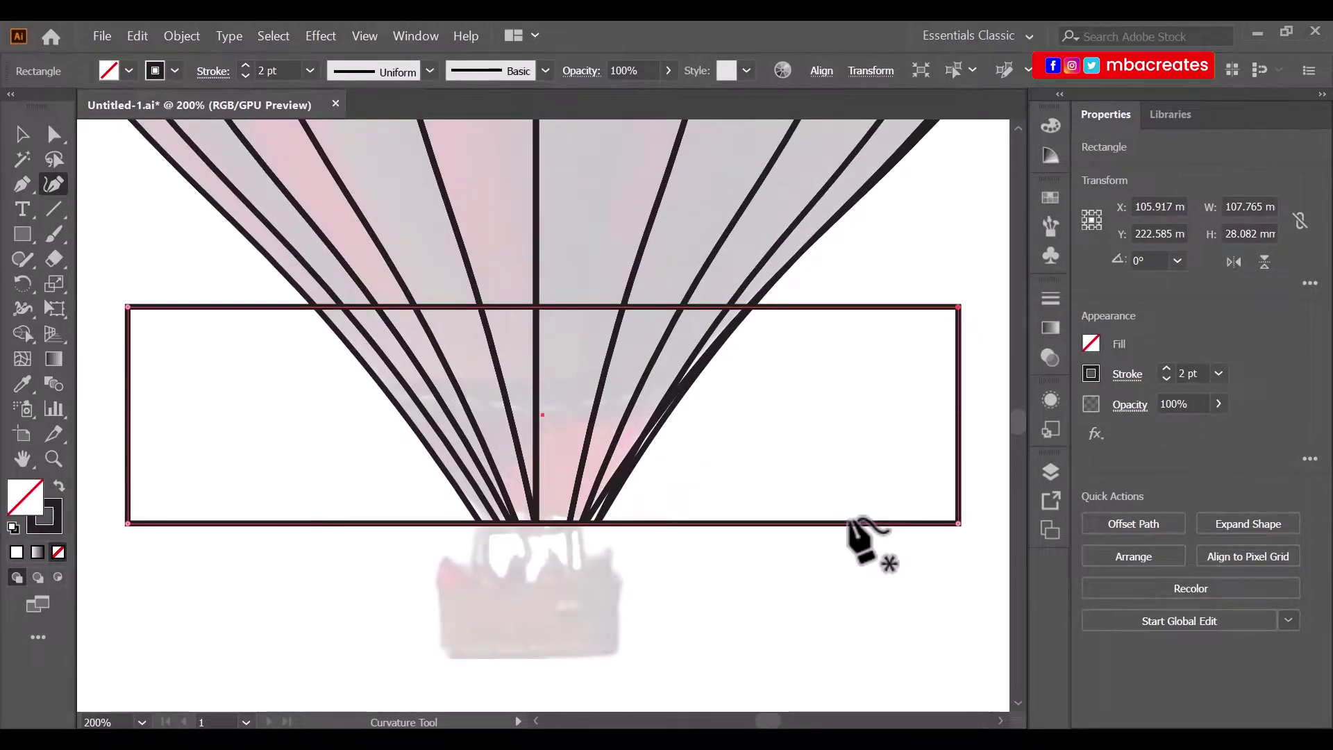
pyautogui.click(534, 307)
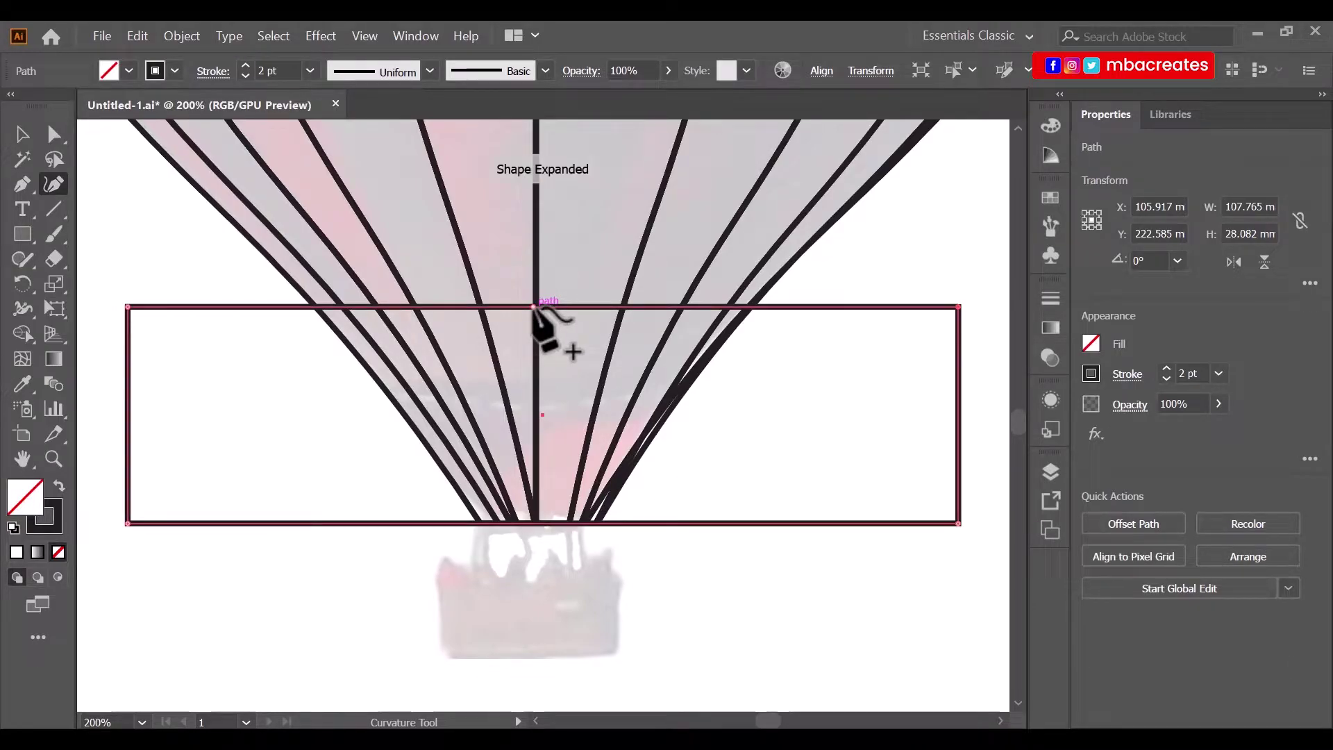
pyautogui.moveTo(534, 308)
pyautogui.mouseDown()
pyautogui.moveTo(539, 319)
pyautogui.moveTo(540, 287)
pyautogui.mouseUp()
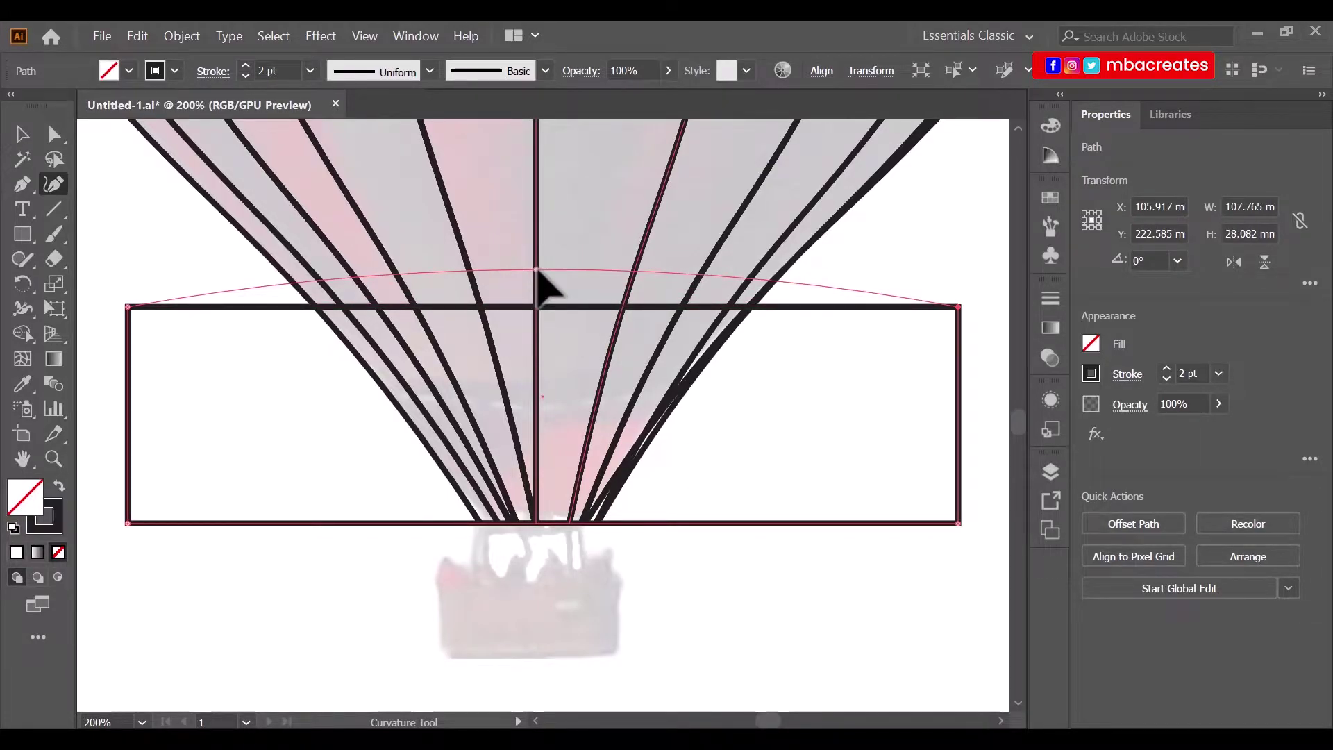
pyautogui.moveTo(537, 269); pyautogui.dragTo(537, 271)
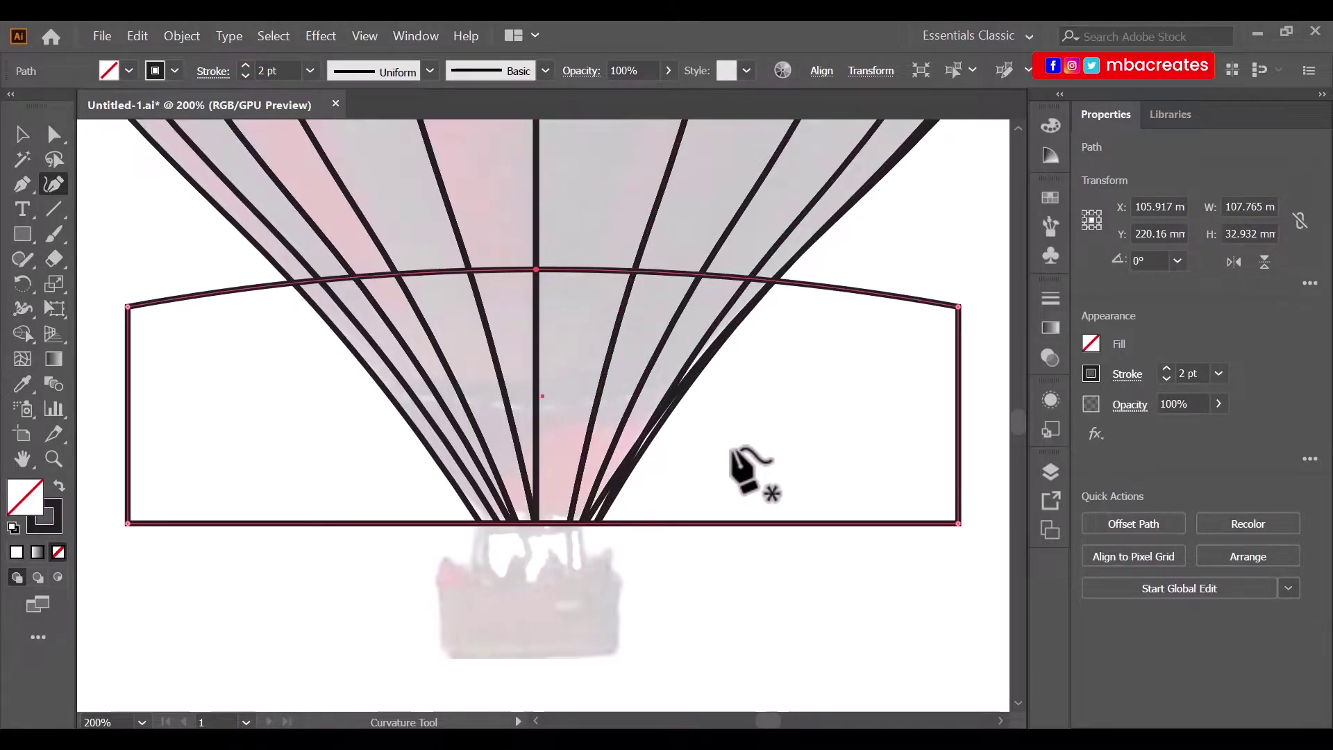
pyautogui.click(23, 135)
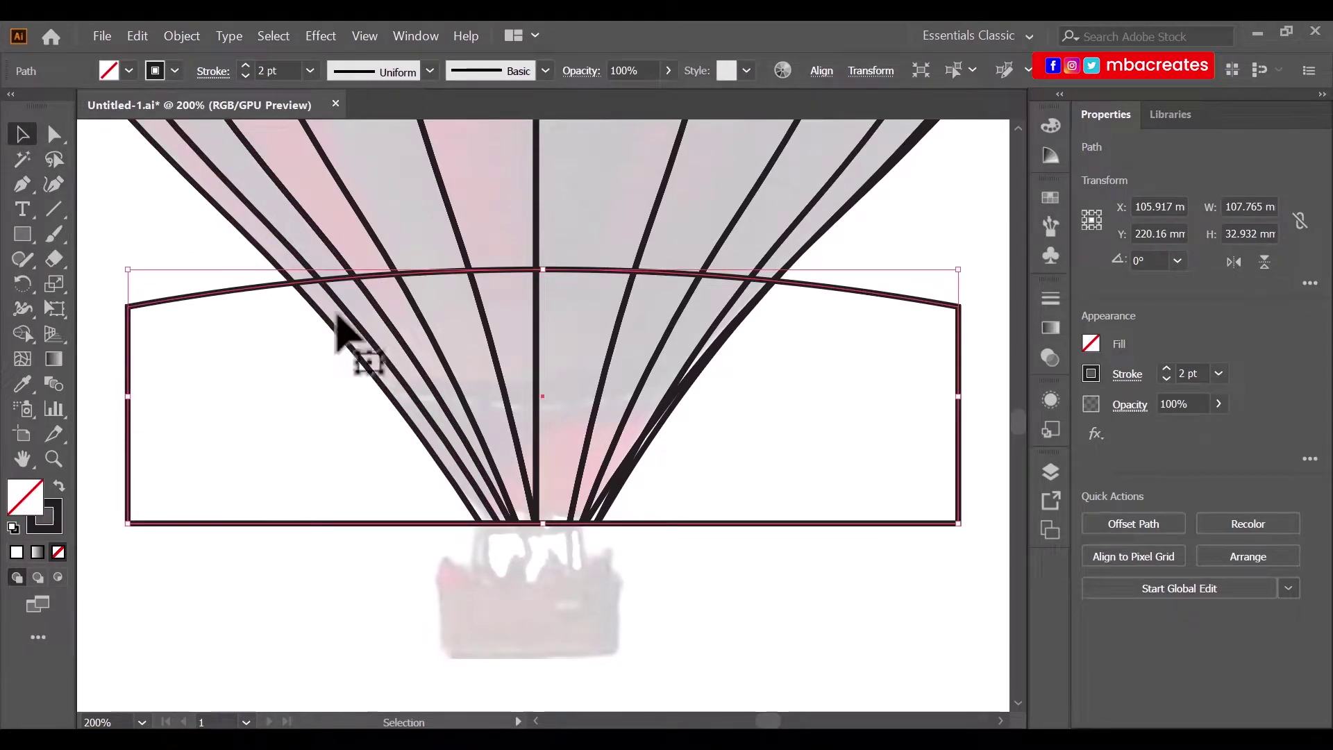
# Select the balloon panels with the arched shape and subtract its parts outside both sides of the balloon with Shape Builder.
pyautogui.hotkey('ctrl', '0')
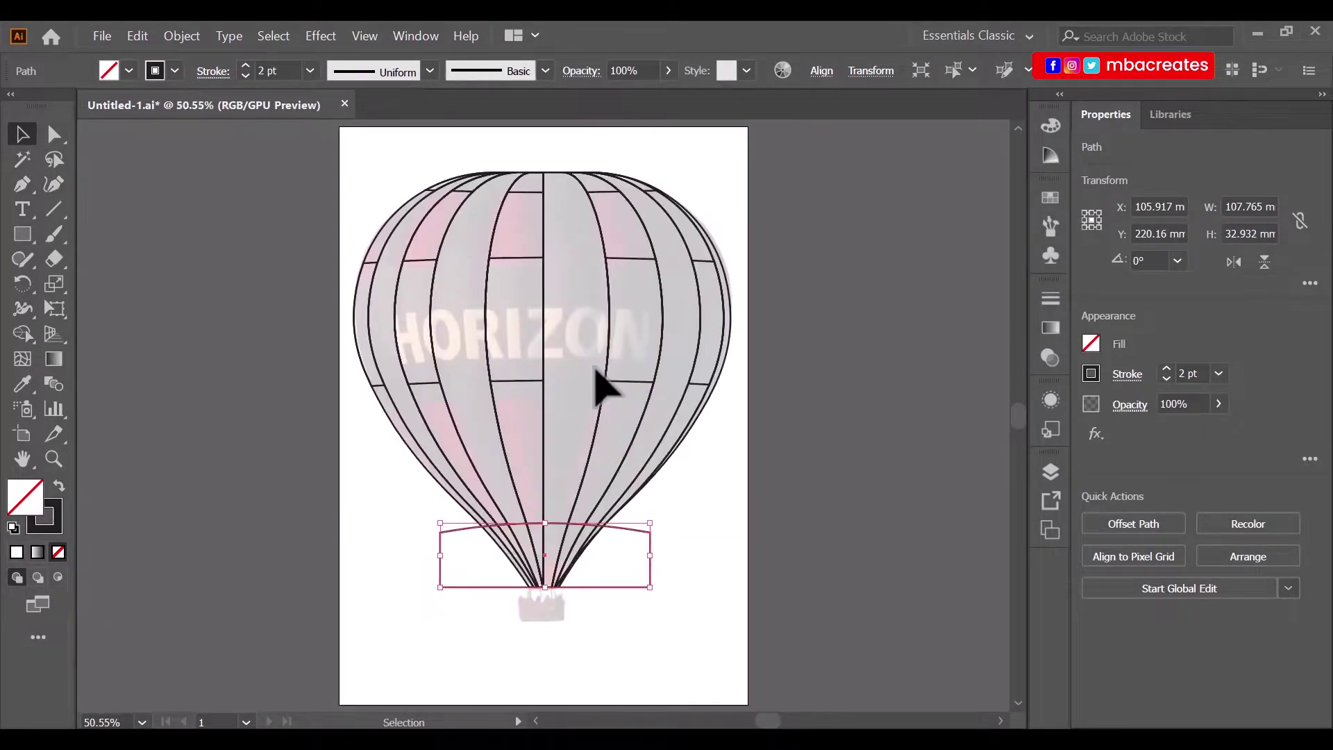
pyautogui.moveTo(390, 482); pyautogui.dragTo(760, 565)
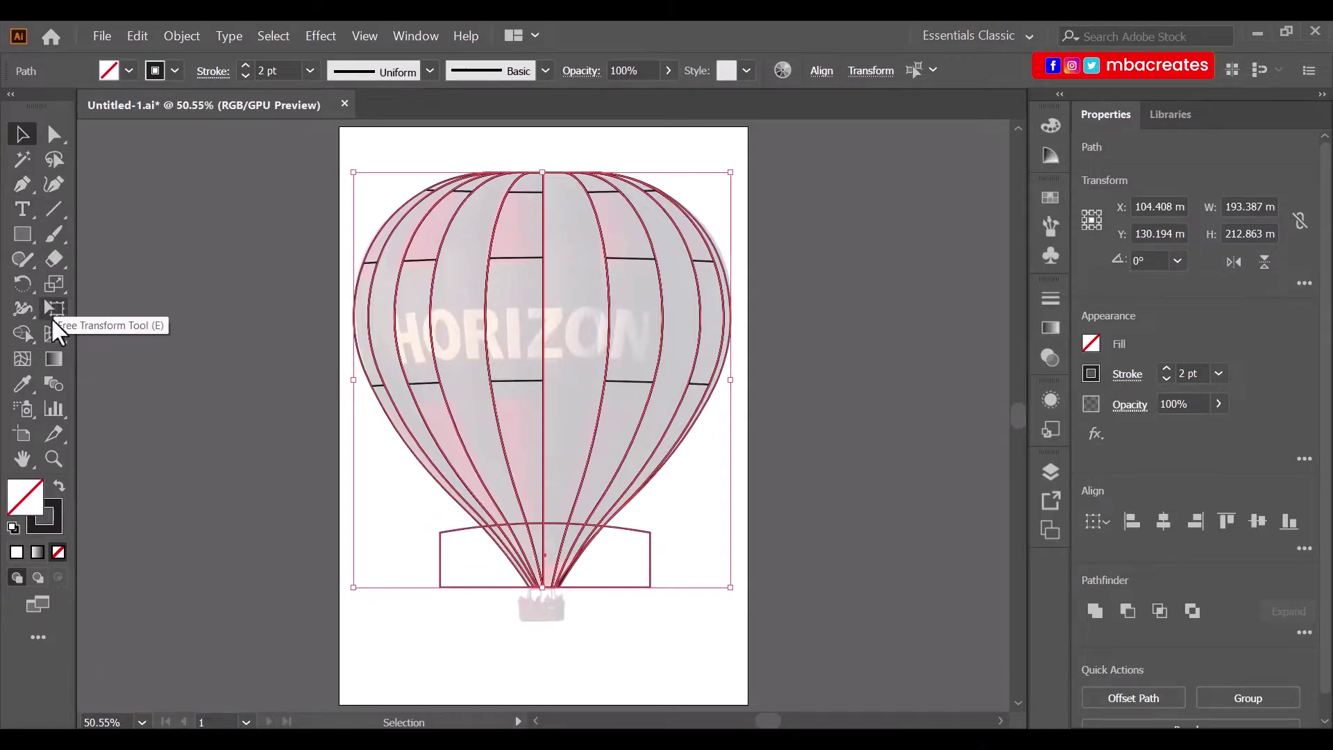
pyautogui.click(22, 332)
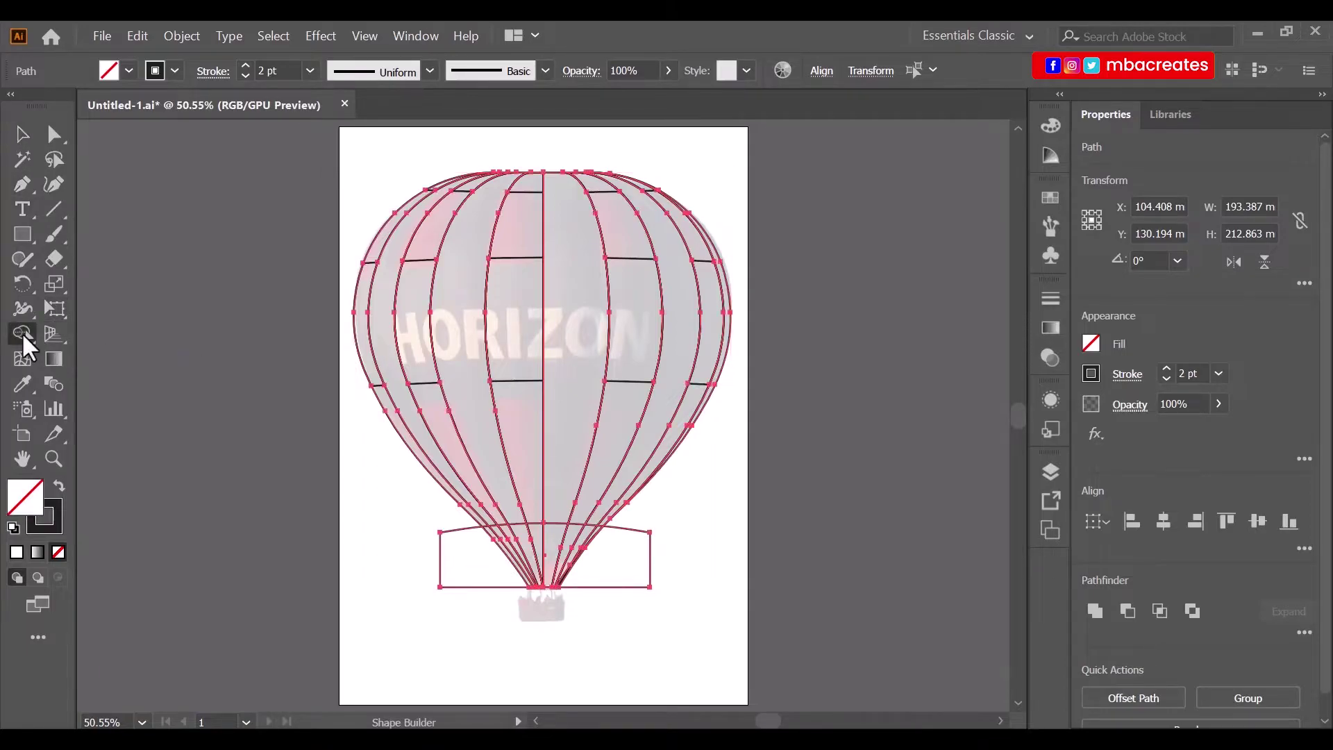
pyautogui.keyDown('alt'); pyautogui.click(494, 568); pyautogui.keyUp('alt')
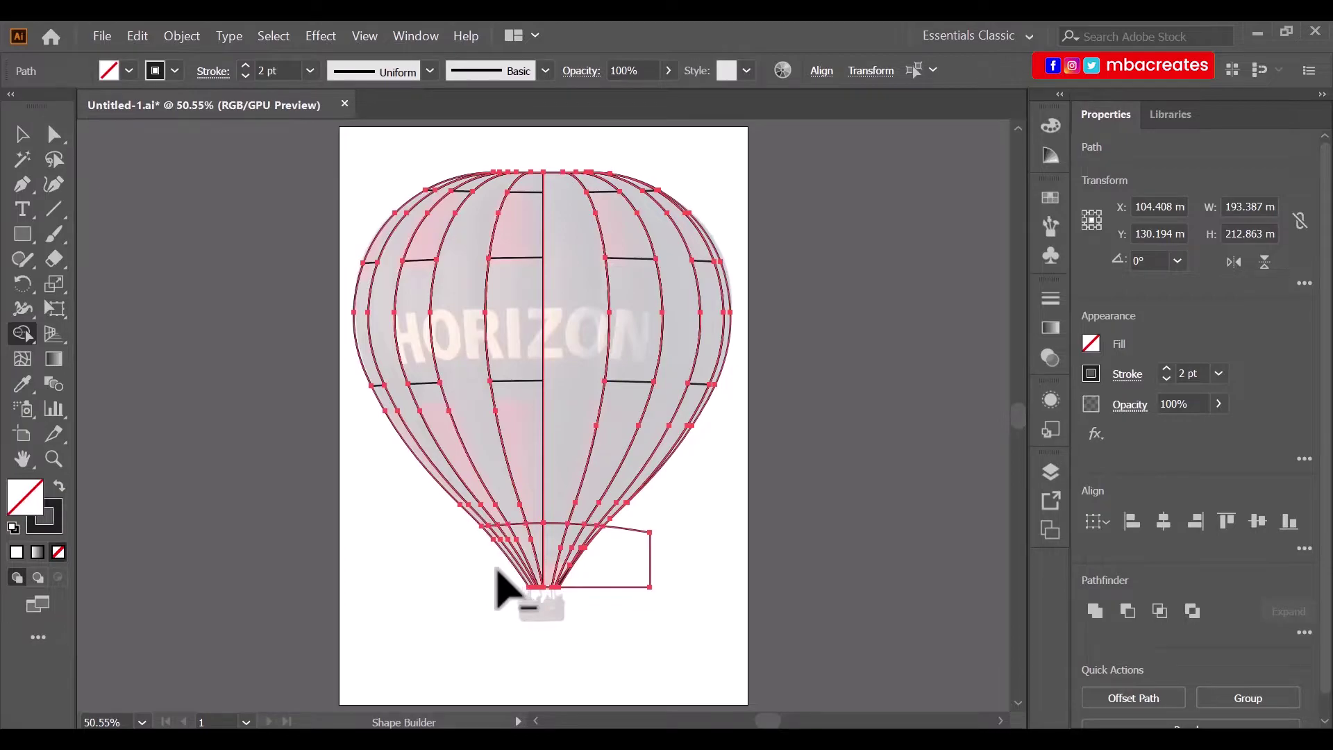
pyautogui.keyDown('alt'); pyautogui.click(591, 579); pyautogui.keyUp('alt')
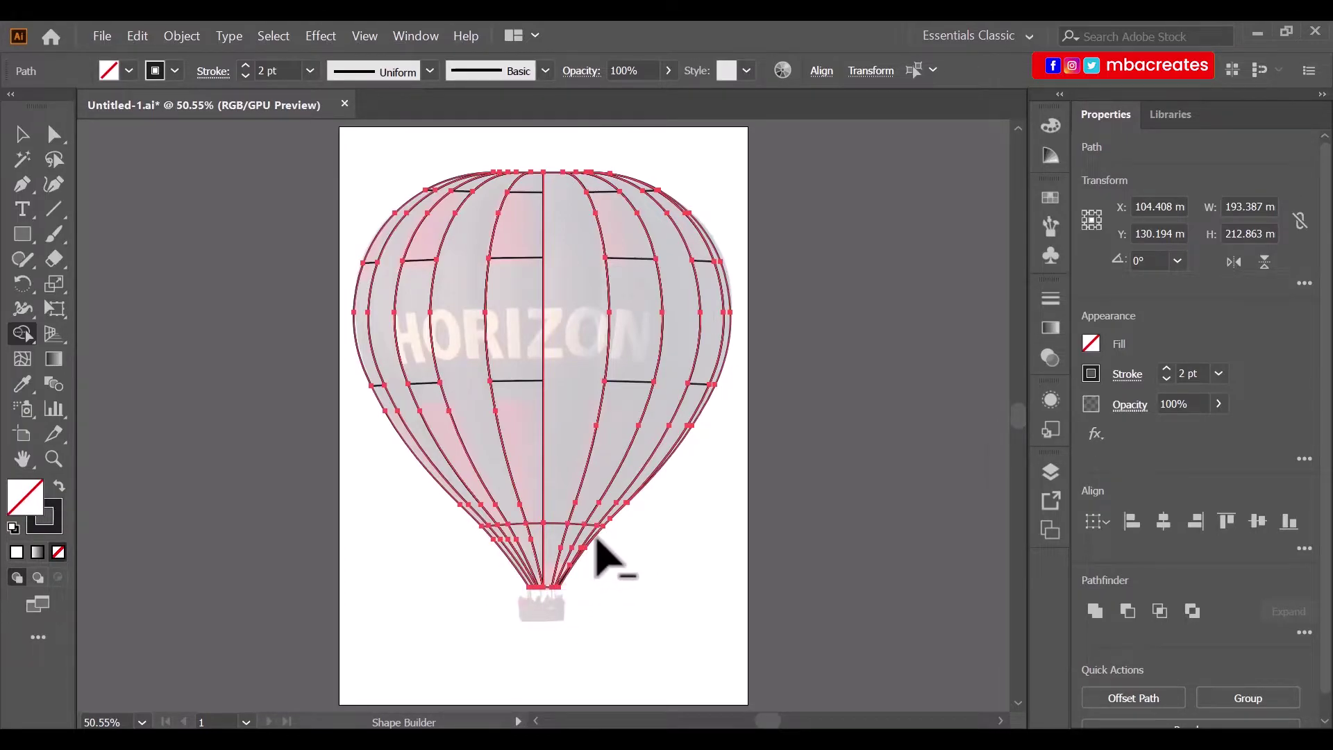
# Merge the panel segments below the arc into one skirt shape with Shape Builder.
pyautogui.moveTo(589, 530); pyautogui.dragTo(507, 552)
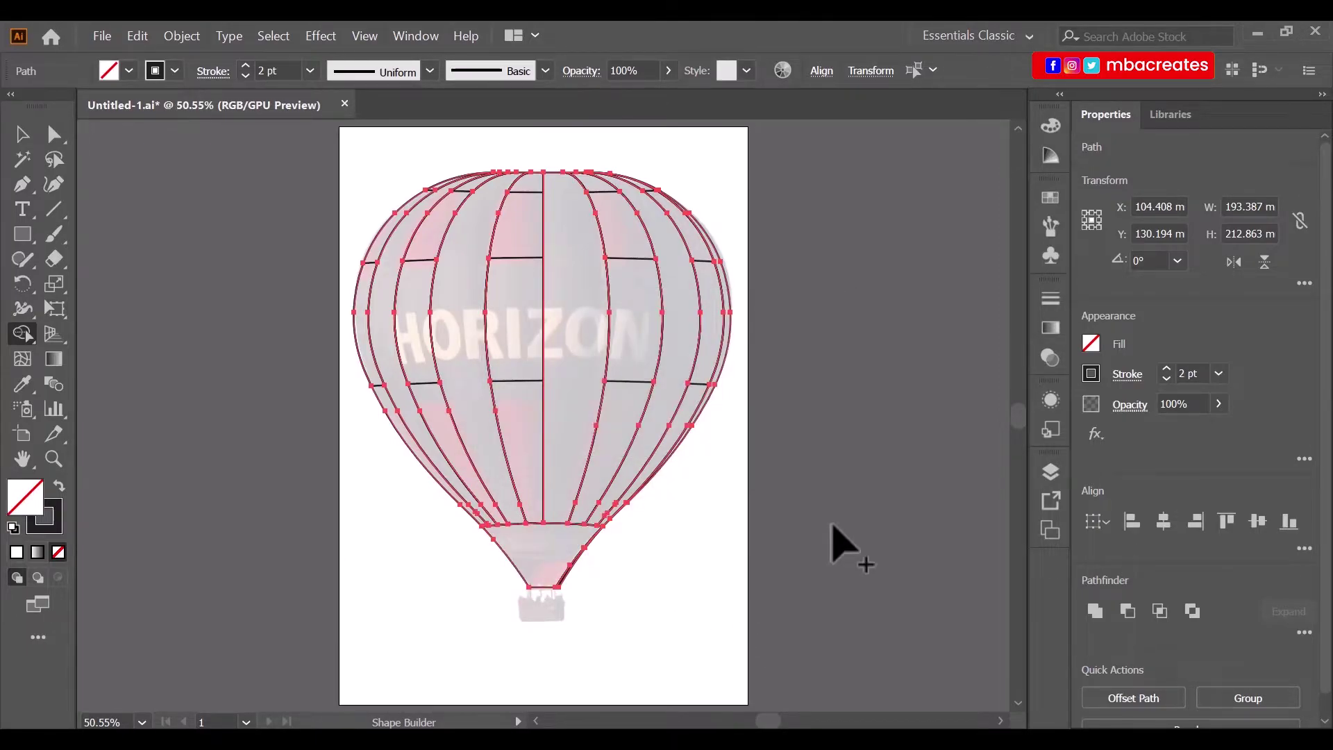
pyautogui.hotkey('ctrl', '=')
pyautogui.hotkey('ctrl', '=')
pyautogui.hotkey('ctrl', '=')
pyautogui.hotkey('ctrl', '=')
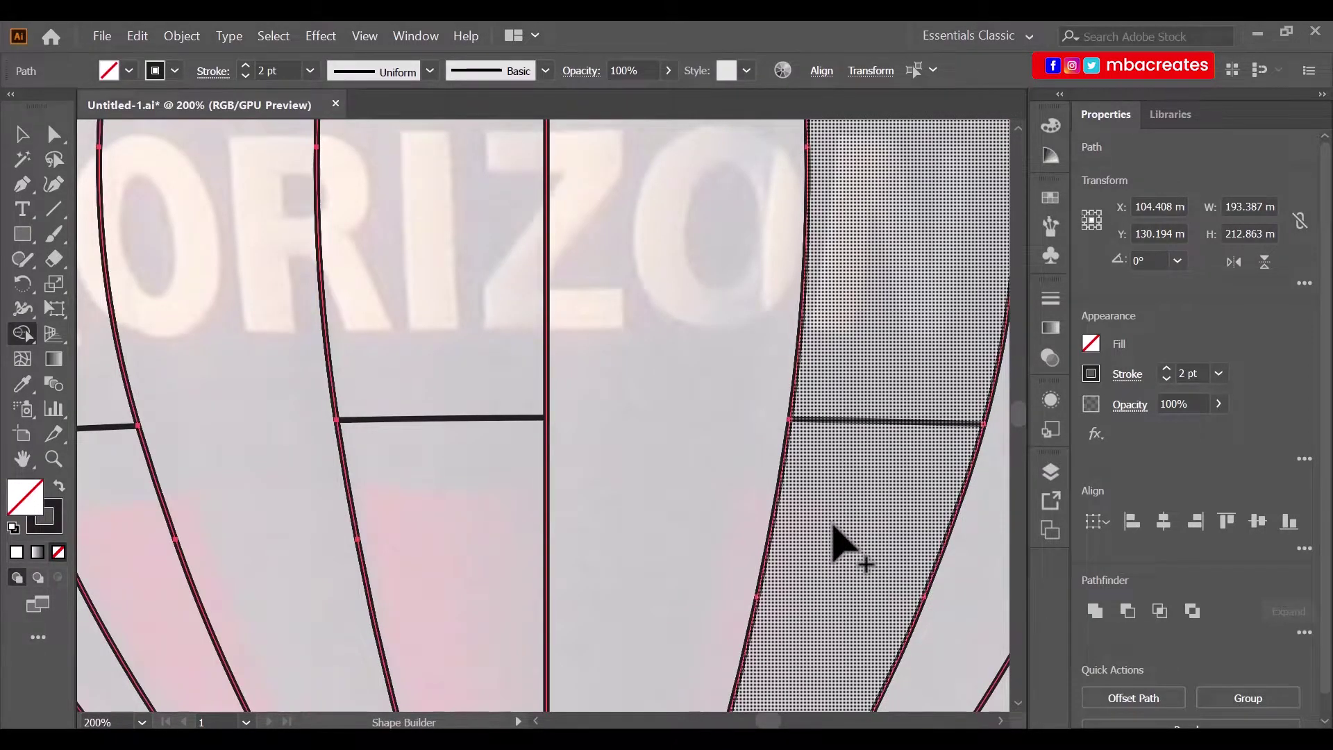
pyautogui.scroll(-10, 843, 549)
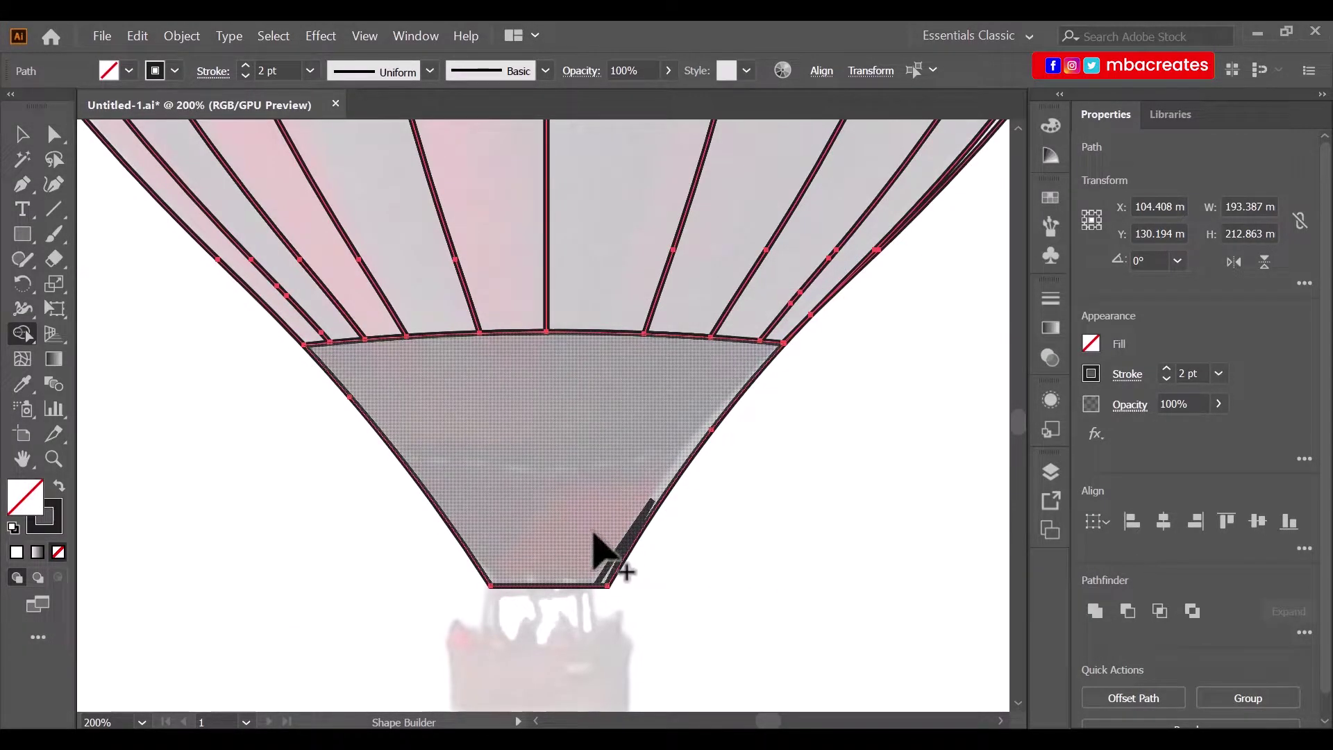
pyautogui.click(611, 568)
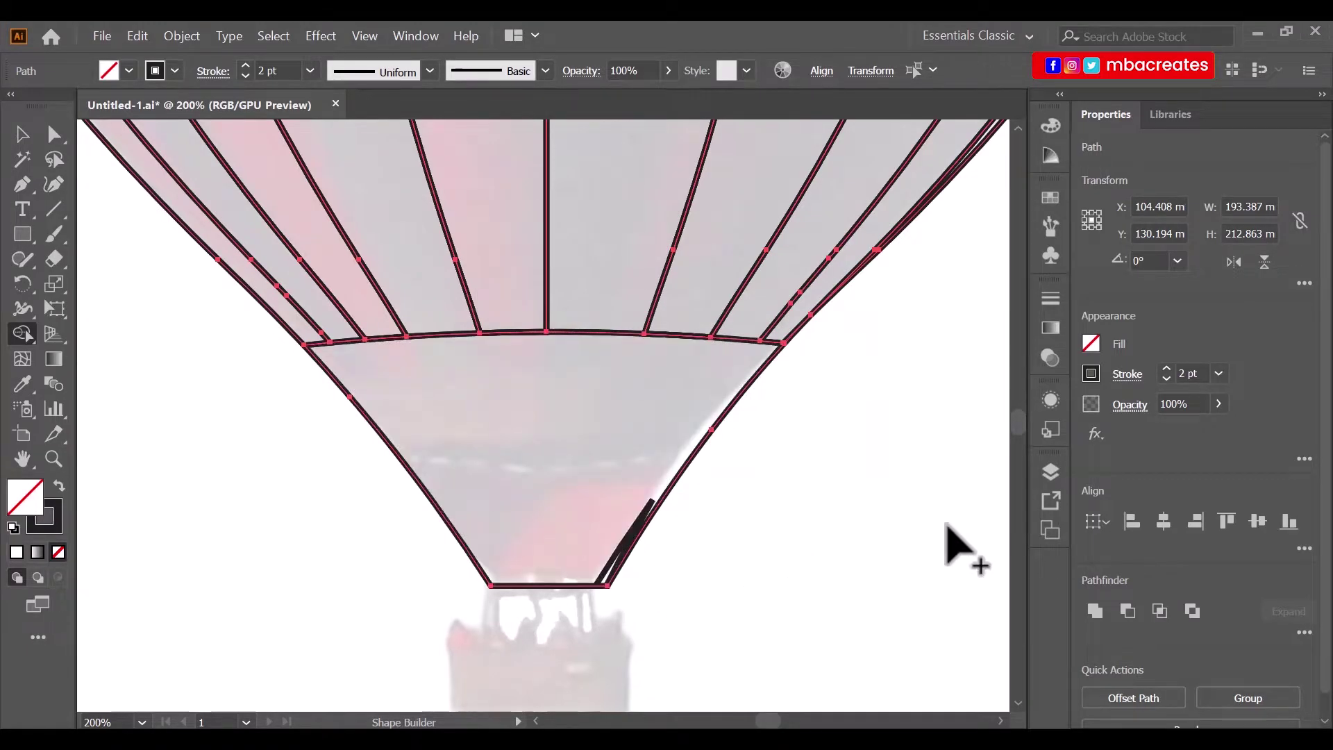
# Delete the leftover sliver path at the lower-right corner of the balloon's skirt.
pyautogui.click(22, 135)
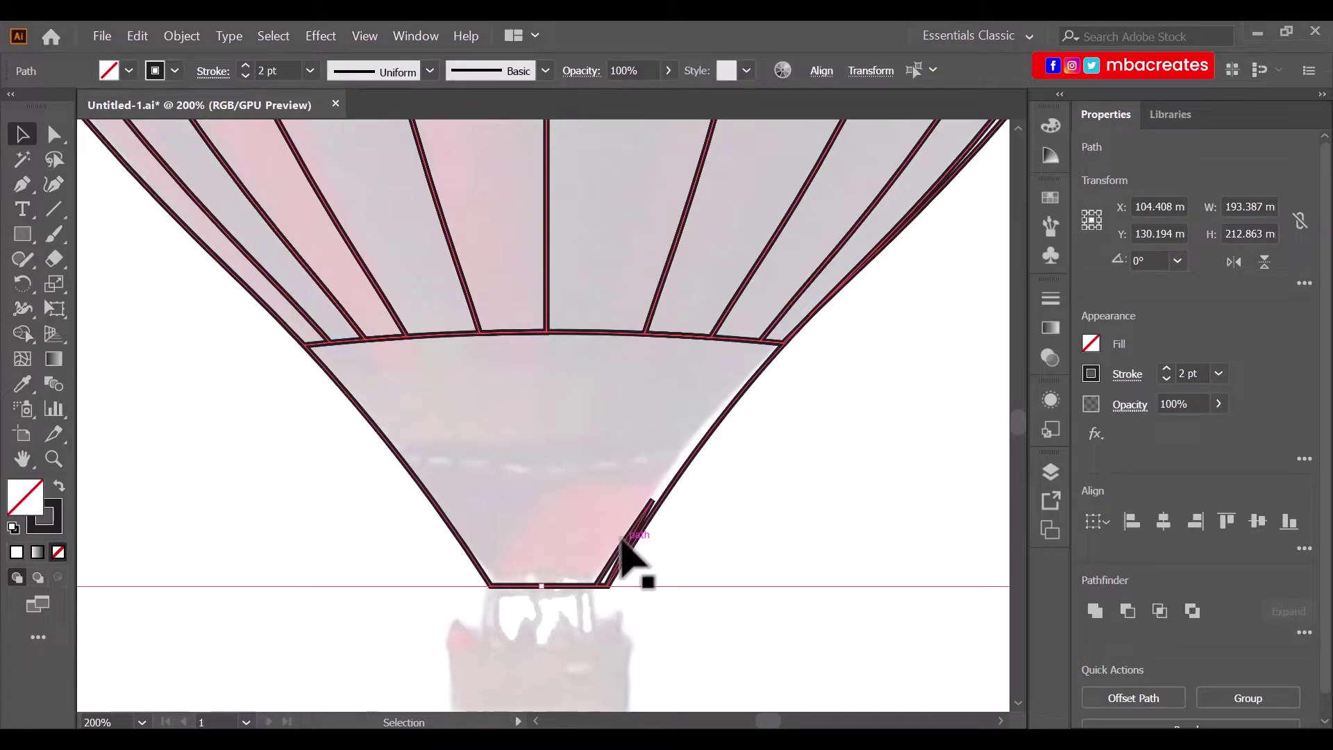
pyautogui.click(634, 555)
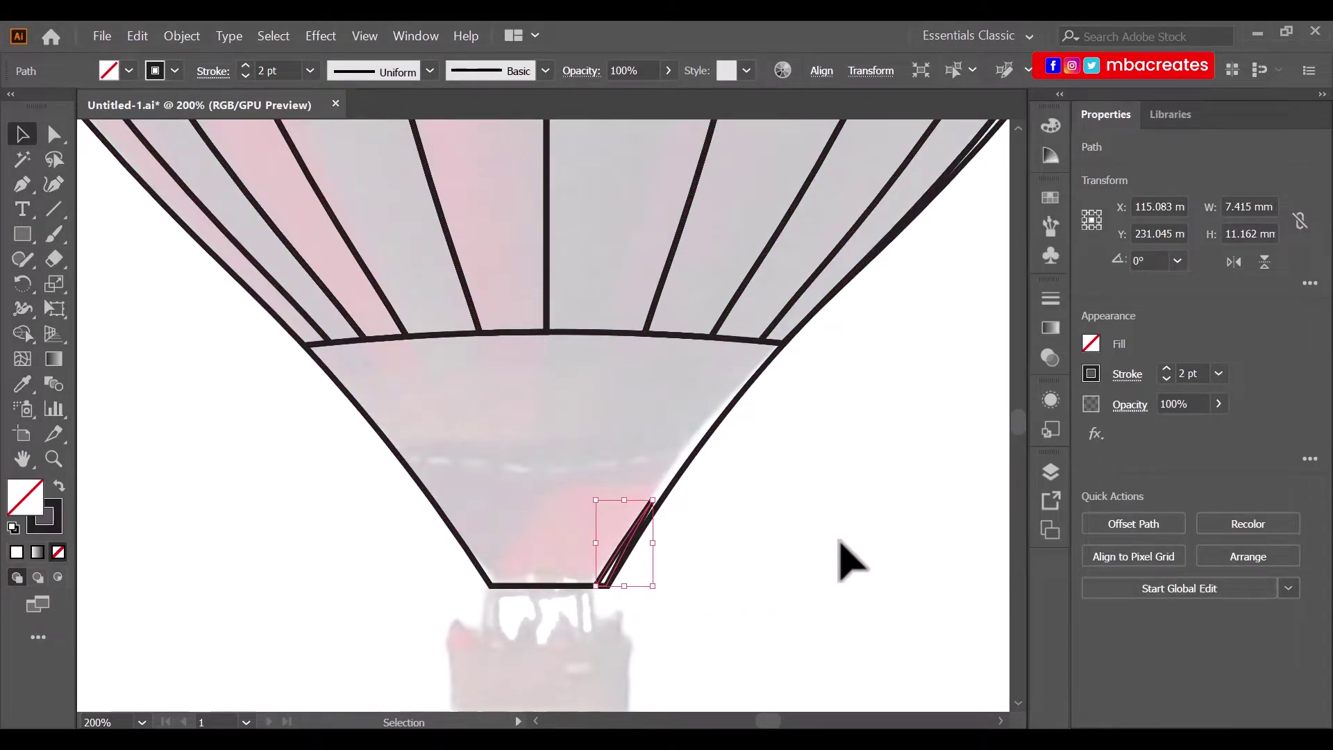
pyautogui.press('Delete')
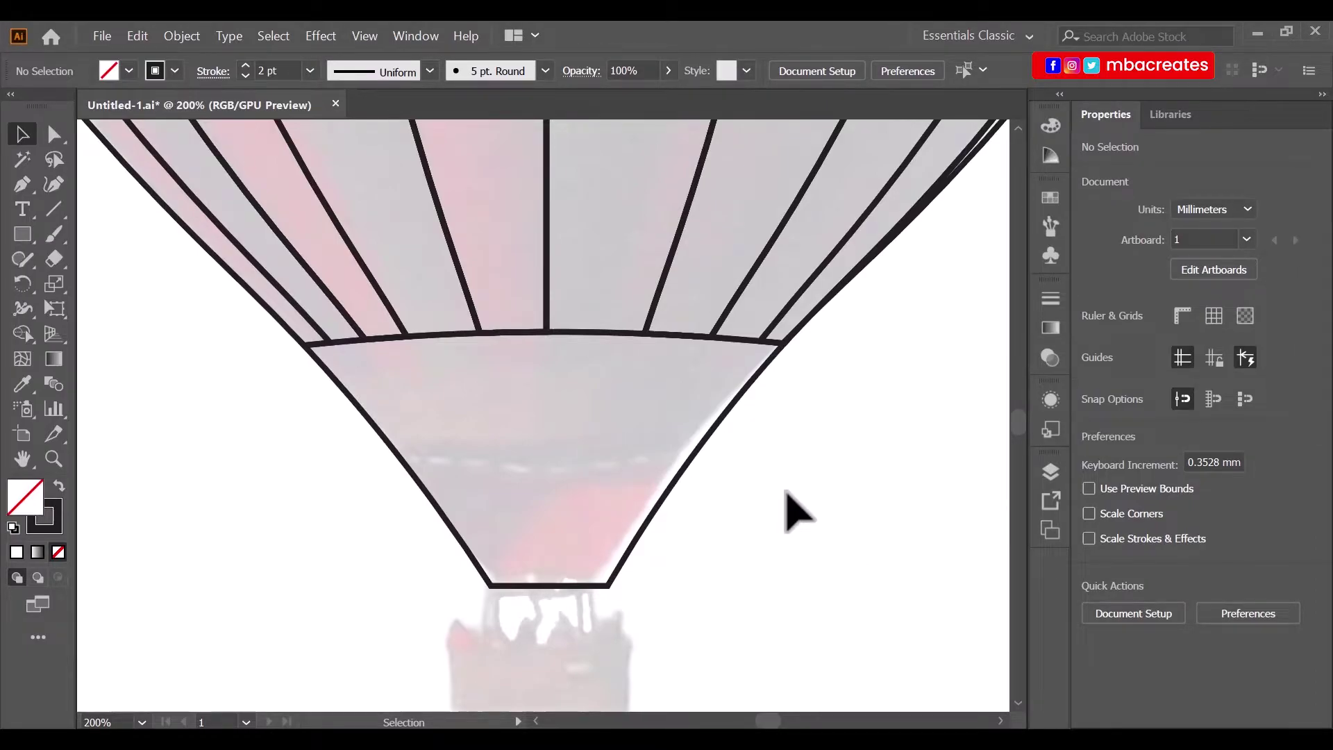
pyautogui.hotkey('ctrl', '0')
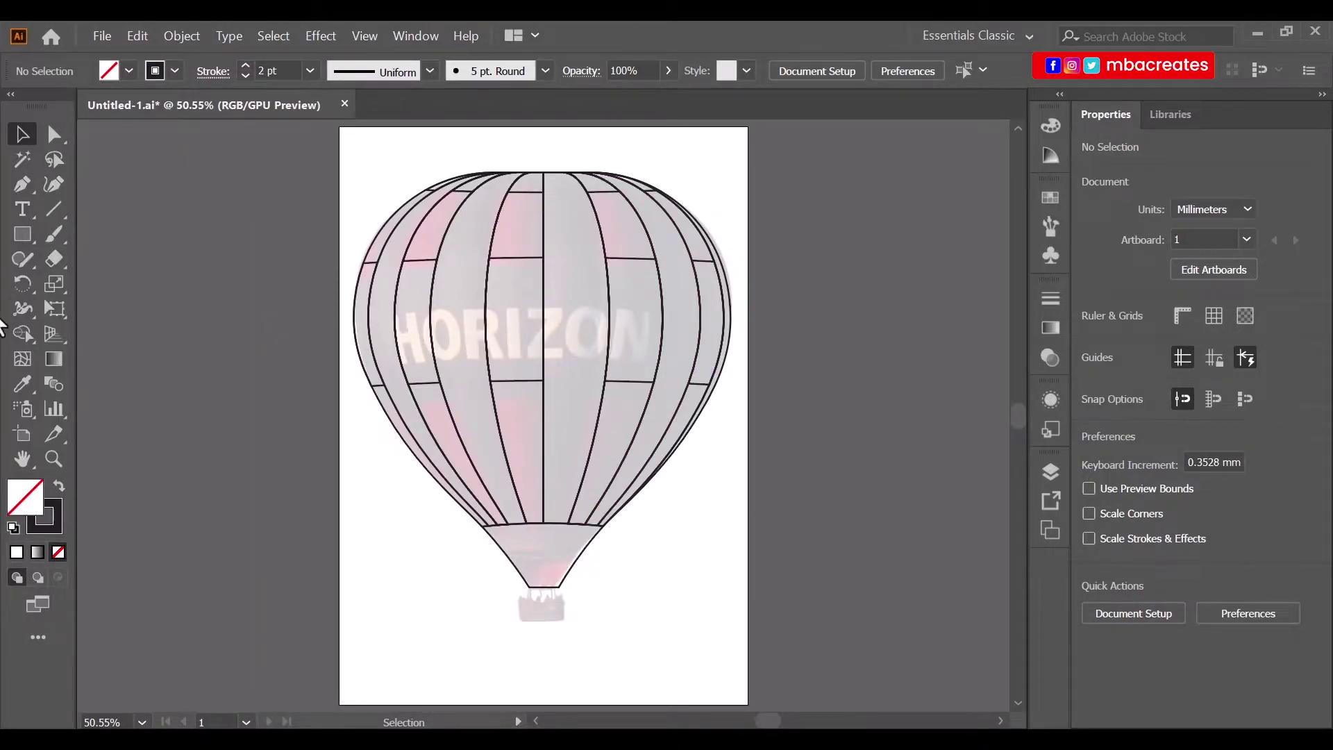
# Draw a square of about 29.6 mm on the empty area beside the artboard and fill it with the K=60 grey swatch.
pyautogui.click(19, 232)
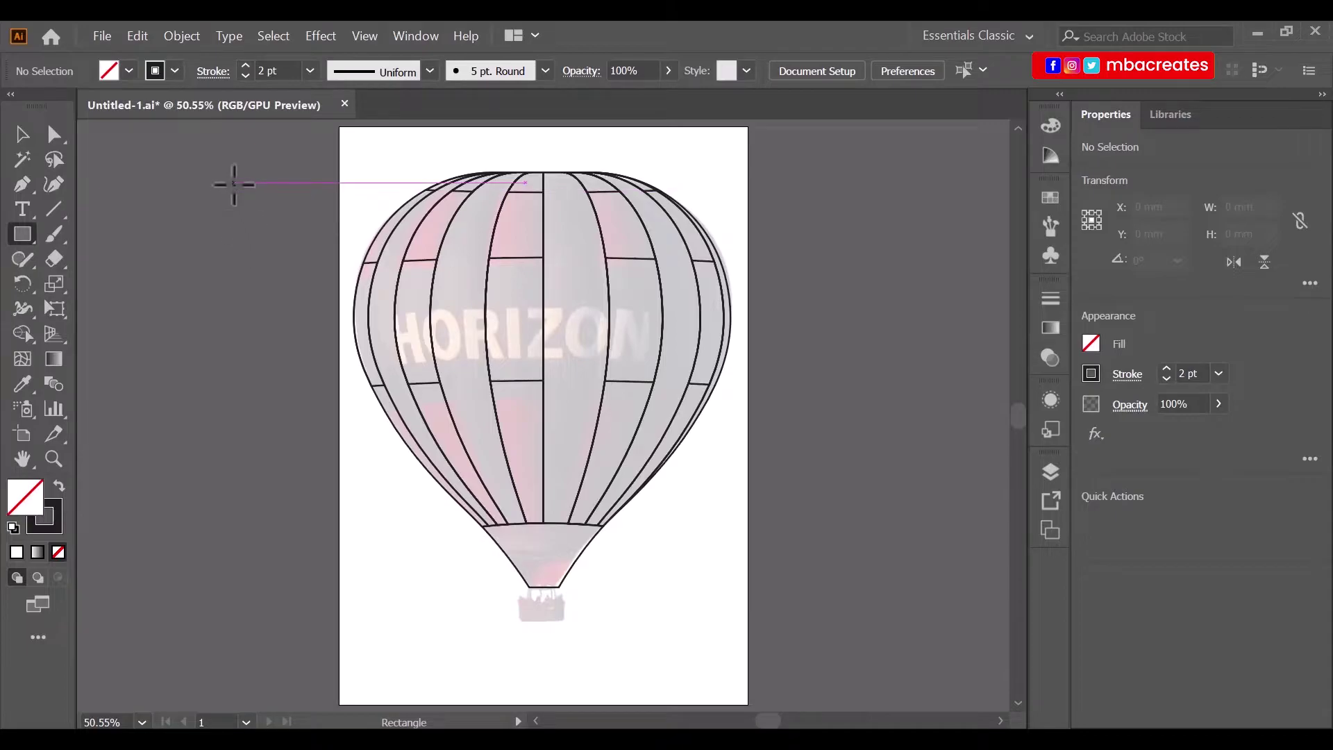
pyautogui.moveTo(220, 213); pyautogui.dragTo(277, 271)
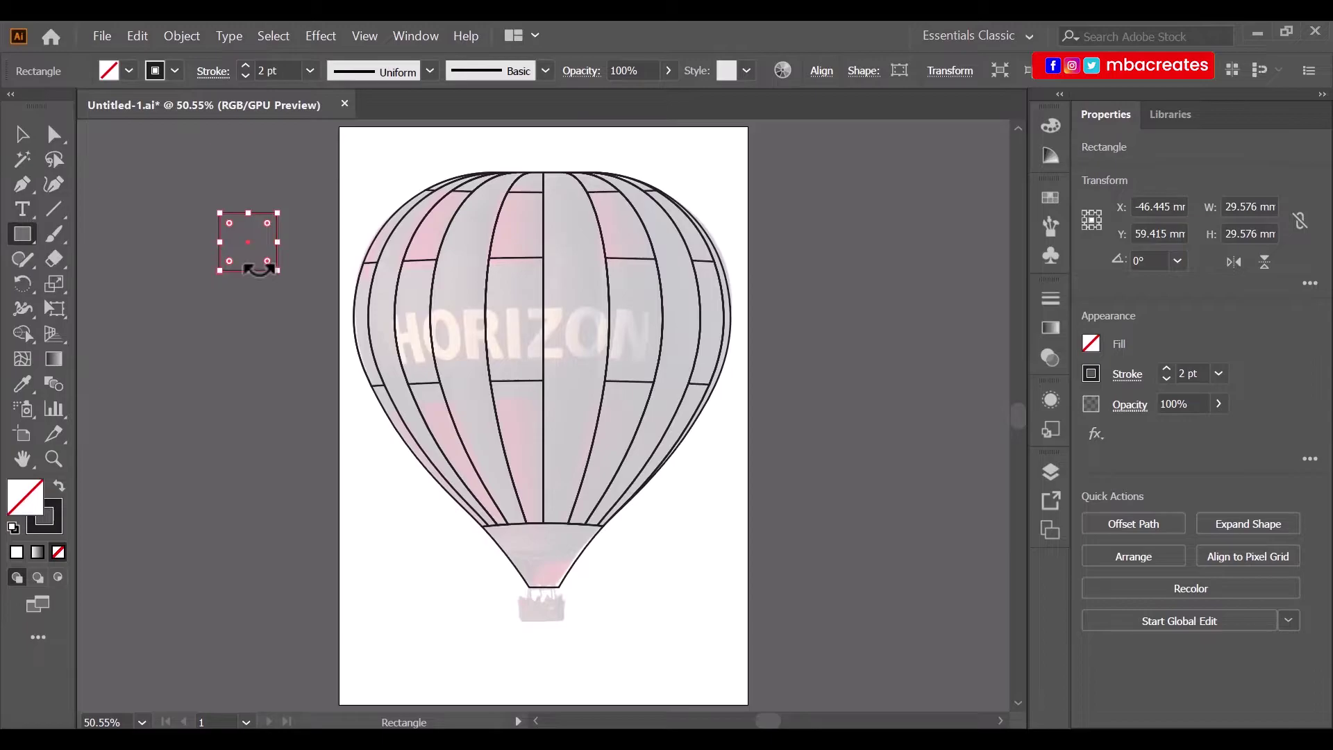
pyautogui.click(128, 70)
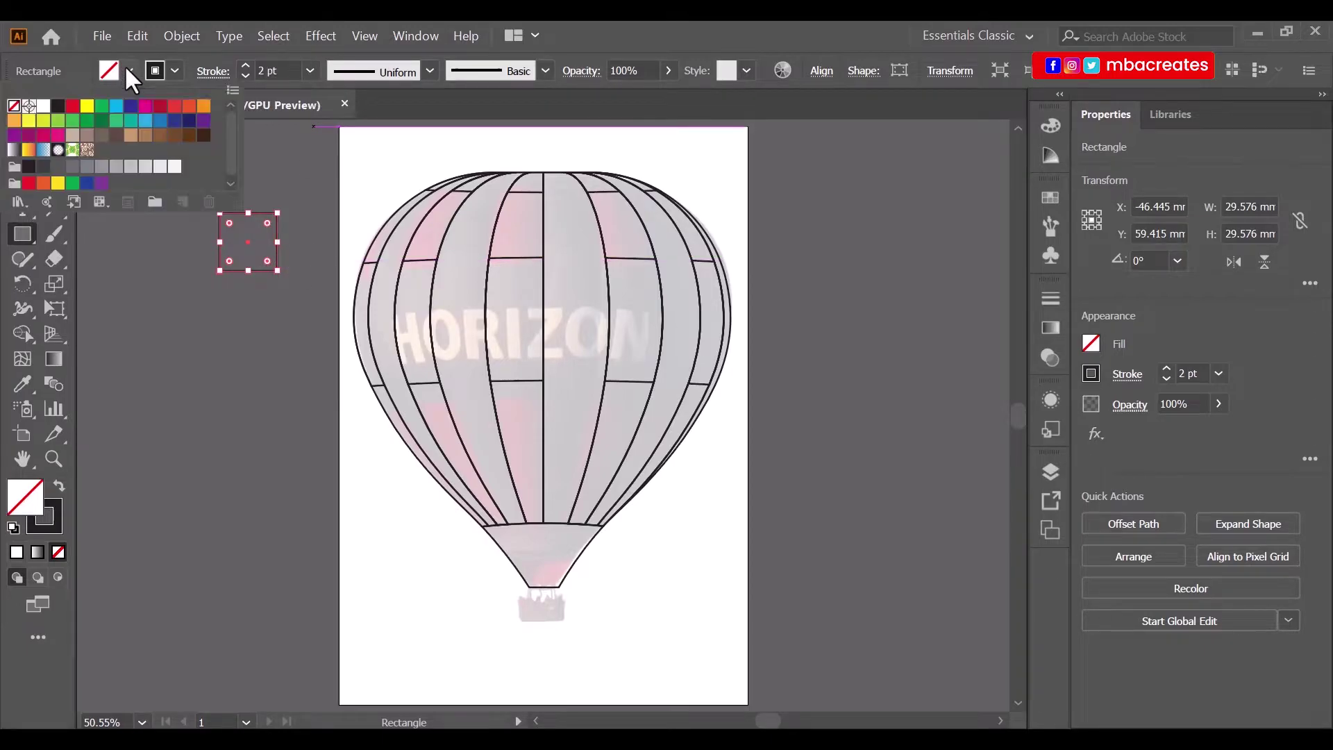
pyautogui.click(87, 167)
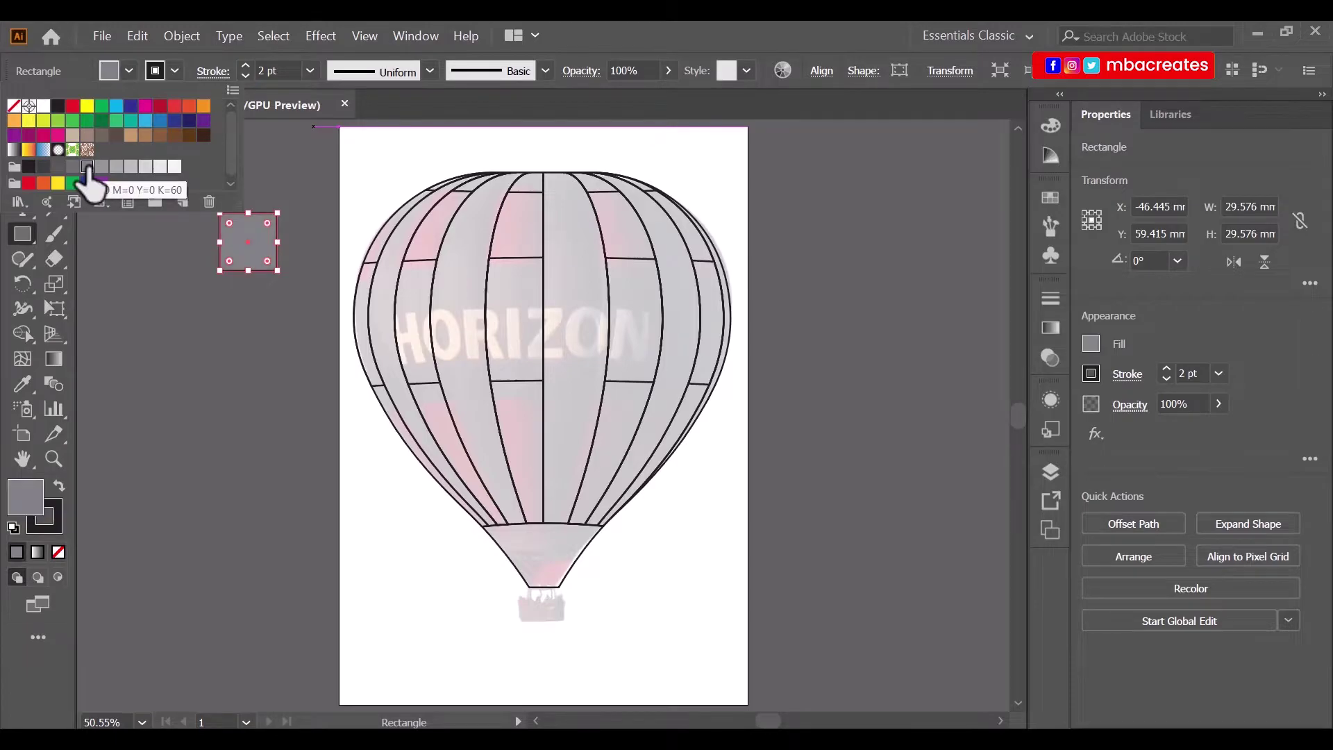
pyautogui.click(607, 39)
pyautogui.click(22, 137)
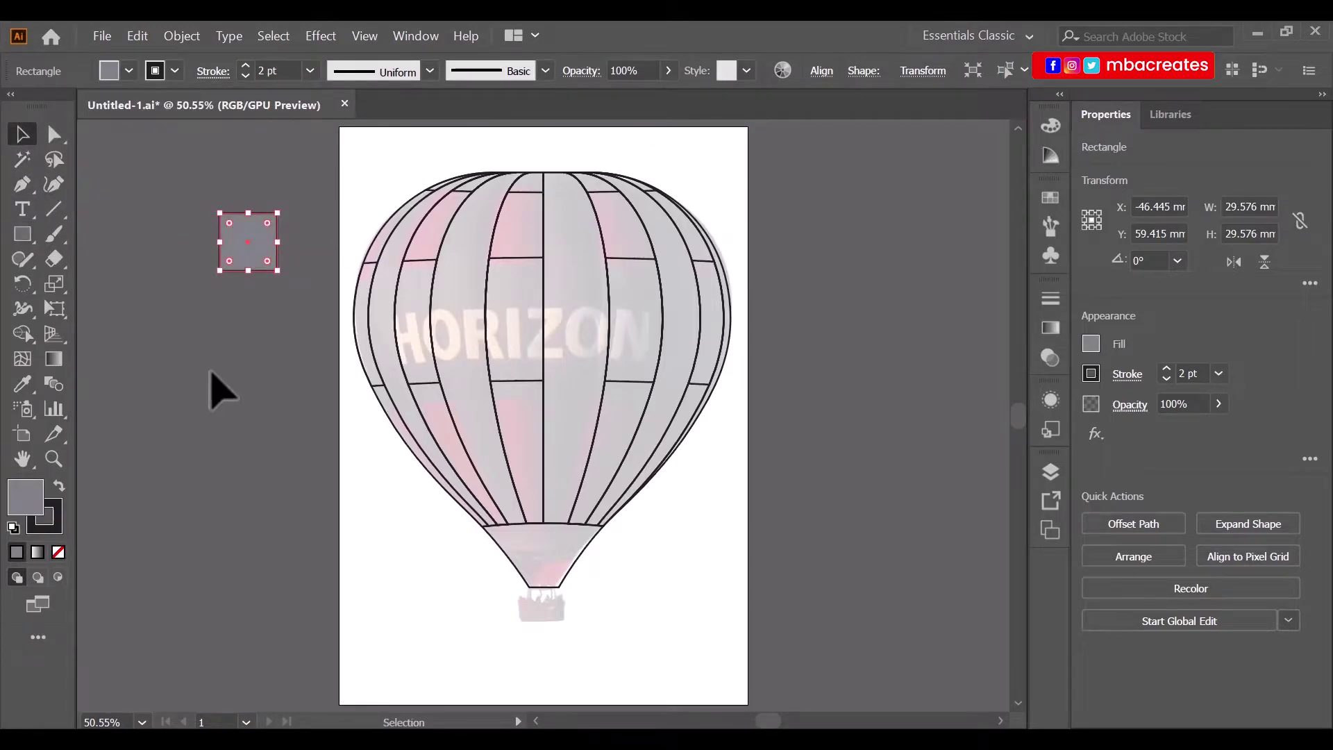
# Move the grey square up level with the balloon's crown and place a copy directly below it.
pyautogui.click(214, 383)
pyautogui.moveTo(258, 256); pyautogui.dragTo(265, 216)
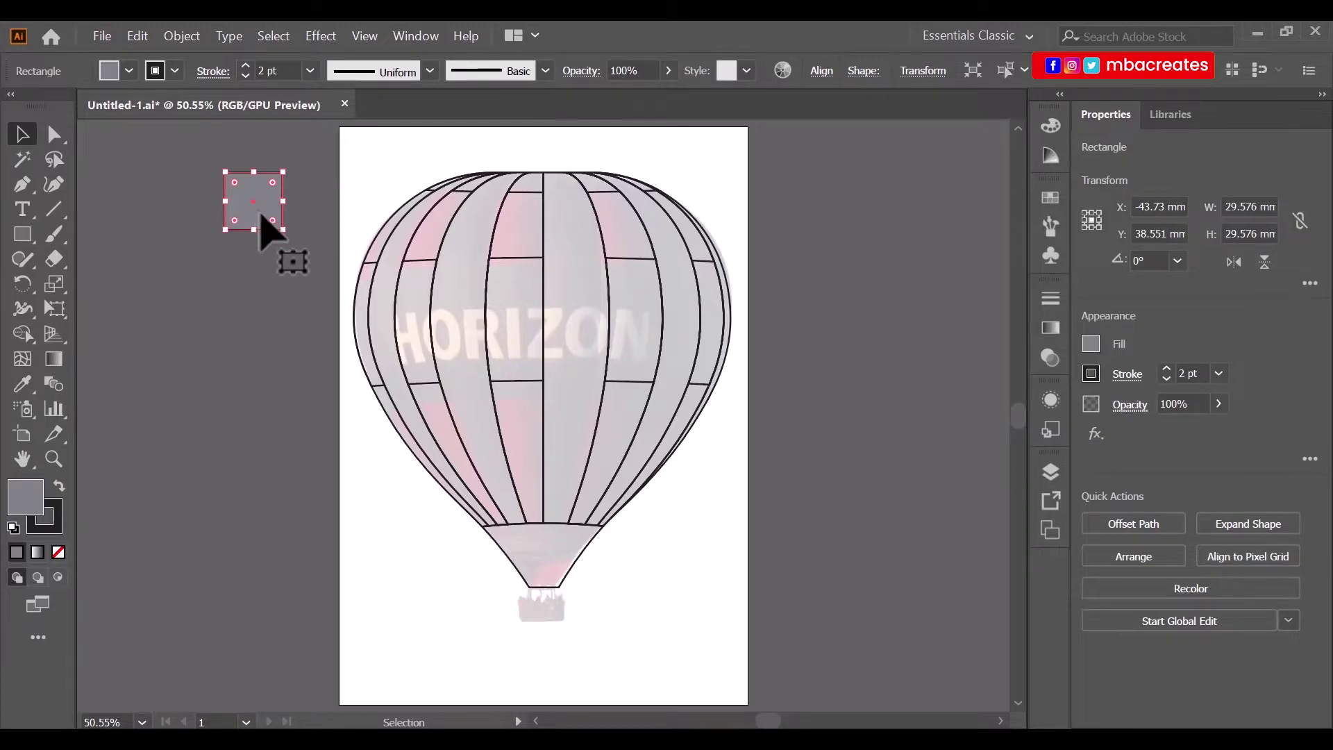
pyautogui.moveTo(262, 220); pyautogui.dragTo(261, 301)
pyautogui.click(307, 379)
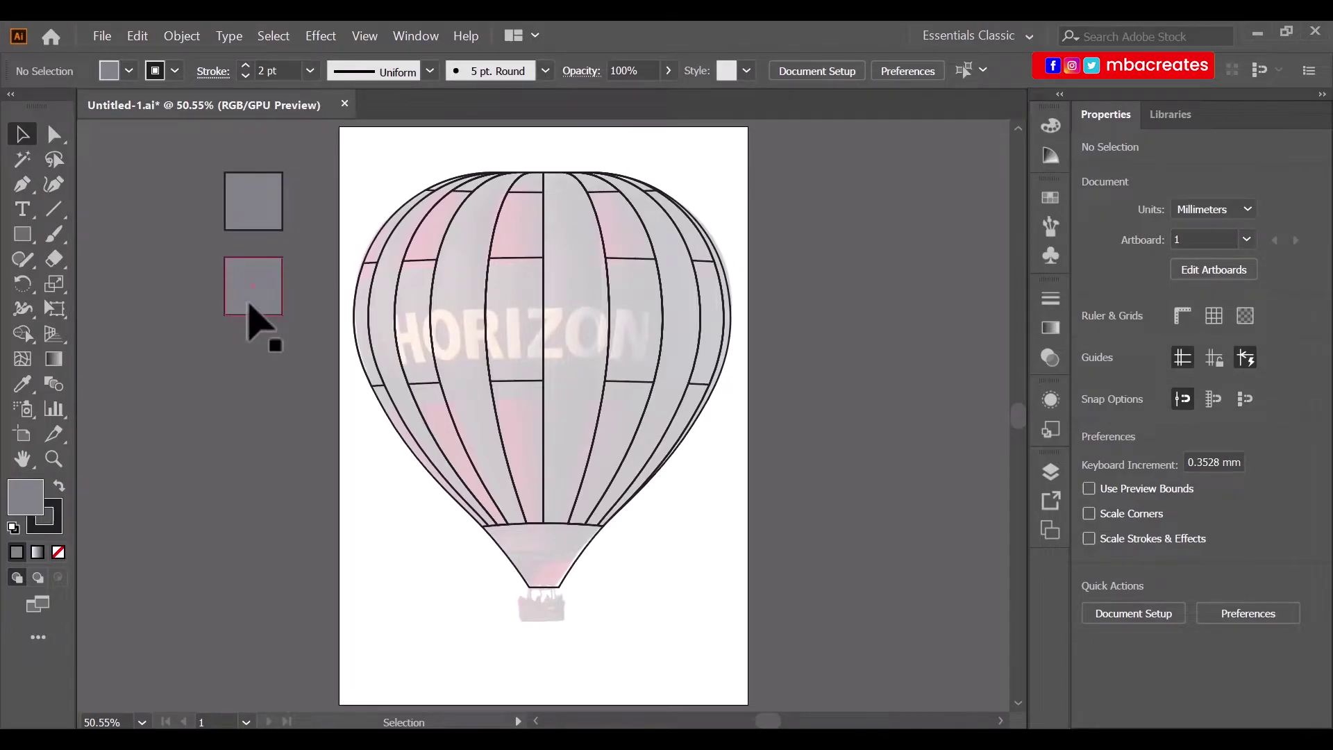
# Select the lower grey square beside the artboard and show its gradient settings.
pyautogui.click(249, 305)
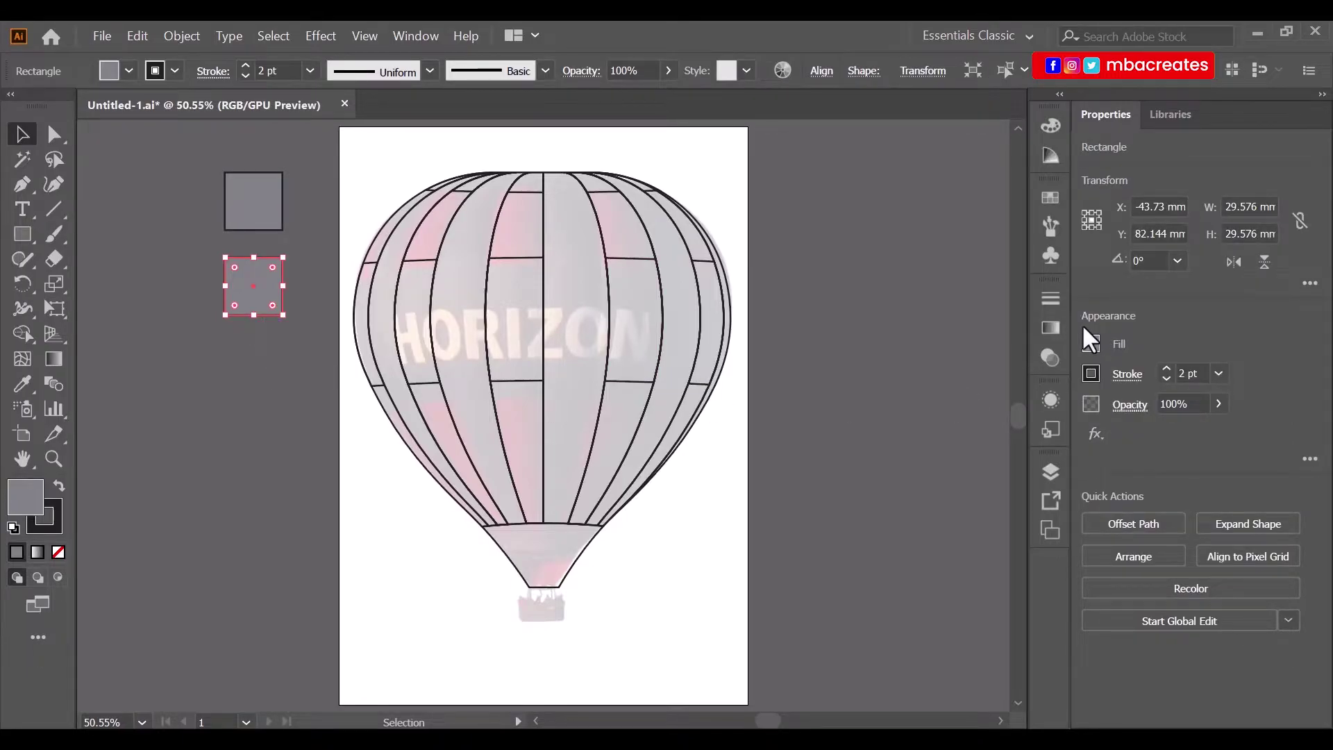
pyautogui.click(1050, 327)
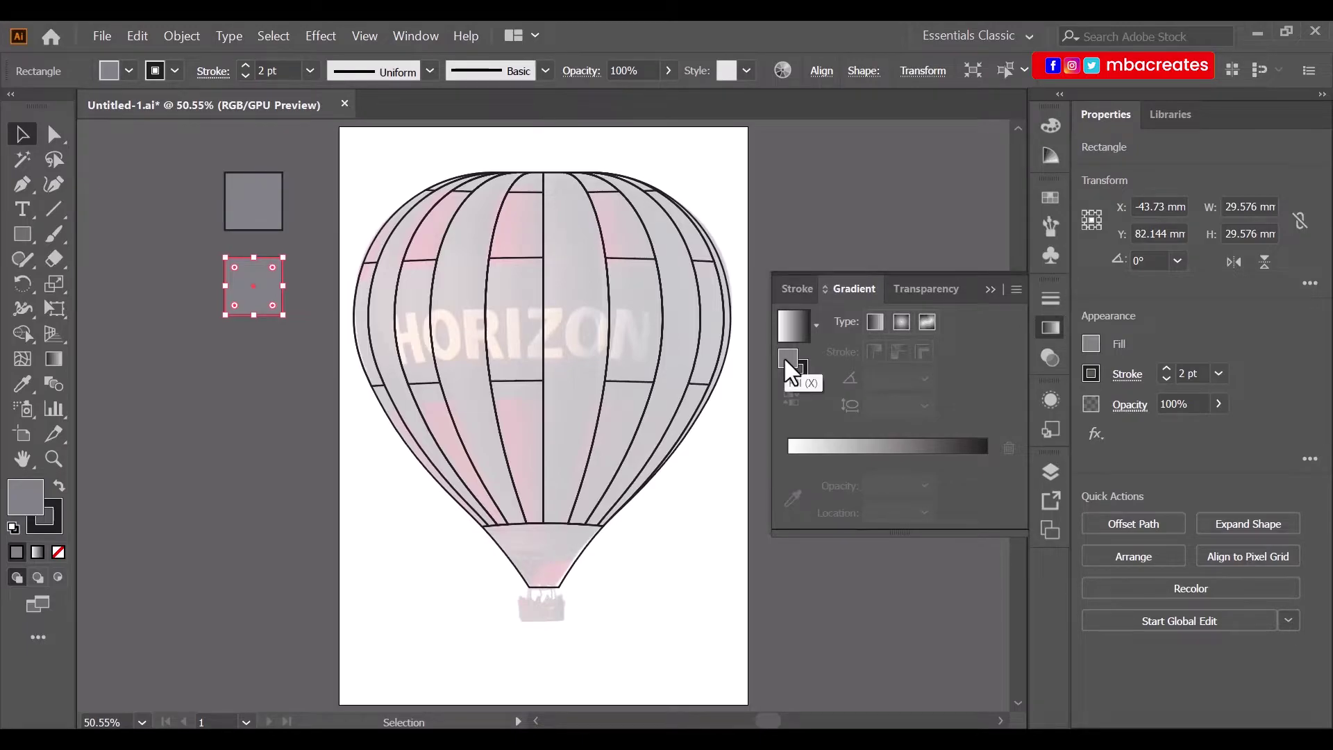
pyautogui.click(831, 444)
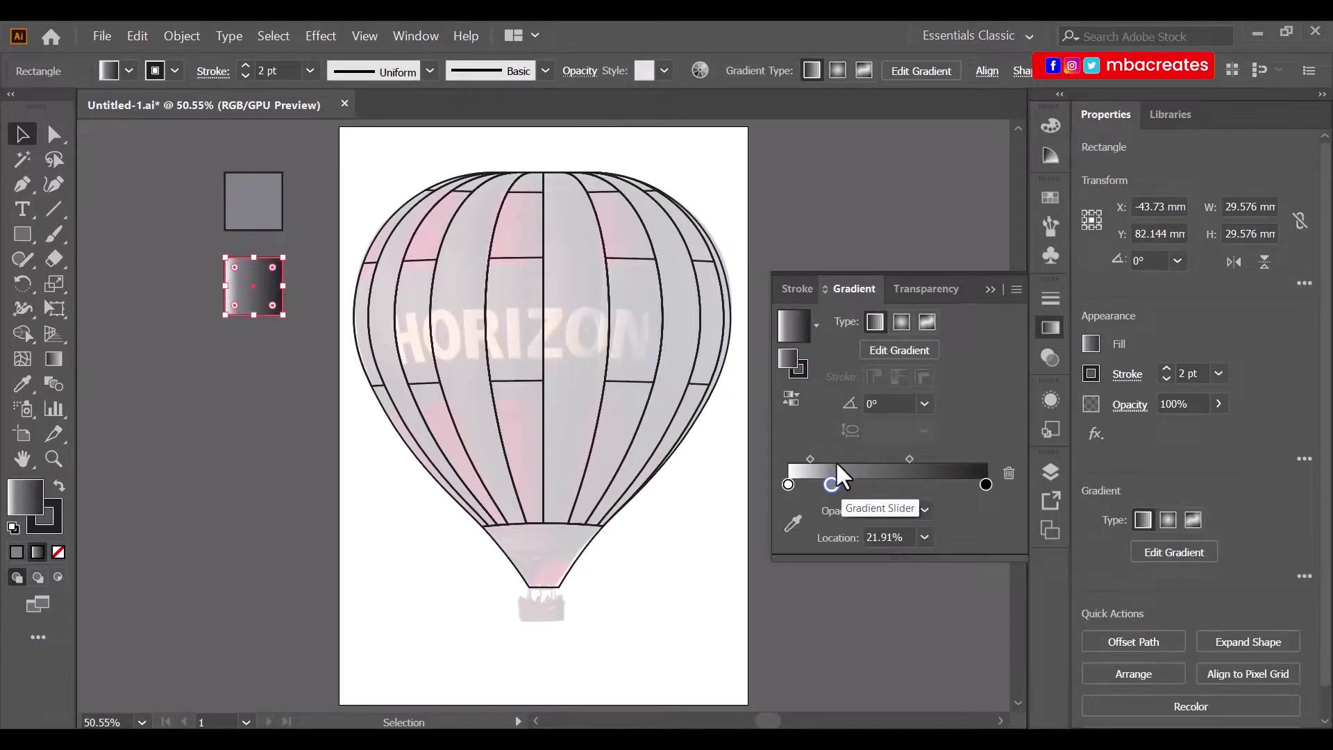
pyautogui.hotkey('ctrl', 'z')
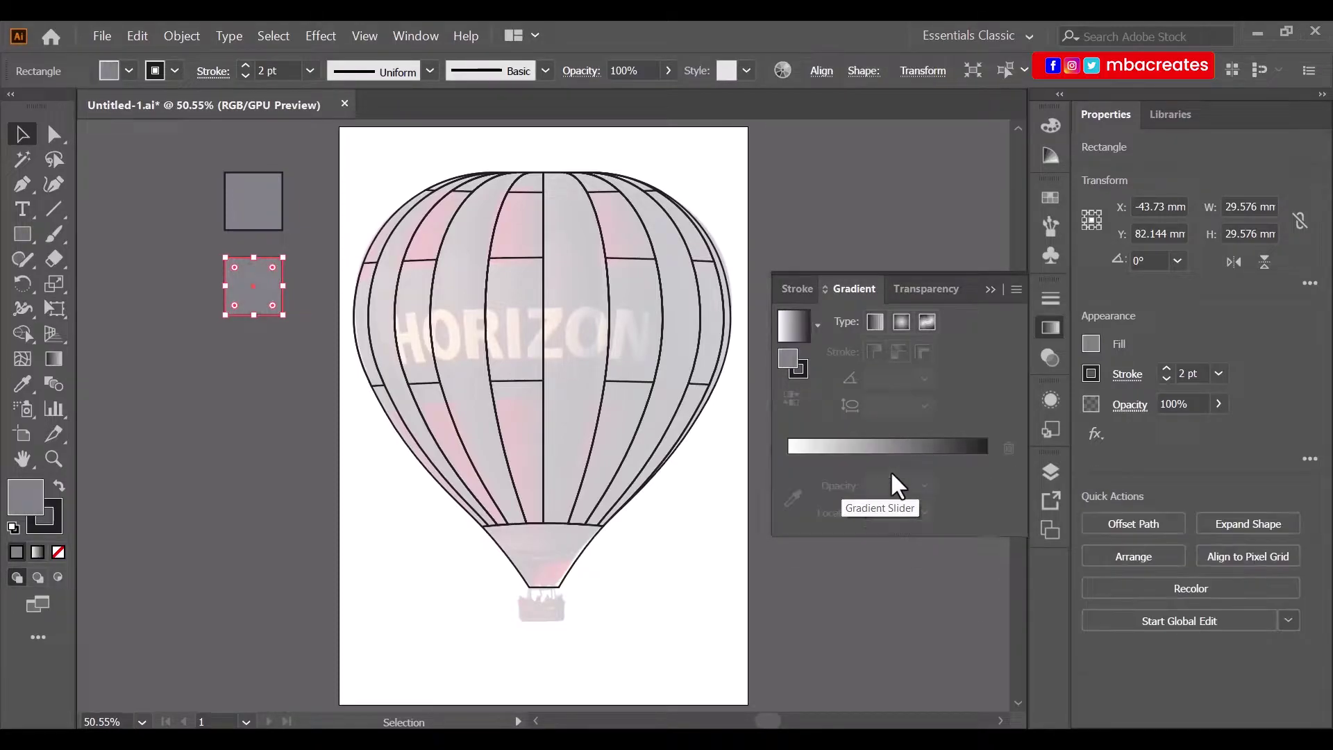
pyautogui.click(993, 288)
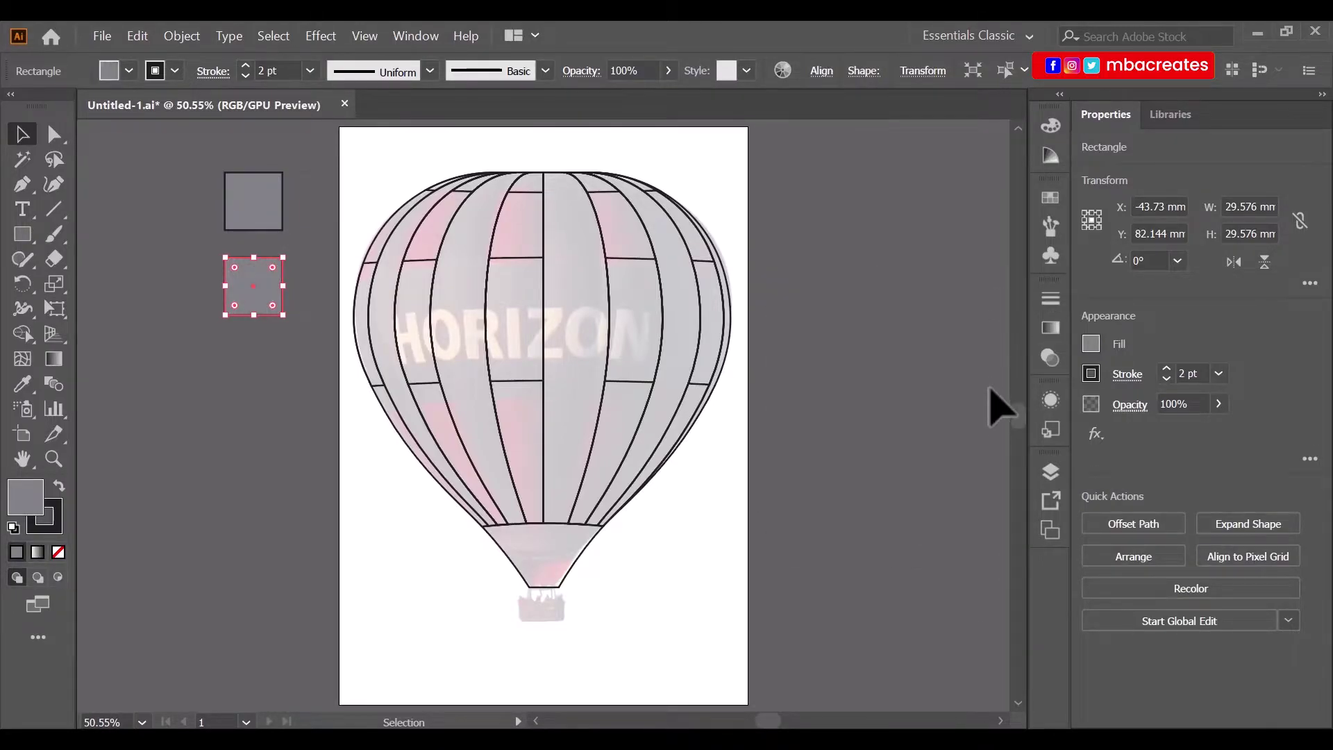
pyautogui.click(1053, 324)
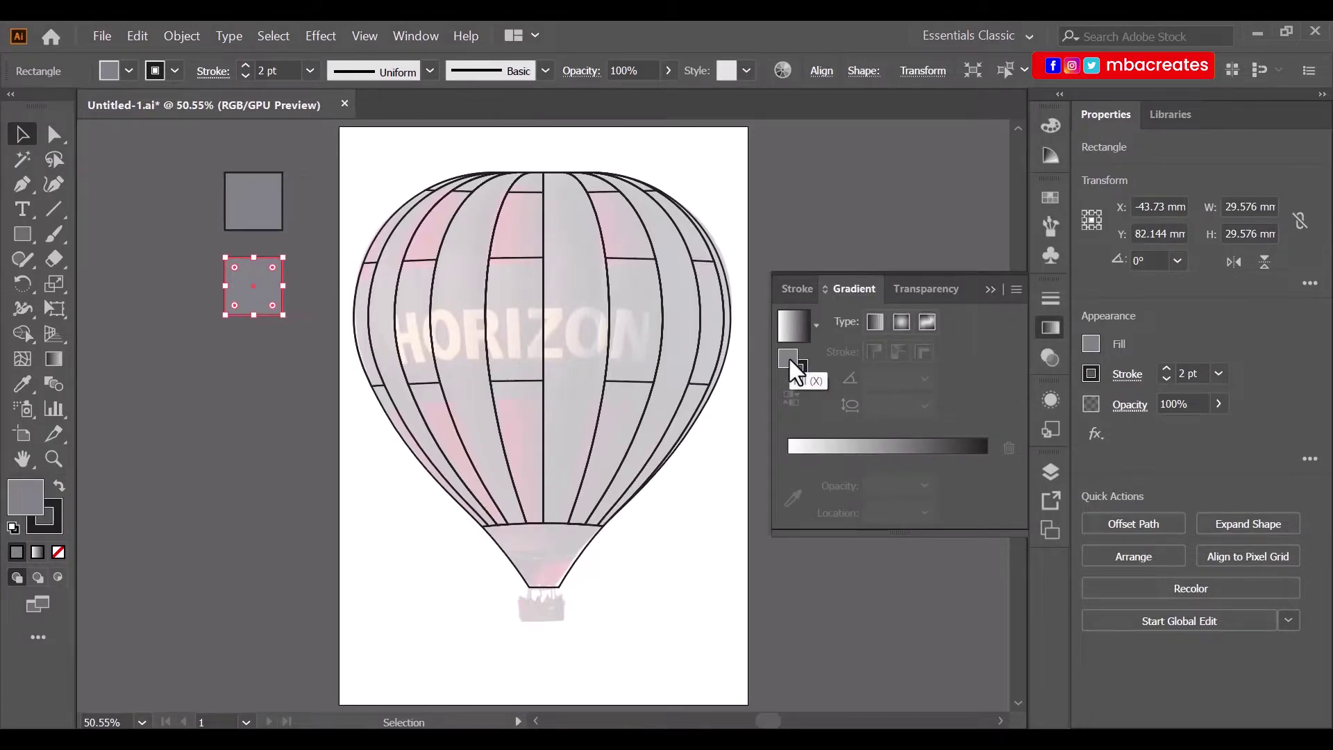
# Fill the lower grey square with a two-colour radial gradient of its grey and black, reversed so black is at the centre.
pyautogui.moveTo(789, 360); pyautogui.dragTo(828, 448)
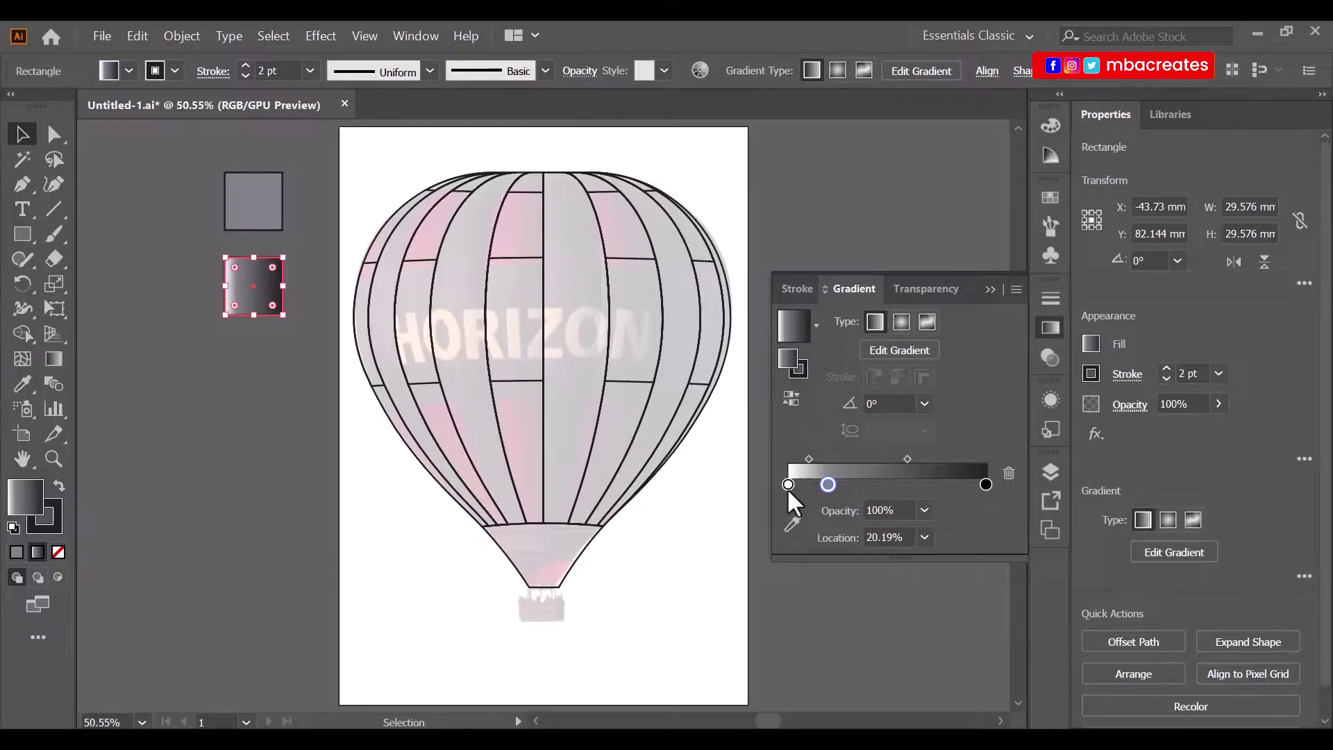
pyautogui.moveTo(787, 485)
pyautogui.mouseDown()
pyautogui.moveTo(787, 518)
pyautogui.moveTo(822, 483)
pyautogui.moveTo(789, 482)
pyautogui.mouseUp()
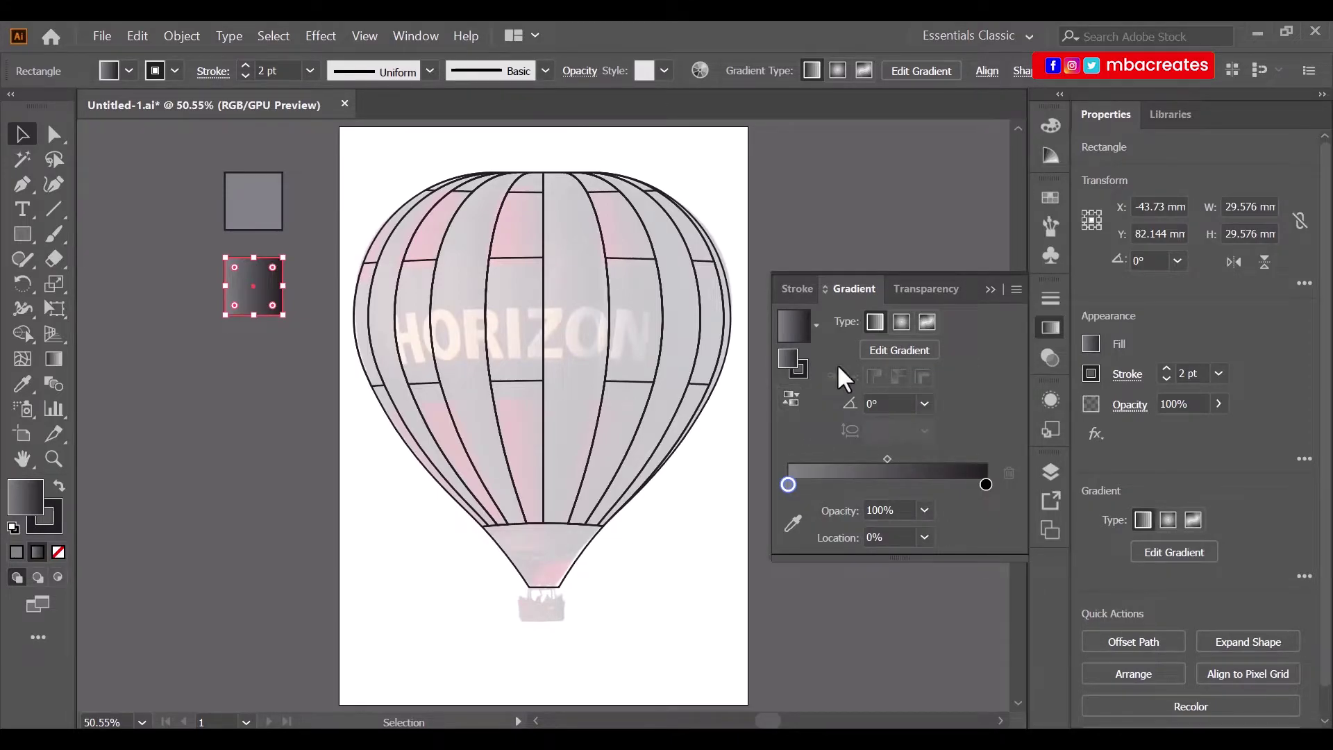
pyautogui.click(902, 325)
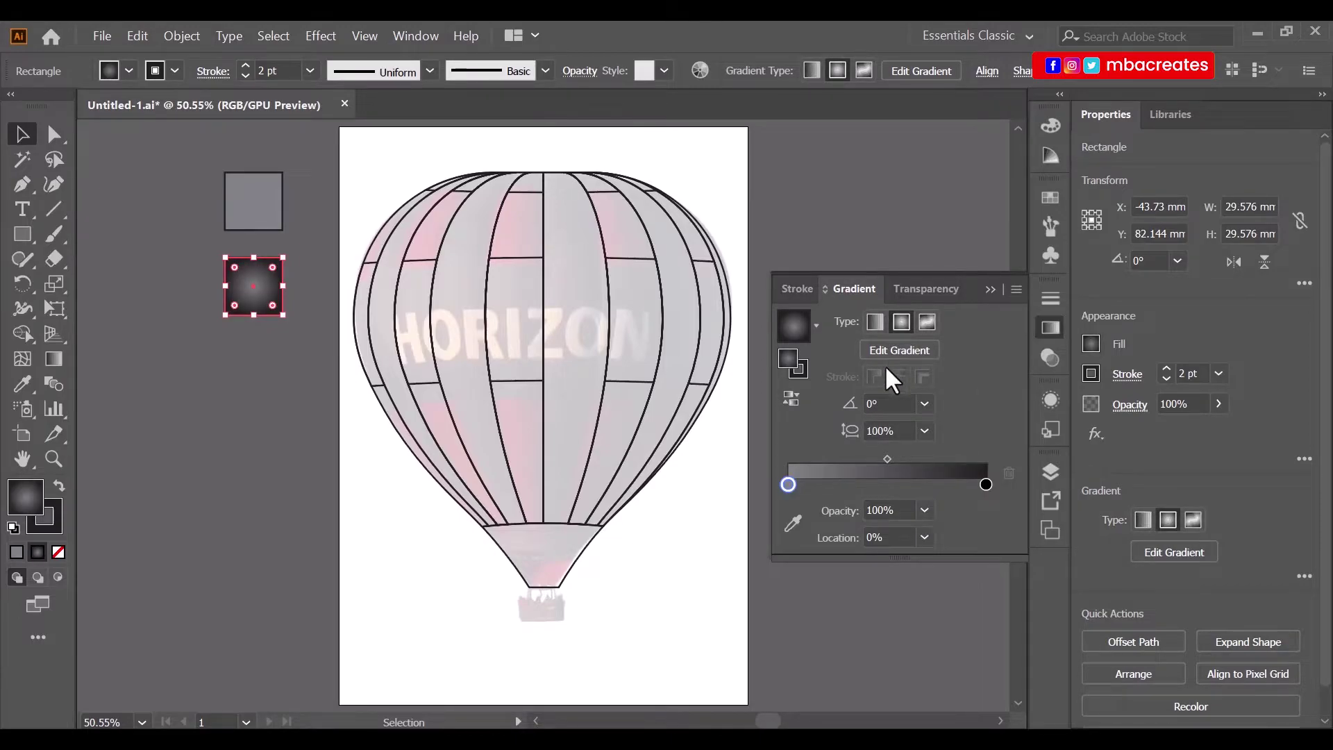
pyautogui.click(792, 408)
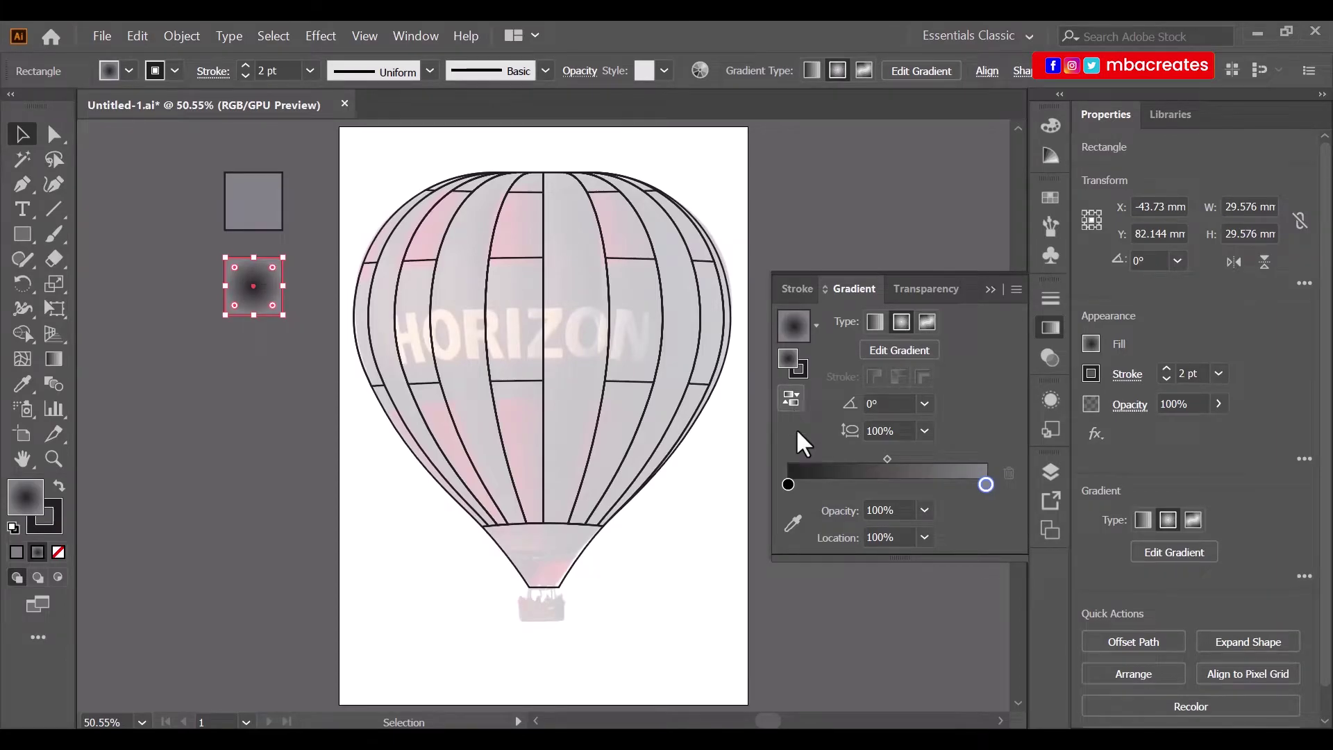
pyautogui.click(989, 290)
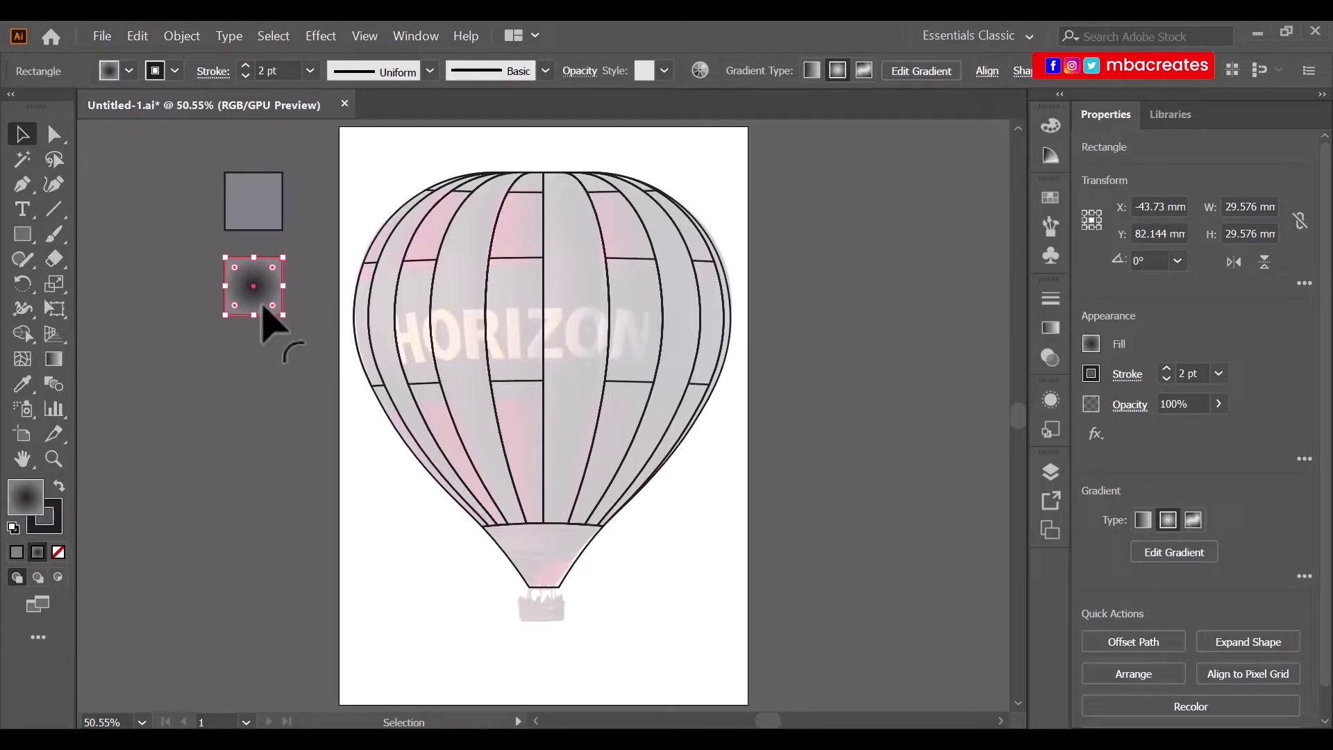
# Copy the grey radial sample directly below, replace its grey stop with the crimson swatch and reverse the gradient so crimson is at the centre.
pyautogui.moveTo(262, 315); pyautogui.dragTo(262, 389)
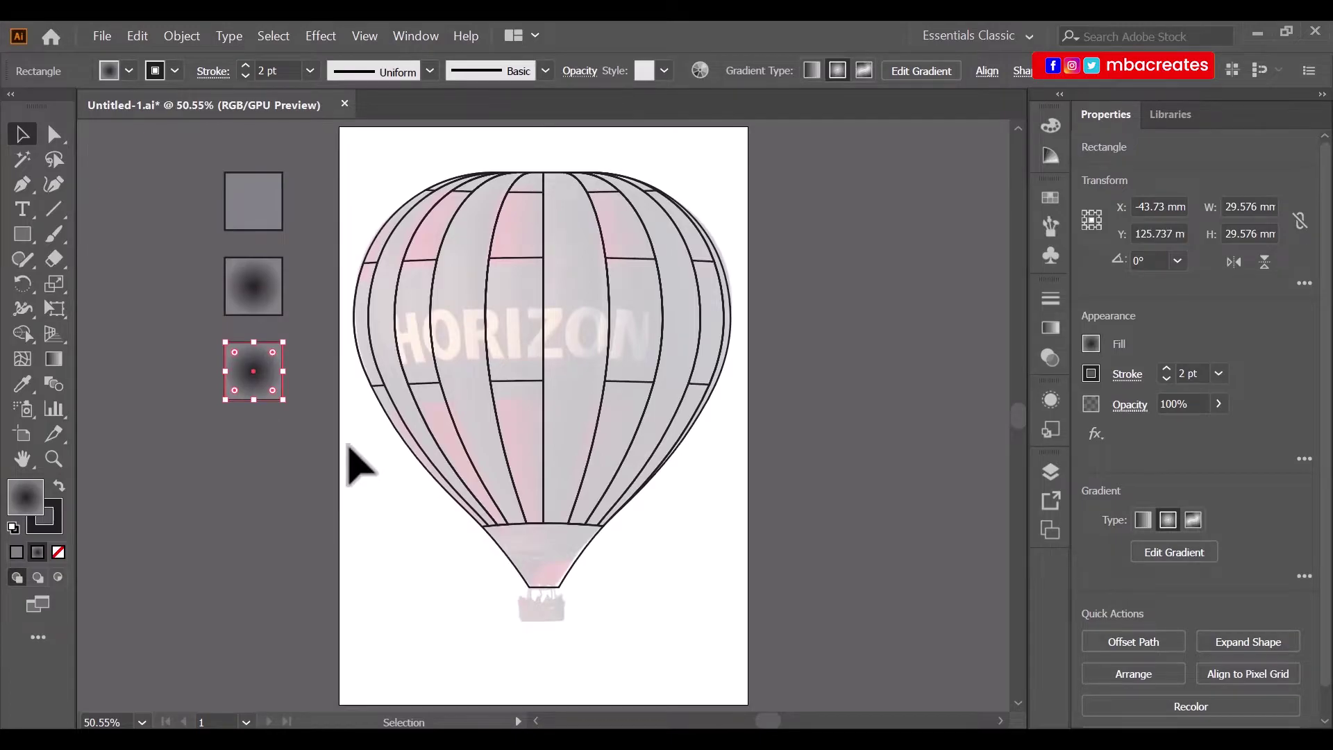
pyautogui.click(1045, 329)
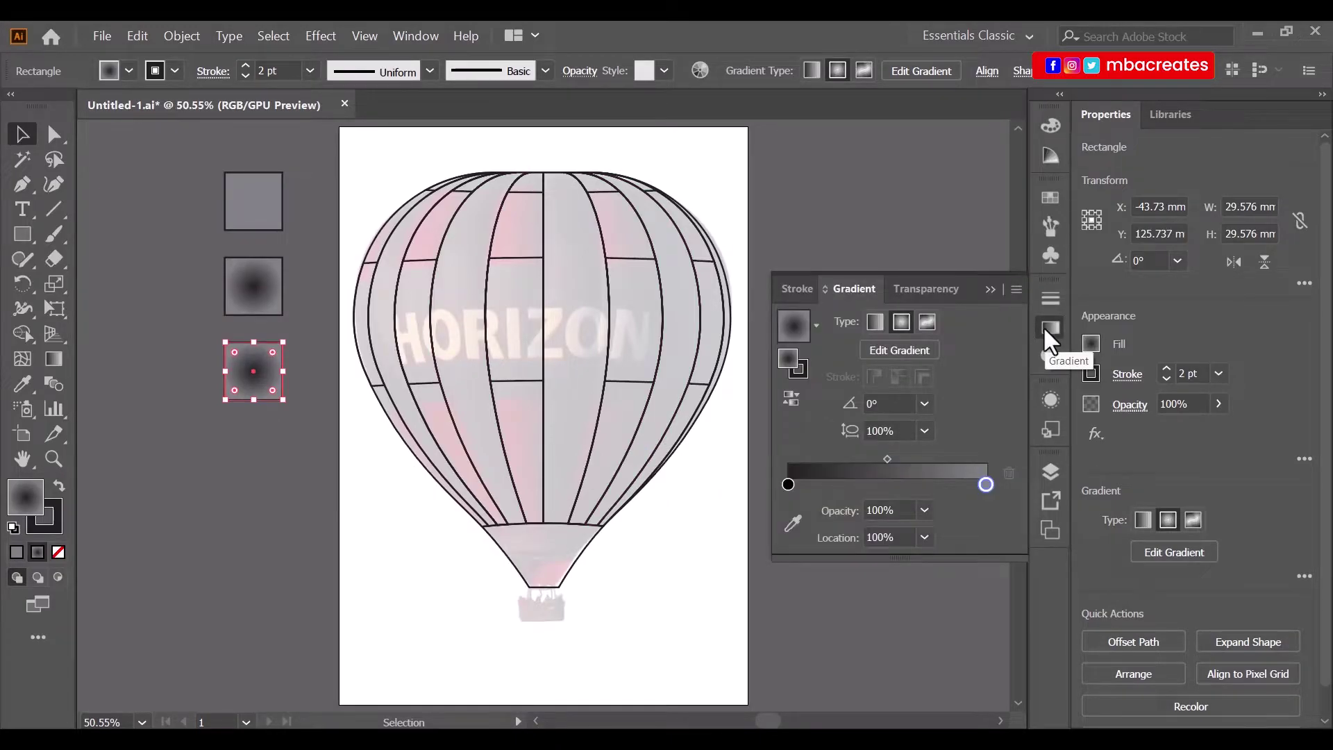
pyautogui.doubleClick(985, 483)
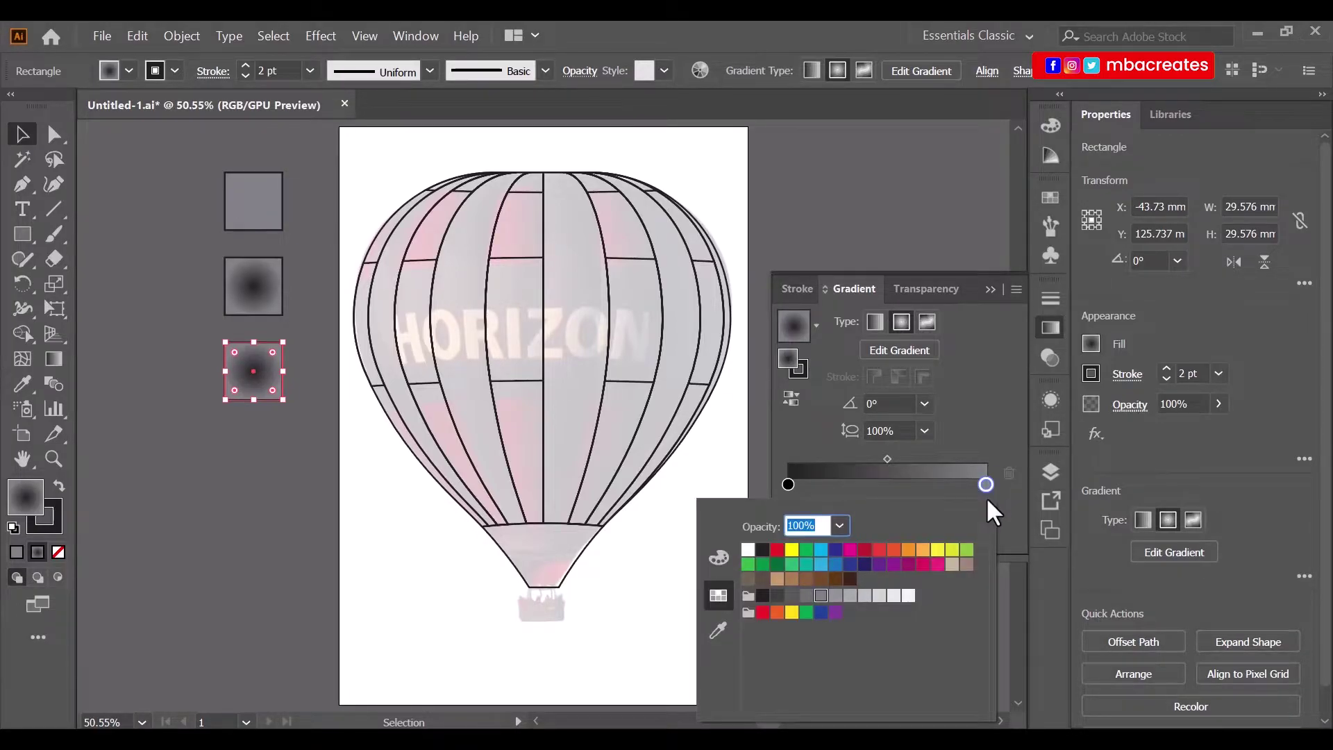
pyautogui.click(864, 550)
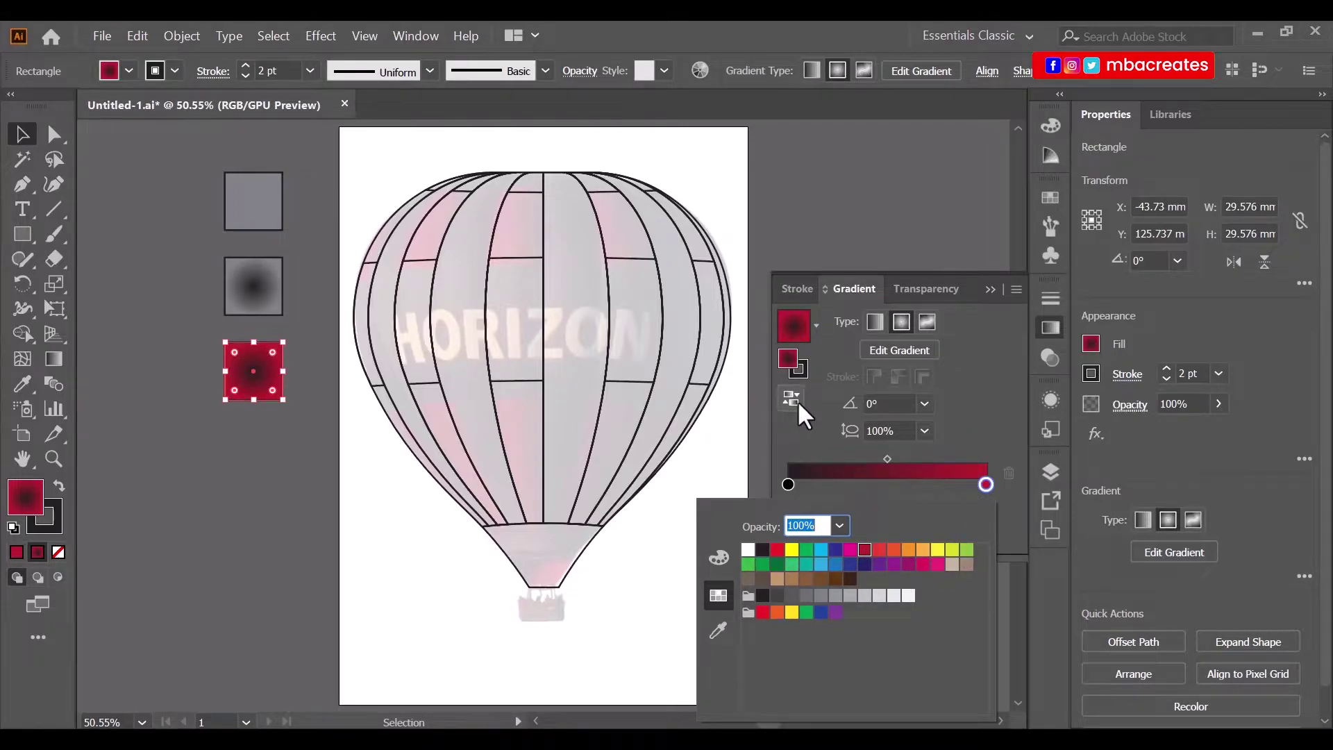
pyautogui.press('Escape')
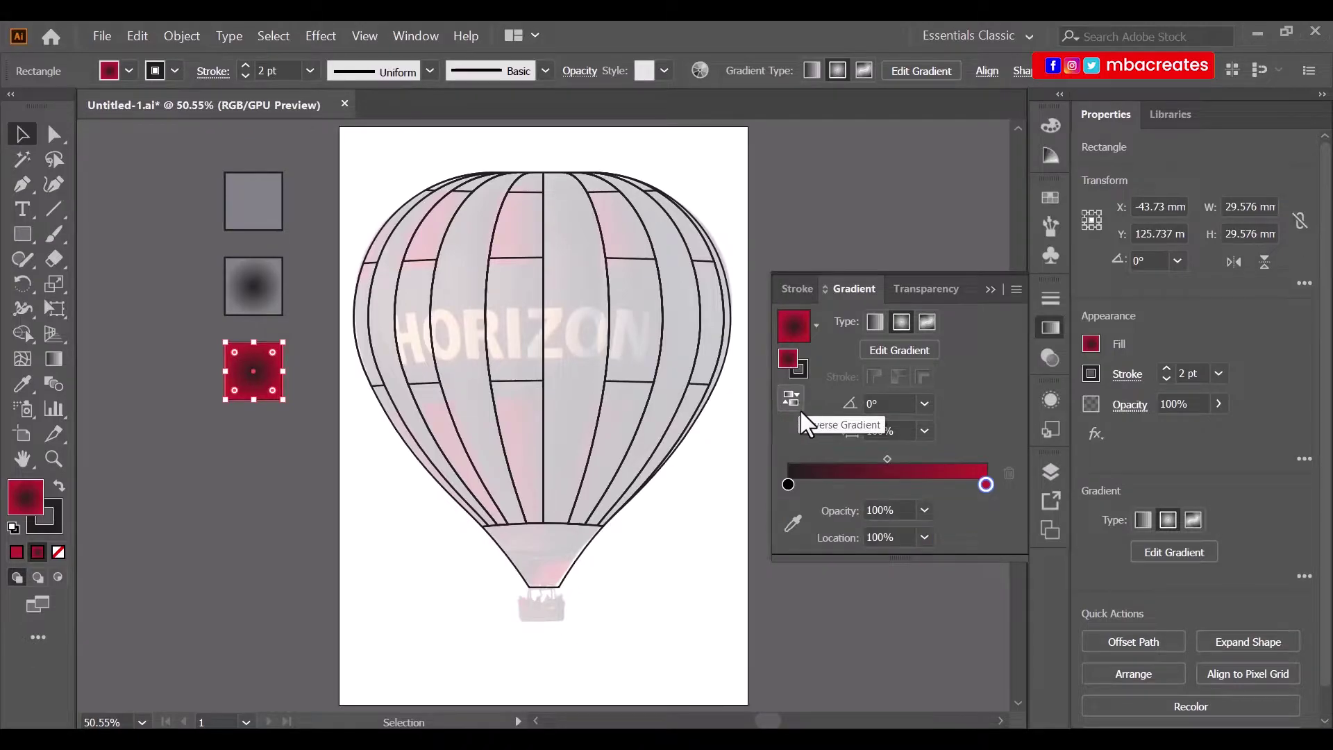
pyautogui.click(783, 401)
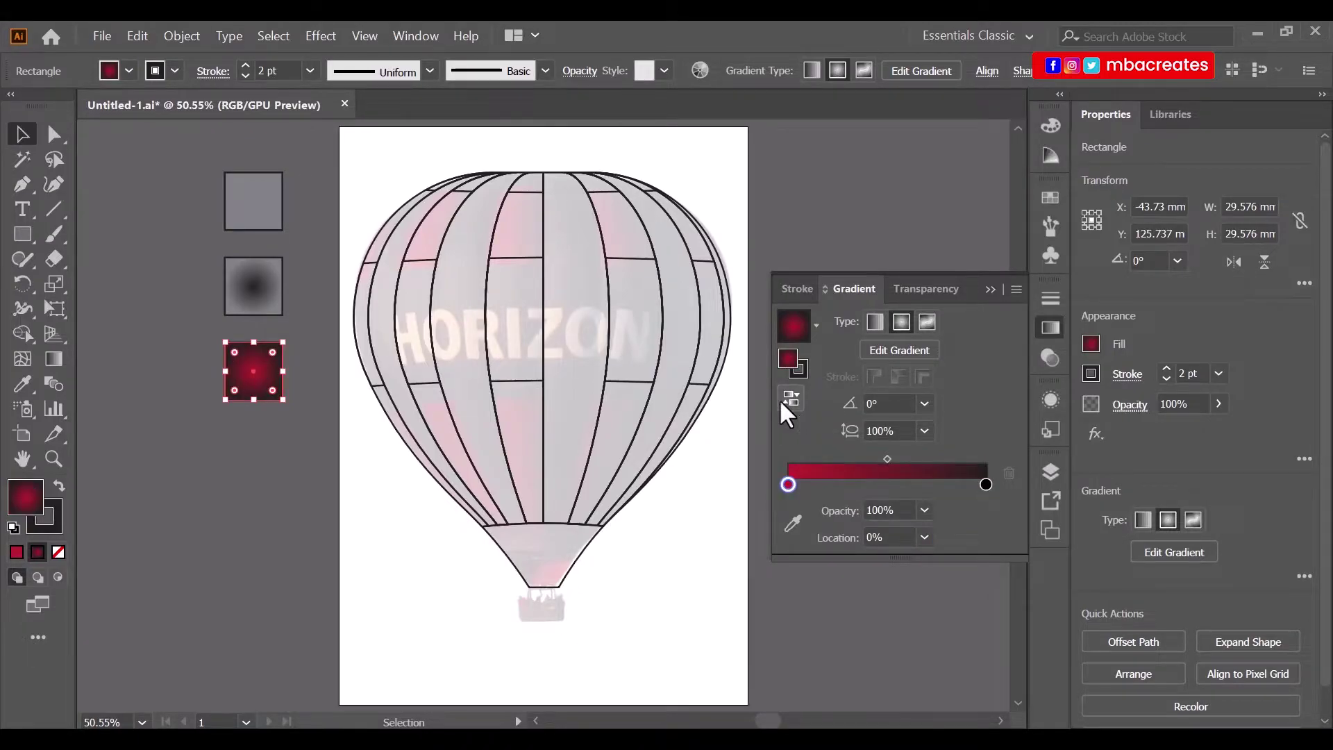
pyautogui.click(991, 289)
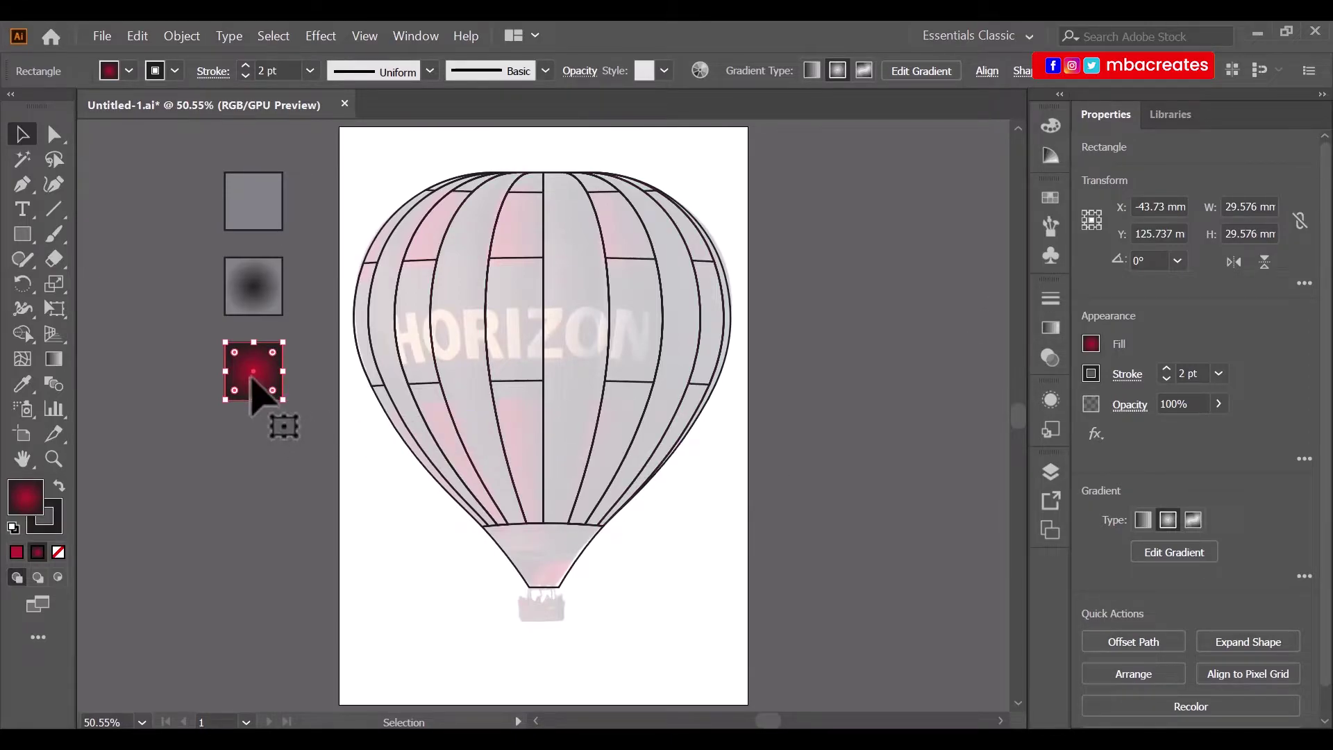
# Copy the crimson radial sample directly below it and change the copy's gradient type to linear.
pyautogui.moveTo(251, 376); pyautogui.dragTo(251, 458)
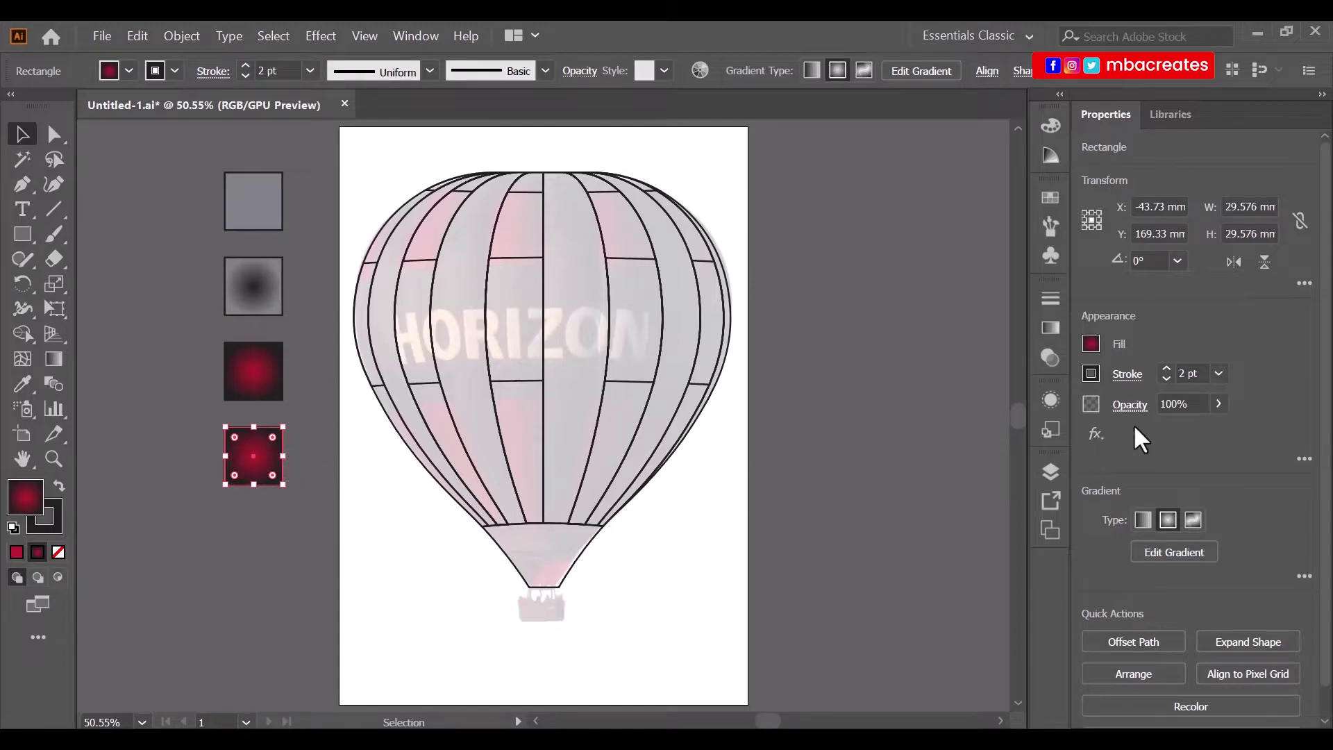
pyautogui.click(1053, 326)
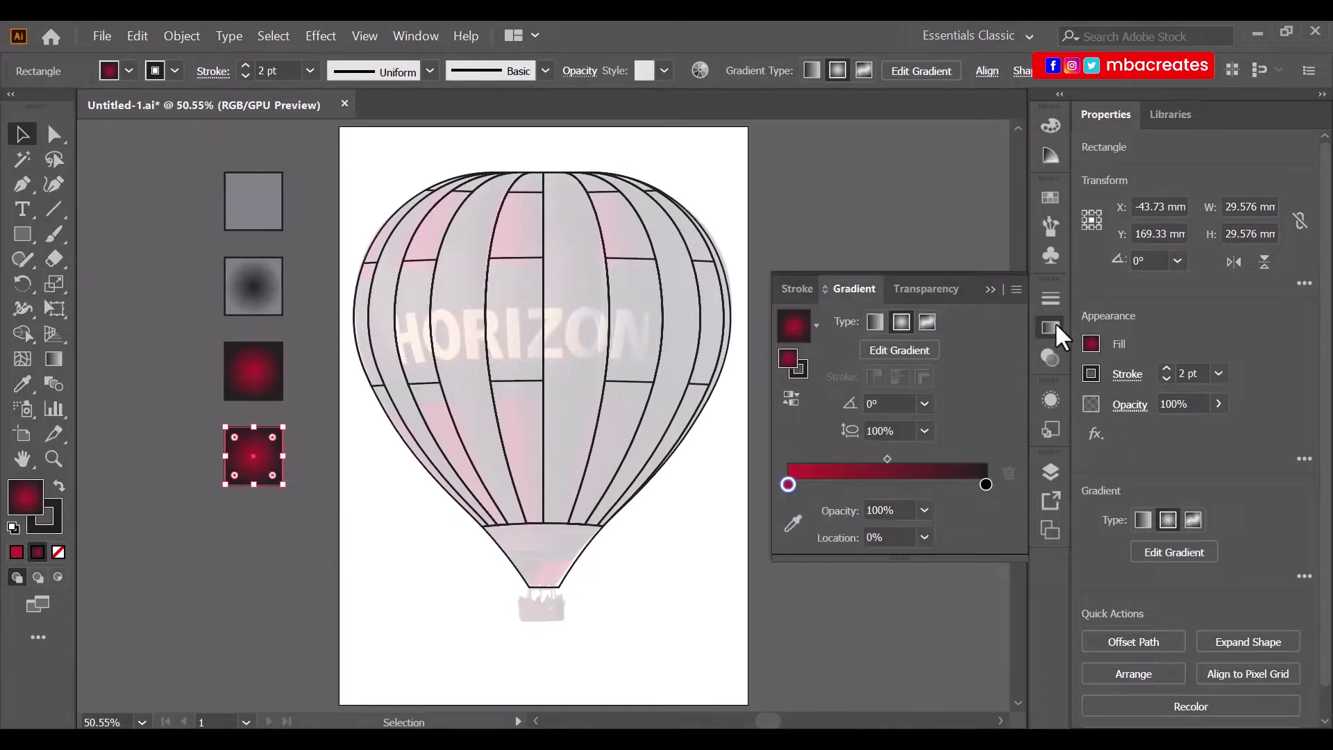
pyautogui.click(877, 319)
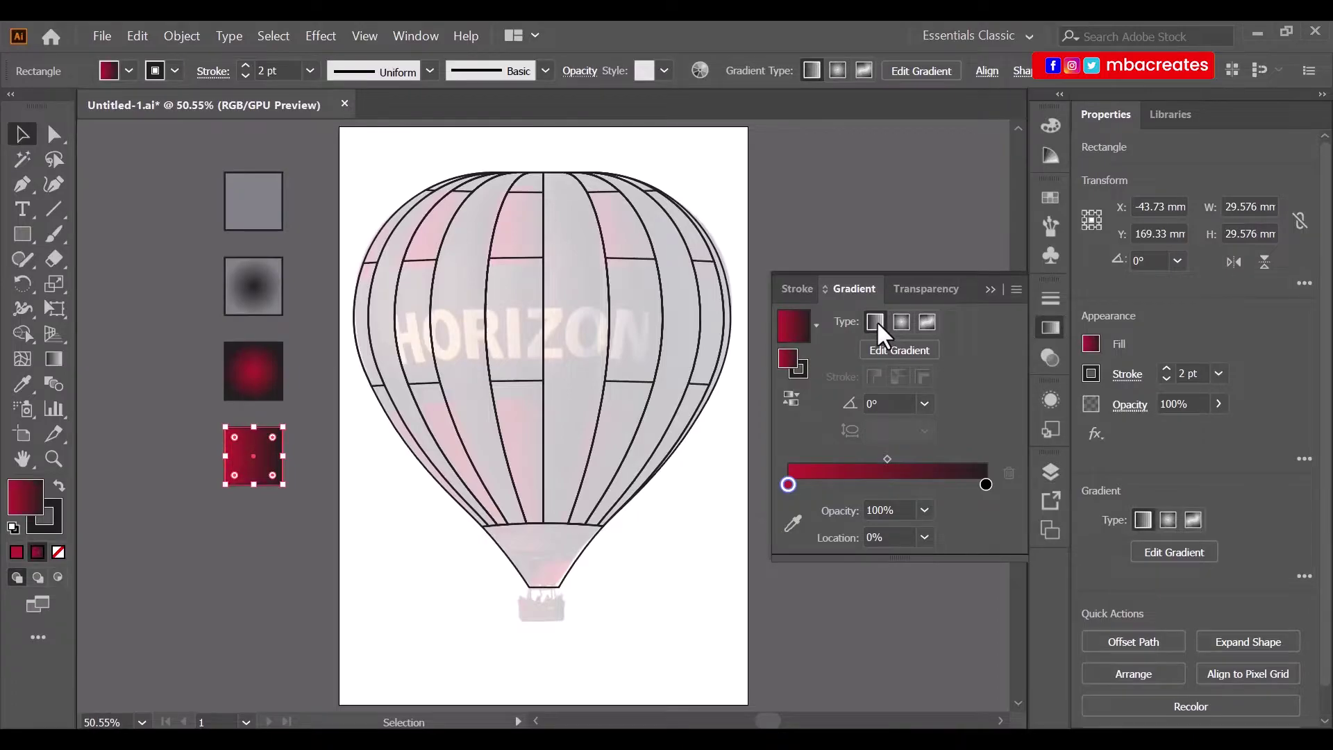
pyautogui.click(997, 290)
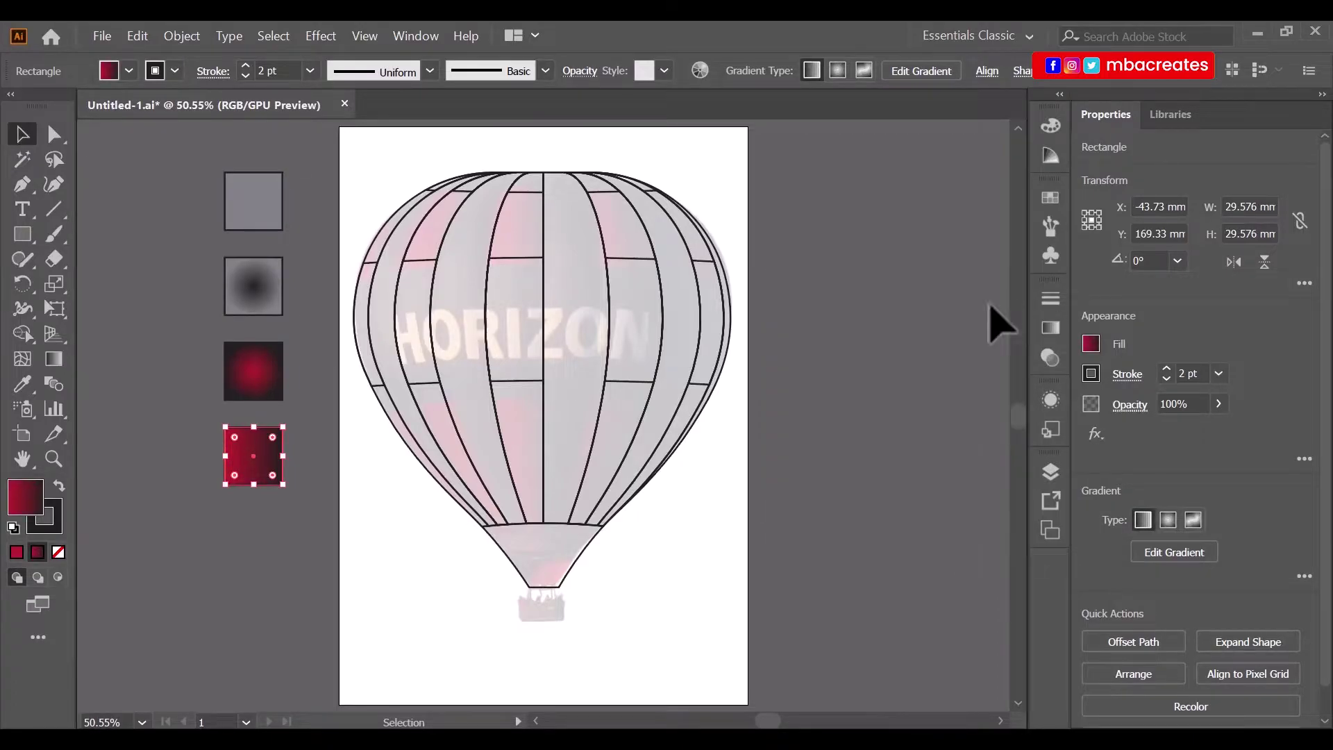
pyautogui.click(291, 553)
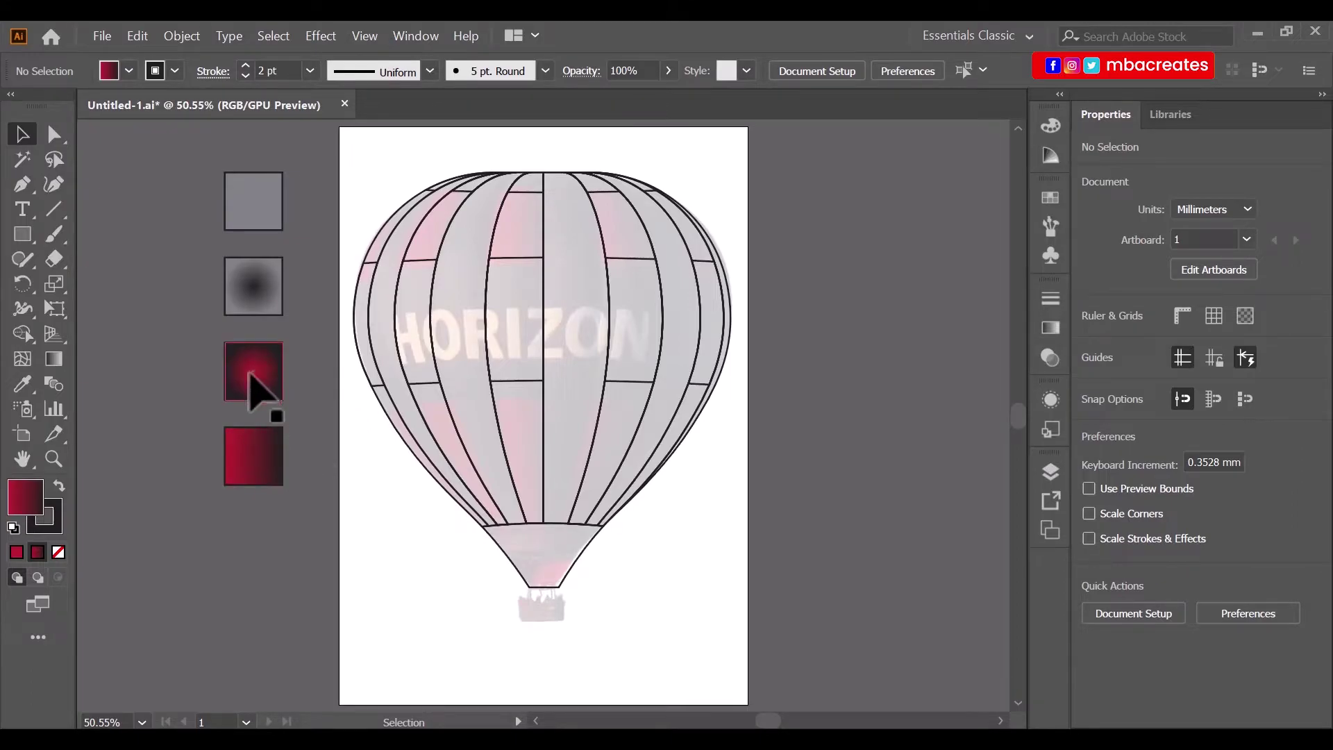
# Place a copy of the crimson radial sample below the linear one and reverse its gradient so black is at the centre.
pyautogui.moveTo(261, 375); pyautogui.dragTo(259, 545)
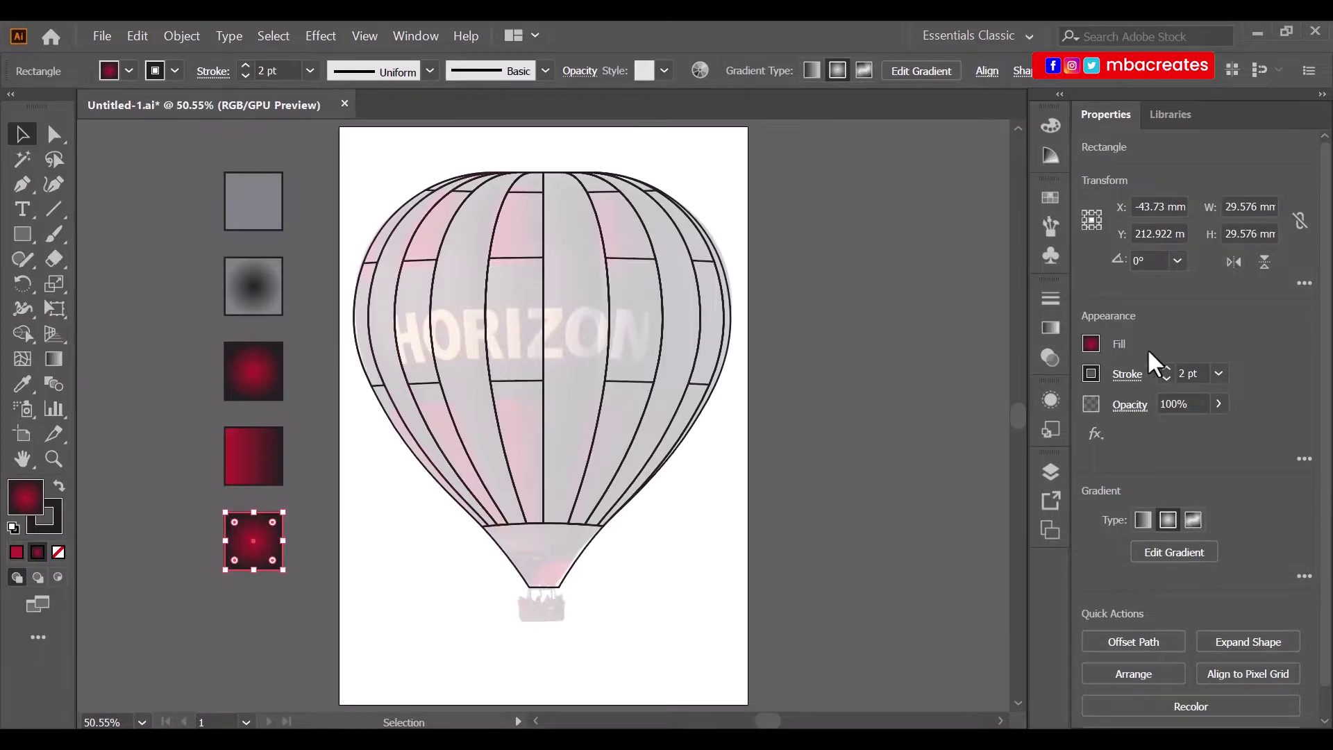
pyautogui.click(1052, 324)
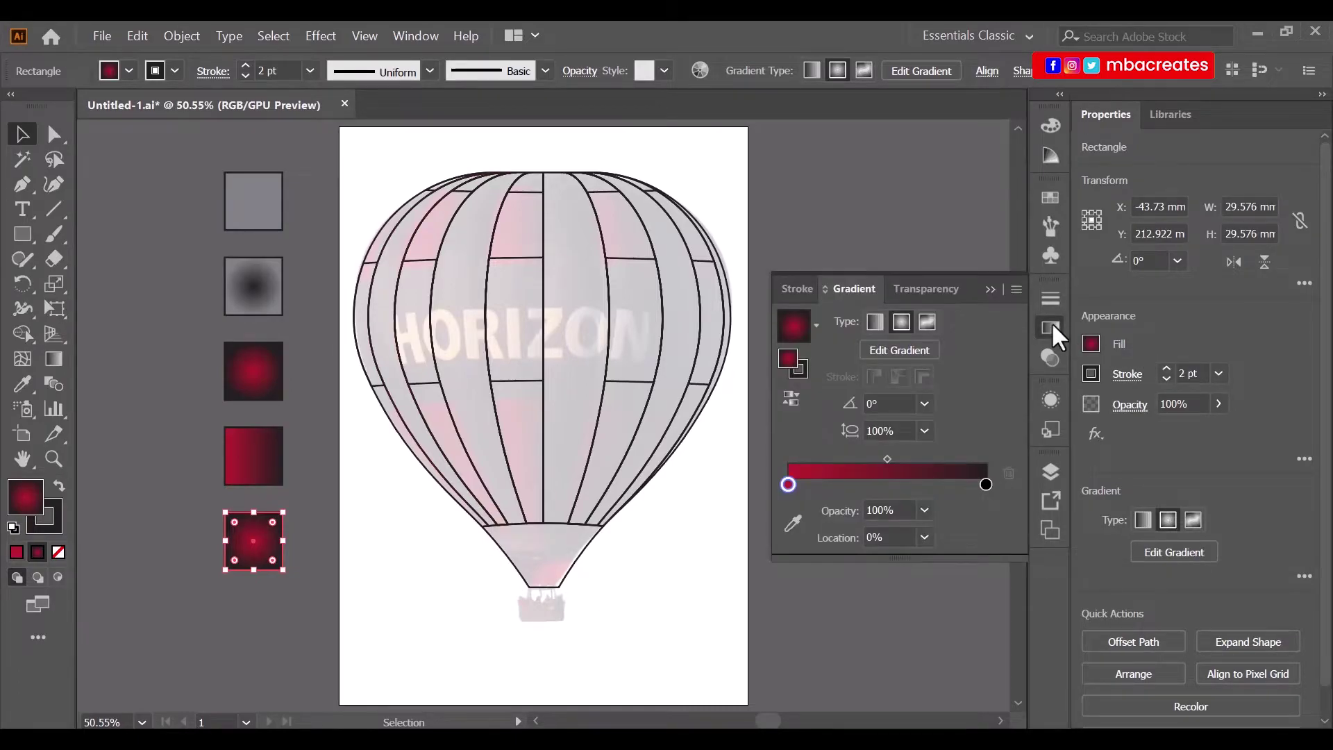
pyautogui.click(795, 400)
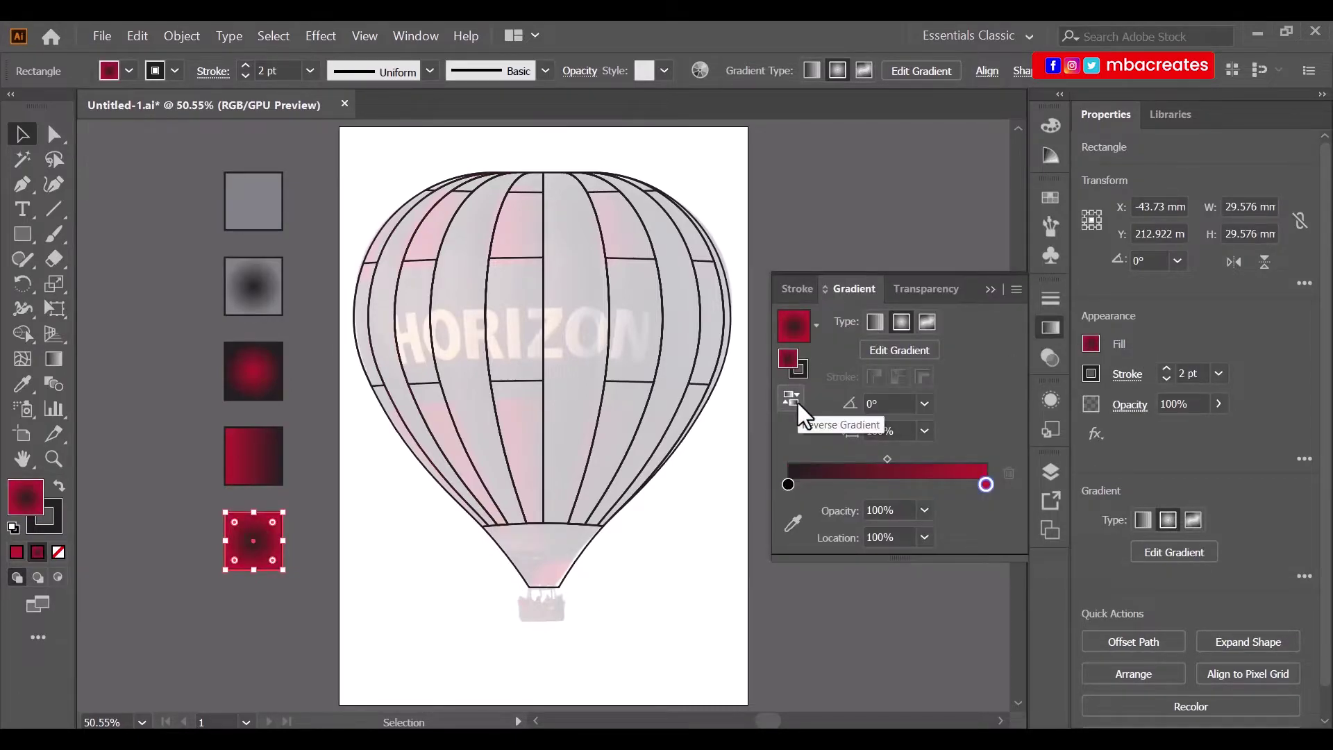
pyautogui.click(992, 288)
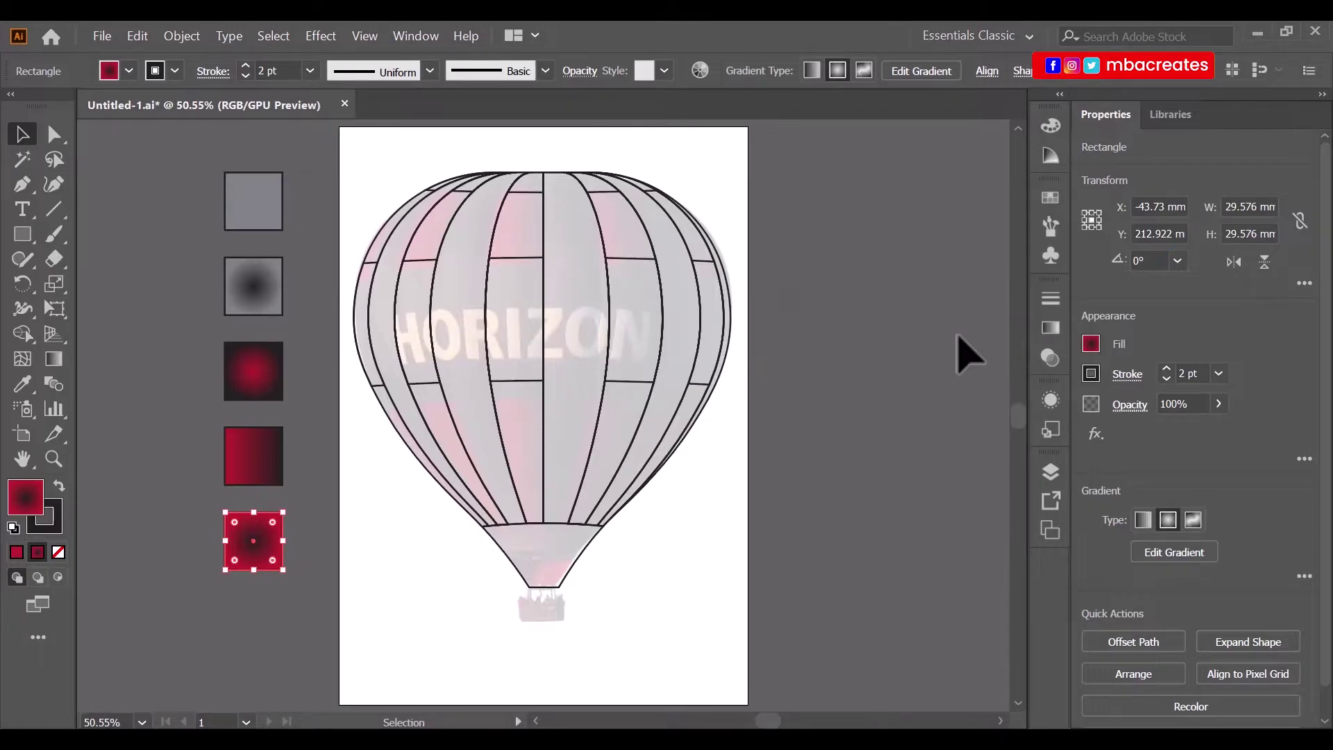
pyautogui.click(941, 357)
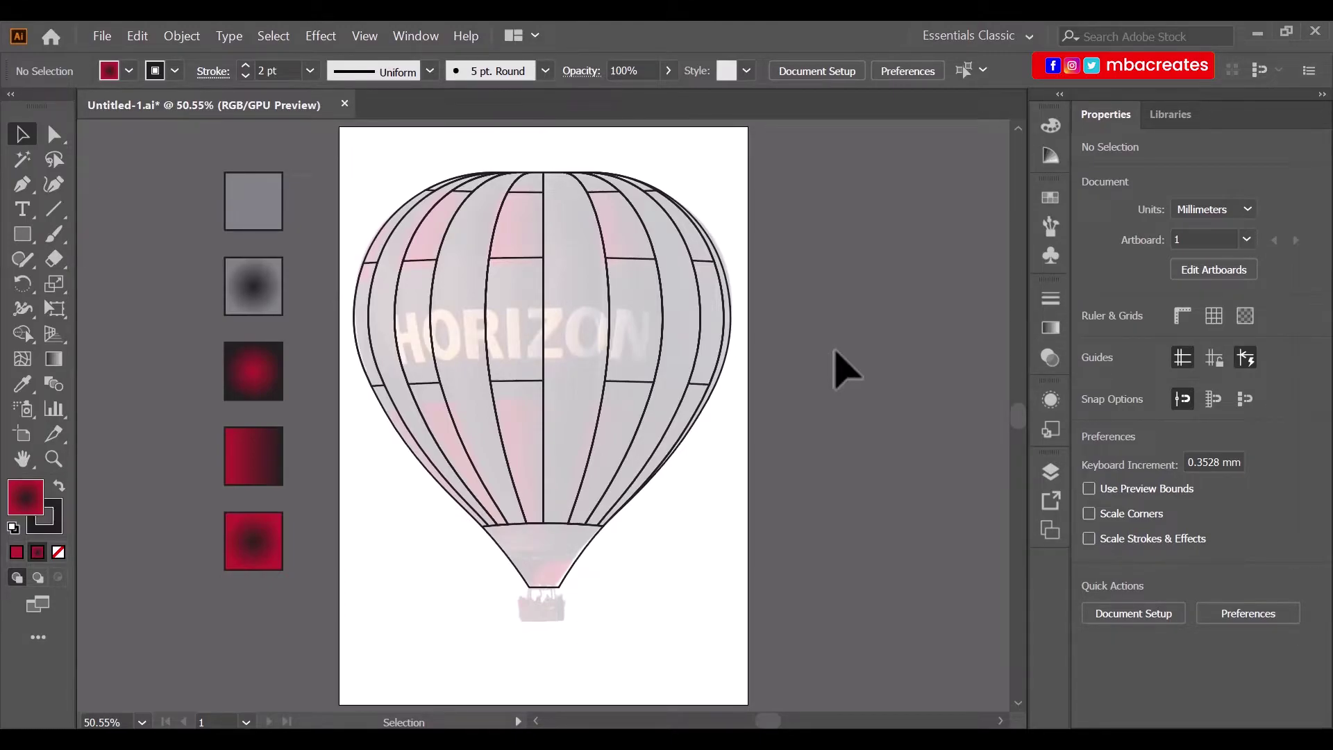
# Use the Curvature tool to bend the top edge of the HORIZON panel just left of the centre line slightly upward into an arc.
pyautogui.scroll(1, 854, 333)
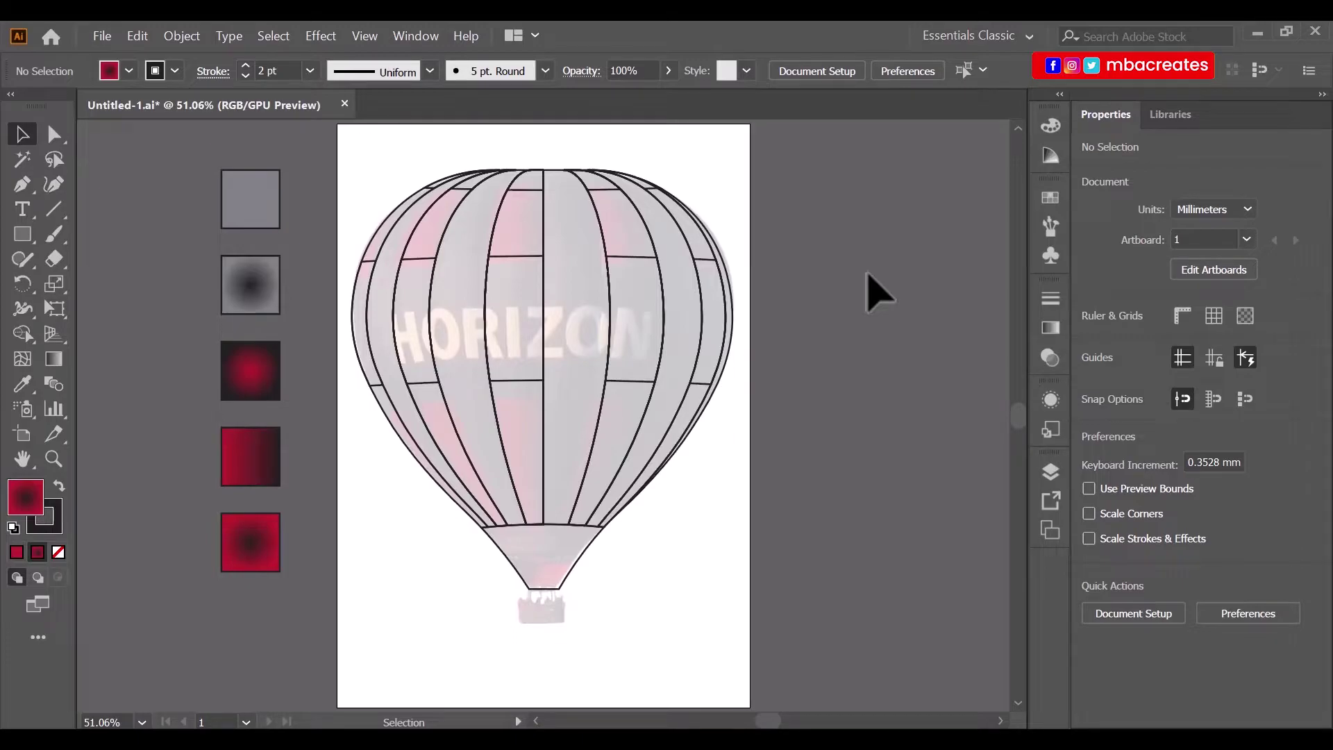
pyautogui.click(54, 186)
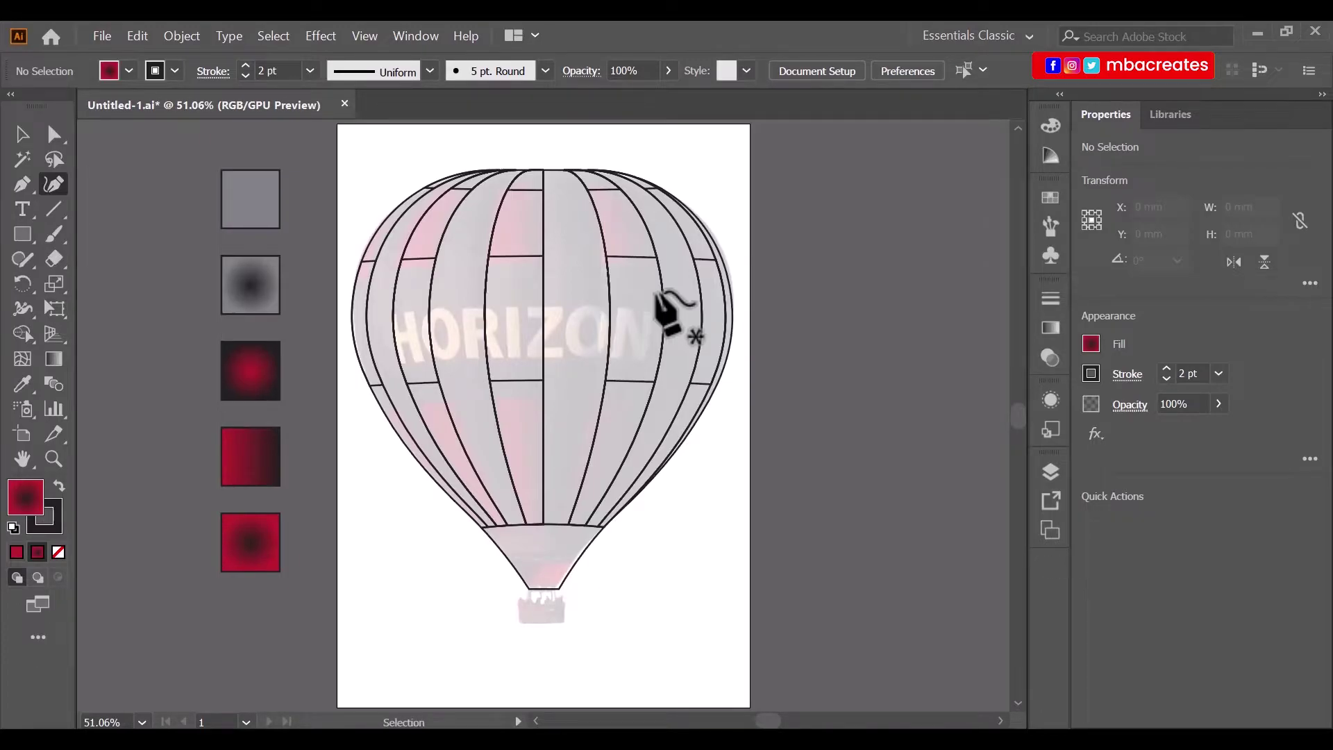
pyautogui.hotkey('ctrl', '=')
pyautogui.hotkey('ctrl', '=')
pyautogui.hotkey('ctrl', '=')
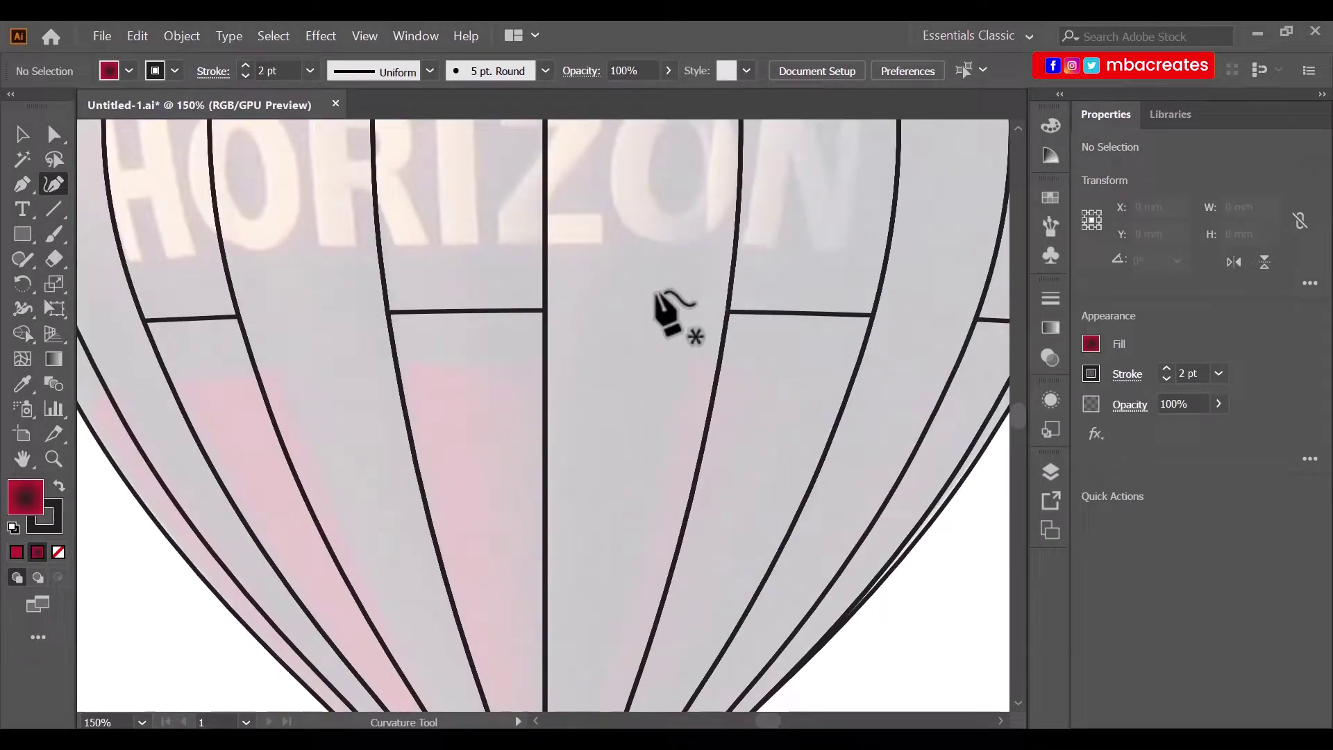
pyautogui.scroll(5, 464, 358)
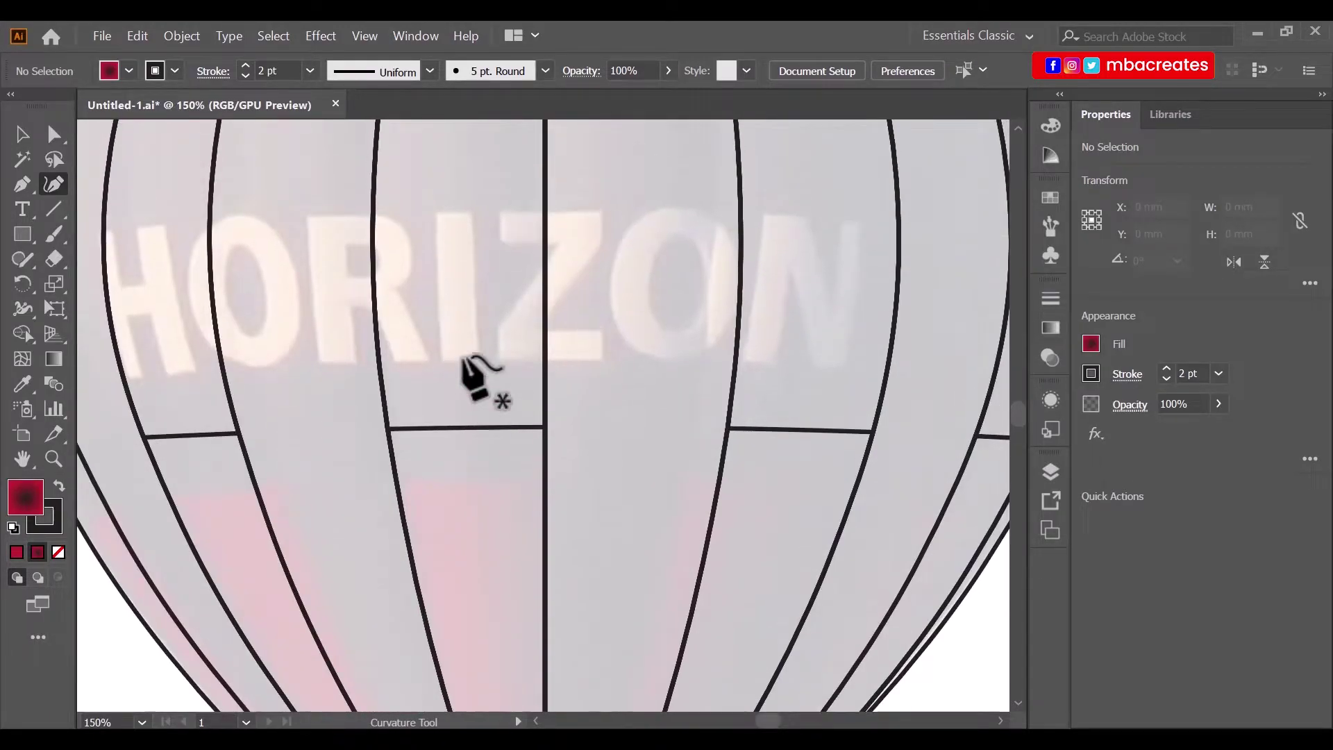
pyautogui.scroll(4, 464, 357)
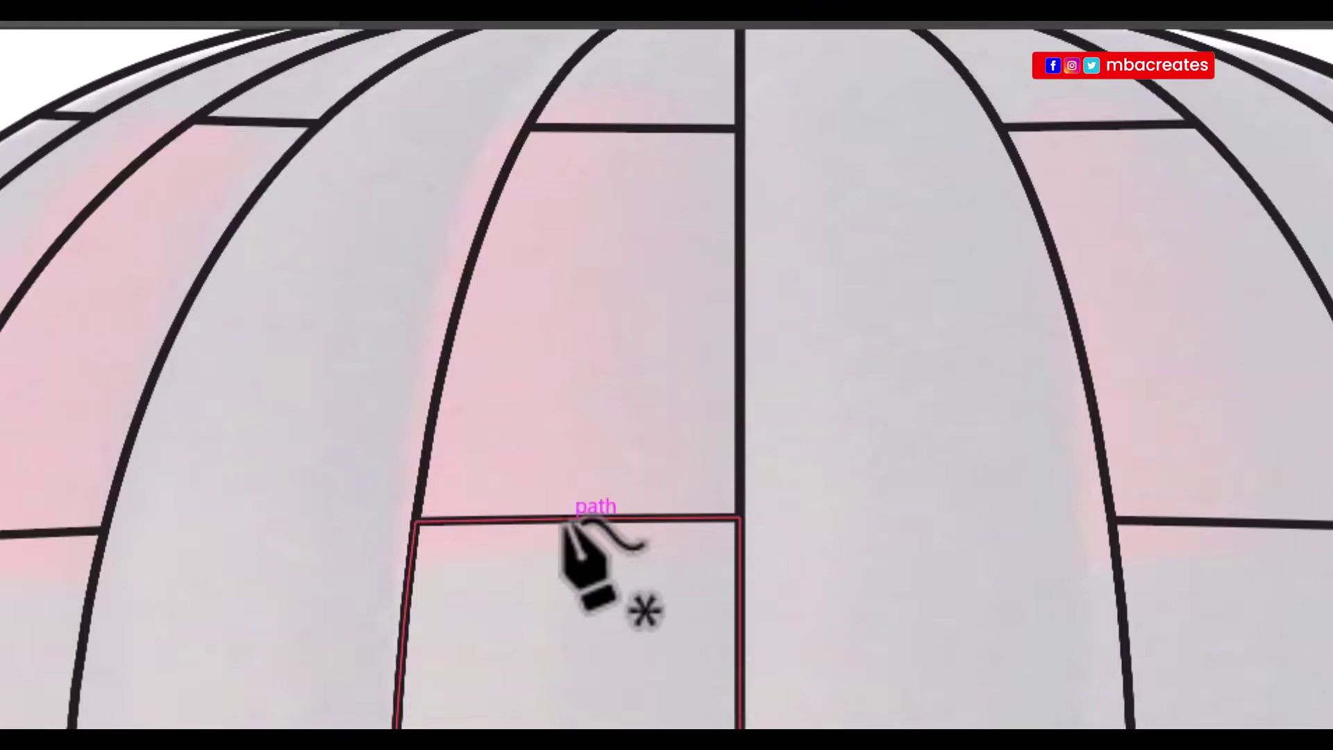
pyautogui.click(578, 519)
pyautogui.press('v')
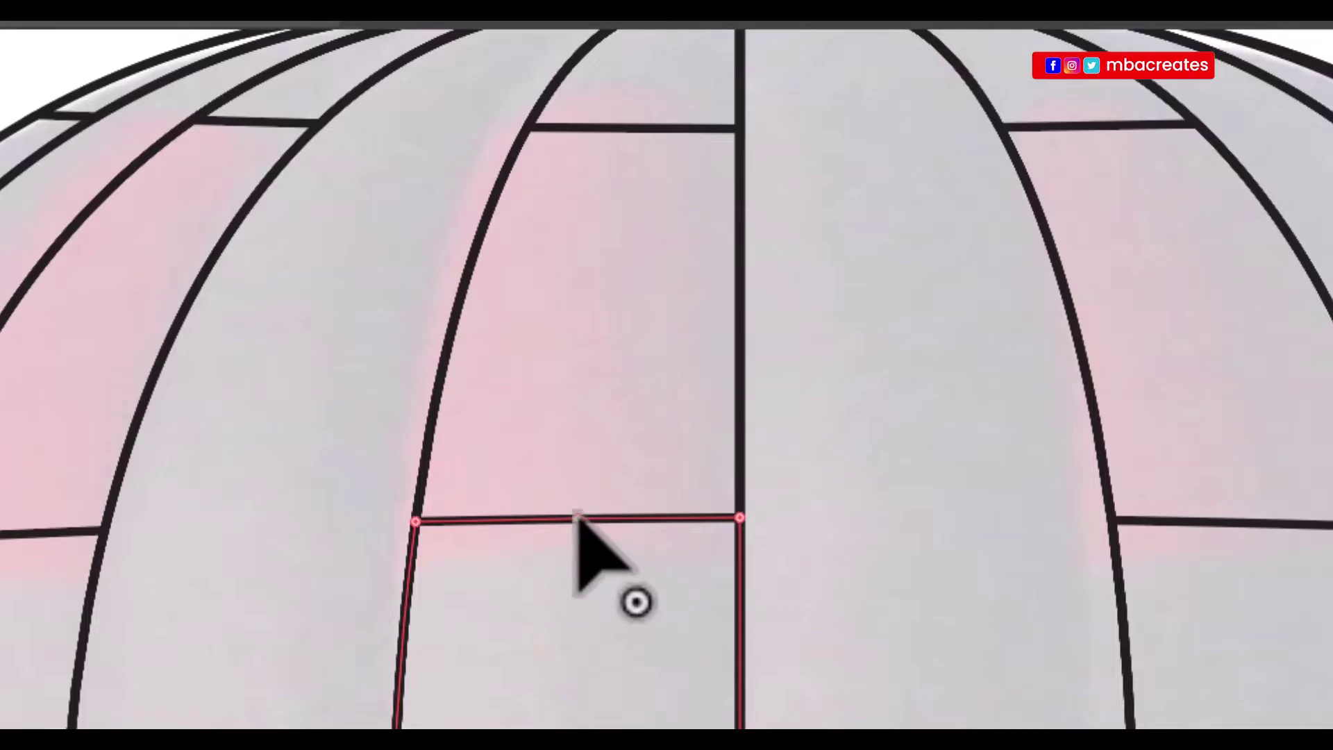
pyautogui.moveTo(577, 519)
pyautogui.mouseDown()
pyautogui.moveTo(581, 491)
pyautogui.moveTo(582, 505)
pyautogui.mouseUp()
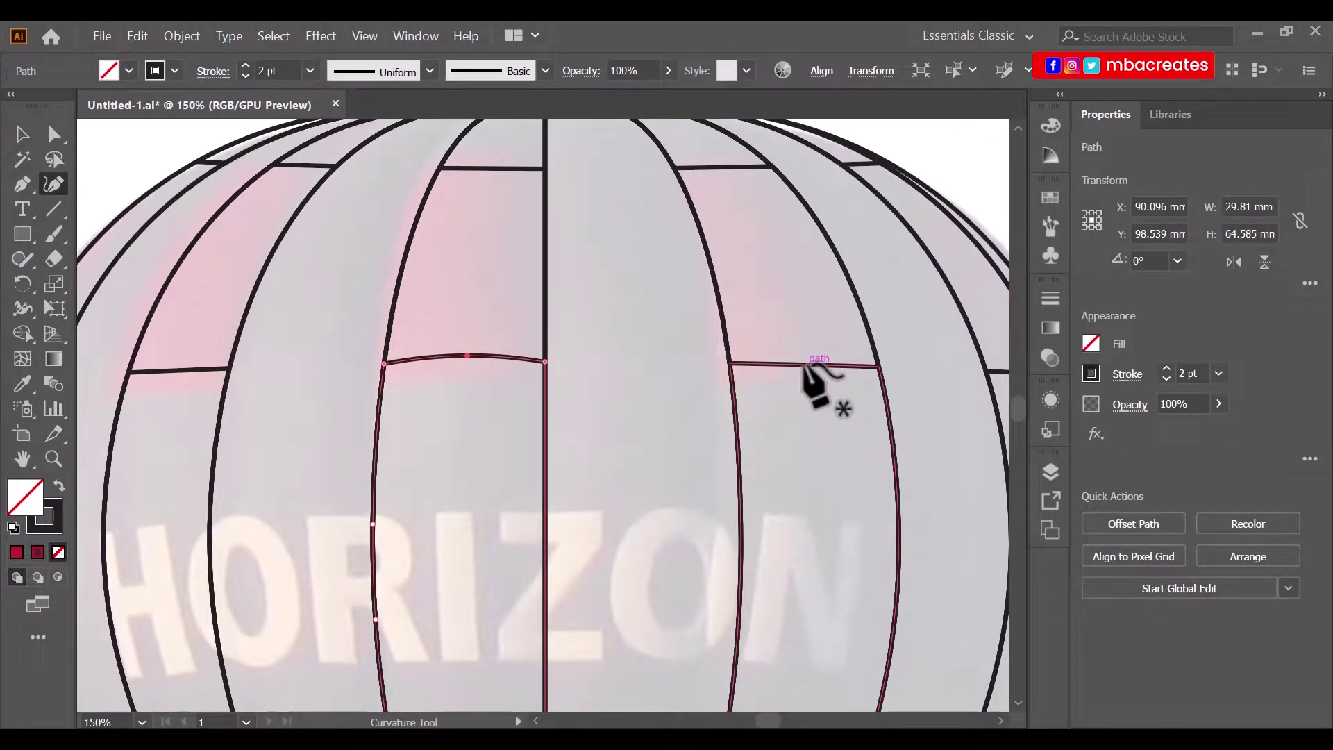
# Use the Curvature tool to bend the top edges of the panel over the N and the narrow panel farther right upward into shallow arcs.
pyautogui.click(805, 366)
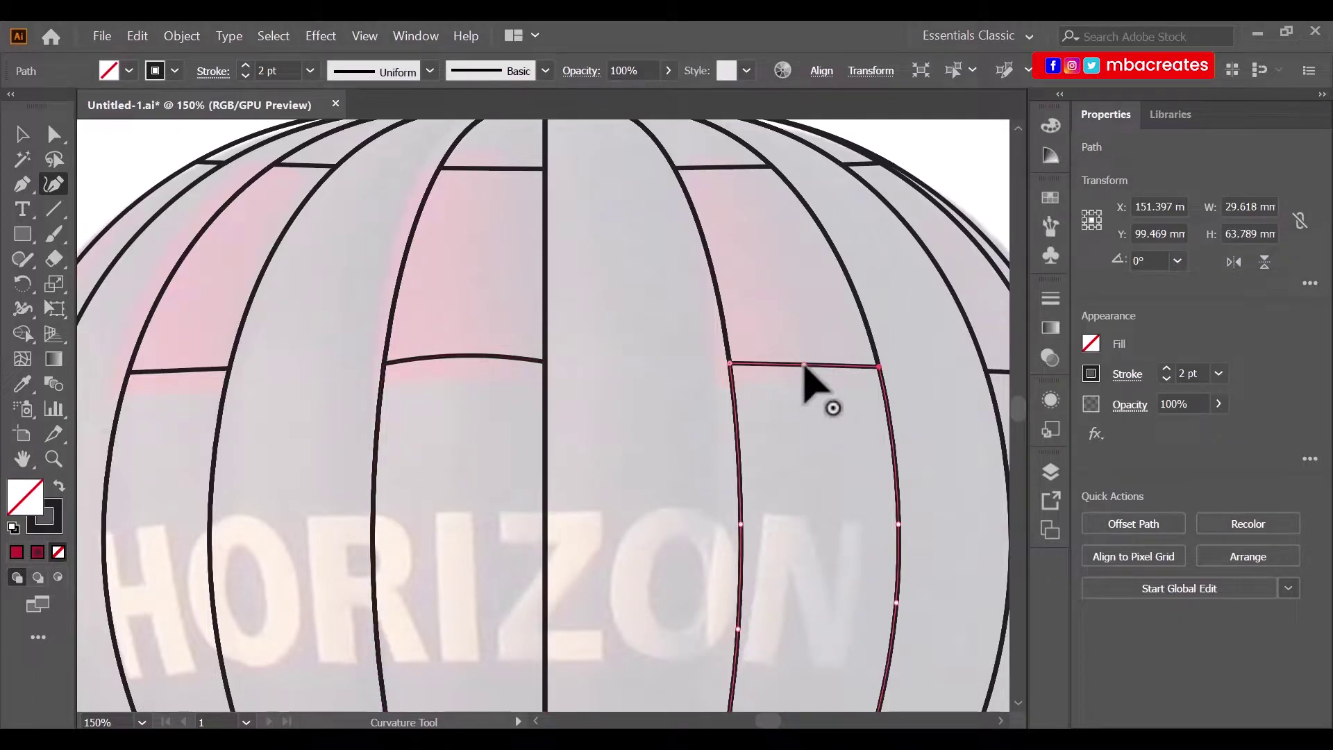
pyautogui.moveTo(805, 366); pyautogui.dragTo(804, 354)
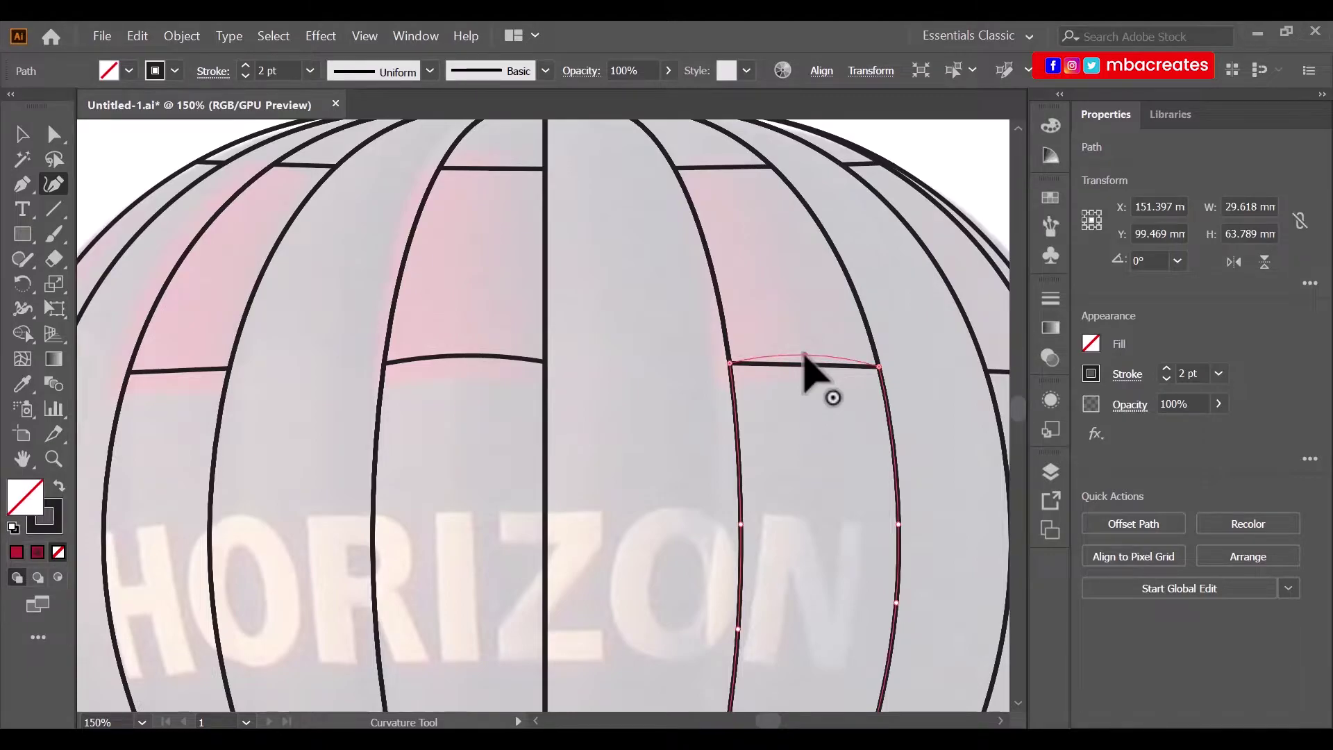
pyautogui.moveTo(803, 354); pyautogui.dragTo(803, 355)
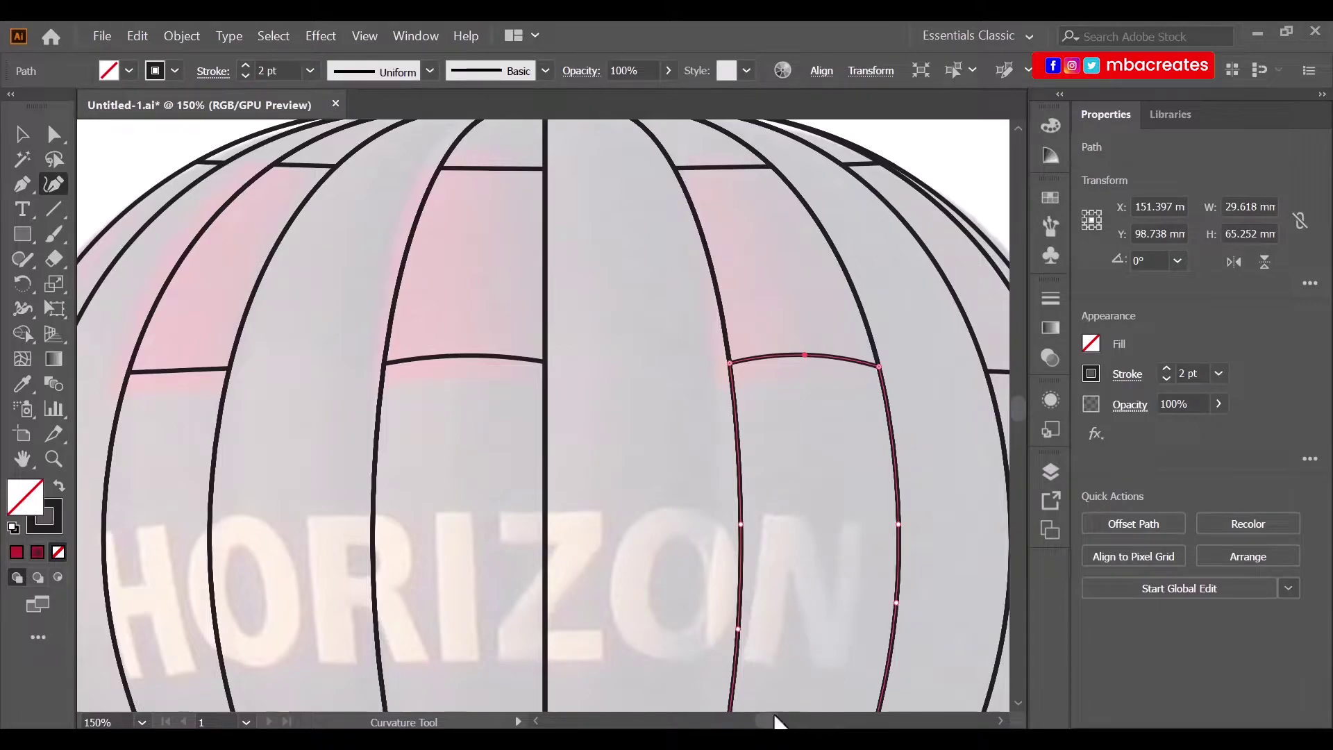
pyautogui.moveTo(767, 722); pyautogui.dragTo(770, 723)
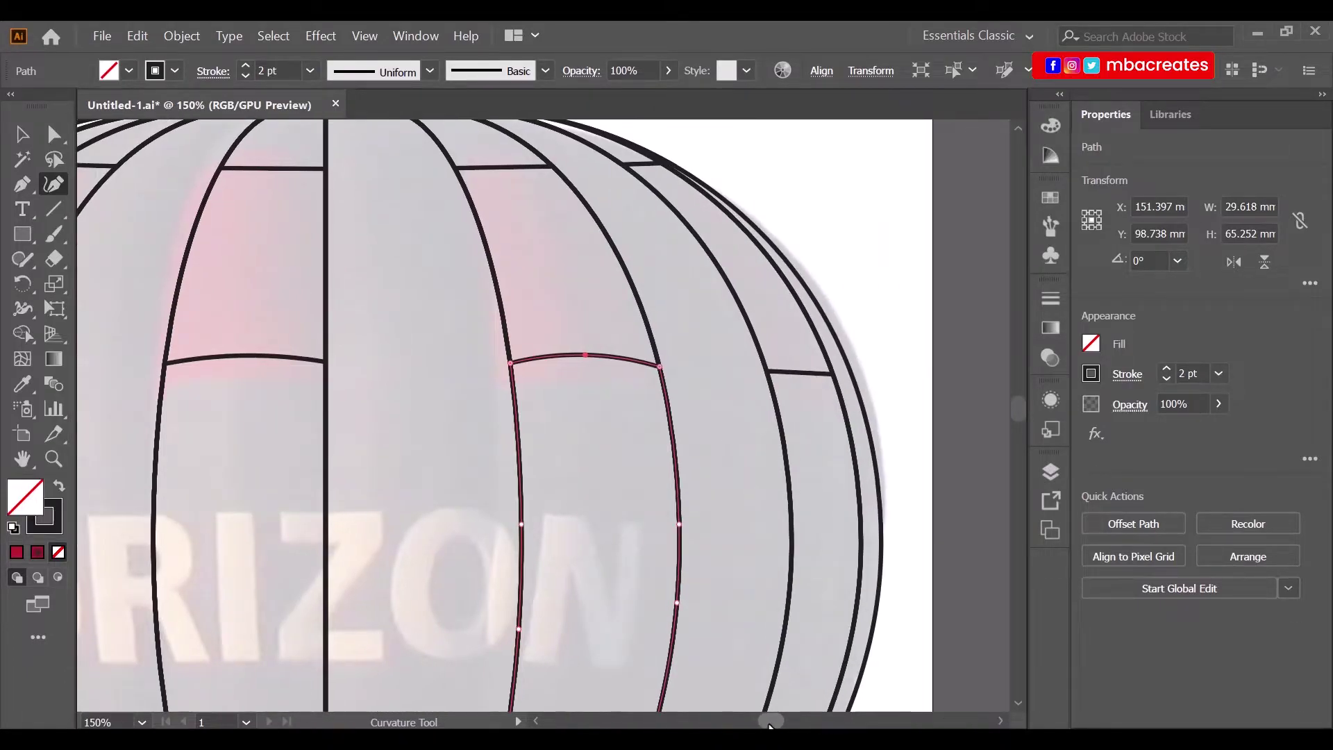
pyautogui.click(801, 373)
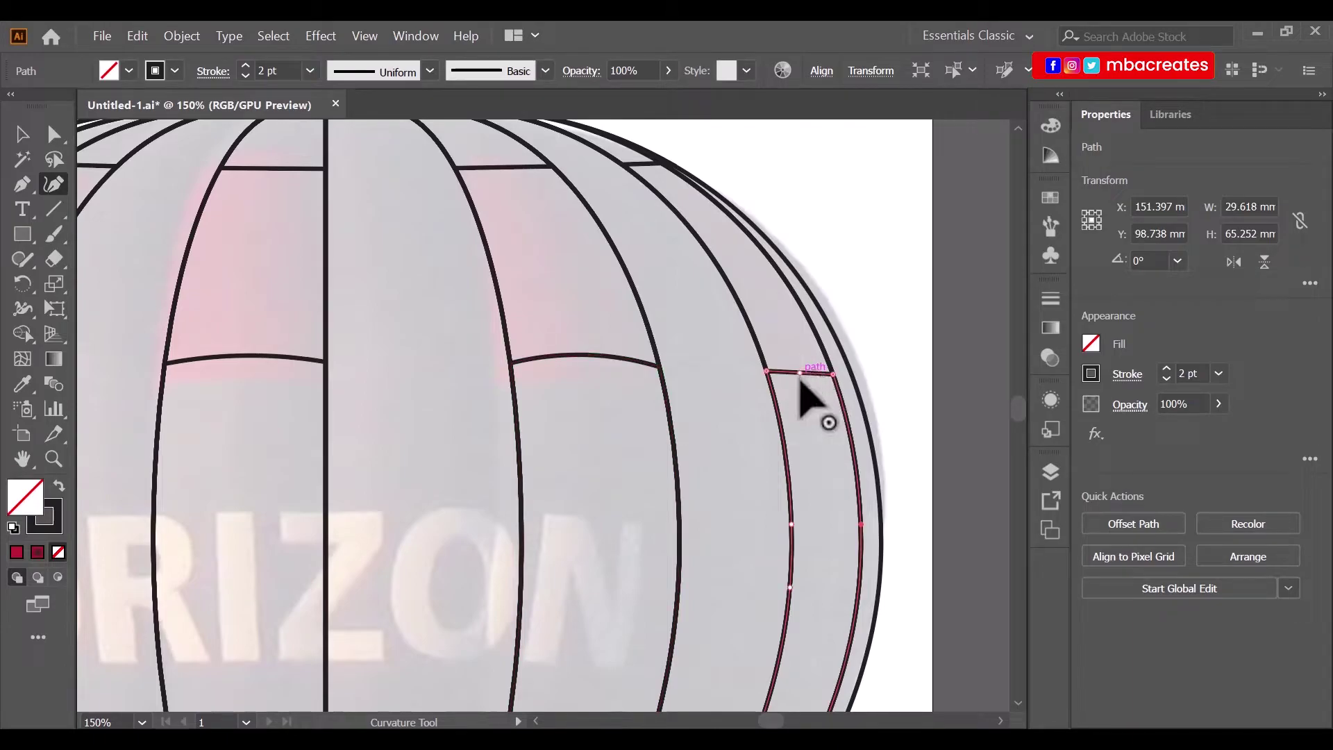
# Bend the top edge of the panel over the H slightly upward and its bottom edge slightly downward with the Curvature tool.
pyautogui.moveTo(795, 719); pyautogui.dragTo(752, 610)
pyautogui.click(731, 373)
pyautogui.moveTo(730, 373); pyautogui.dragTo(732, 364)
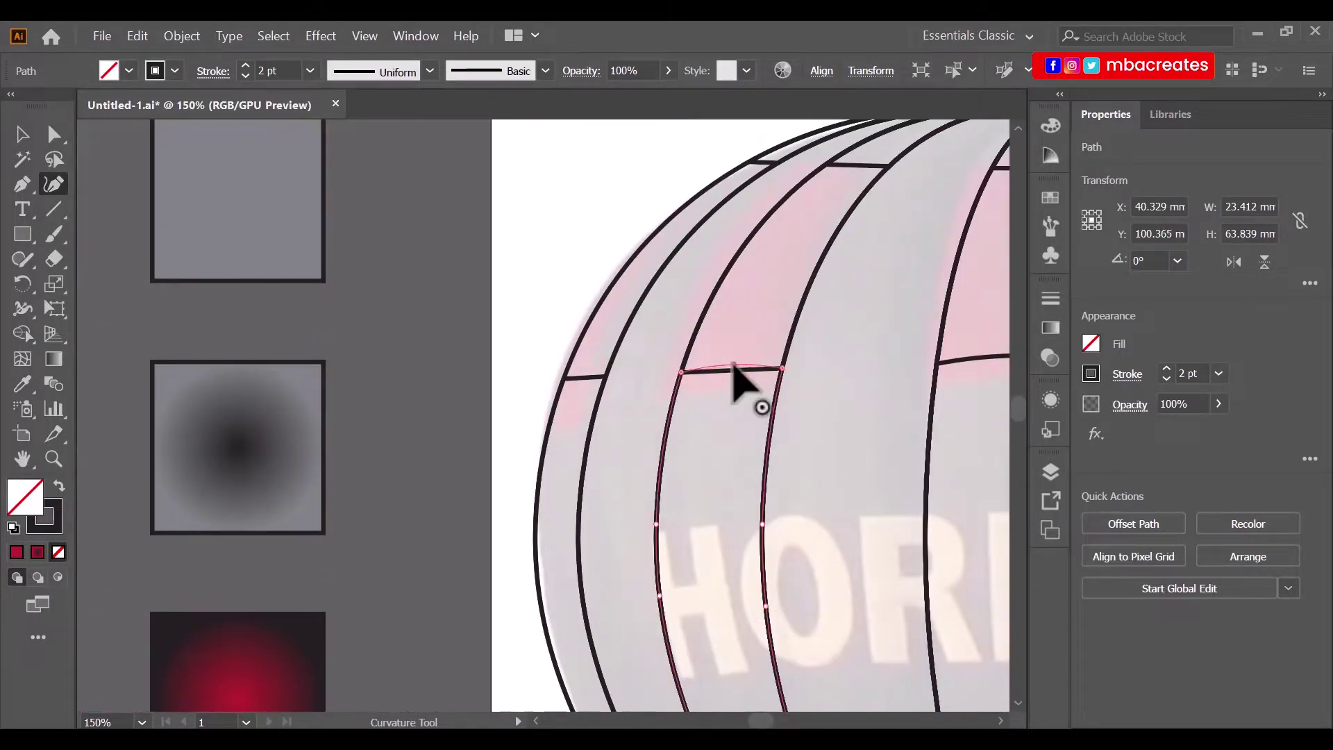
pyautogui.scroll(-5, 660, 347)
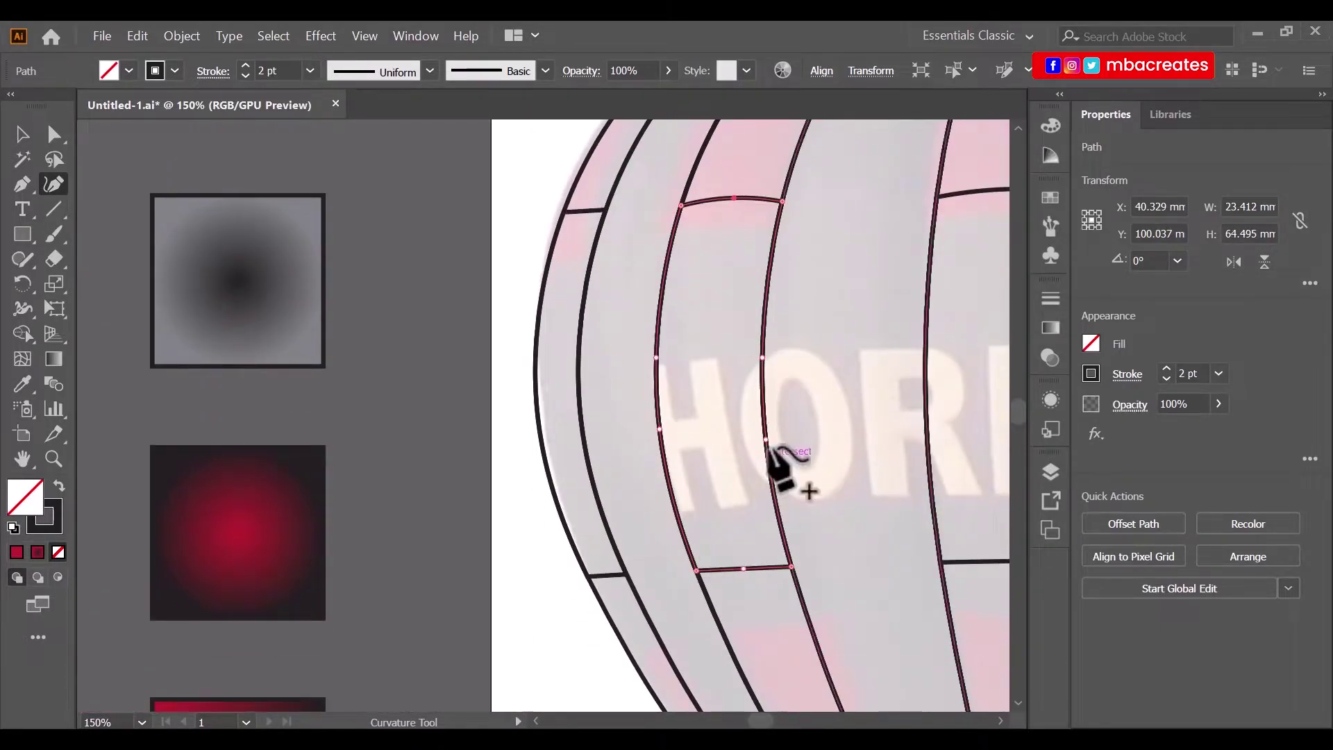
pyautogui.scroll(-2, 759, 511)
pyautogui.click(743, 486)
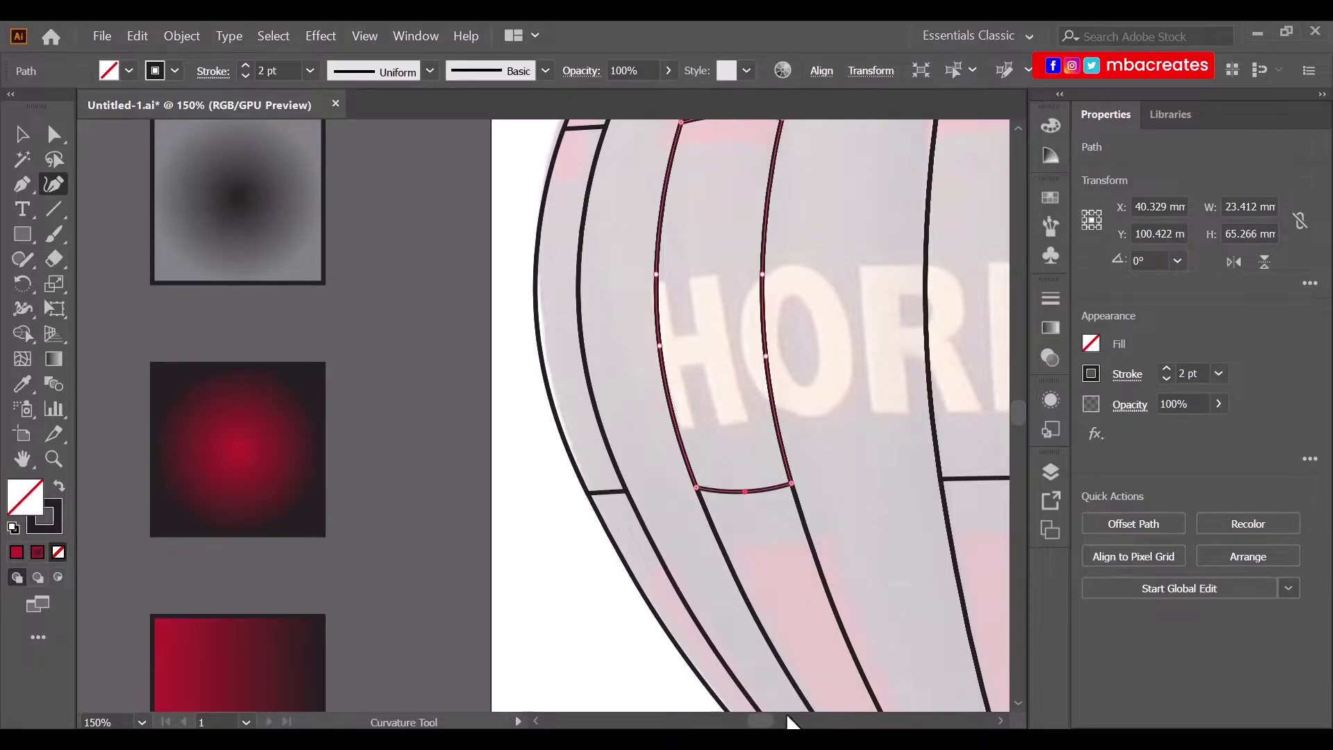
# Bend the bottom edges of the panels left of the centre line, under the N and at the far right slightly downward.
pyautogui.click(798, 720)
pyautogui.click(470, 479)
pyautogui.click(468, 482)
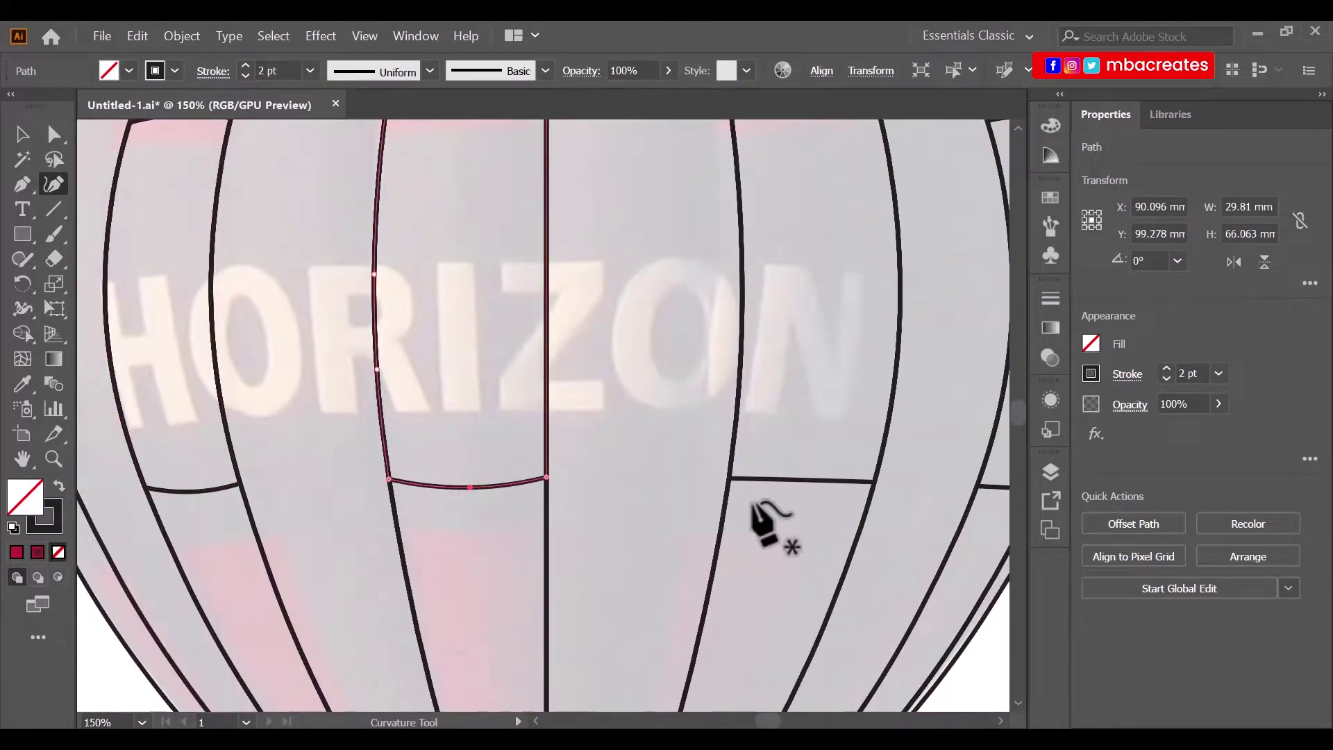
pyautogui.click(770, 719)
pyautogui.click(470, 478)
pyautogui.click(472, 485)
pyautogui.click(678, 490)
pyautogui.click(677, 492)
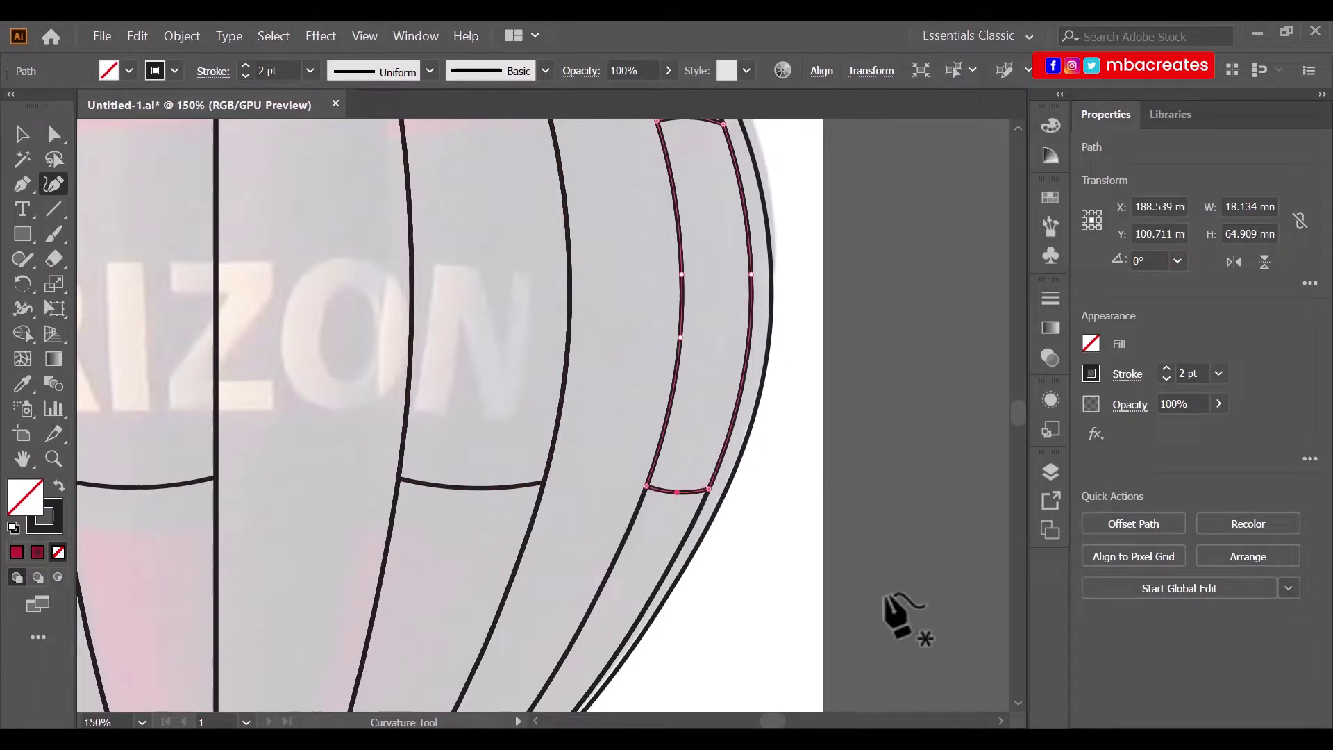
# Arch the short crown edges of the panel right of centre, the panel left of centre and the next crown panel to the left.
pyautogui.scroll(5, 1017, 398)
pyautogui.click(395, 529)
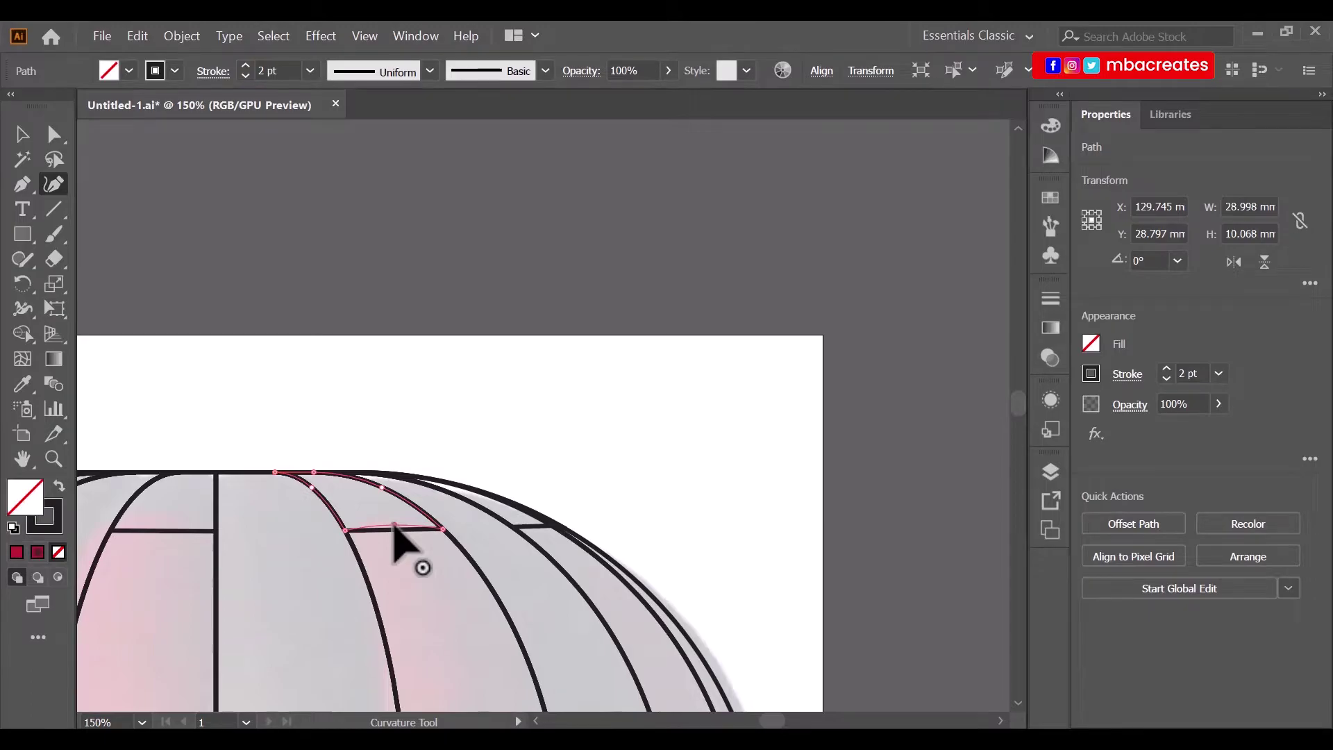
pyautogui.hscroll(-3, 764, 719)
pyautogui.click(607, 528)
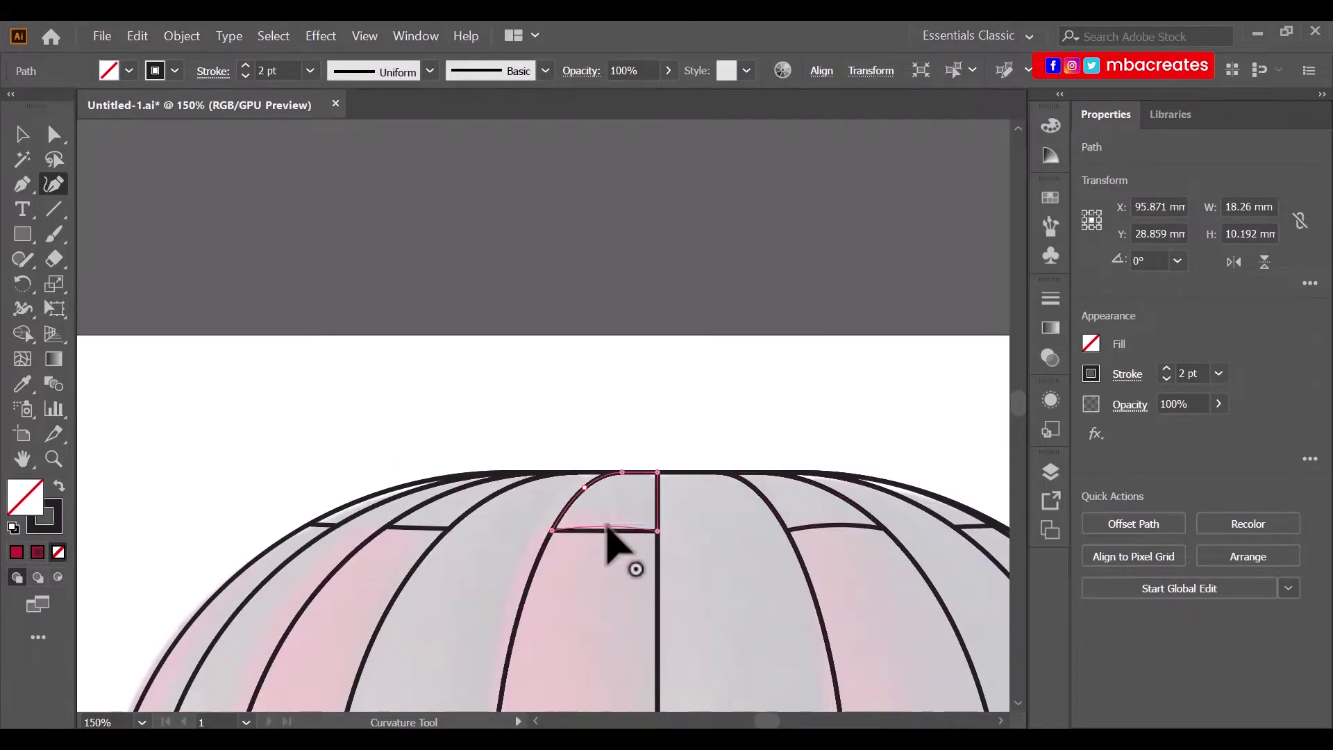
pyautogui.click(422, 530)
pyautogui.scroll(-2, 722, 555)
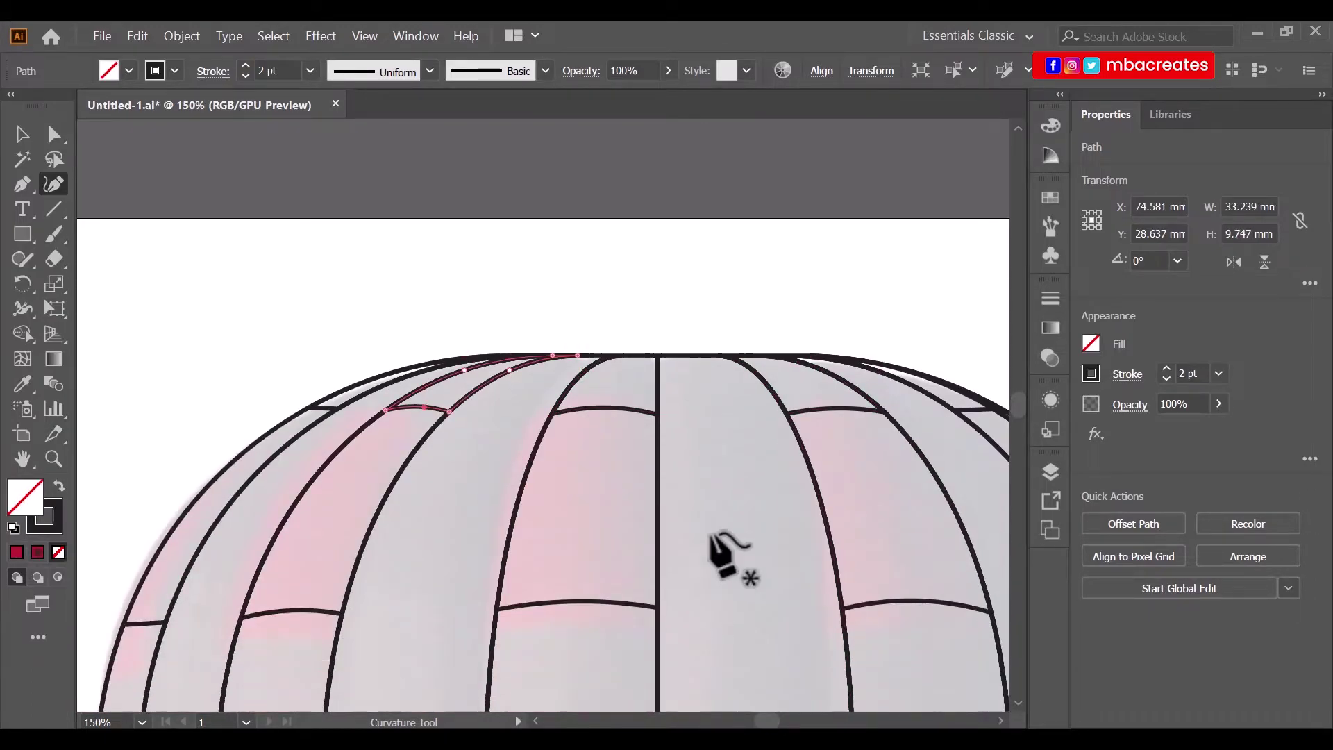
# Select the panels at the balloon's upper right and merge the small outer crown section with the panel below it using the Shape Builder.
pyautogui.scroll(-3, 712, 542)
pyautogui.hscroll(6, 797, 714)
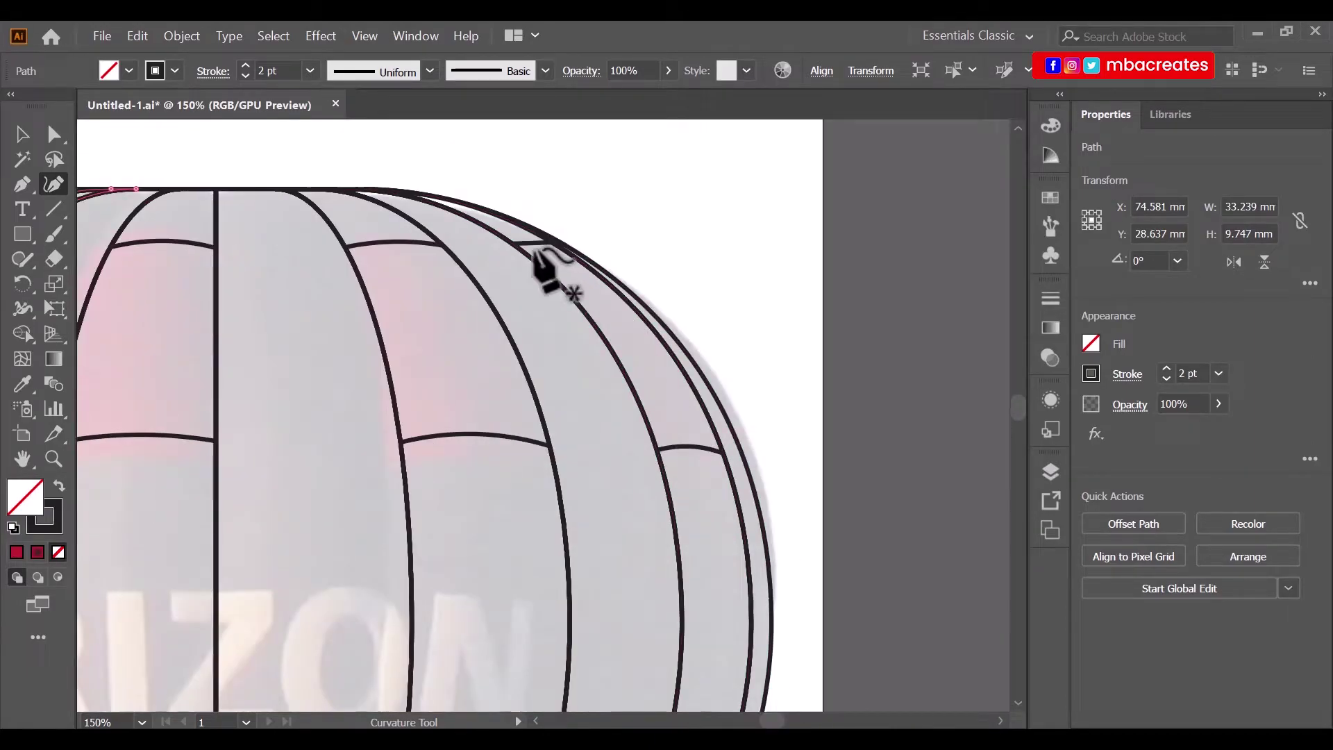
pyautogui.hotkey('ctrl', '0')
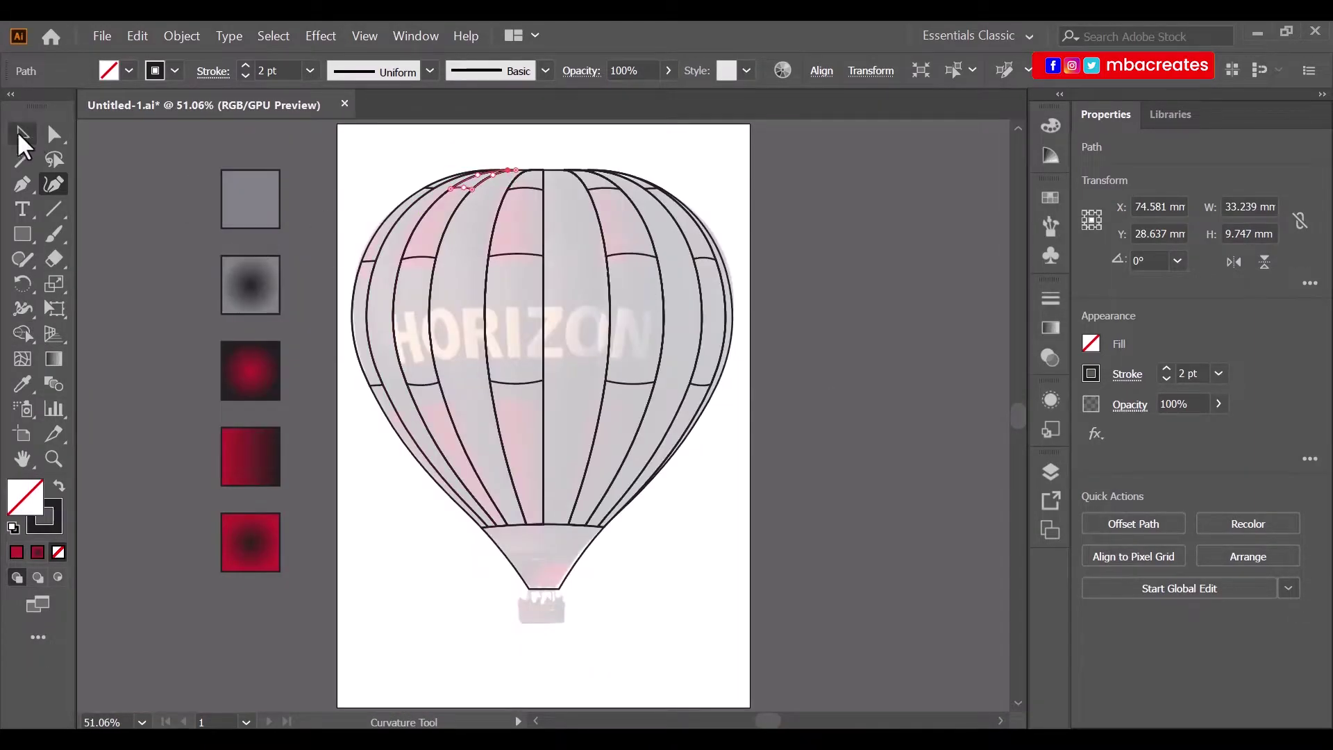
pyautogui.click(23, 134)
pyautogui.click(862, 322)
pyautogui.scroll(2, 868, 327)
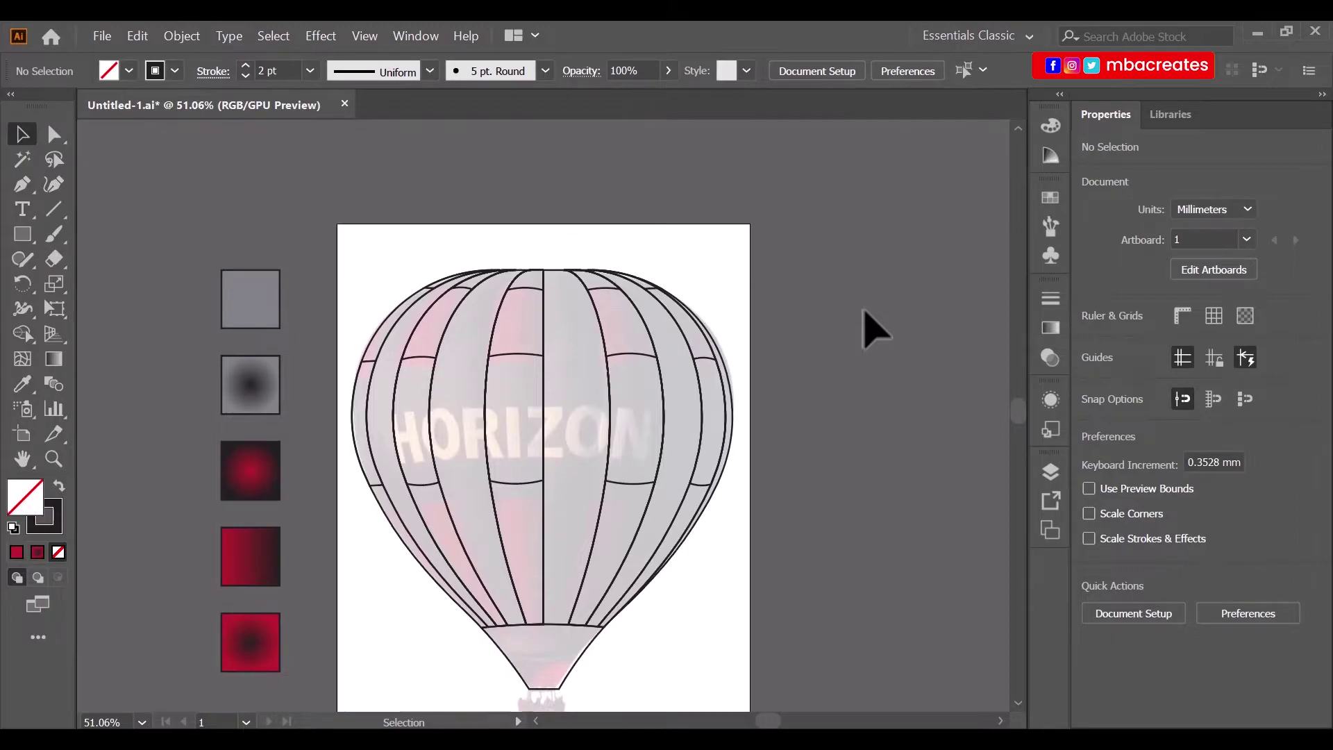
pyautogui.hotkey('ctrl', '=')
pyautogui.hotkey('ctrl', '=')
pyautogui.hotkey('ctrl', '=')
pyautogui.hotkey('ctrl', '=')
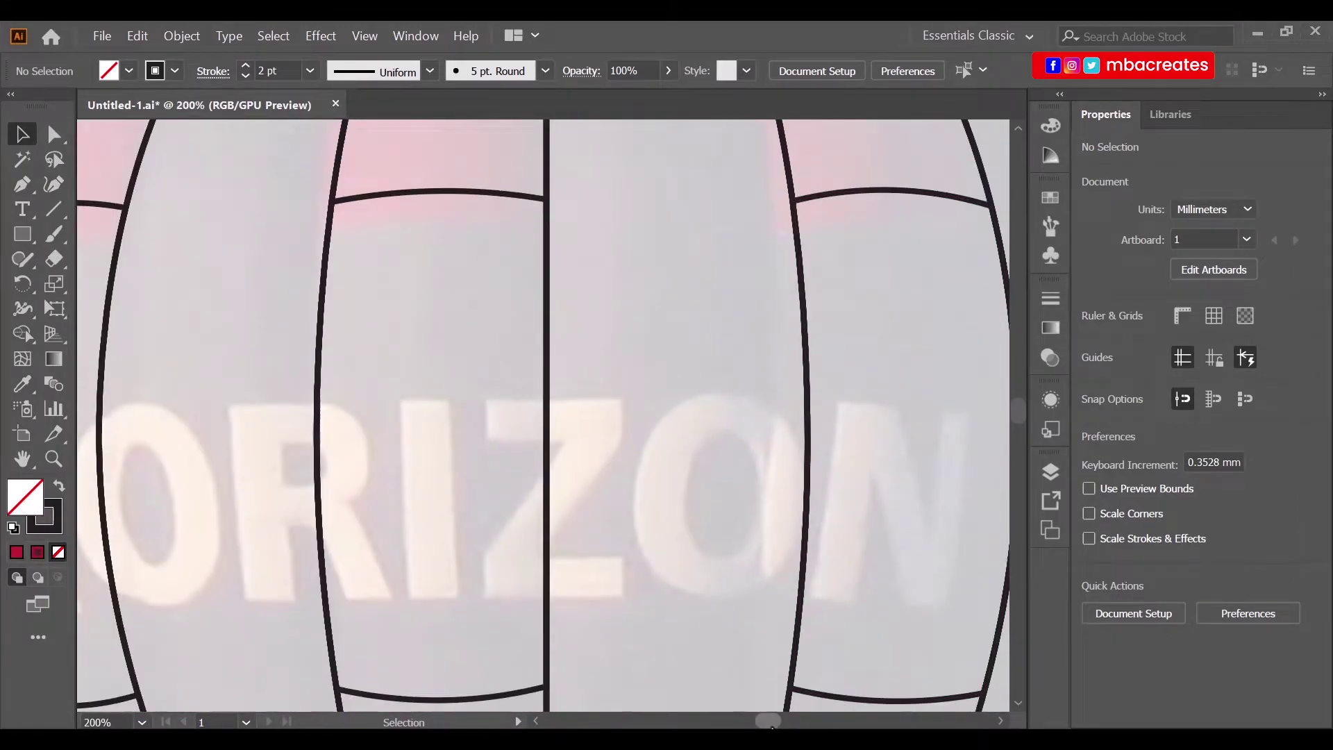
pyautogui.hscroll(10, 778, 707)
pyautogui.hscroll(-8, 772, 706)
pyautogui.scroll(2, 767, 348)
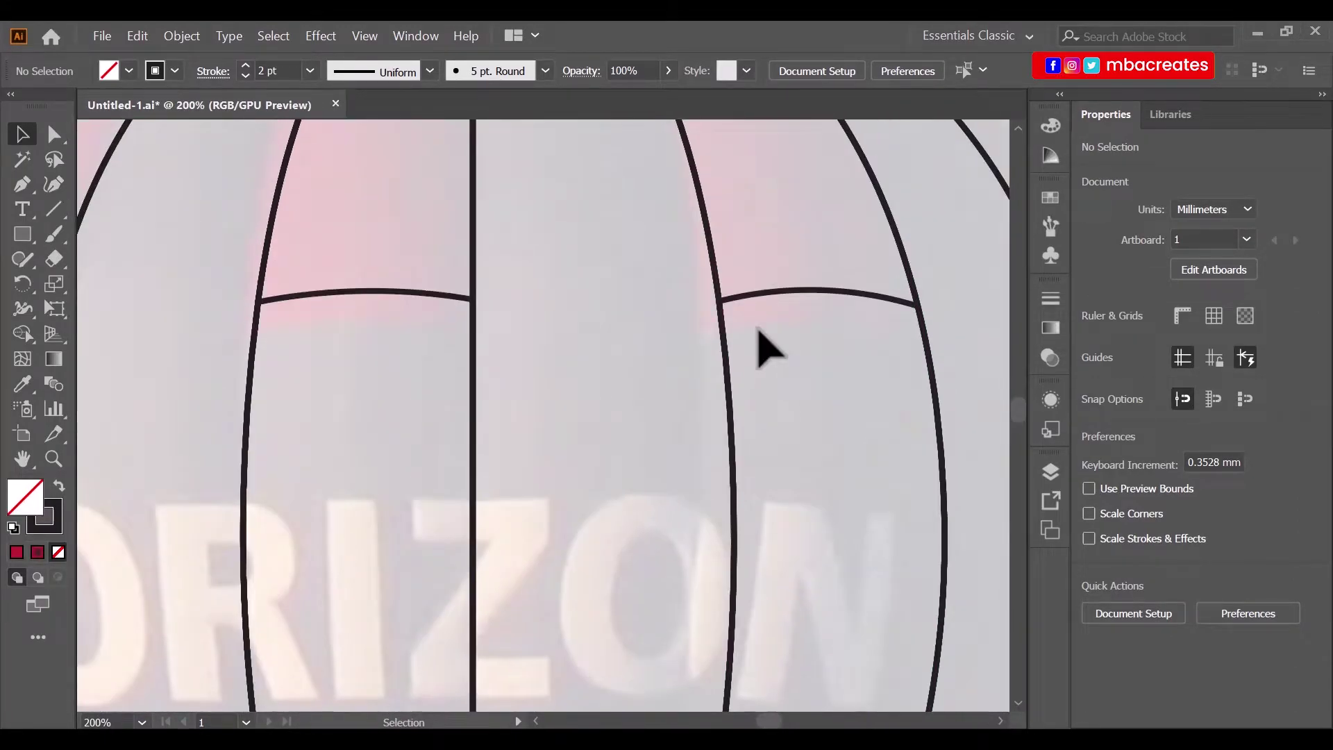
pyautogui.scroll(5, 769, 347)
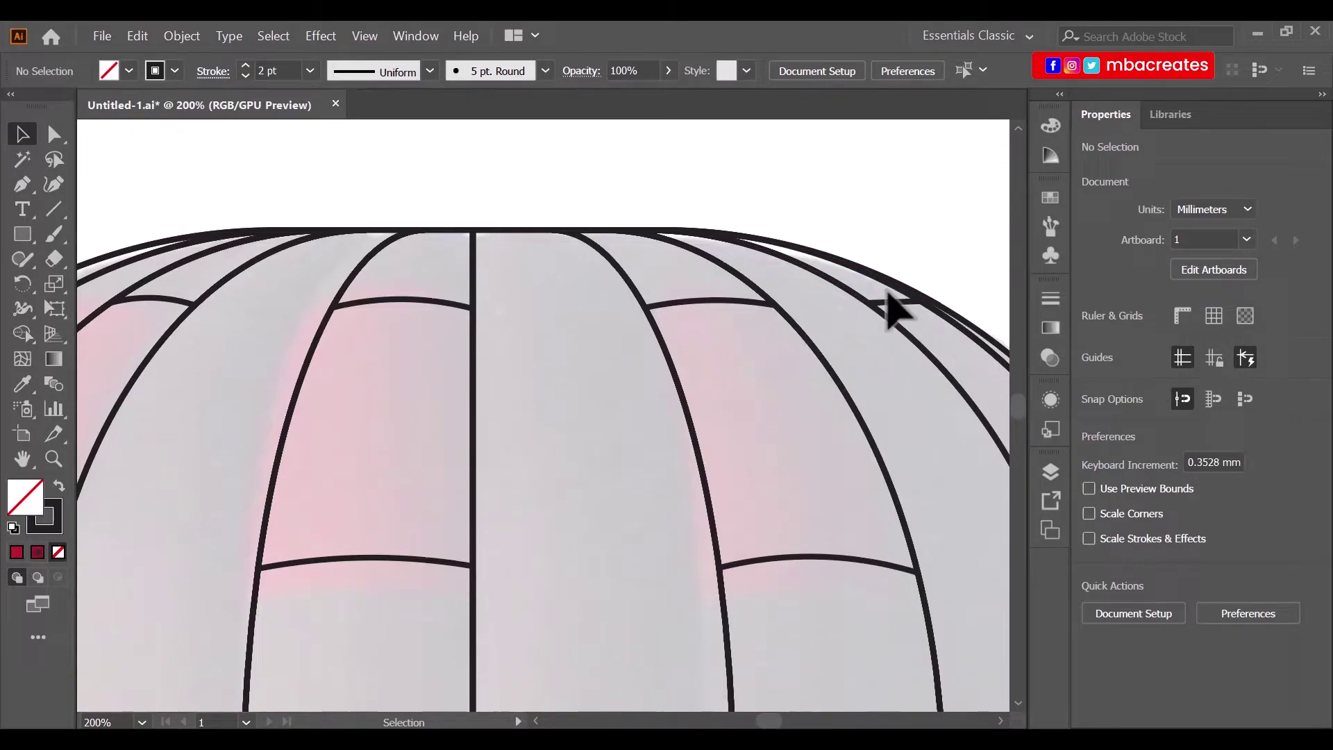
pyautogui.hscroll(5, 771, 722)
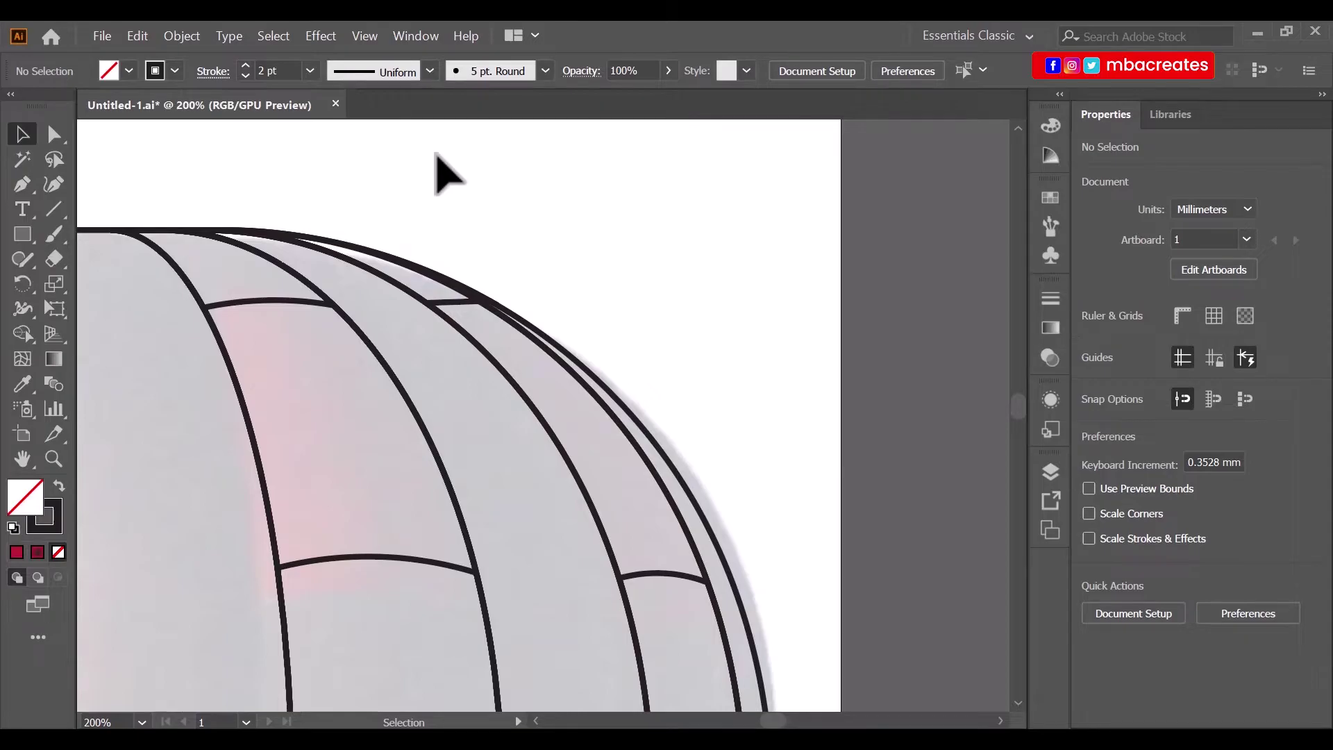
pyautogui.moveTo(349, 204); pyautogui.dragTo(601, 402)
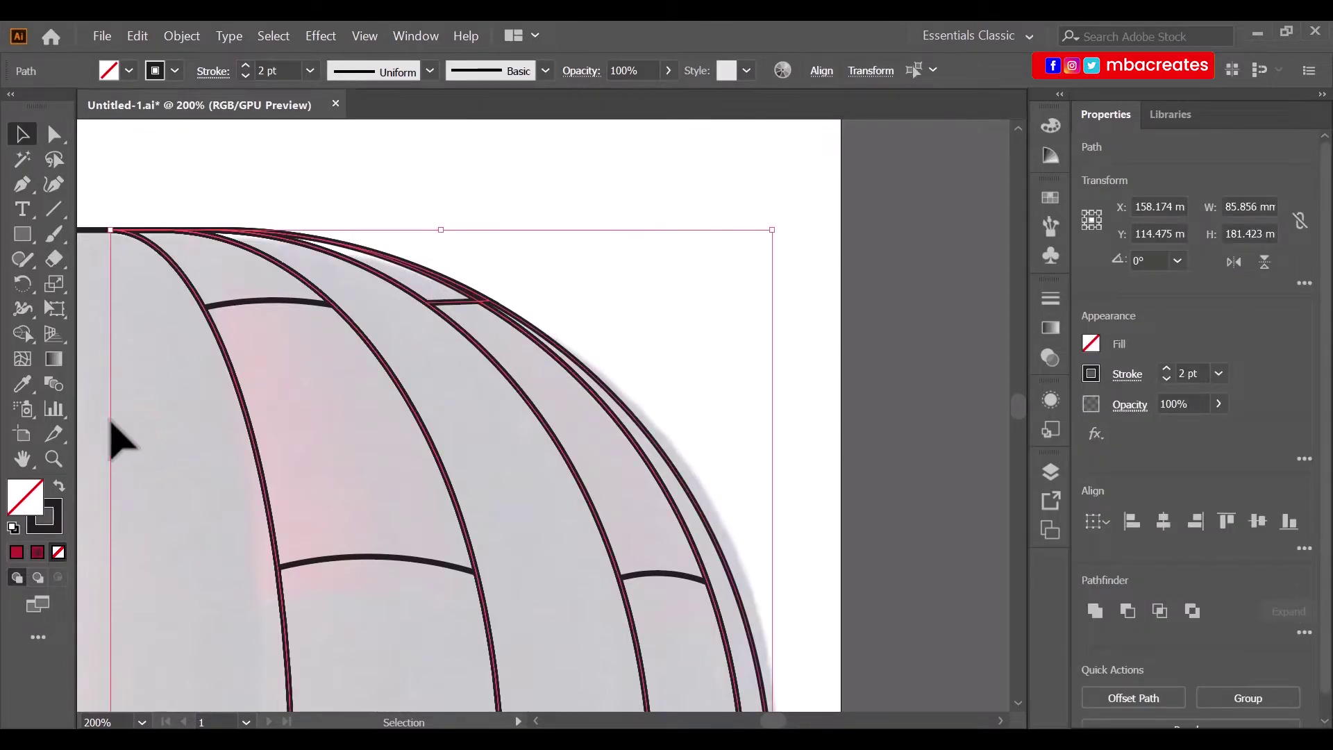
pyautogui.click(25, 333)
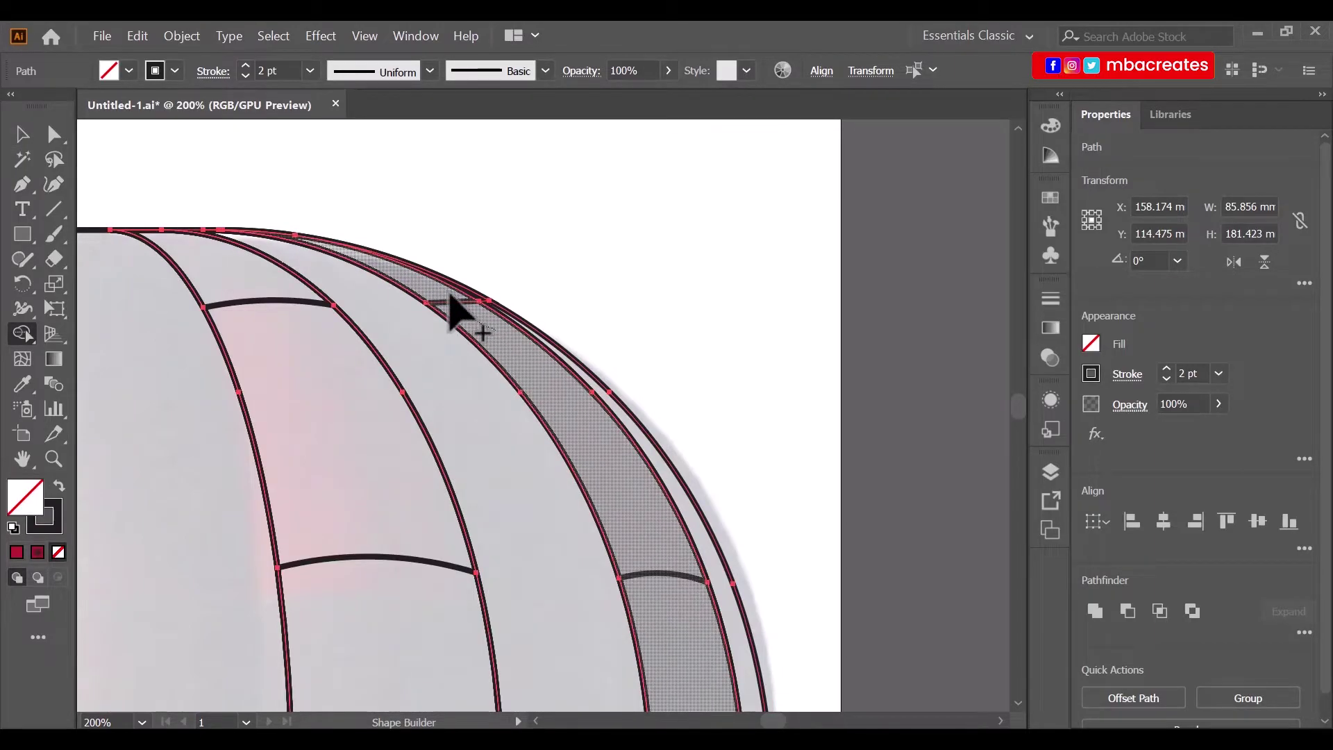
# Merge the matching small crown section at the balloon's upper left with the panel below it using the Shape Builder, then deselect.
pyautogui.moveTo(775, 722)
pyautogui.mouseDown()
pyautogui.moveTo(752, 721)
pyautogui.moveTo(769, 722)
pyautogui.mouseUp()
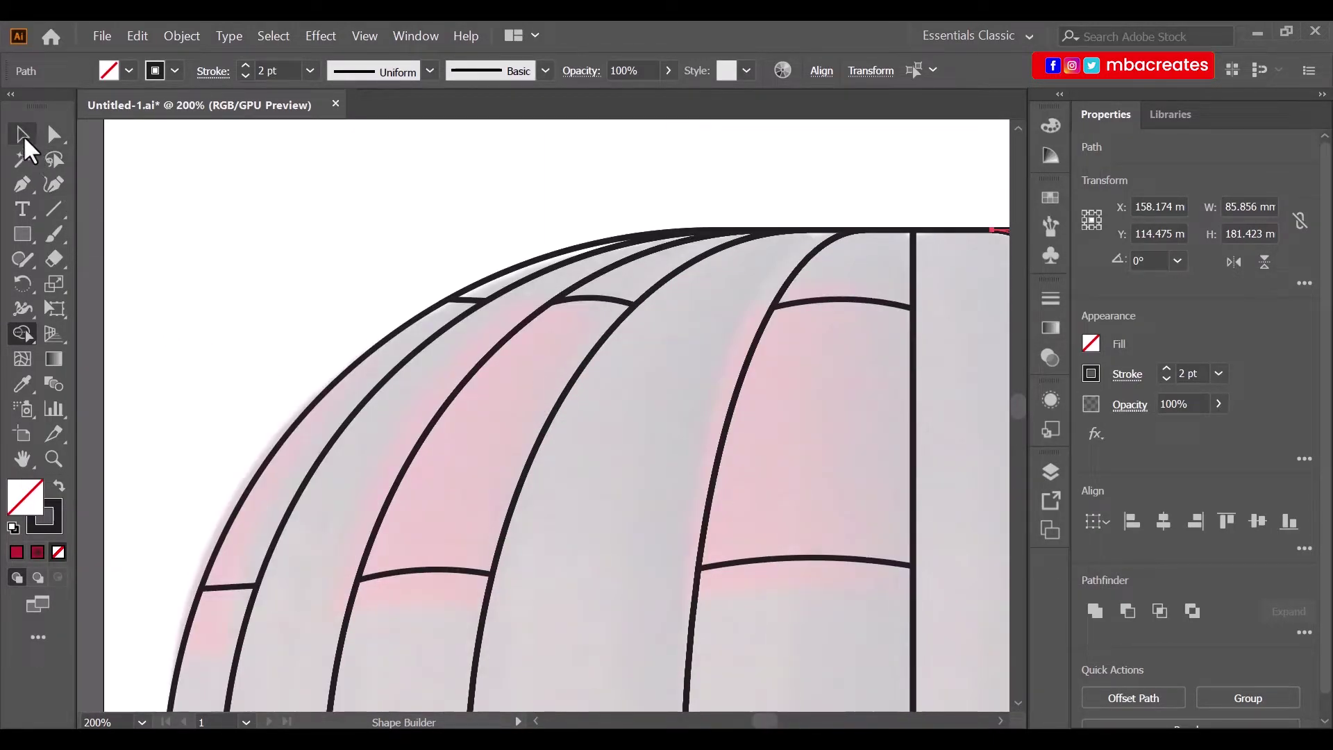
pyautogui.click(23, 135)
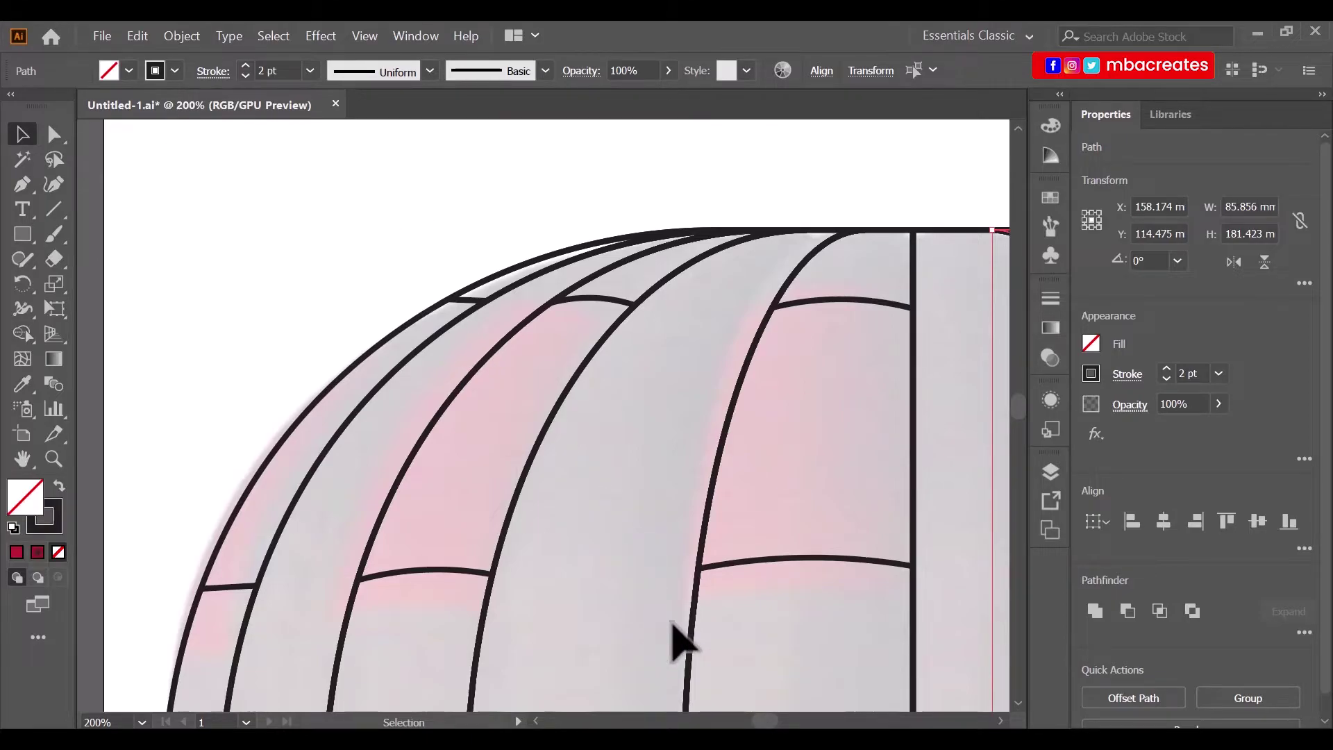
pyautogui.moveTo(417, 264); pyautogui.dragTo(509, 311)
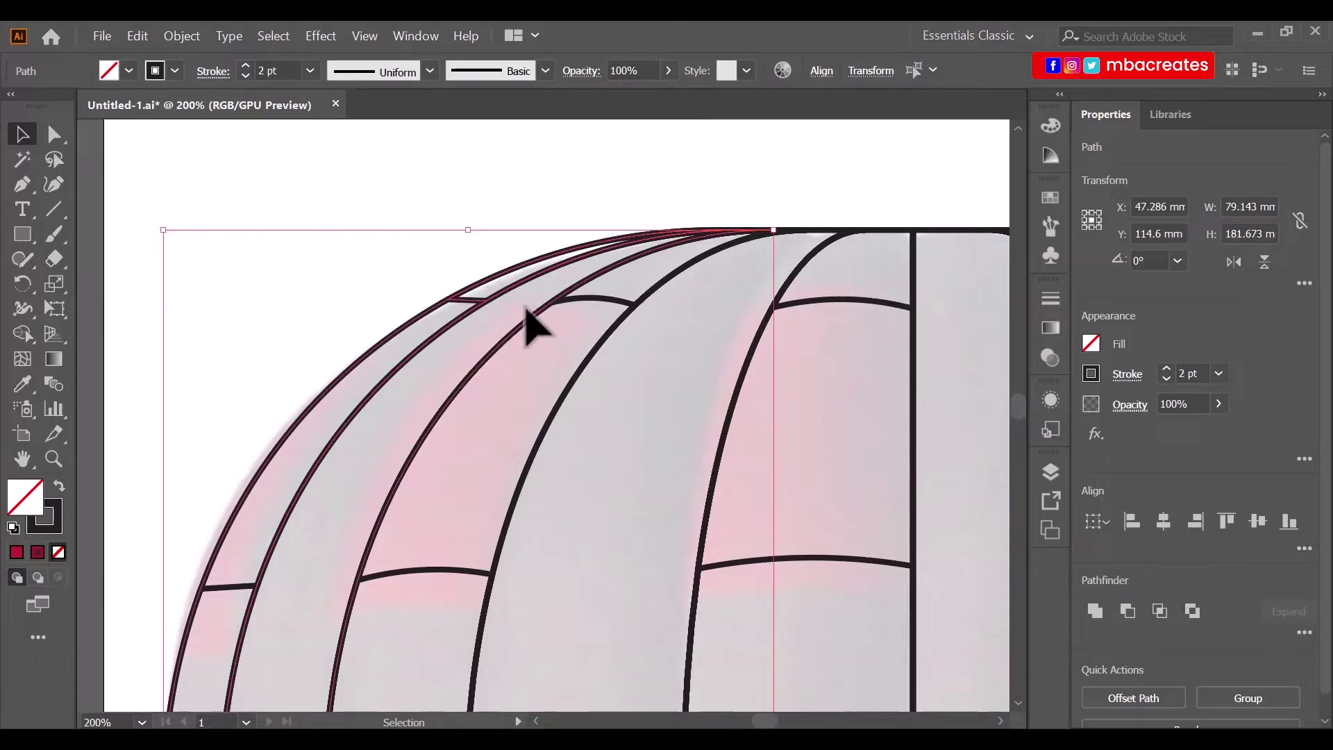
pyautogui.click(22, 333)
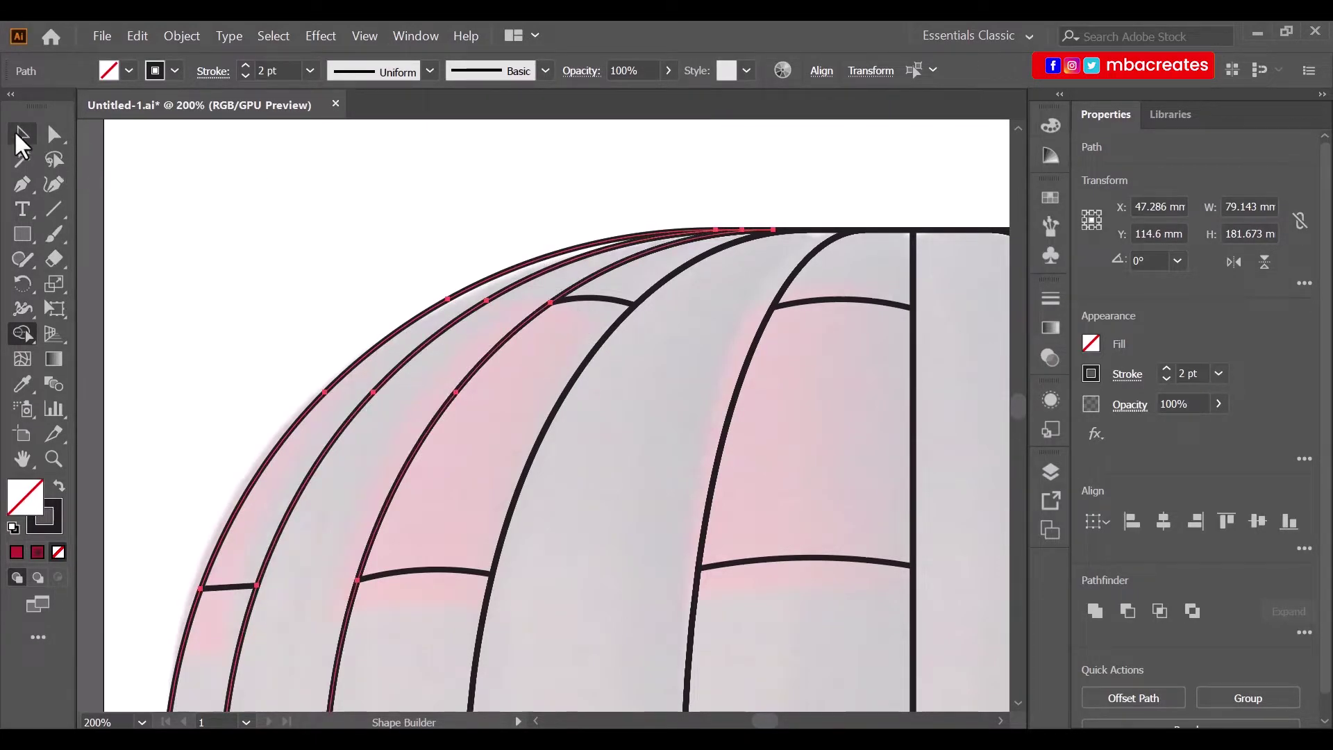
pyautogui.click(21, 137)
pyautogui.click(759, 178)
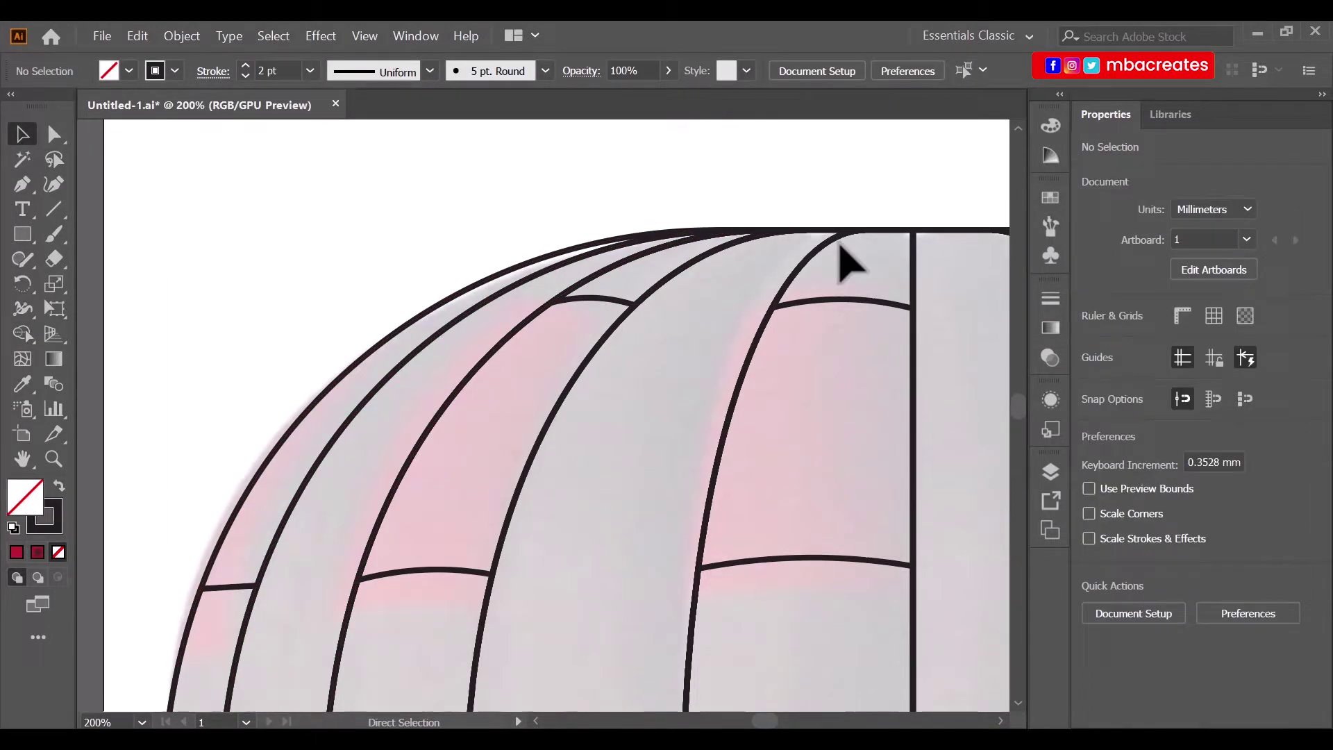
# Hide Layer 1, which holds the faded reference photo, so only the traced outlines and colour samples are shown.
pyautogui.hotkey('ctrl', '0')
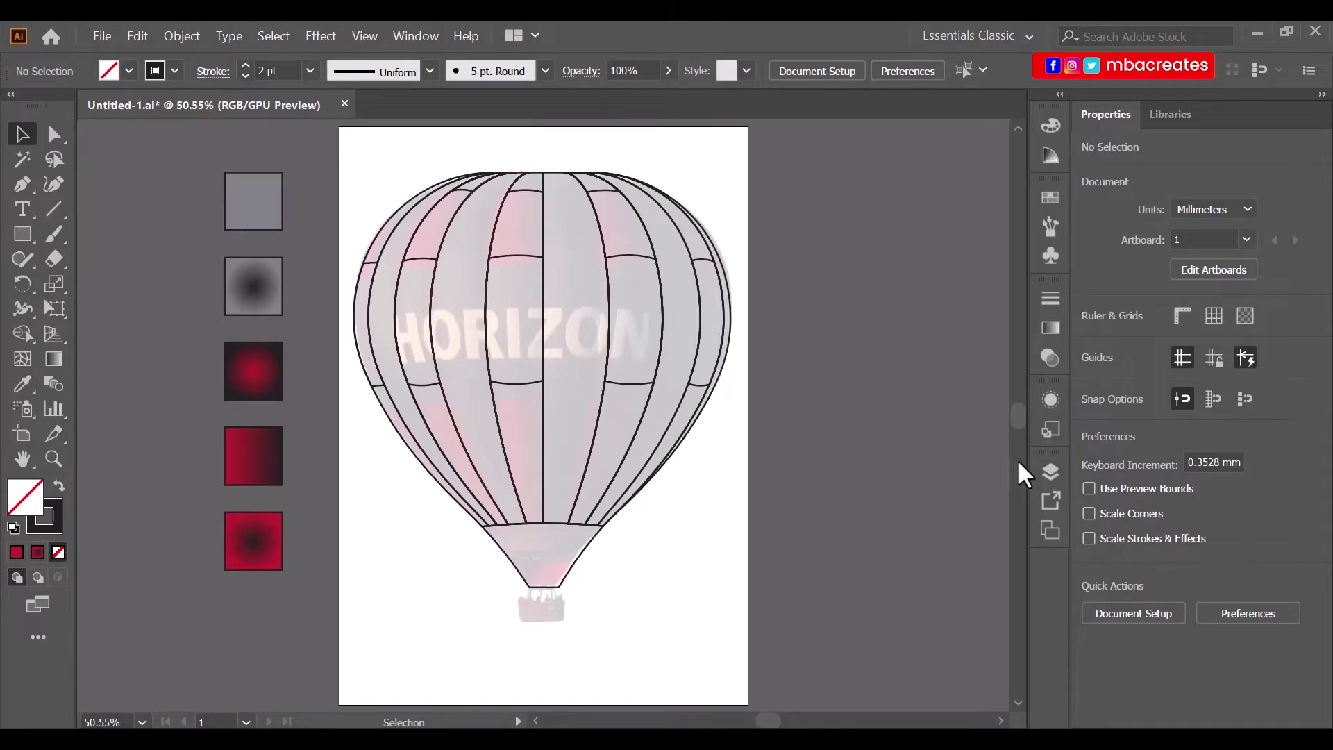
pyautogui.click(1044, 470)
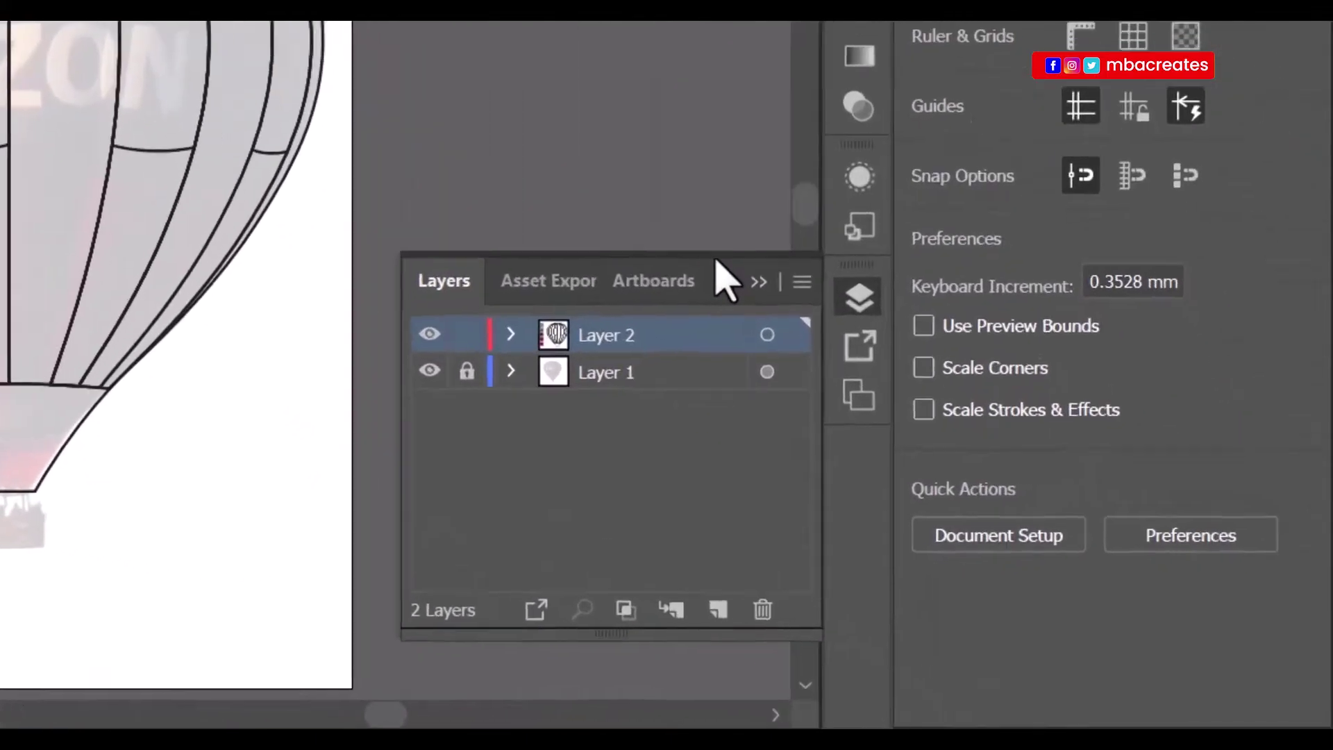
pyautogui.moveTo(673, 210); pyautogui.dragTo(648, 155)
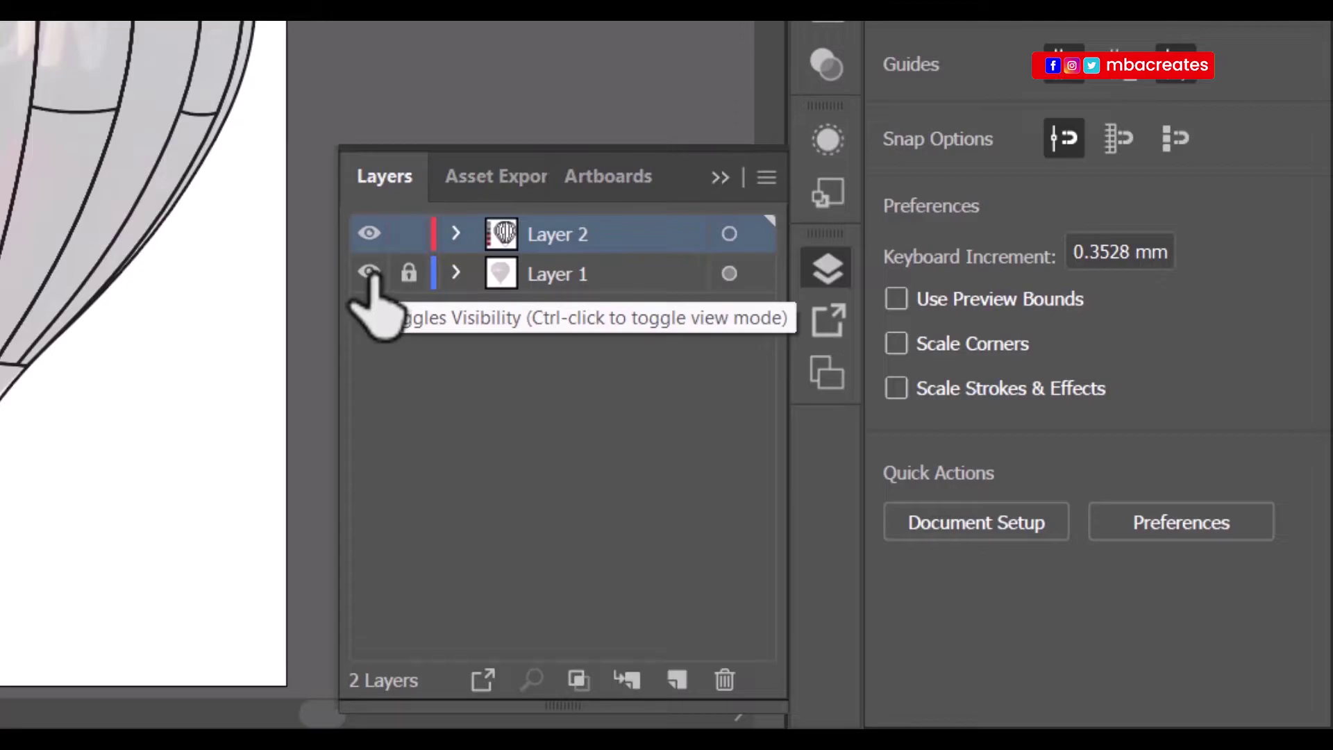
pyautogui.click(369, 272)
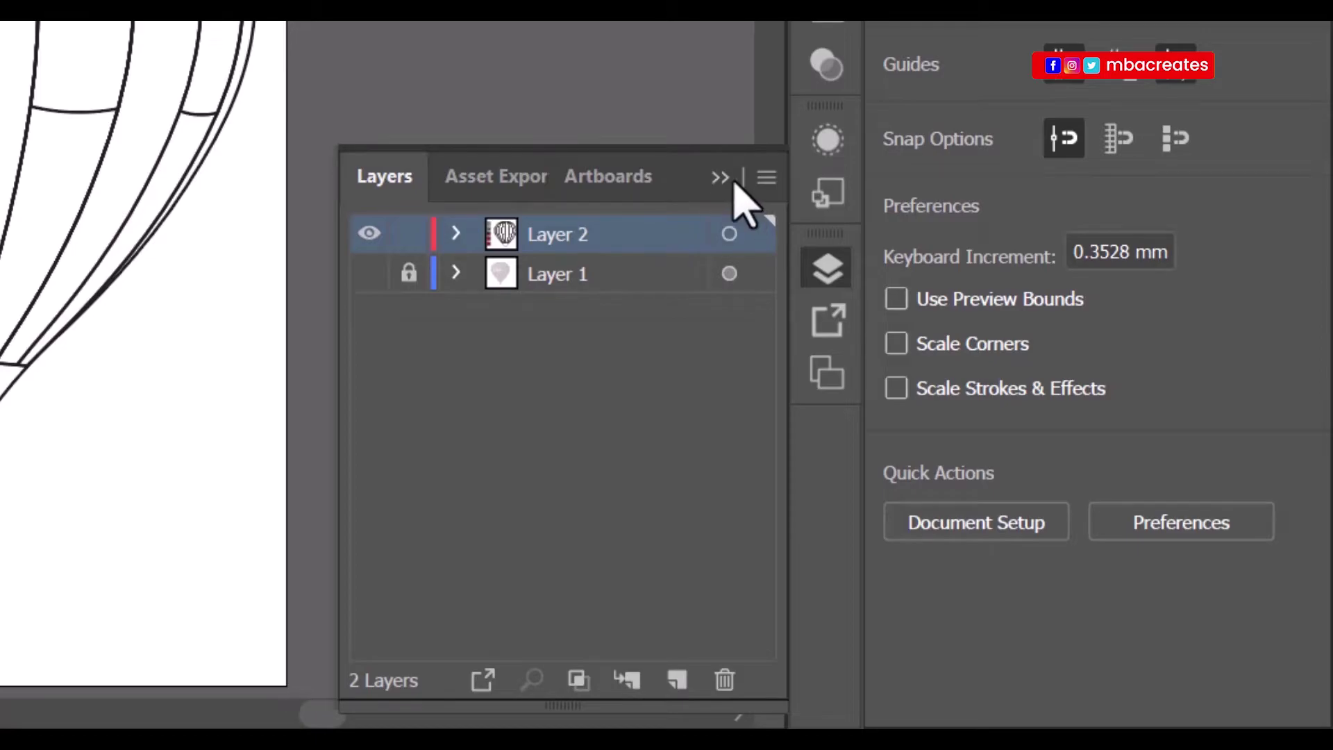
pyautogui.click(731, 182)
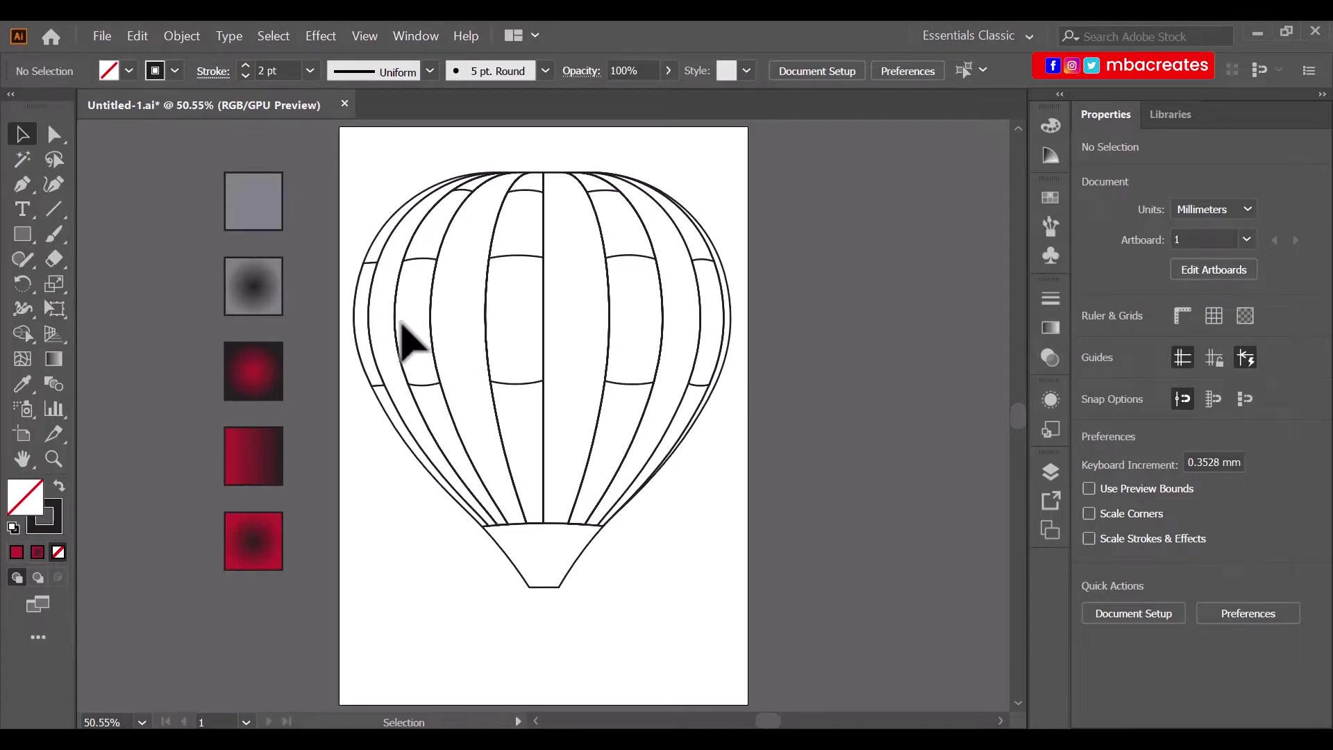
# Fill the narrow middle-band panel at the balloon's far left with the plain grey sample's colour using the Eyedropper.
pyautogui.click(368, 334)
pyautogui.click(355, 347)
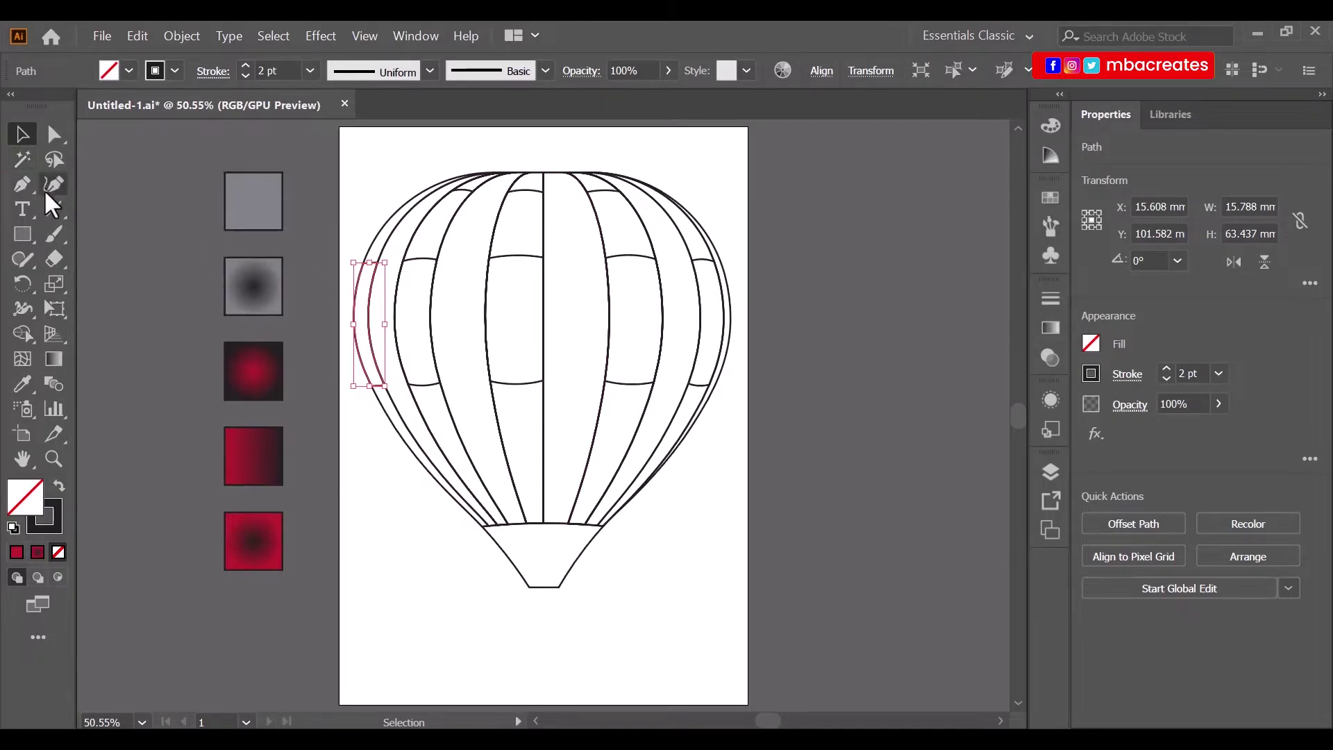
pyautogui.click(20, 382)
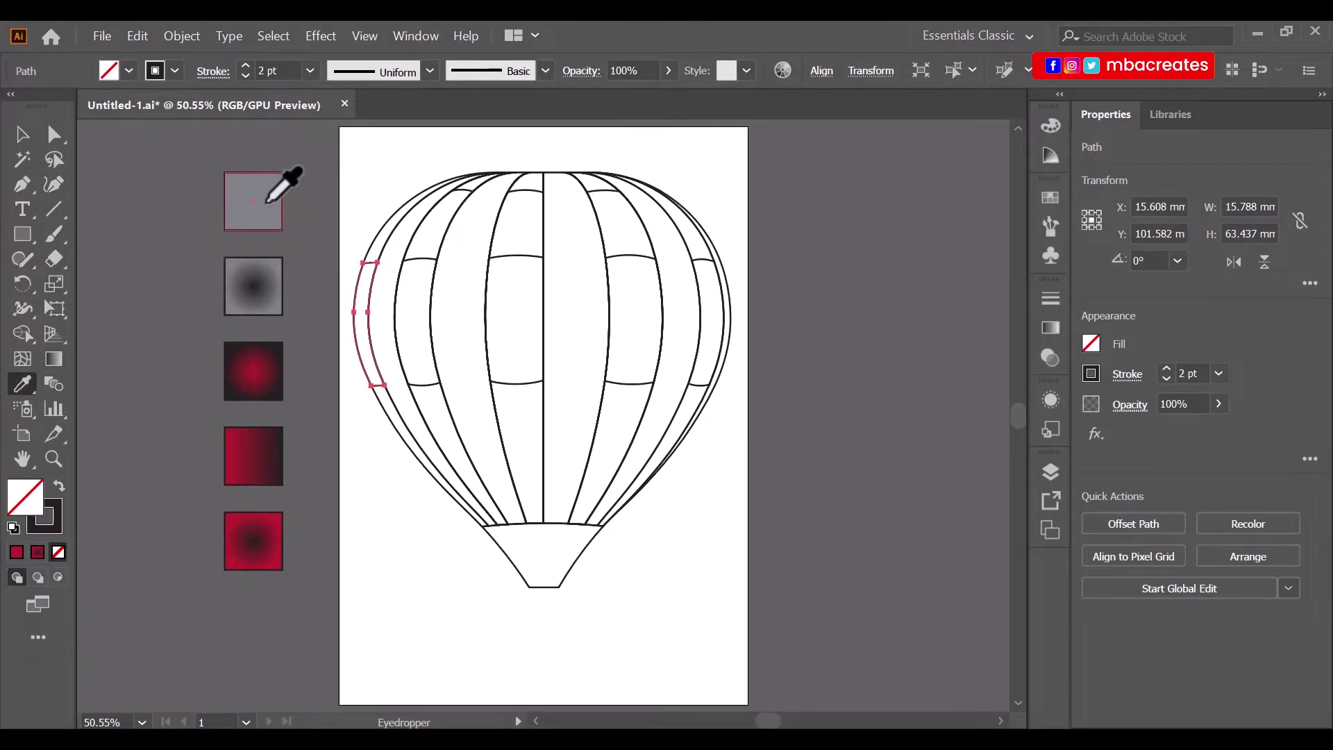
pyautogui.click(268, 201)
pyautogui.click(20, 137)
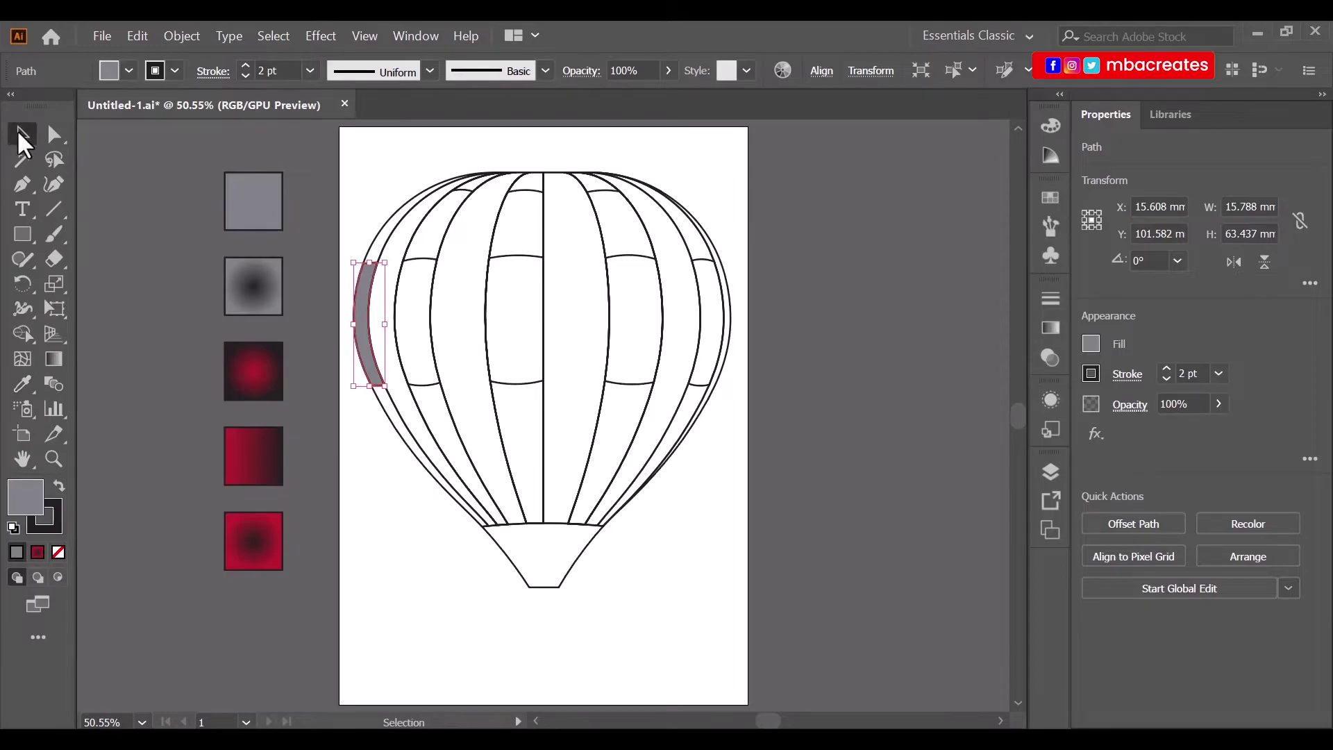
# Fill the long full-height strip second from the balloon's left edge with the plain grey sample's colour using the Eyedropper.
pyautogui.click(395, 295)
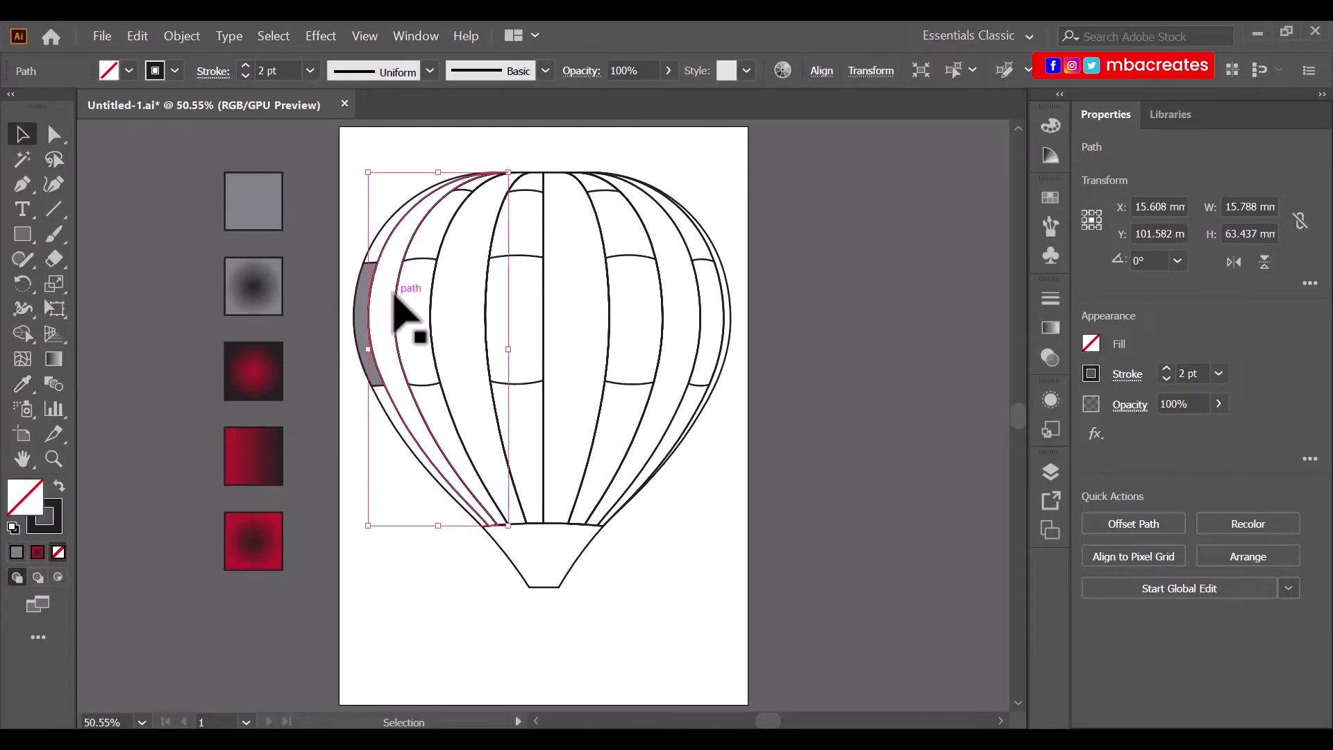
pyautogui.click(22, 383)
pyautogui.click(254, 201)
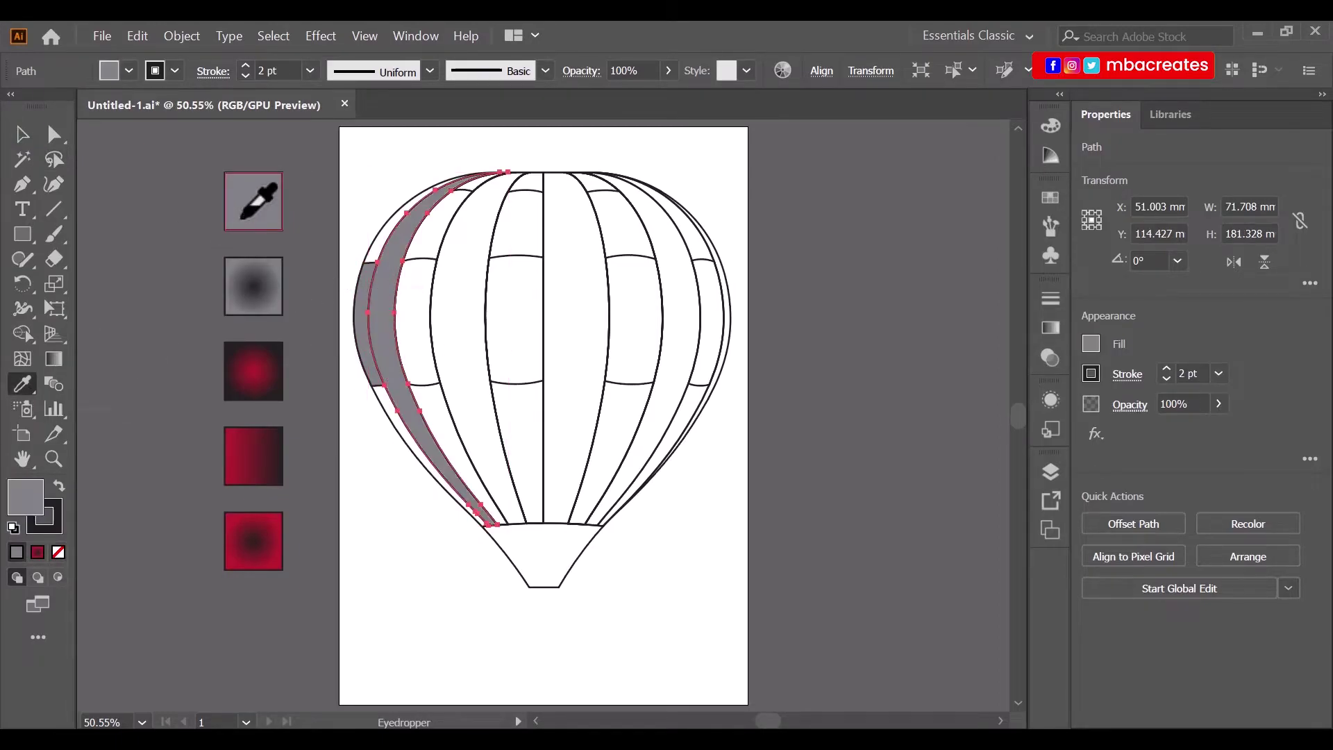
pyautogui.click(22, 134)
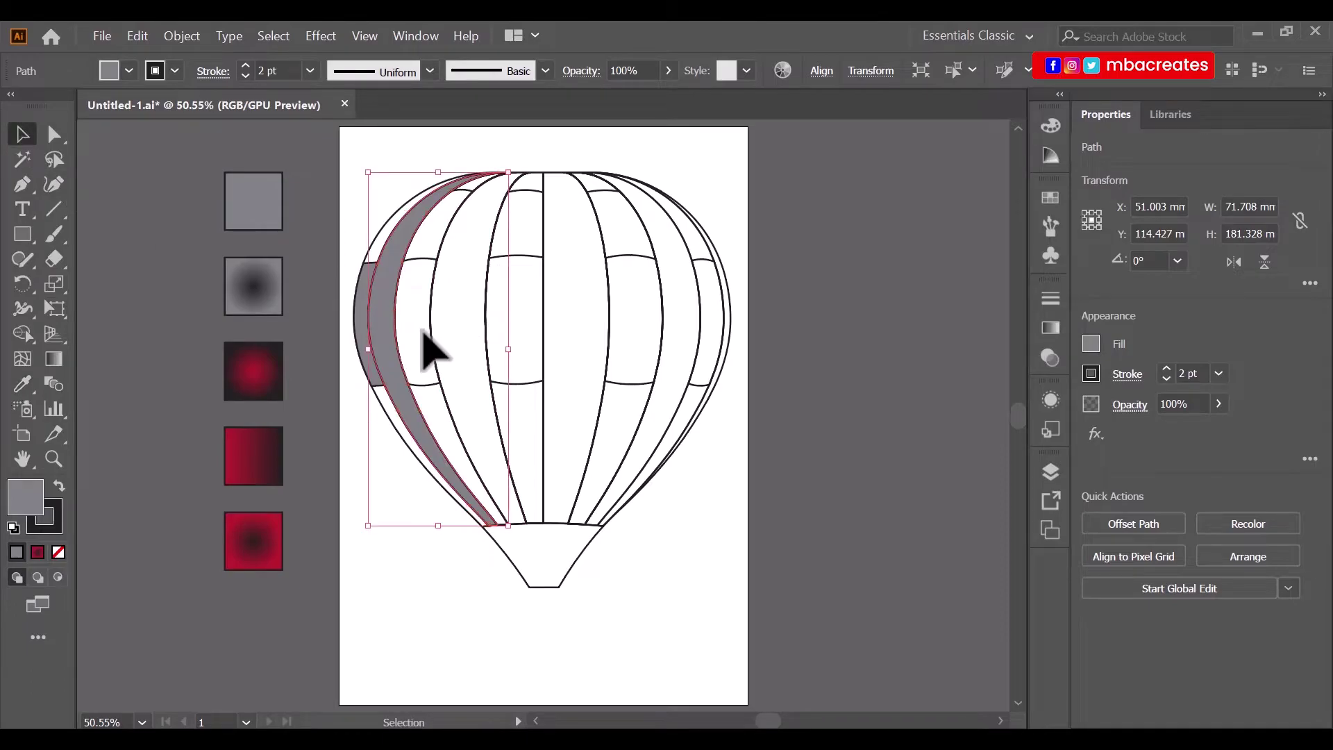
# Fill the middle-band panel between the two long strips on the balloon's left half with the plain grey sample's colour.
pyautogui.click(437, 389)
pyautogui.click(395, 357)
pyautogui.click(23, 383)
pyautogui.click(253, 202)
pyautogui.click(22, 134)
# Fill the wide full-height strip on the balloon's left half, nearest the centre, with the plain grey sample's colour.
pyautogui.click(459, 443)
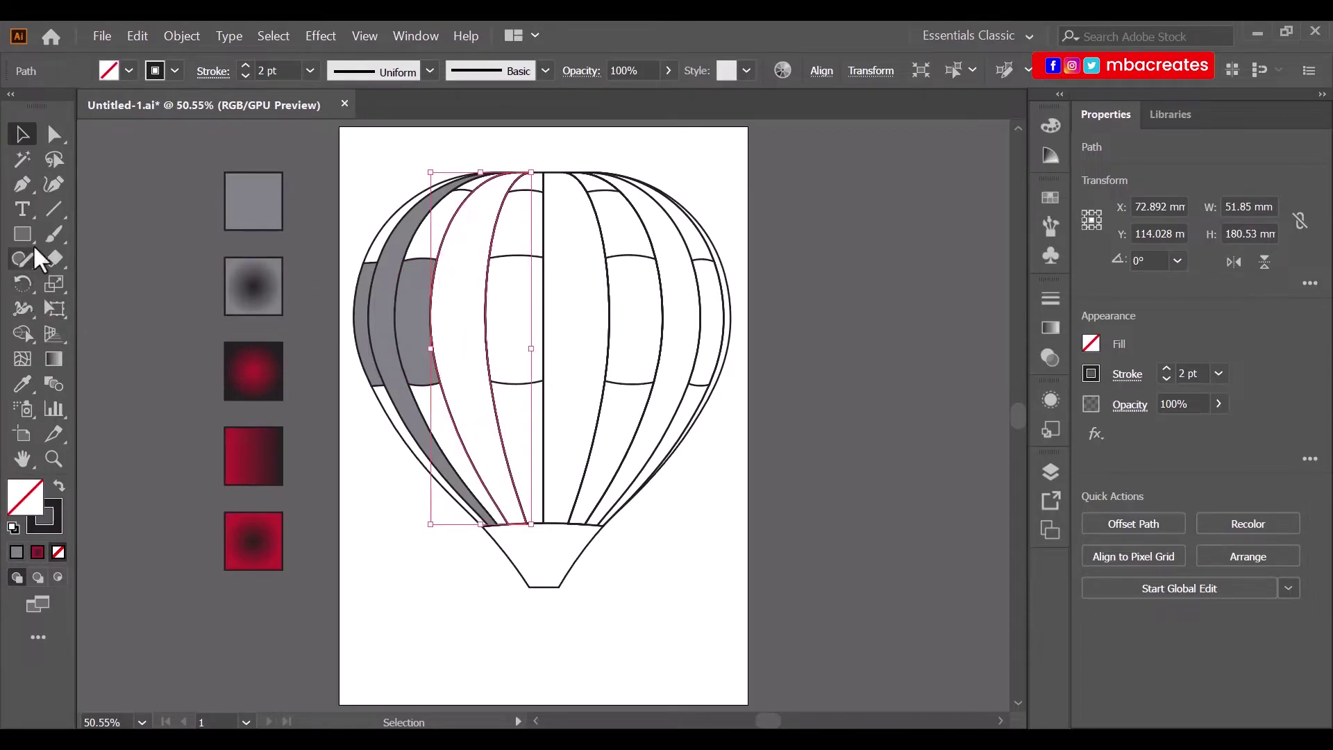
pyautogui.click(22, 384)
pyautogui.click(257, 202)
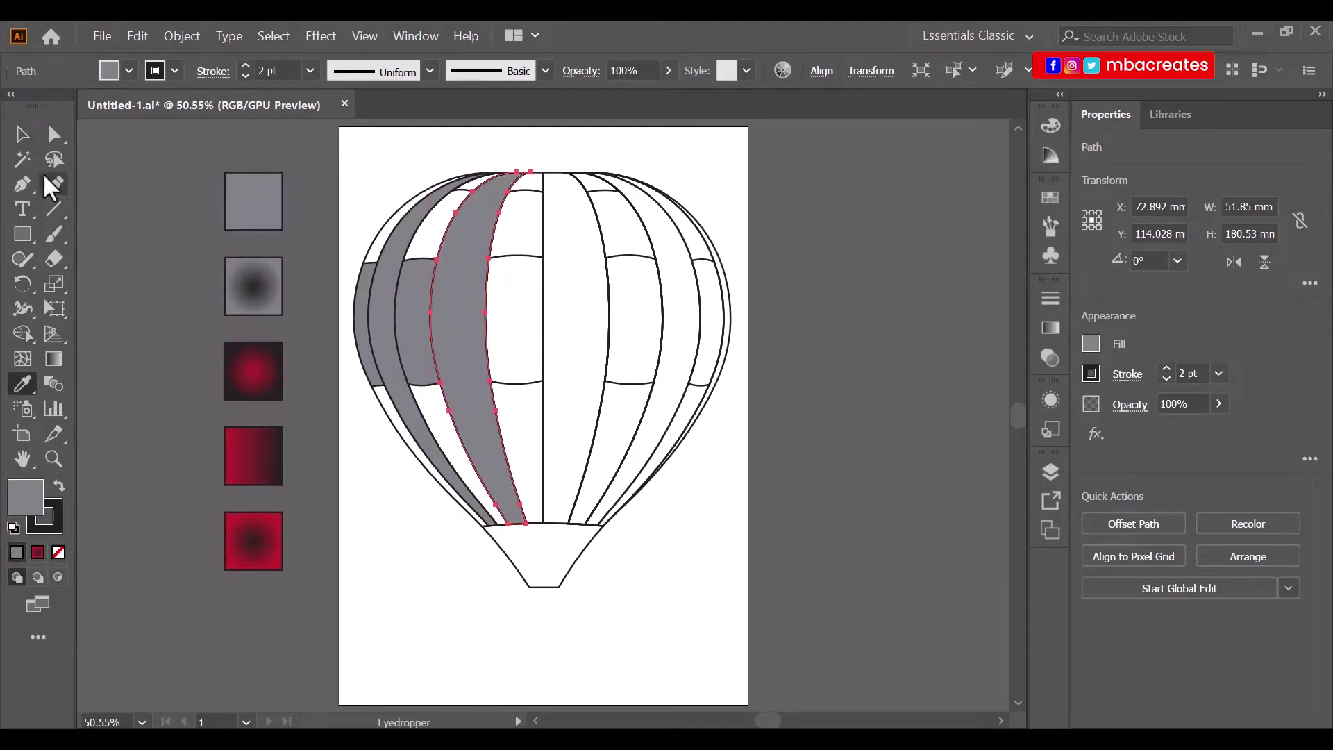
pyautogui.click(23, 134)
# Fill the middle-band panel just left of the balloon's centre line with the grey radial gradient sample using the Eyedropper.
pyautogui.click(518, 384)
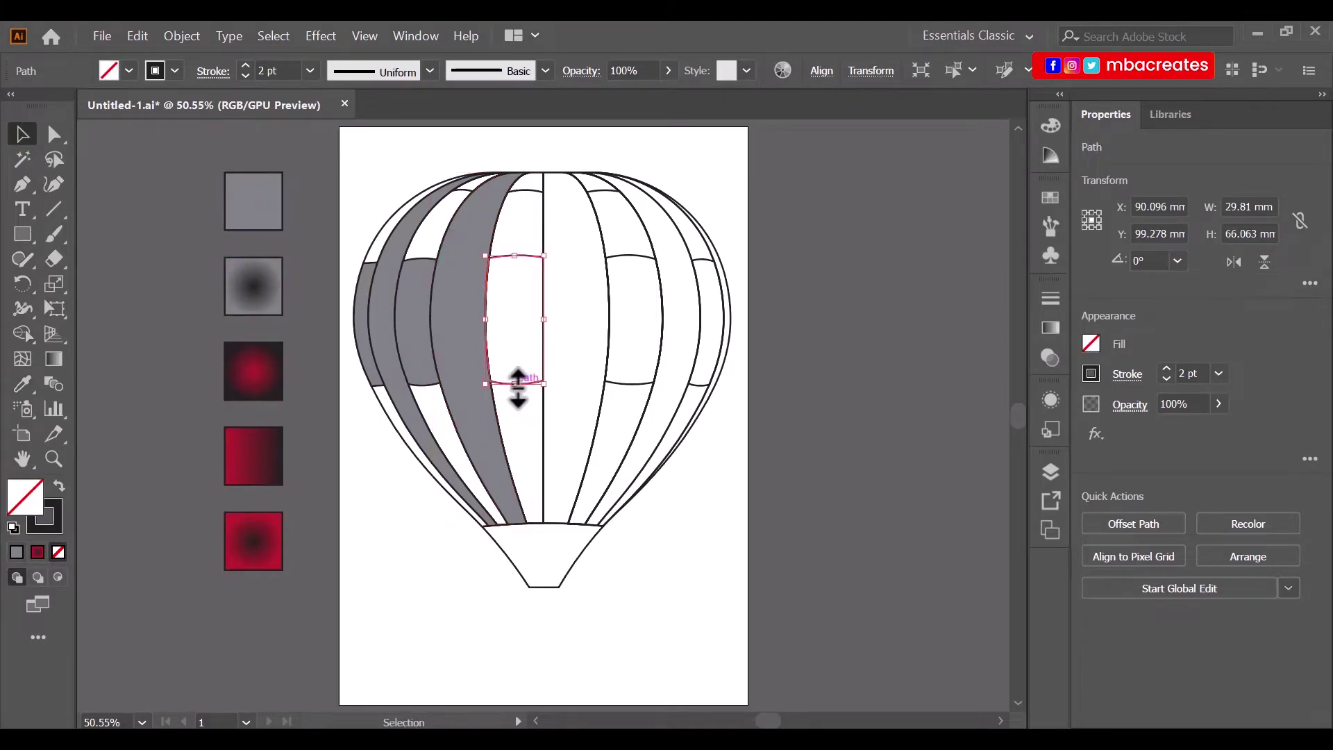
pyautogui.click(23, 383)
pyautogui.click(243, 285)
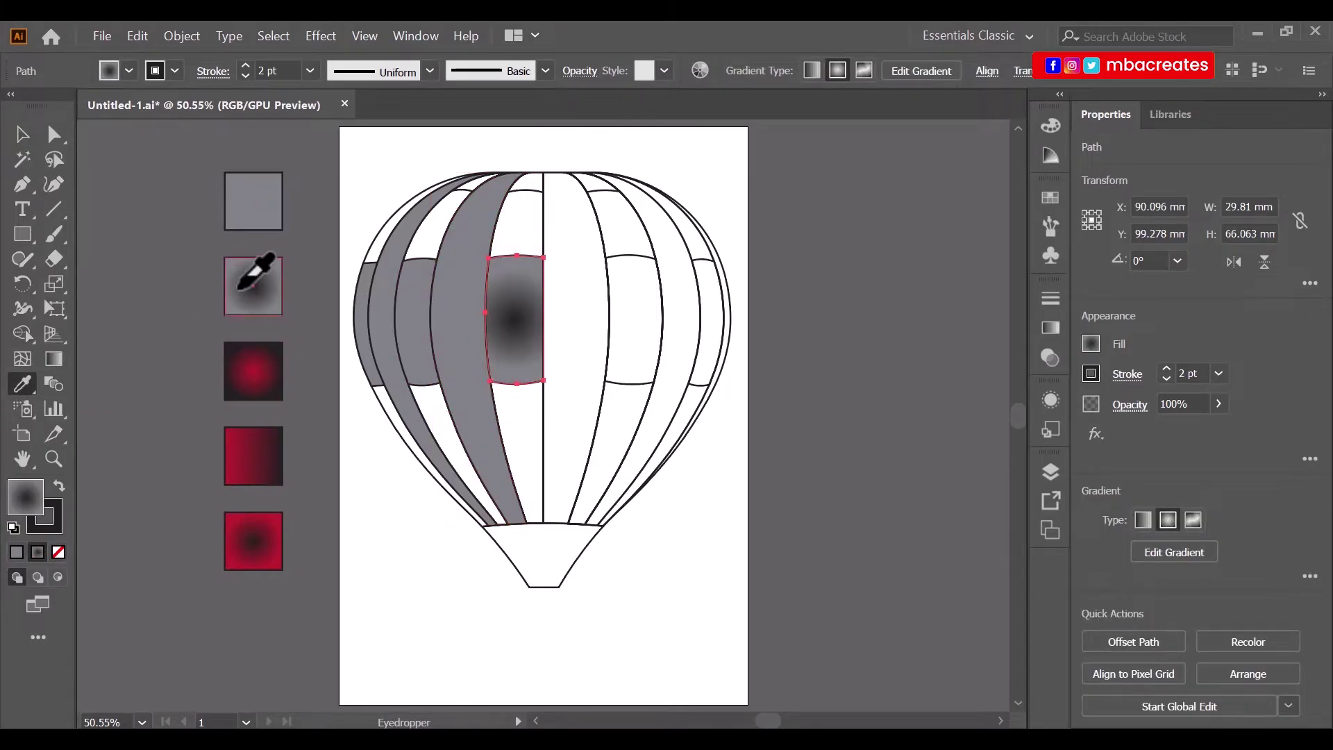
pyautogui.click(23, 134)
# Fill the full-height strip just right of the balloon's centre line with the grey radial gradient sample.
pyautogui.click(606, 388)
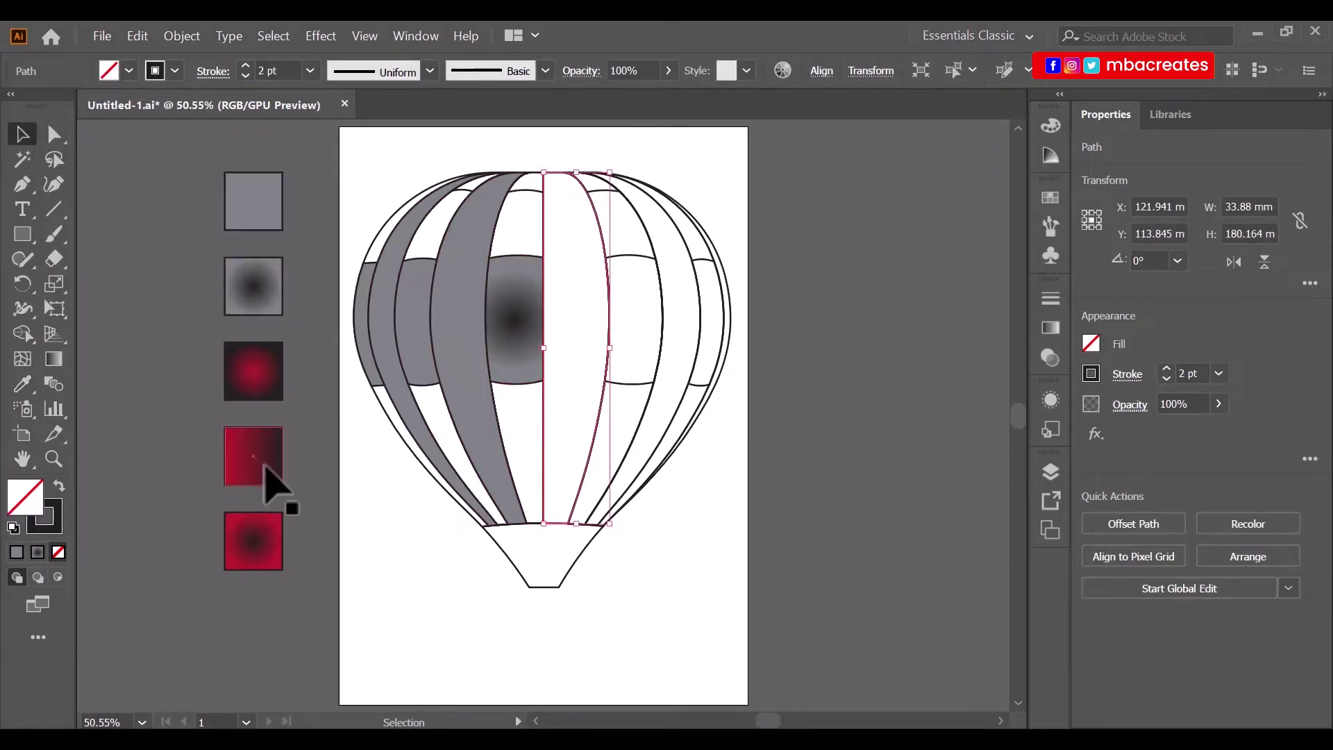
pyautogui.click(22, 383)
pyautogui.click(240, 290)
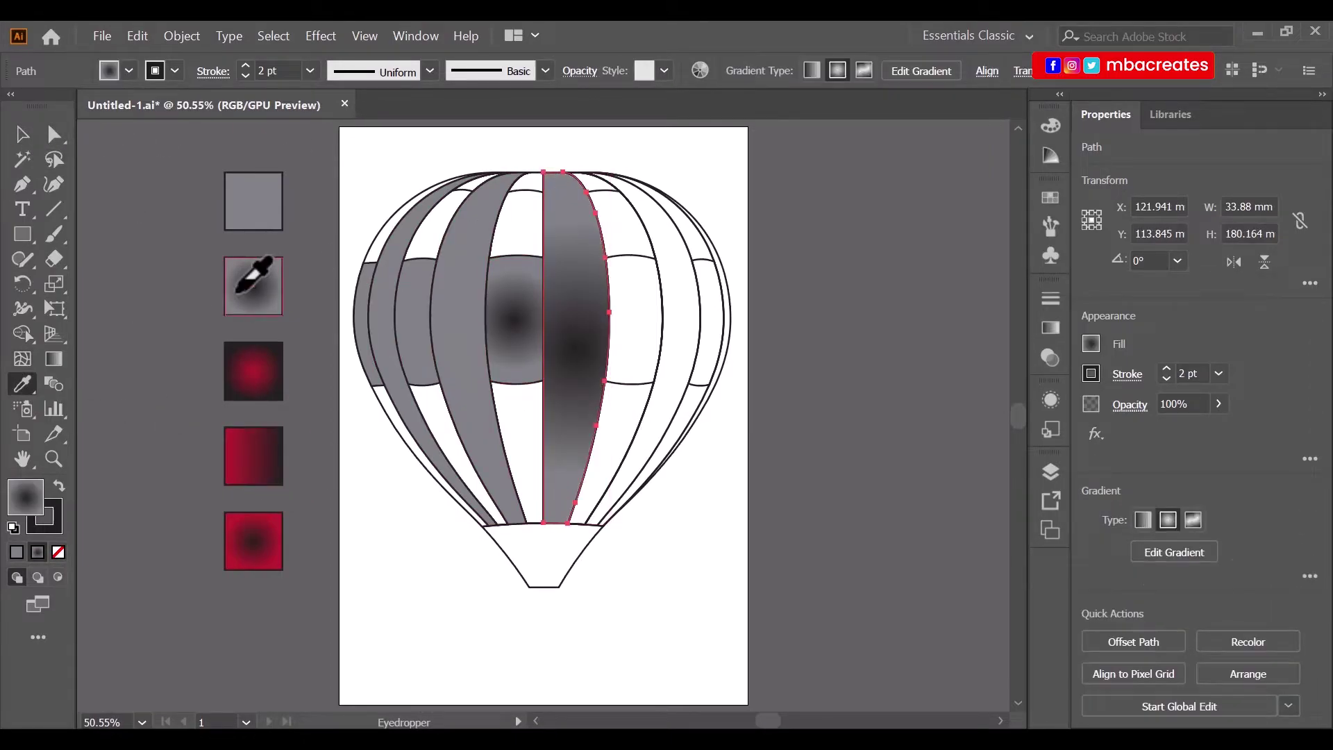
pyautogui.click(23, 134)
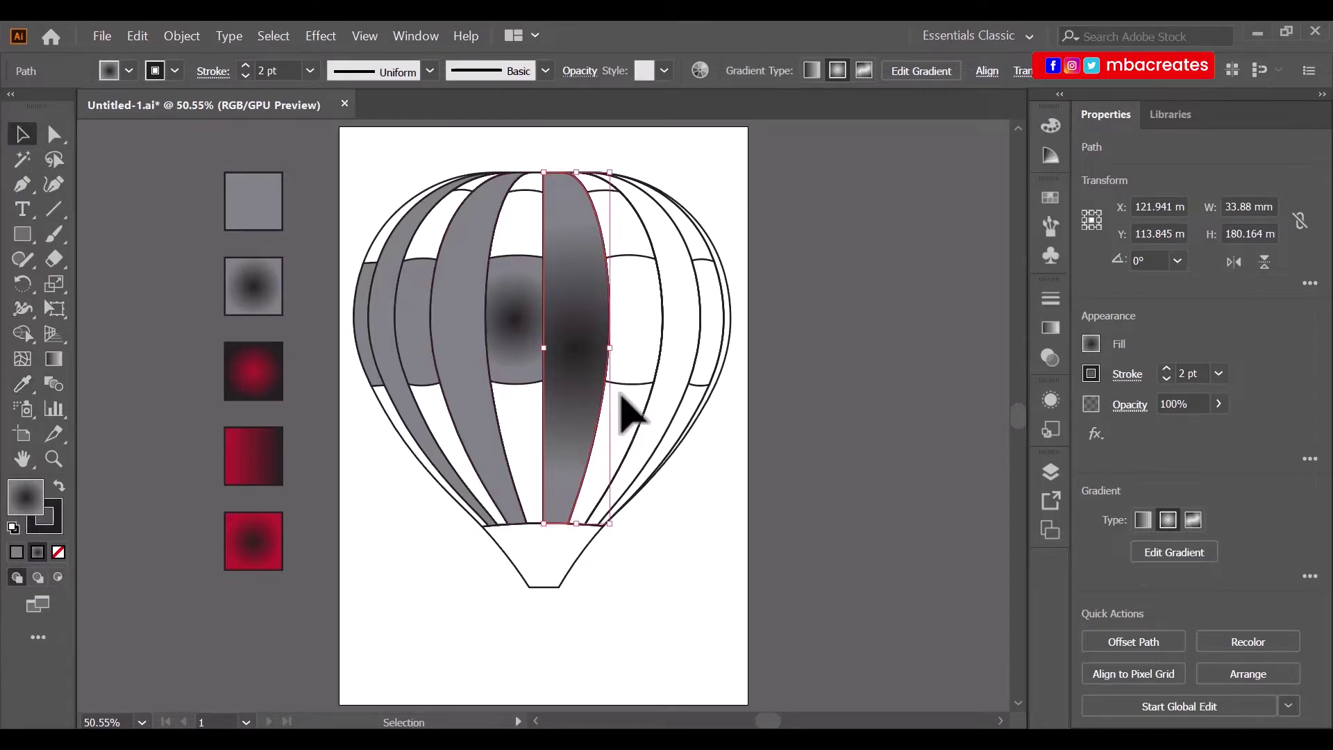
# Fill the wide middle-band panel on the balloon's right half with the plain grey sample's colour.
pyautogui.click(633, 374)
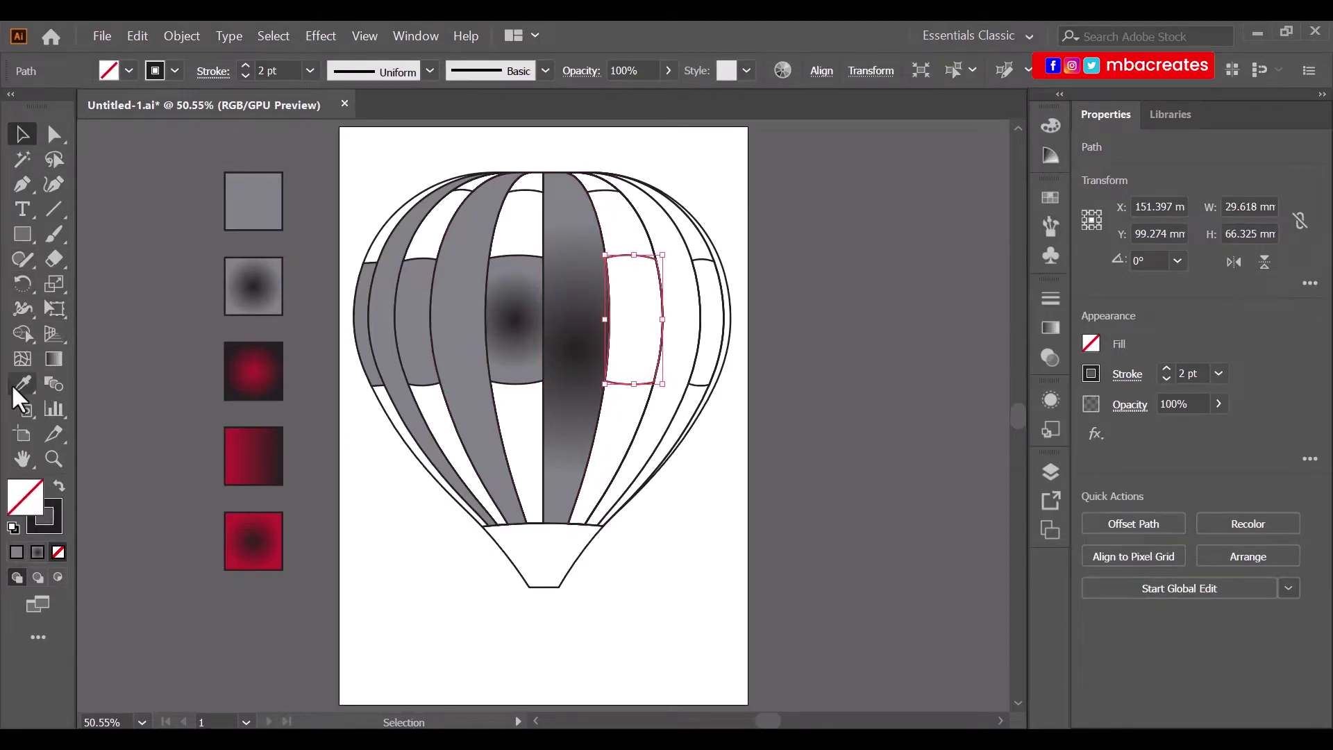
pyautogui.click(23, 383)
pyautogui.click(251, 209)
pyautogui.click(22, 134)
# Fill the long curved strip on the balloon's right half, beyond the wide middle-band panel, with the plain grey sample's colour.
pyautogui.click(679, 415)
pyautogui.click(22, 383)
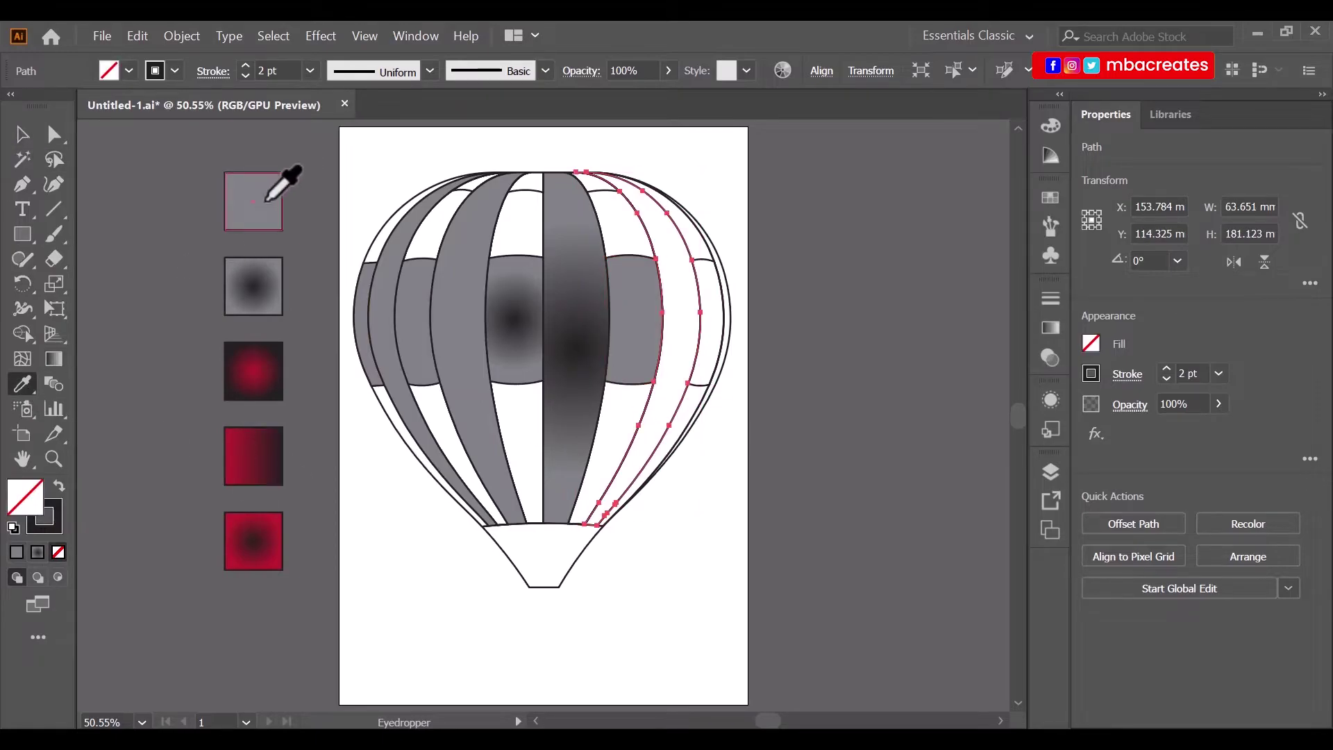
pyautogui.click(267, 200)
pyautogui.click(22, 134)
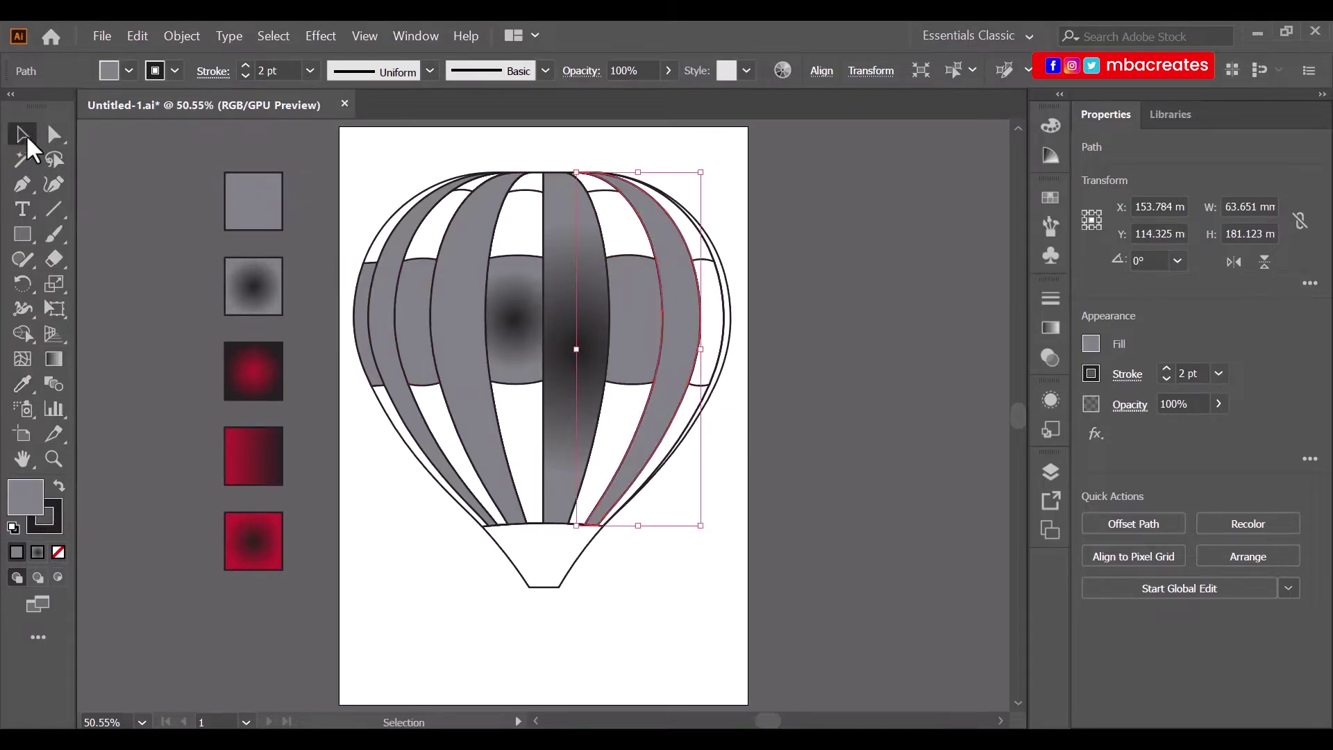
# Fill the narrow middle-band panel at the balloon's far right with the plain grey sample's colour.
pyautogui.click(706, 395)
pyautogui.click(25, 386)
pyautogui.click(254, 201)
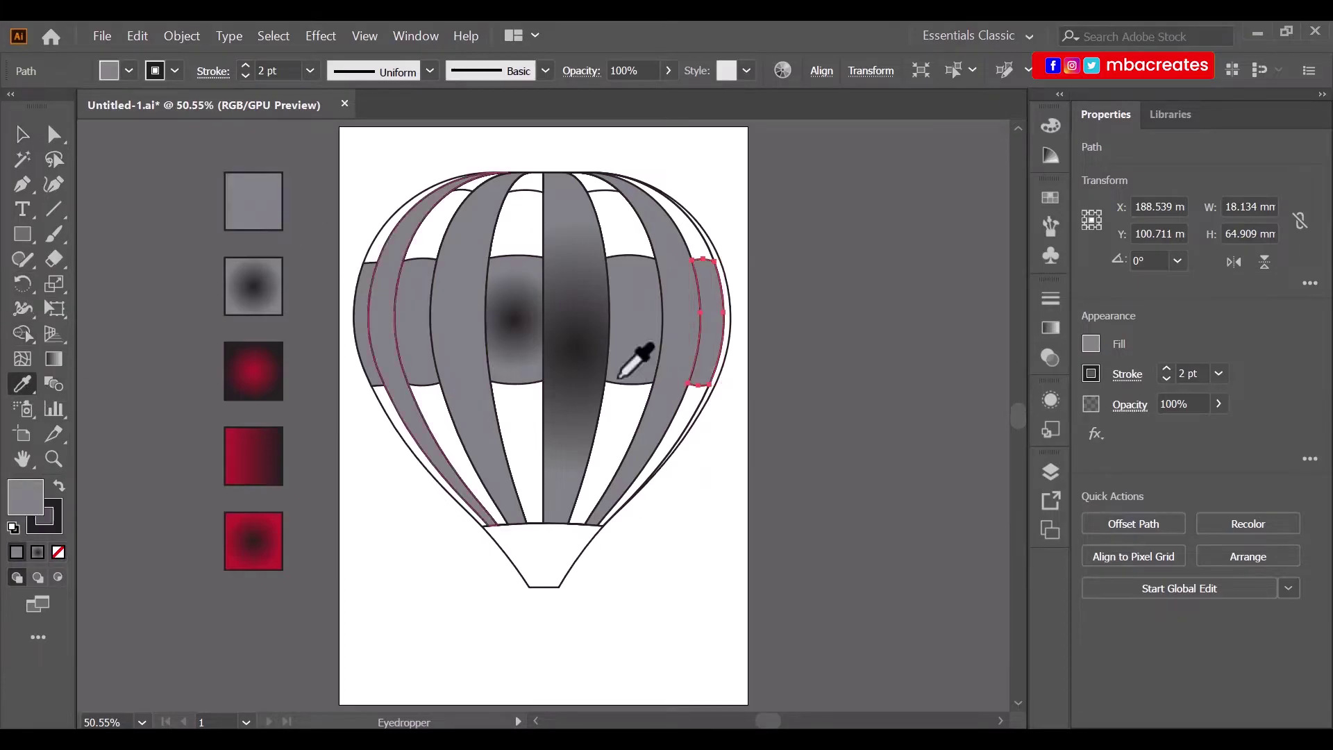
pyautogui.click(27, 134)
# Fill the thin outermost sliver along the balloon's right edge with the plain grey sample's colour, and deselect it.
pyautogui.click(722, 444)
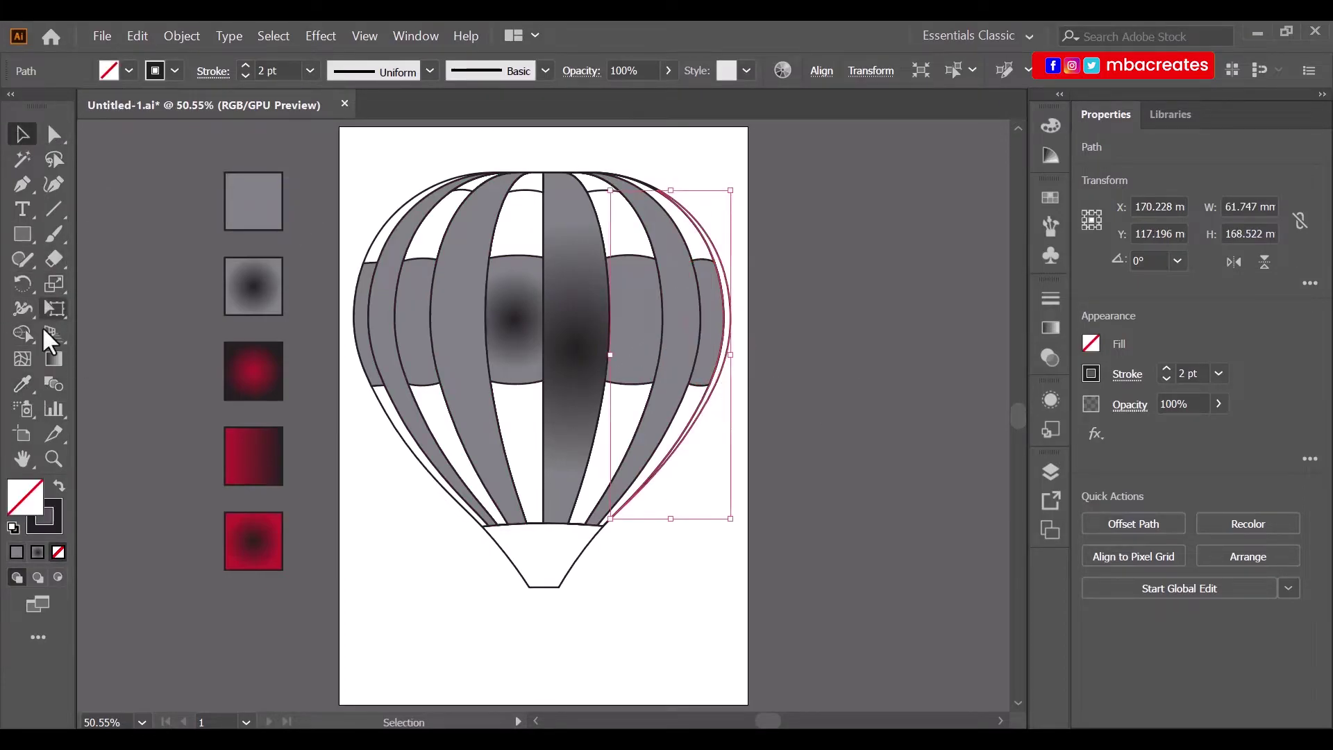
pyautogui.click(23, 384)
pyautogui.click(254, 201)
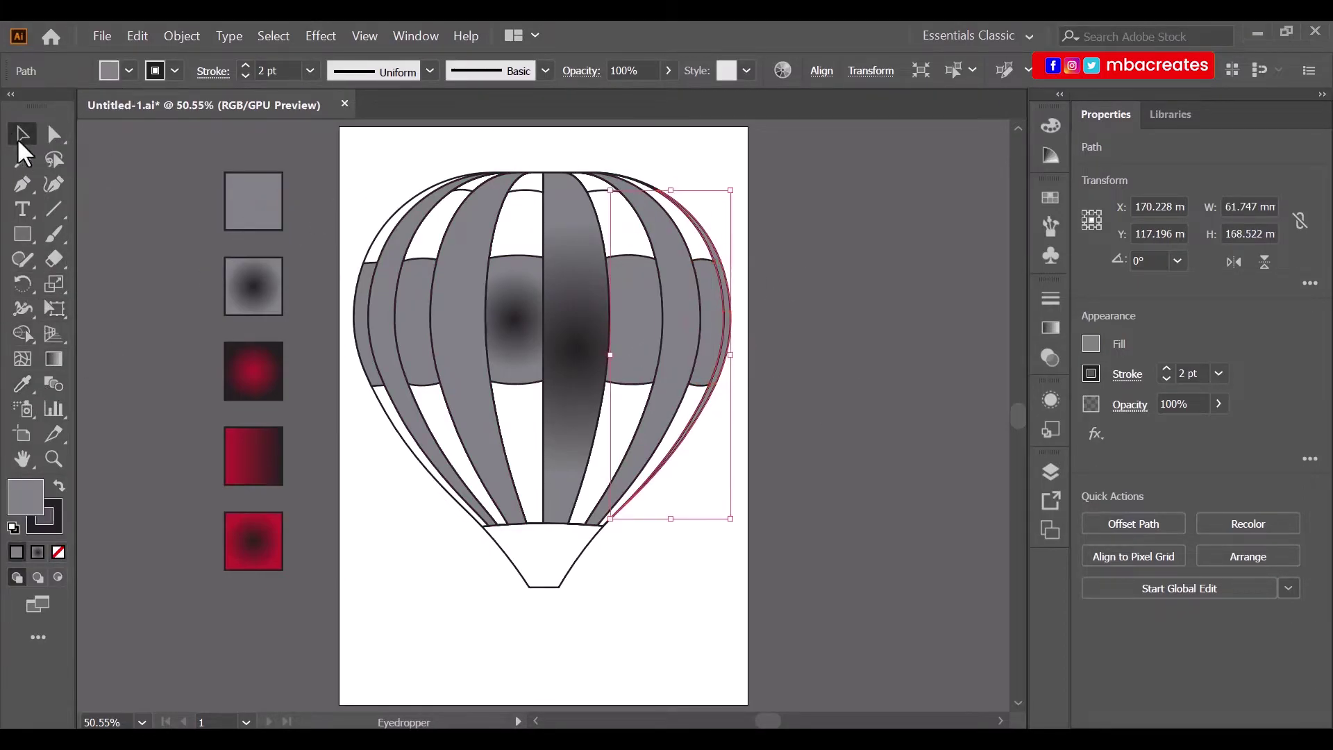
pyautogui.click(23, 134)
pyautogui.click(833, 284)
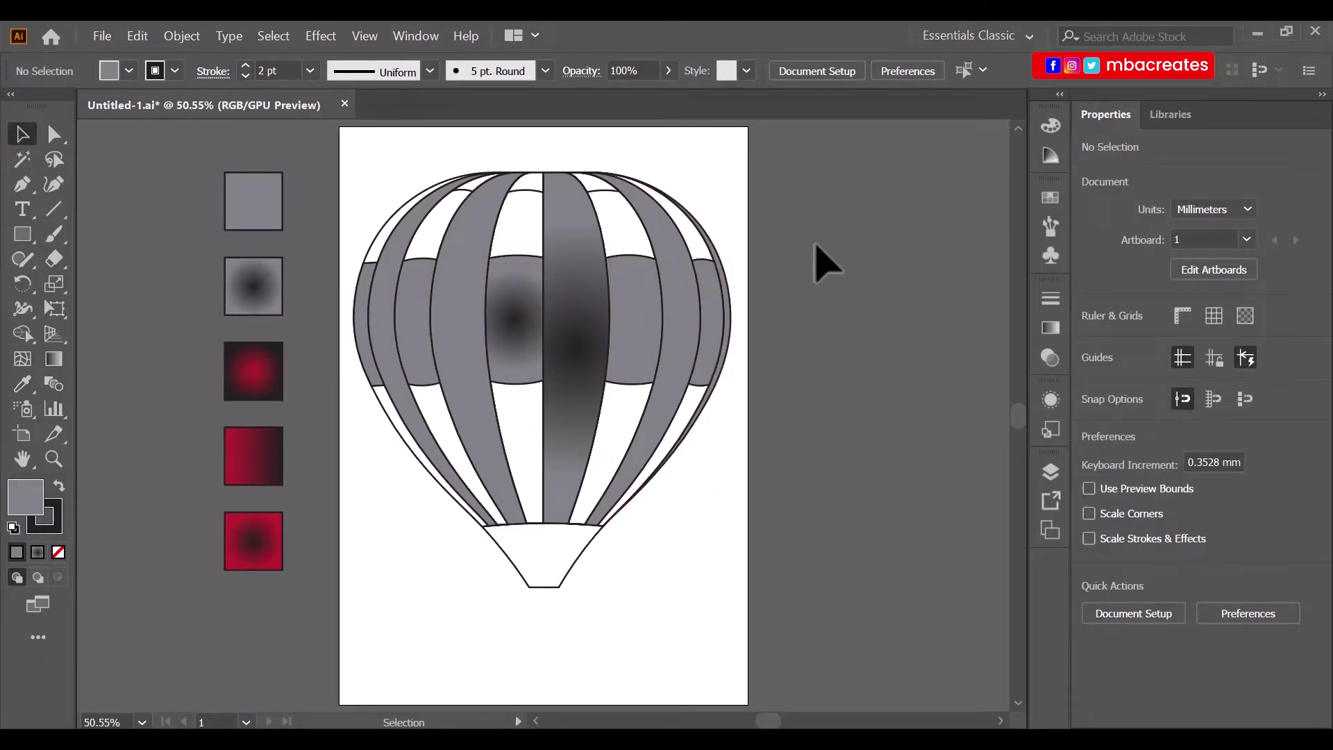
# Shift the central strip's radial gradient down and left with the Gradient tool so its dark centre sits by the centre line.
pyautogui.click(592, 372)
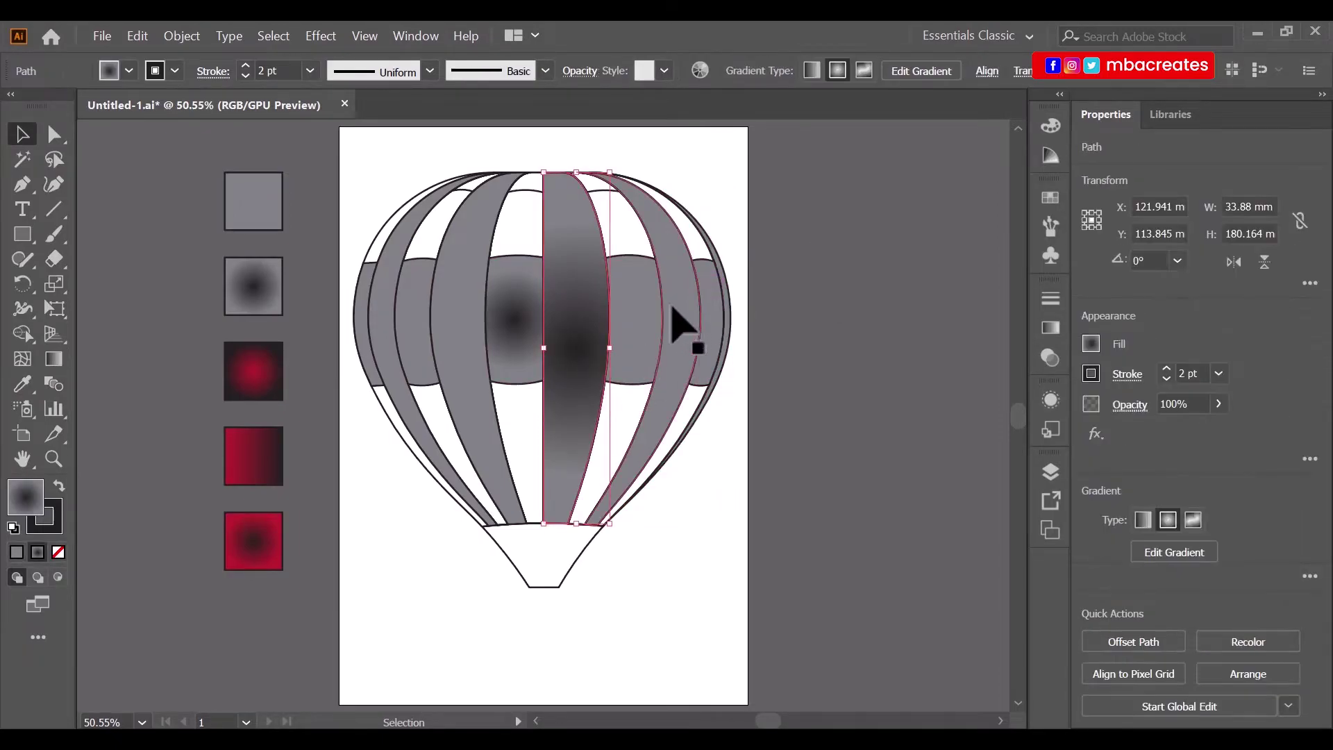
pyautogui.click(54, 360)
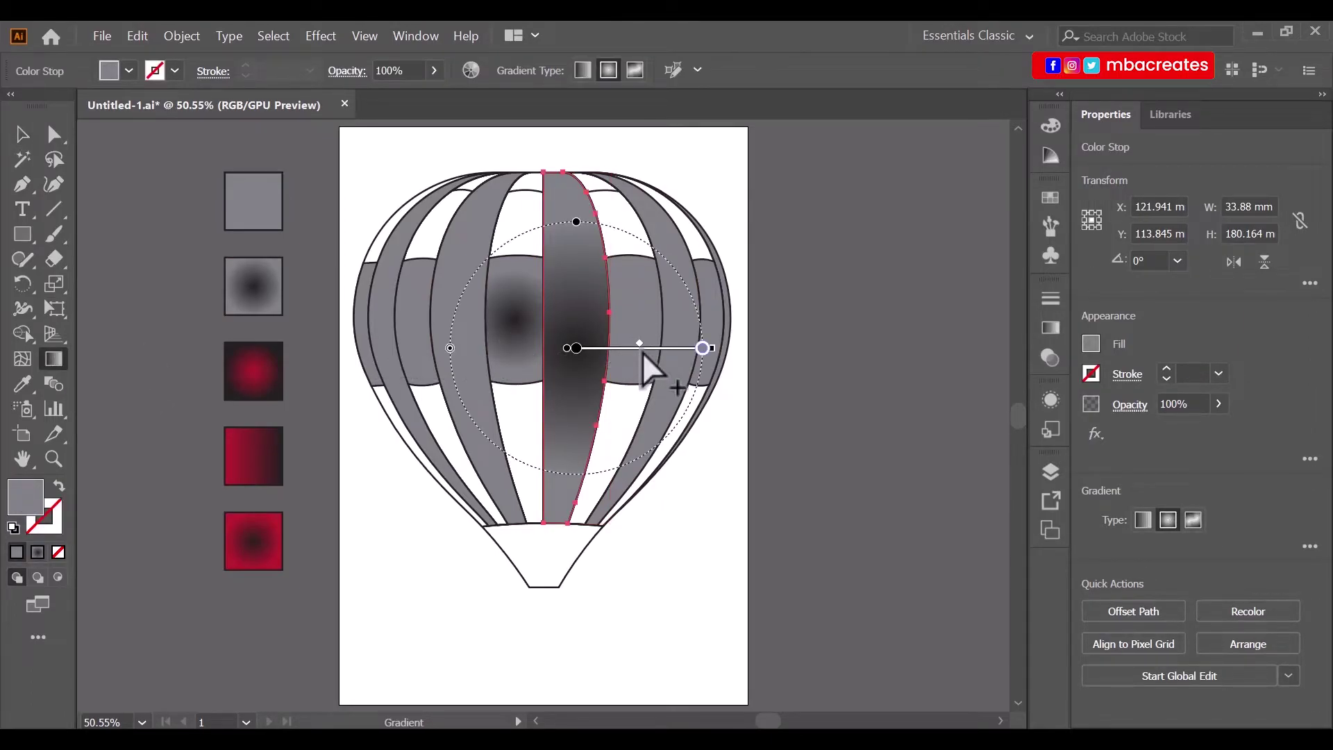
pyautogui.moveTo(642, 352); pyautogui.dragTo(617, 378)
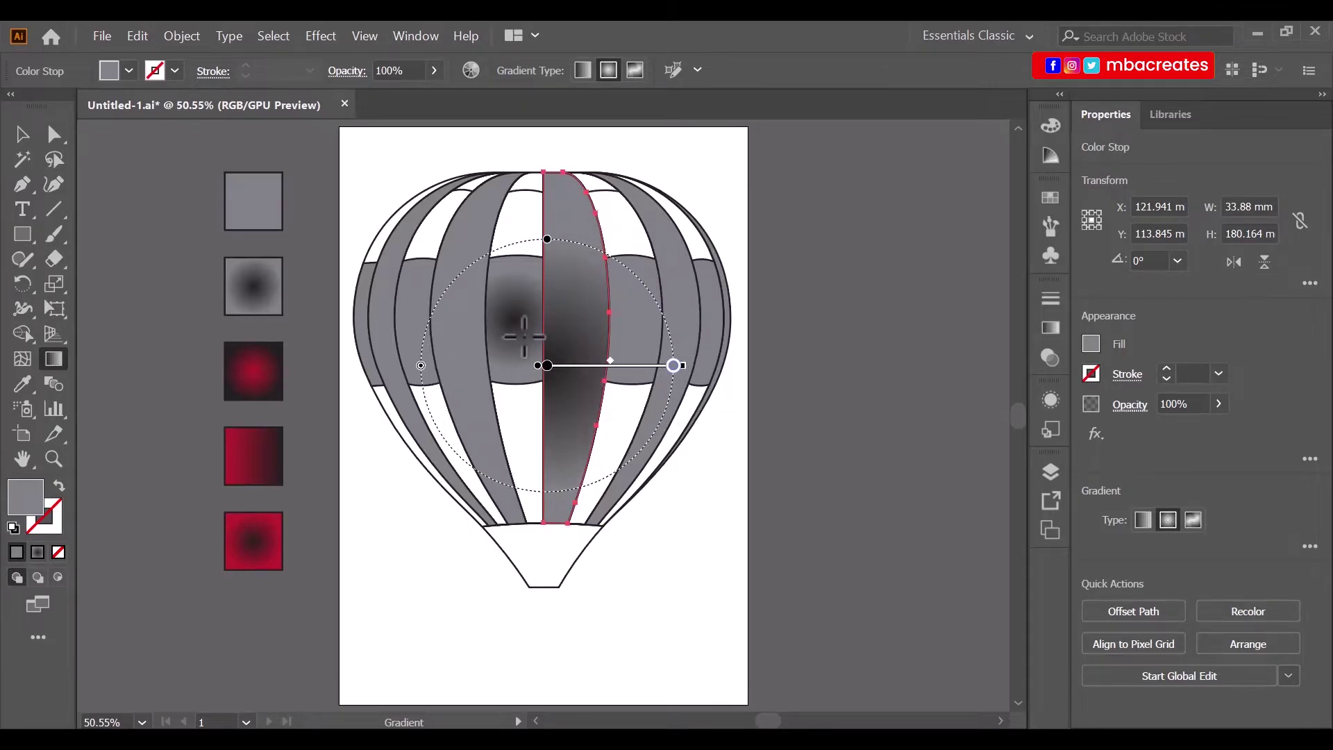
pyautogui.click(22, 134)
# Enlarge the radial gradient of the middle-band panel left of the centre line and lower its dark centre towards the panel's bottom edge.
pyautogui.click(526, 344)
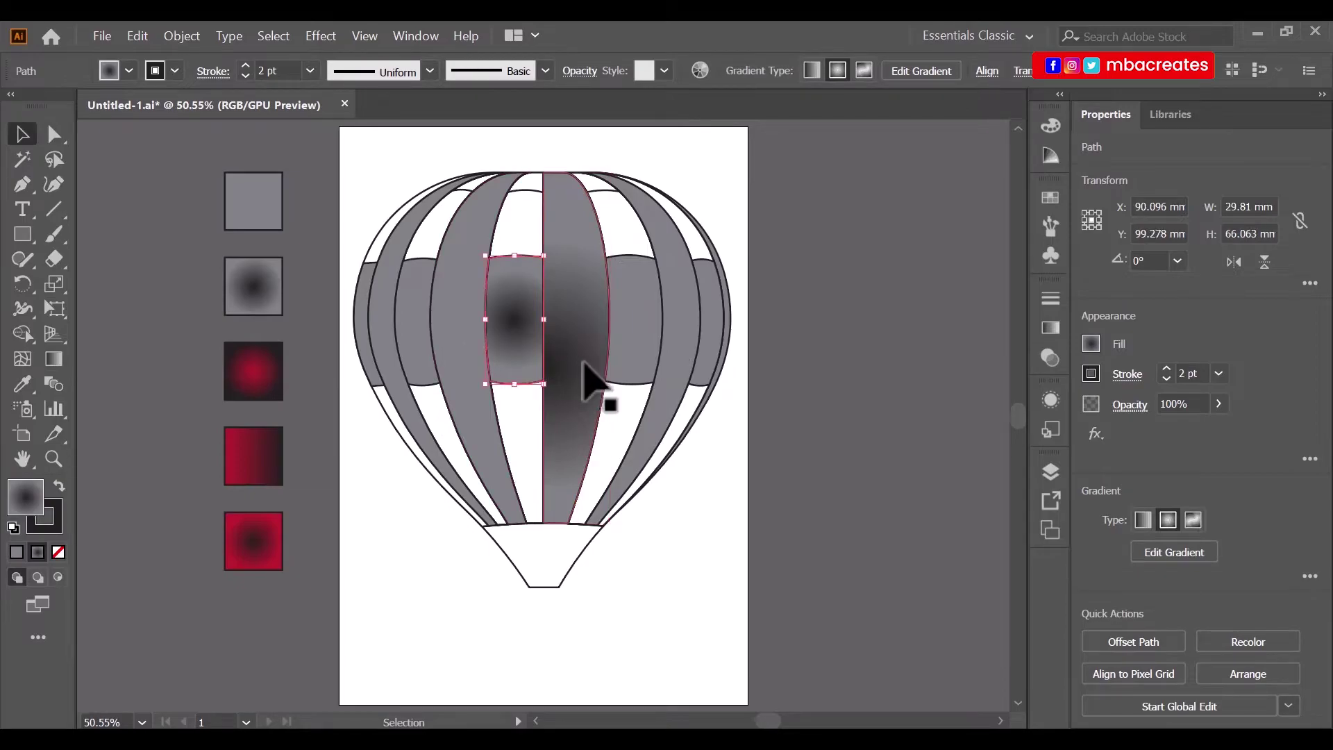
pyautogui.click(52, 357)
pyautogui.moveTo(541, 331)
pyautogui.mouseDown()
pyautogui.moveTo(556, 360)
pyautogui.moveTo(616, 355)
pyautogui.moveTo(542, 361)
pyautogui.mouseUp()
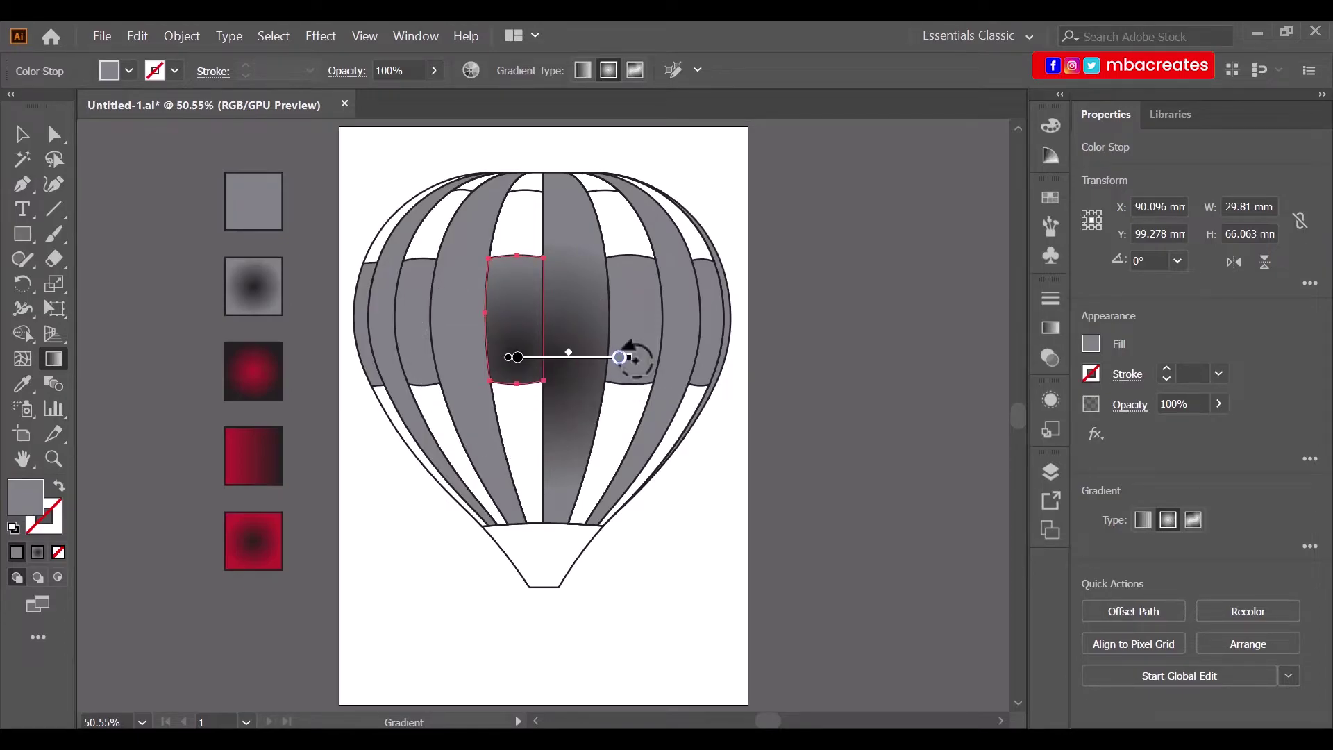
pyautogui.click(21, 134)
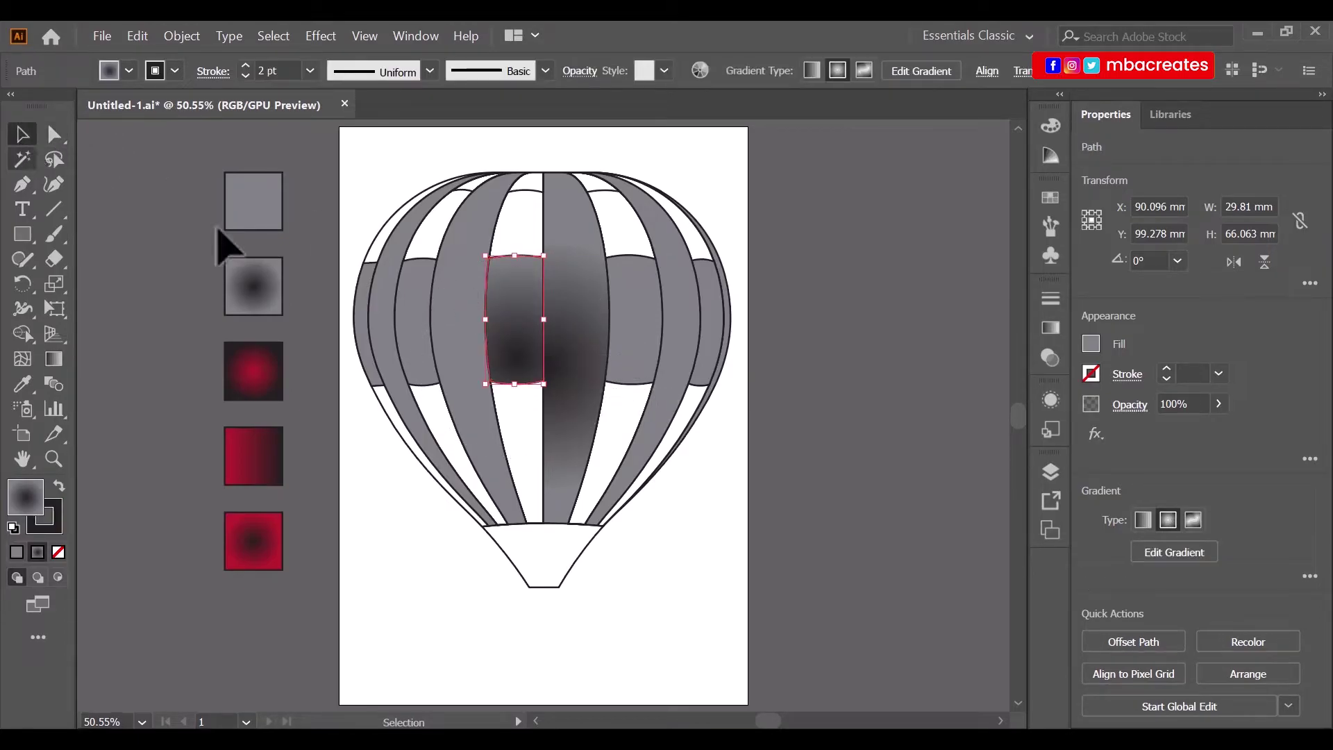
# Refill the wide full-height strip on the left half with the grey radial gradient and move its dark centre to the strip's lower right edge.
pyautogui.click(453, 352)
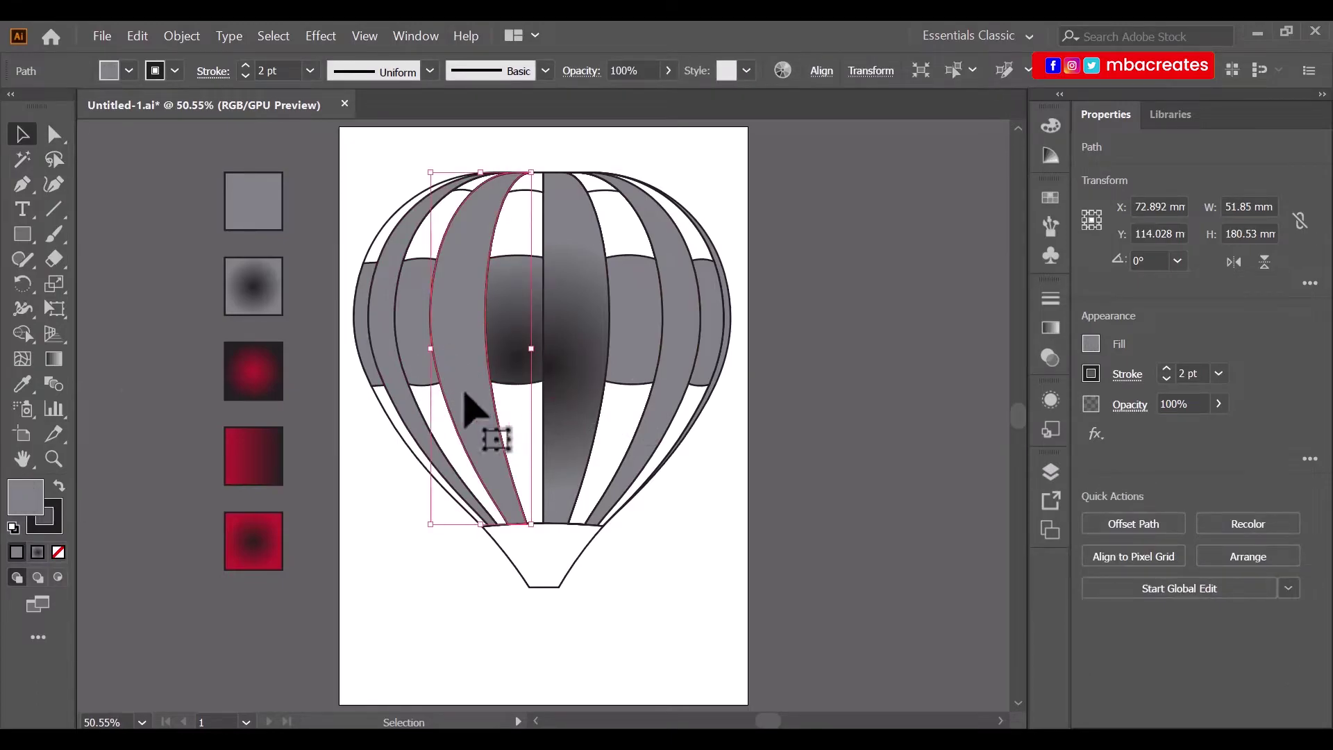
pyautogui.click(15, 382)
pyautogui.click(255, 286)
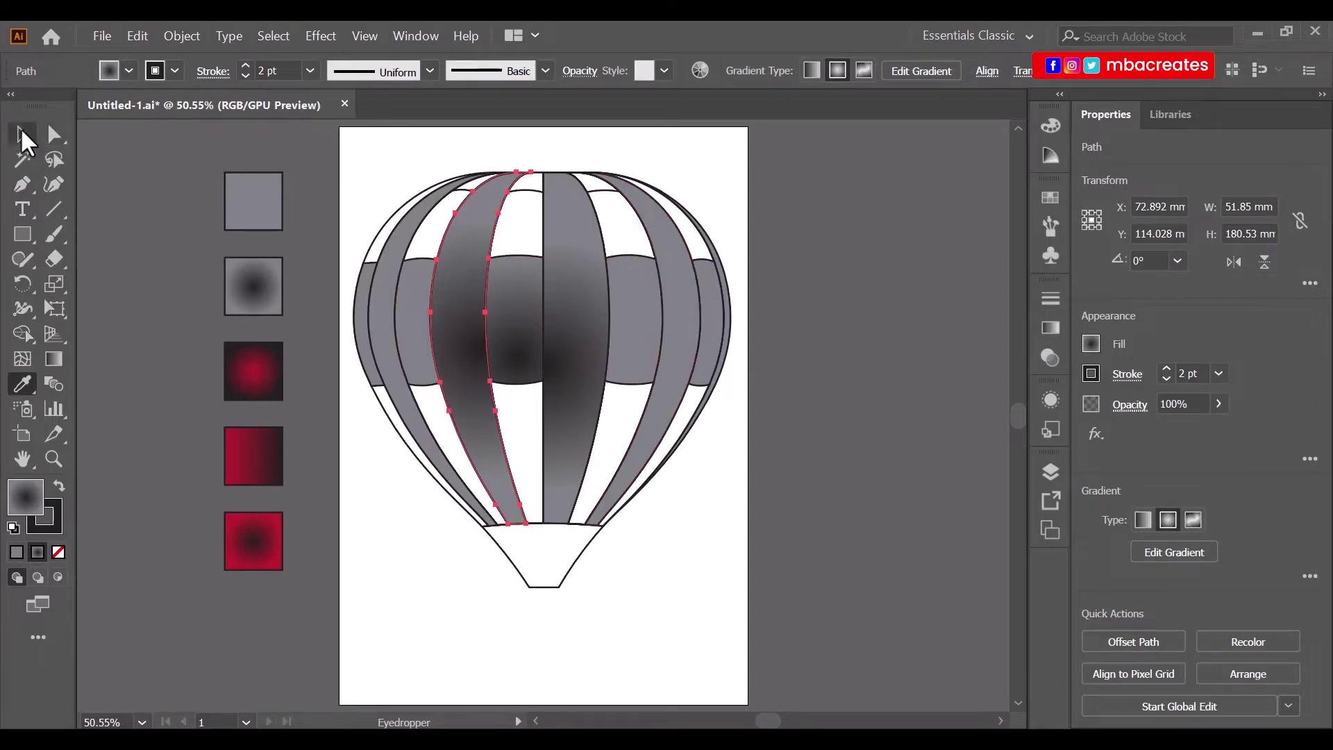
pyautogui.click(54, 359)
pyautogui.moveTo(511, 352); pyautogui.dragTo(517, 372)
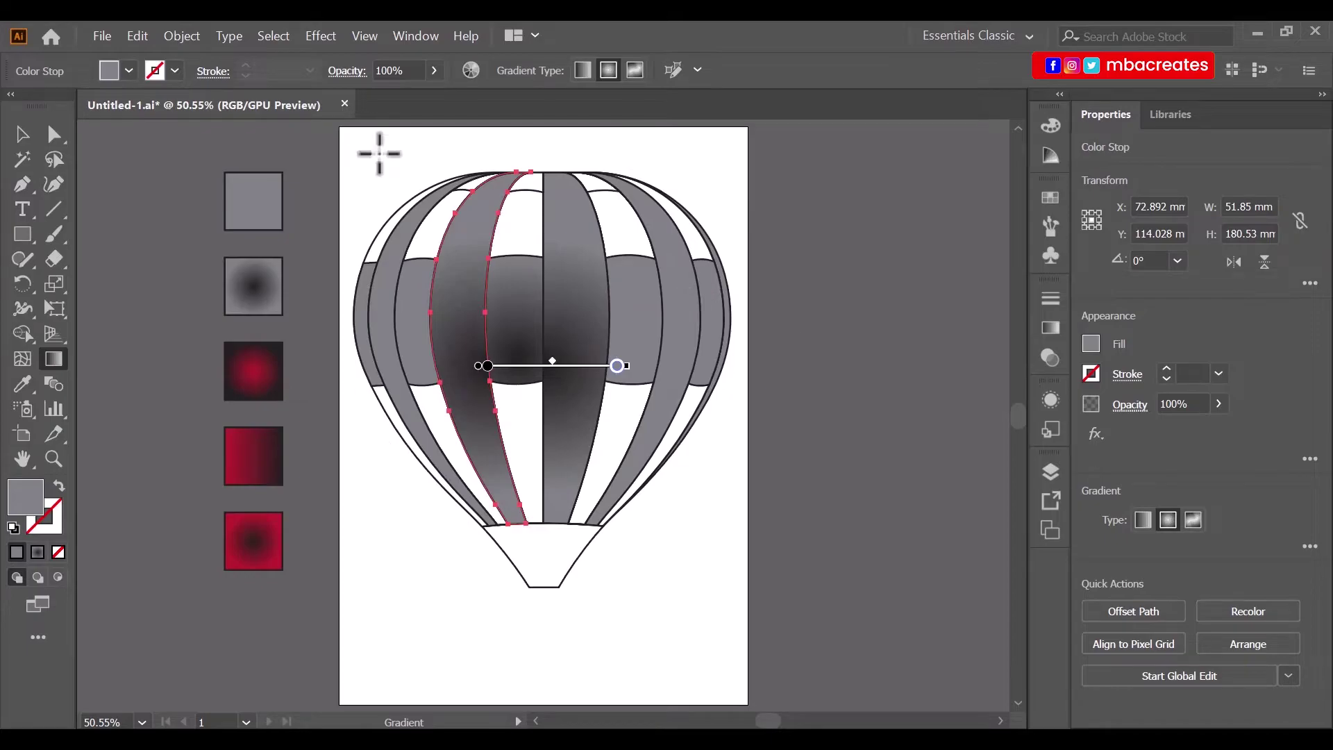
pyautogui.click(29, 139)
pyautogui.click(807, 370)
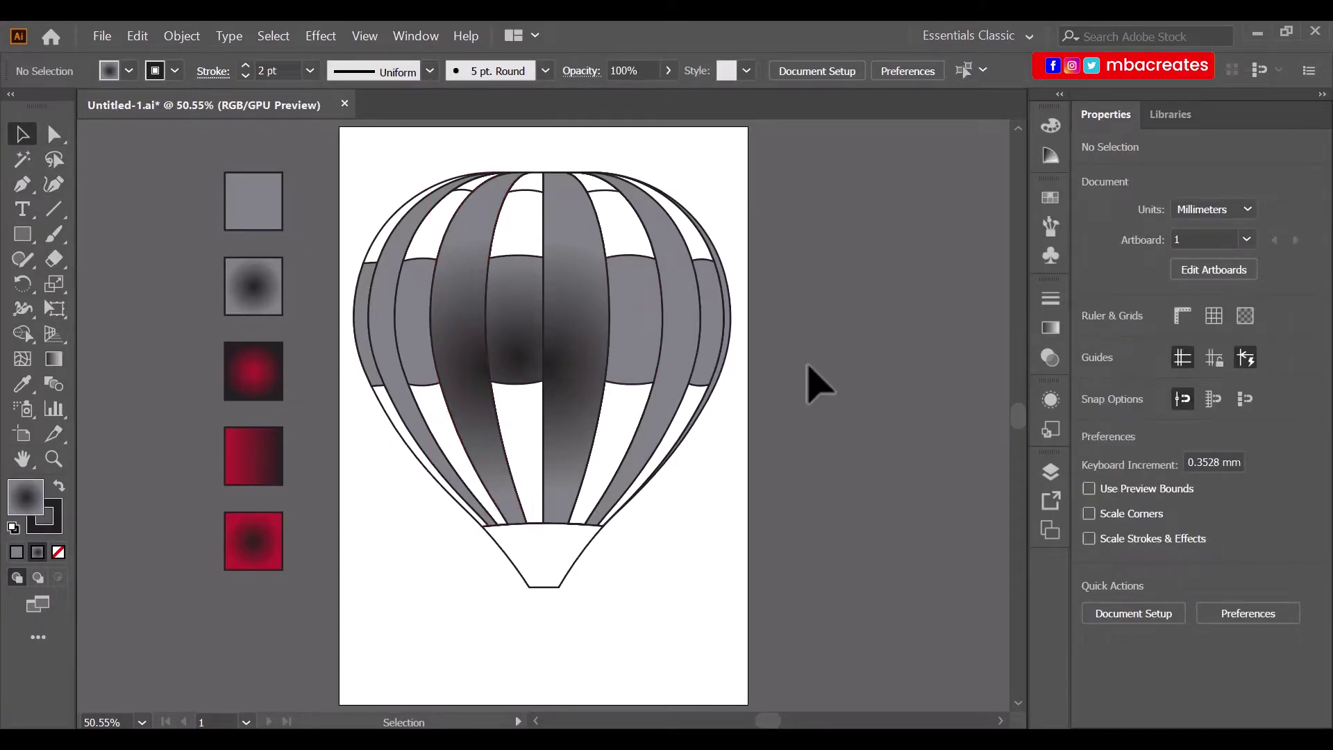
# Refill the wide middle-band panel on the right half with the grey radial gradient, enlarge it, and move its dark centre to the lower left edge.
pyautogui.click(635, 353)
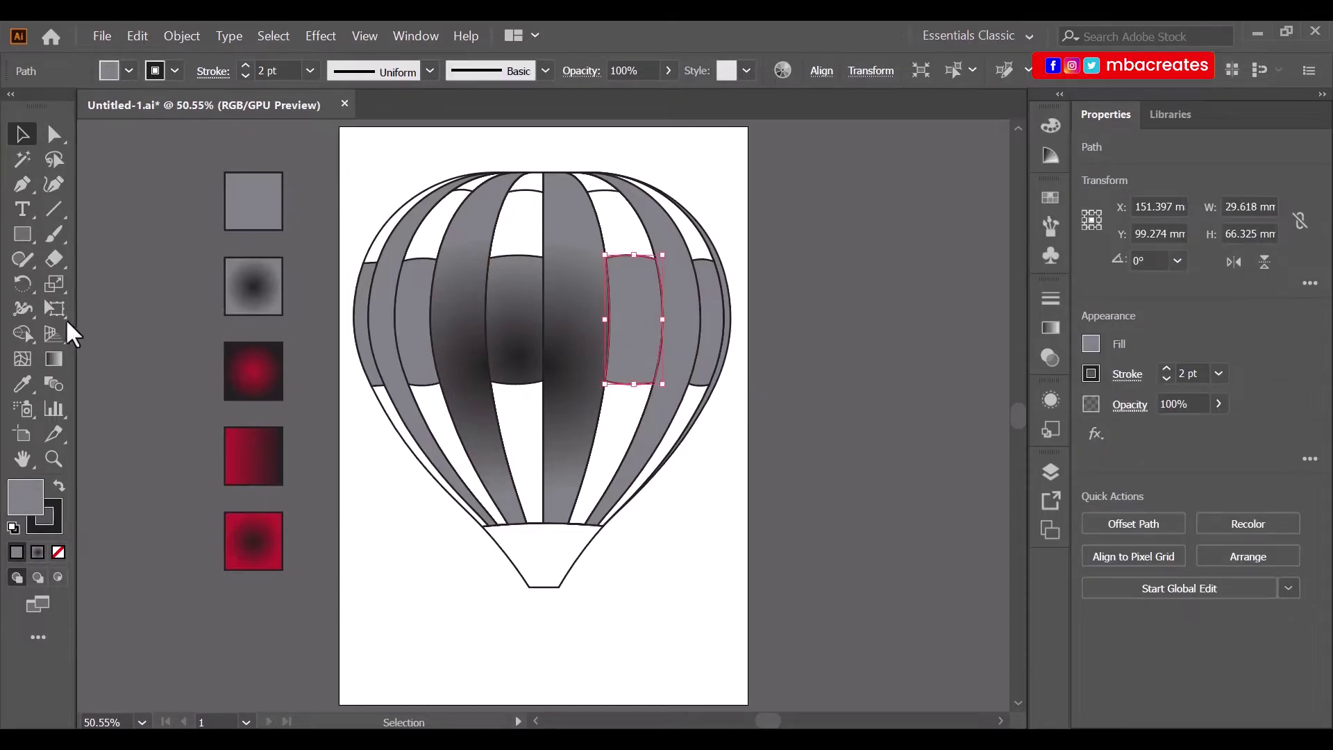
pyautogui.click(21, 386)
pyautogui.click(240, 298)
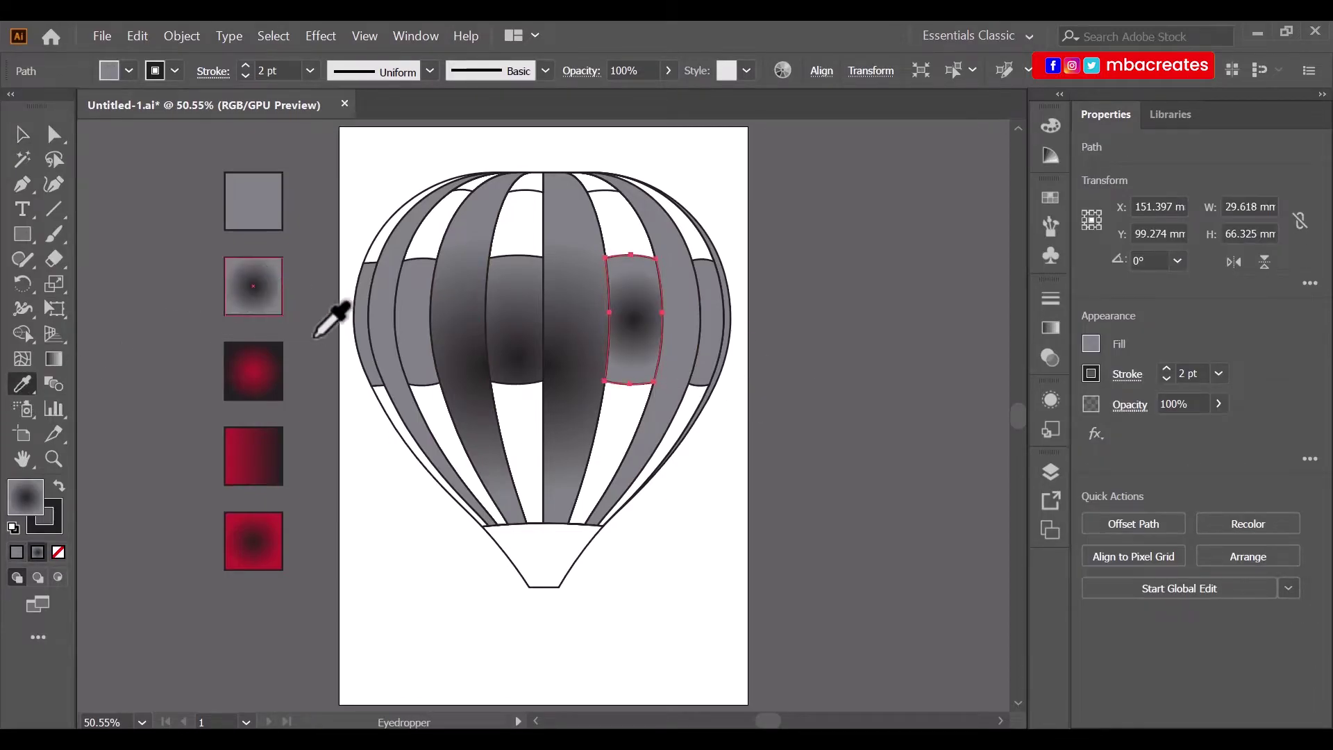
pyautogui.click(55, 359)
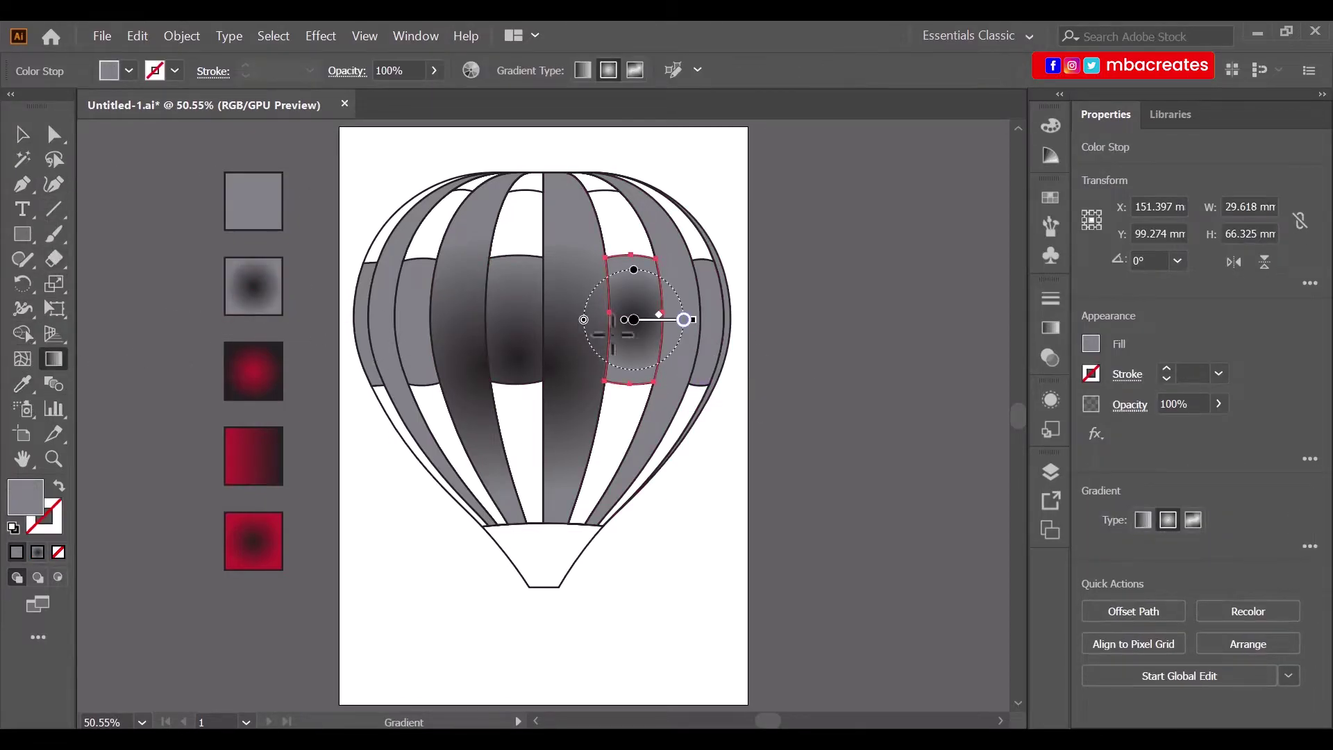
pyautogui.moveTo(663, 323)
pyautogui.mouseDown()
pyautogui.moveTo(644, 356)
pyautogui.moveTo(736, 353)
pyautogui.moveTo(724, 354)
pyautogui.mouseUp()
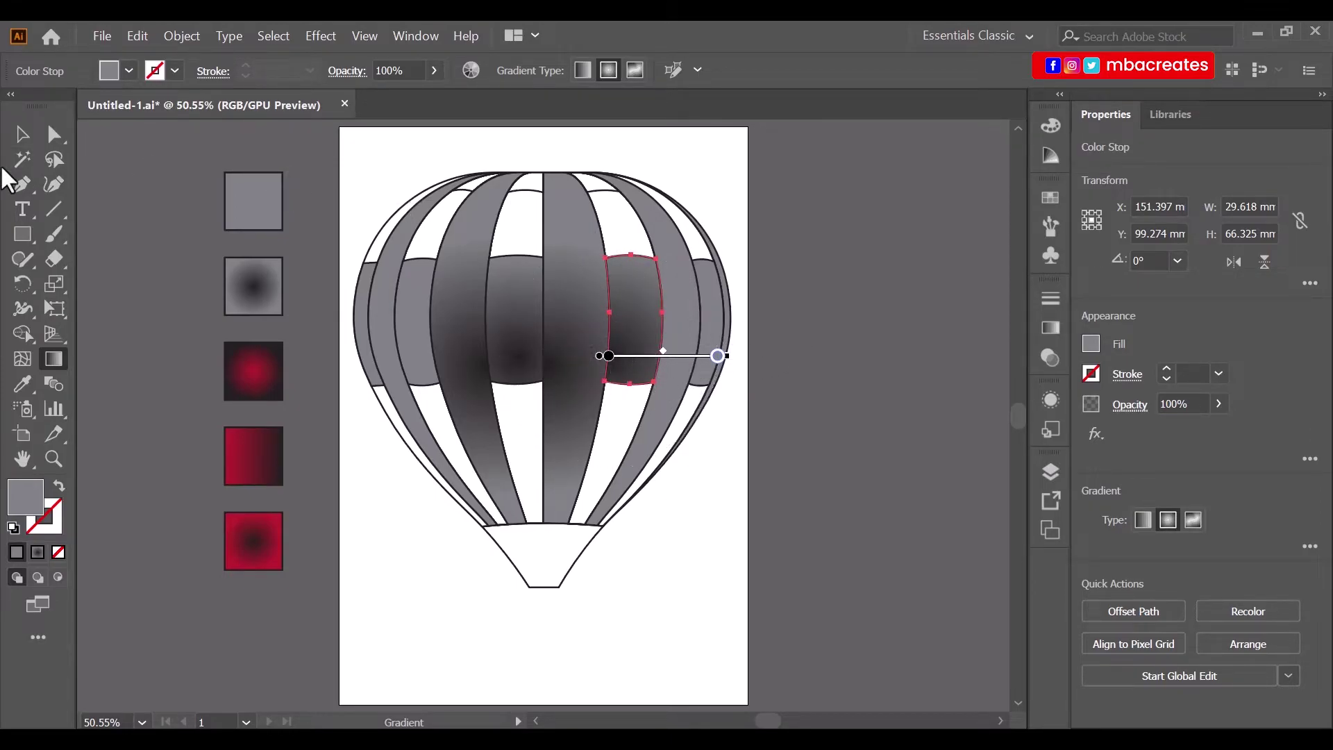
pyautogui.click(21, 135)
pyautogui.click(583, 402)
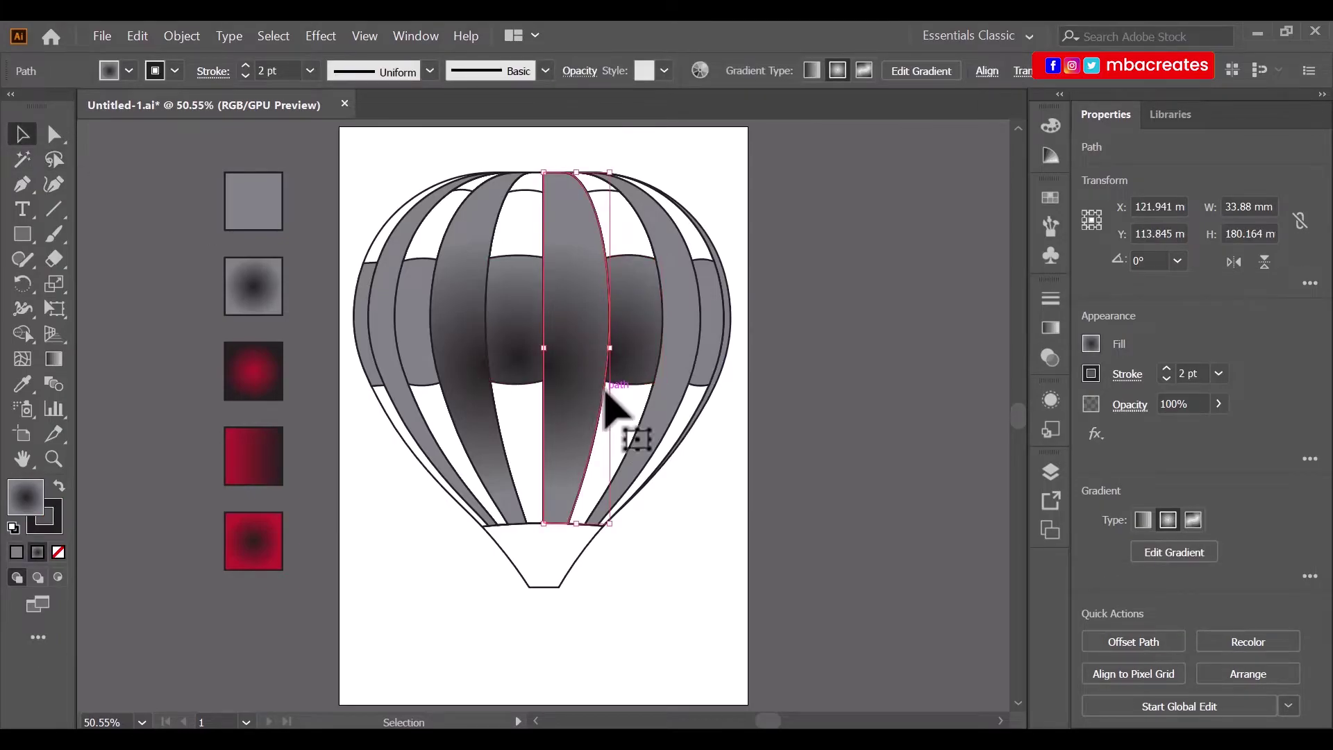
pyautogui.click(883, 377)
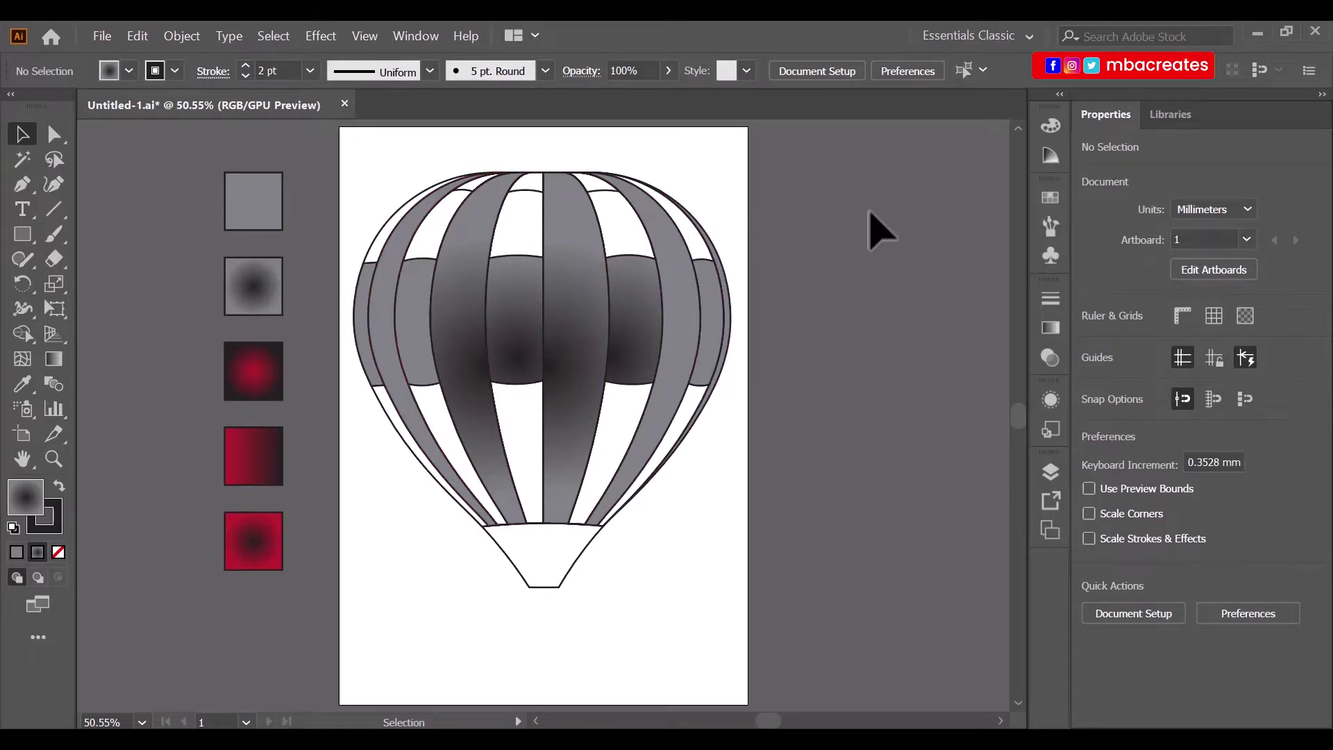
# Fill the small crown panel at the balloon's upper left, between the two long strips, with the plain grey sample's colour.
pyautogui.click(467, 185)
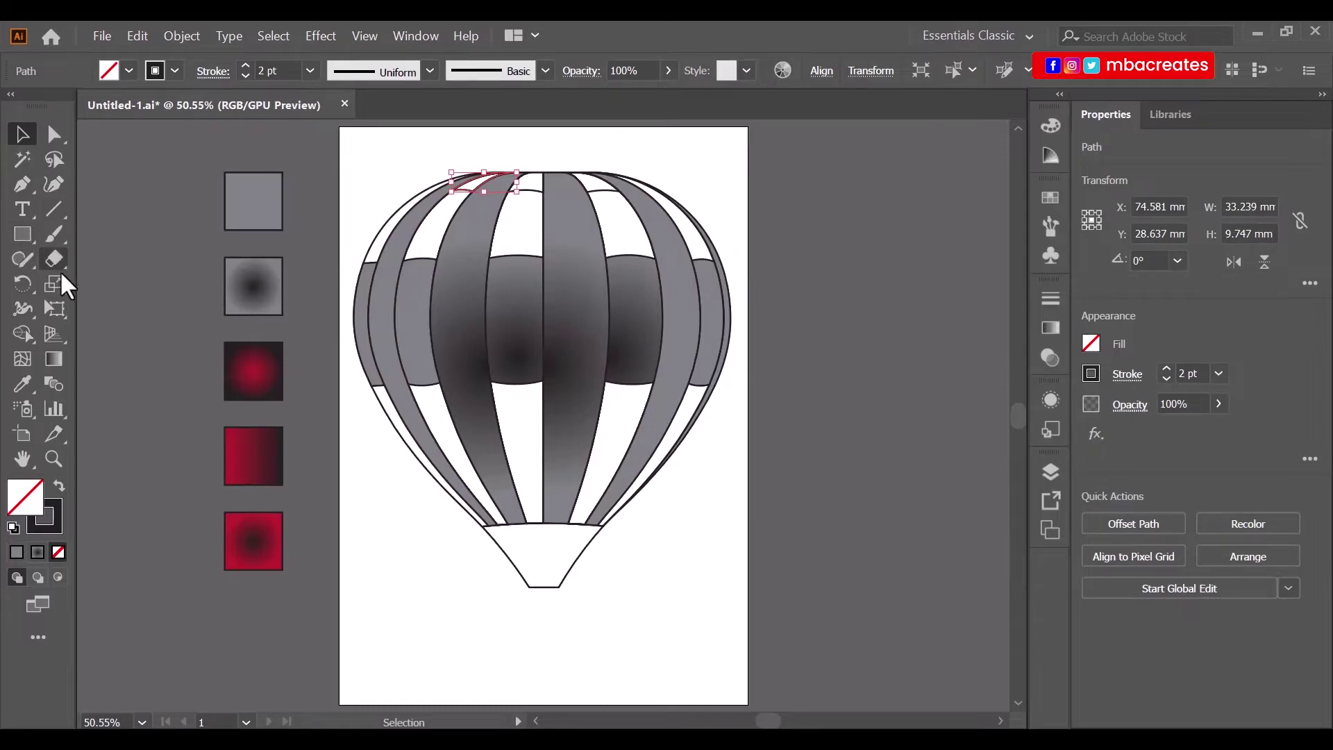
pyautogui.click(23, 383)
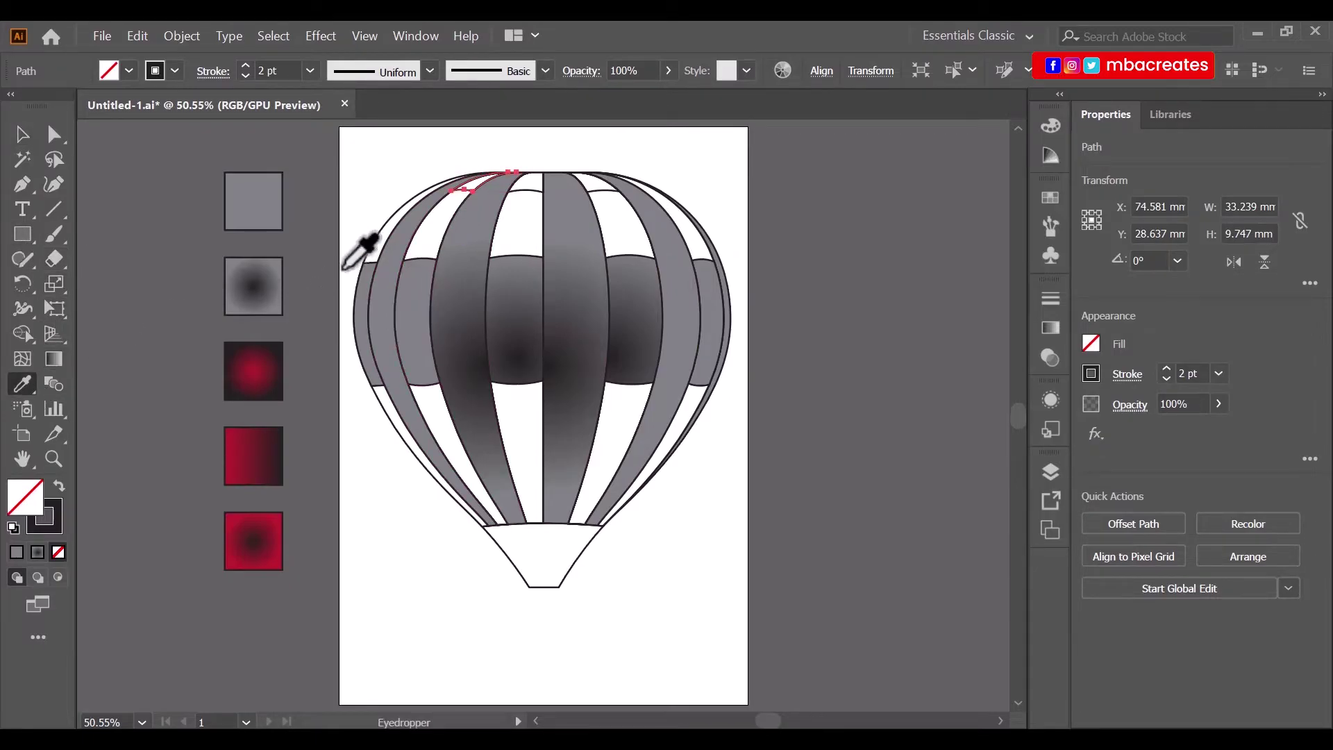
pyautogui.click(259, 216)
pyautogui.click(23, 135)
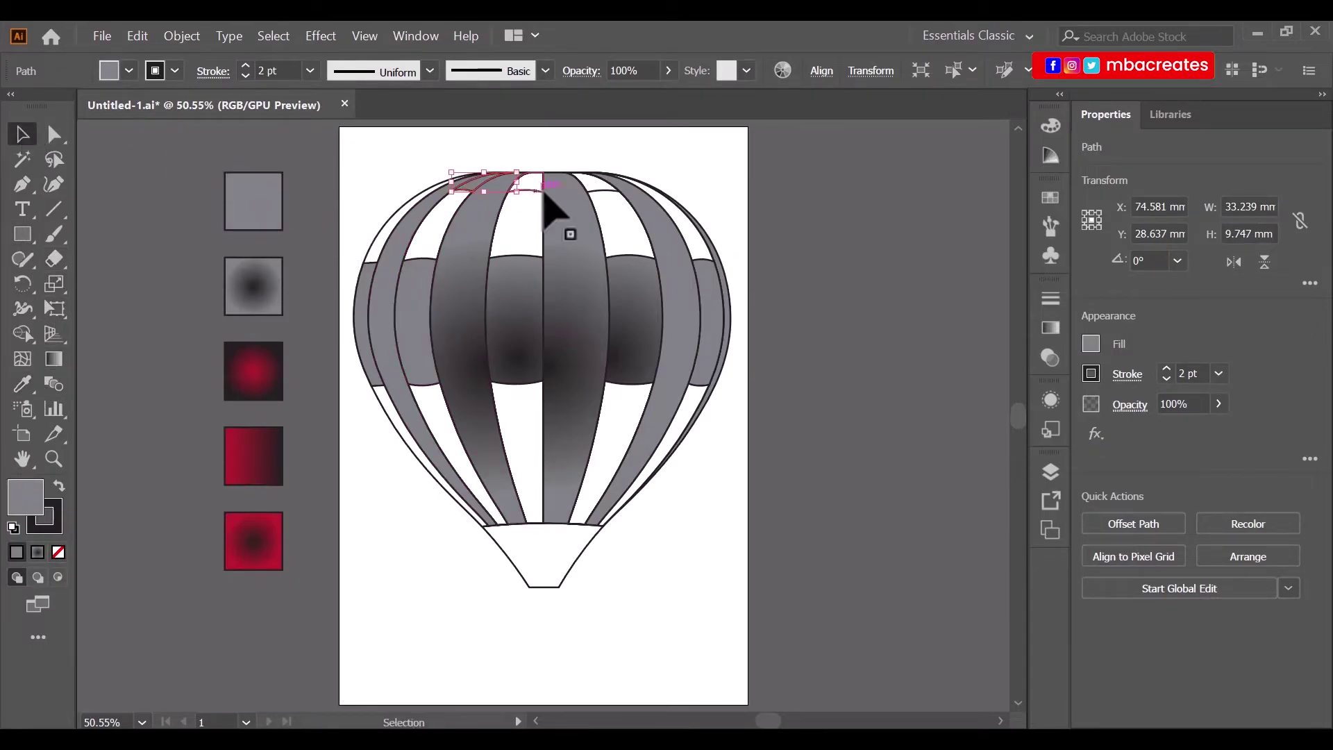
# Fill the small unfilled cap segment just left of the balloon's centre line with the plain grey sample square's colour using the Eyedropper.
pyautogui.click(543, 194)
pyautogui.click(533, 191)
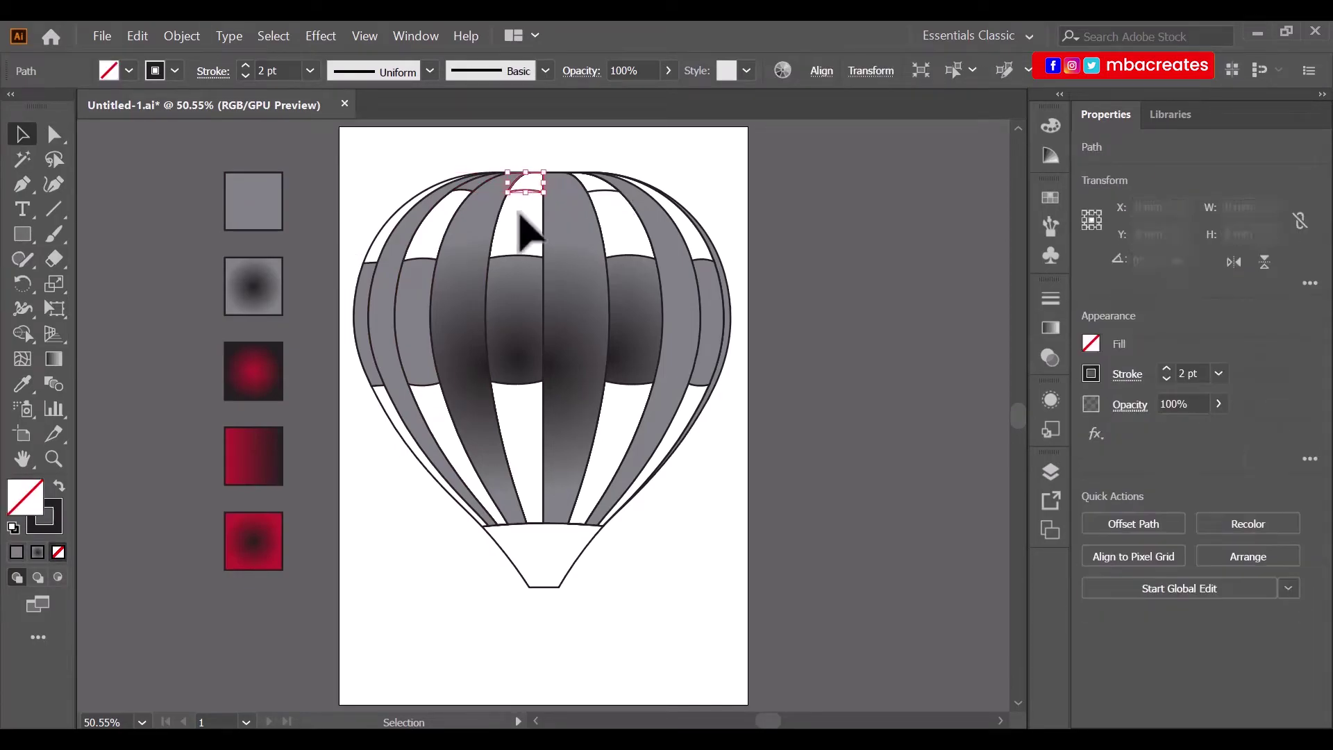
pyautogui.click(27, 386)
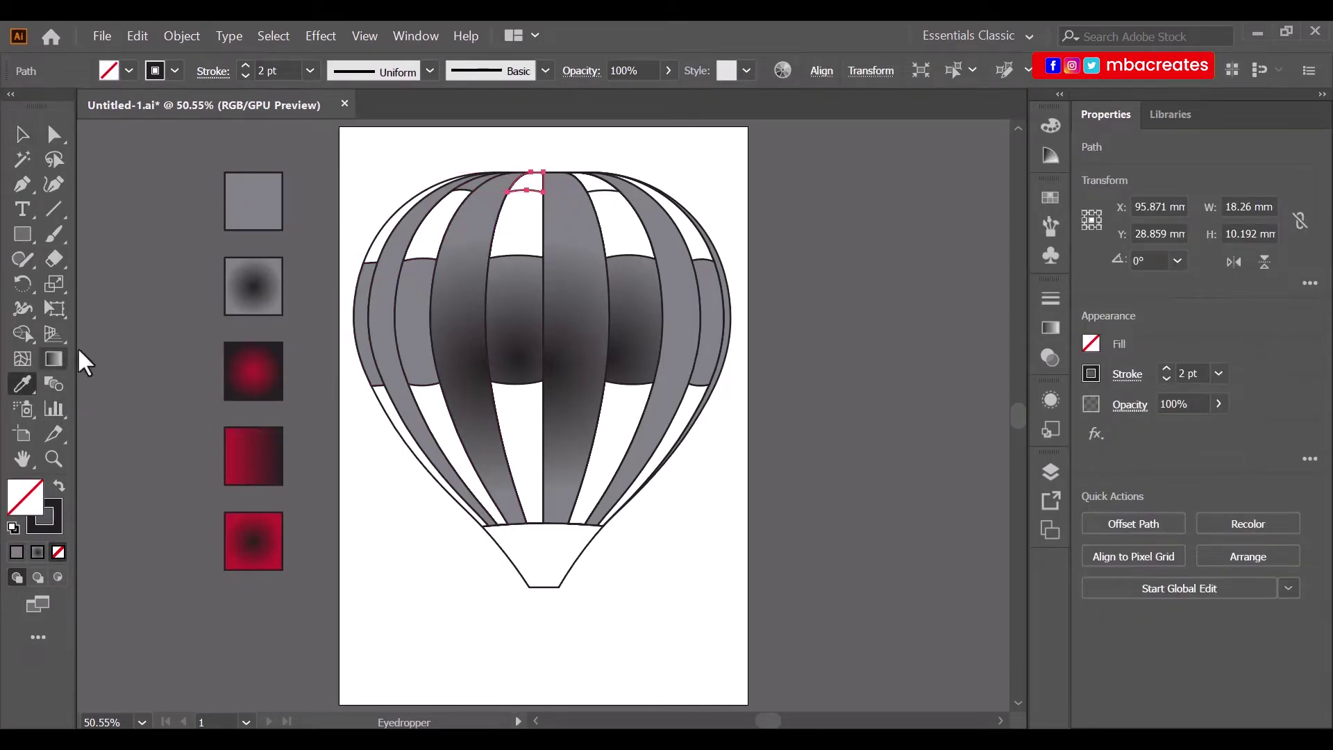
pyautogui.click(268, 208)
pyautogui.click(22, 136)
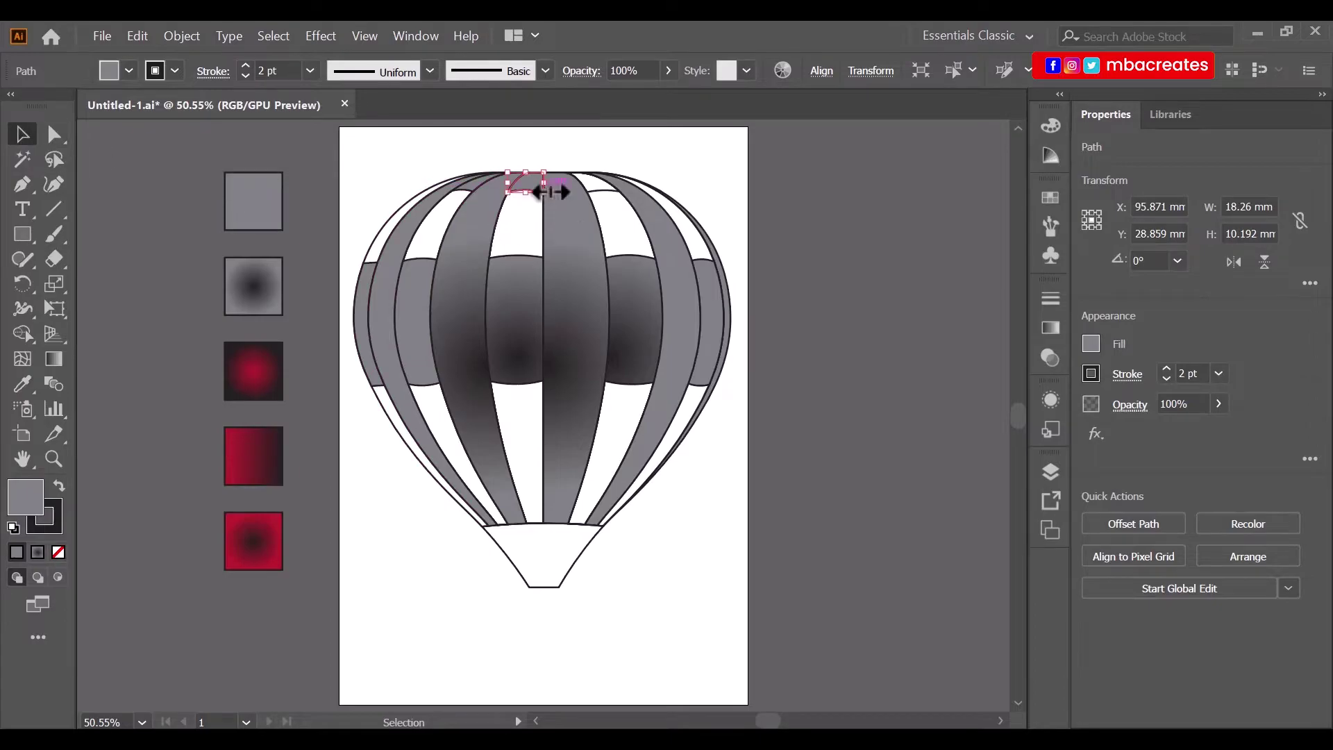
# Apply the plain grey sample's fill to the unfilled cap segment right of the balloon's central panel and deselect it.
pyautogui.click(598, 186)
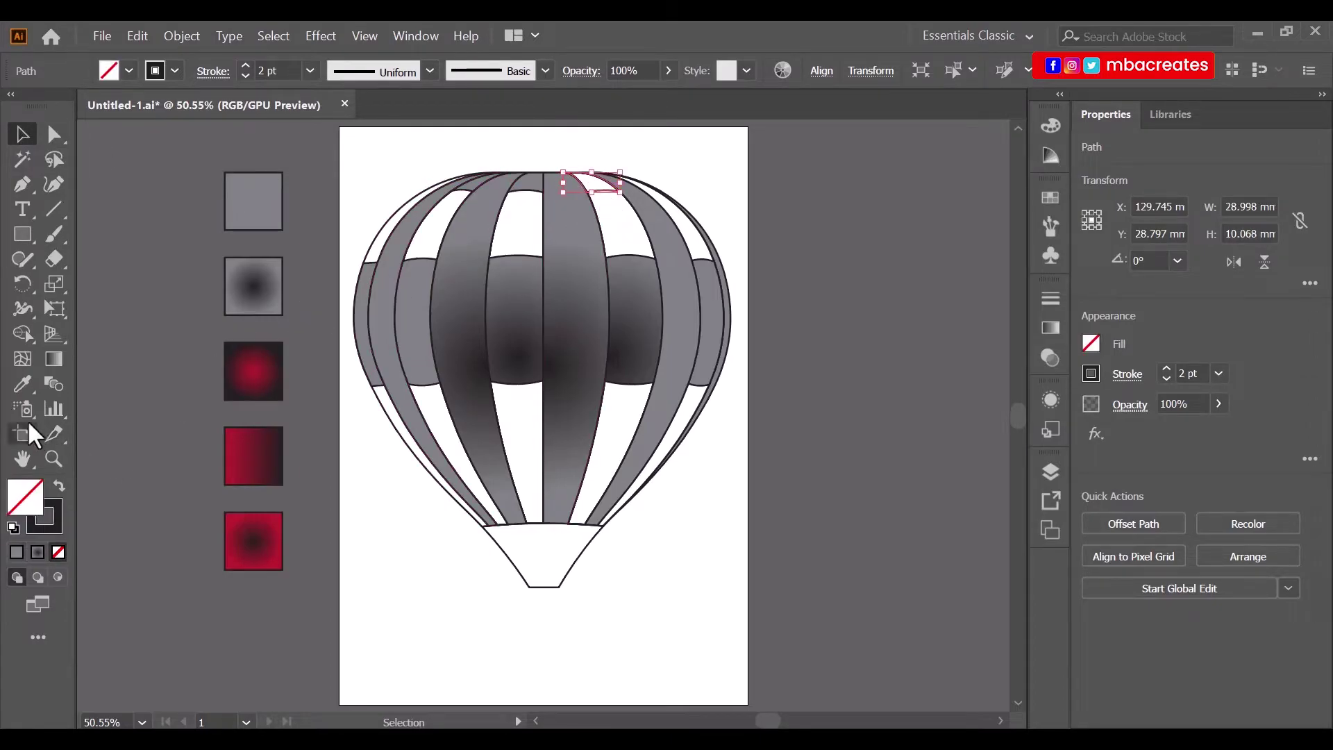
pyautogui.click(23, 383)
pyautogui.click(282, 205)
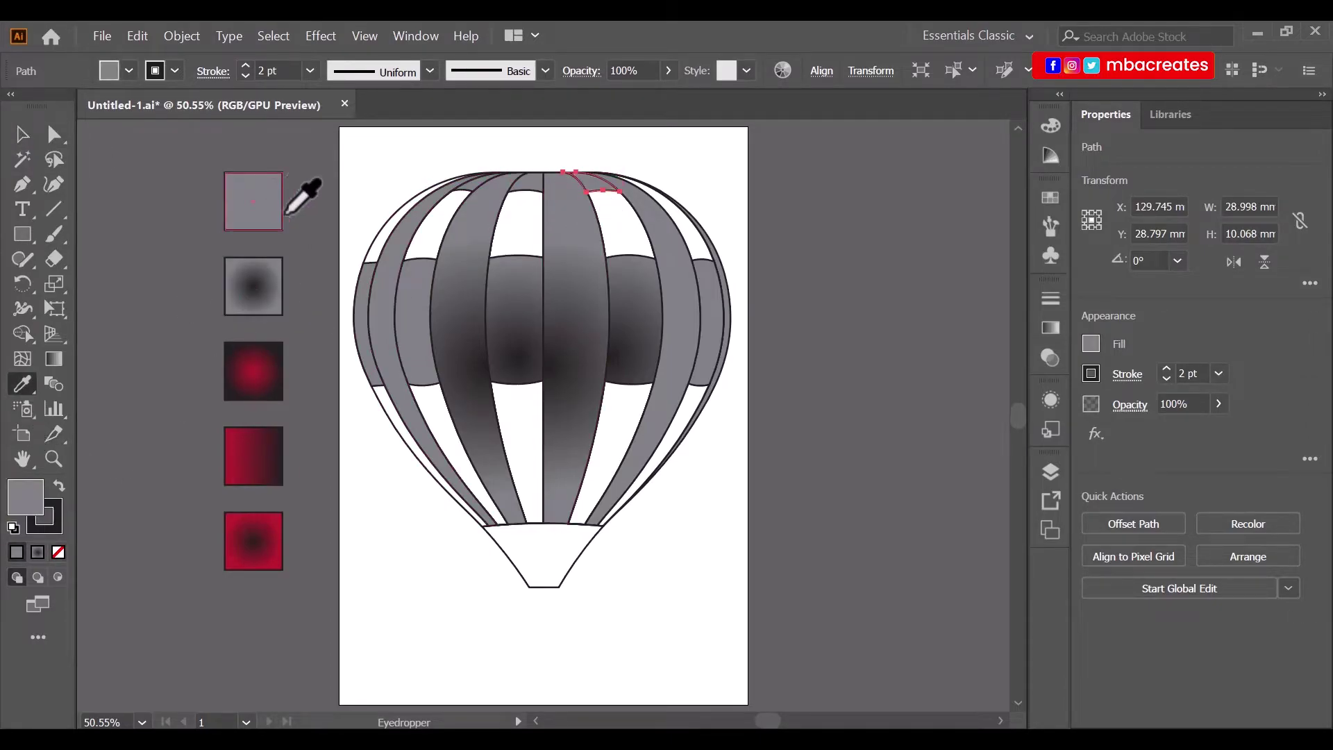
pyautogui.click(23, 139)
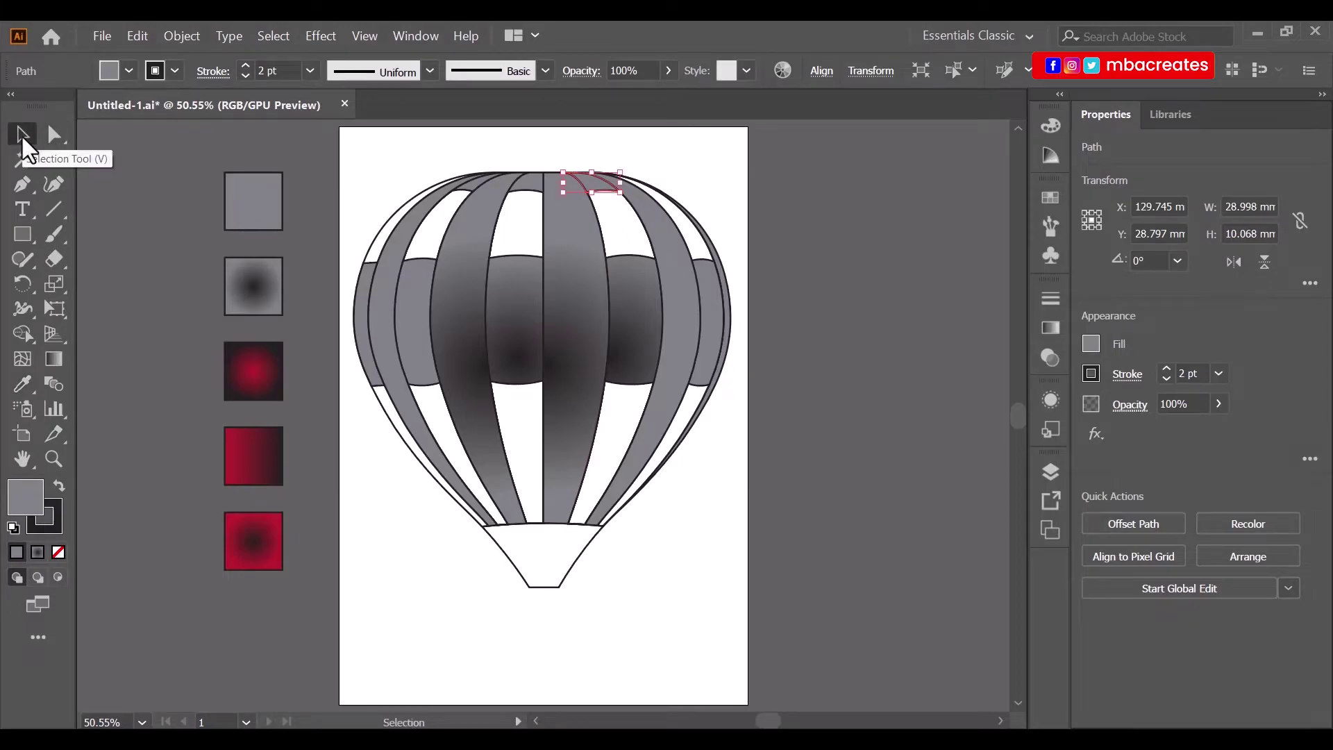
pyautogui.click(788, 574)
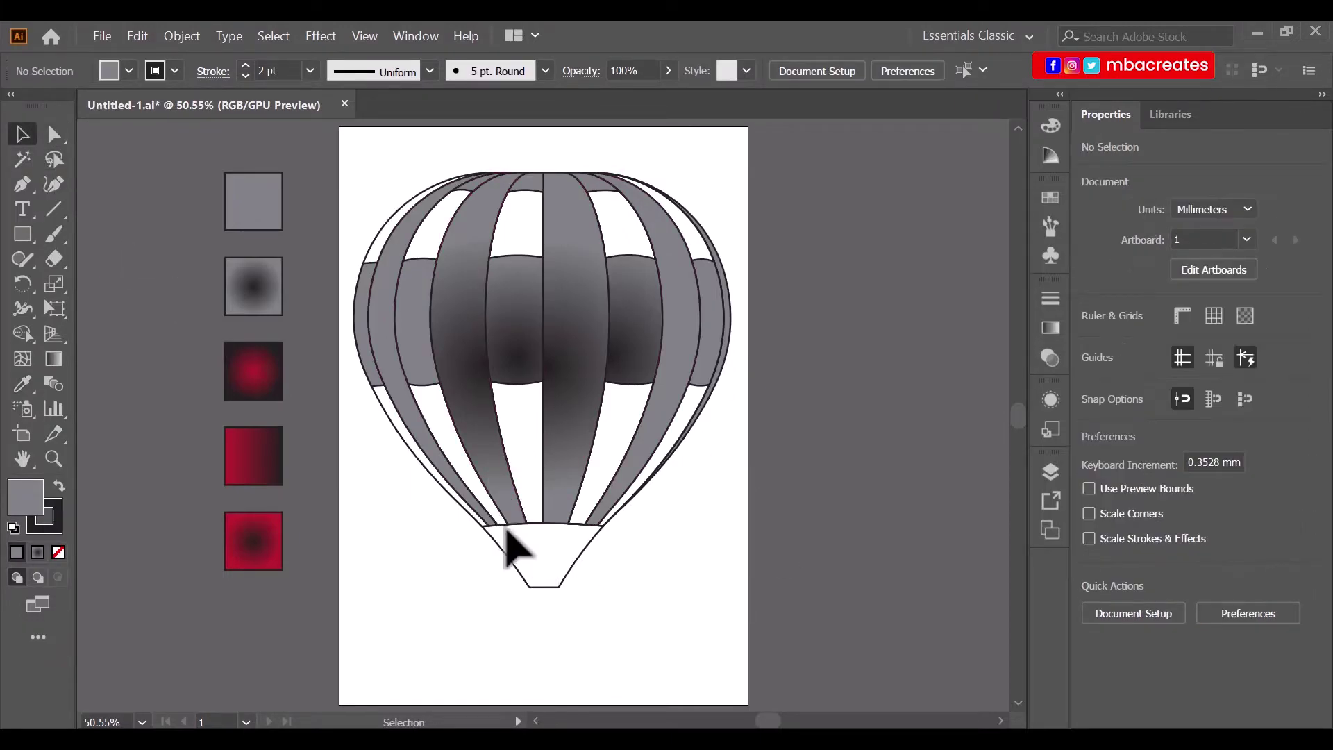
# Fill the tapered skirt at the balloon's base with the plain grey sample colour and deselect it.
pyautogui.click(552, 525)
pyautogui.click(553, 528)
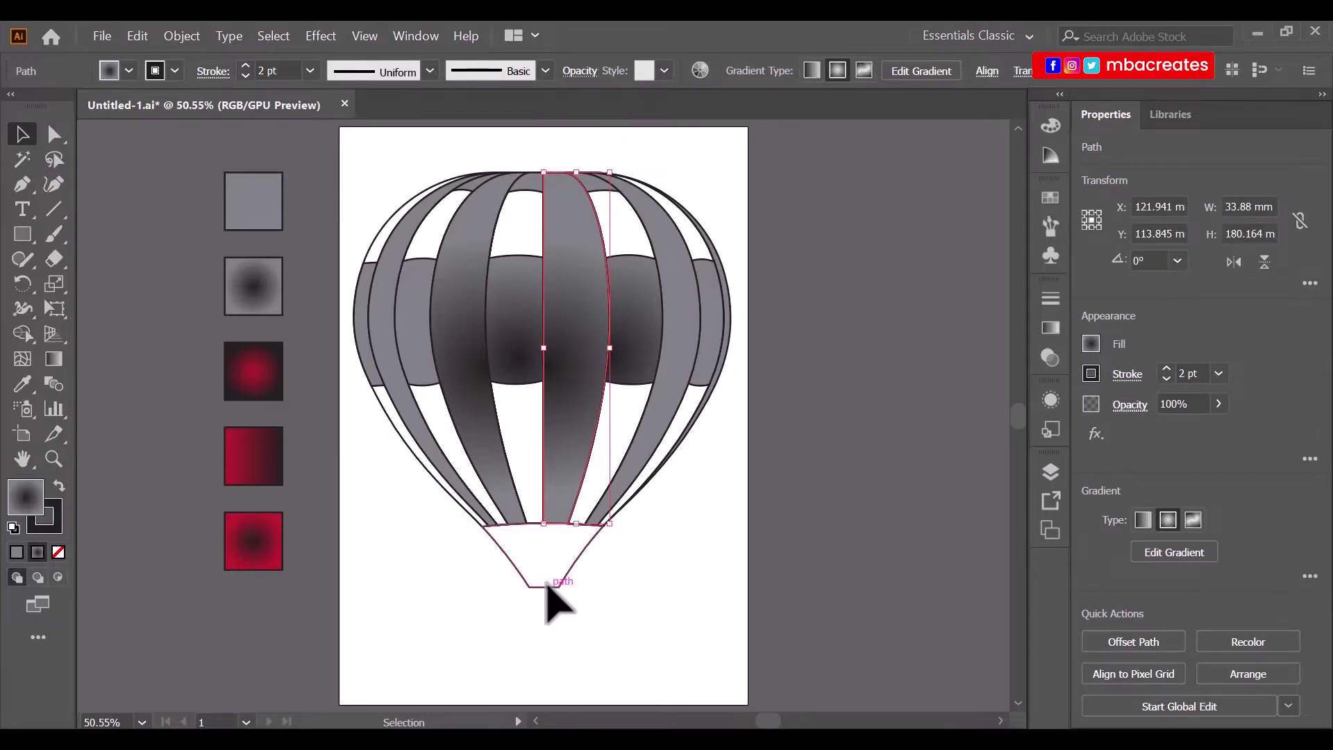
pyautogui.click(22, 384)
pyautogui.click(254, 202)
pyautogui.press('v')
pyautogui.click(506, 580)
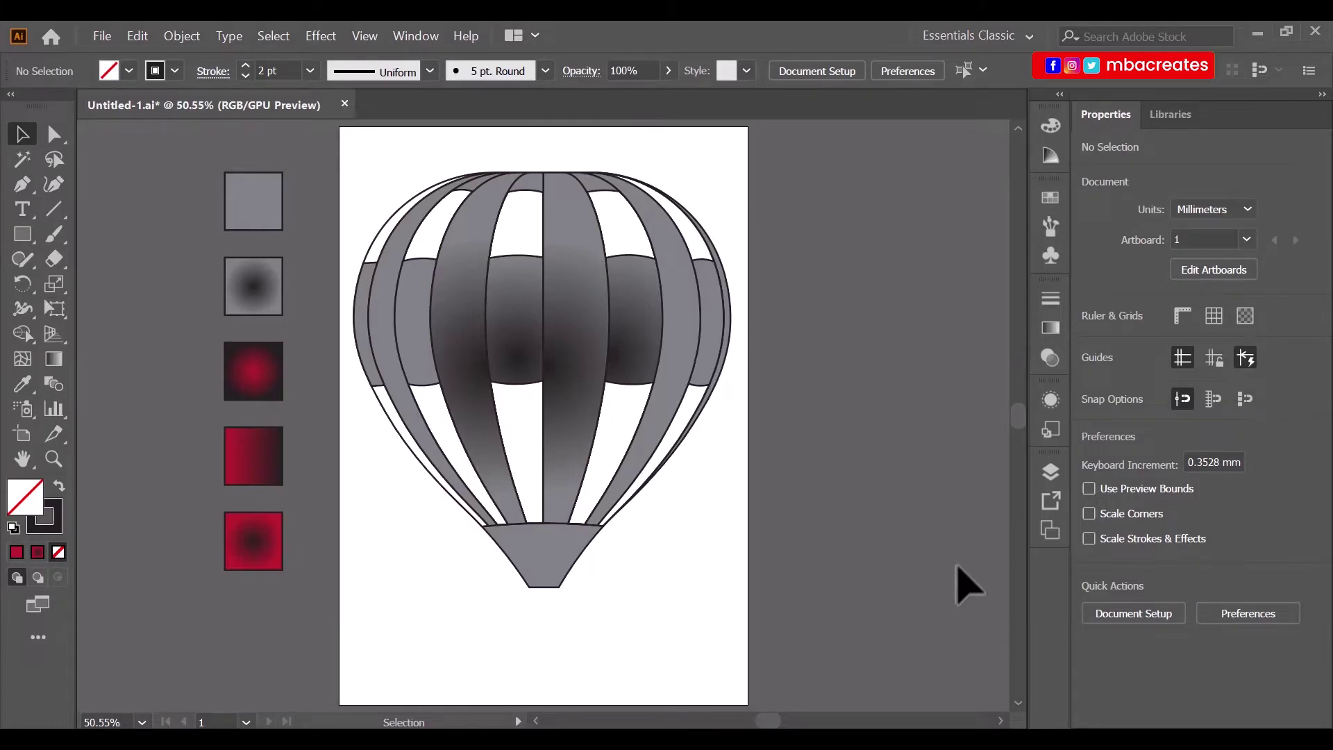
# Fill the balloon's leftmost unfilled vertical stripe with the red radial gradient that has a dark centre.
pyautogui.hotkey('ctrl', '1')
pyautogui.scroll(2, 958, 583)
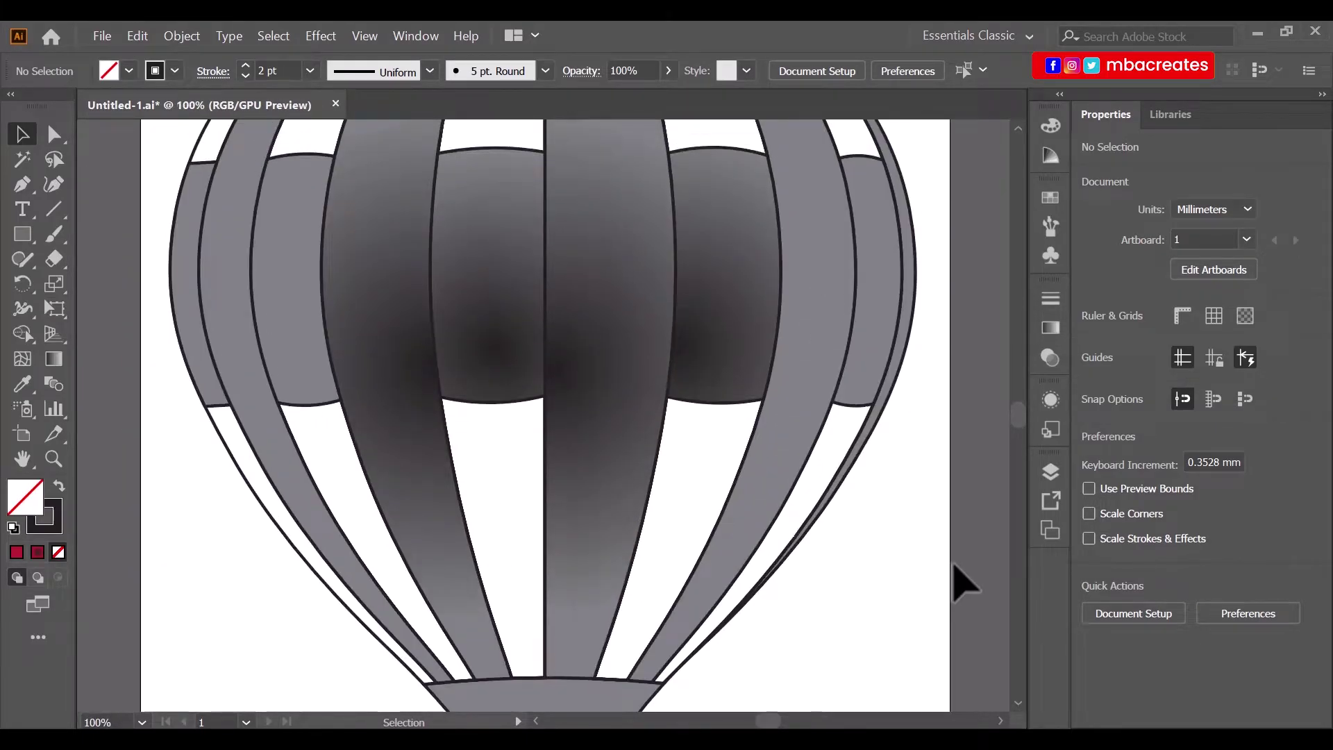
pyautogui.scroll(-1, 924, 584)
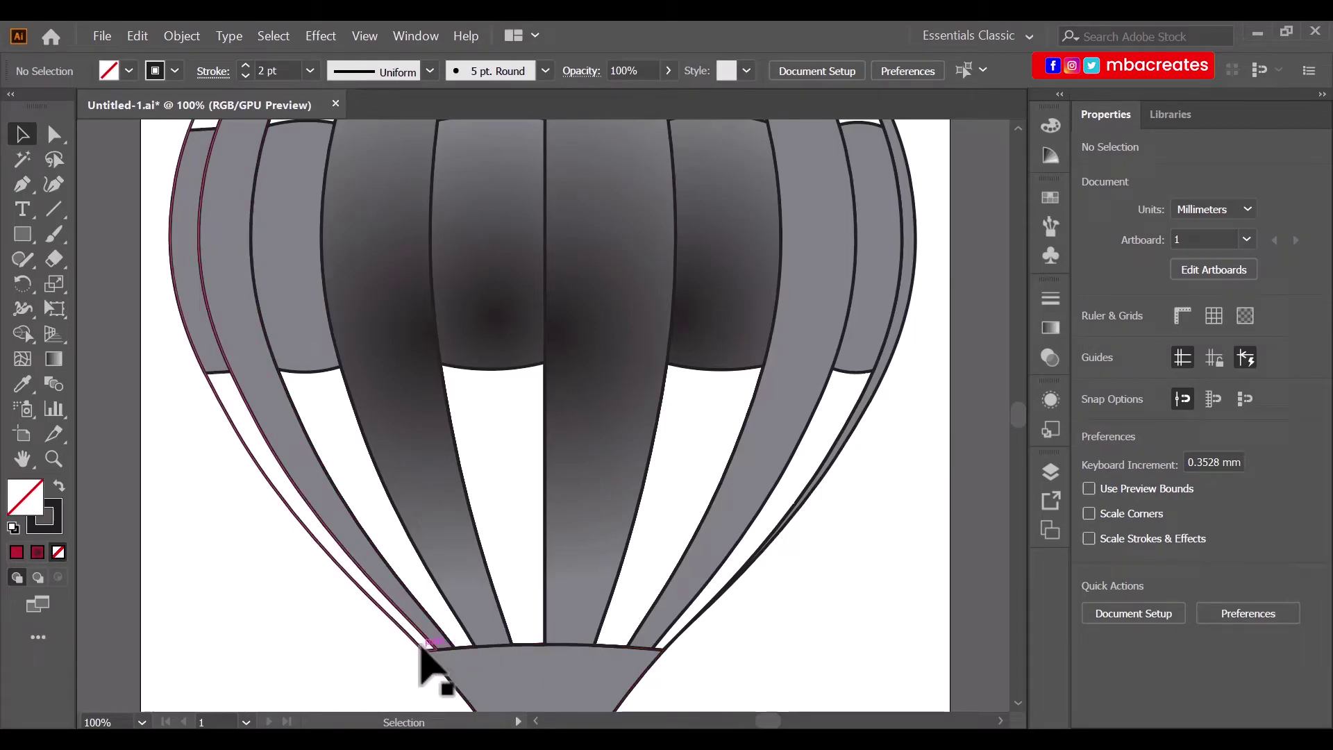
pyautogui.click(417, 644)
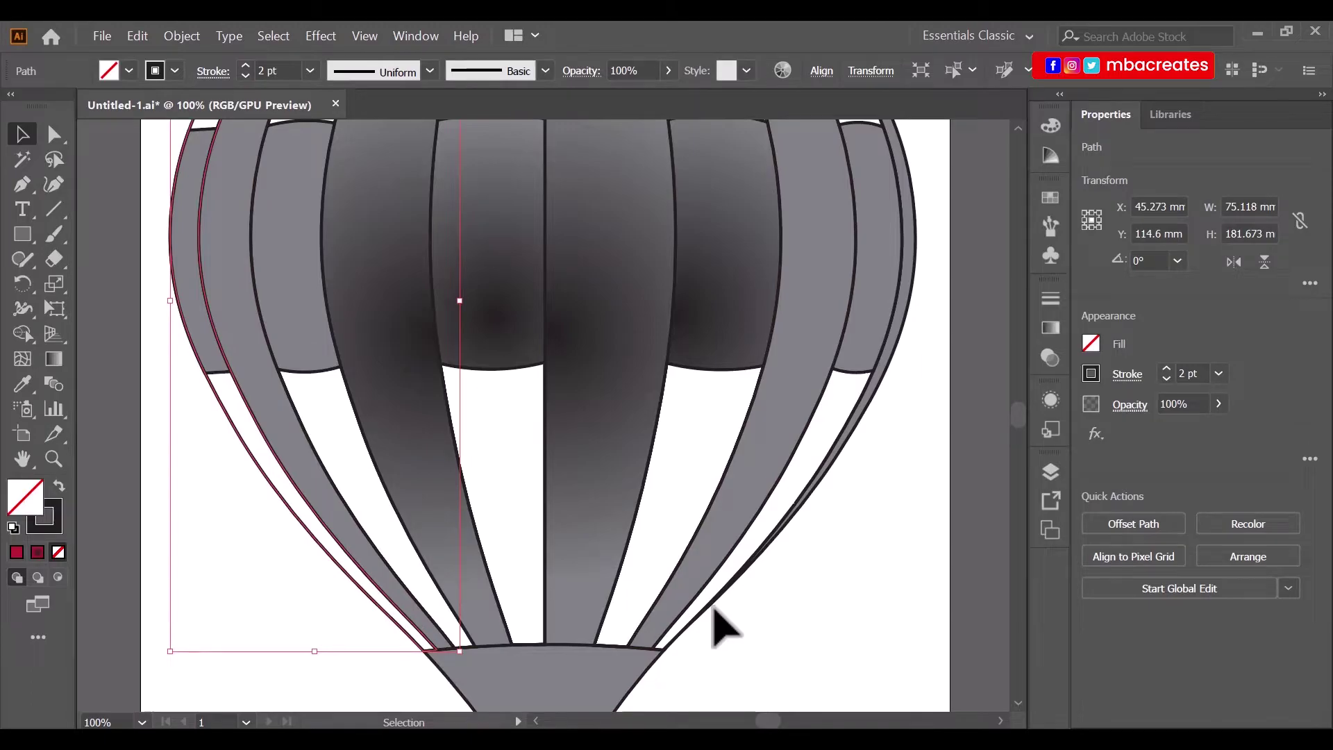
pyautogui.hotkey('ctrl', '-')
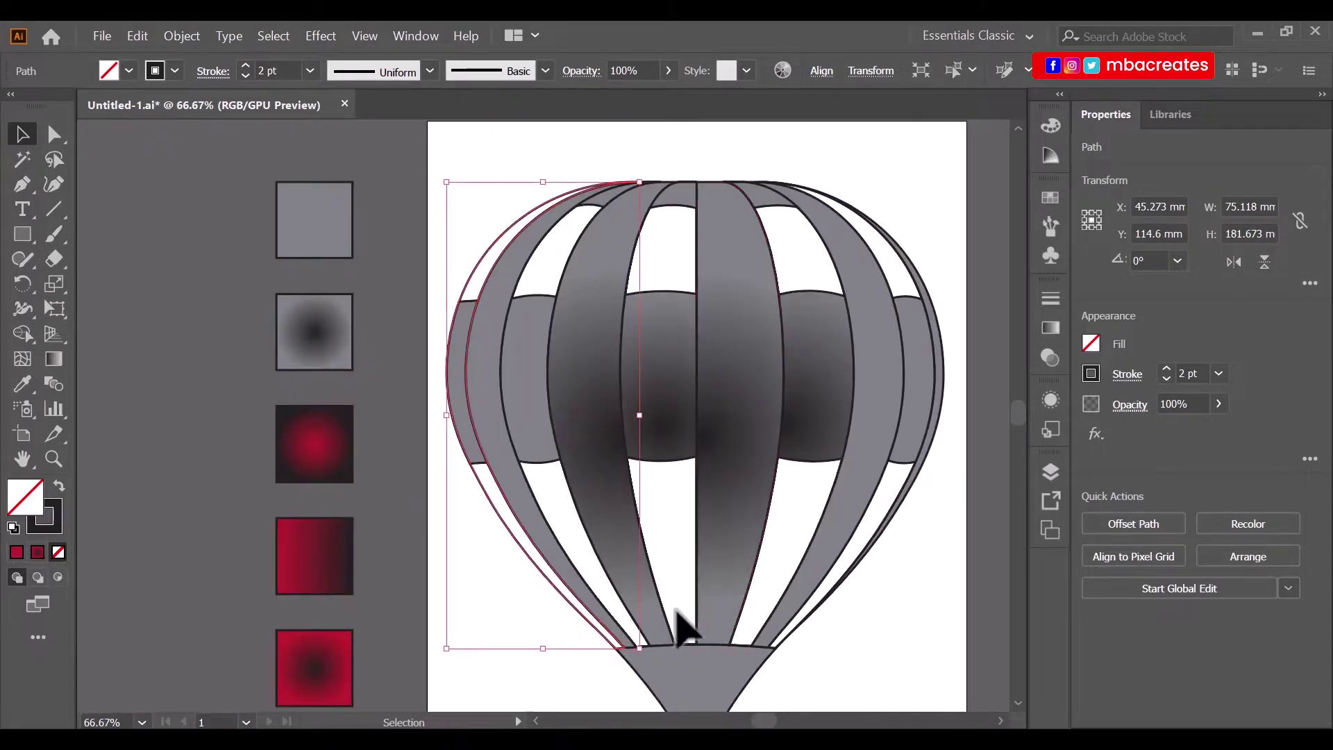
pyautogui.scroll(-3, 500, 595)
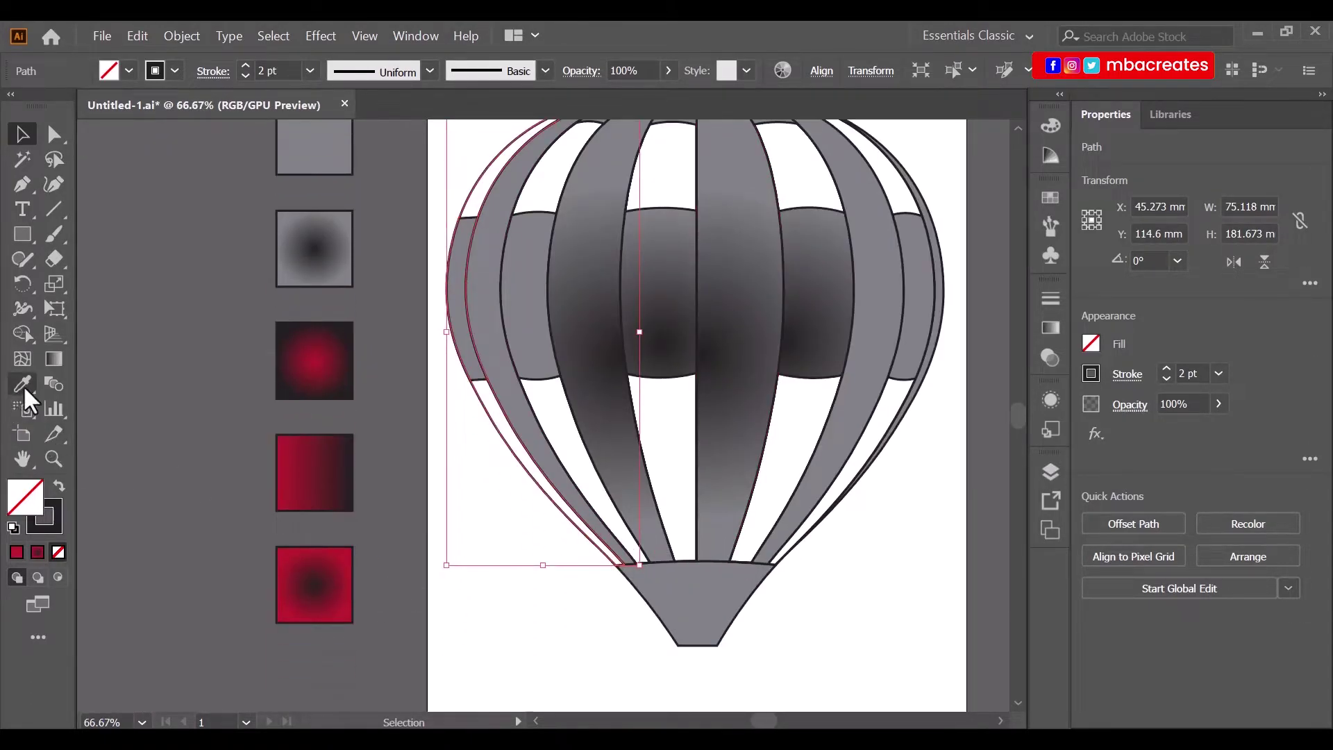
pyautogui.click(24, 385)
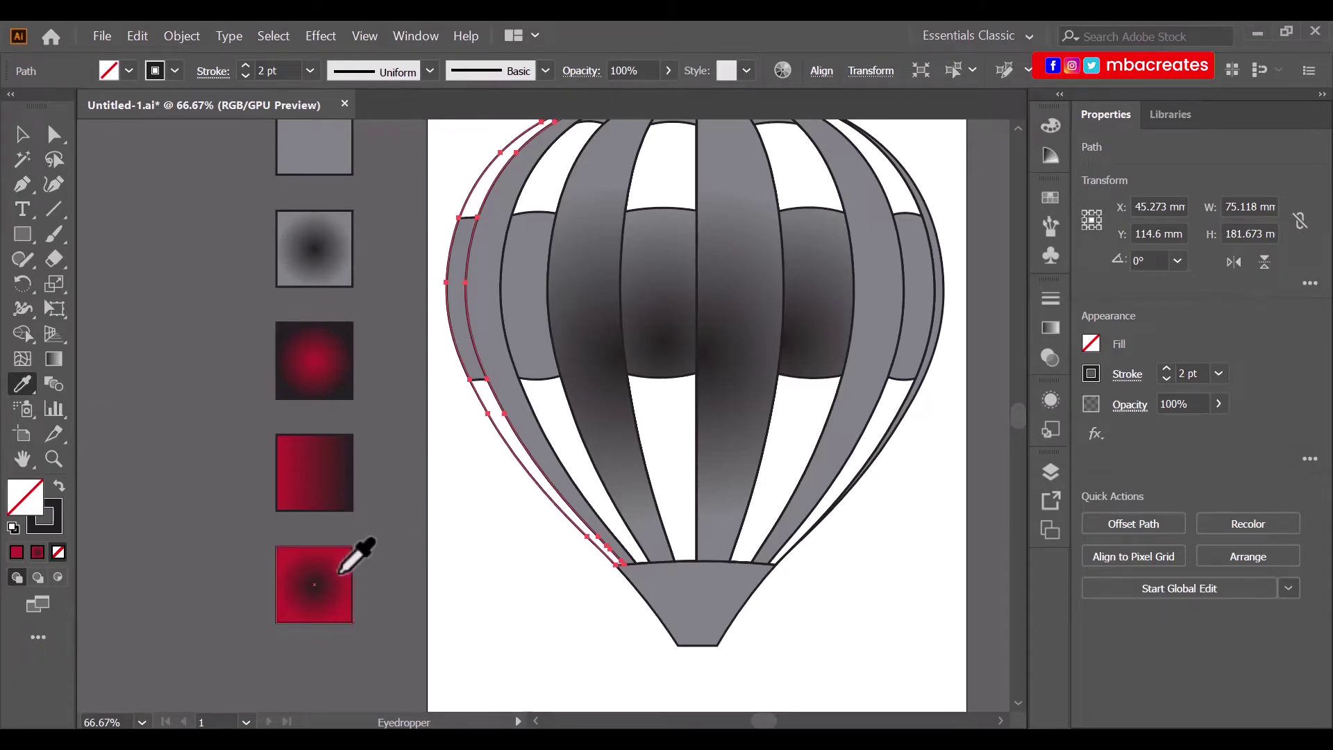
pyautogui.click(347, 567)
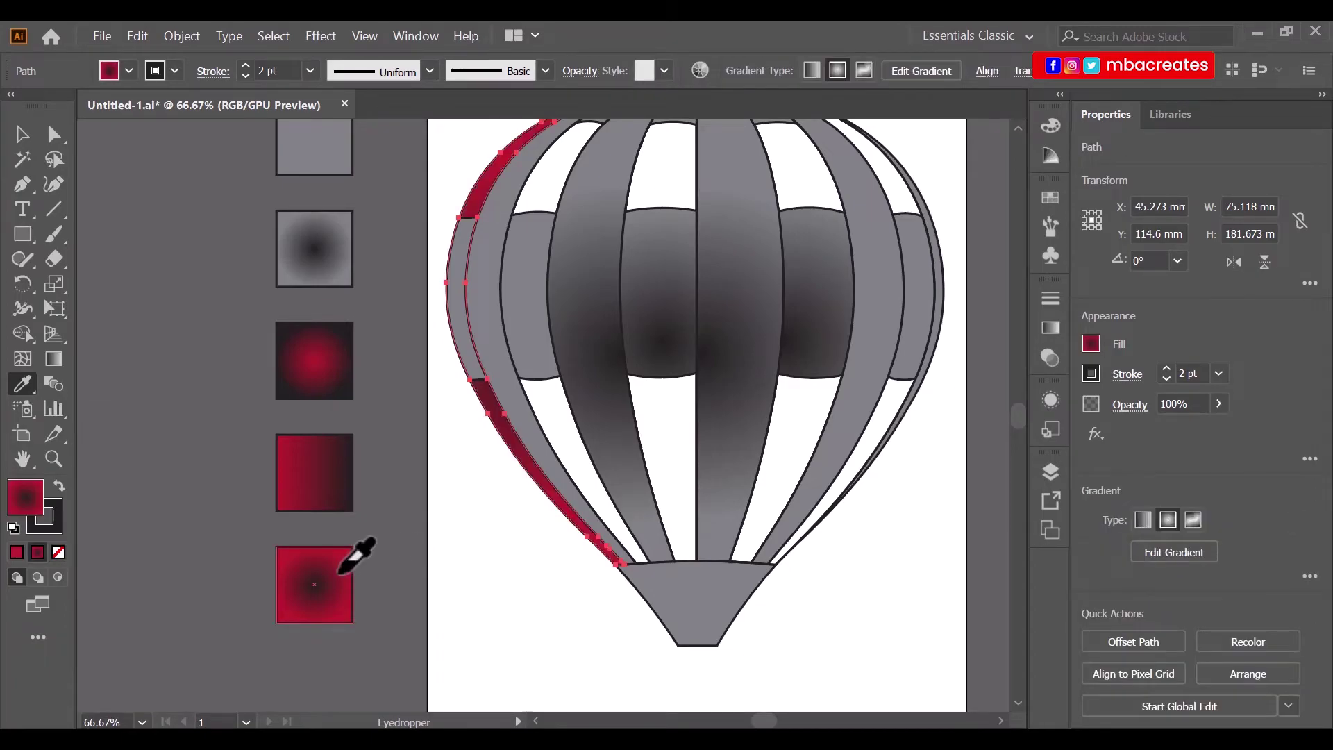
pyautogui.click(24, 132)
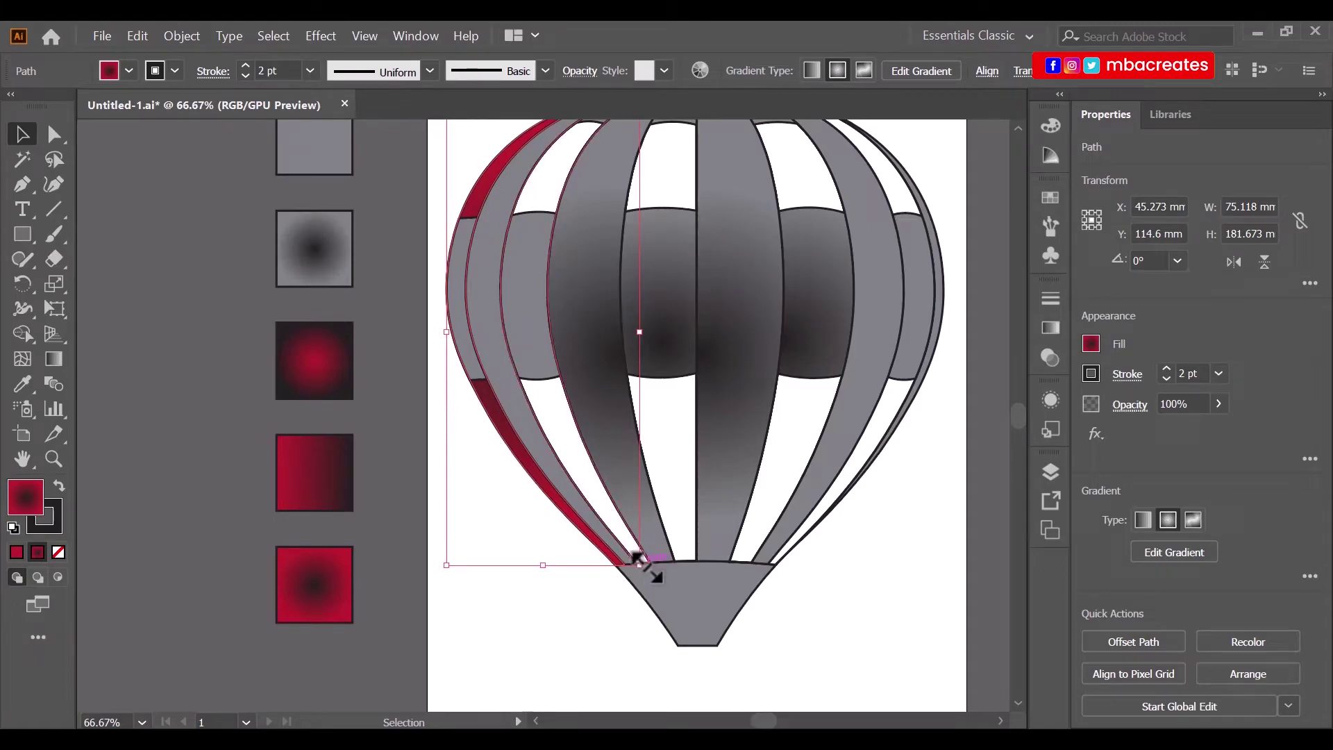
pyautogui.click(914, 586)
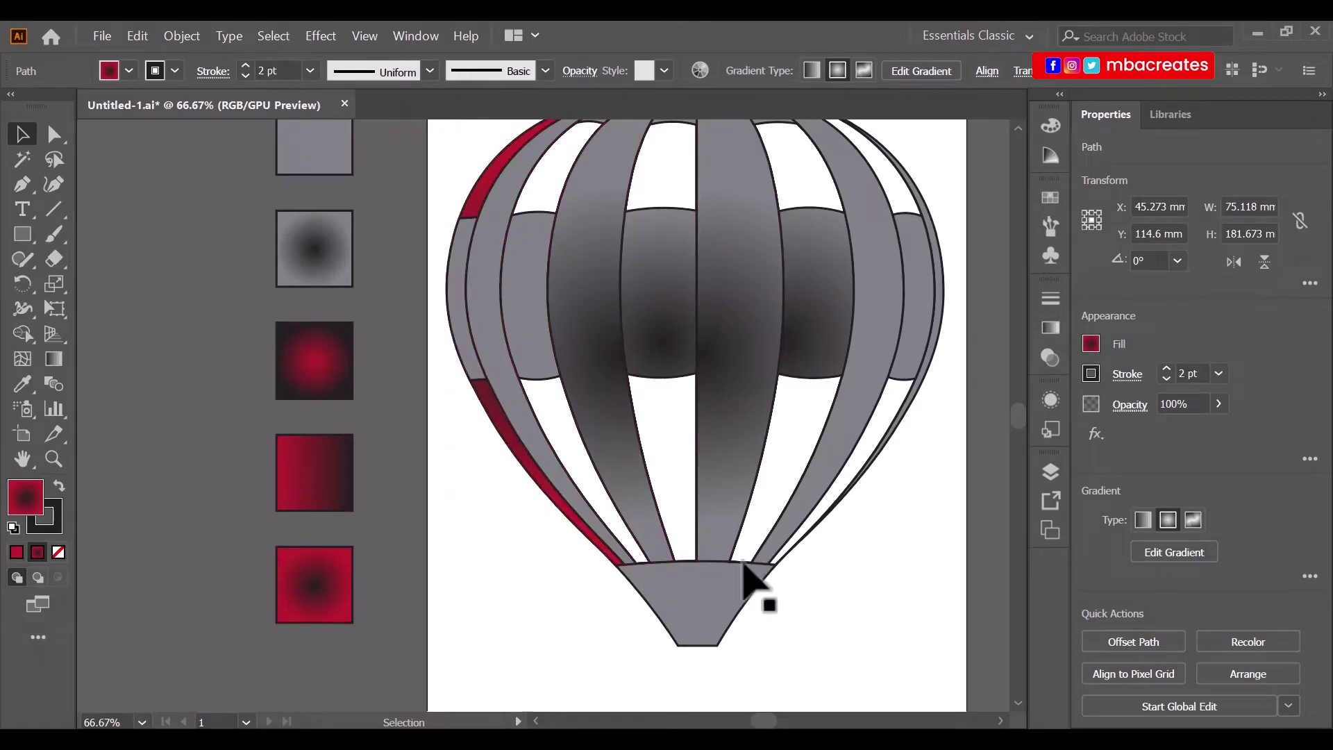
# Apply the dark-centred red radial gradient to the second unfilled stripe from the balloon's left edge.
pyautogui.click(648, 575)
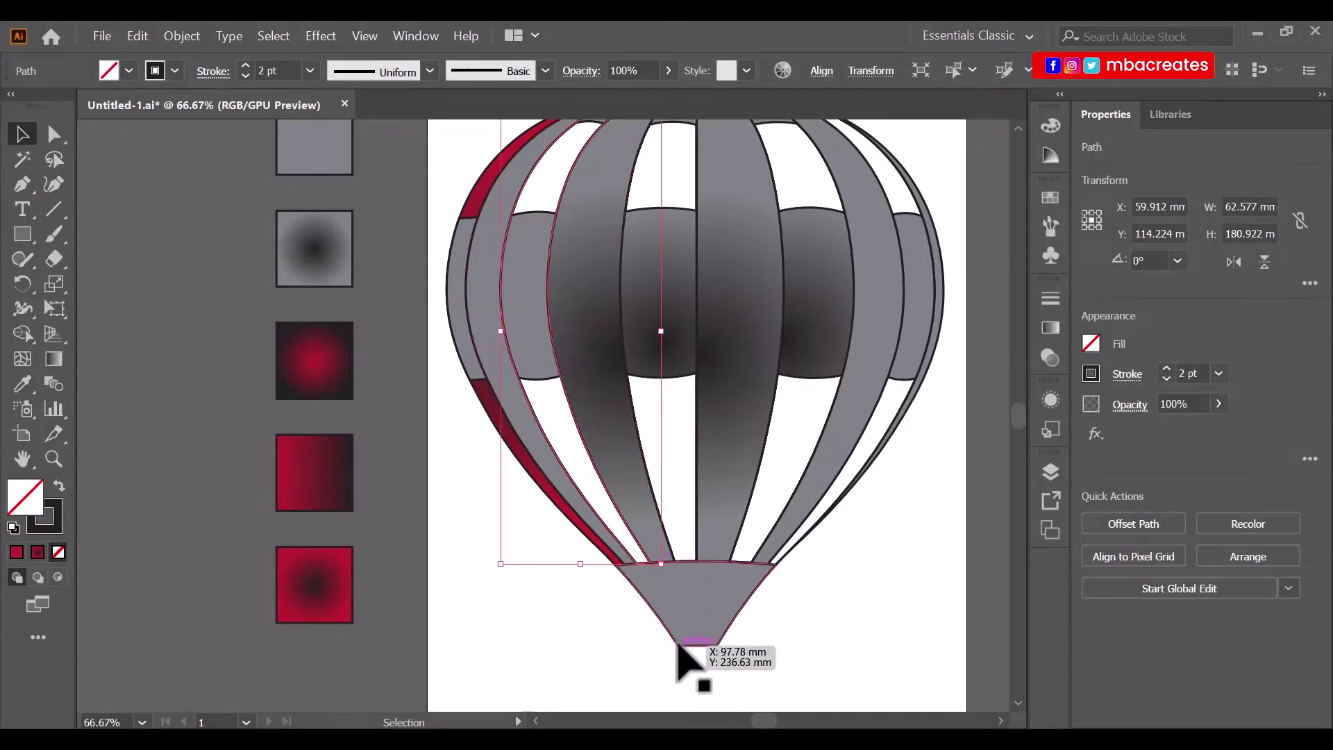
pyautogui.click(23, 382)
pyautogui.click(320, 585)
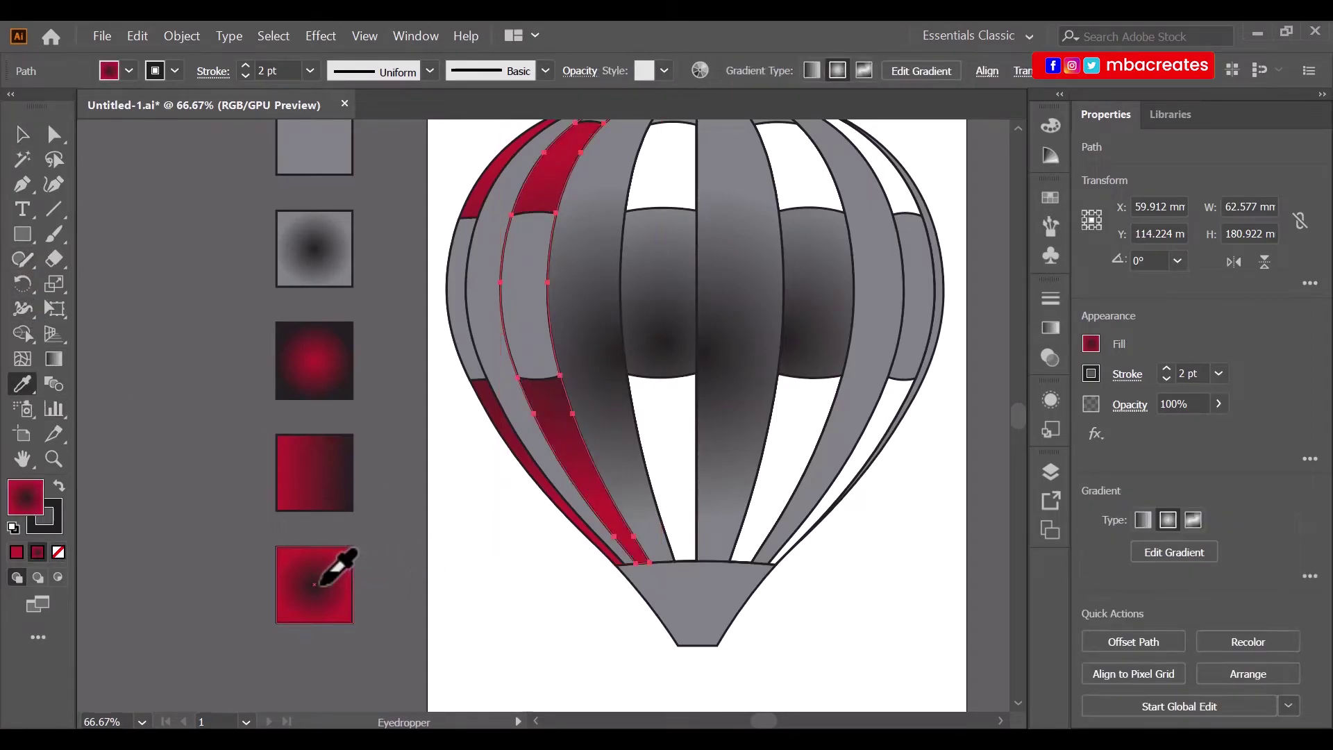
pyautogui.keyDown('ctrl'); pyautogui.keyDown('shift'); pyautogui.click(712, 491); pyautogui.keyUp('shift'); pyautogui.keyUp('ctrl')
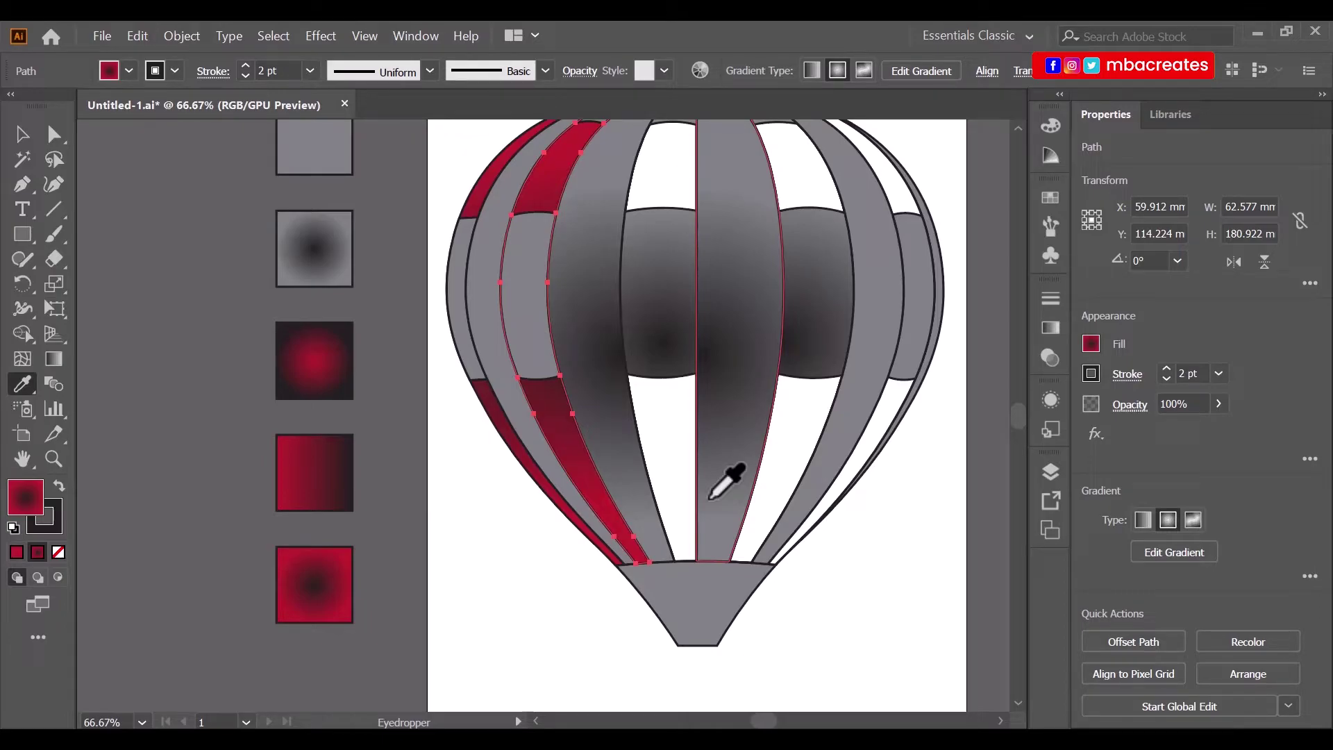
pyautogui.keyDown('ctrl'); pyautogui.keyDown('shift'); pyautogui.click(684, 358); pyautogui.keyUp('shift'); pyautogui.keyUp('ctrl')
pyautogui.click(20, 135)
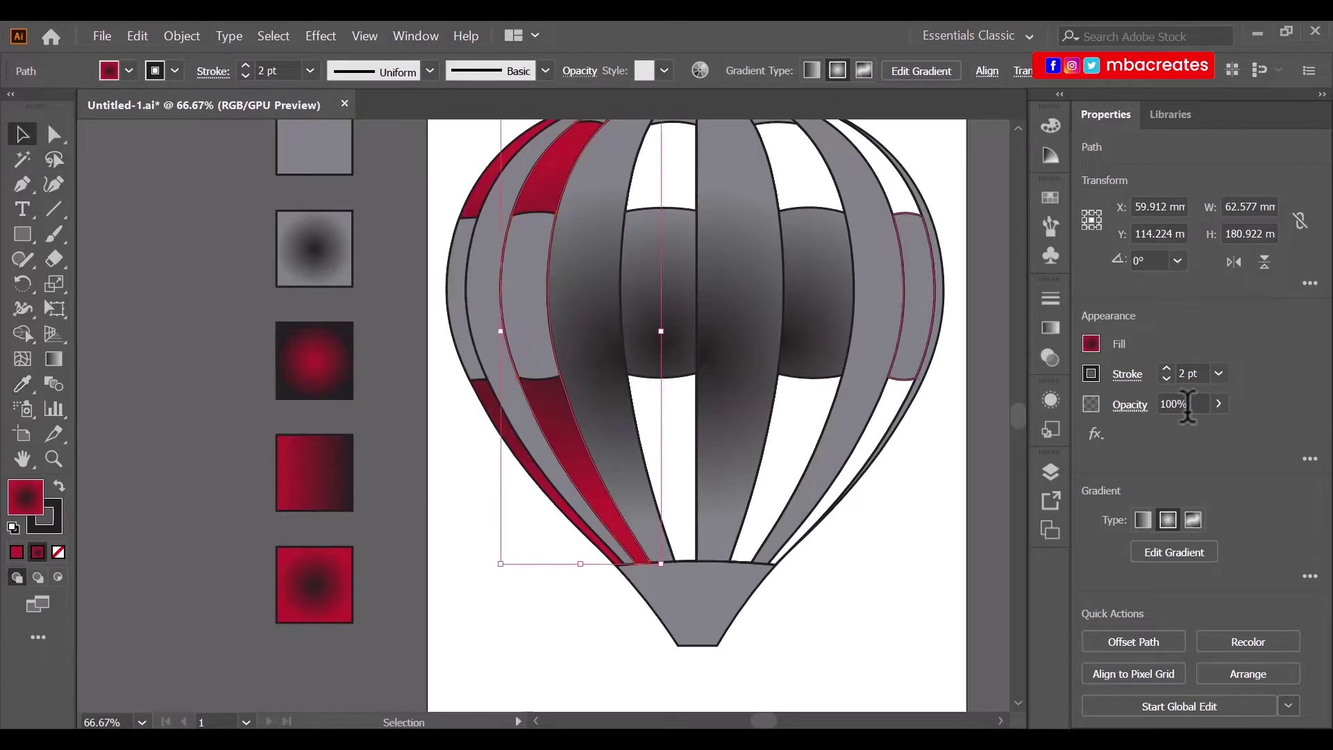
# Fill the unfilled stripe immediately left of the balloon's centre line with the red-to-black linear gradient sample.
pyautogui.click(688, 561)
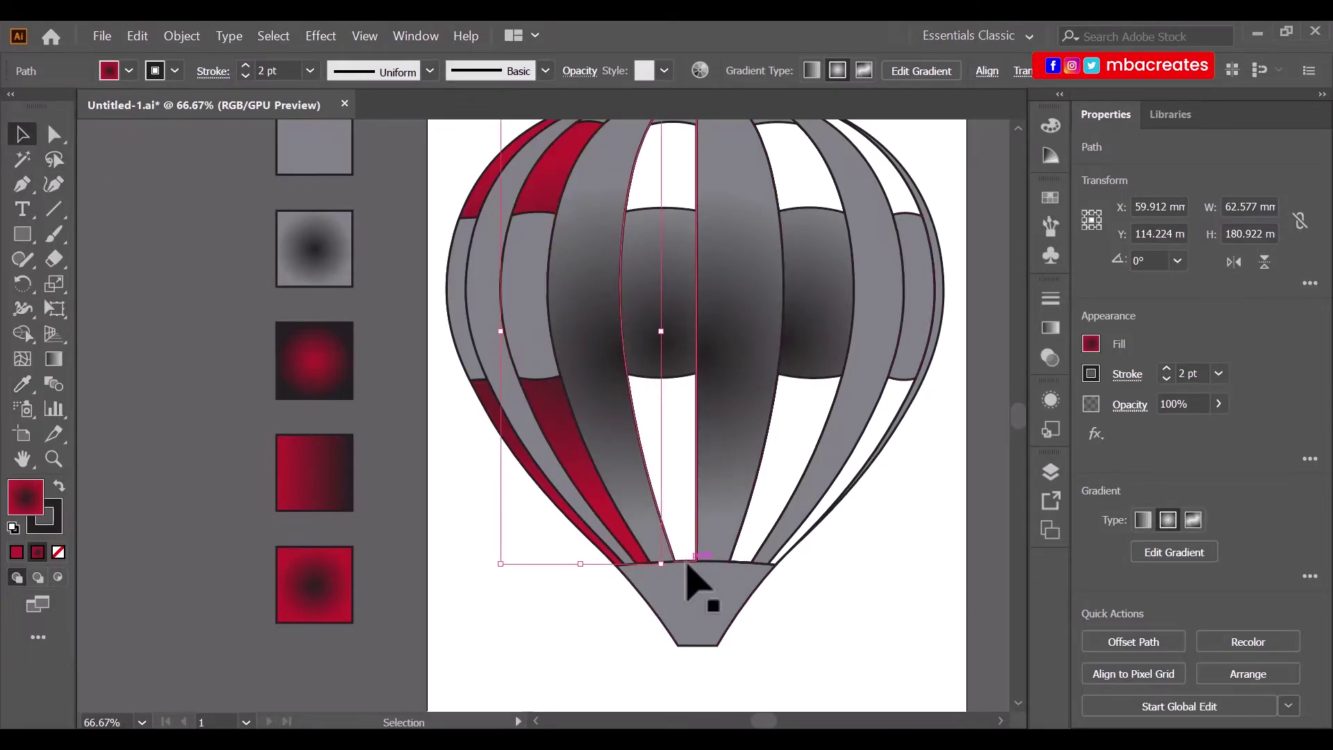
pyautogui.scroll(3, 863, 551)
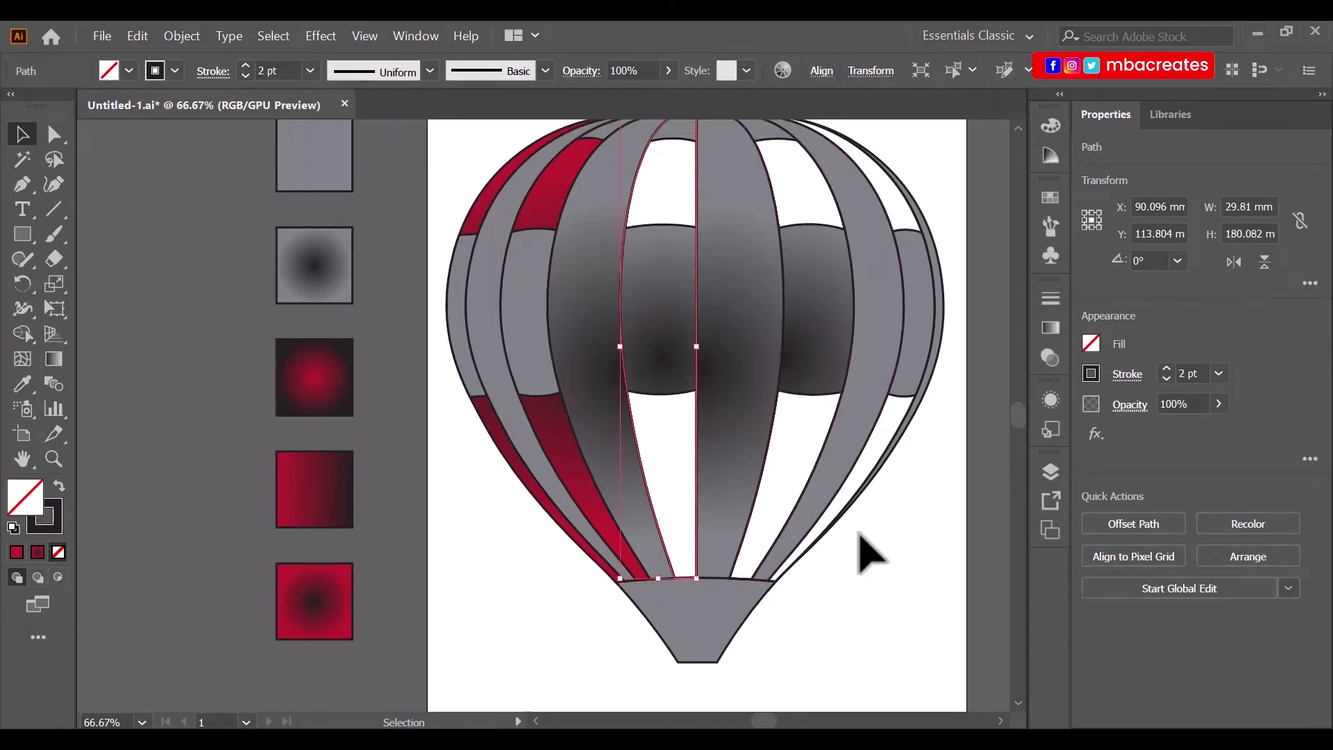
pyautogui.scroll(-1, 870, 552)
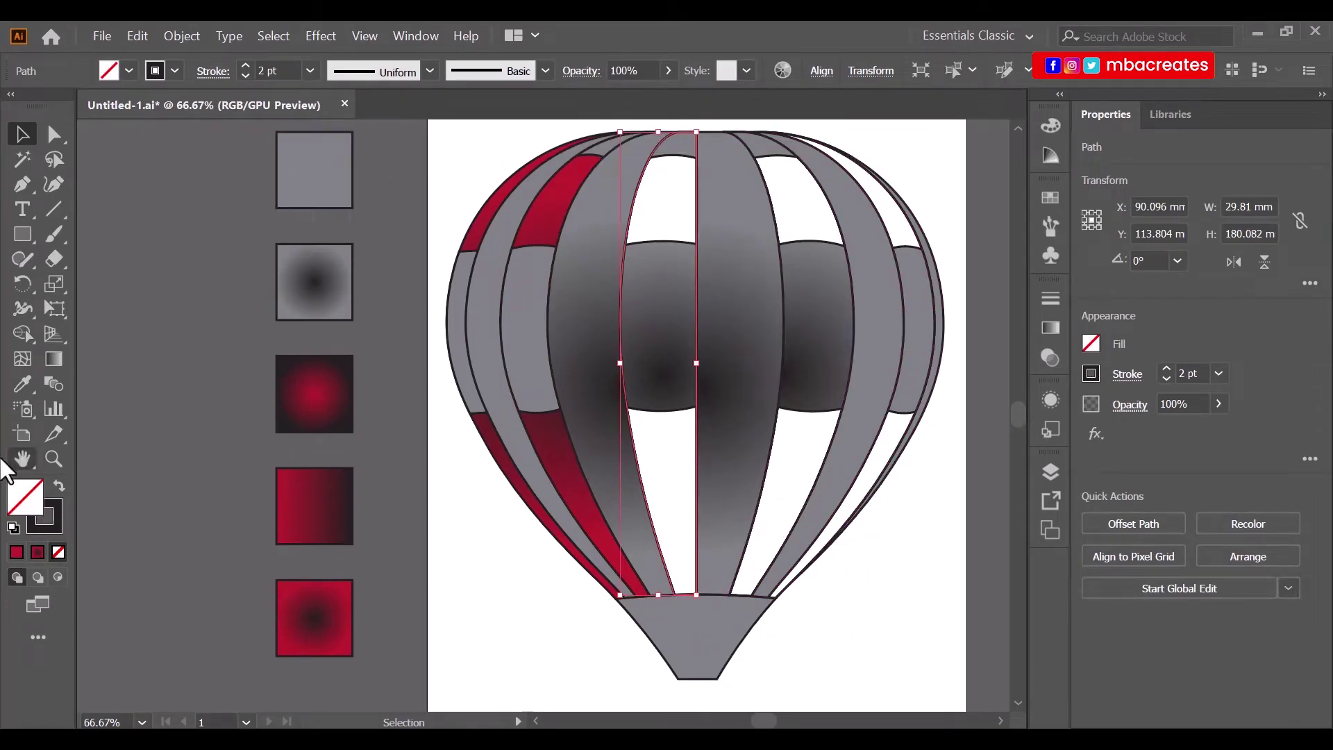
pyautogui.click(23, 382)
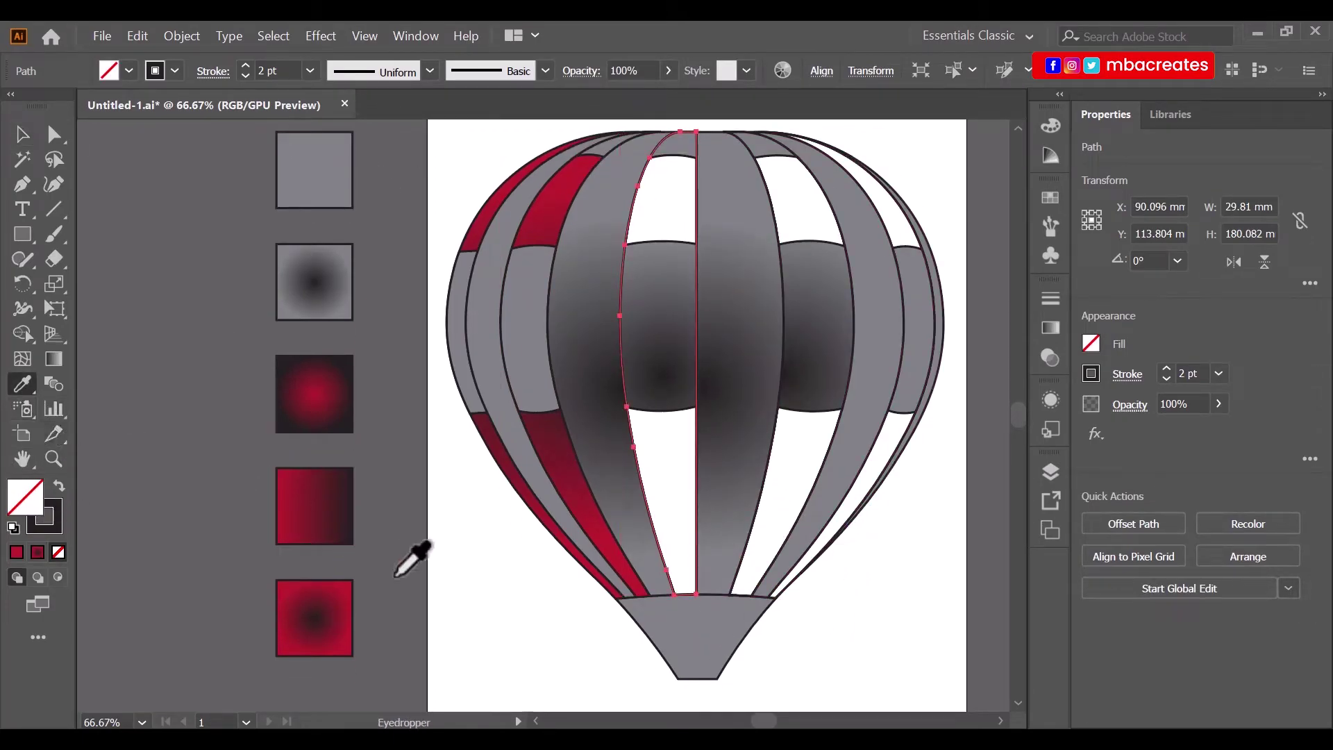
pyautogui.click(328, 496)
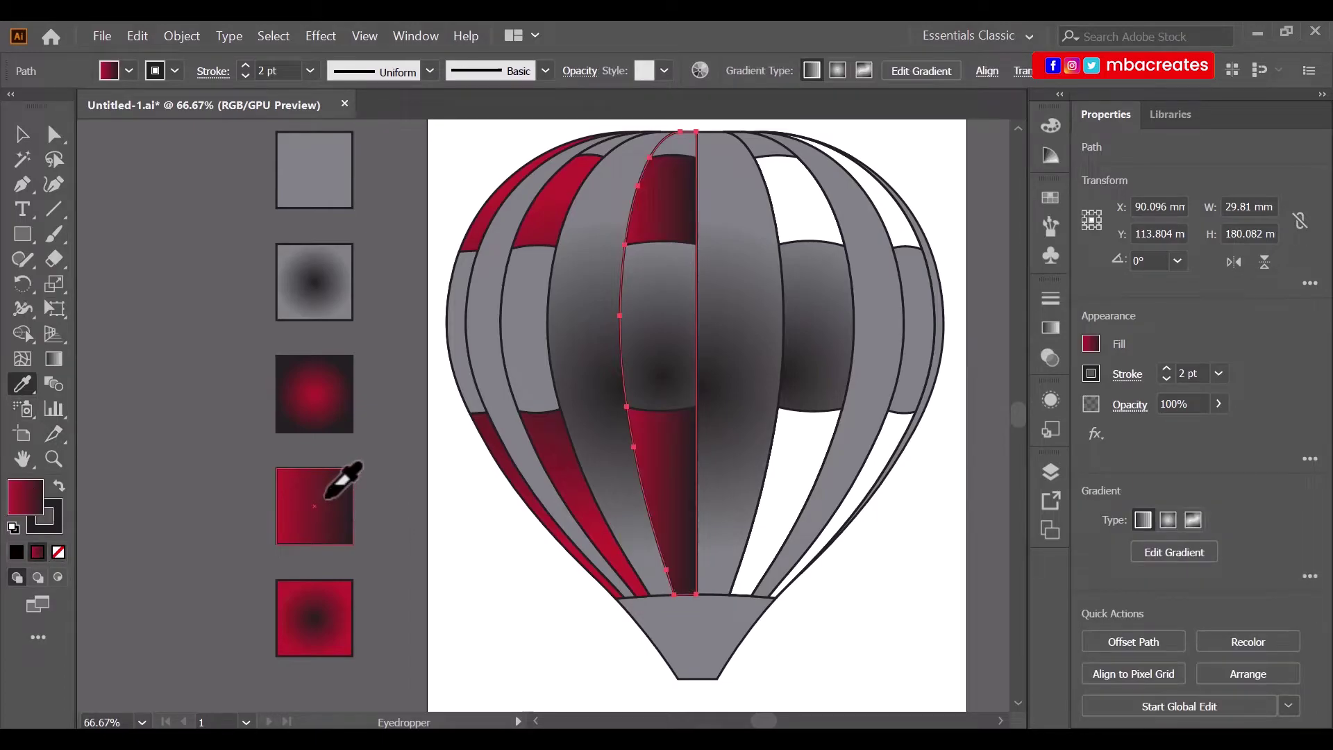
pyautogui.press('v')
pyautogui.click(861, 633)
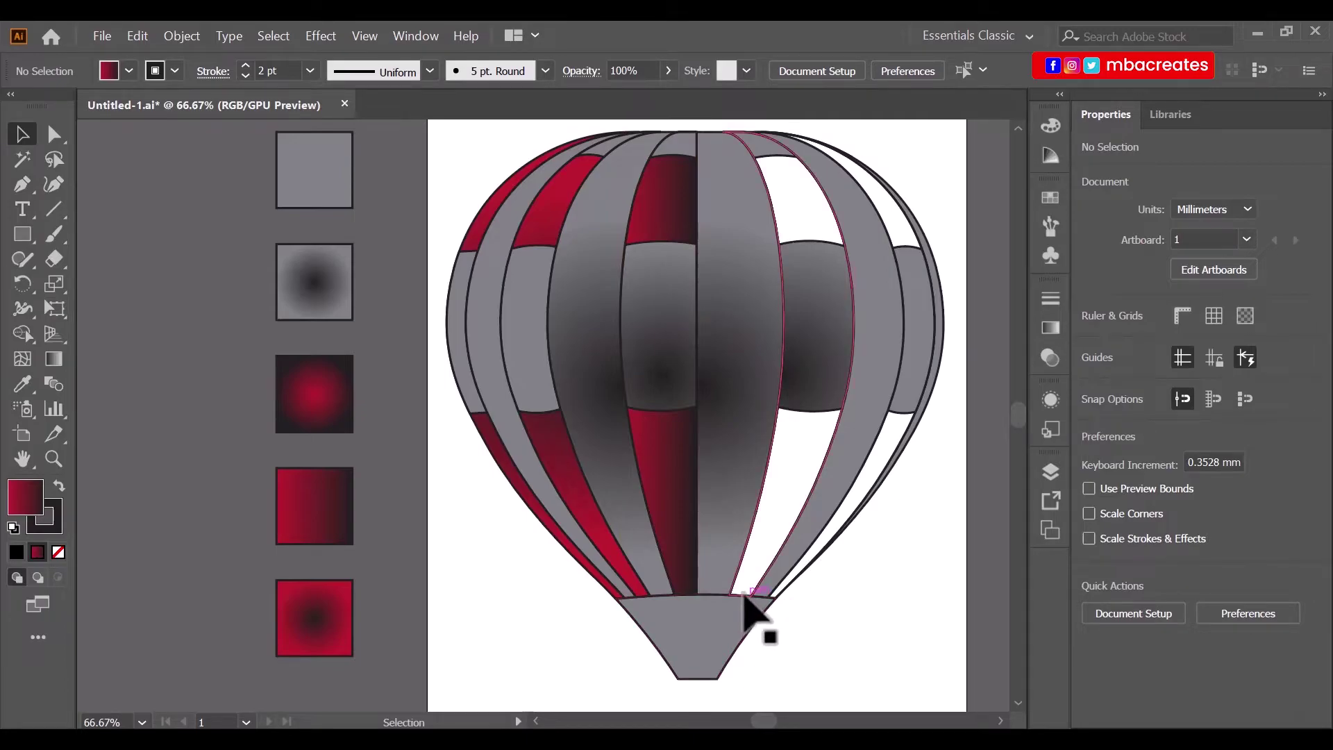
# Apply the red-to-black linear gradient sample to the unfilled stripe just right of the balloon's central grey panel.
pyautogui.click(745, 595)
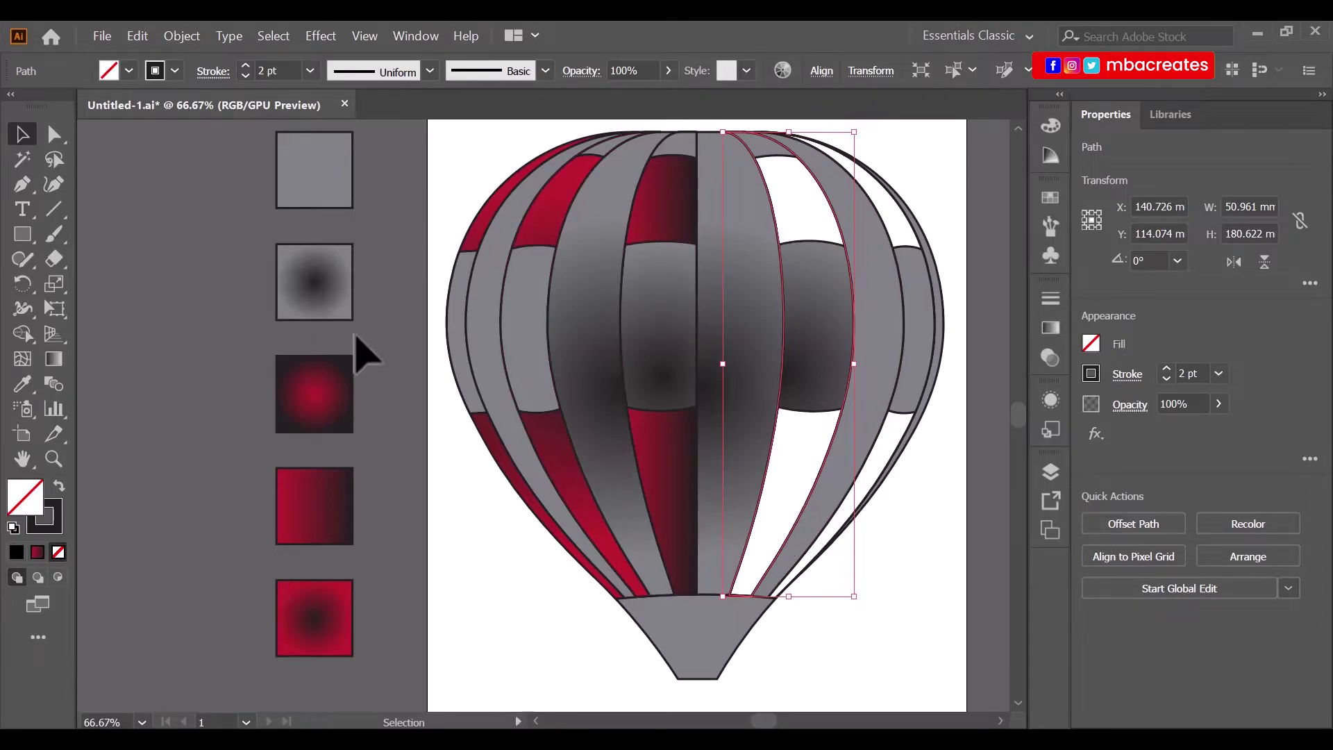
pyautogui.click(28, 387)
pyautogui.click(339, 517)
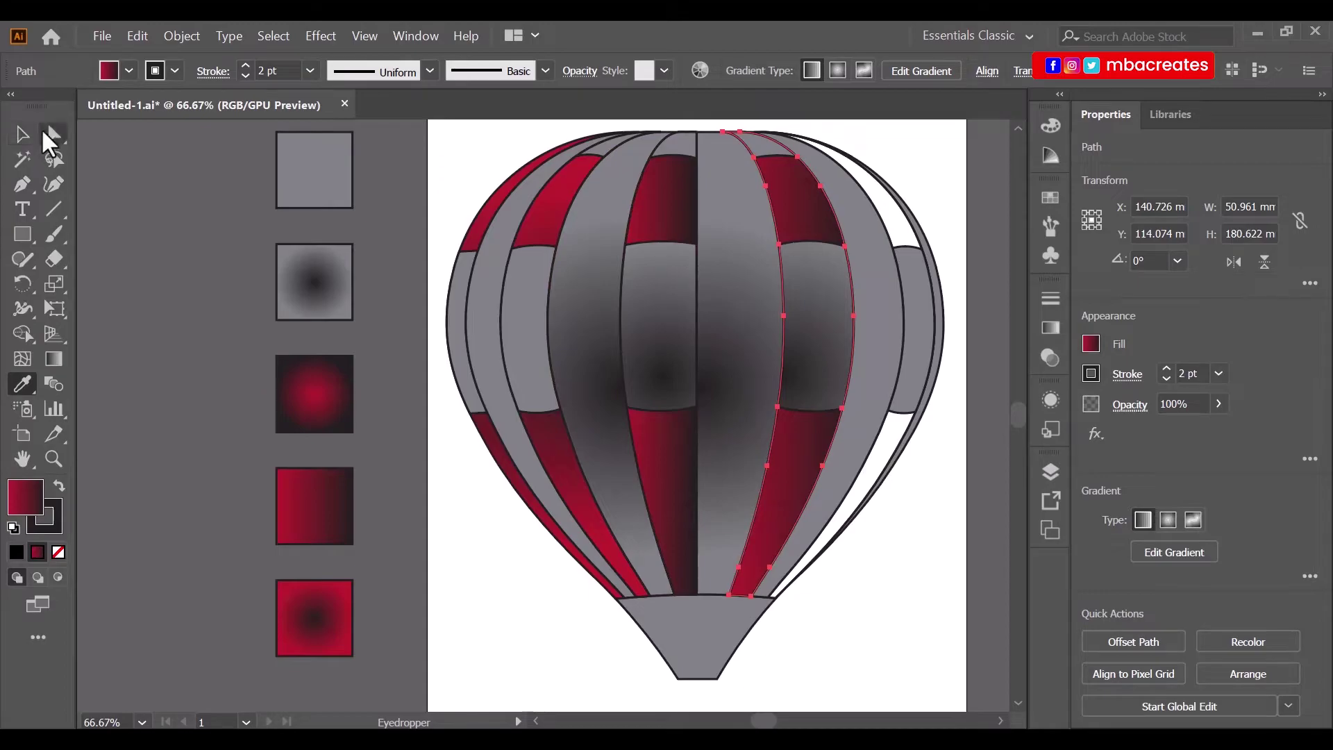
pyautogui.click(20, 134)
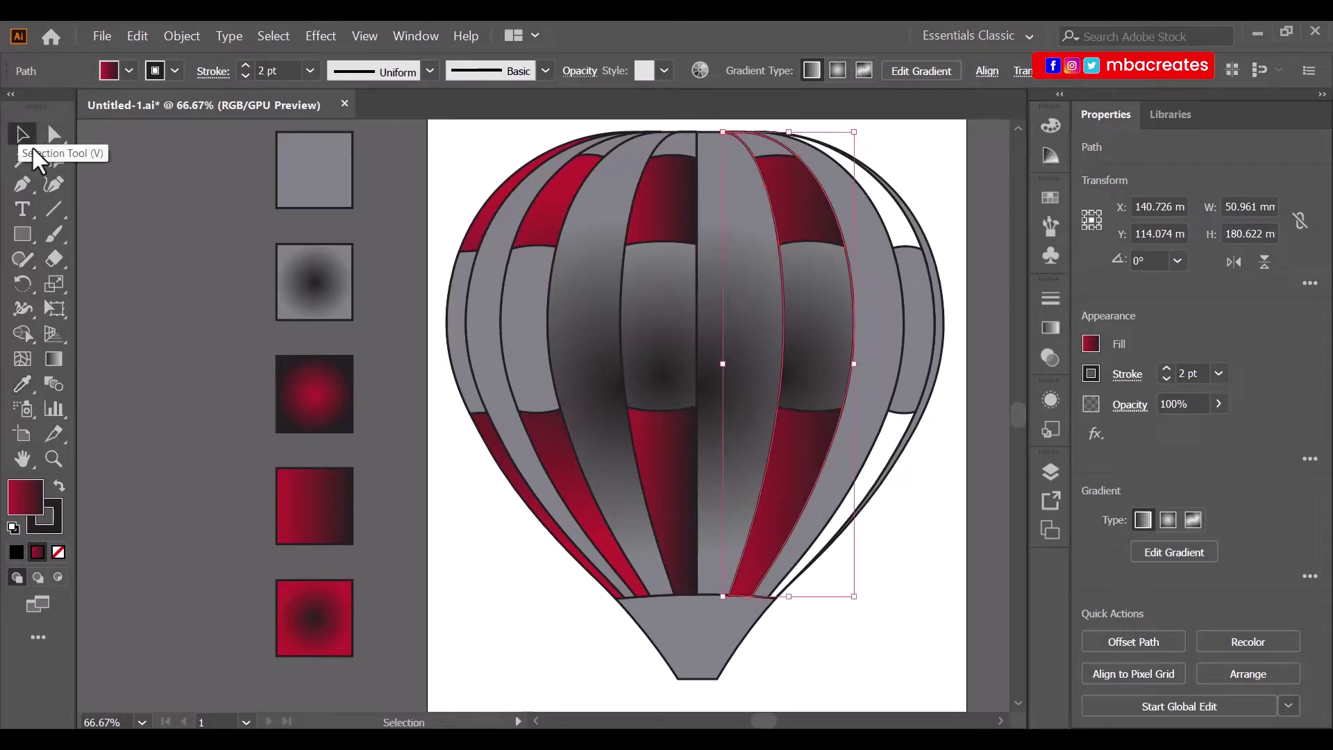
# Fill the remaining unfilled stripe near the balloon's right edge with the dark radial gradient that has a red centre.
pyautogui.click(776, 595)
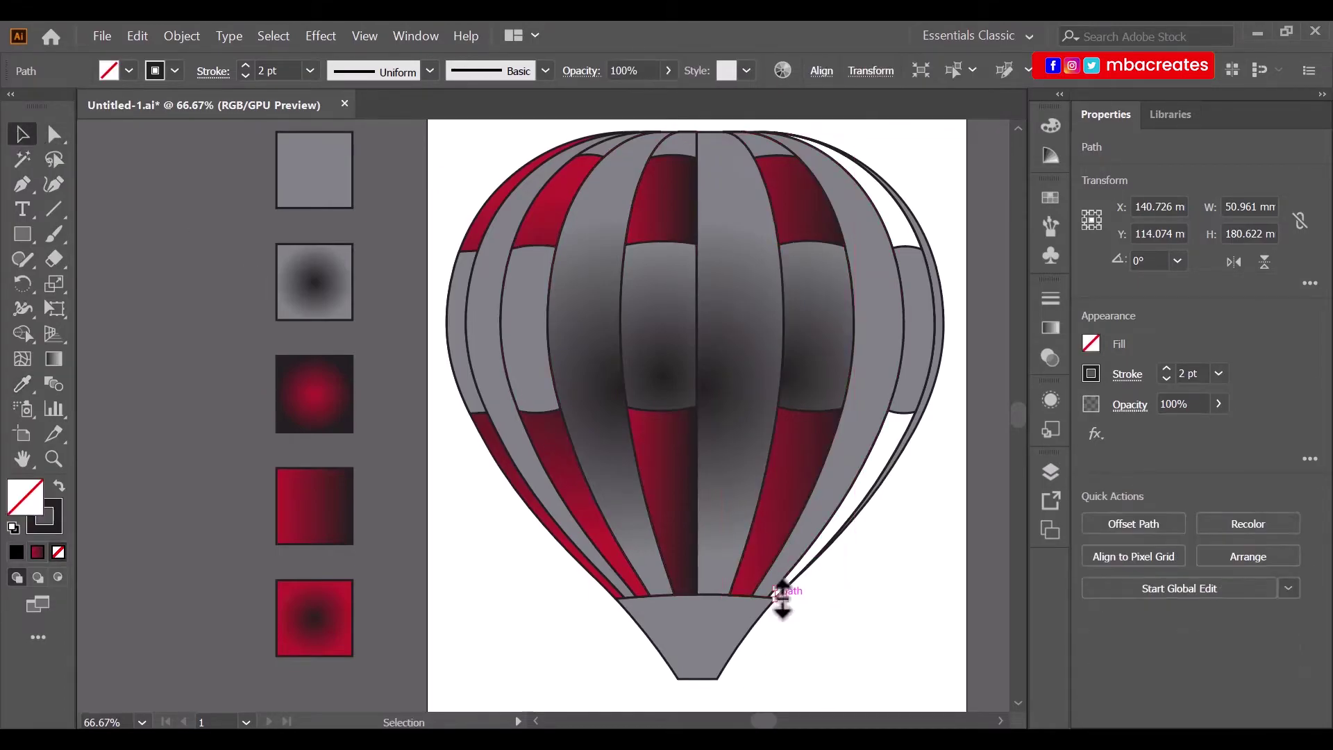
pyautogui.click(859, 509)
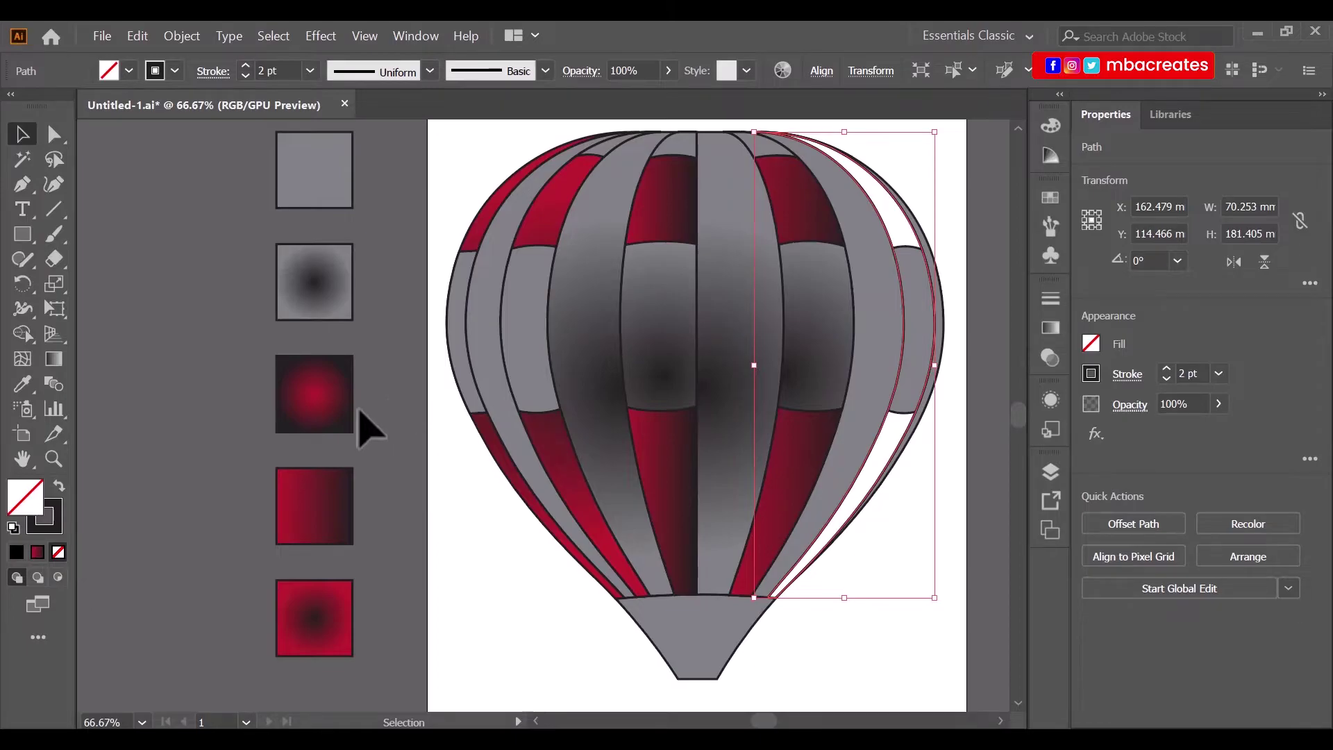
pyautogui.click(23, 386)
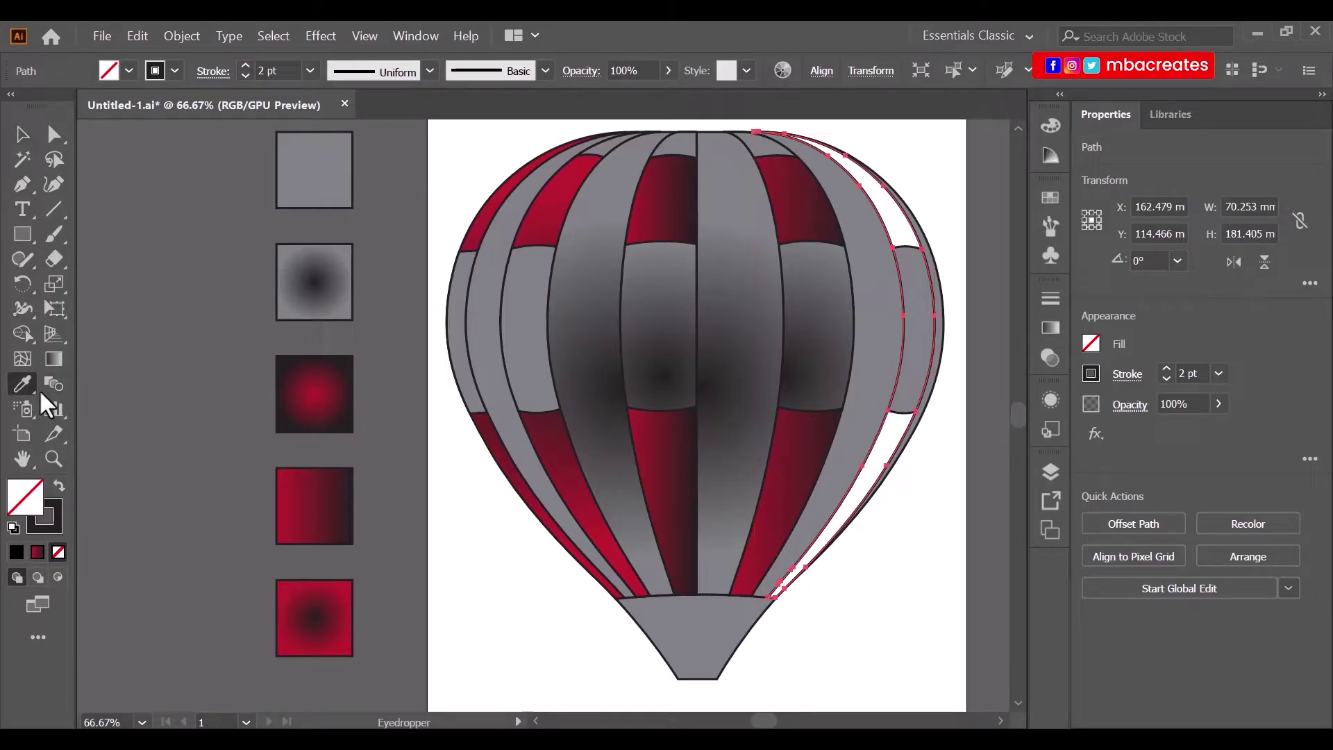
pyautogui.click(339, 393)
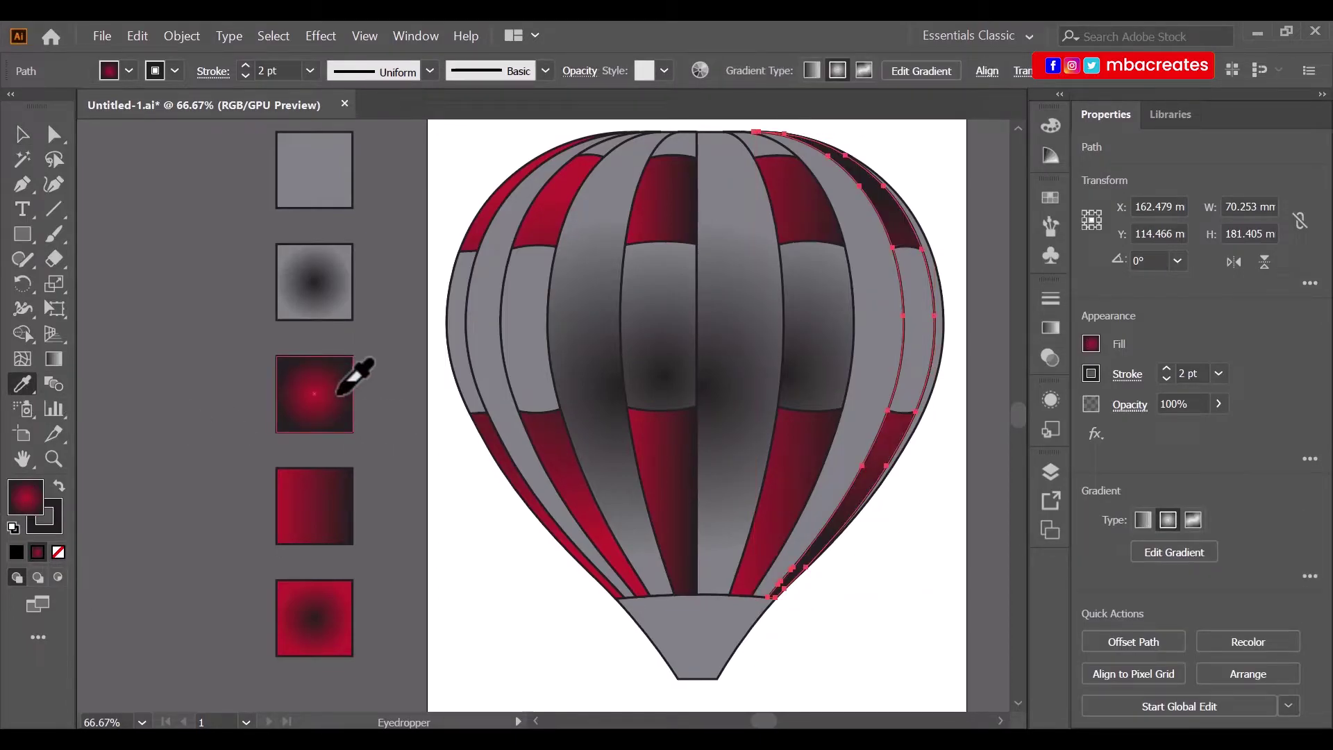
# Adjust the radial gradient on the balloon's right-edge stripe so its red centre shows in the panels, with black towards the ends.
pyautogui.click(55, 359)
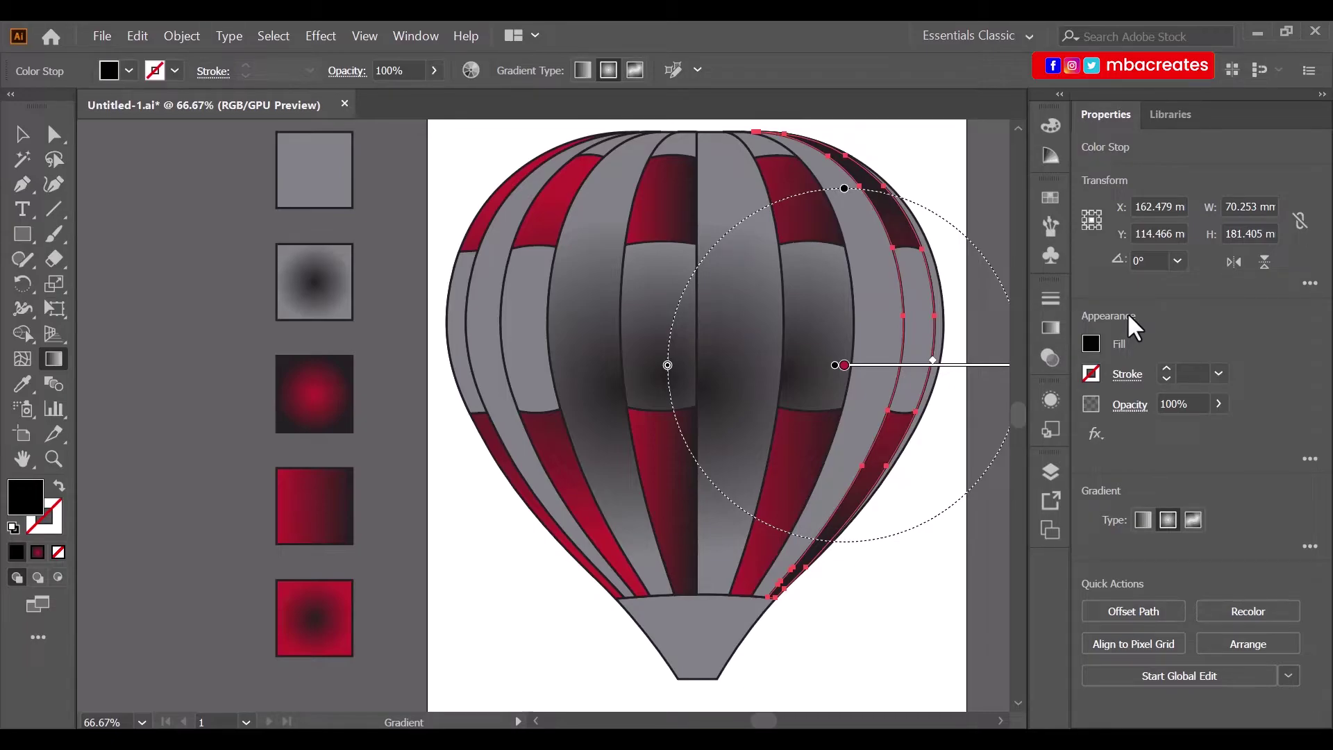
pyautogui.hotkey('ctrl', '-')
pyautogui.hotkey('ctrl', '-')
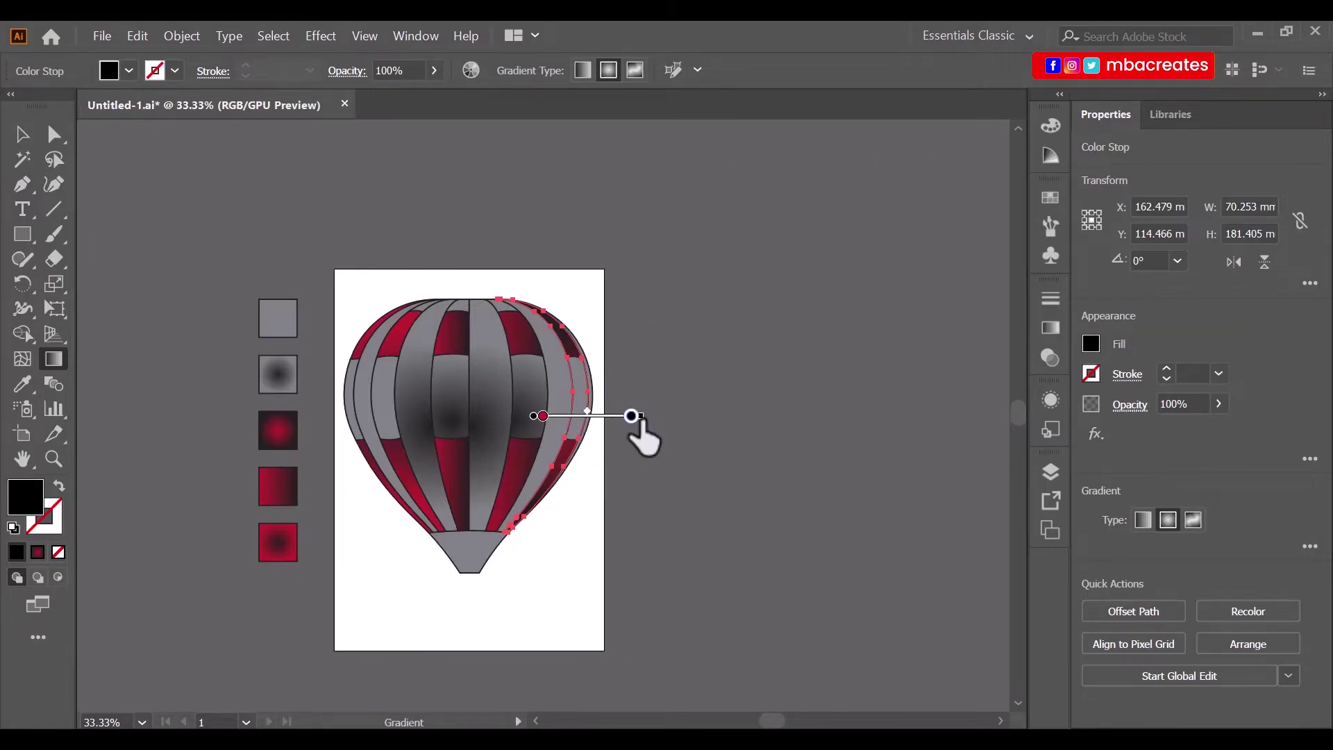
pyautogui.moveTo(636, 416)
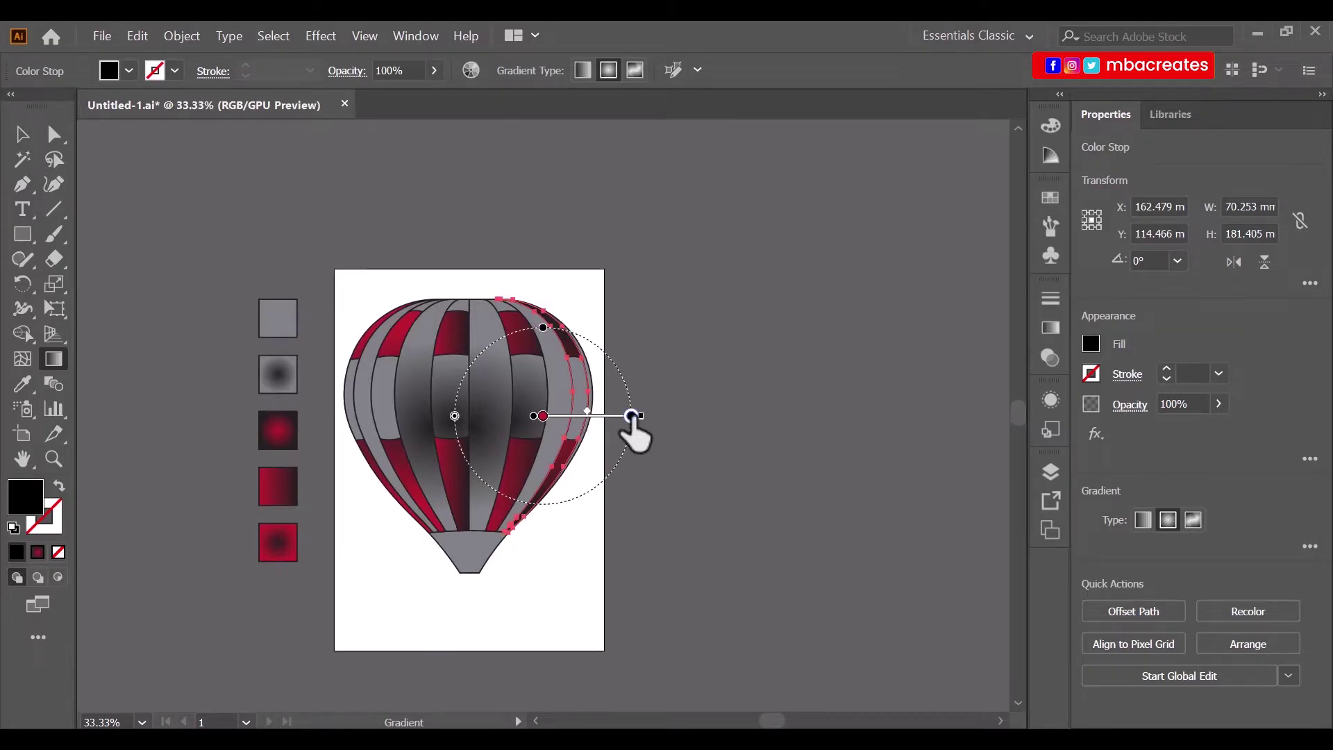
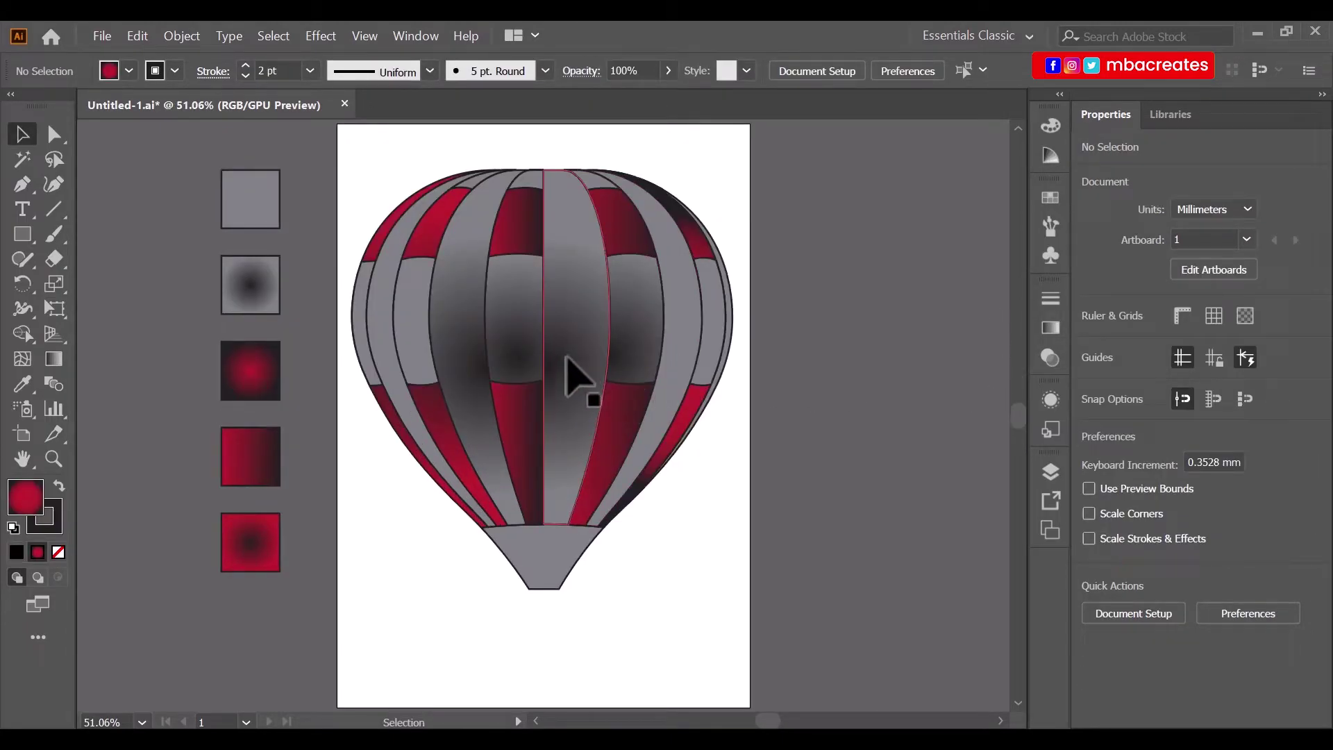
# Add a dark colour stop to the grey stripe right of the balloon's centre line, shift it outward and enlarge the gradient radius.
pyautogui.click(565, 360)
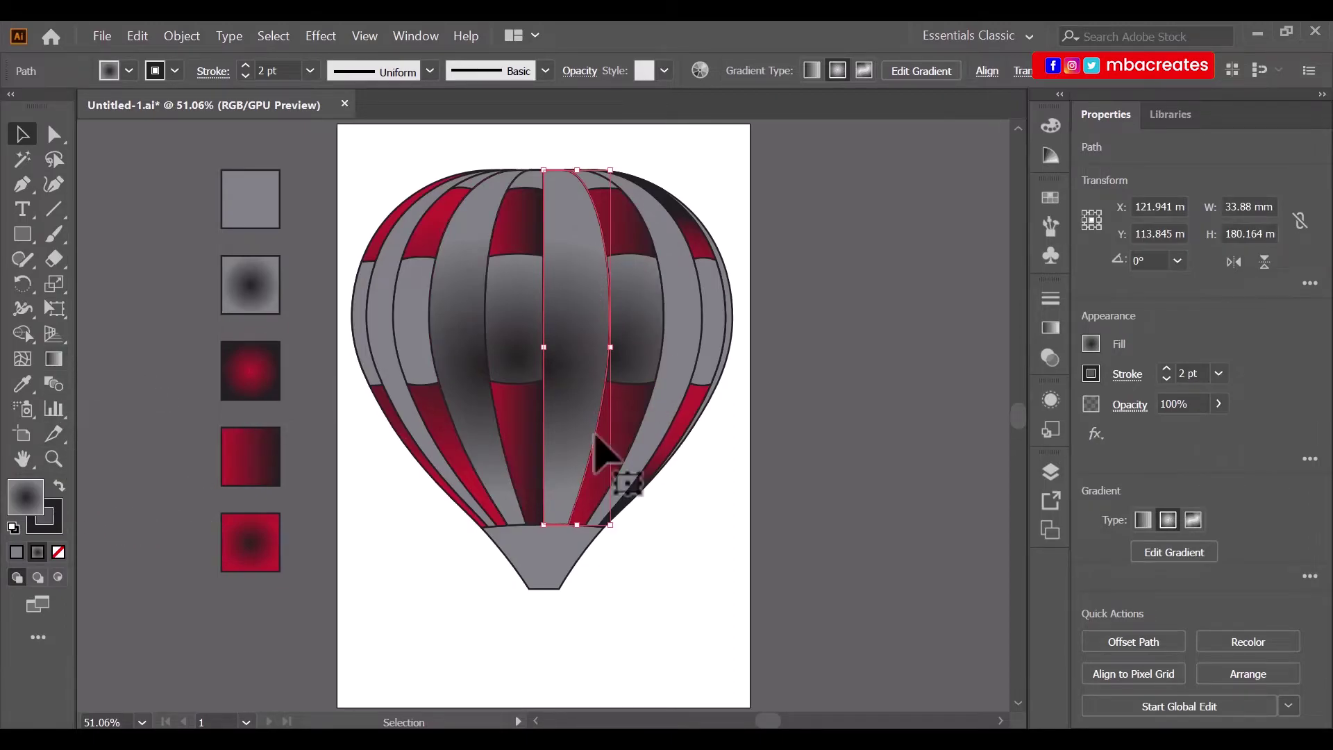
pyautogui.click(53, 360)
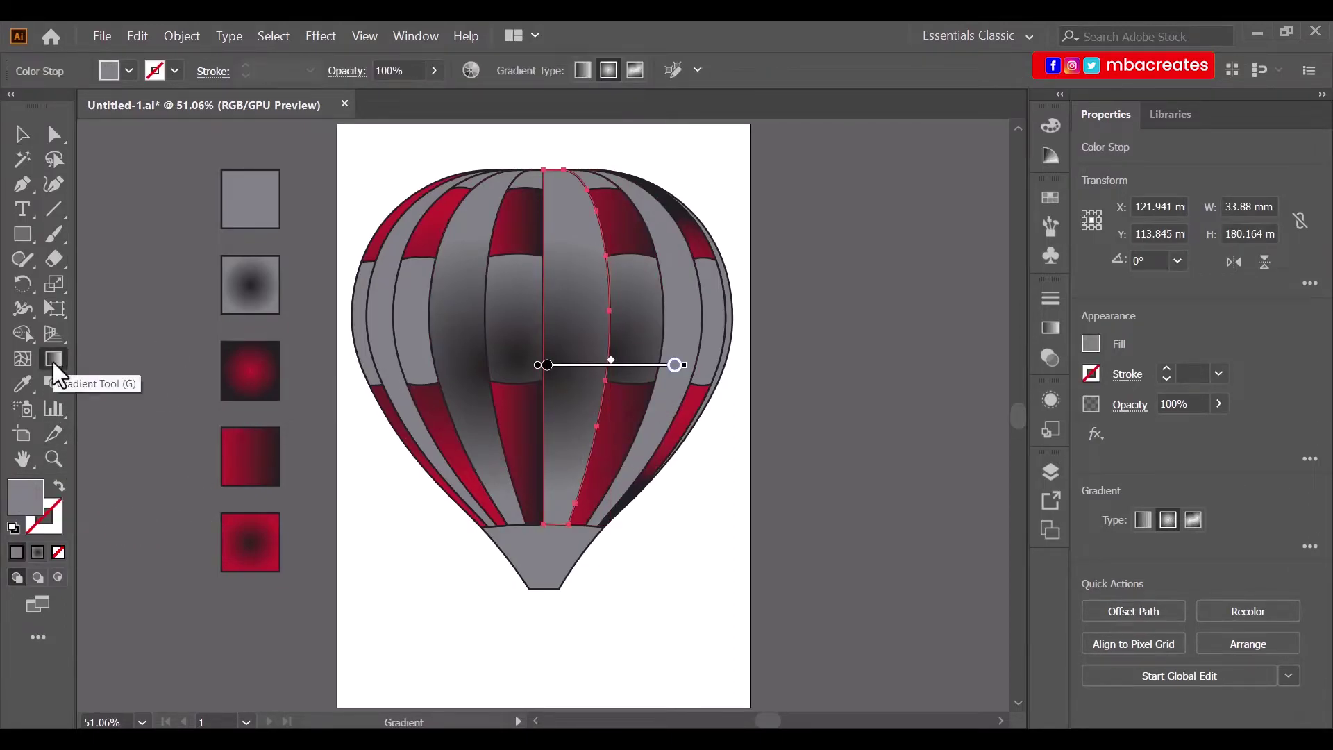
pyautogui.click(561, 372)
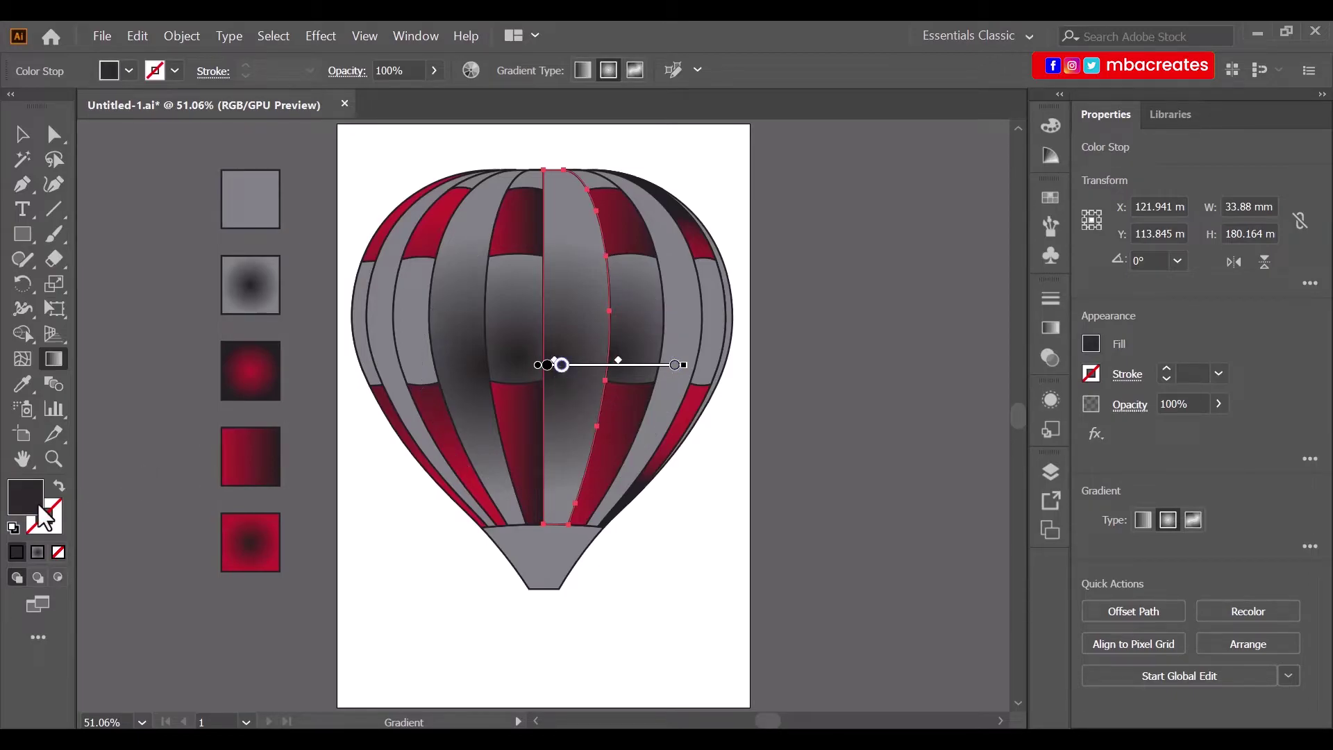
pyautogui.moveTo(569, 370)
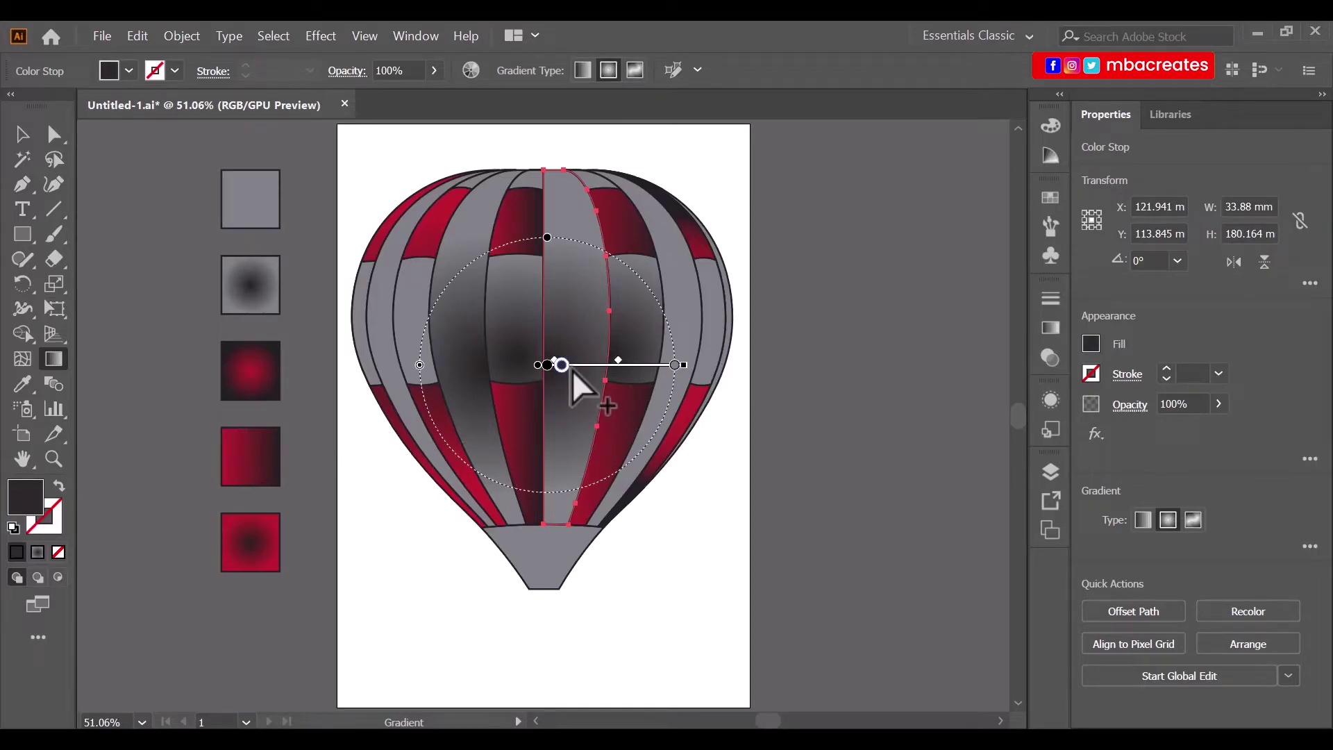
pyautogui.doubleClick(561, 364)
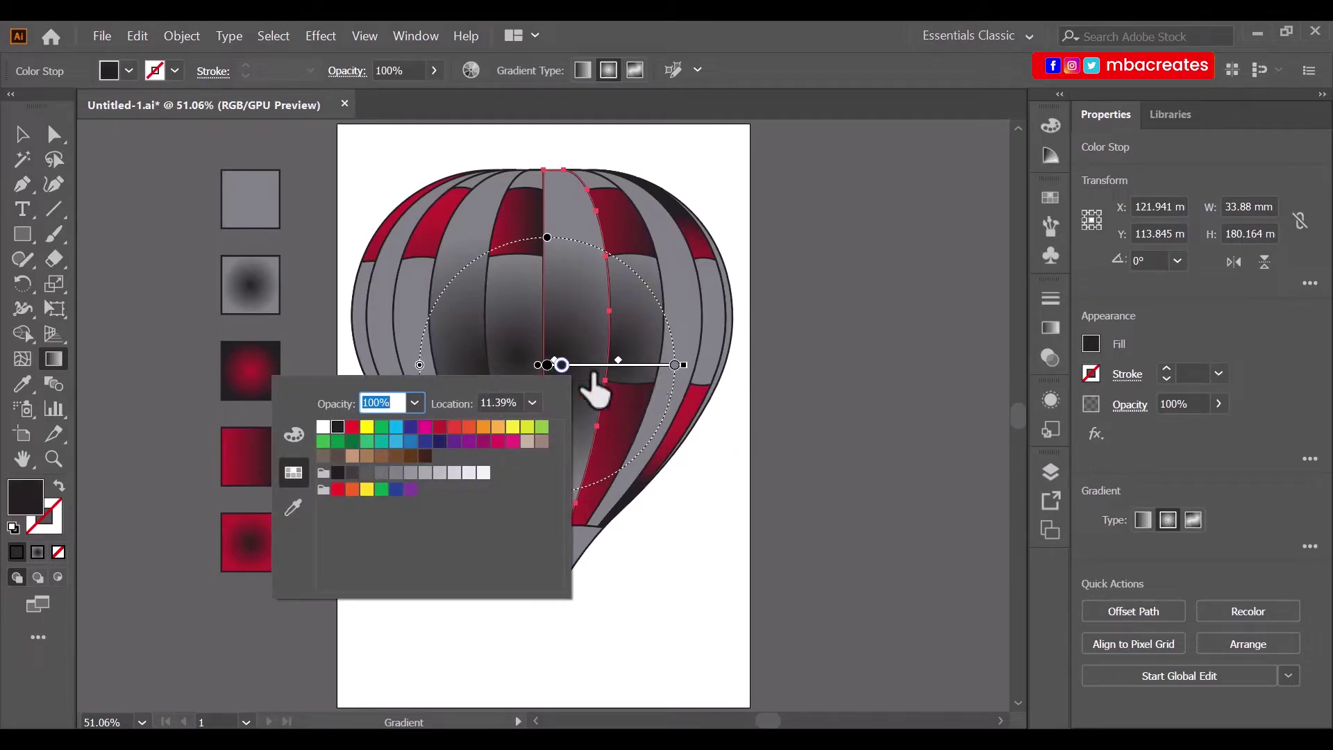
pyautogui.click(892, 396)
pyautogui.moveTo(561, 364); pyautogui.dragTo(586, 367)
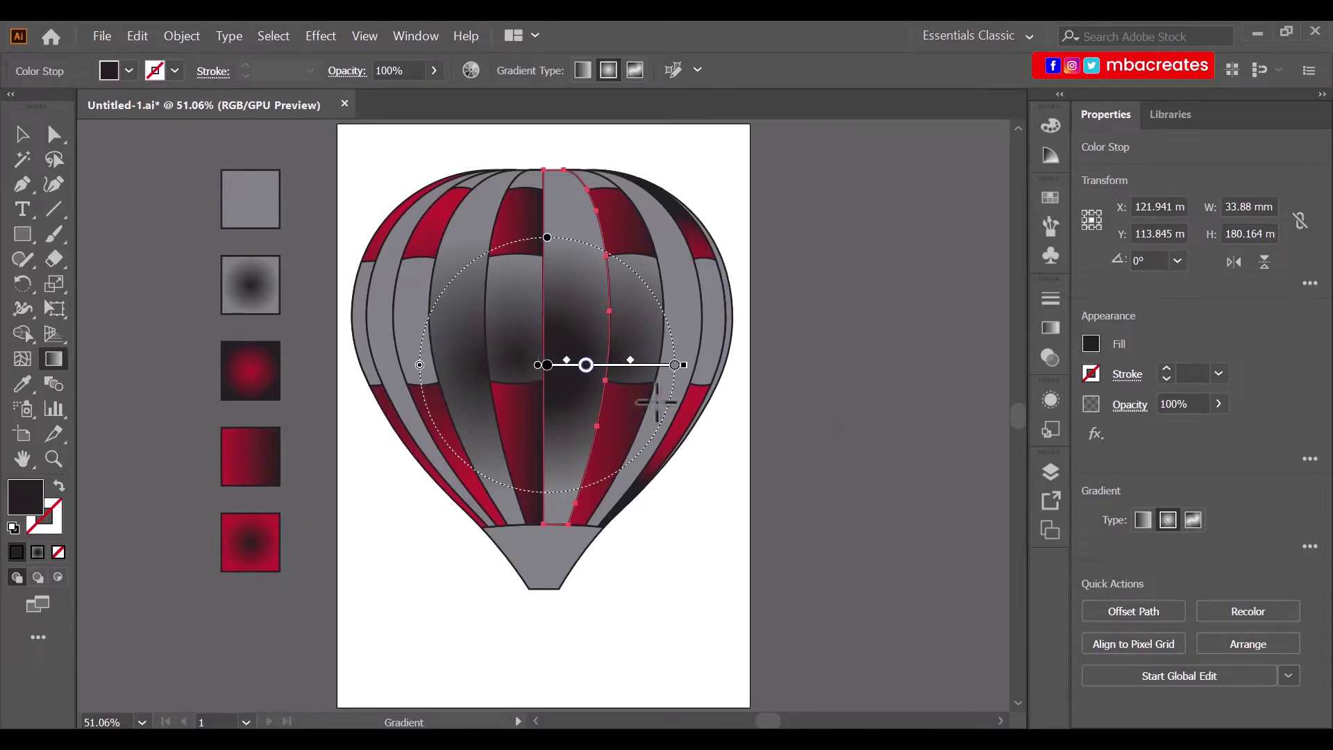
pyautogui.moveTo(684, 365)
pyautogui.mouseDown()
pyautogui.moveTo(730, 366)
pyautogui.moveTo(718, 365)
pyautogui.mouseUp()
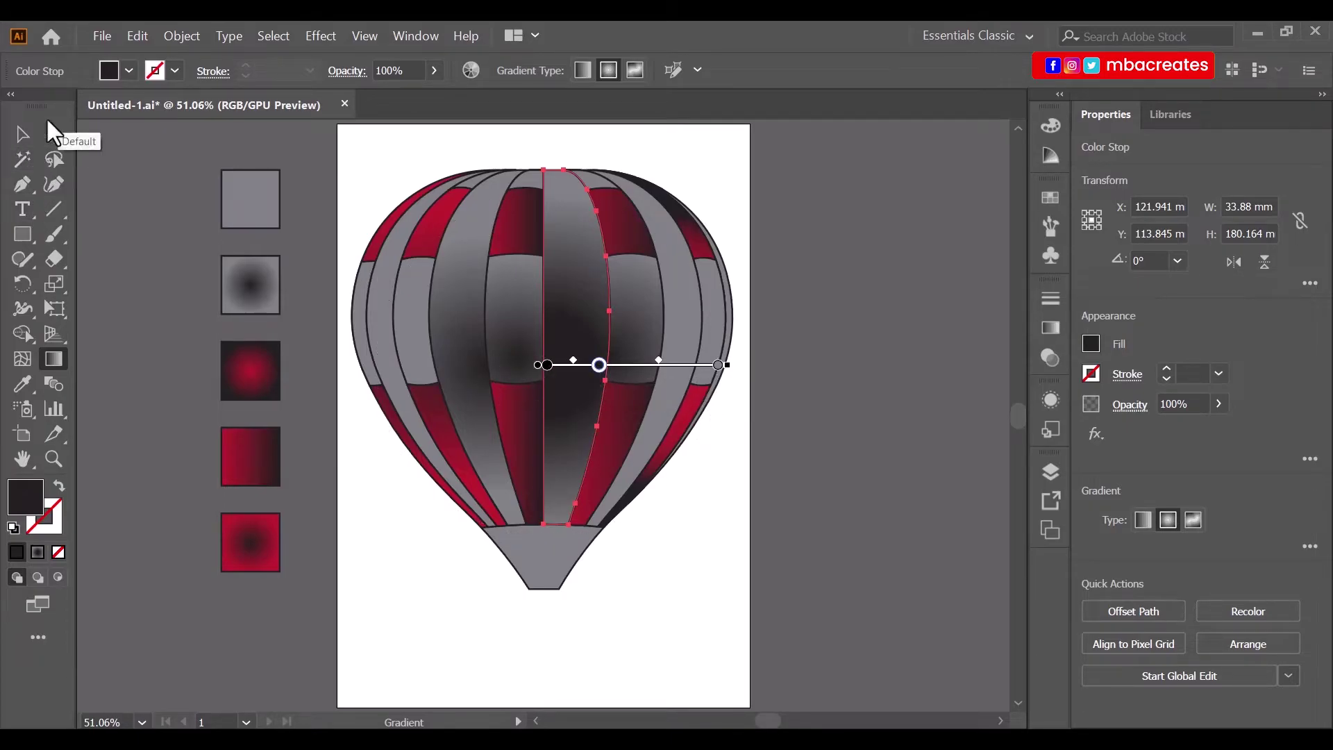
# Darken the middle grey panel left of the centre line by moving its black gradient stop outward and enlarging the radius.
pyautogui.click(22, 134)
pyautogui.click(538, 377)
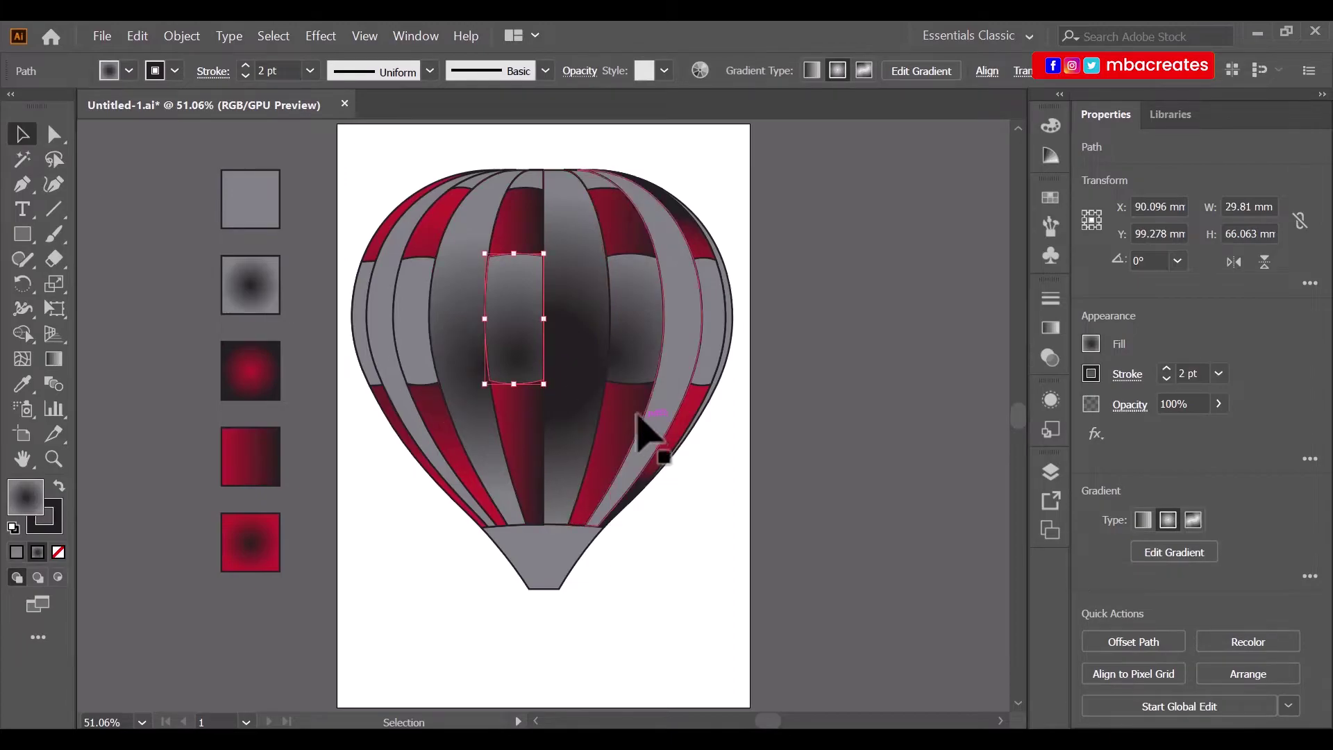
pyautogui.click(54, 358)
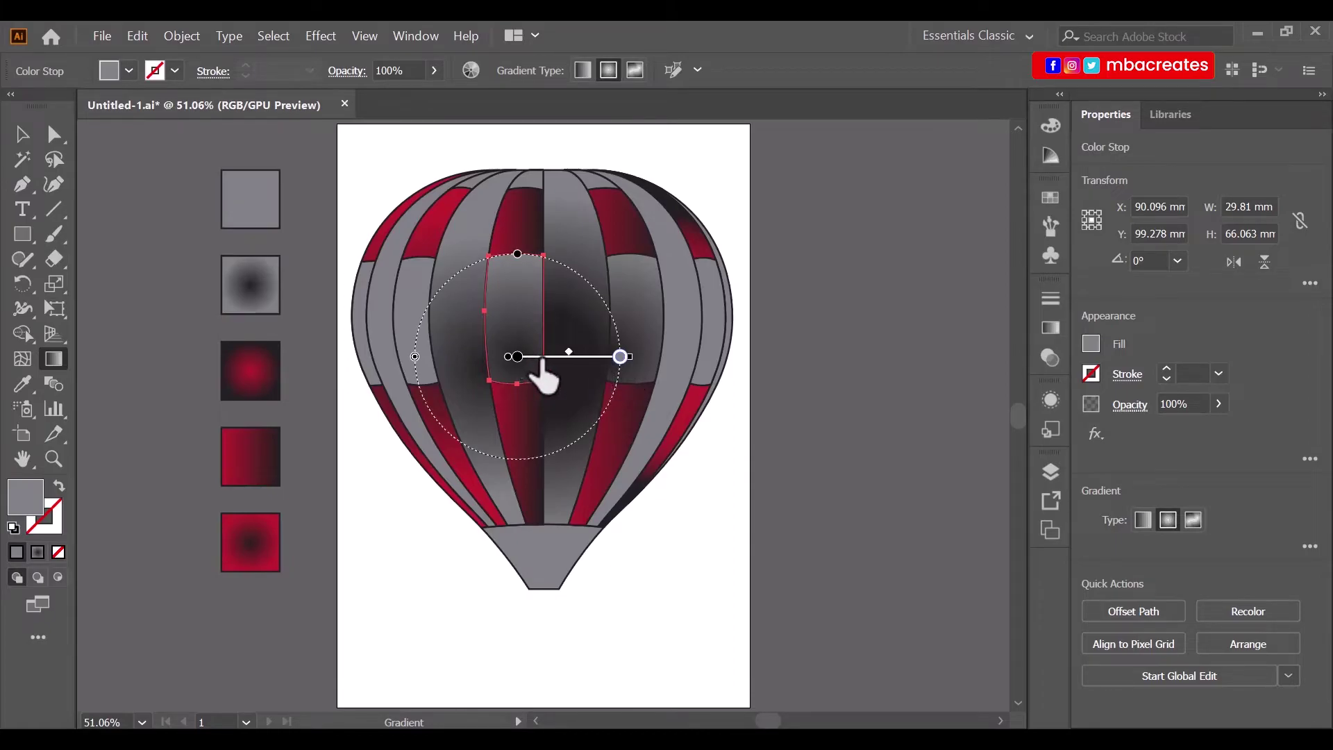
pyautogui.moveTo(517, 356)
pyautogui.mouseDown()
pyautogui.moveTo(565, 356)
pyautogui.moveTo(545, 356)
pyautogui.mouseUp()
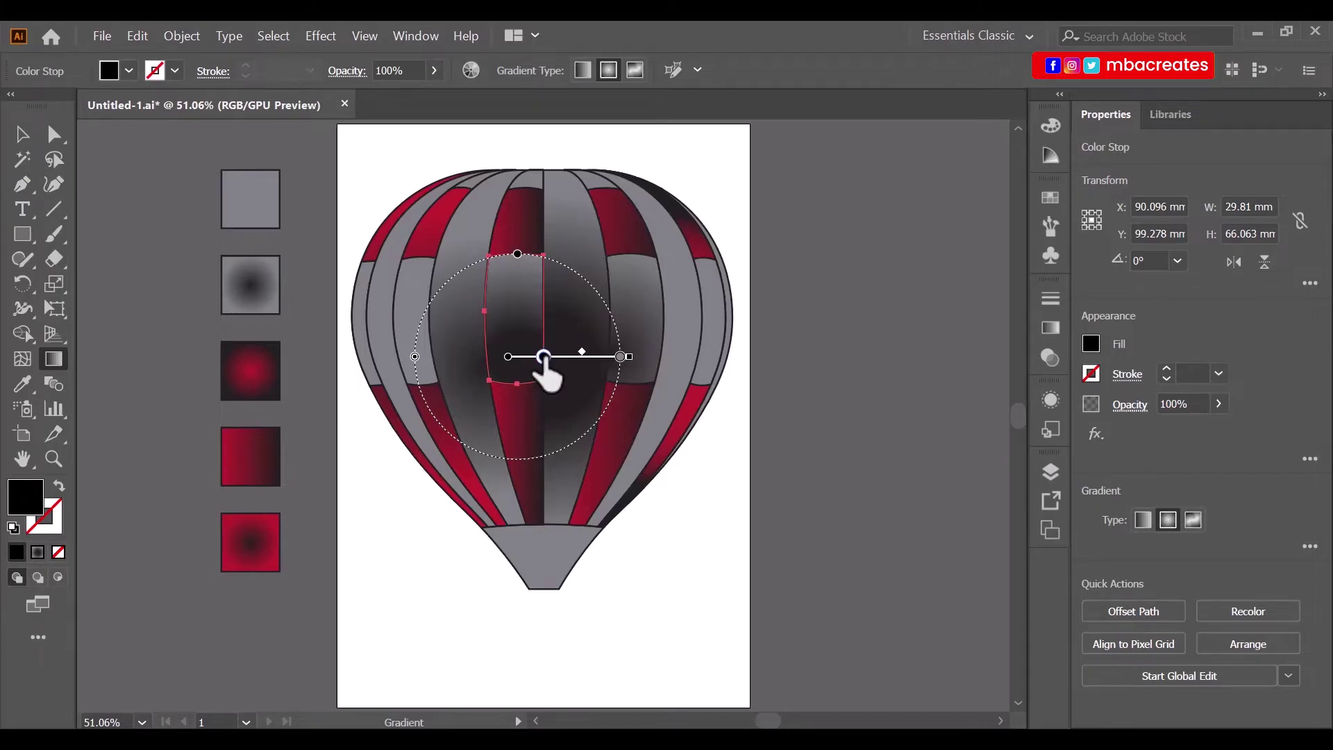
pyautogui.moveTo(629, 356); pyautogui.dragTo(695, 360)
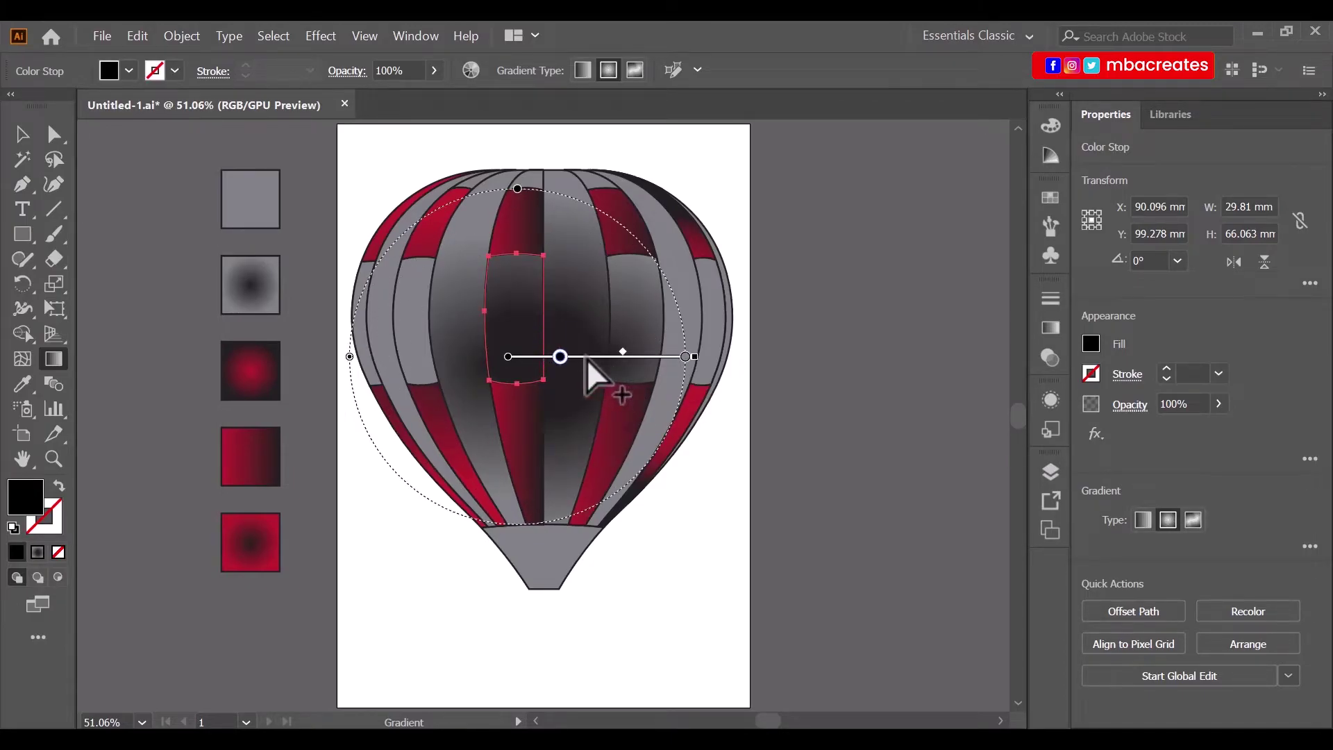
pyautogui.moveTo(559, 358); pyautogui.dragTo(539, 358)
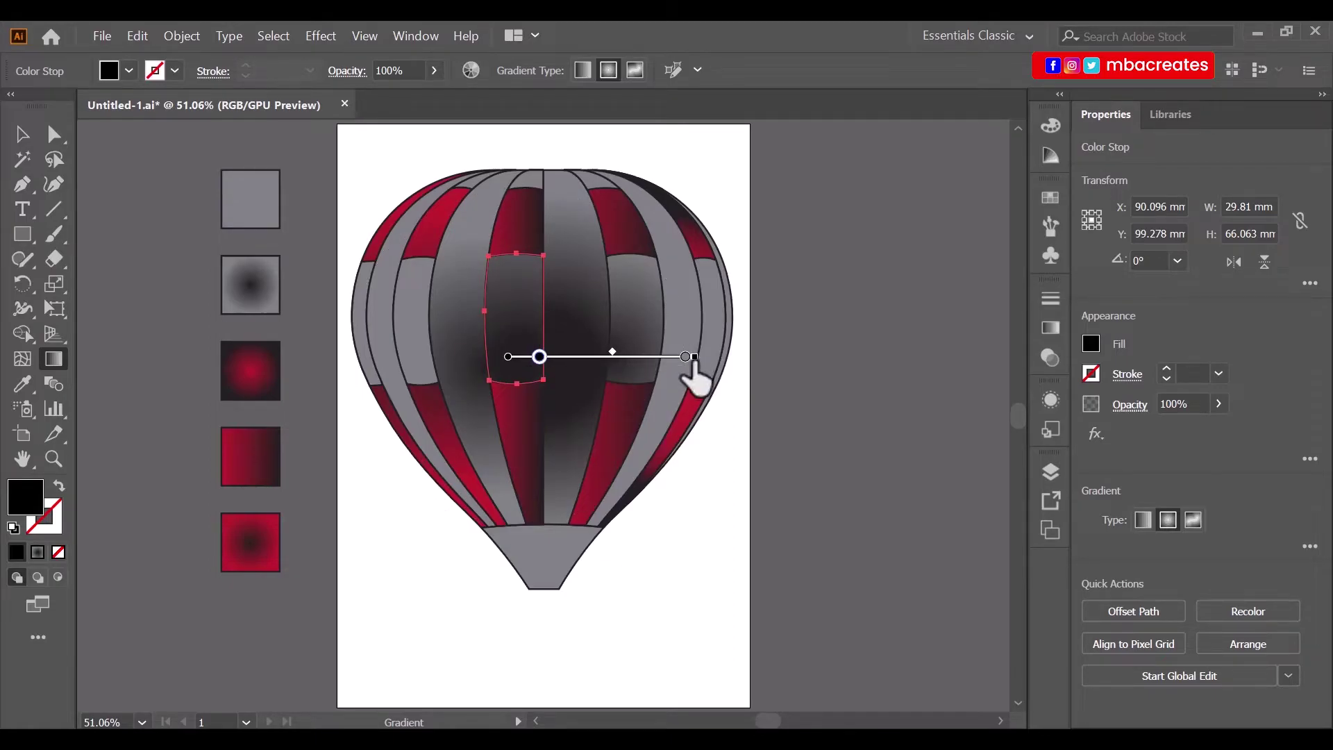
pyautogui.moveTo(691, 357); pyautogui.dragTo(712, 357)
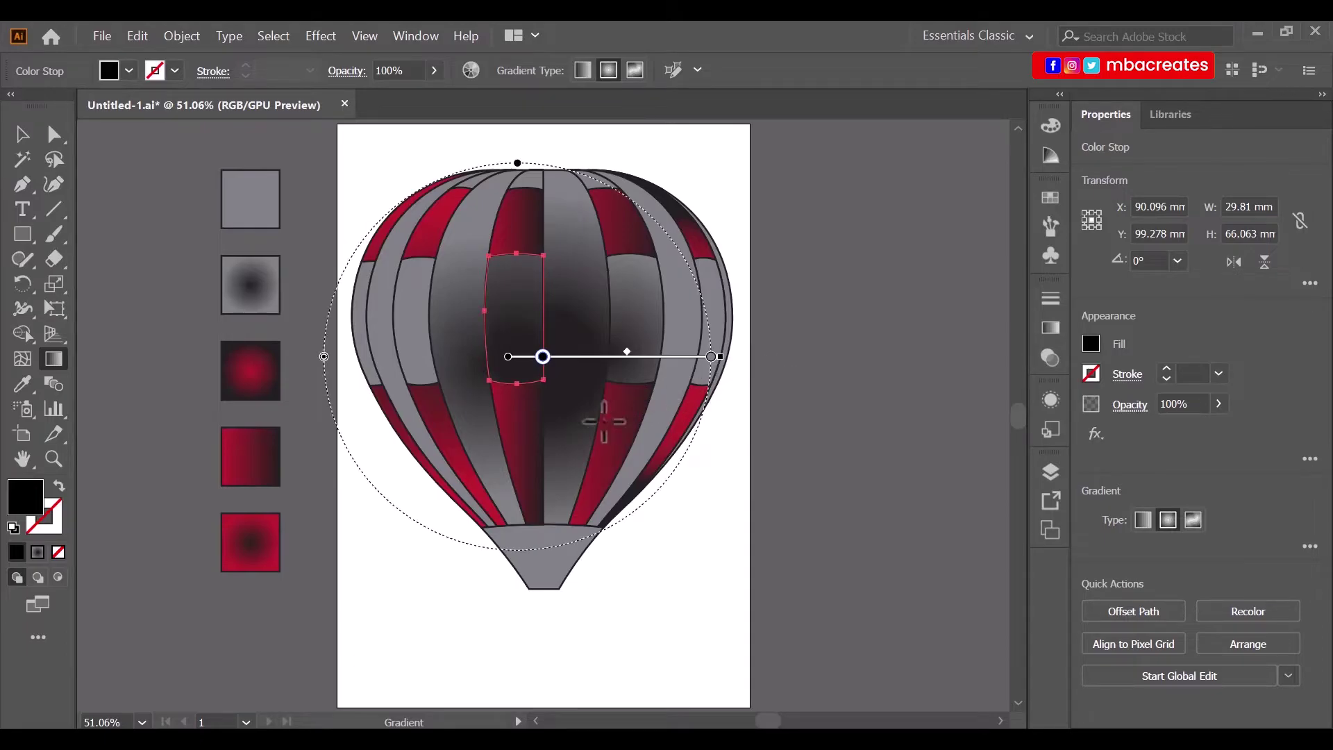
# Remove the added dark stop from the grey stripe right of the centre line and move its central black stop outward.
pyautogui.click(22, 134)
pyautogui.click(601, 402)
pyautogui.click(53, 359)
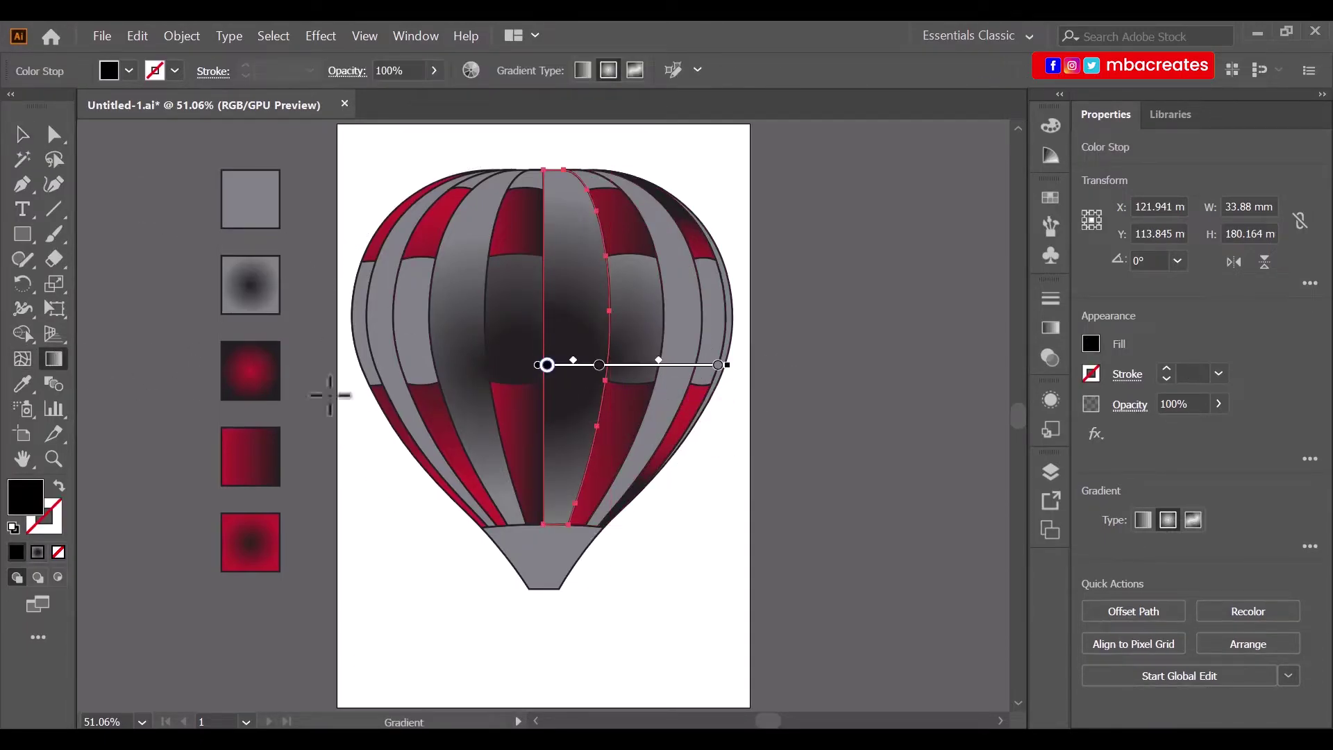
pyautogui.moveTo(600, 367); pyautogui.dragTo(701, 416)
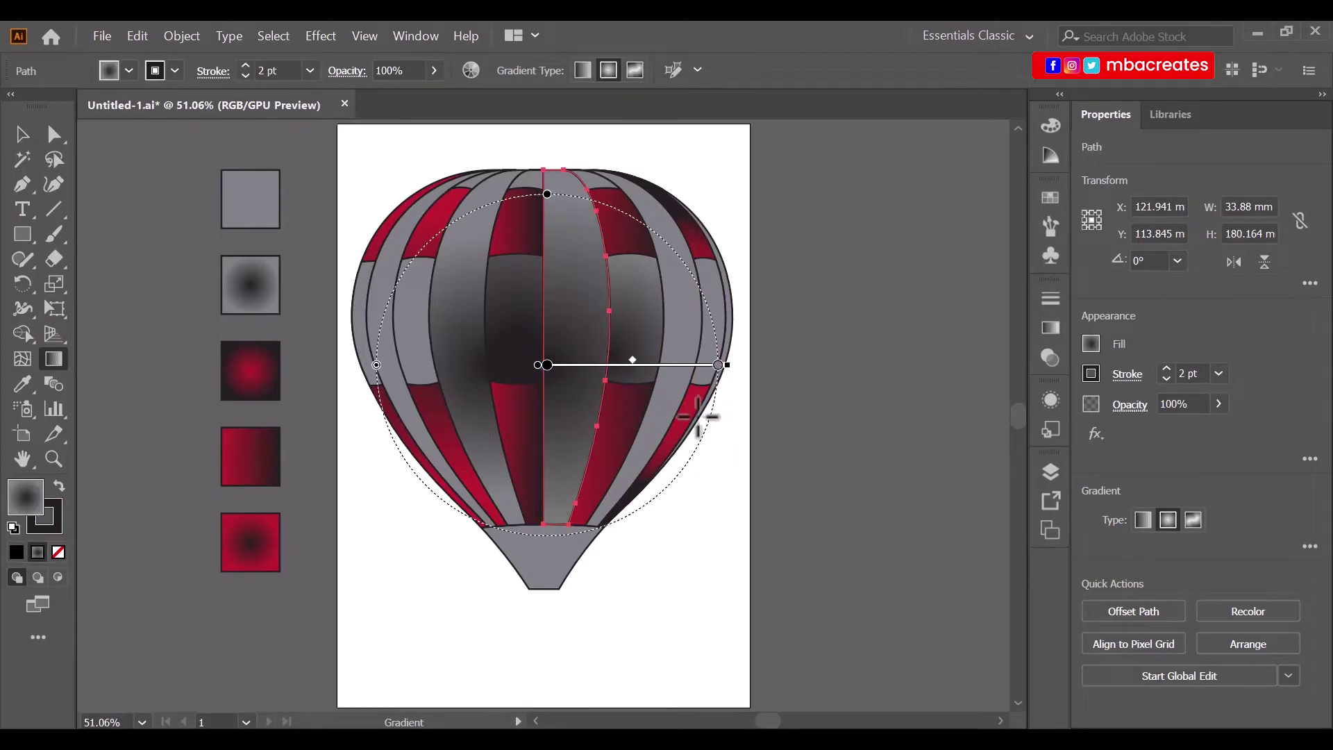
pyautogui.moveTo(547, 364); pyautogui.dragTo(588, 365)
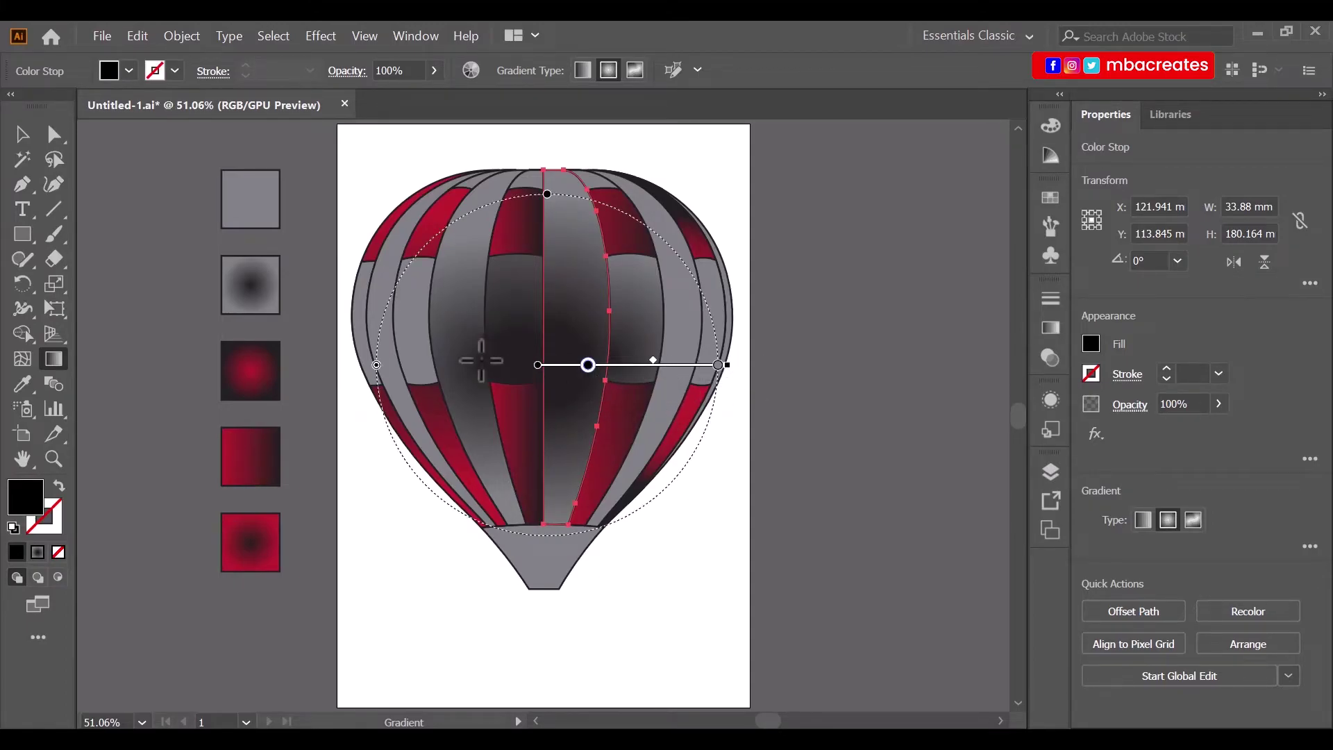
pyautogui.click(22, 135)
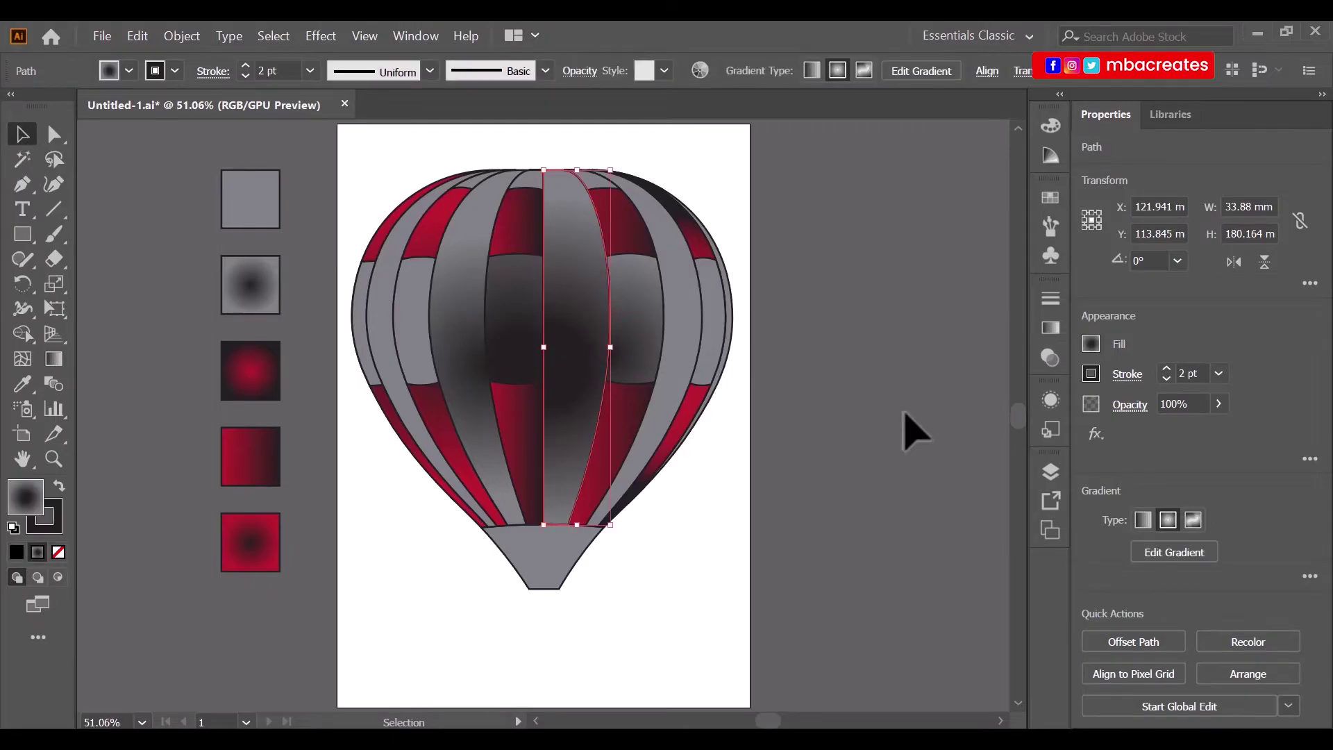
pyautogui.click(865, 445)
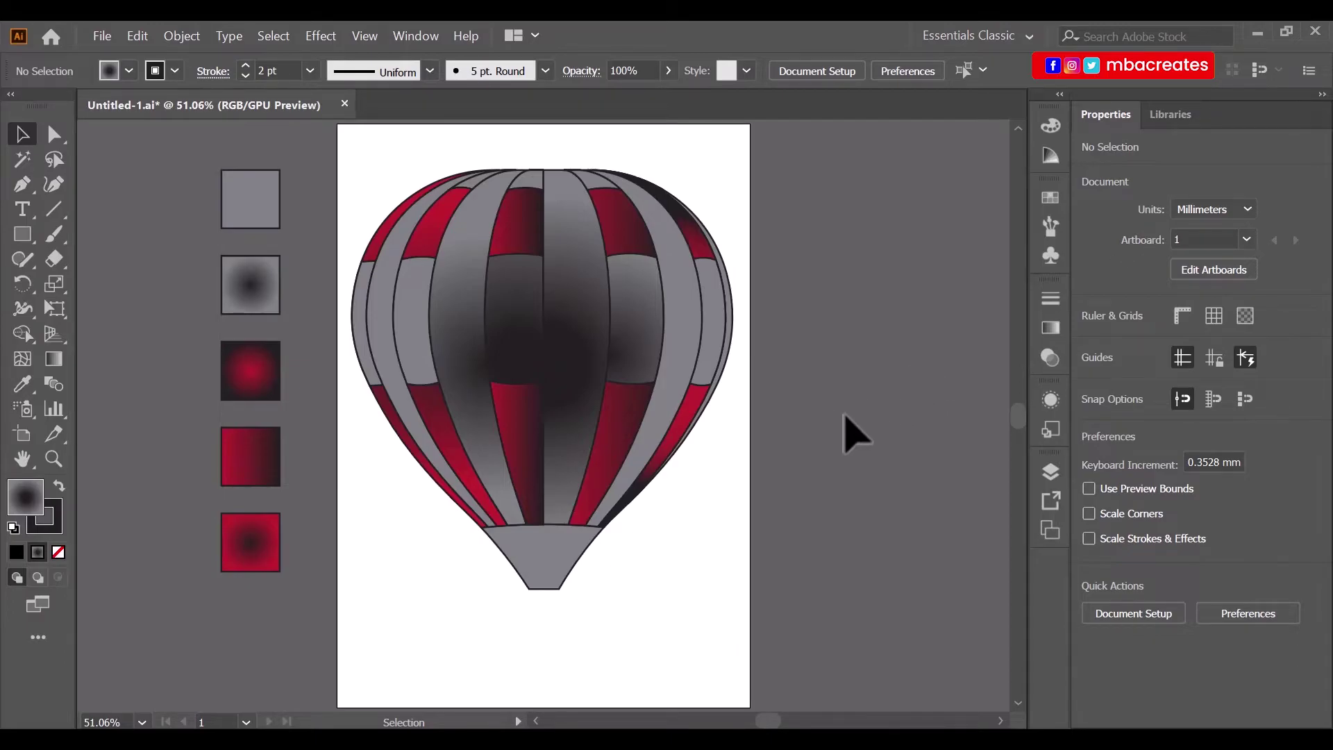
# Draw a rectangle about 62 mm wide and 24 mm high below the balloon and slightly round its corners.
pyautogui.scroll(-2, 865, 402)
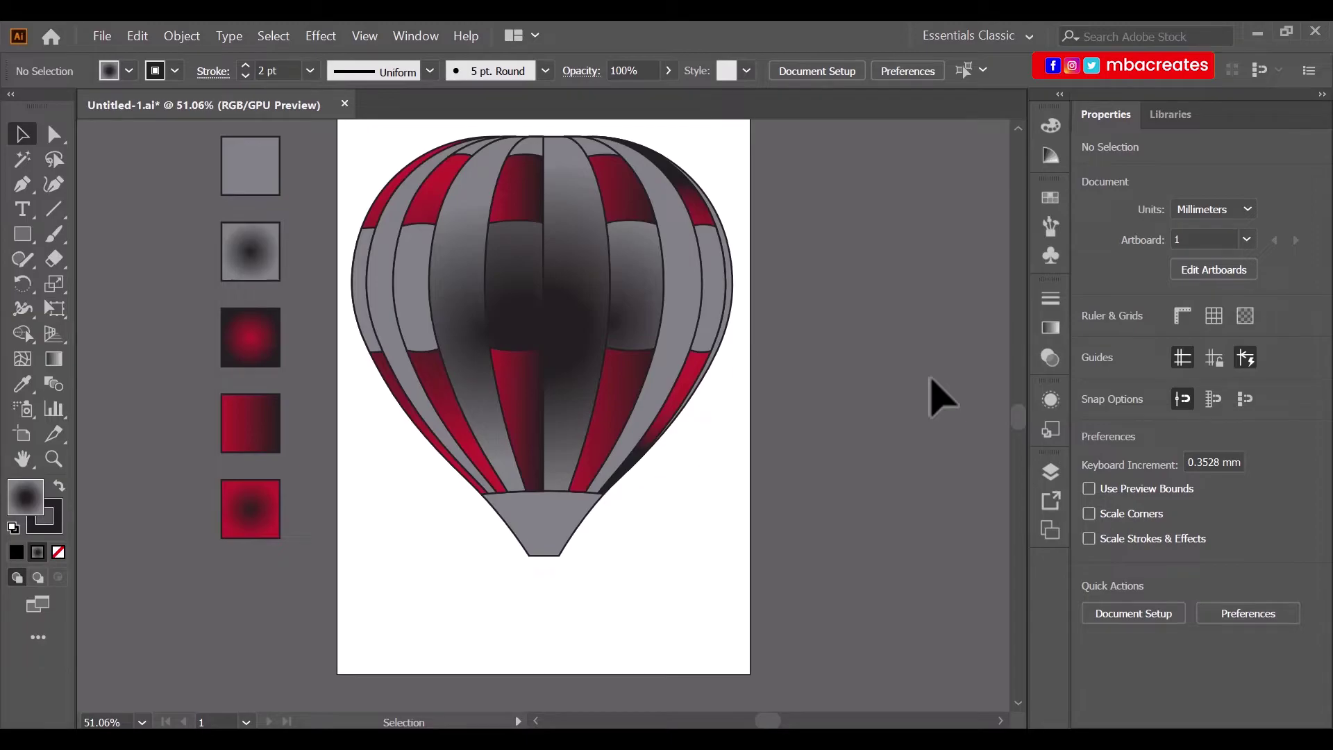
pyautogui.hotkey('ctrl', '+')
pyautogui.hotkey('ctrl', '+')
pyautogui.hotkey('ctrl', '+')
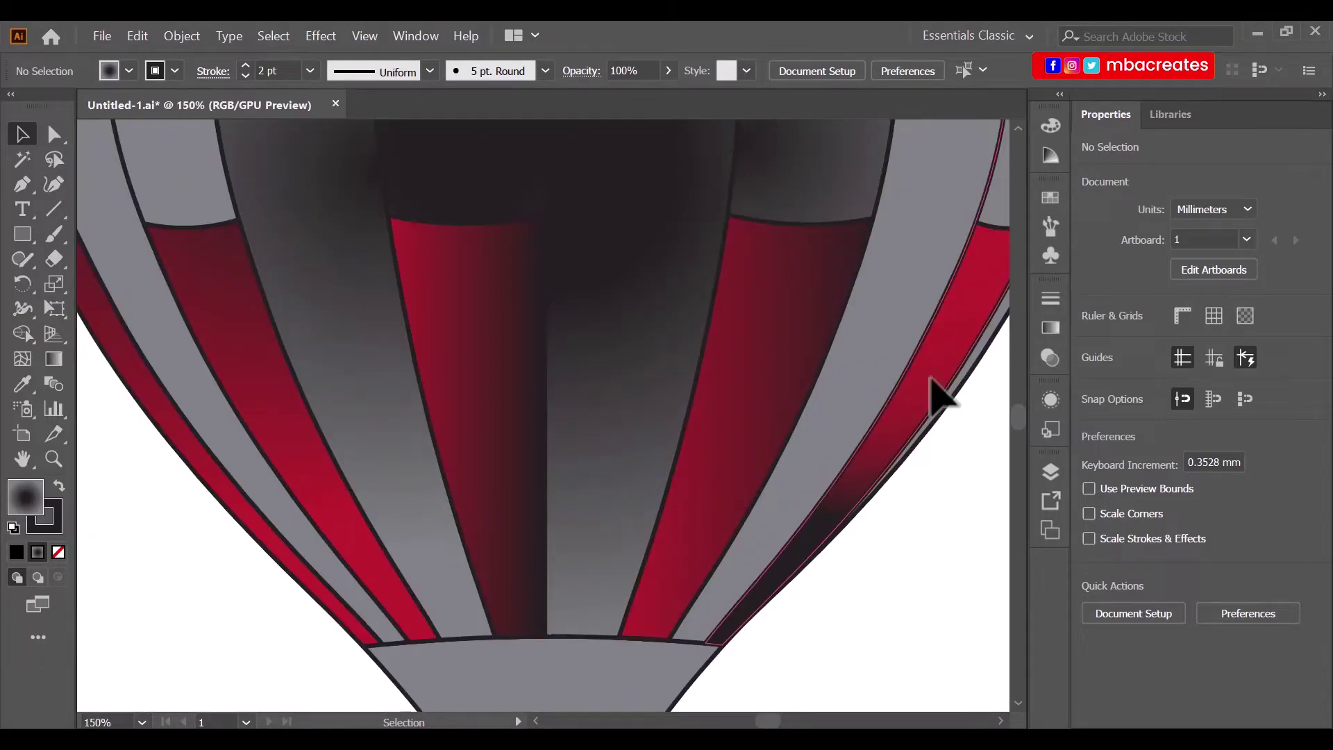
pyautogui.scroll(-10, 937, 396)
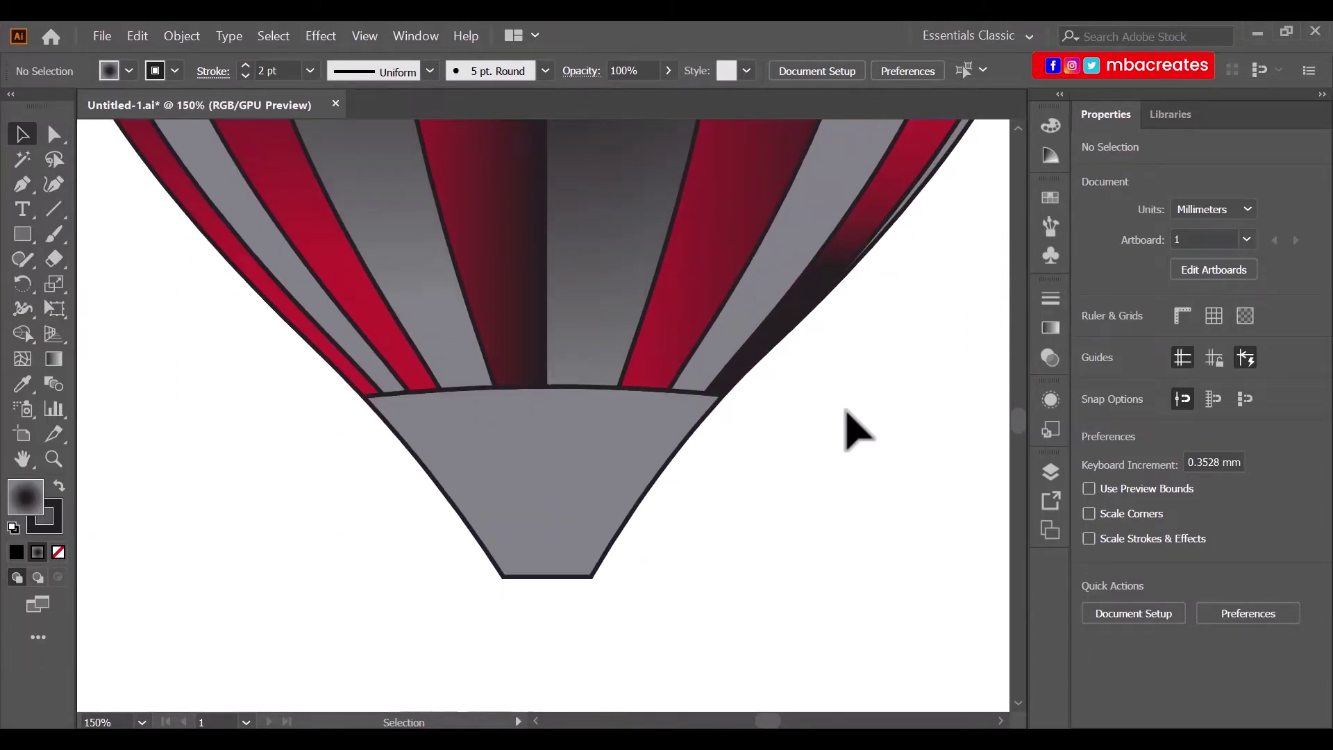
pyautogui.scroll(-3, 845, 411)
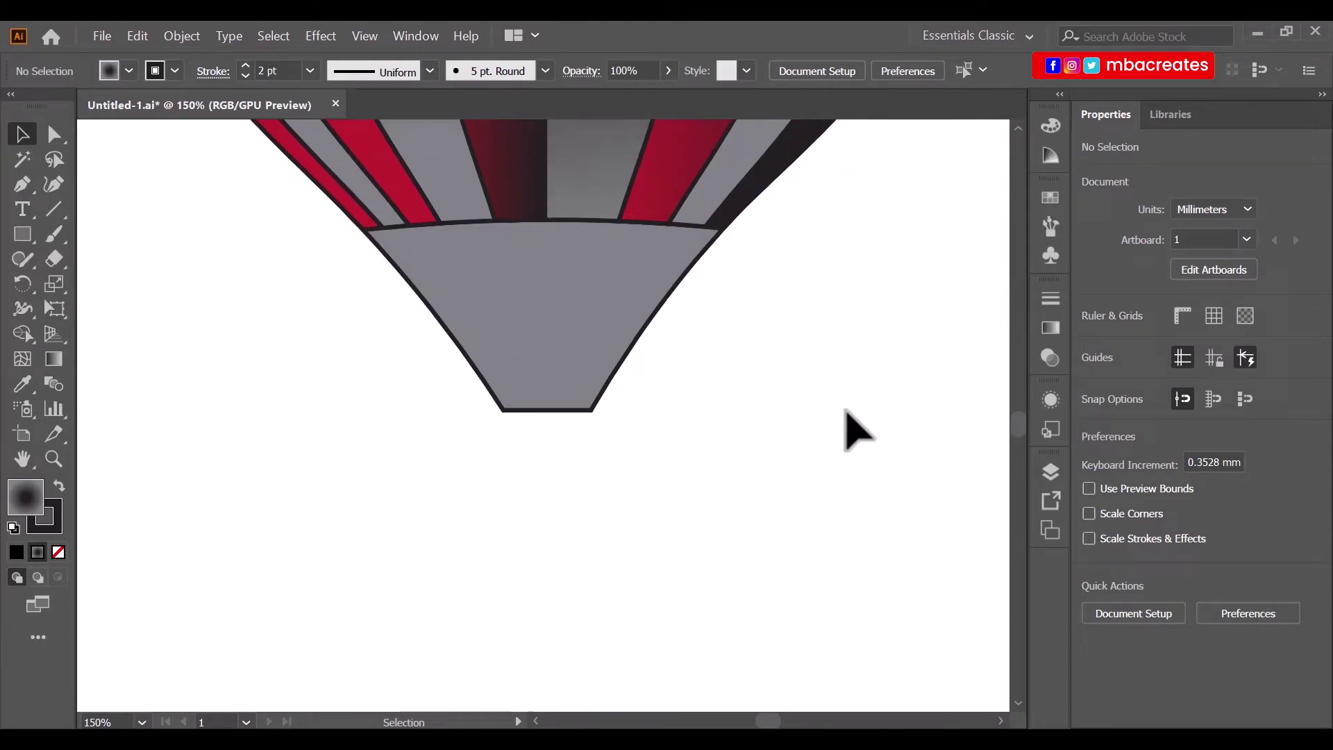
pyautogui.click(22, 236)
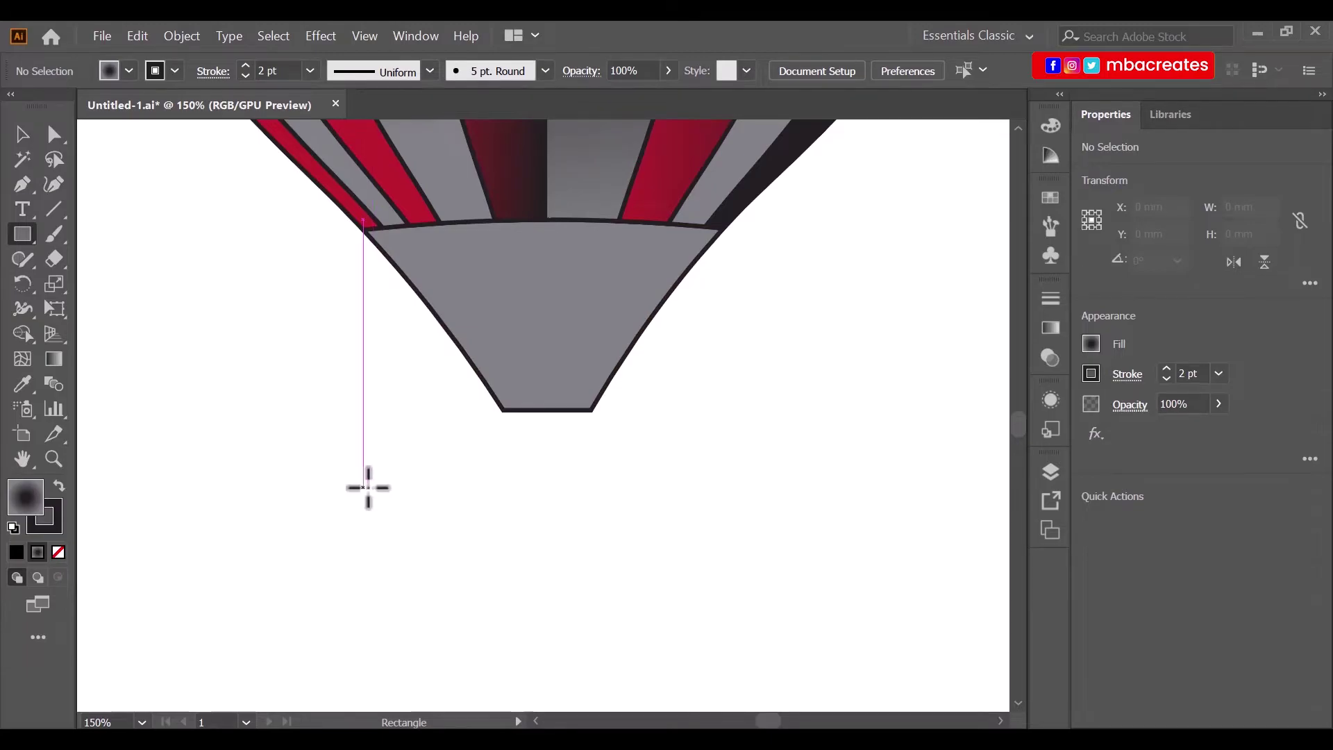
pyautogui.scroll(-3, 381, 451)
pyautogui.scroll(1, 378, 430)
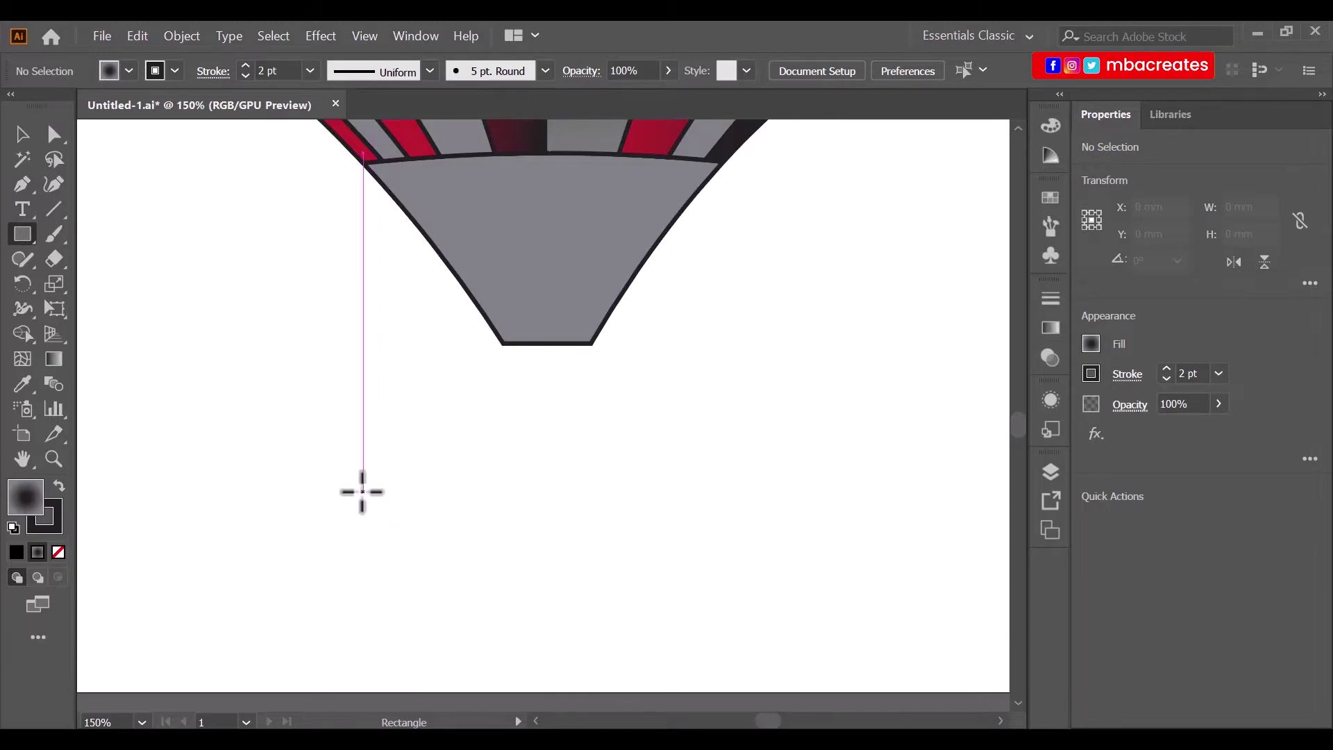
pyautogui.moveTo(363, 484); pyautogui.dragTo(724, 620)
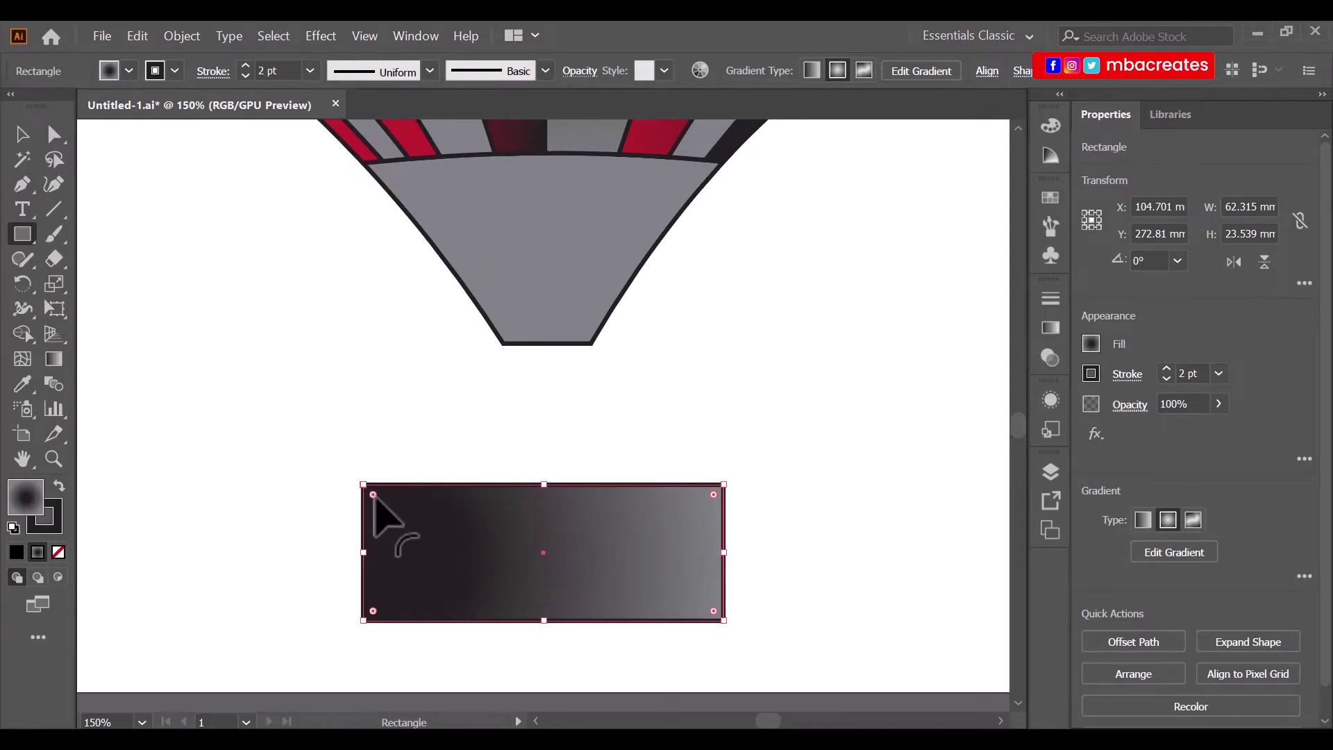
pyautogui.moveTo(374, 495)
pyautogui.mouseDown()
pyautogui.moveTo(383, 505)
pyautogui.moveTo(376, 494)
pyautogui.mouseUp()
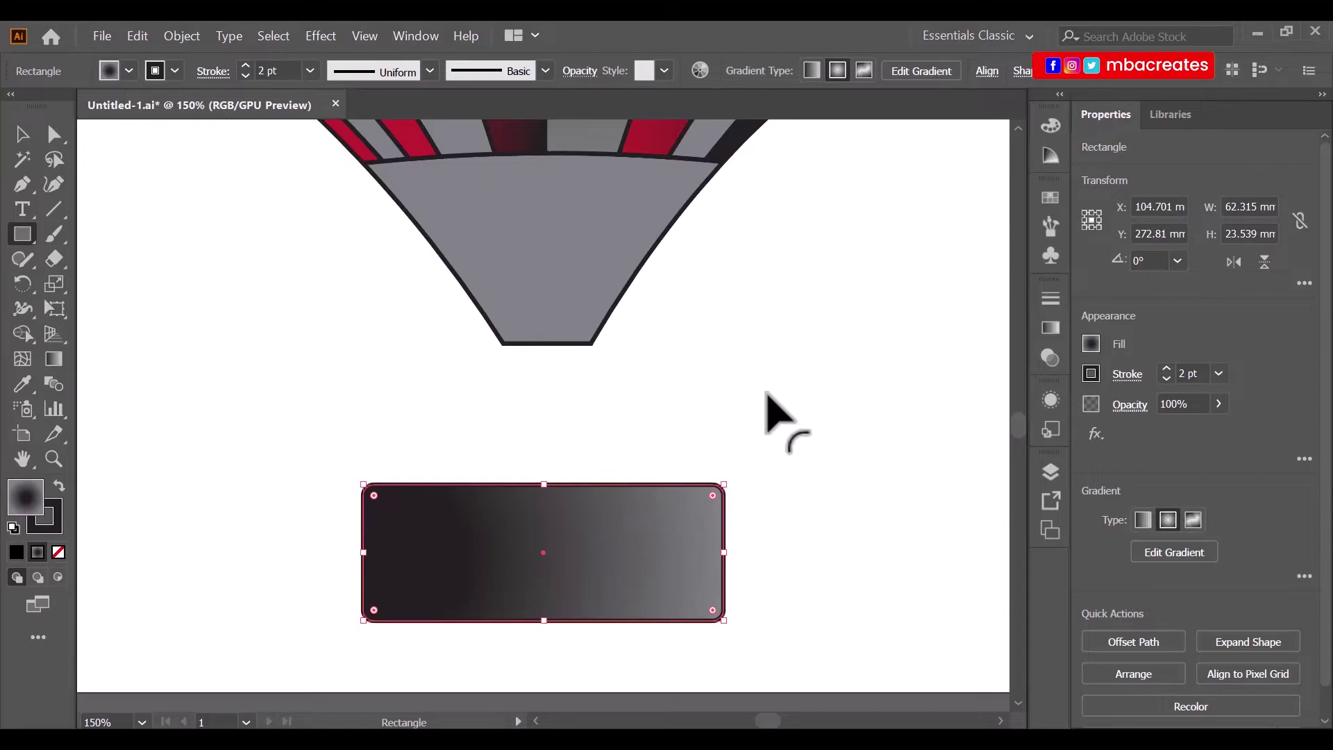
# Try a white fill on the rounded rectangle below the balloon, undo it and deselect the shape.
pyautogui.click(15, 235)
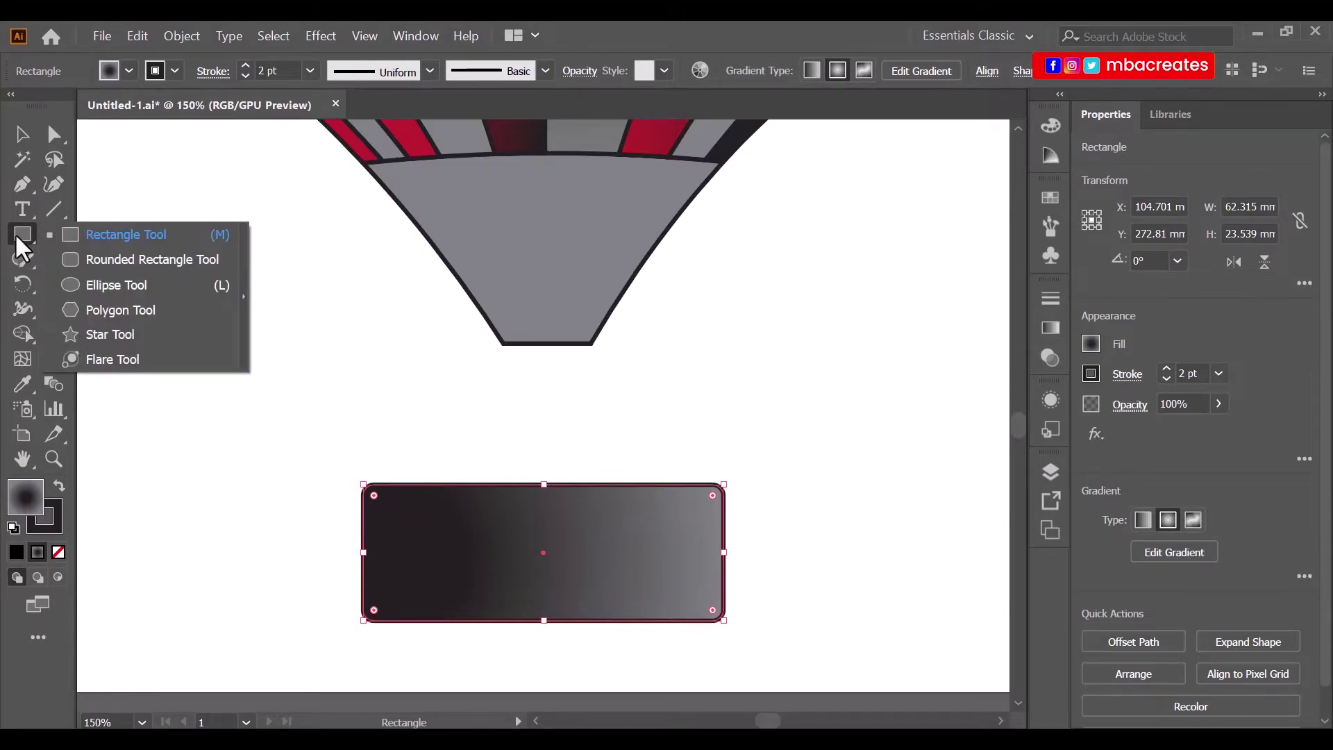
pyautogui.click(74, 231)
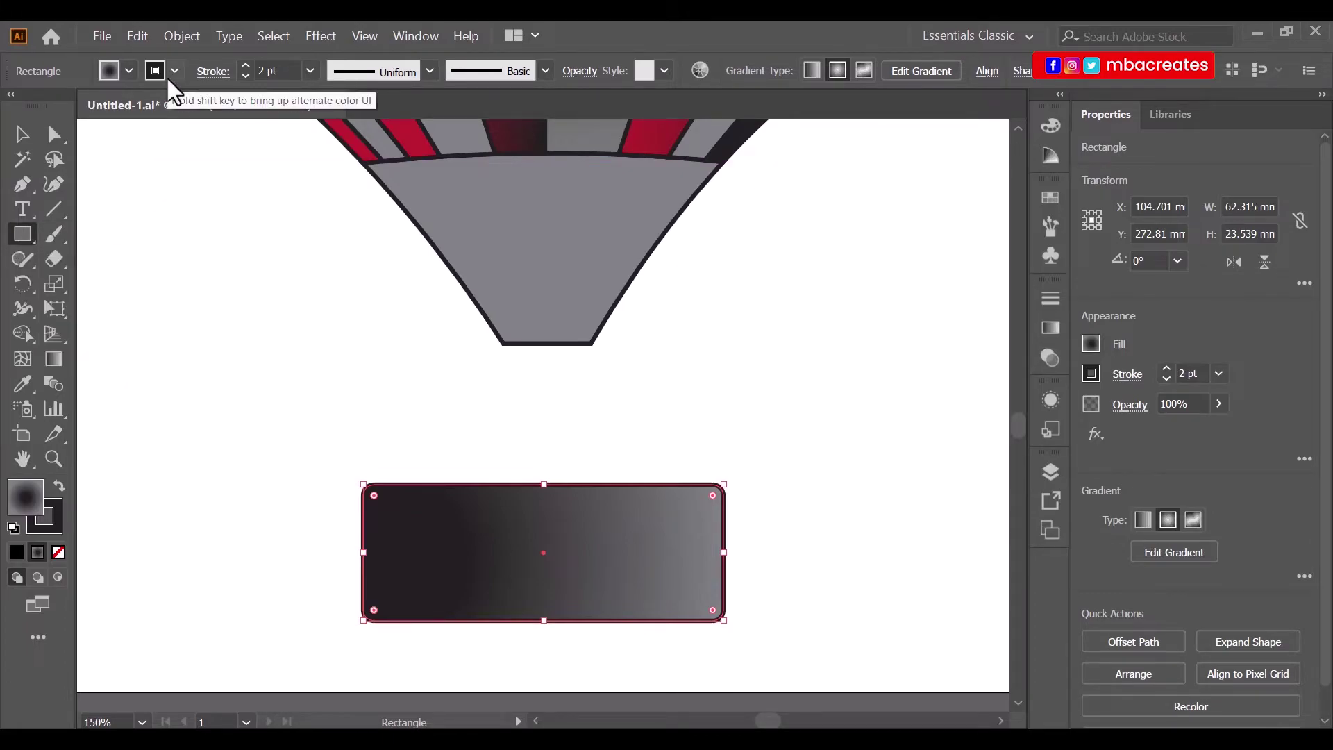
pyautogui.click(128, 70)
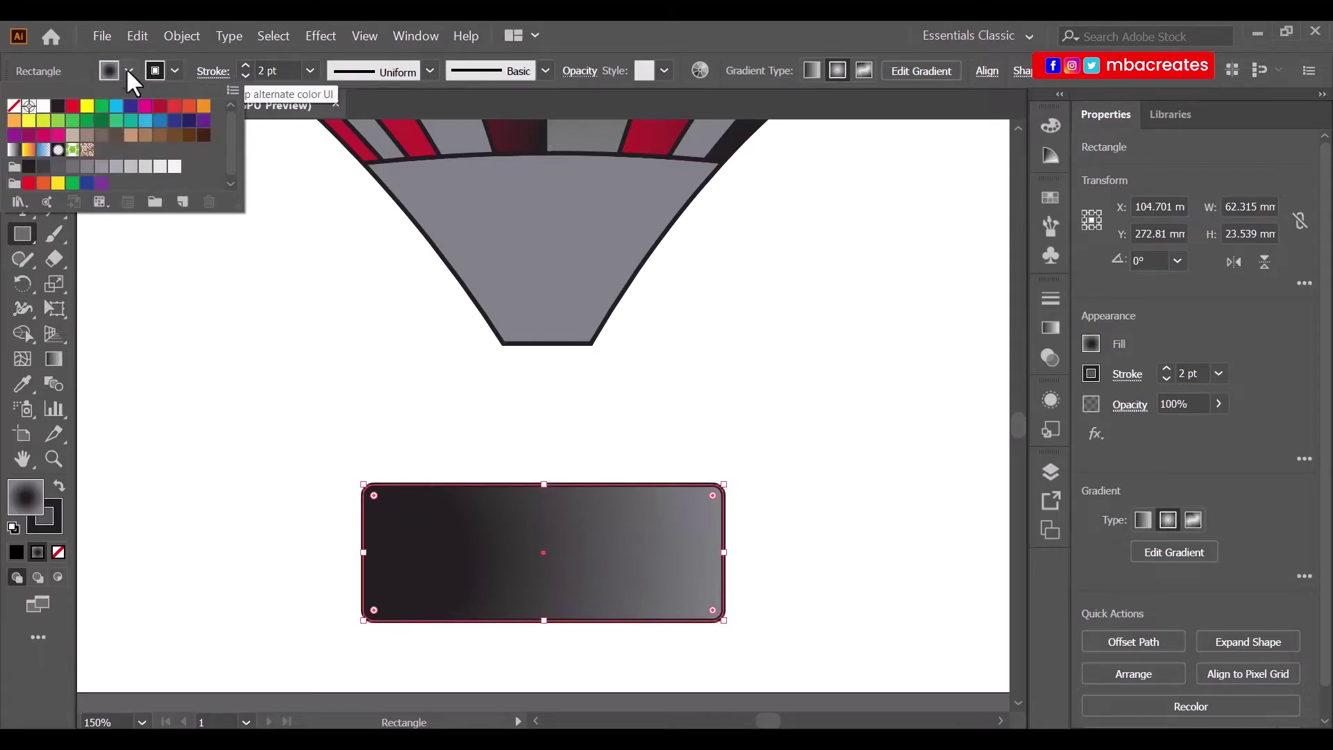
pyautogui.click(43, 106)
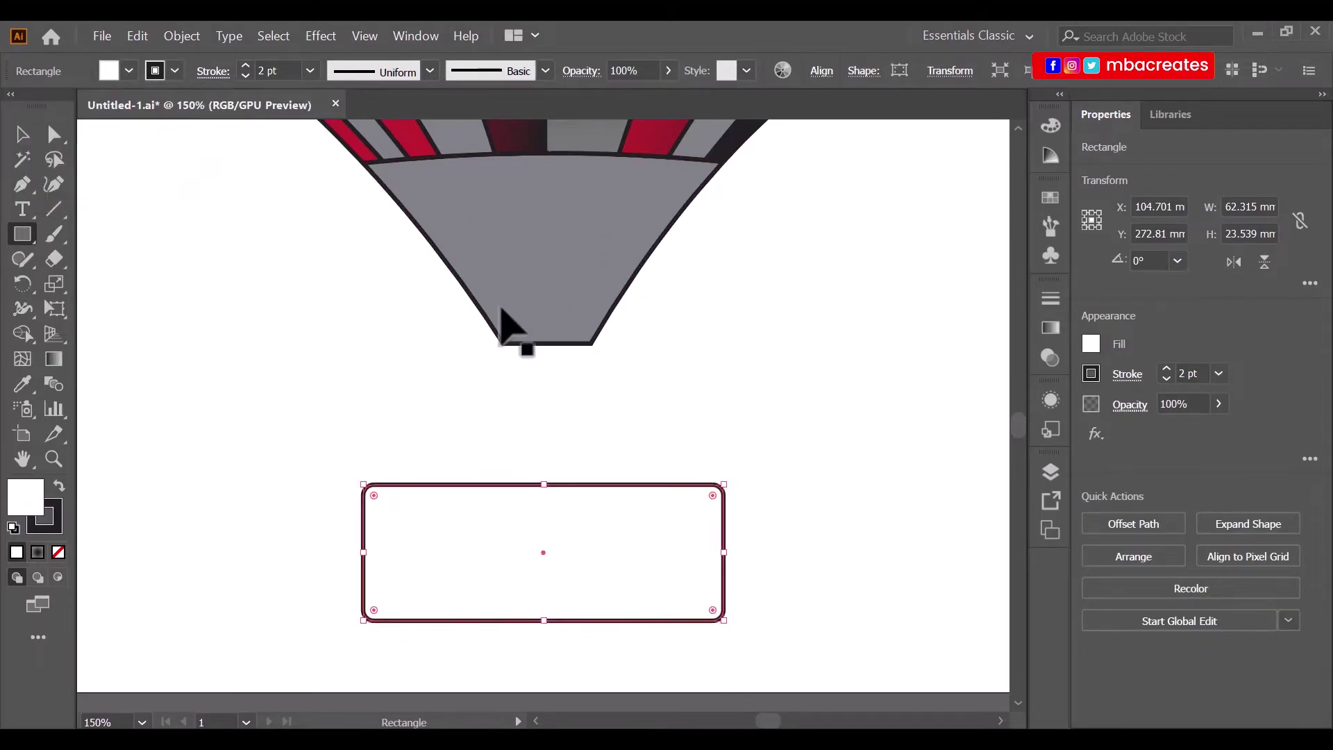
pyautogui.hotkey('ctrl', 'z')
pyautogui.click(22, 134)
pyautogui.click(272, 416)
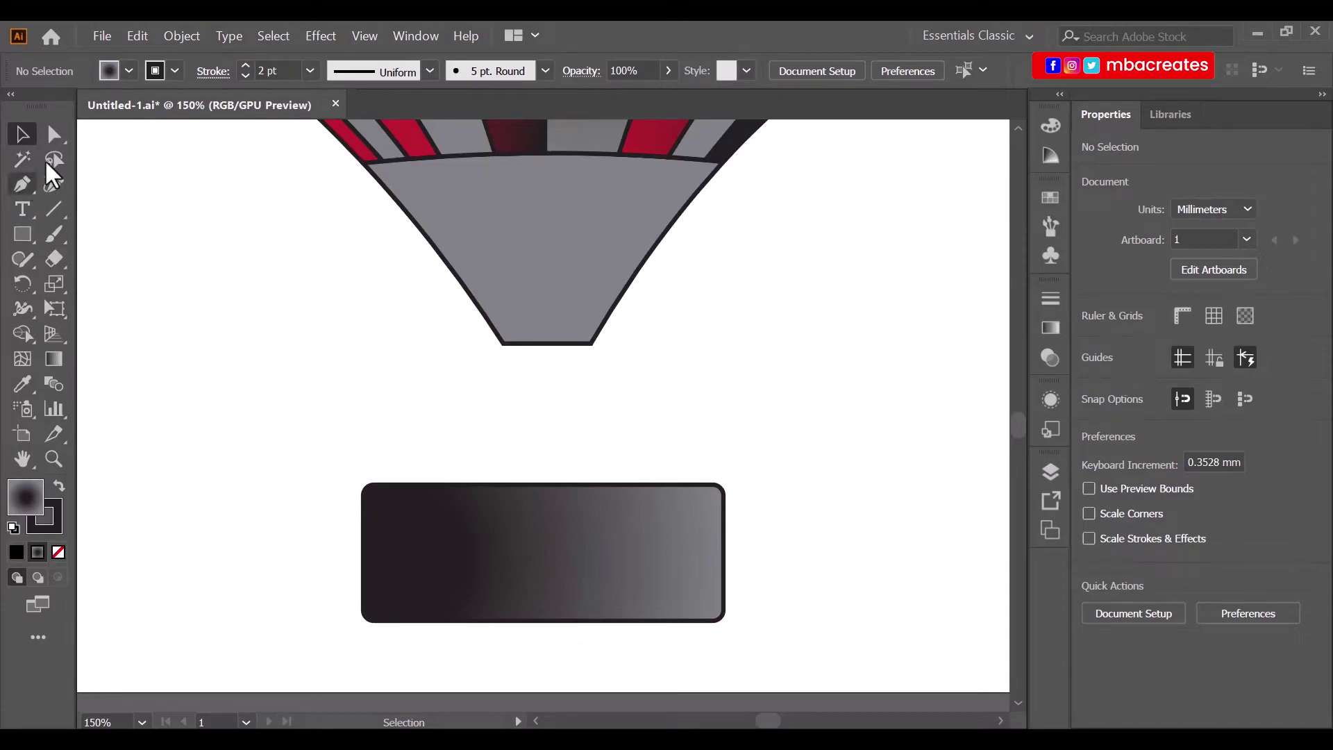
# Draw an unfilled rectangle about 15 mm wide and 22 mm high, overlapping the narrow lower end of the balloon, and deselect it.
pyautogui.click(22, 234)
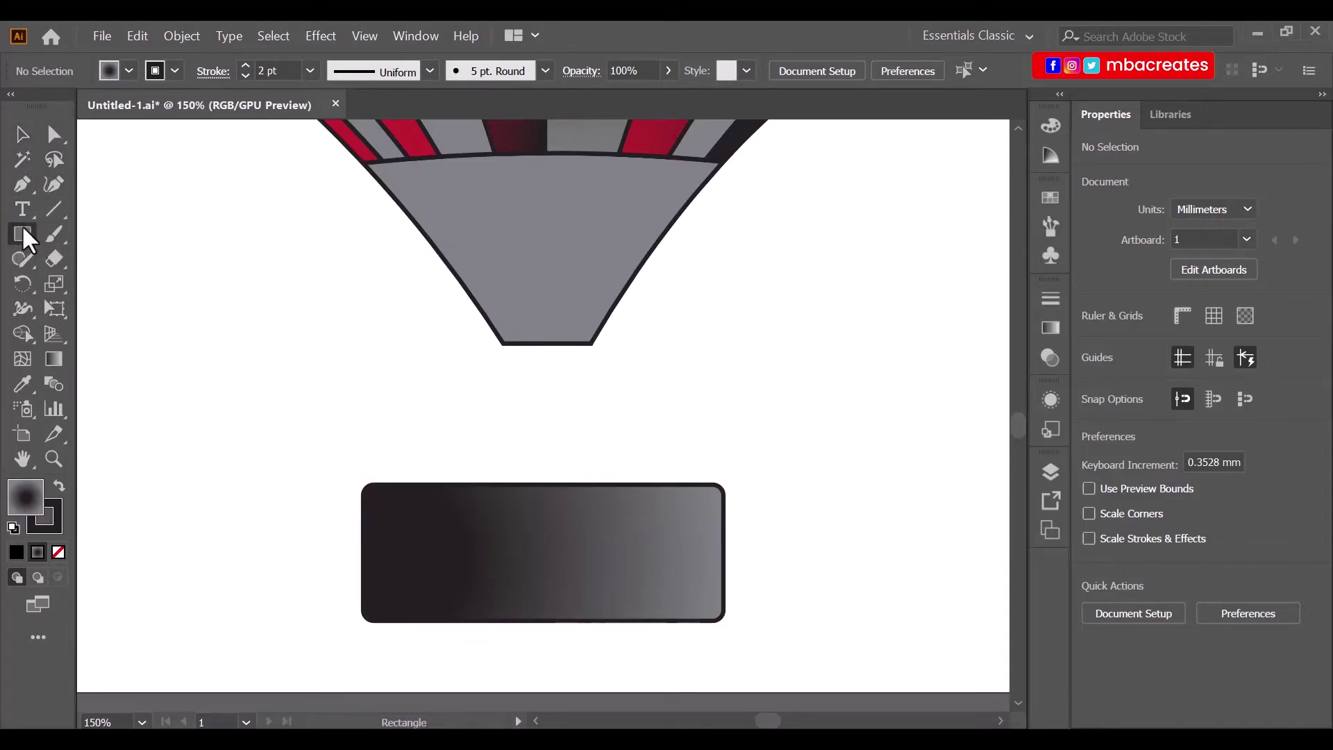
pyautogui.click(128, 71)
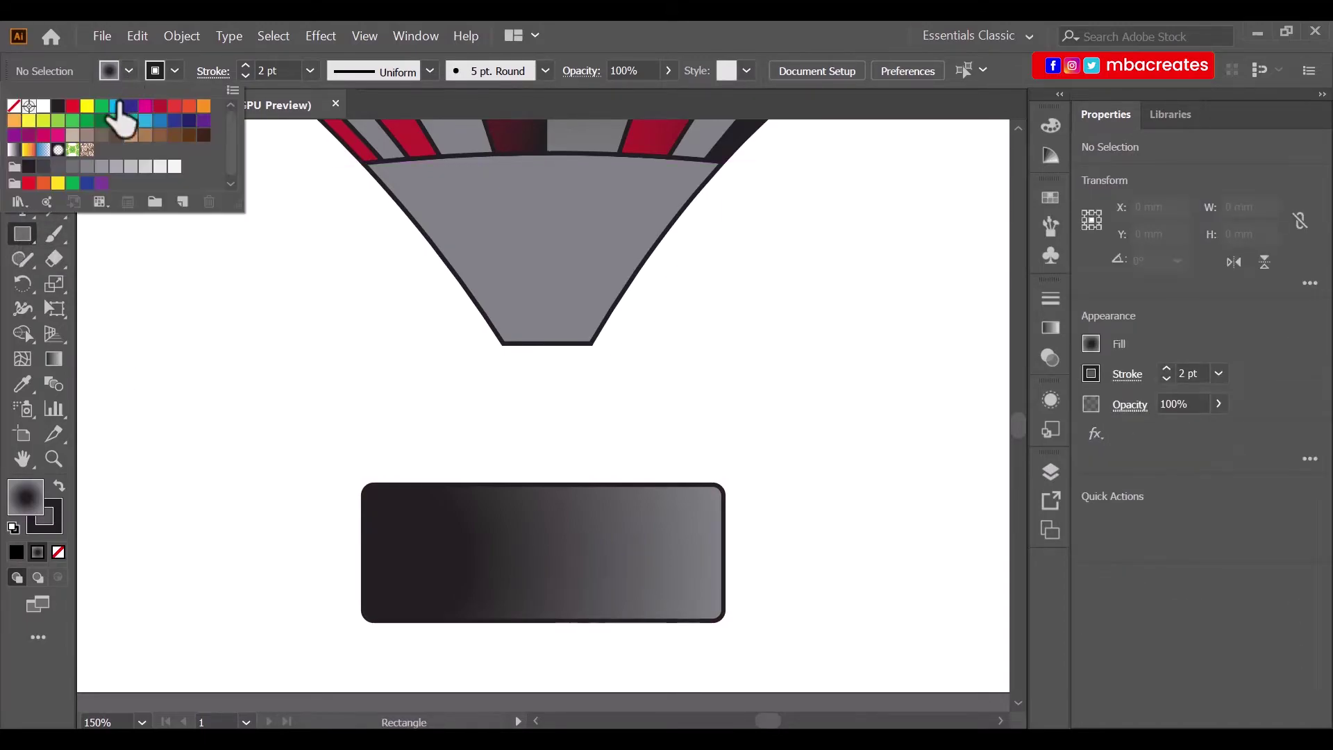
pyautogui.click(13, 106)
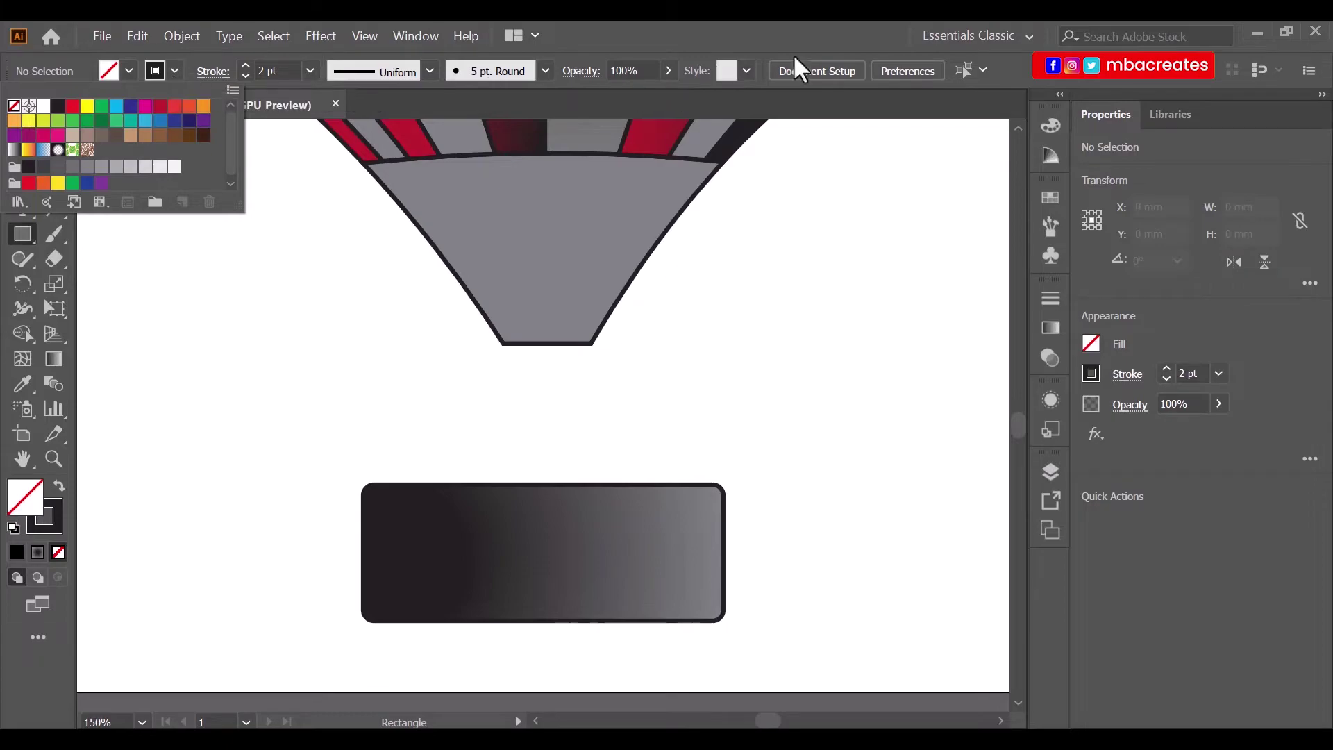
pyautogui.click(693, 38)
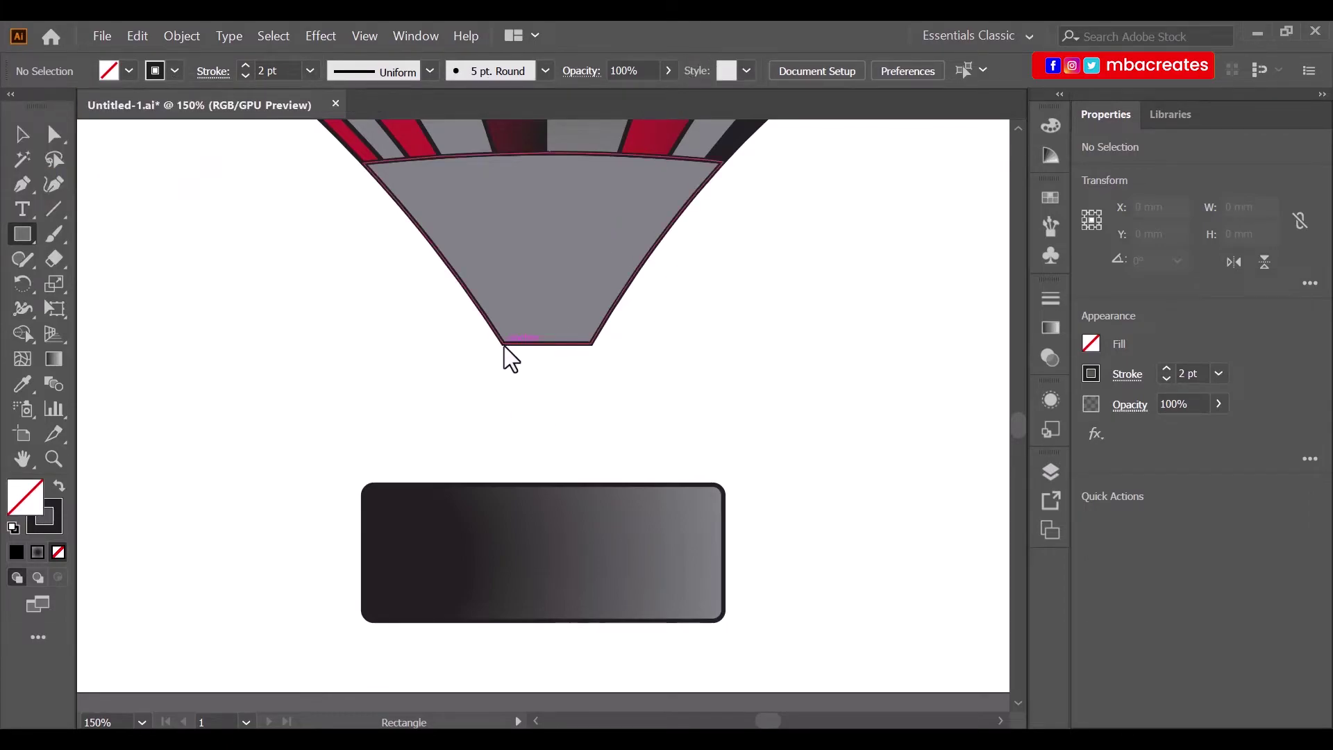
pyautogui.moveTo(503, 331)
pyautogui.mouseDown()
pyautogui.moveTo(551, 379)
pyautogui.moveTo(593, 390)
pyautogui.moveTo(592, 462)
pyautogui.mouseUp()
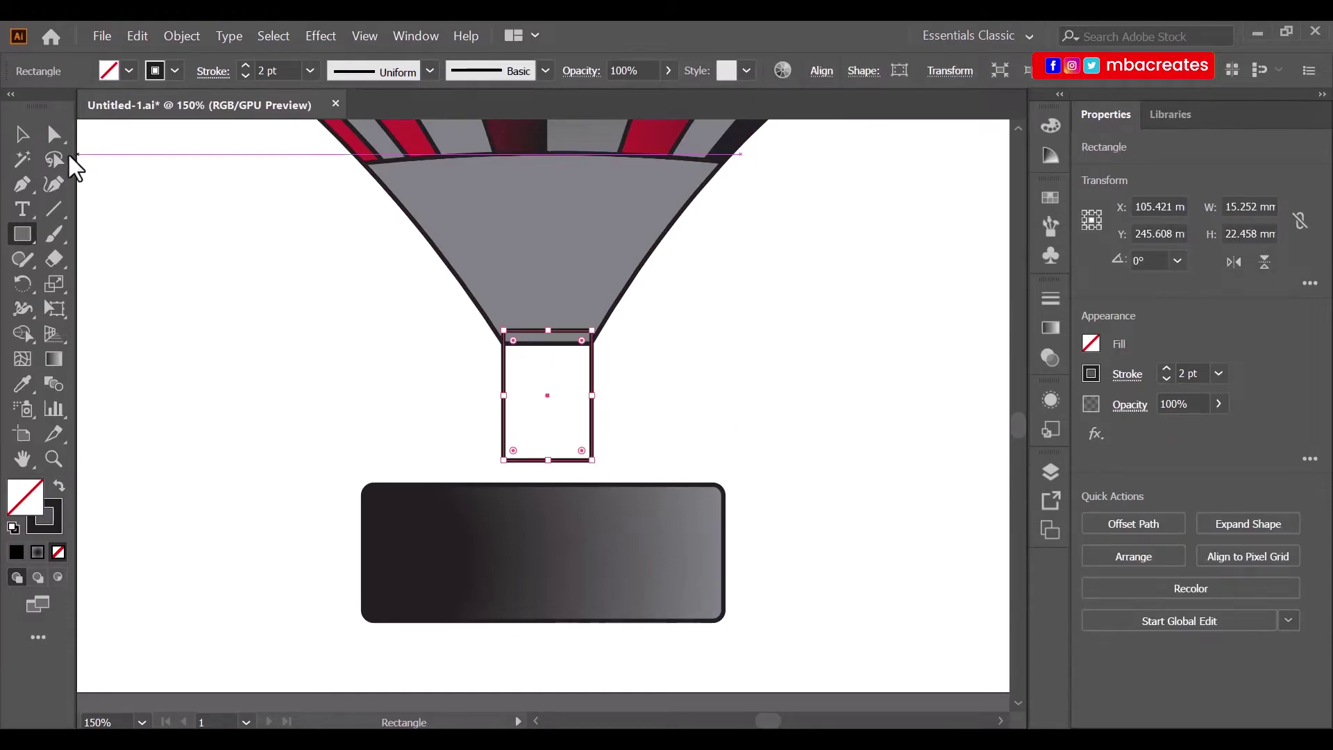
pyautogui.click(22, 136)
pyautogui.click(670, 410)
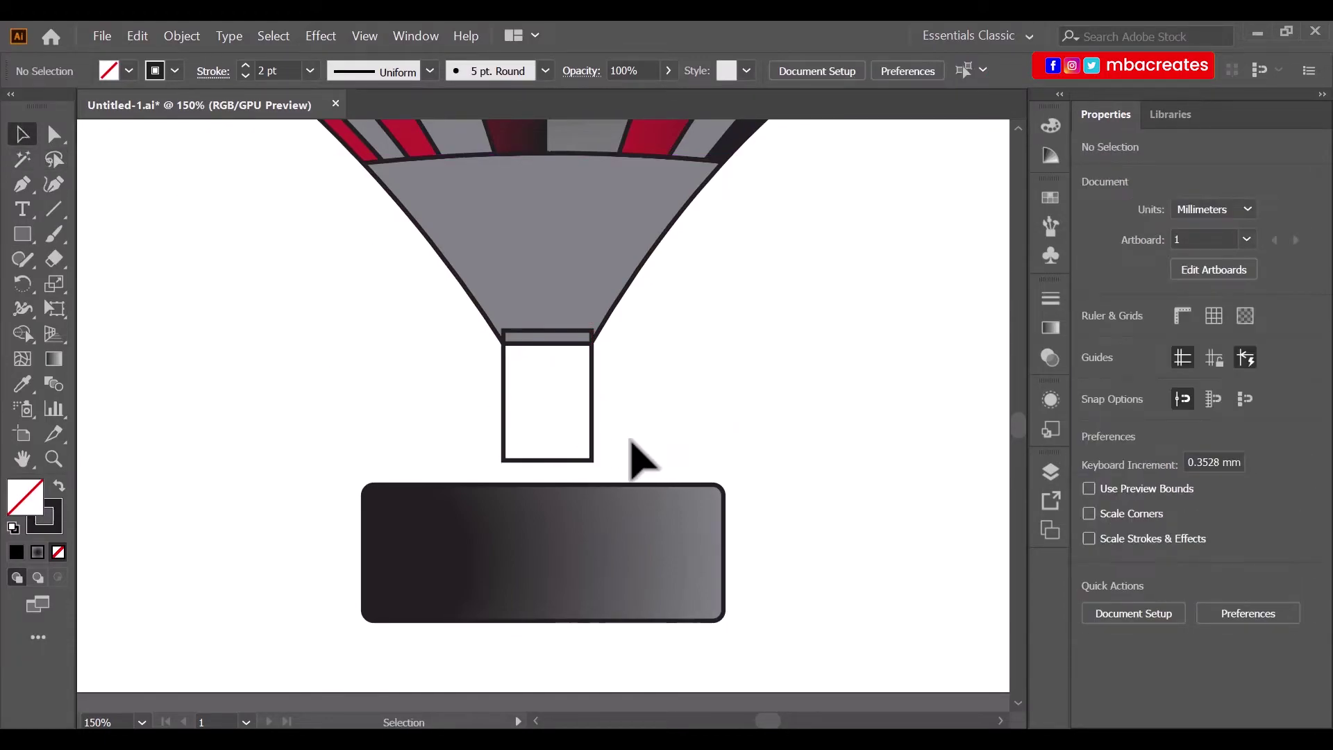
# Send the narrow unfilled rectangle to the back and move the rounded basket up, centred over the rectangle's lower end.
pyautogui.click(591, 460)
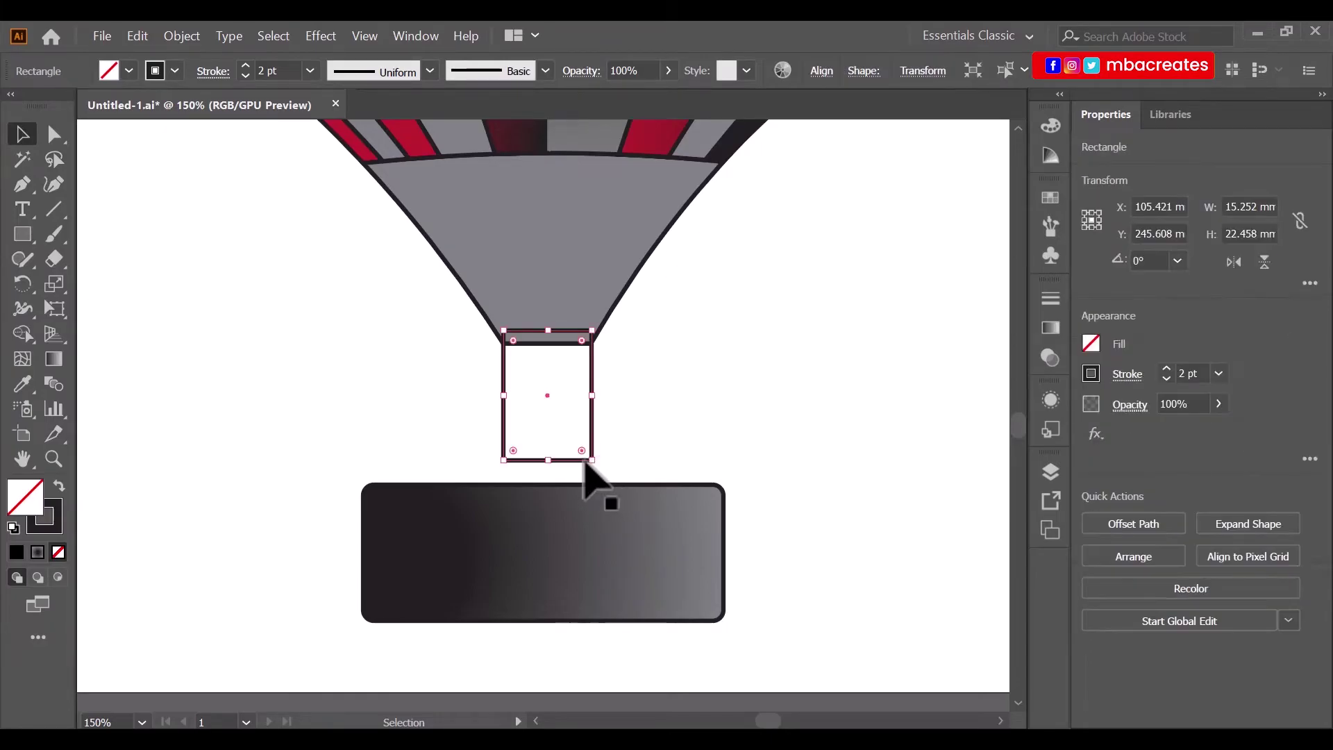
pyautogui.rightClick(594, 425)
pyautogui.moveTo(665, 340)
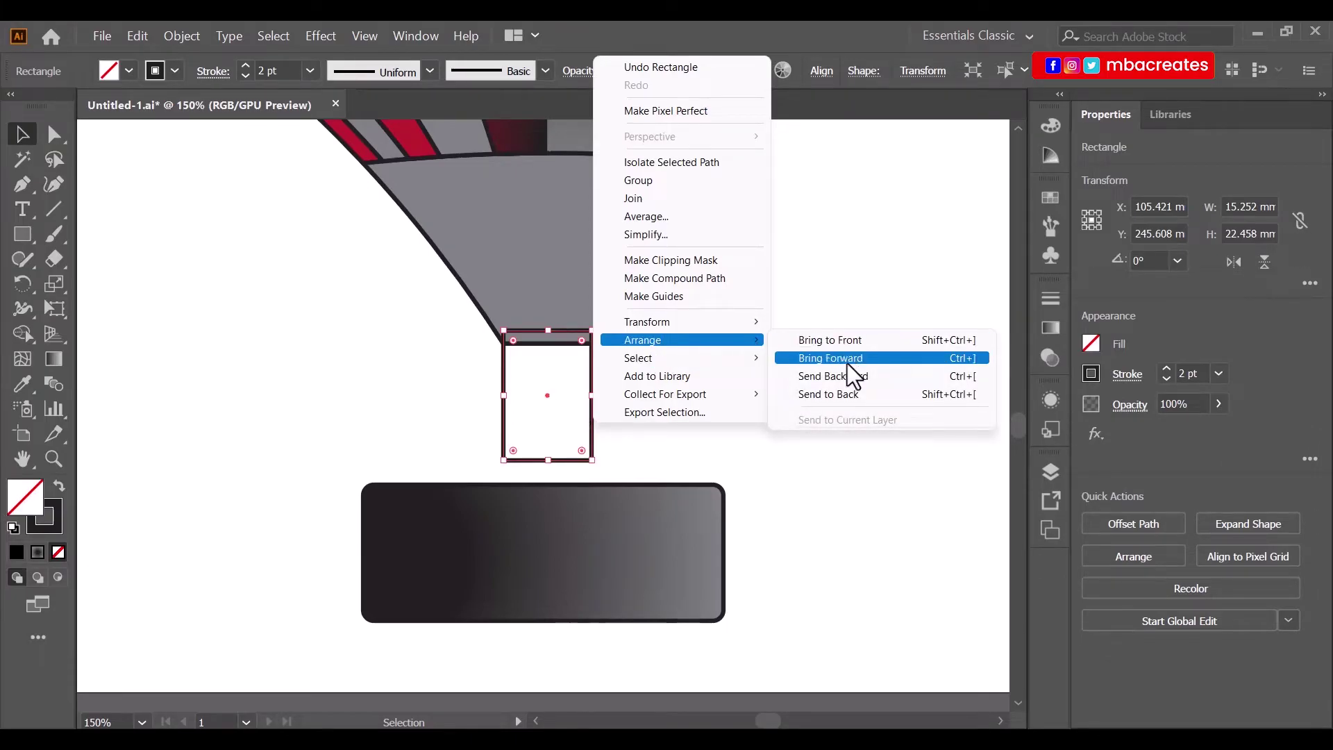
pyautogui.click(843, 393)
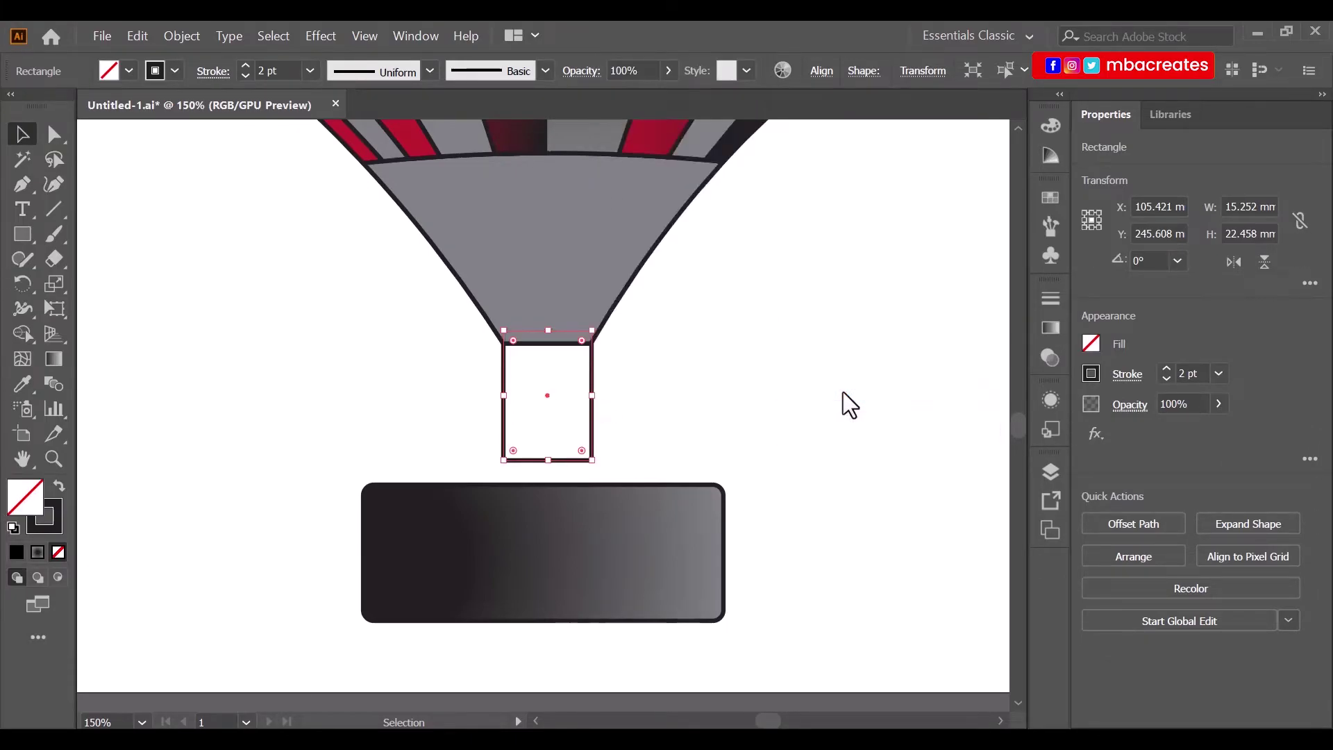
pyautogui.click(771, 416)
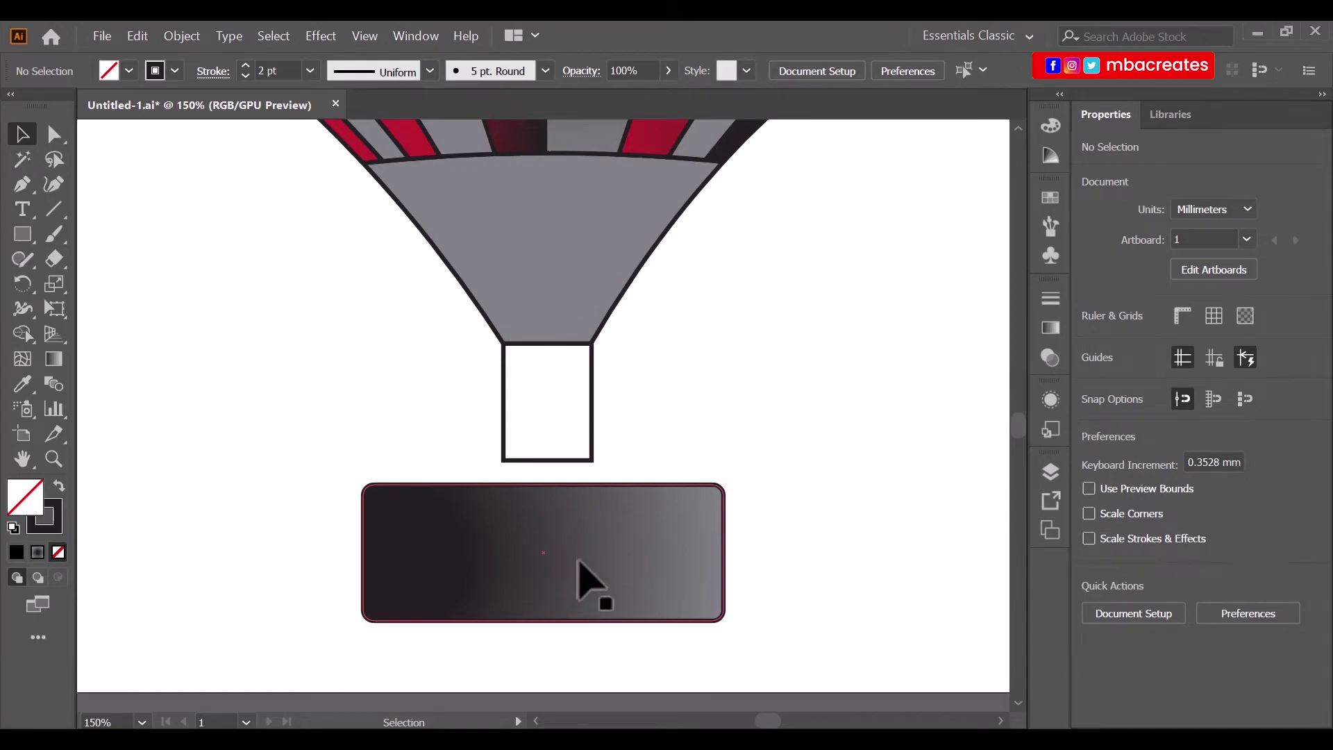
pyautogui.moveTo(578, 564); pyautogui.dragTo(586, 505)
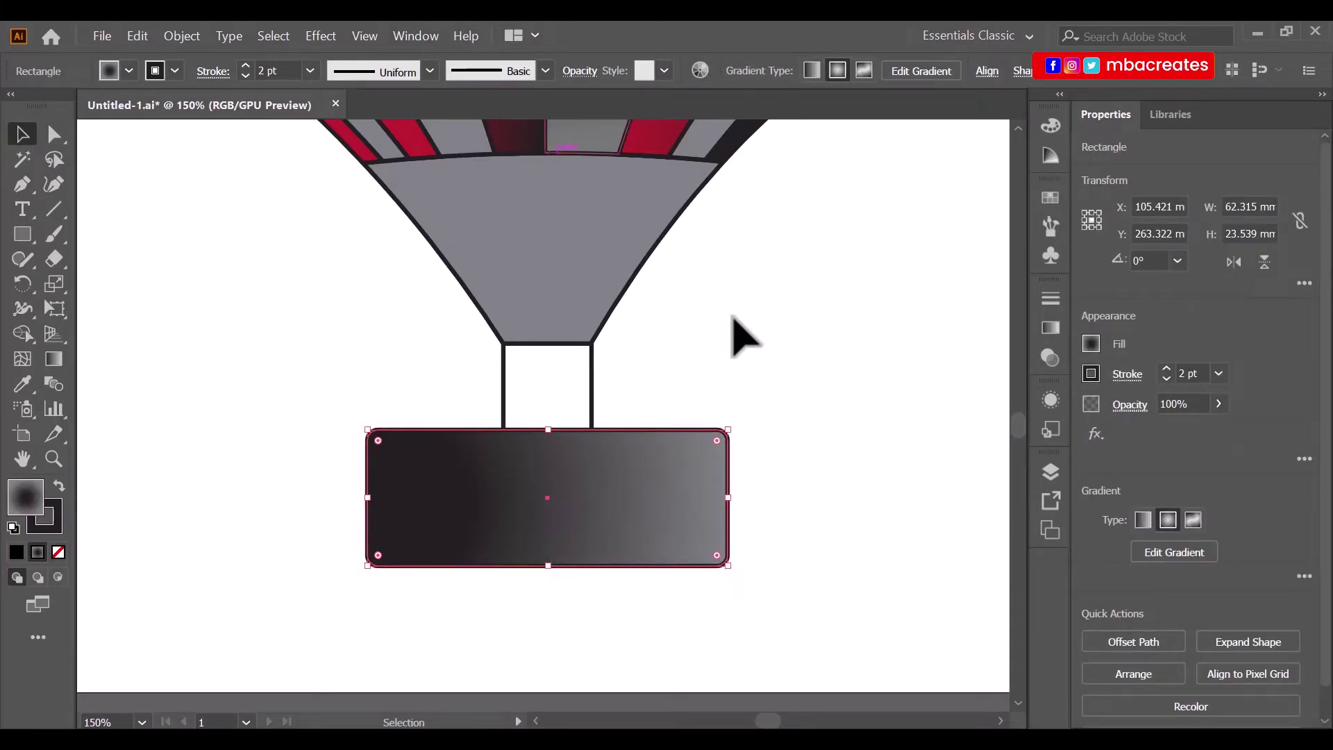
pyautogui.click(322, 37)
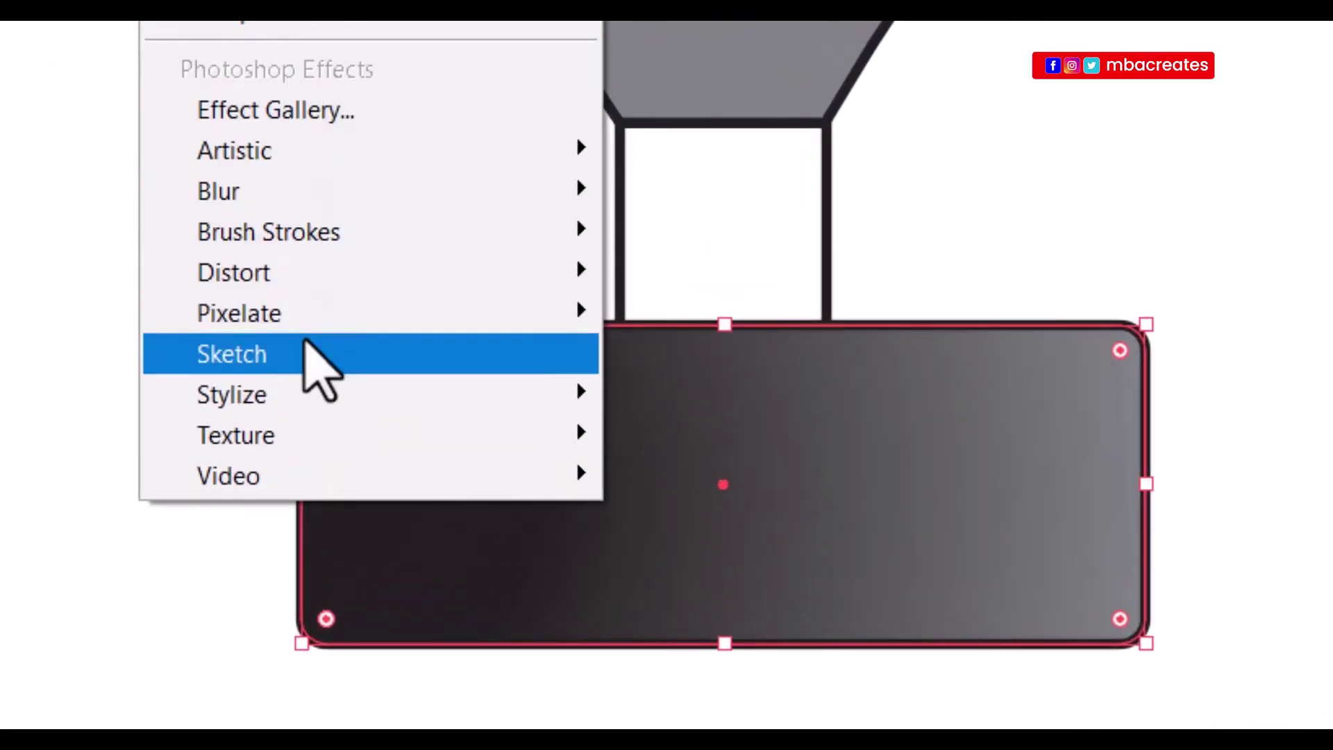
pyautogui.moveTo(277, 448)
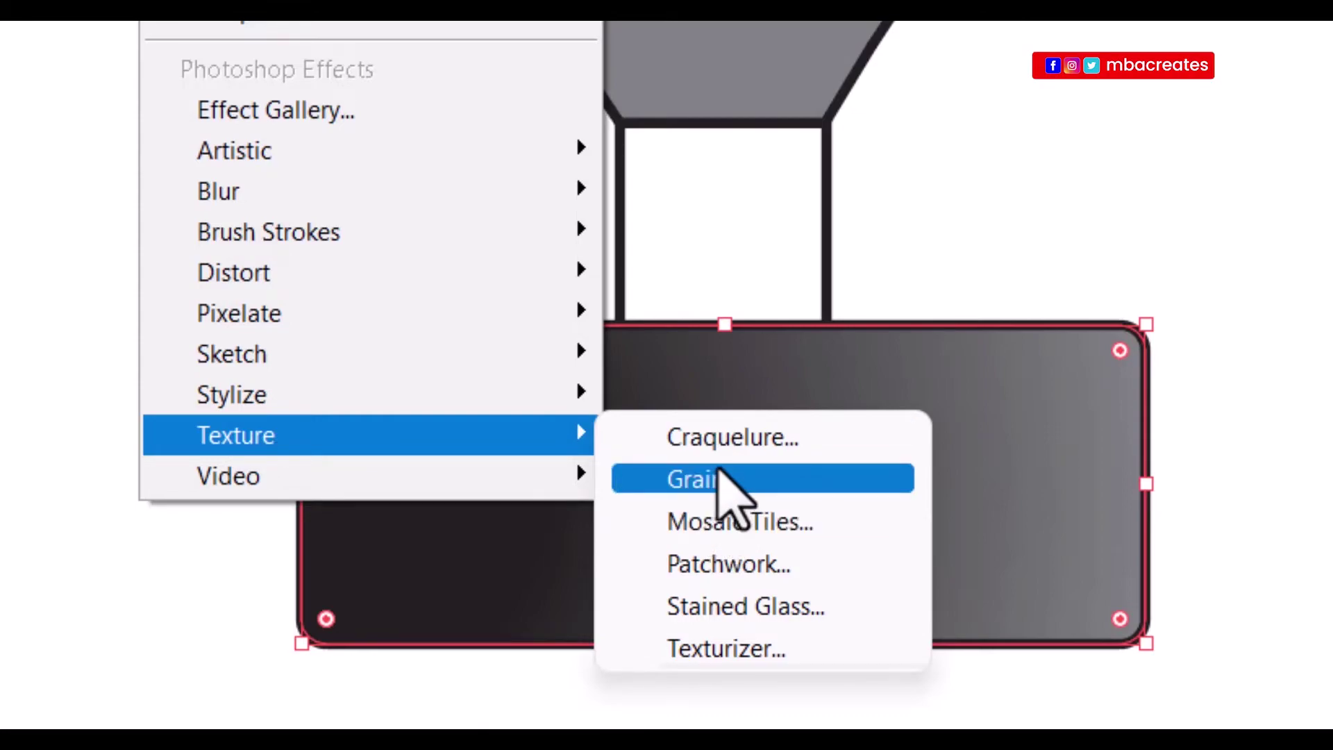
pyautogui.click(719, 479)
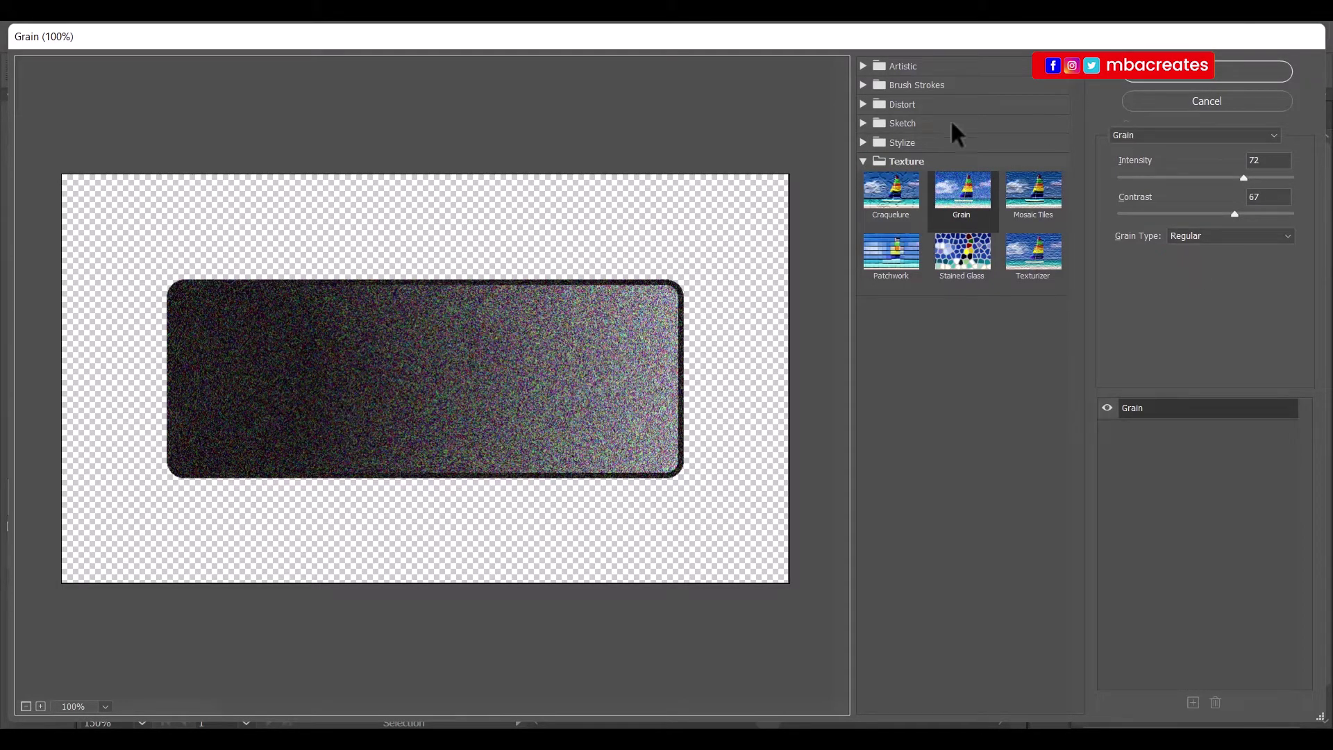
pyautogui.click(1204, 98)
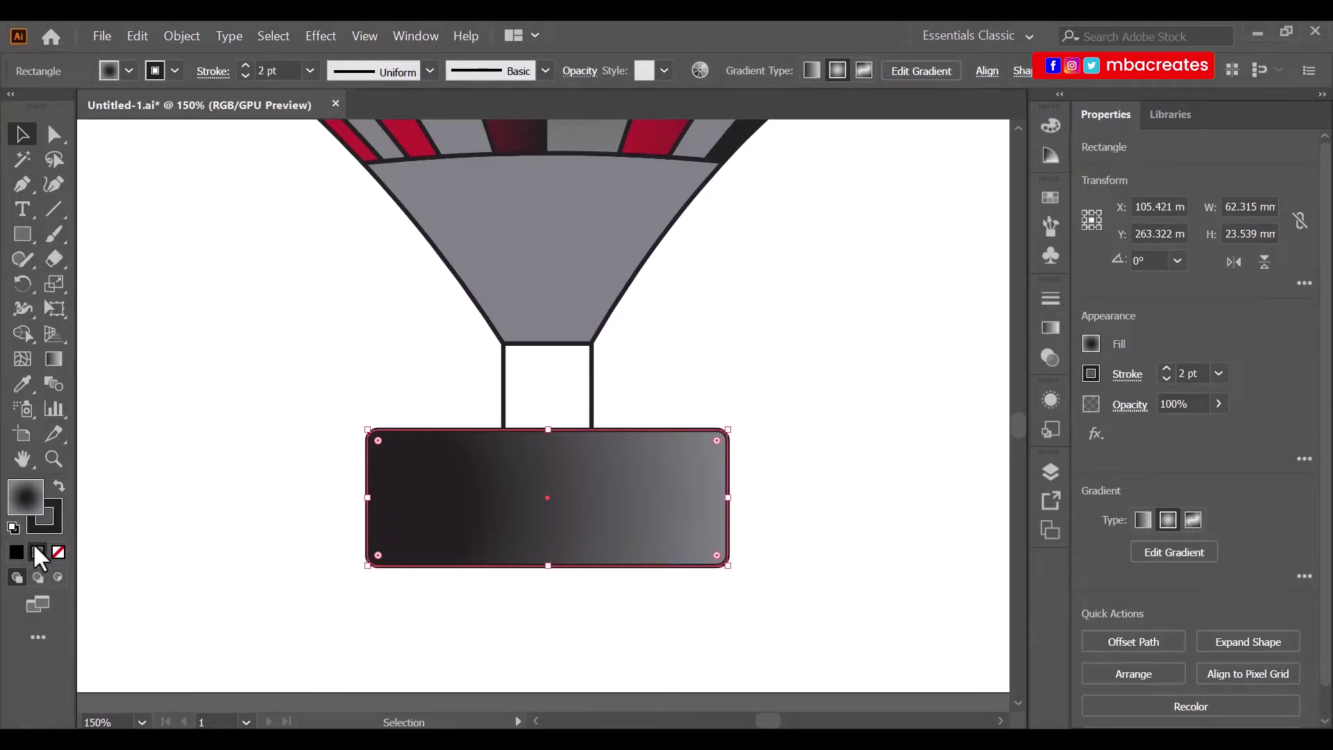
# Replace the basket's gradient with a solid brown fill, colour 964700, and deselect it.
pyautogui.doubleClick(18, 501)
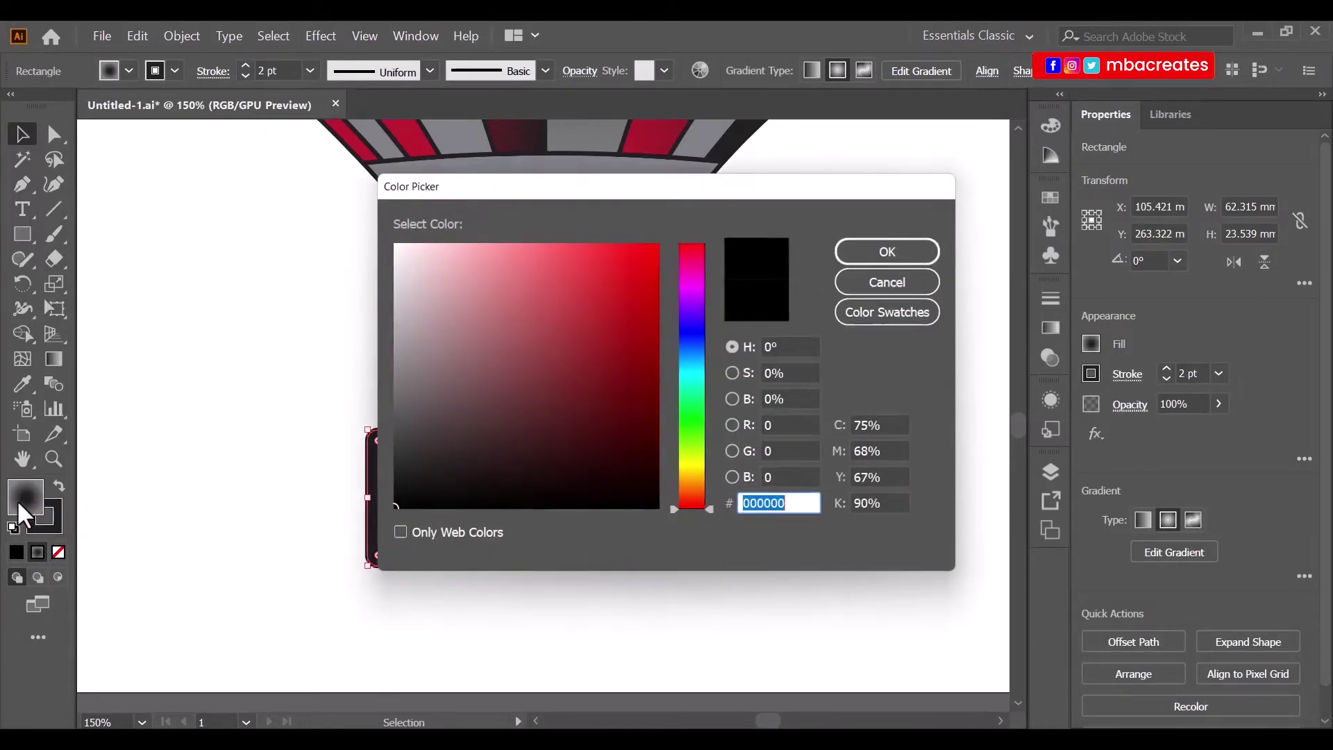
pyautogui.click(706, 488)
pyautogui.click(658, 355)
pyautogui.moveTo(664, 355); pyautogui.dragTo(667, 351)
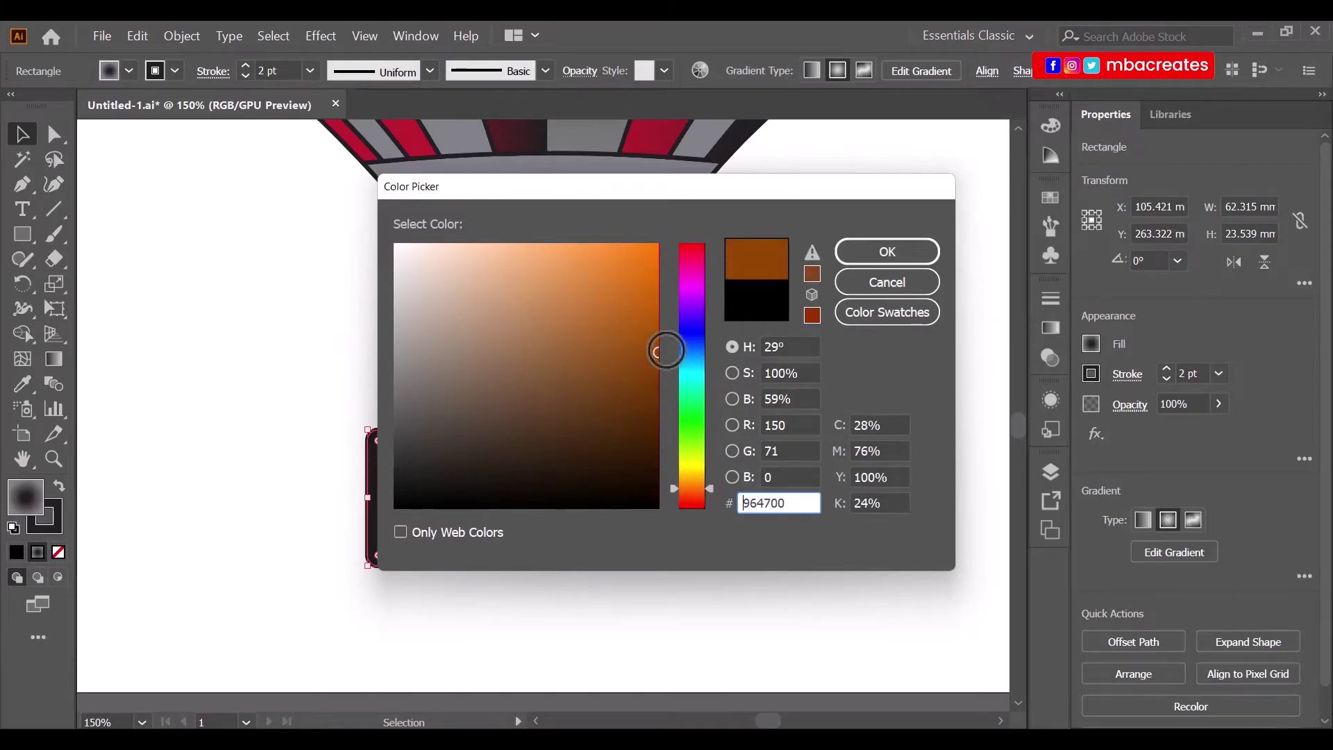
pyautogui.click(901, 249)
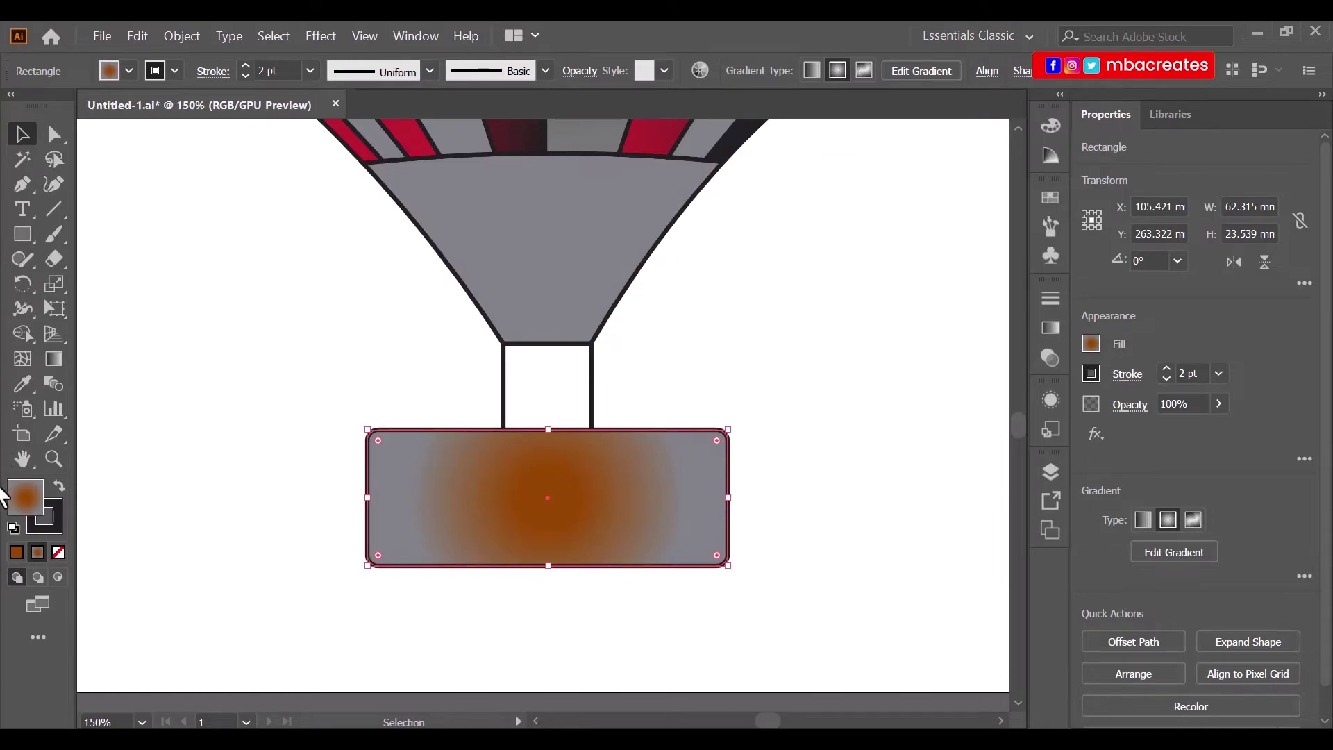
pyautogui.click(15, 551)
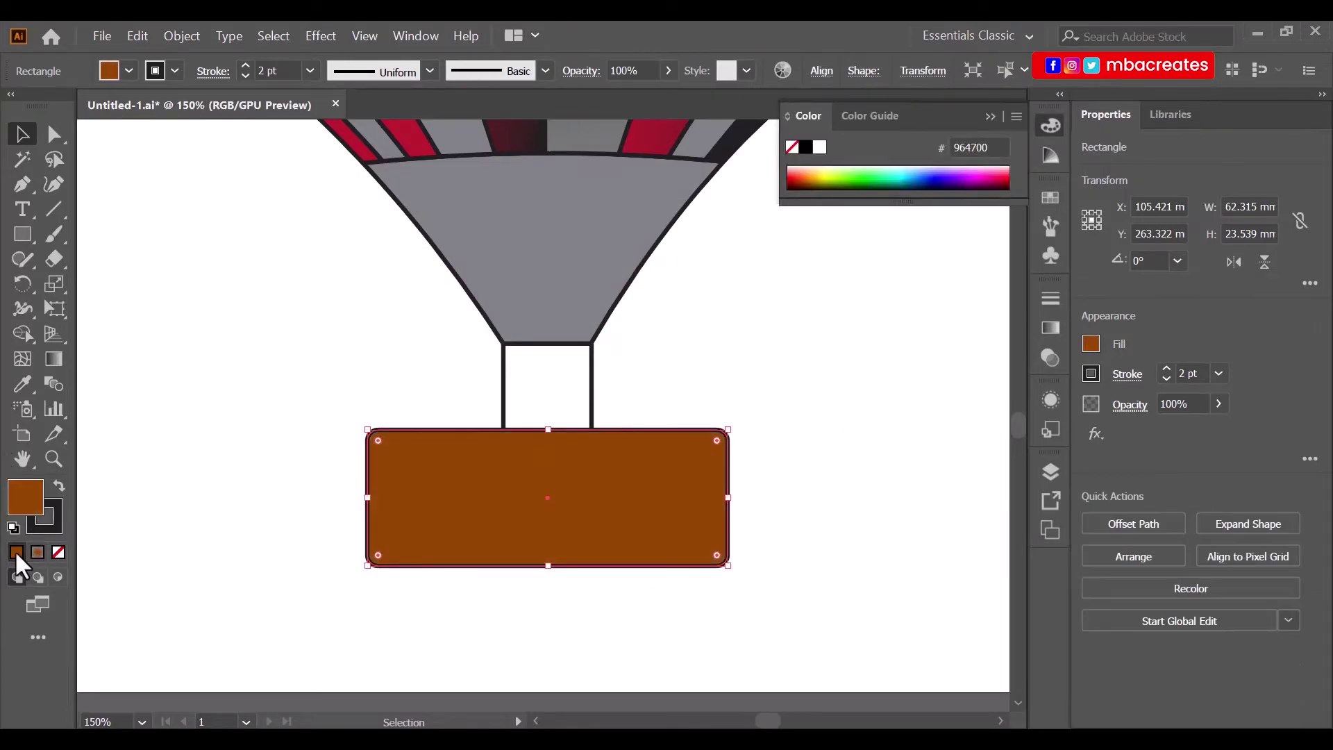
pyautogui.click(994, 115)
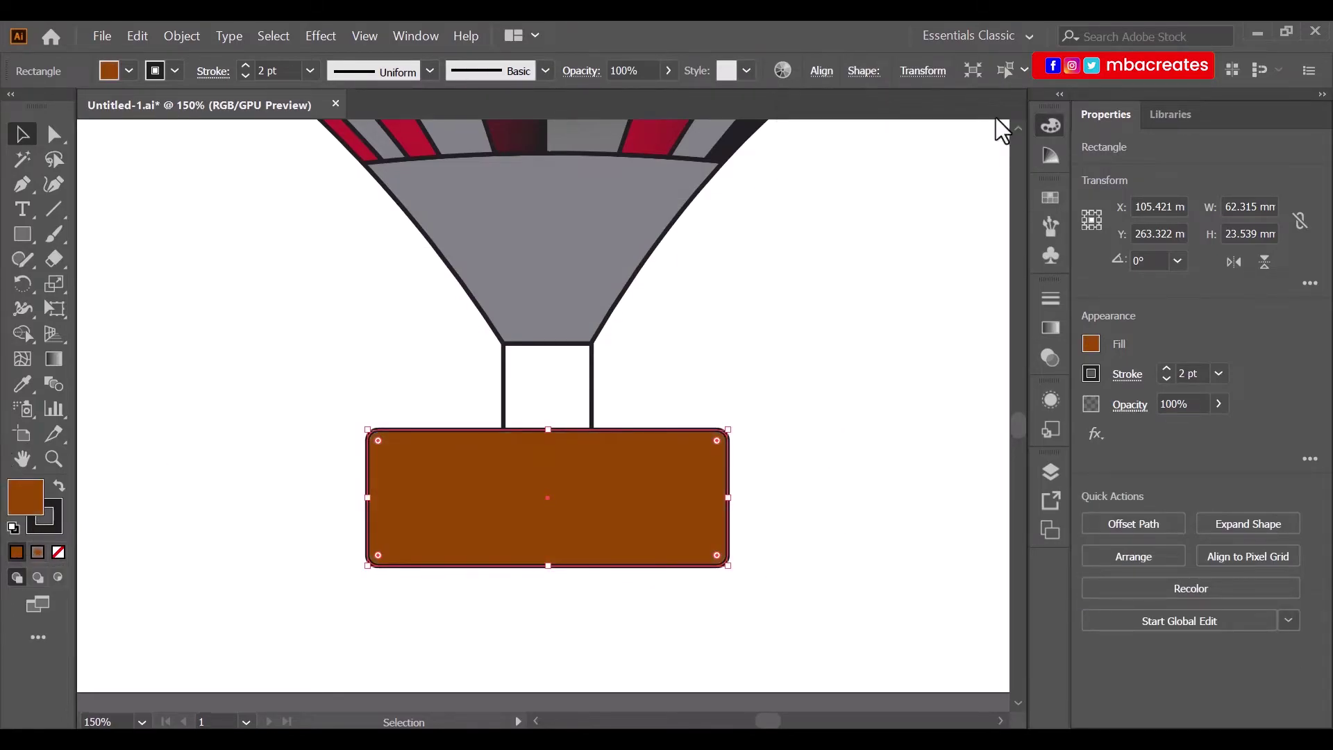
pyautogui.click(861, 491)
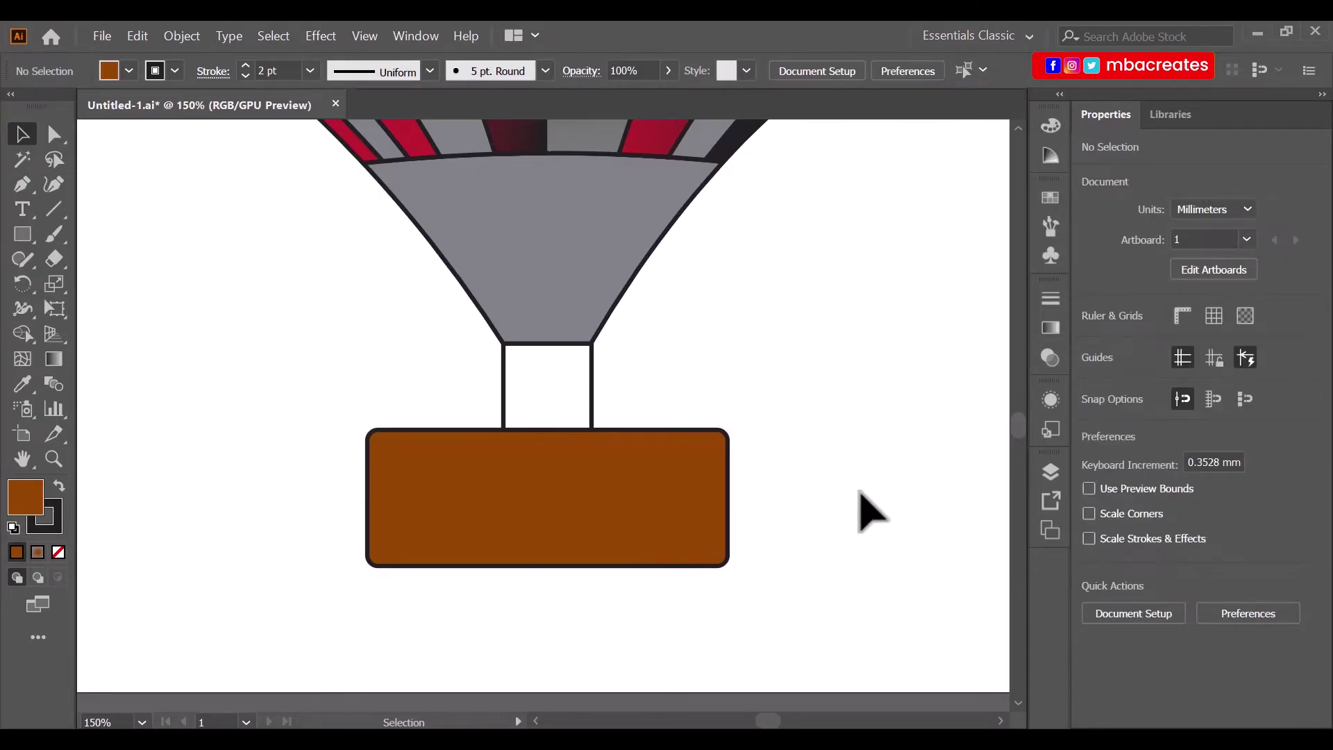
# Open the Grain texture effect for the brown basket and set its intensity to 74 and contrast to 67.
pyautogui.click(565, 530)
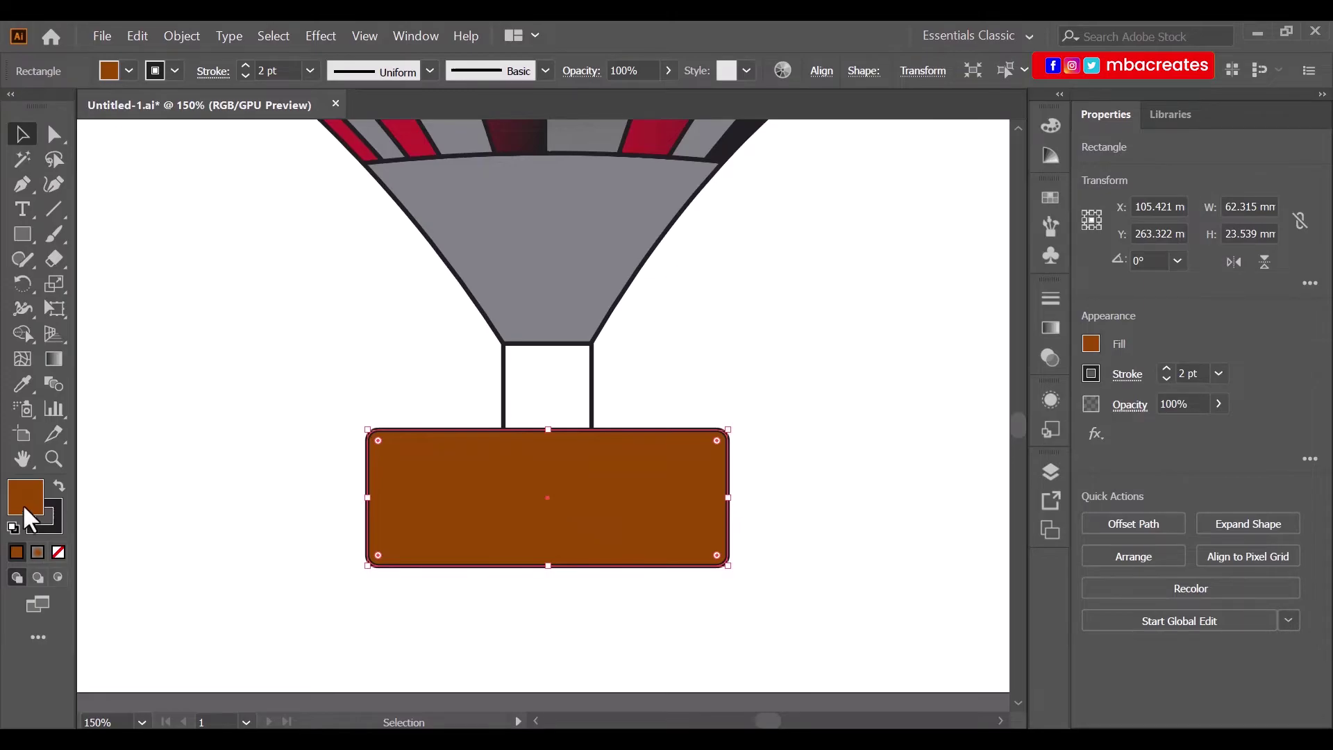
pyautogui.click(308, 37)
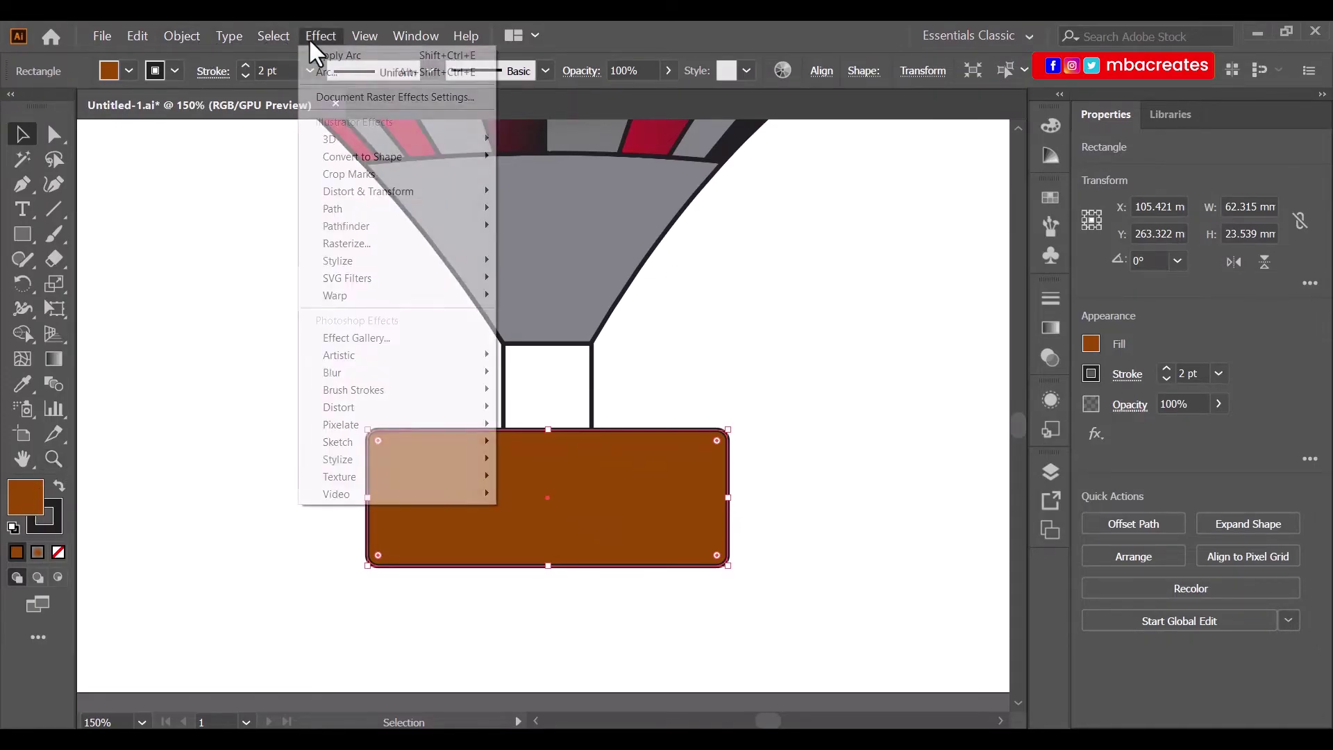
pyautogui.moveTo(332, 480)
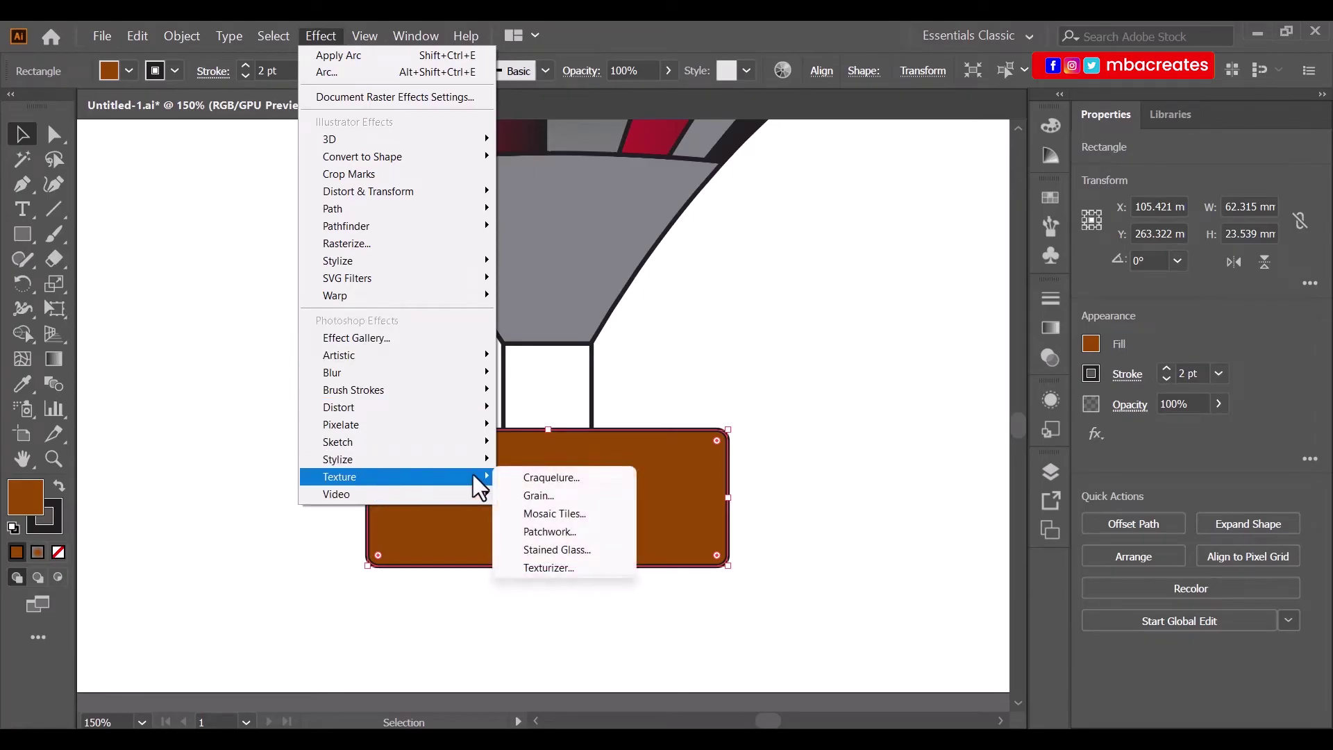
pyautogui.click(553, 497)
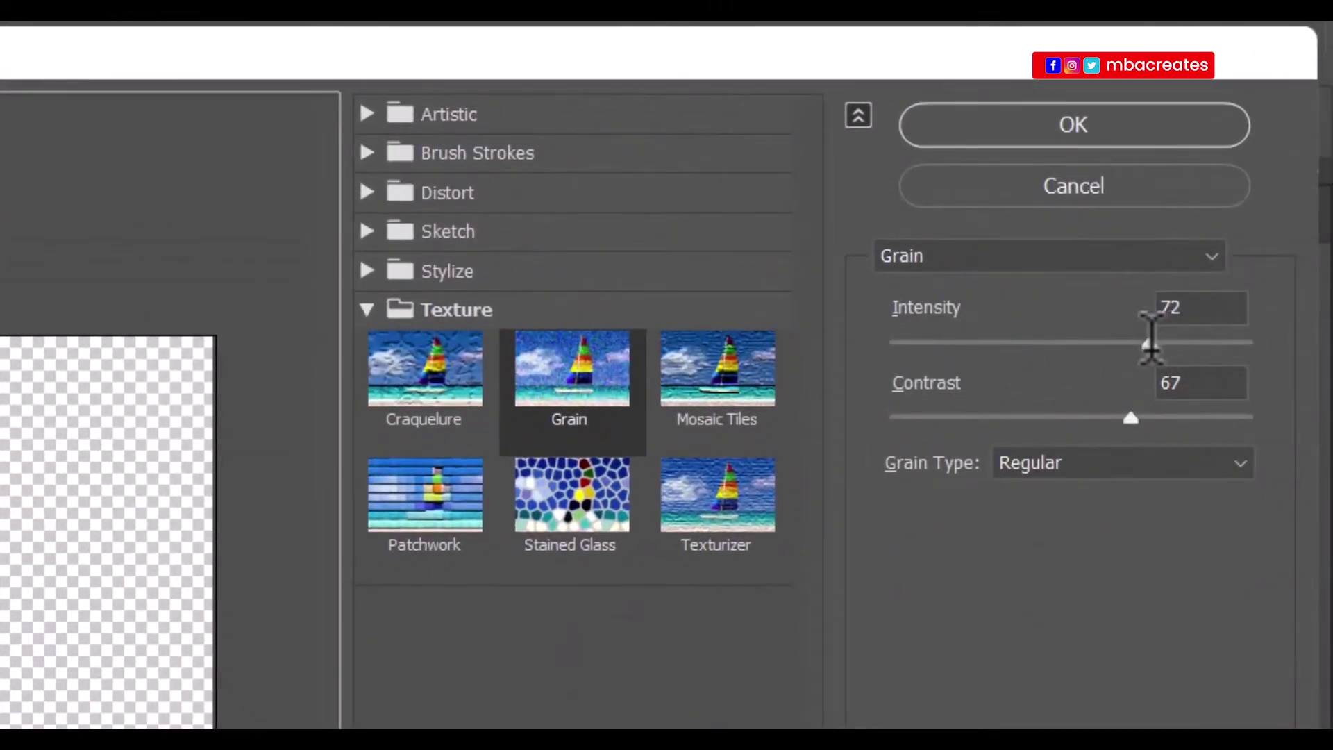
pyautogui.moveTo(1151, 340); pyautogui.dragTo(1034, 409)
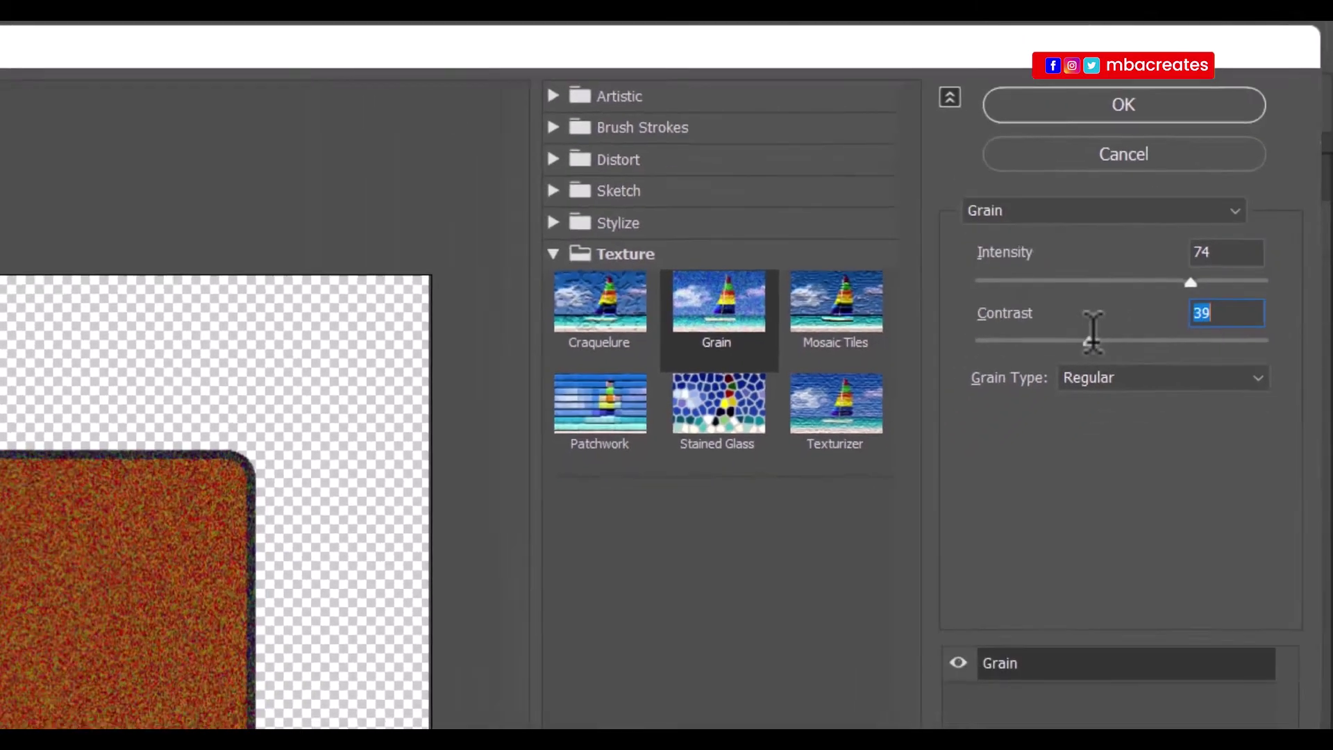
pyautogui.moveTo(1092, 339); pyautogui.dragTo(1172, 339)
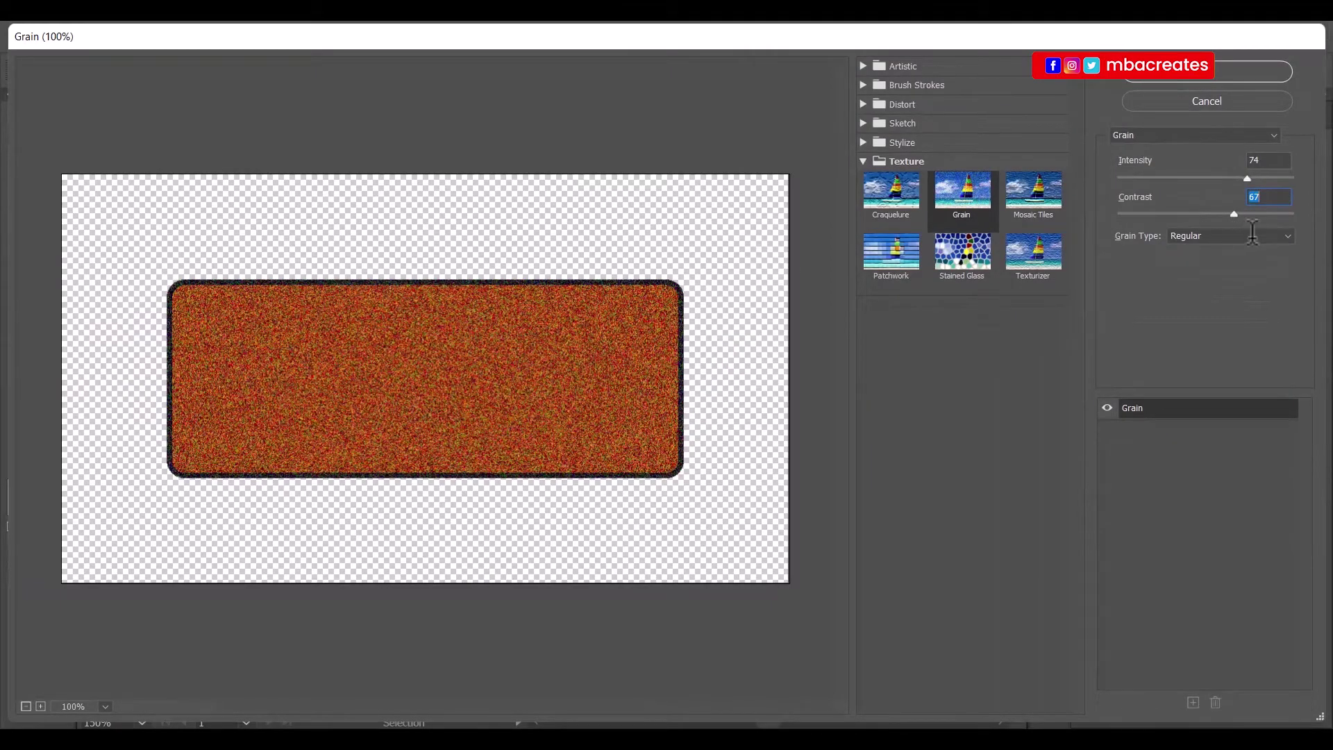
# Try the Sprinkles, Enlarged and Stippled grain types on the basket.
pyautogui.click(1254, 233)
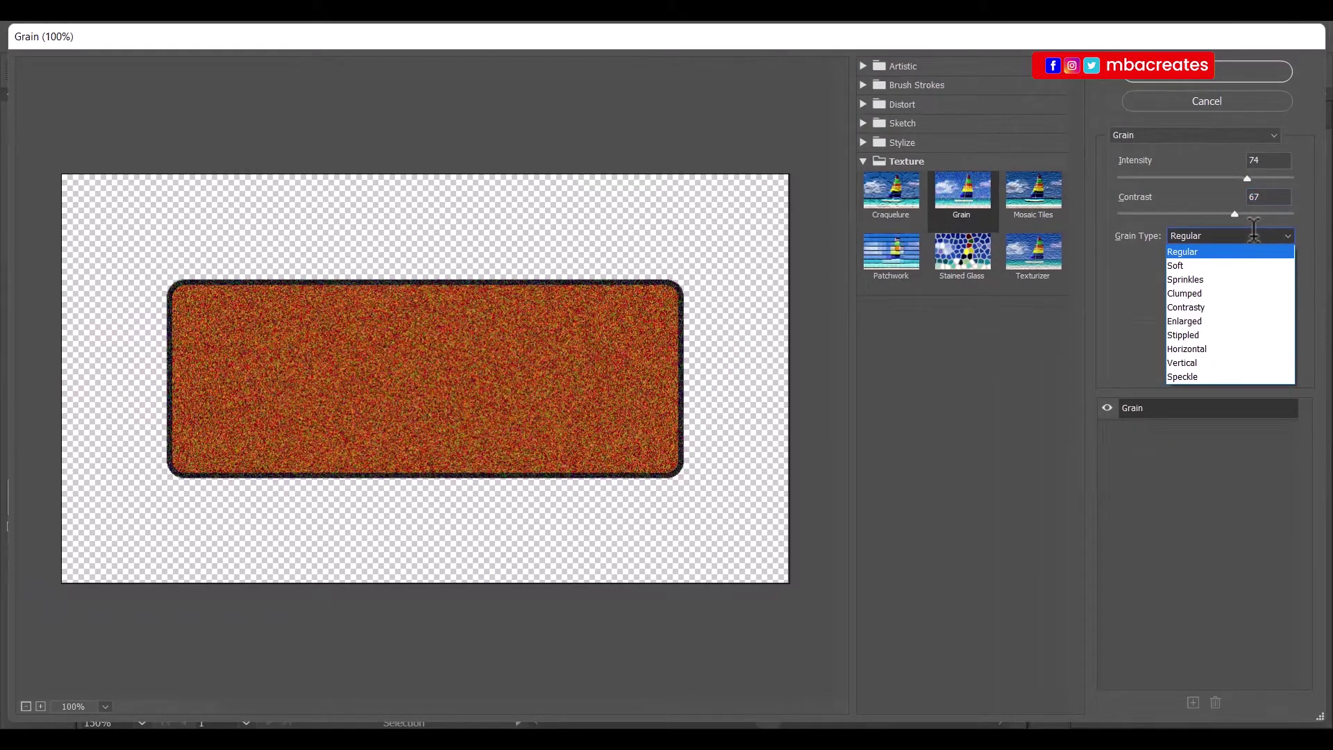
pyautogui.click(1199, 279)
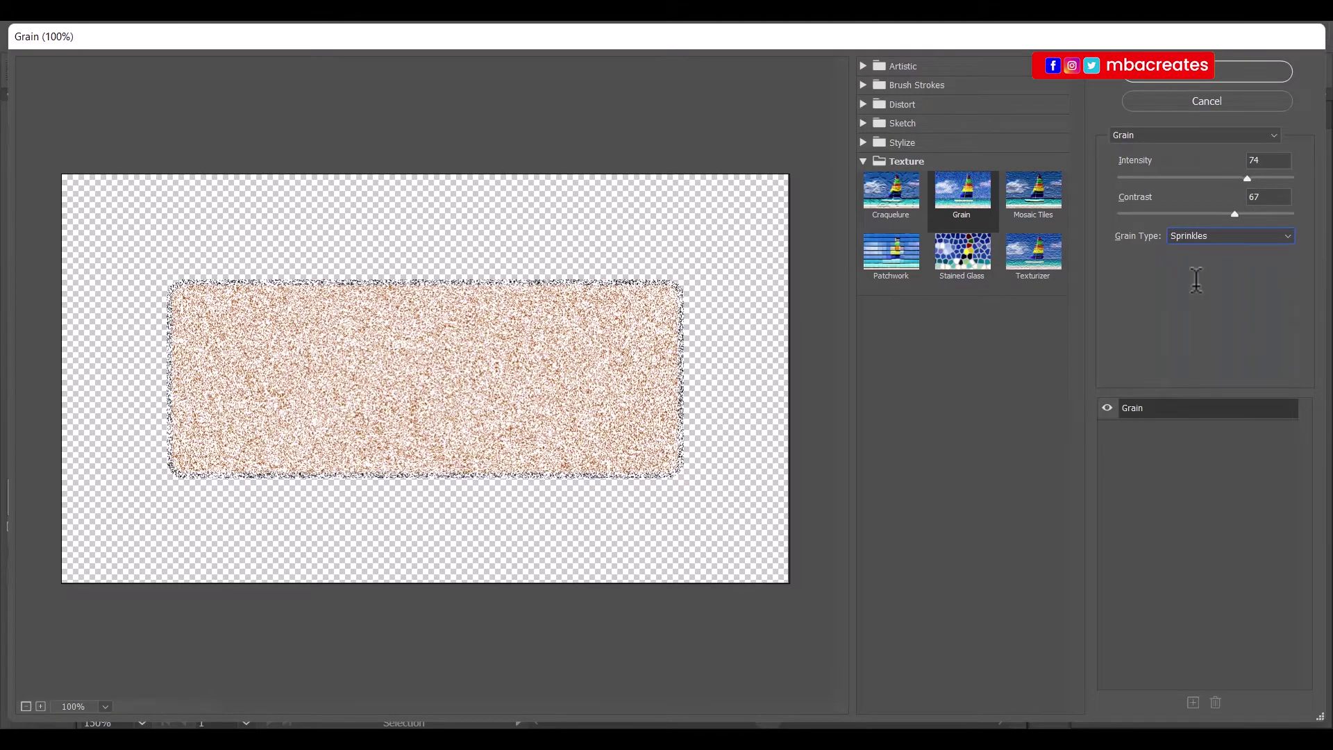
pyautogui.click(1209, 235)
pyautogui.click(1208, 313)
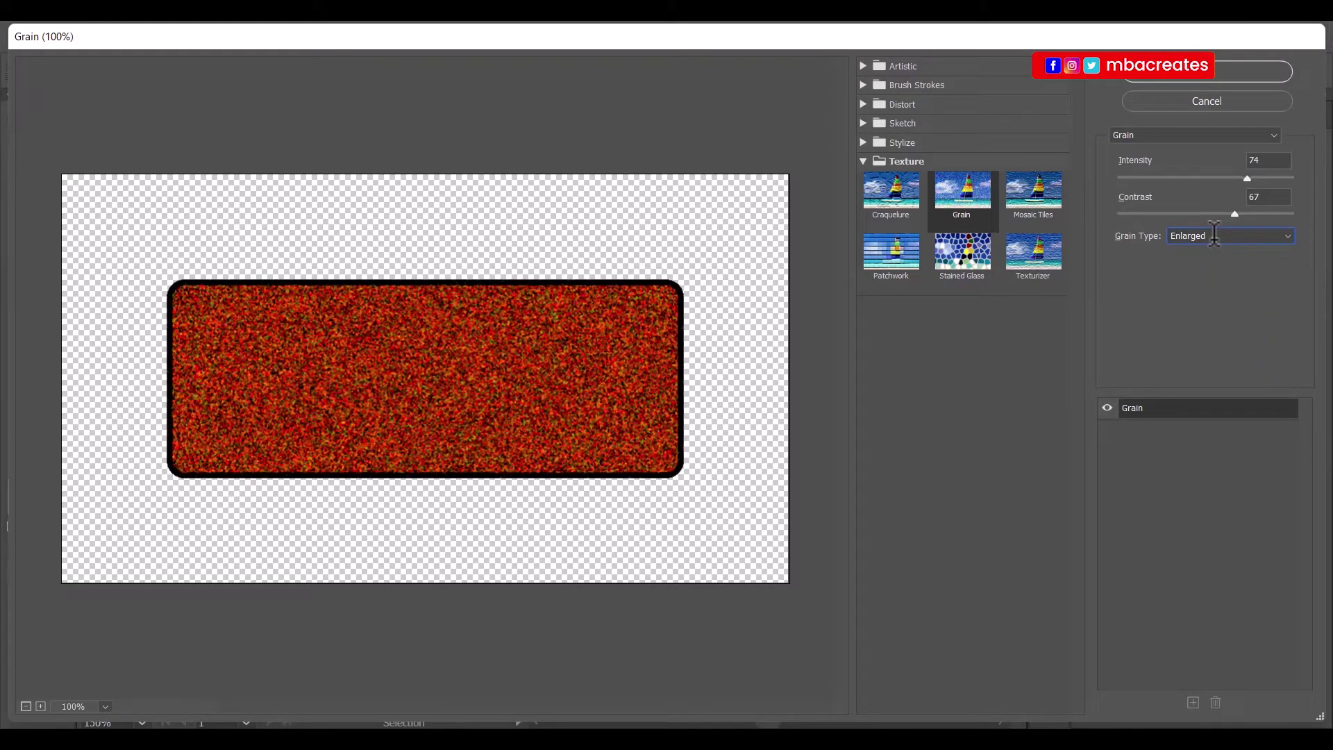
pyautogui.click(1214, 235)
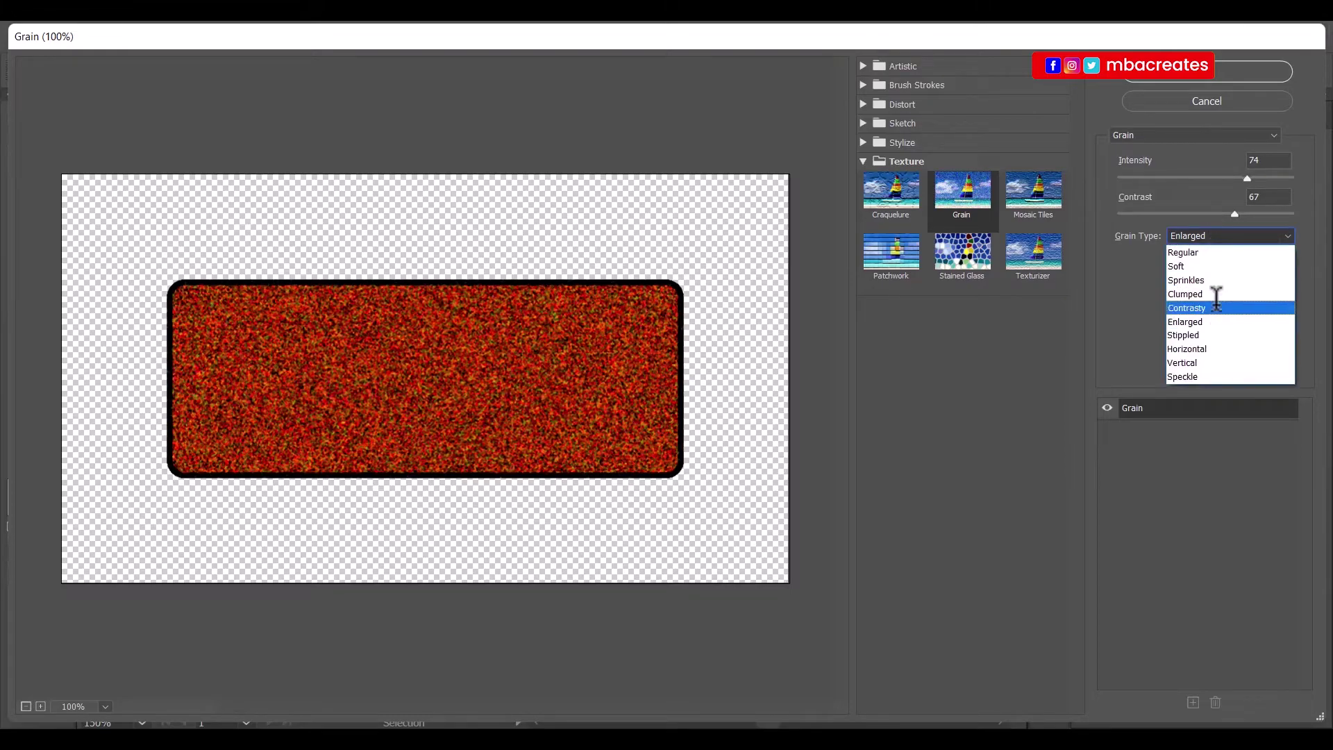
pyautogui.click(1203, 336)
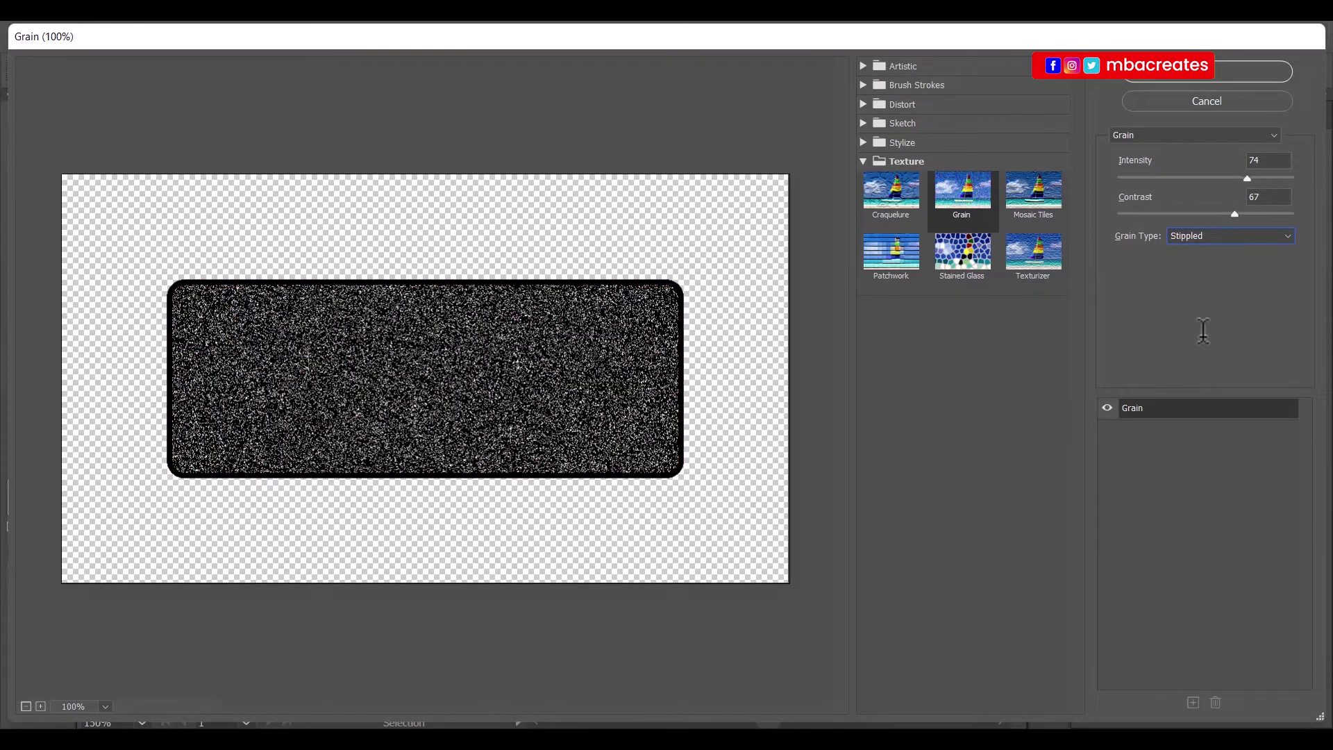
# Choose the Enlarged grain type, set intensity to 63 and contrast to 52, apply the effect and deselect the basket.
pyautogui.click(1206, 236)
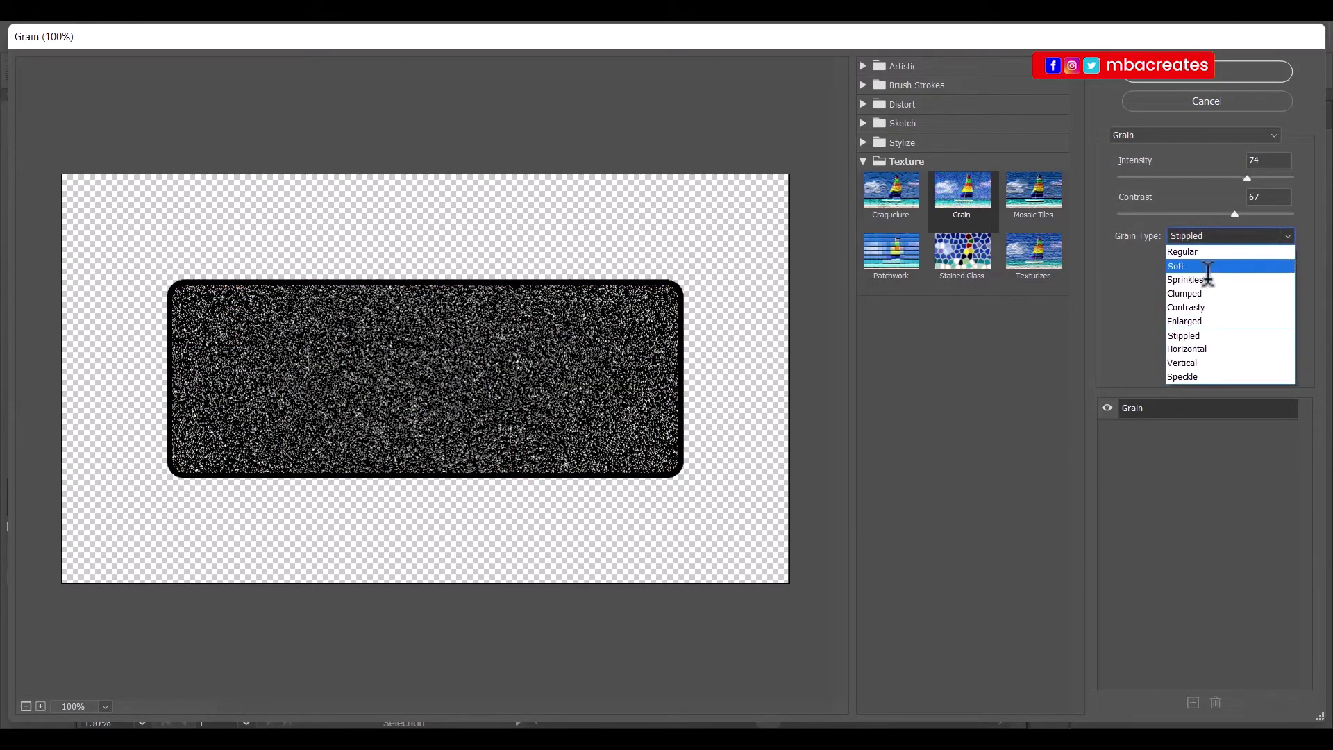
pyautogui.click(1198, 321)
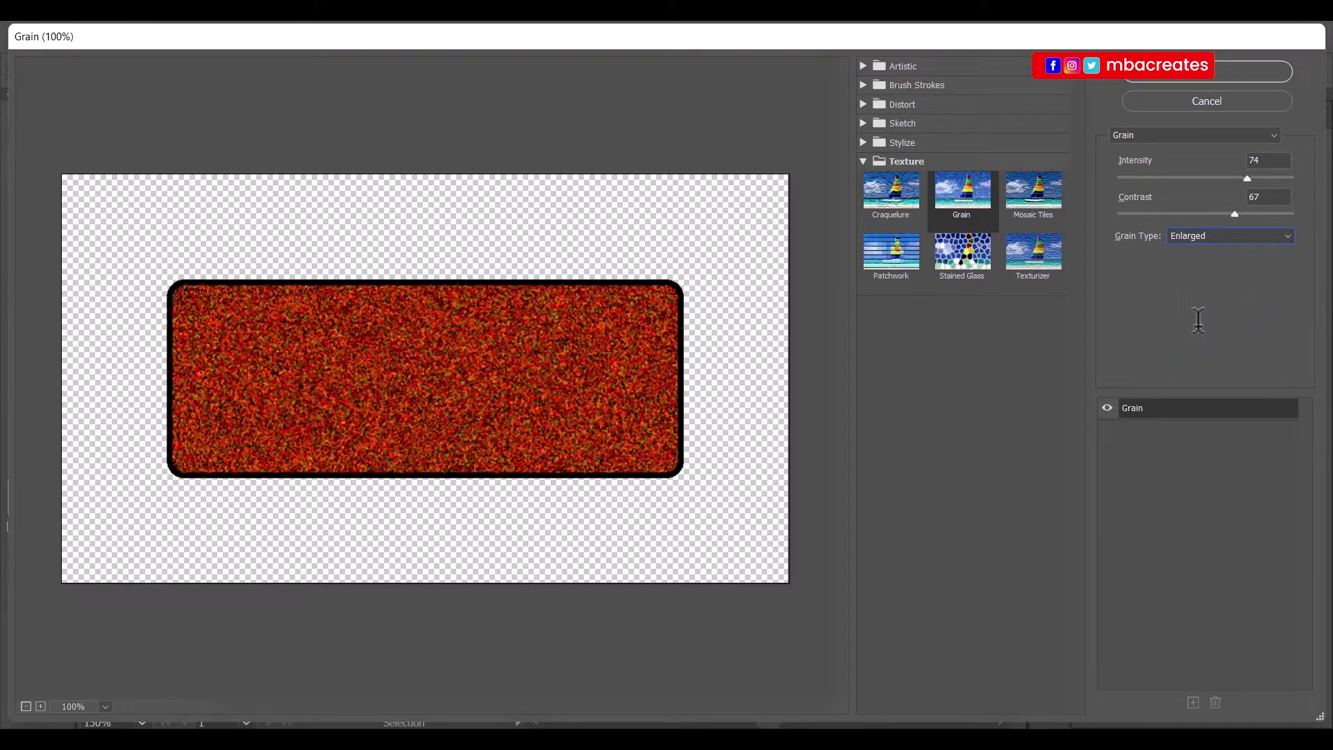
pyautogui.moveTo(1247, 178); pyautogui.dragTo(1228, 177)
pyautogui.moveTo(1236, 211); pyautogui.dragTo(1209, 210)
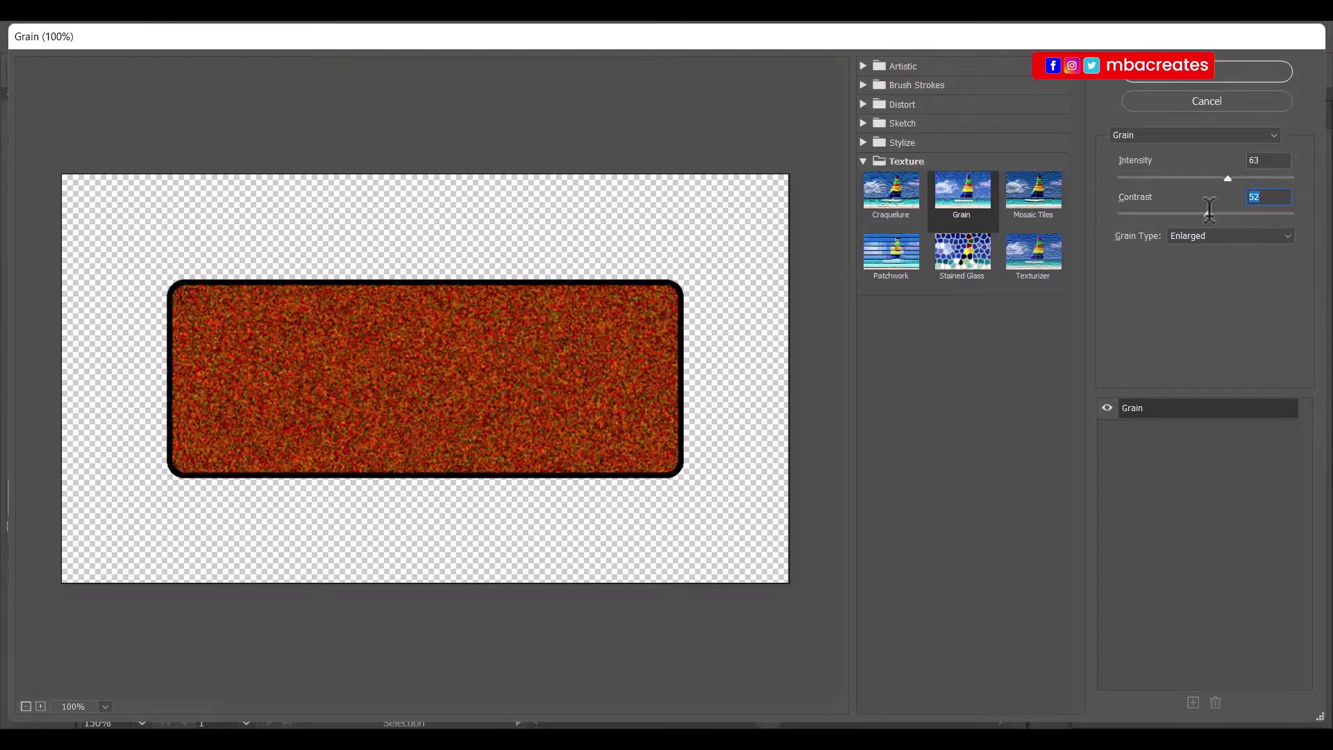
pyautogui.click(1168, 75)
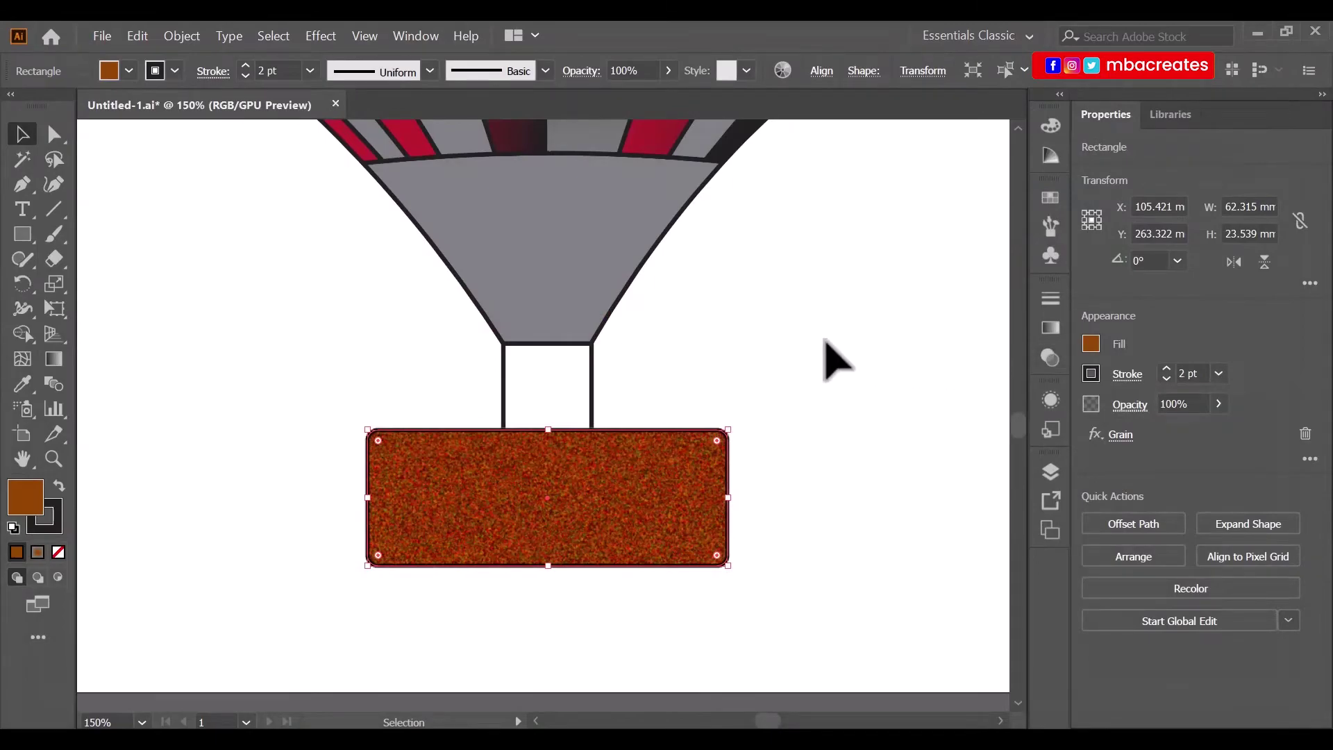
pyautogui.click(861, 373)
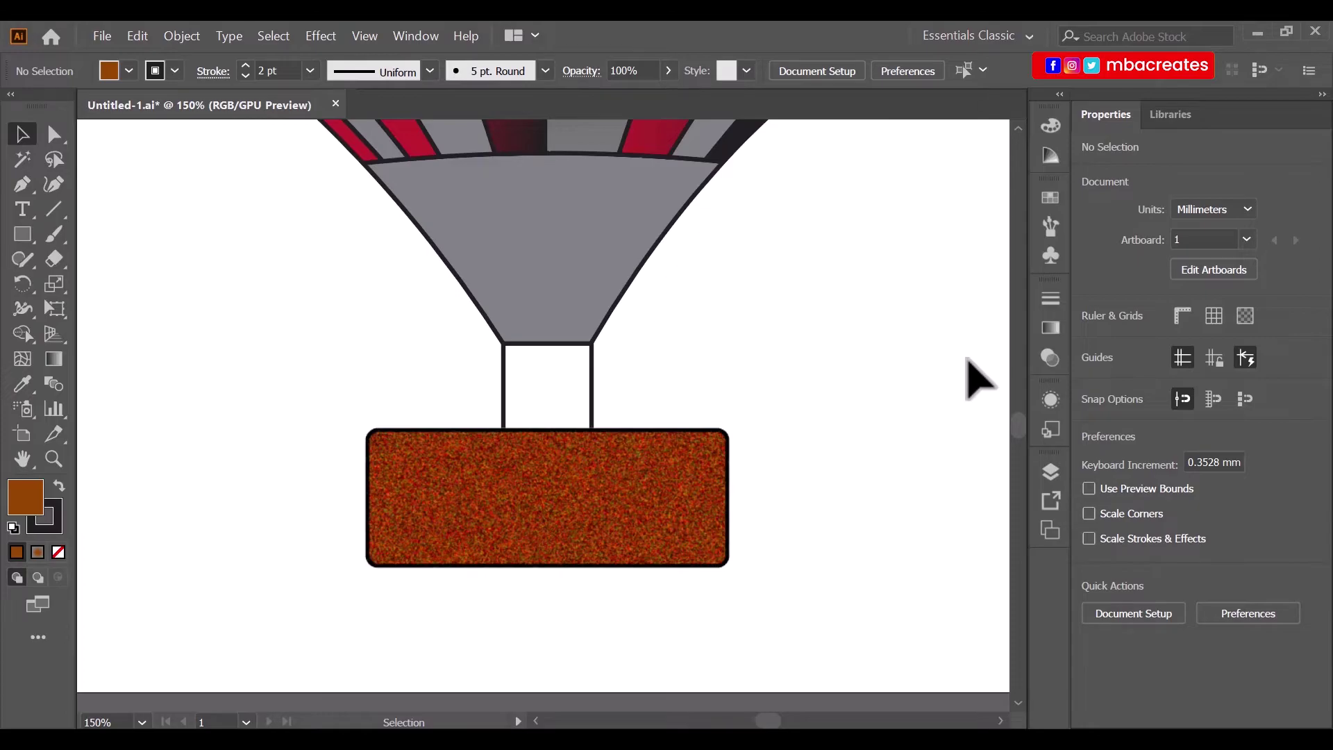
# Draw a grey-filled rectangle about 14.9 by 4.3 mm across the upper end of the connecting piece, directly below the balloon.
pyautogui.click(23, 235)
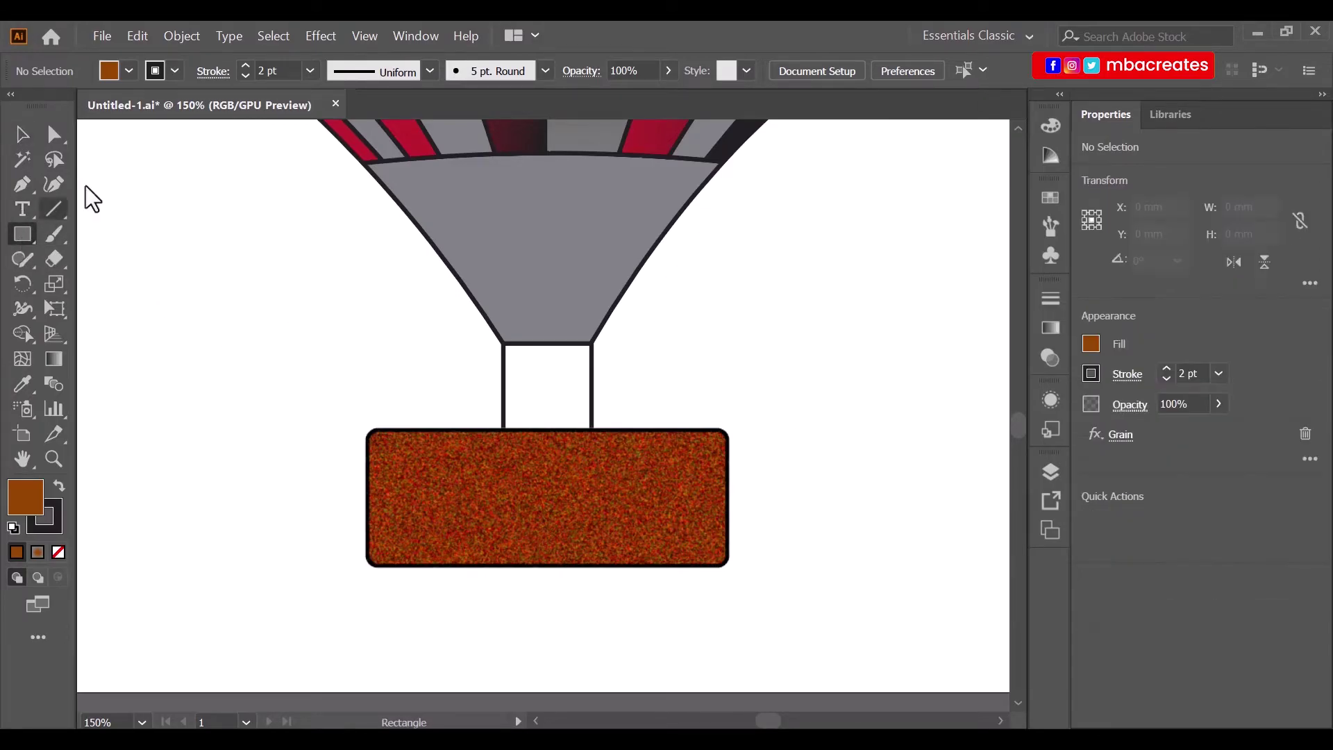
pyautogui.click(127, 70)
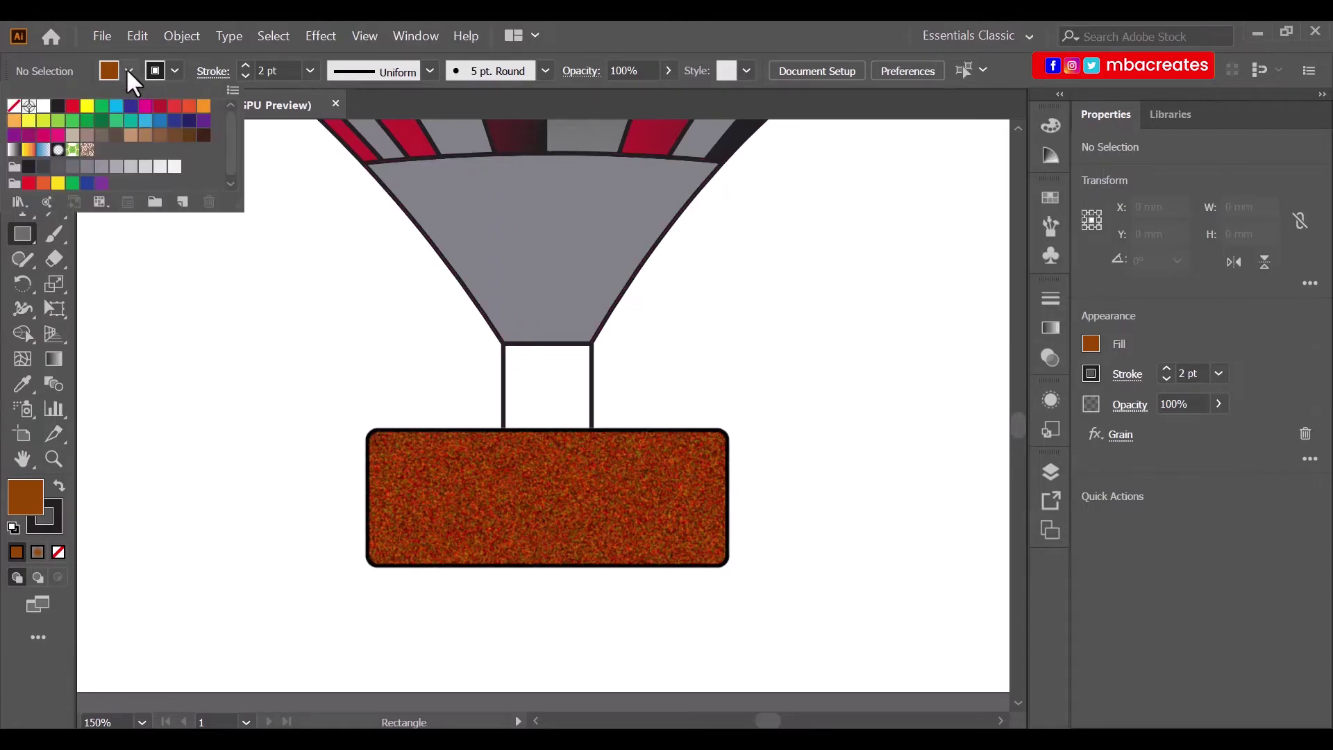
pyautogui.click(86, 167)
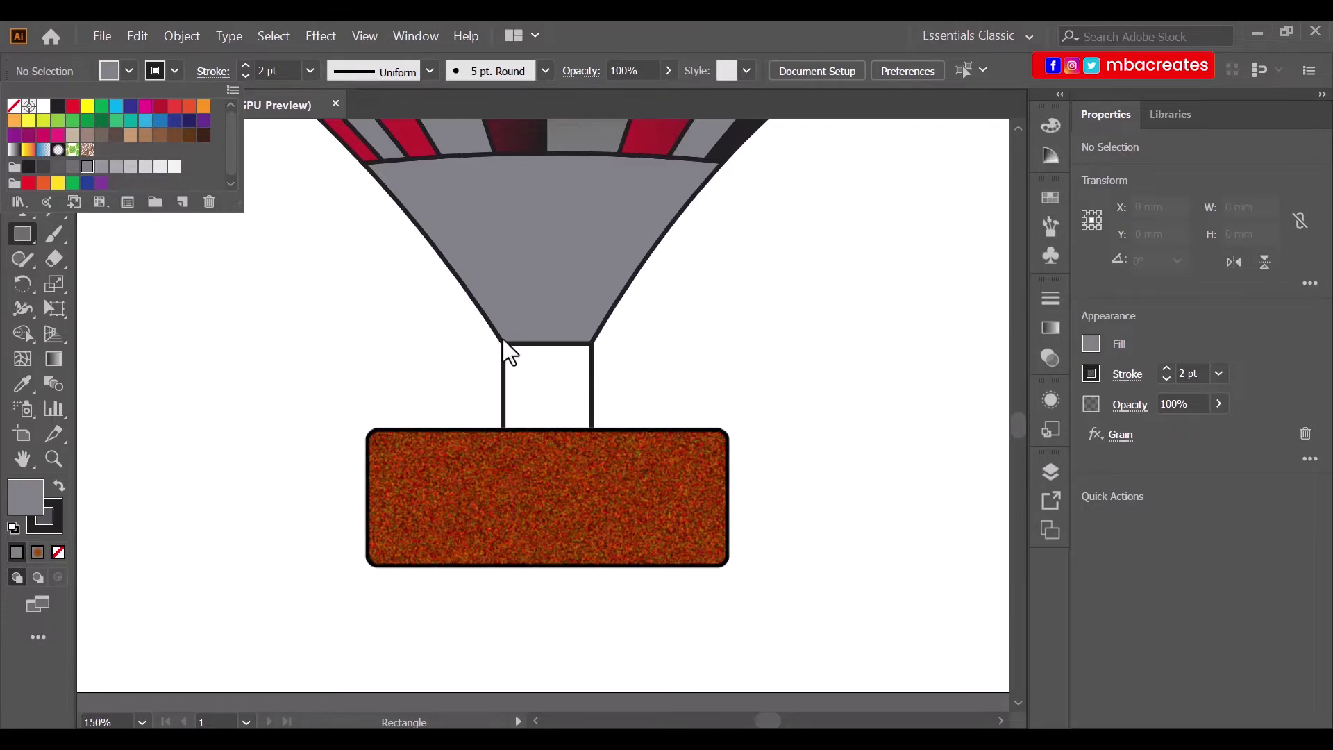
pyautogui.click(670, 28)
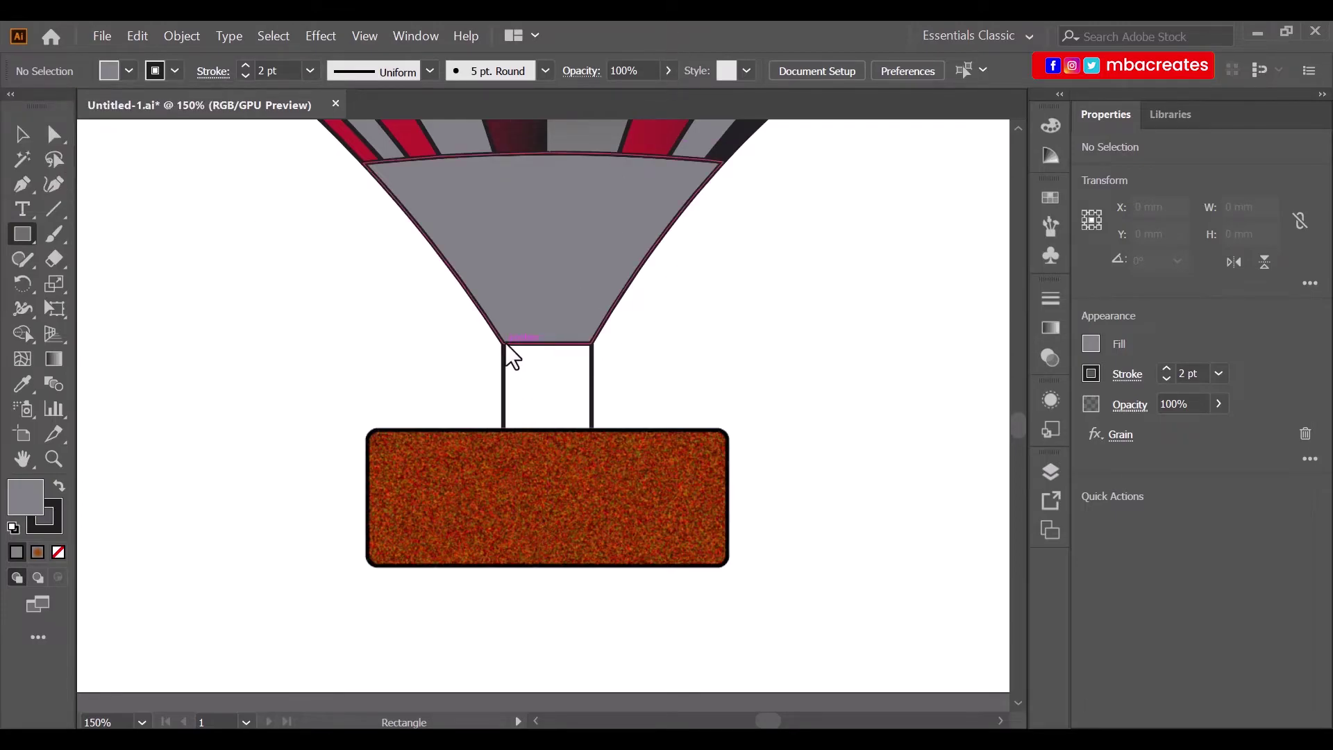
pyautogui.moveTo(506, 343); pyautogui.dragTo(590, 367)
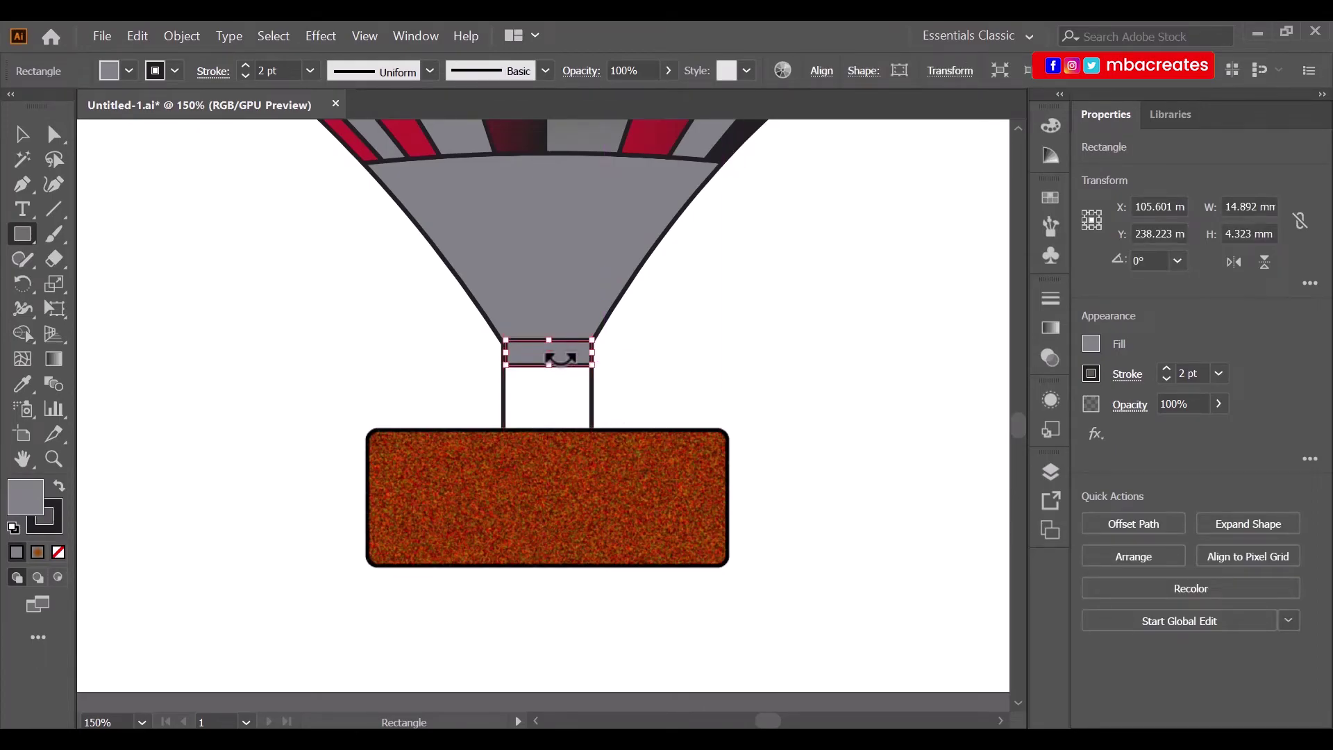
# Recolour the small rectangle a lighter grey, A7A9AC, and extend its left edge to meet the connecting piece's left side.
pyautogui.click(129, 70)
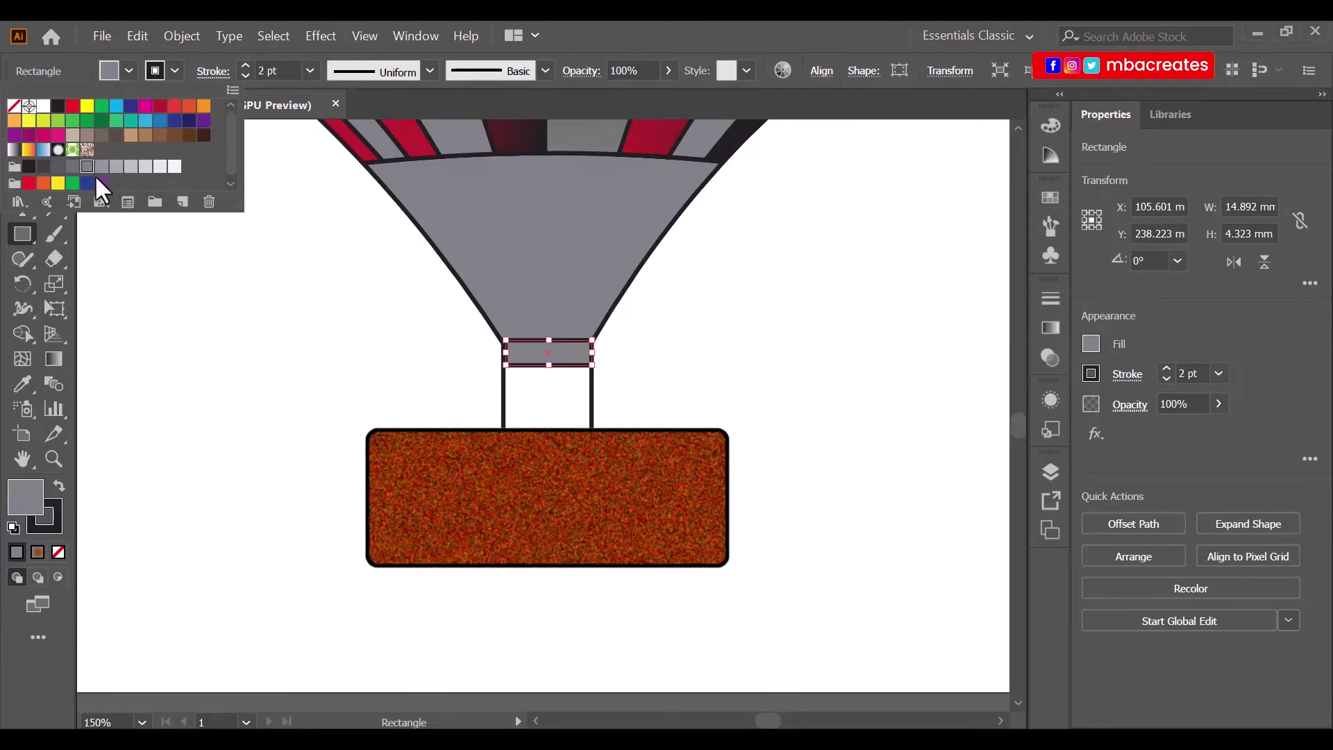
pyautogui.click(118, 169)
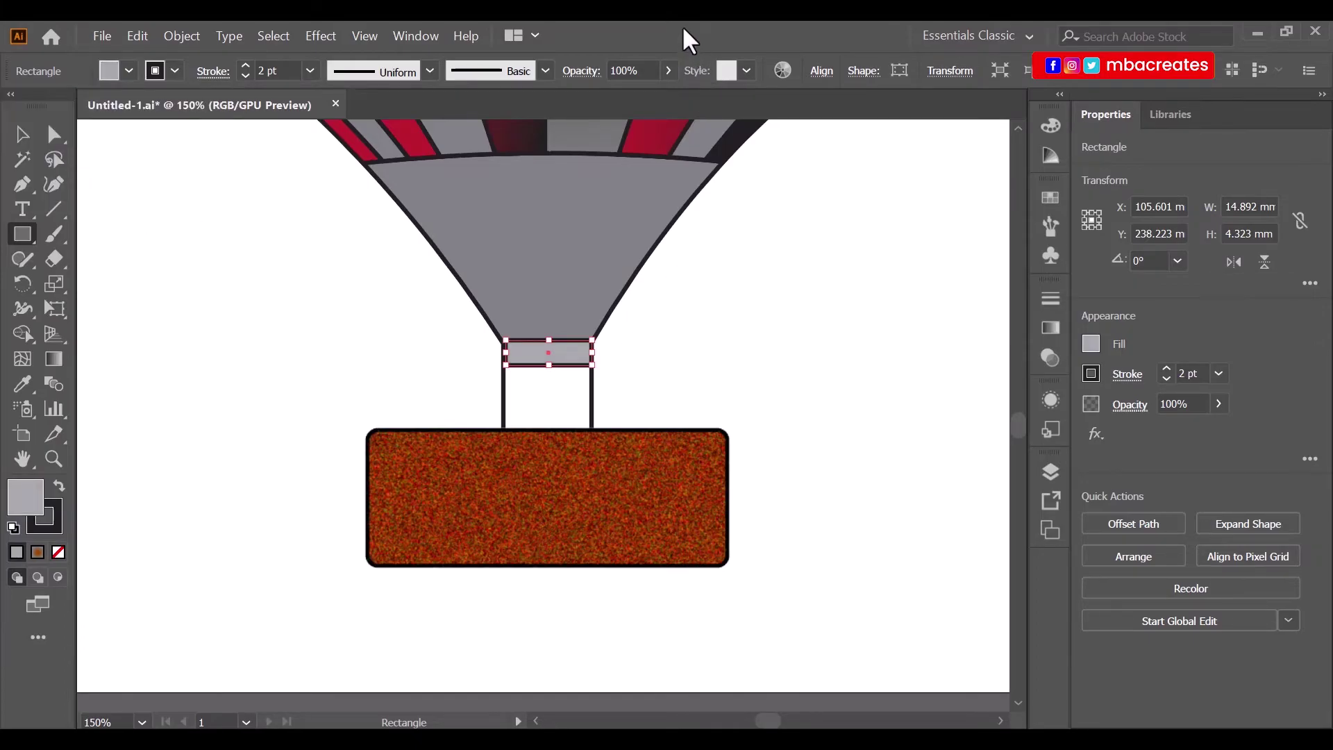
pyautogui.click(21, 134)
pyautogui.click(269, 317)
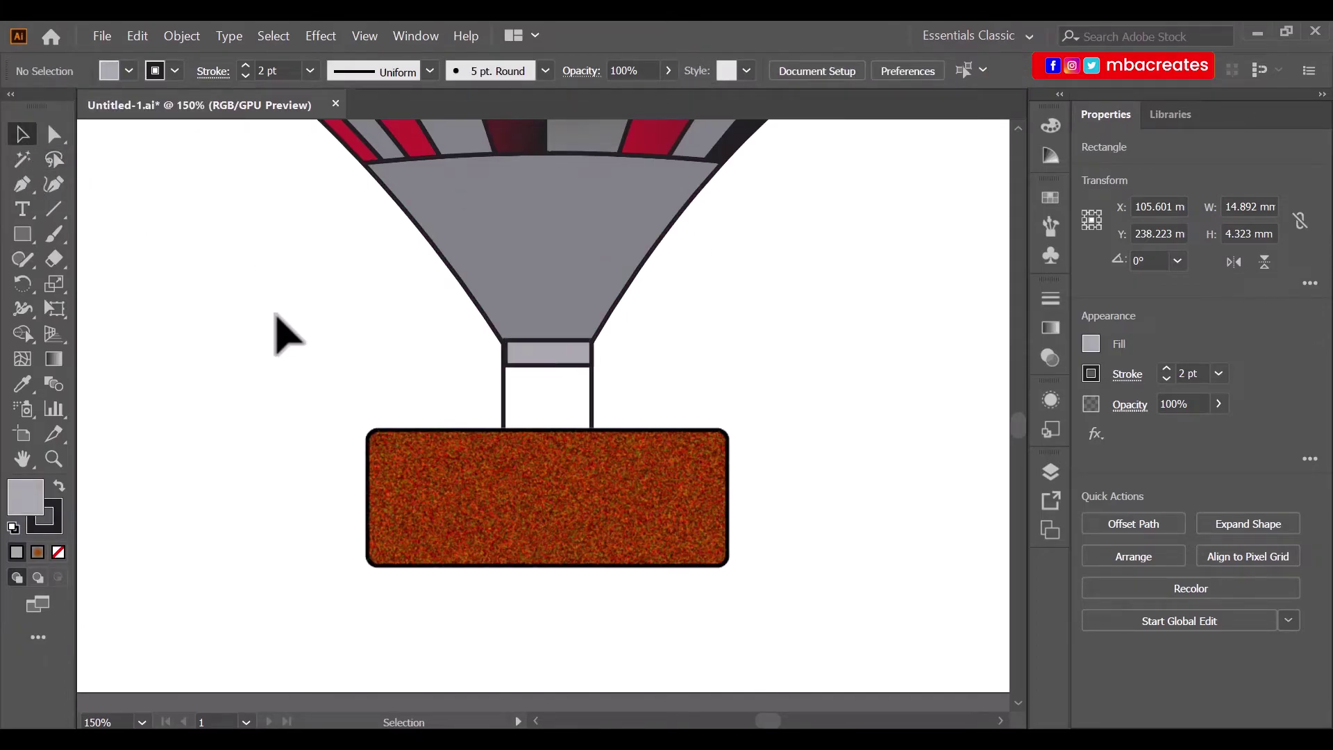
pyautogui.click(541, 355)
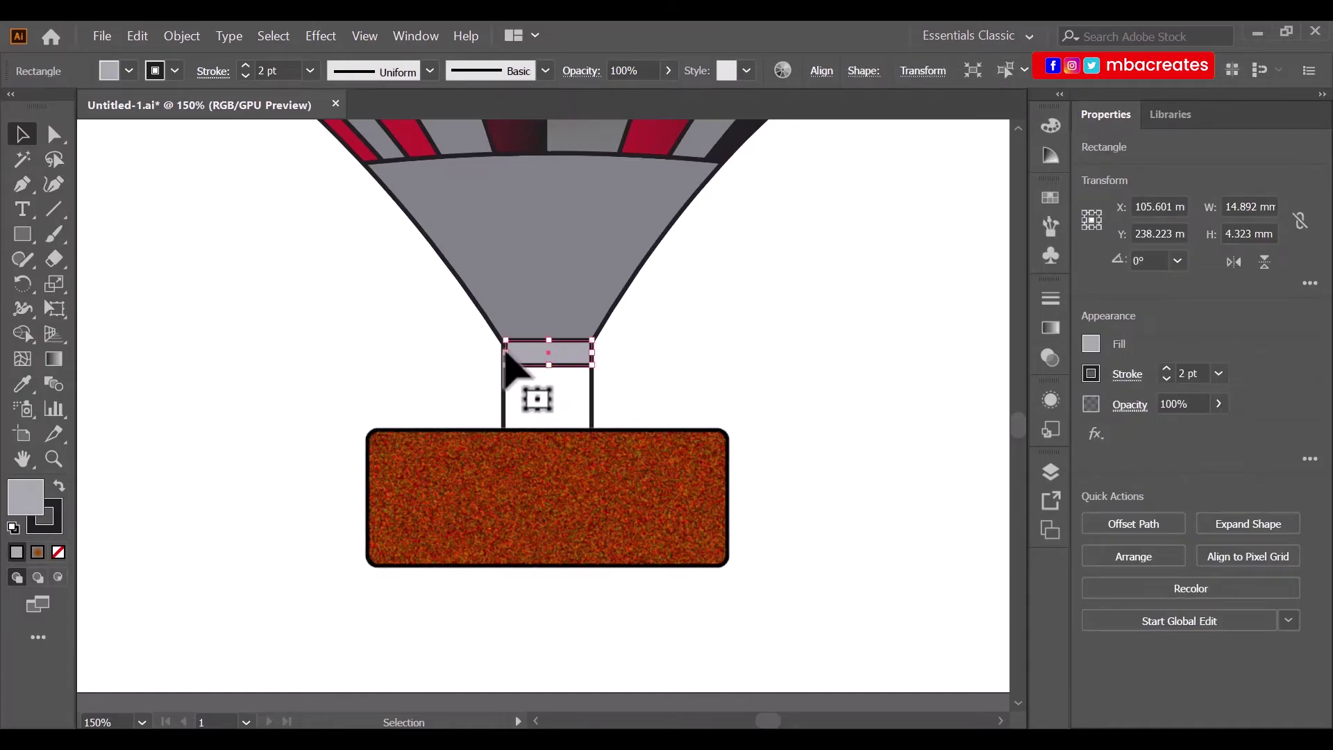
pyautogui.moveTo(507, 354); pyautogui.dragTo(510, 355)
pyautogui.click(678, 405)
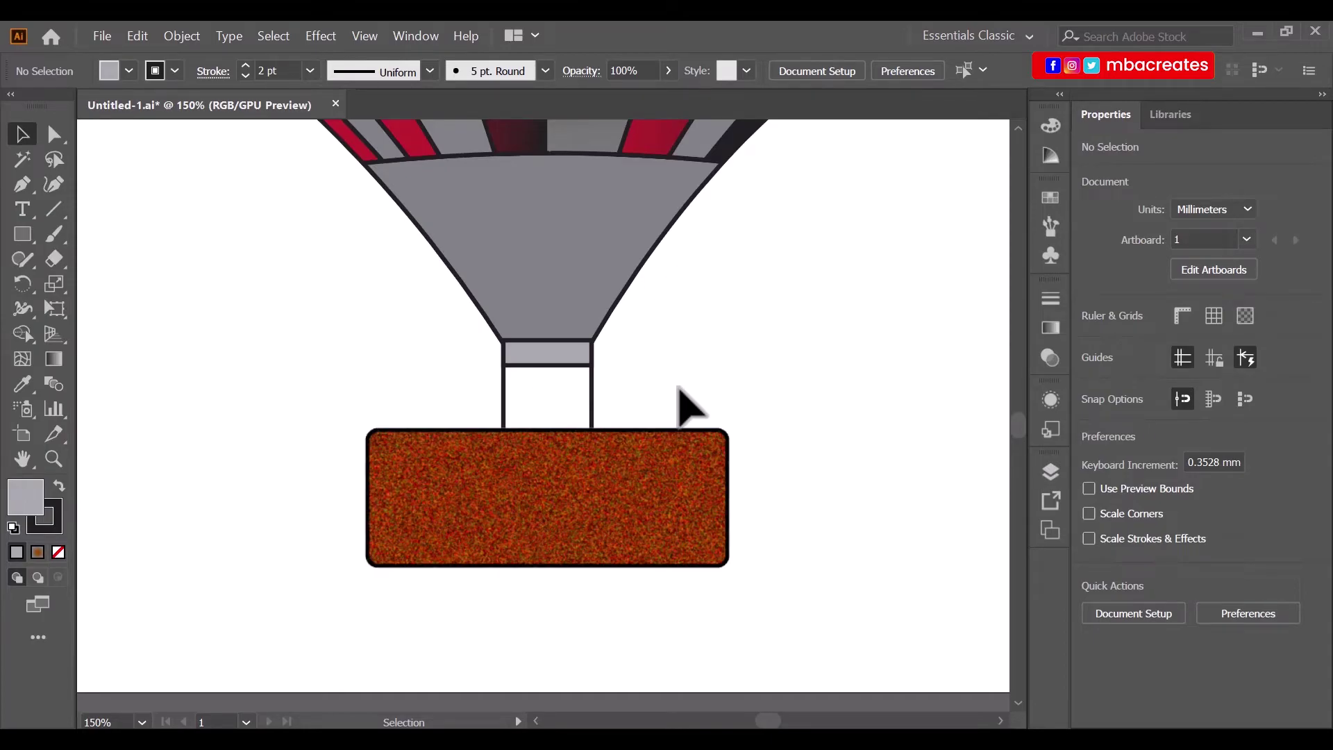
# Activate the Ellipse tool and set the fill colour to light orange, FFBA5F.
pyautogui.click(21, 234)
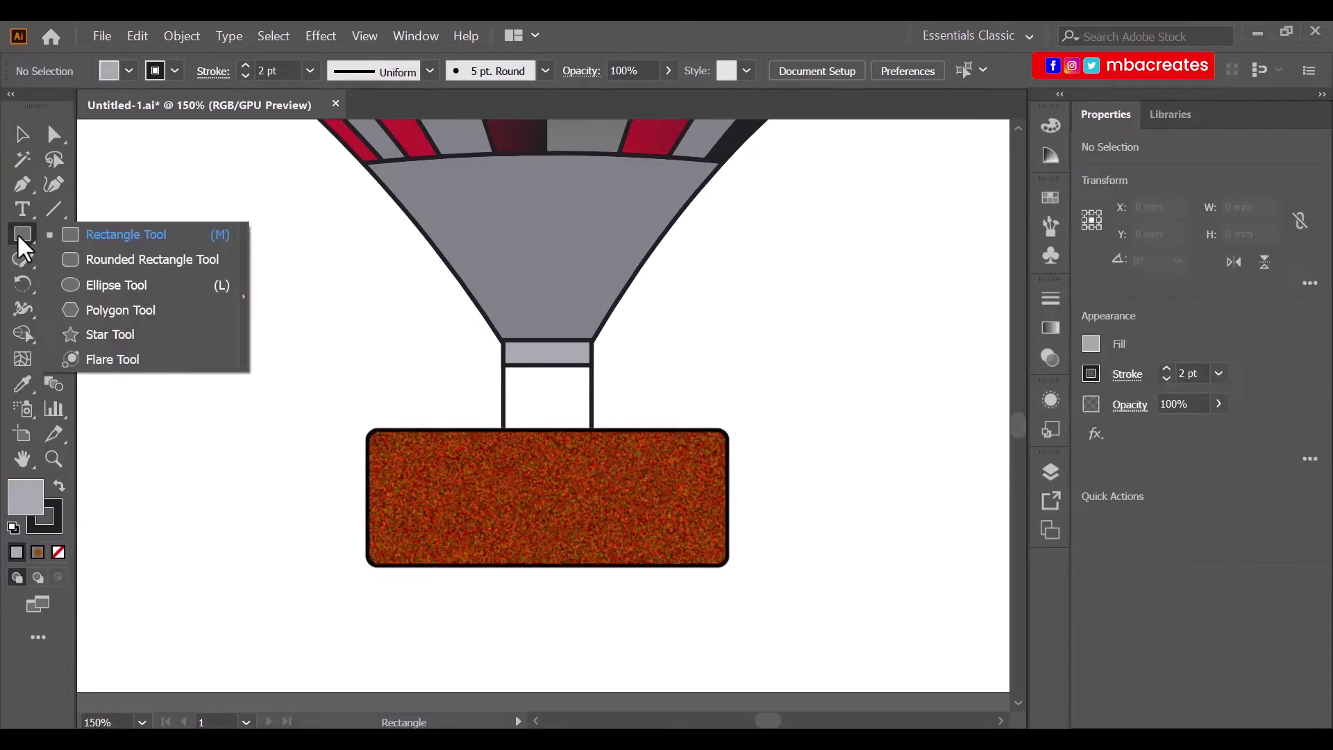
pyautogui.click(86, 283)
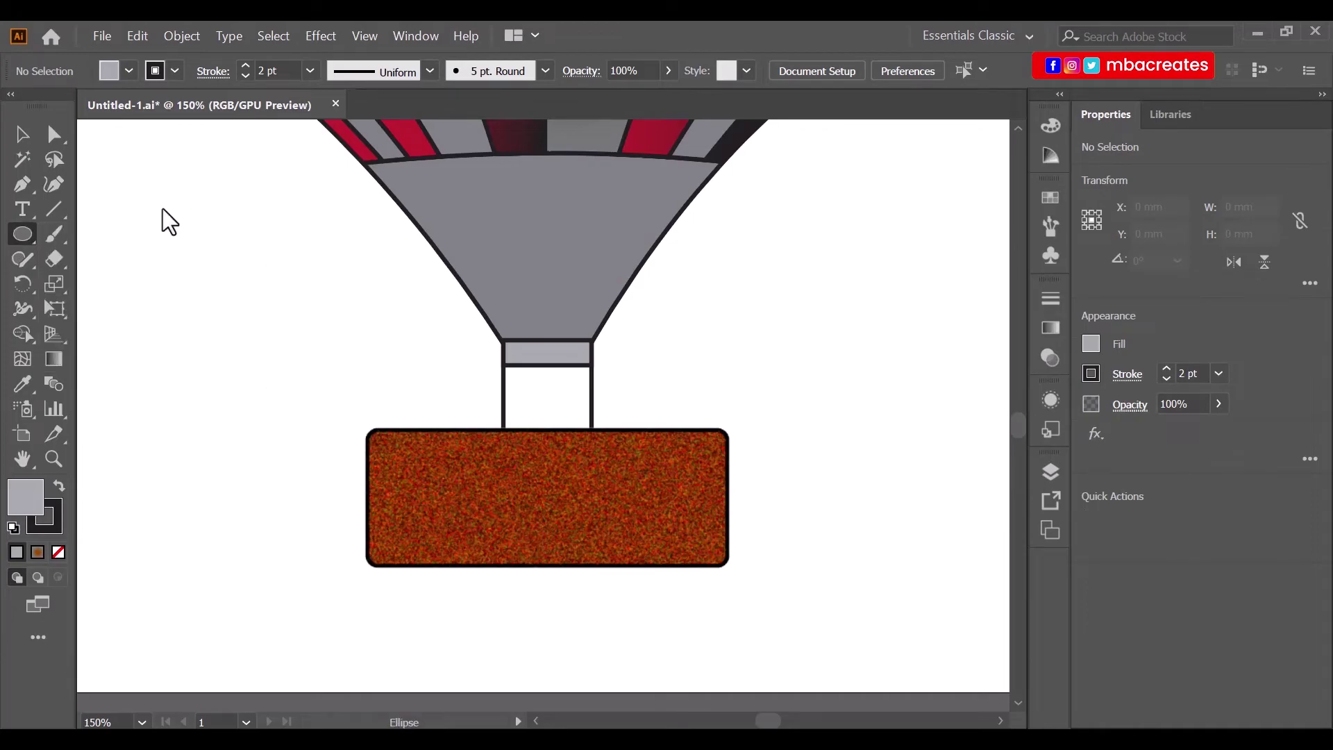
pyautogui.click(129, 70)
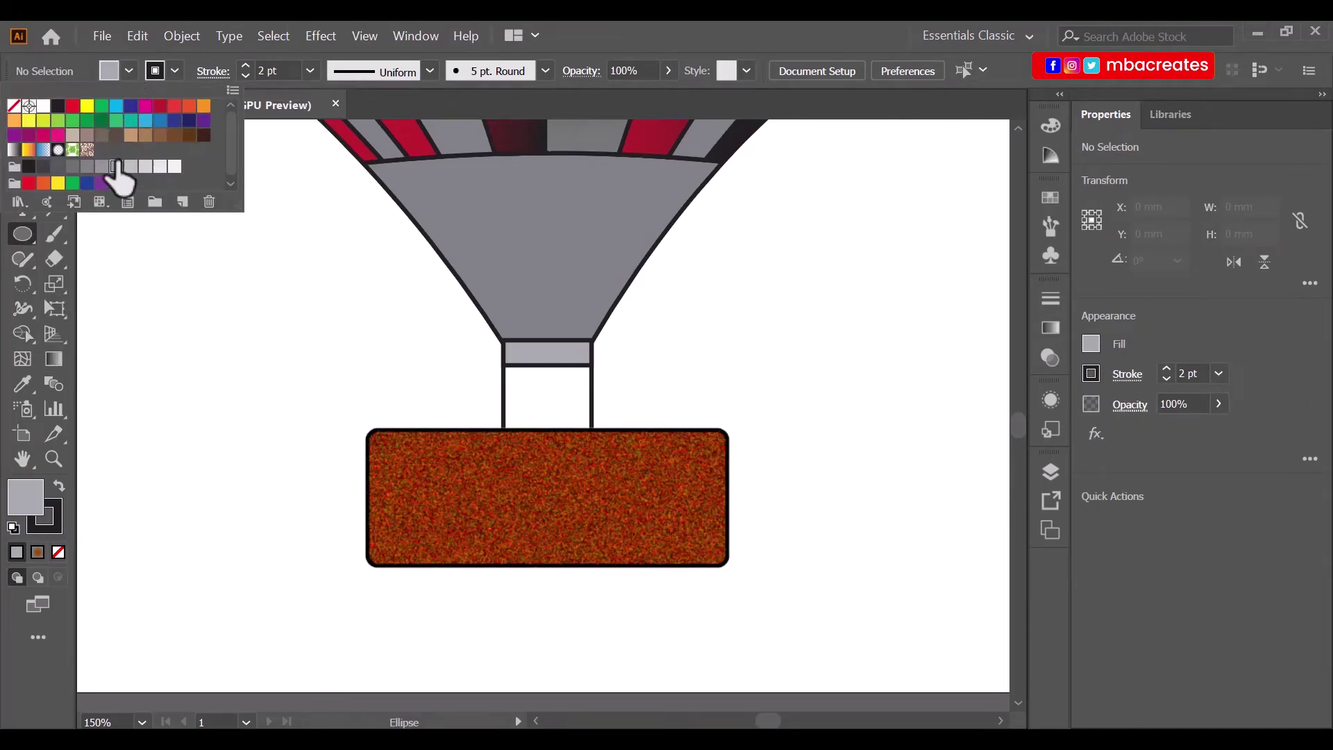
pyautogui.click(129, 70)
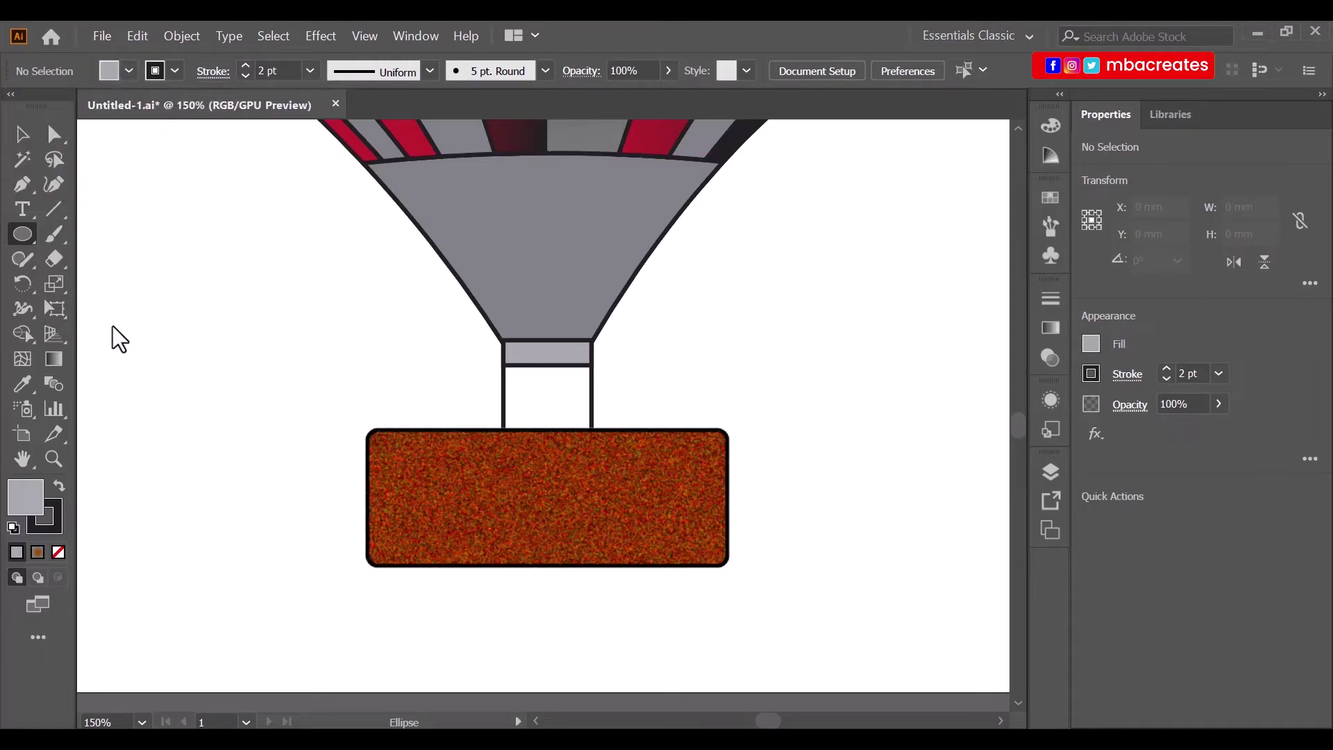
pyautogui.doubleClick(23, 505)
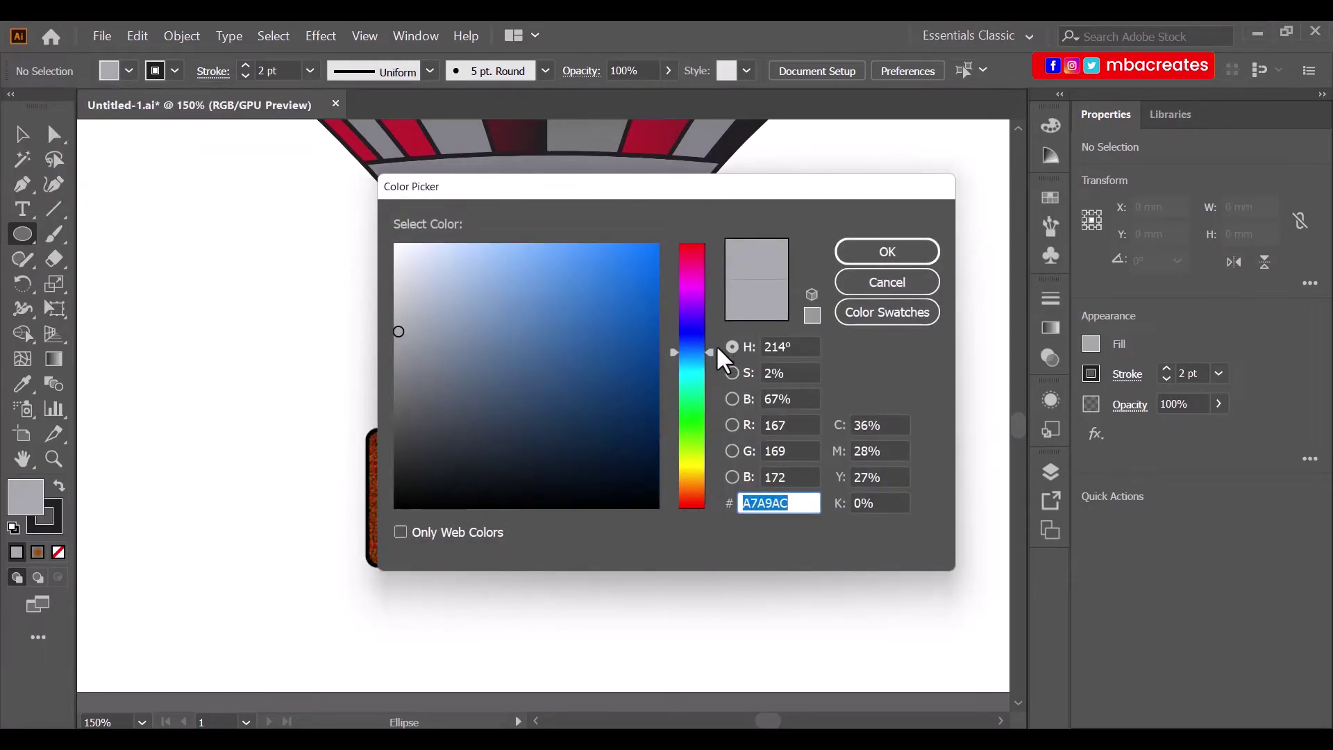
pyautogui.moveTo(710, 351); pyautogui.dragTo(697, 476)
pyautogui.moveTo(452, 289)
pyautogui.mouseDown()
pyautogui.moveTo(571, 243)
pyautogui.moveTo(560, 237)
pyautogui.mouseUp()
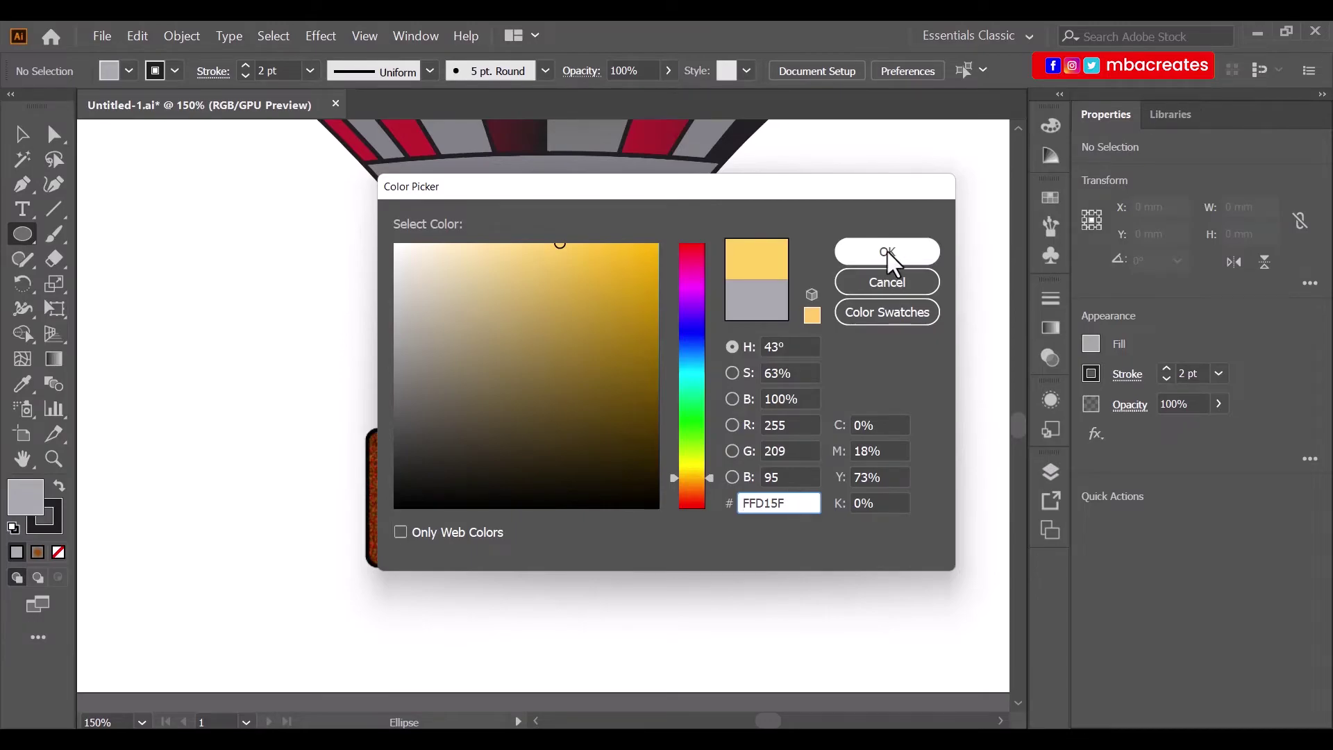
pyautogui.click(707, 479)
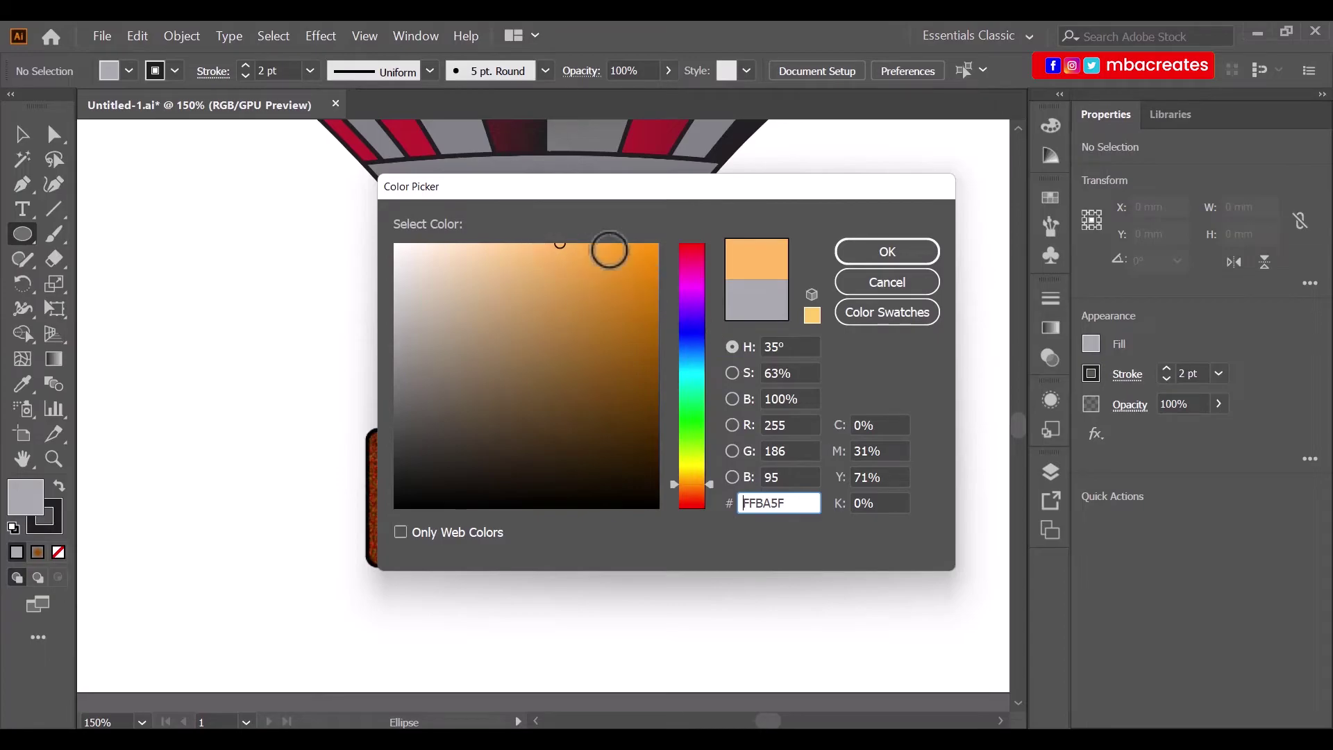
pyautogui.click(888, 249)
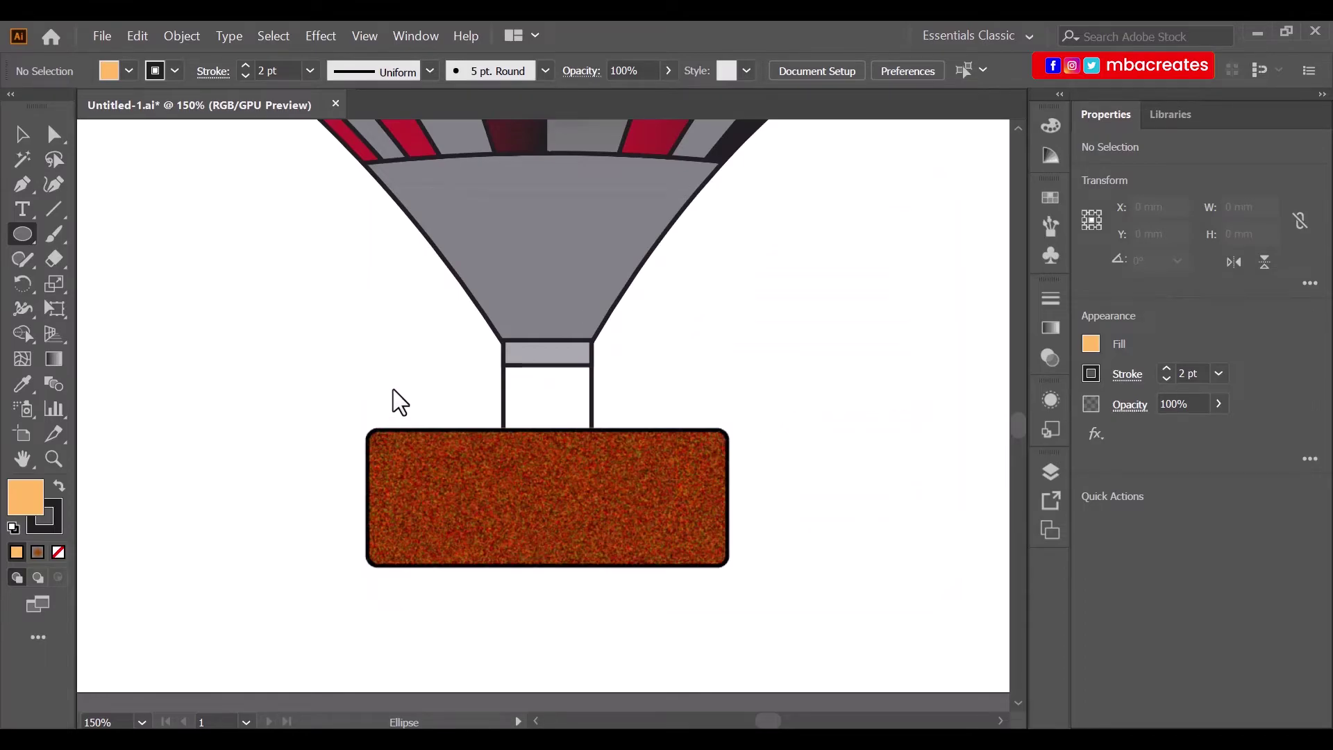
# Draw an upright ellipse about 8.6 by 13.6 mm as a passenger's body and position it across the basket's upper edge near the left end.
pyautogui.moveTo(402, 370)
pyautogui.mouseDown()
pyautogui.moveTo(440, 455)
pyautogui.moveTo(452, 447)
pyautogui.mouseUp()
pyautogui.click(21, 135)
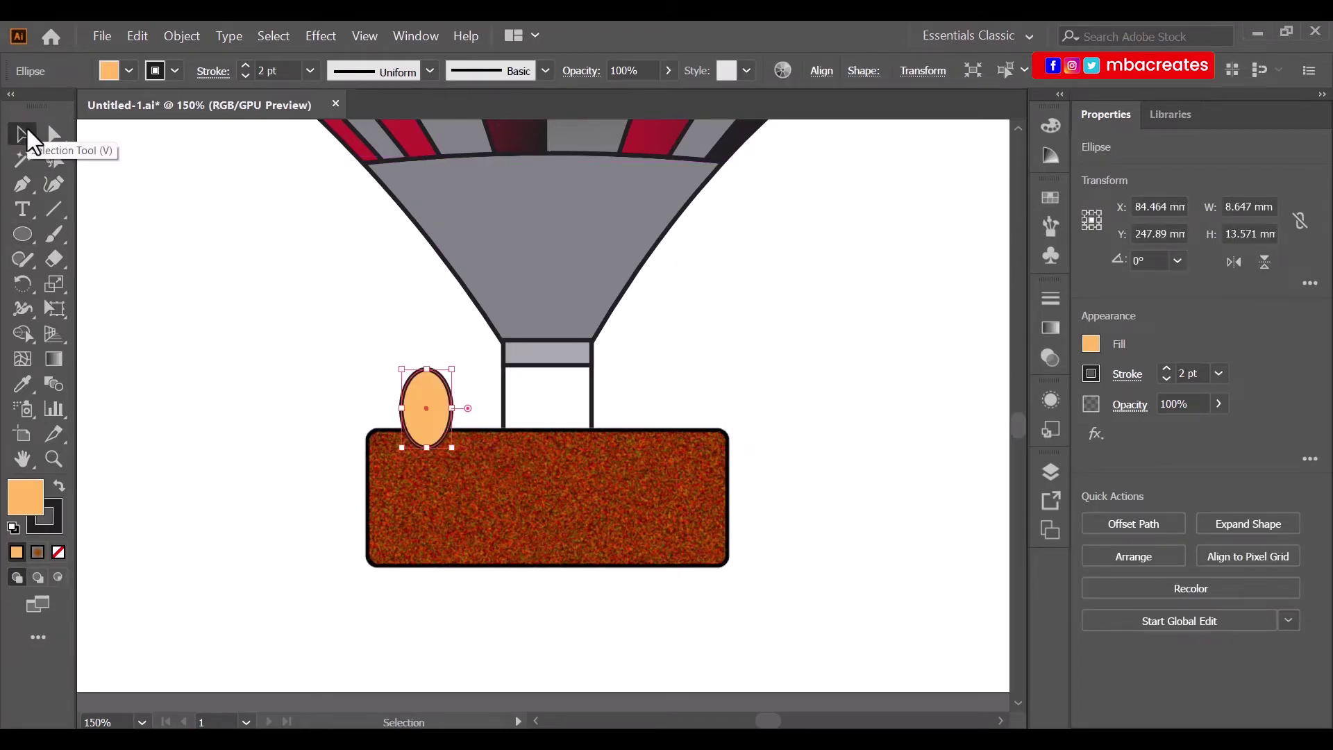
pyautogui.moveTo(434, 416); pyautogui.dragTo(425, 434)
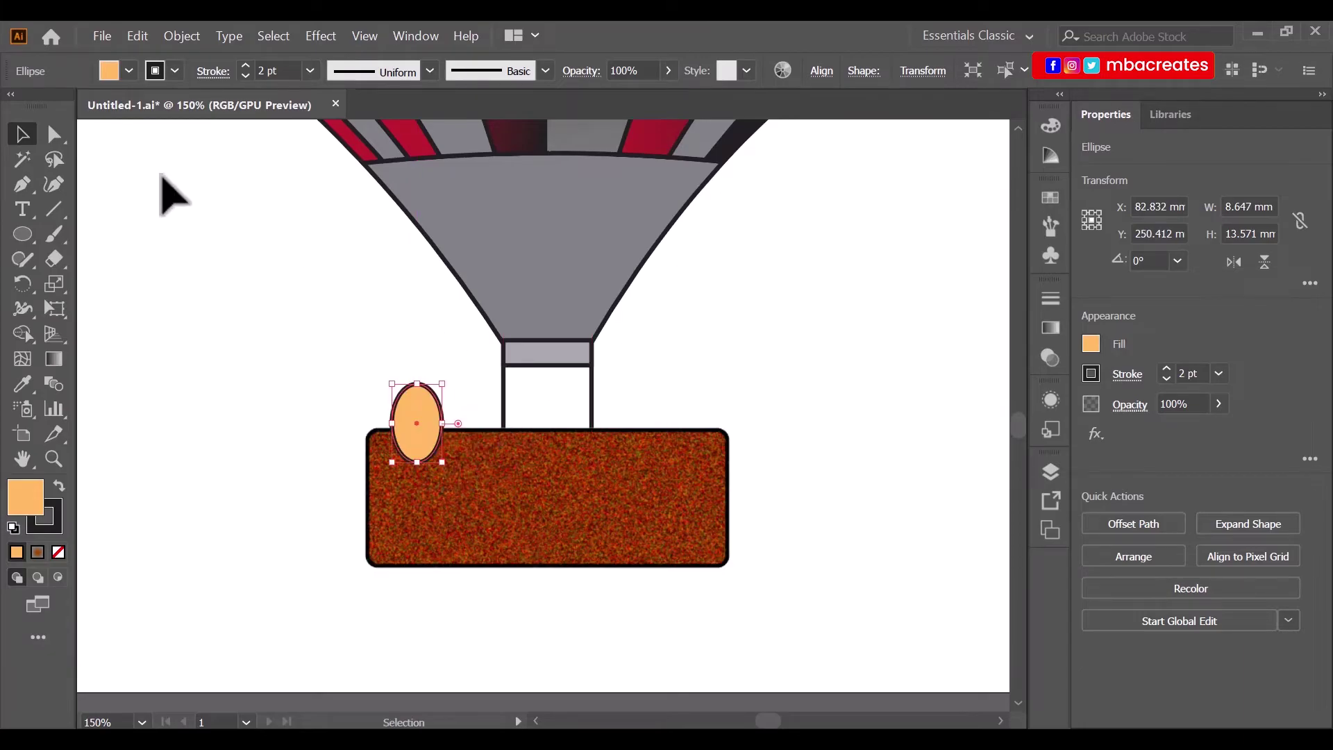
# Draw a circle about 5.8 mm across as the passenger's head, place it atop the body ellipse and send it to the back.
pyautogui.click(24, 236)
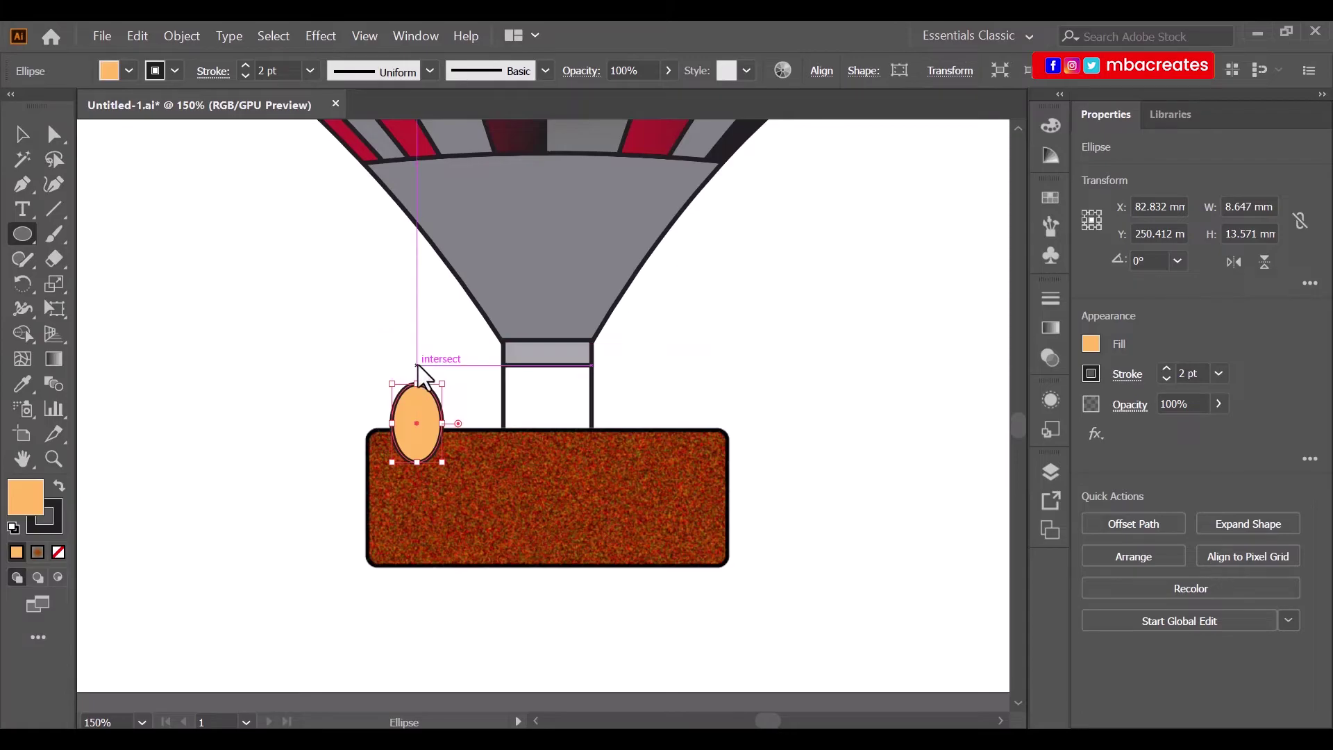
pyautogui.moveTo(416, 343); pyautogui.dragTo(439, 376)
pyautogui.click(23, 131)
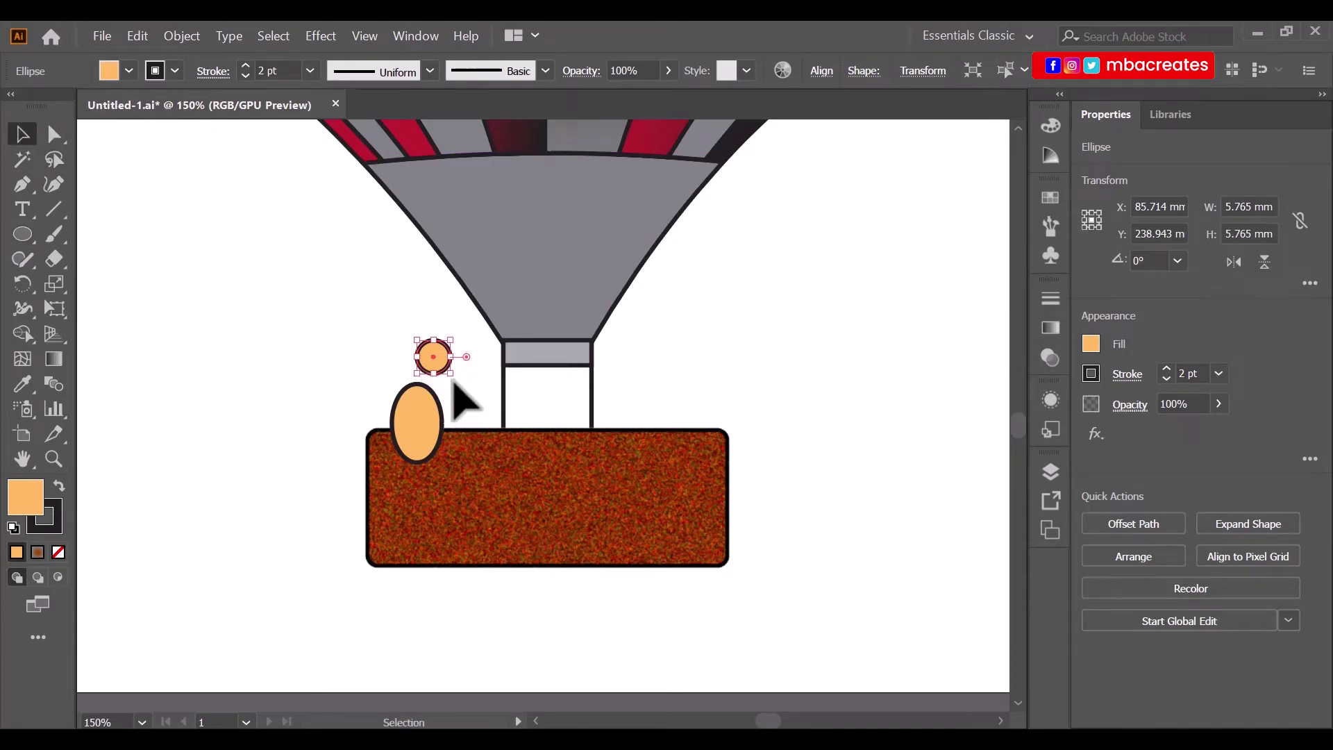
pyautogui.moveTo(442, 362); pyautogui.dragTo(430, 377)
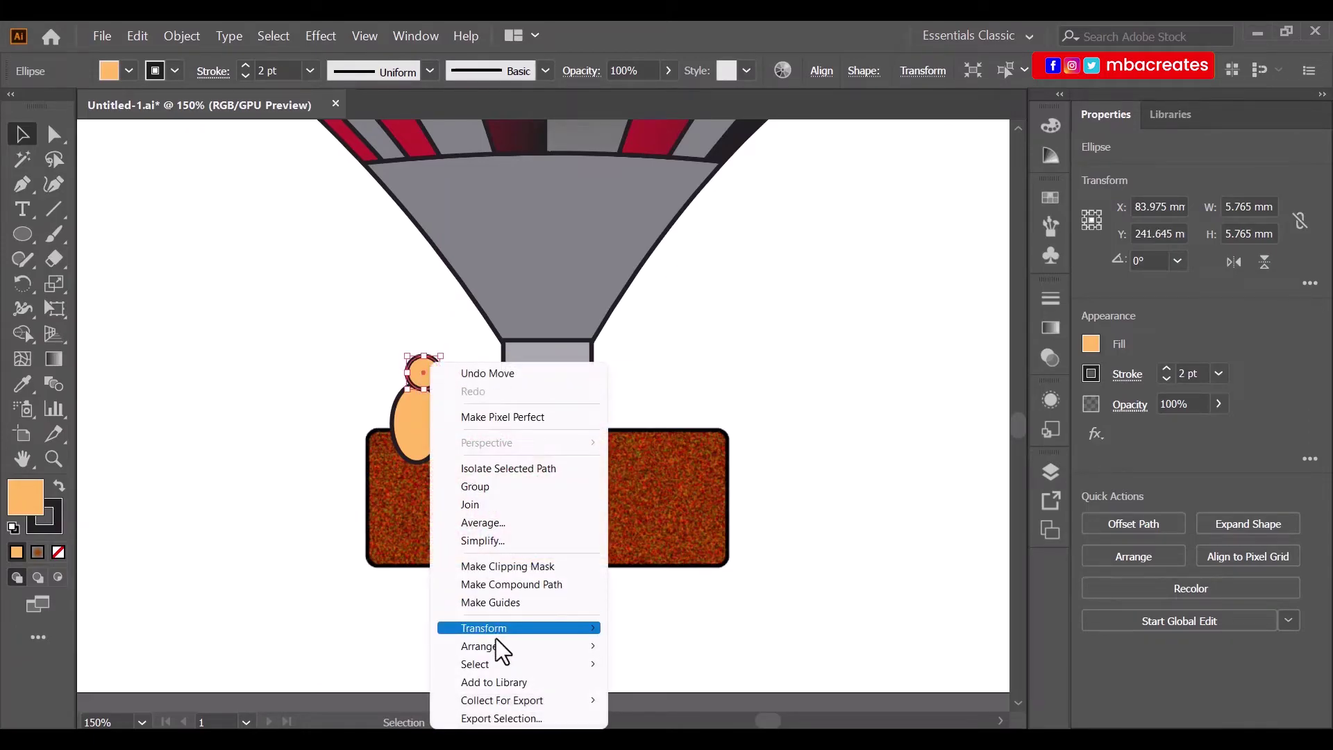
pyautogui.moveTo(498, 648)
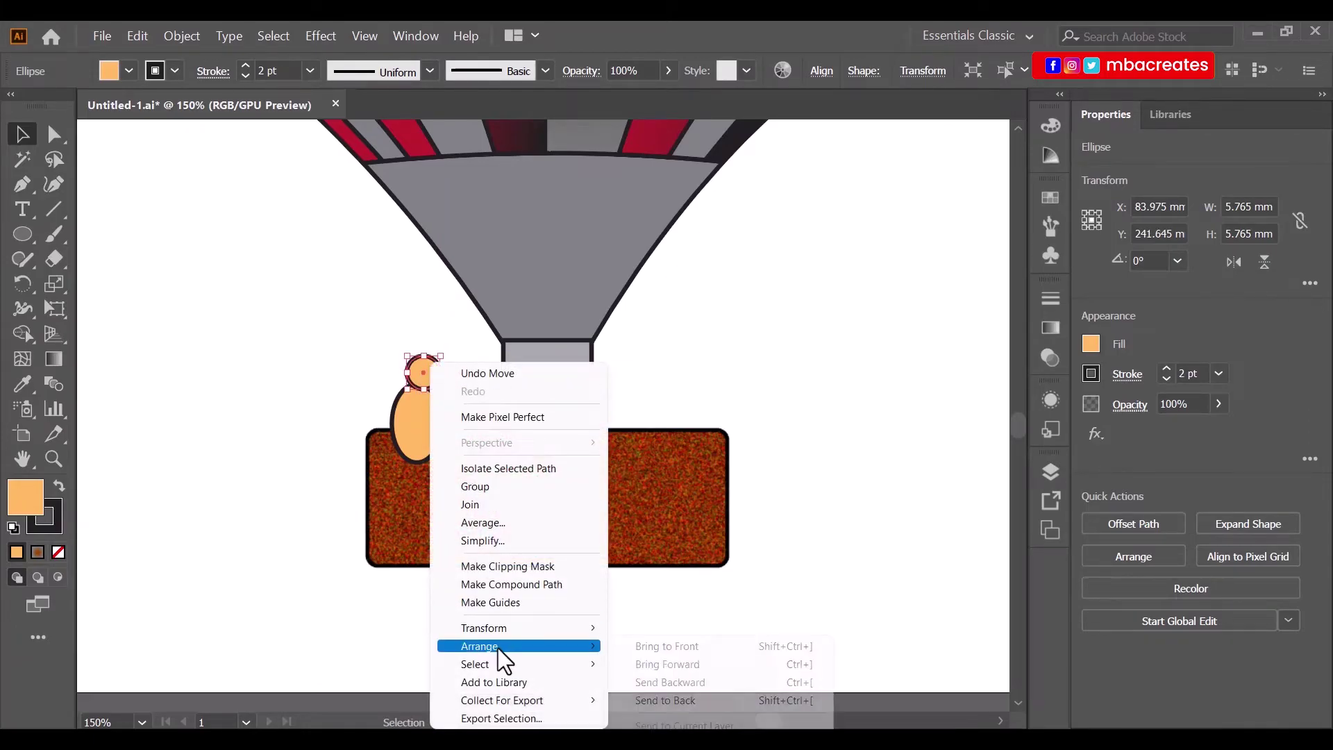
pyautogui.click(664, 701)
pyautogui.click(767, 389)
# Select the passenger's head and body together, send both to the back behind the basket, and deselect them.
pyautogui.moveTo(361, 319); pyautogui.dragTo(428, 420)
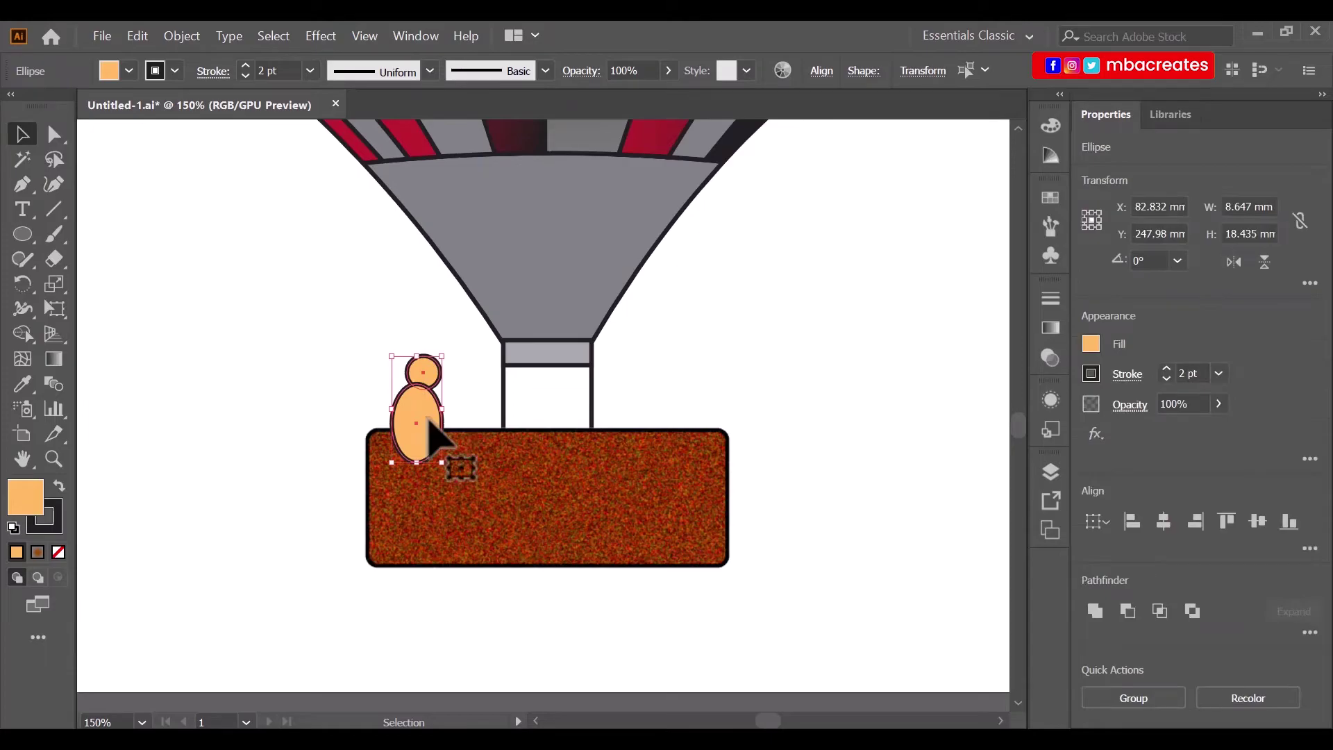
pyautogui.rightClick(428, 418)
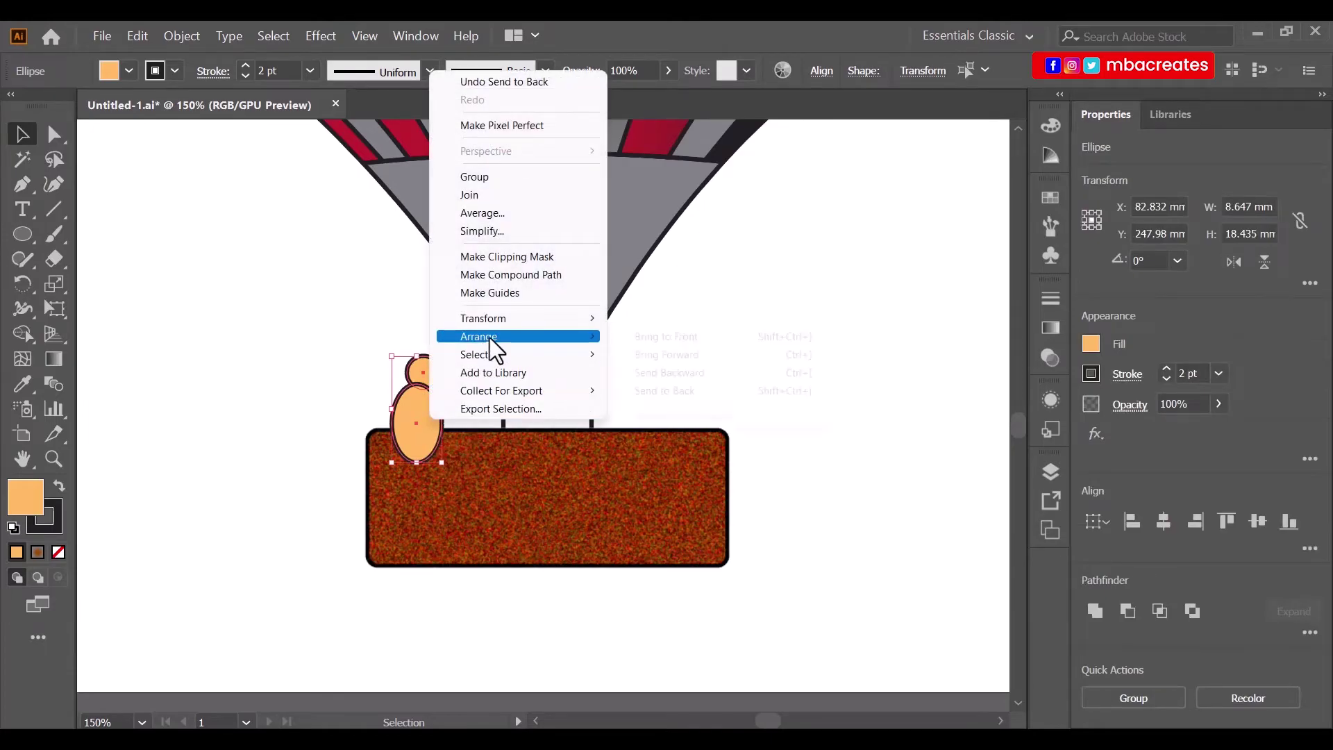
pyautogui.moveTo(489, 337)
pyautogui.click(697, 389)
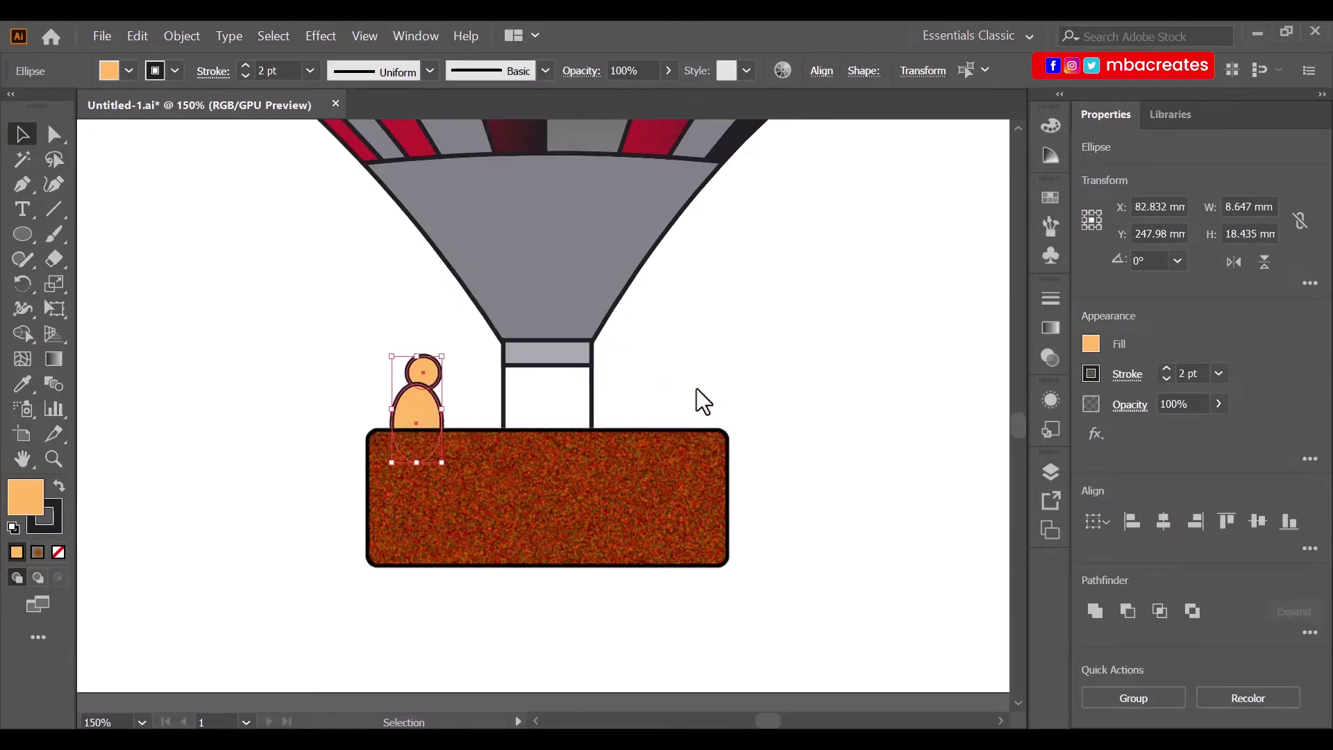
pyautogui.click(765, 392)
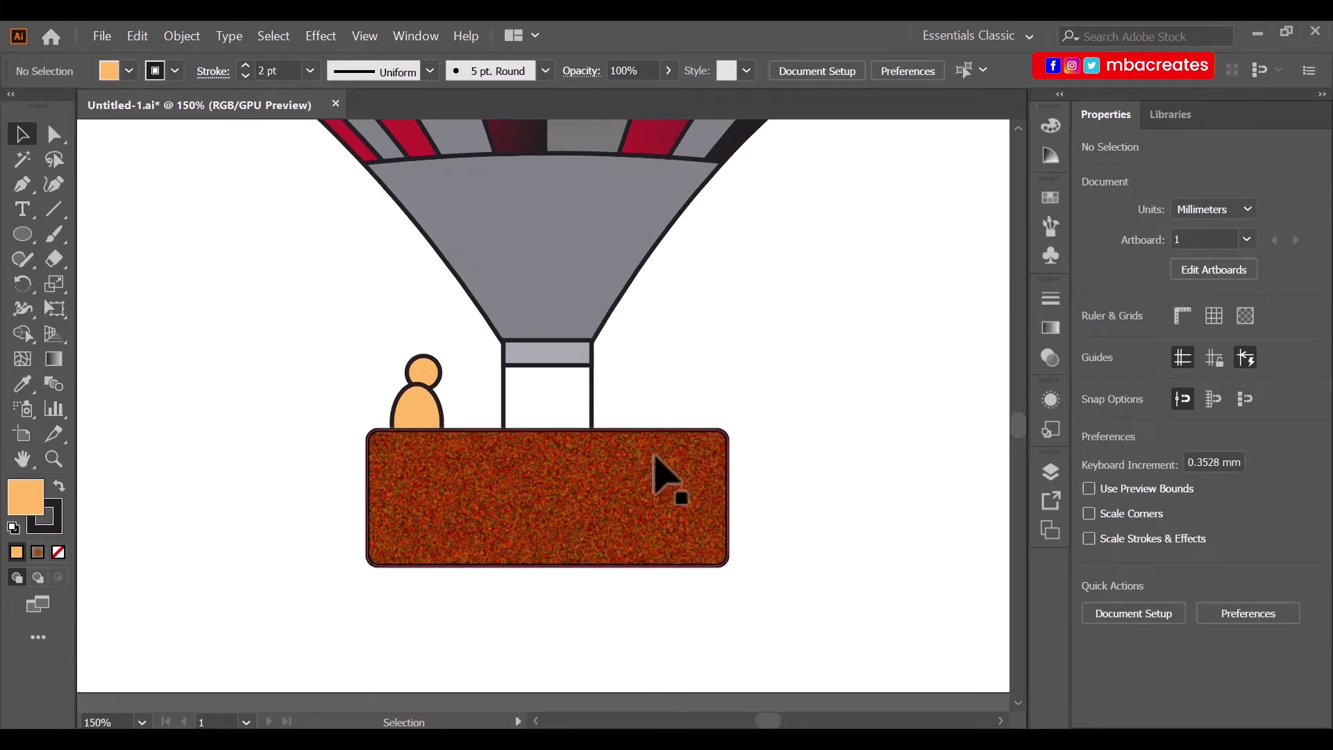
# Move the passenger and basket down together so the basket's upper edge meets the connecting rectangle's lower end, and deselect them.
pyautogui.moveTo(334, 343); pyautogui.dragTo(438, 515)
pyautogui.moveTo(575, 499); pyautogui.dragTo(575, 526)
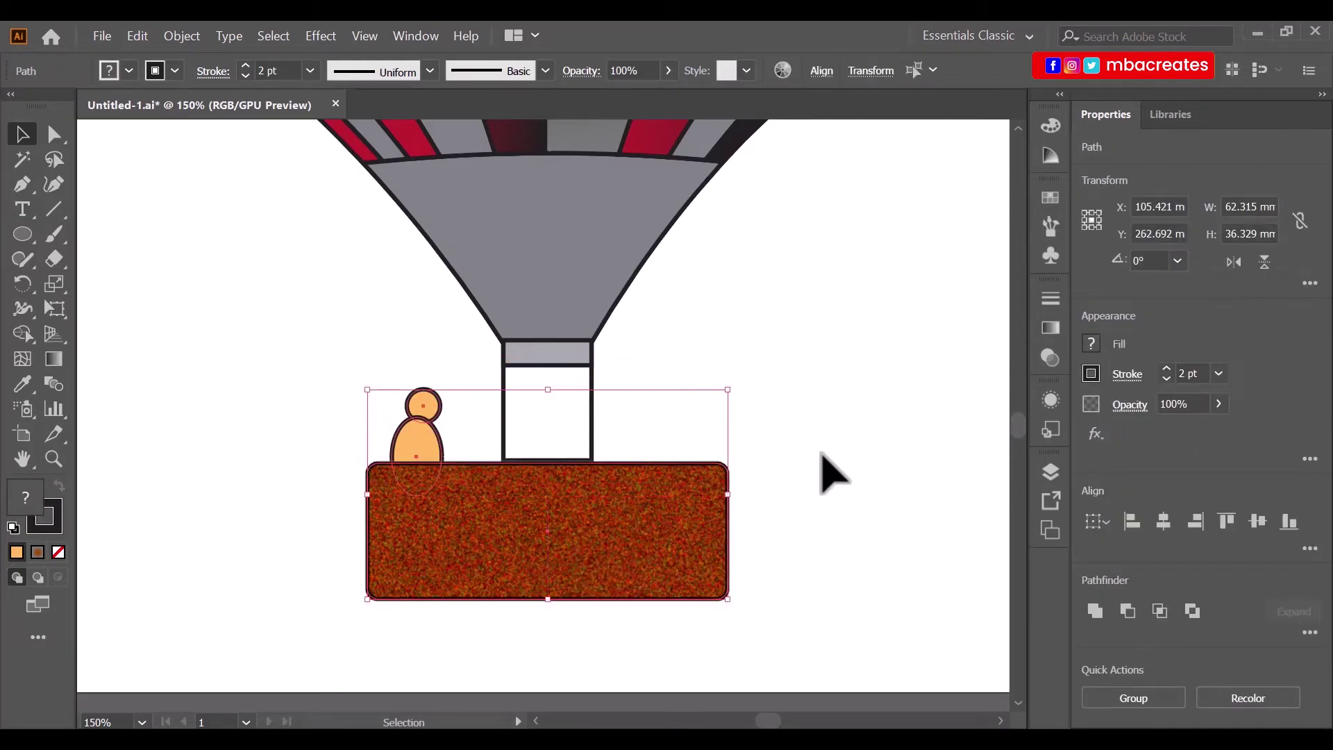
pyautogui.click(762, 484)
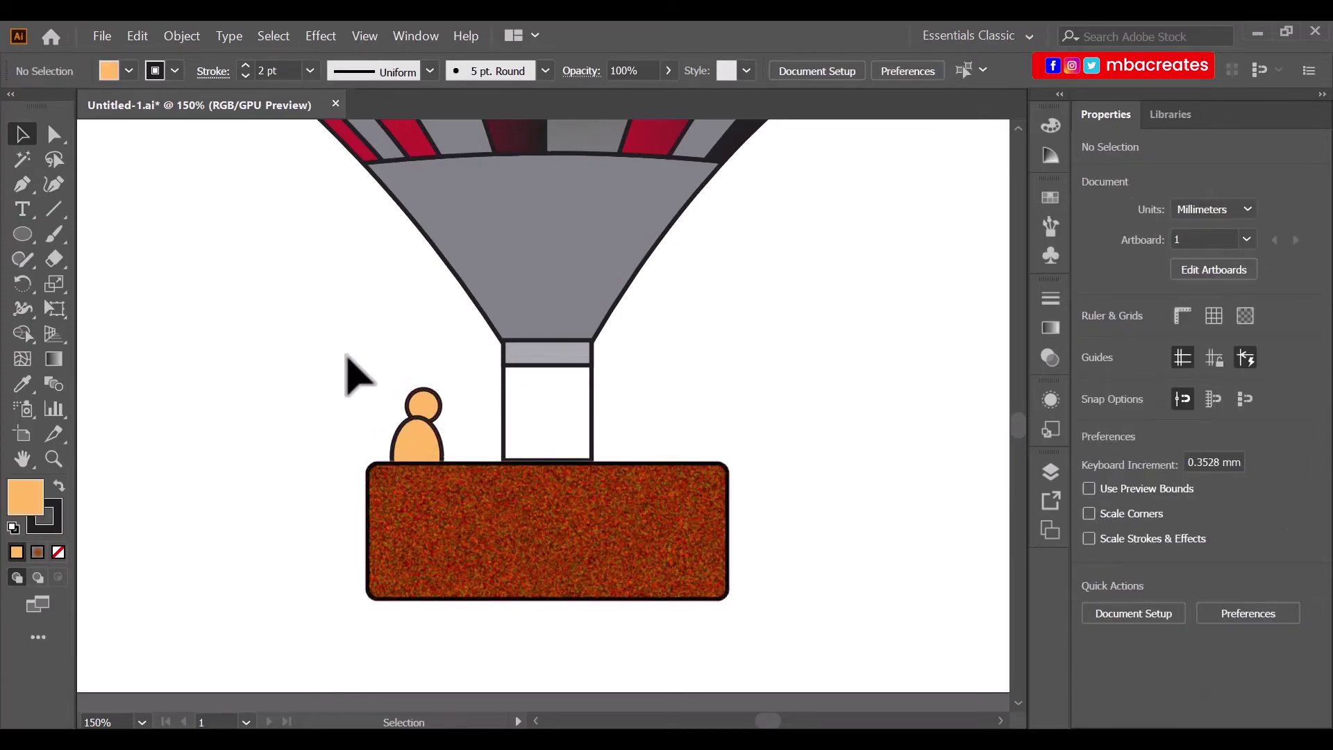
# Raise the passenger and basket together slightly so the basket covers the connecting rectangle's lower edge, and deselect them.
pyautogui.moveTo(323, 375); pyautogui.dragTo(500, 548)
pyautogui.click(844, 440)
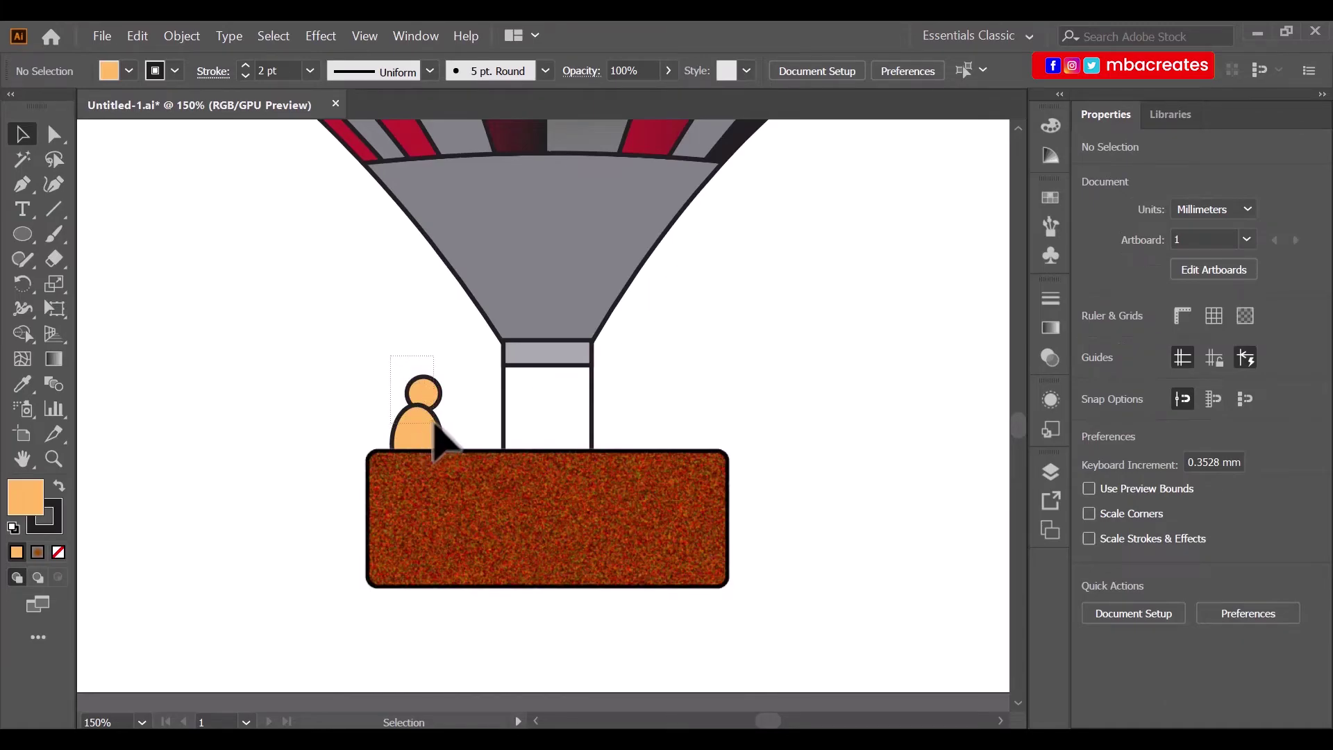
# Select the passenger's head and body and create a reflected copy across the vertical axis with preview on.
pyautogui.click(425, 433)
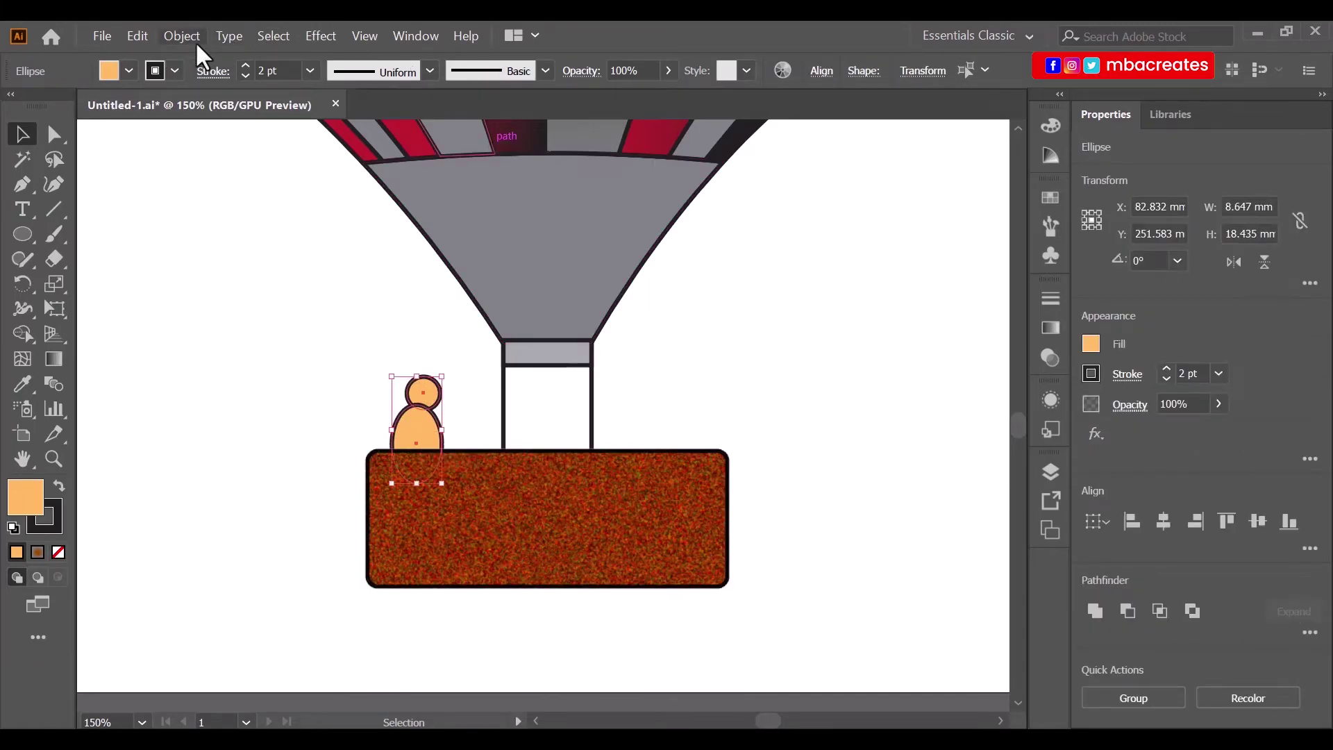
pyautogui.click(136, 36)
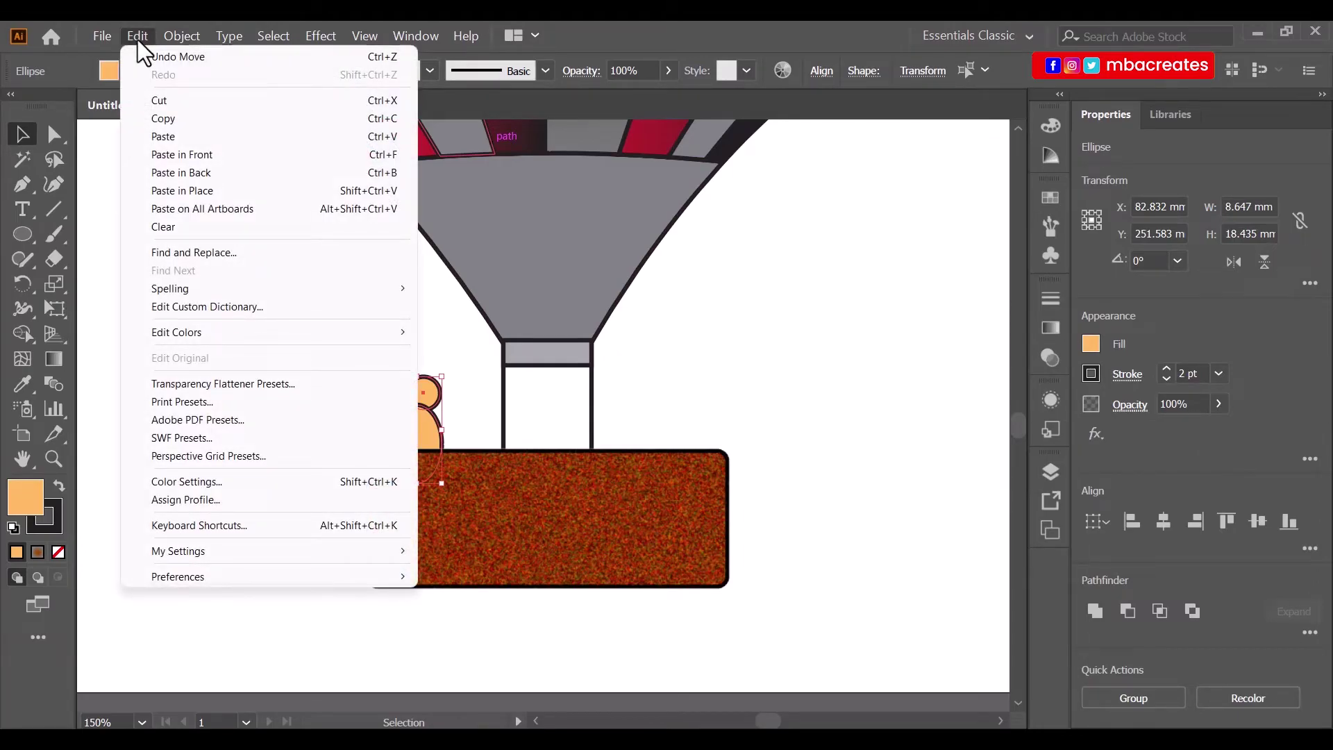
pyautogui.click(182, 36)
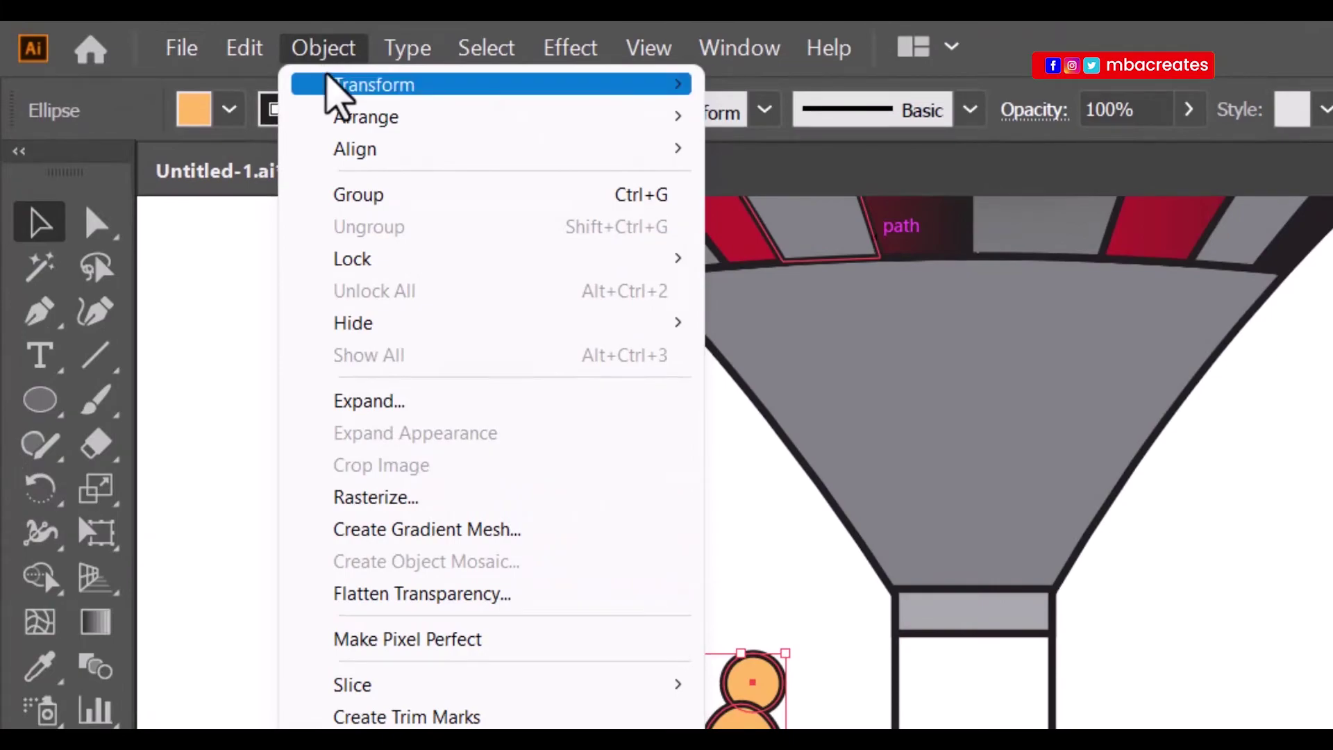
pyautogui.moveTo(326, 87)
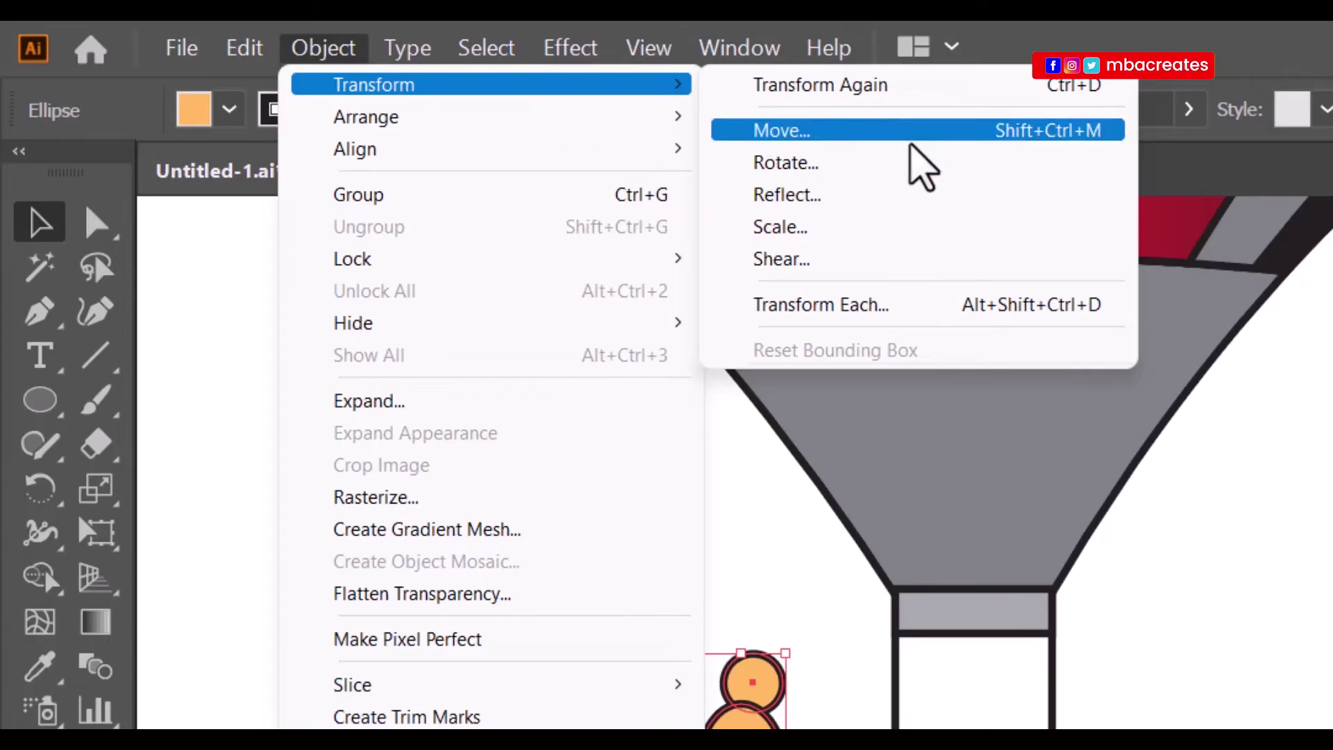
pyautogui.click(831, 226)
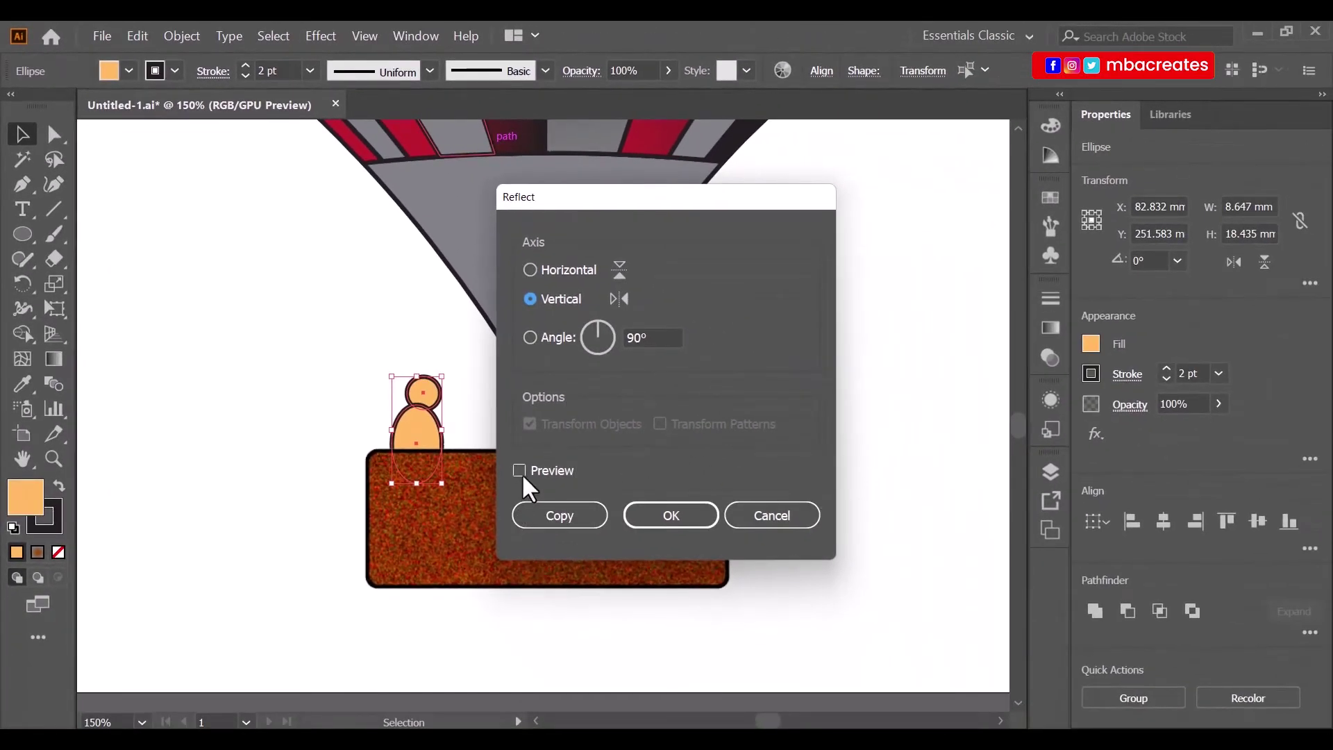
pyautogui.click(520, 471)
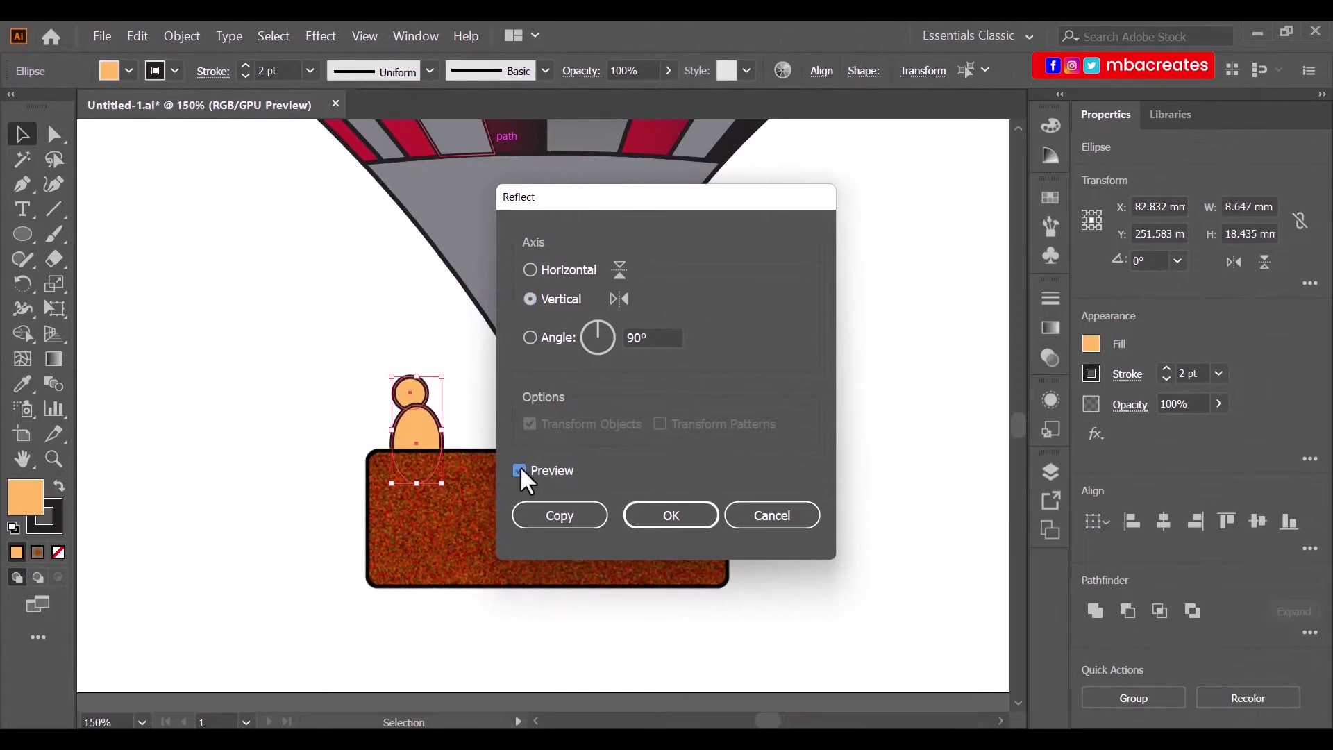
pyautogui.click(548, 519)
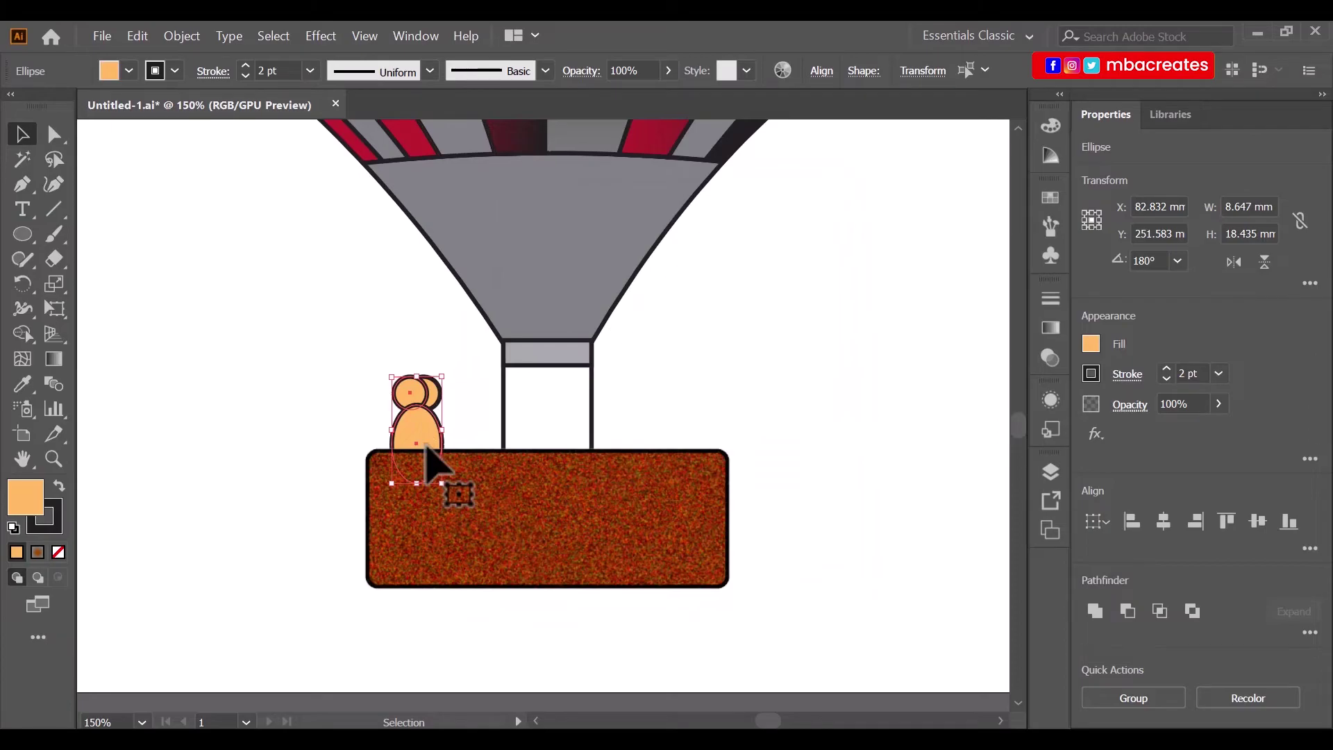
# Move the mirrored passenger between the two uprights above the basket and scale it down to about 6.9 by 14.7 mm.
pyautogui.moveTo(427, 450); pyautogui.dragTo(552, 444)
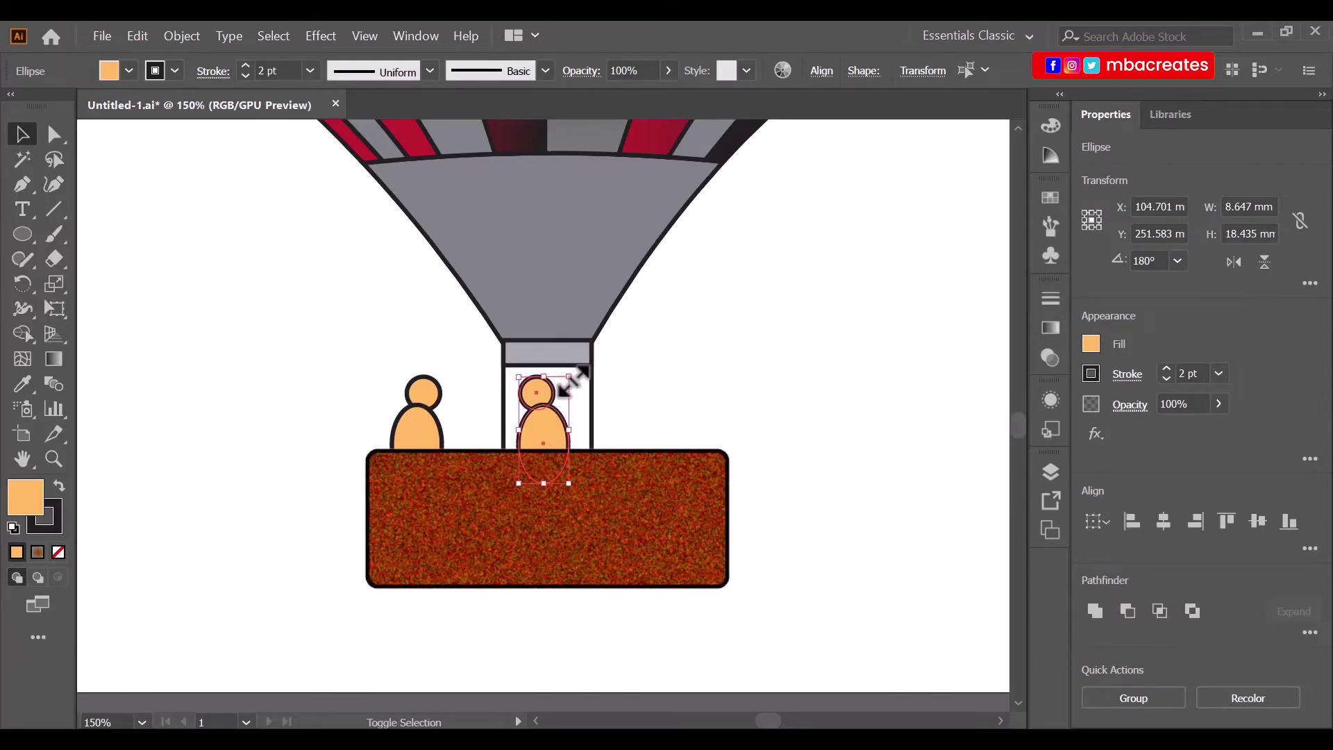
pyautogui.moveTo(569, 377); pyautogui.dragTo(531, 433)
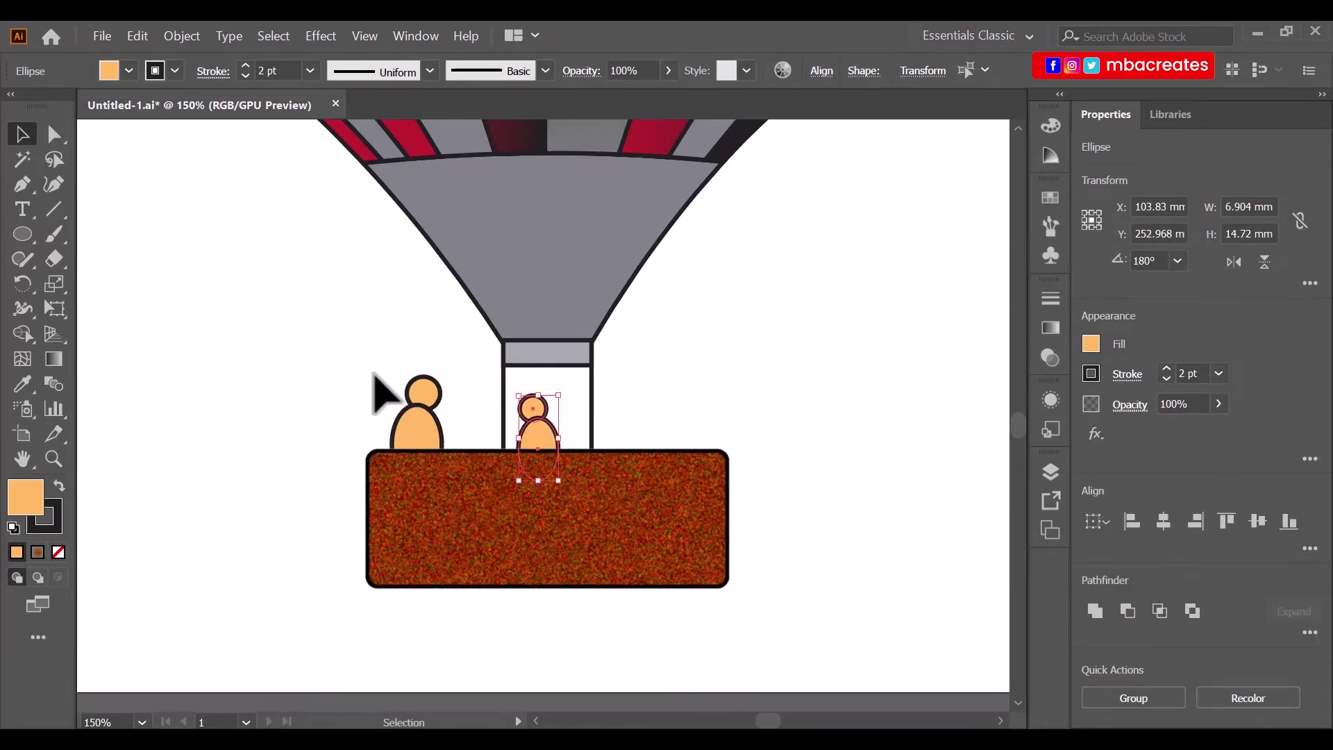
# Shift the original passenger slightly right and down, place a duplicate near the basket's right end, and deselect it.
pyautogui.click(425, 430)
pyautogui.moveTo(429, 431); pyautogui.dragTo(464, 440)
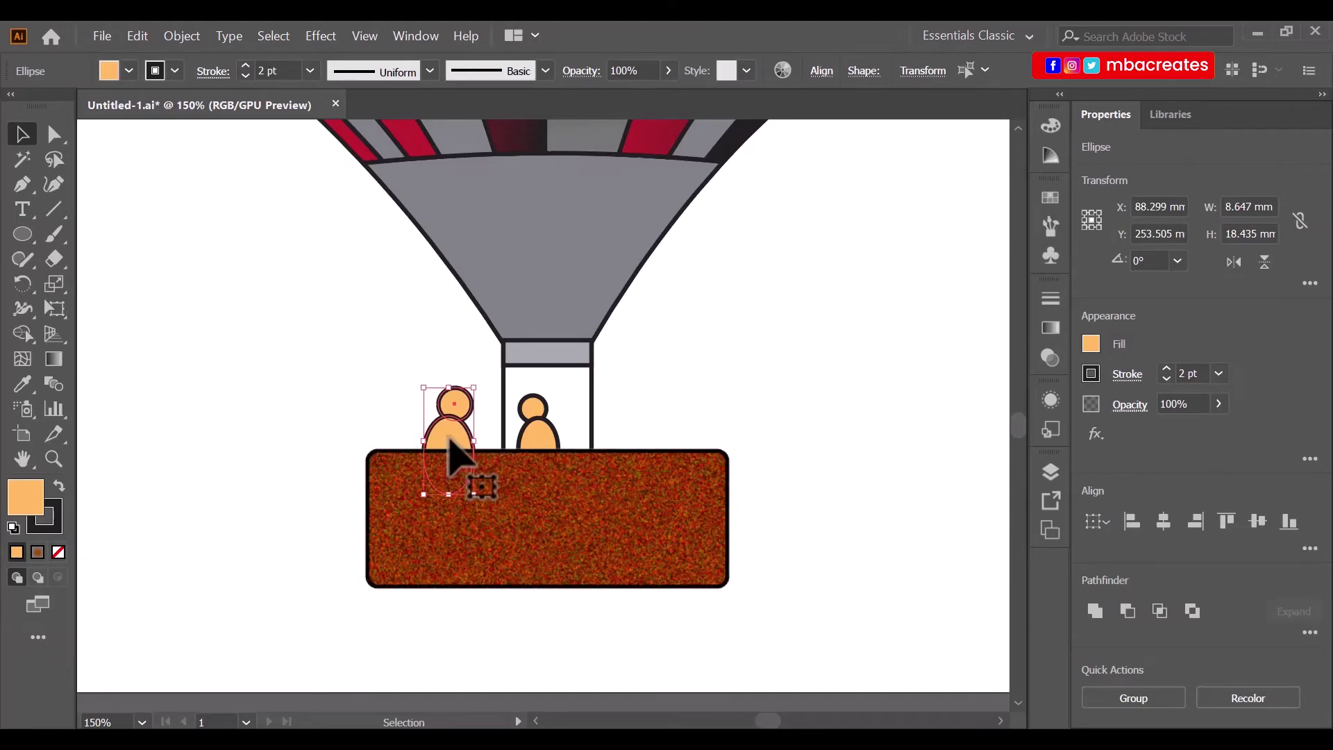
pyautogui.moveTo(450, 438); pyautogui.dragTo(671, 437)
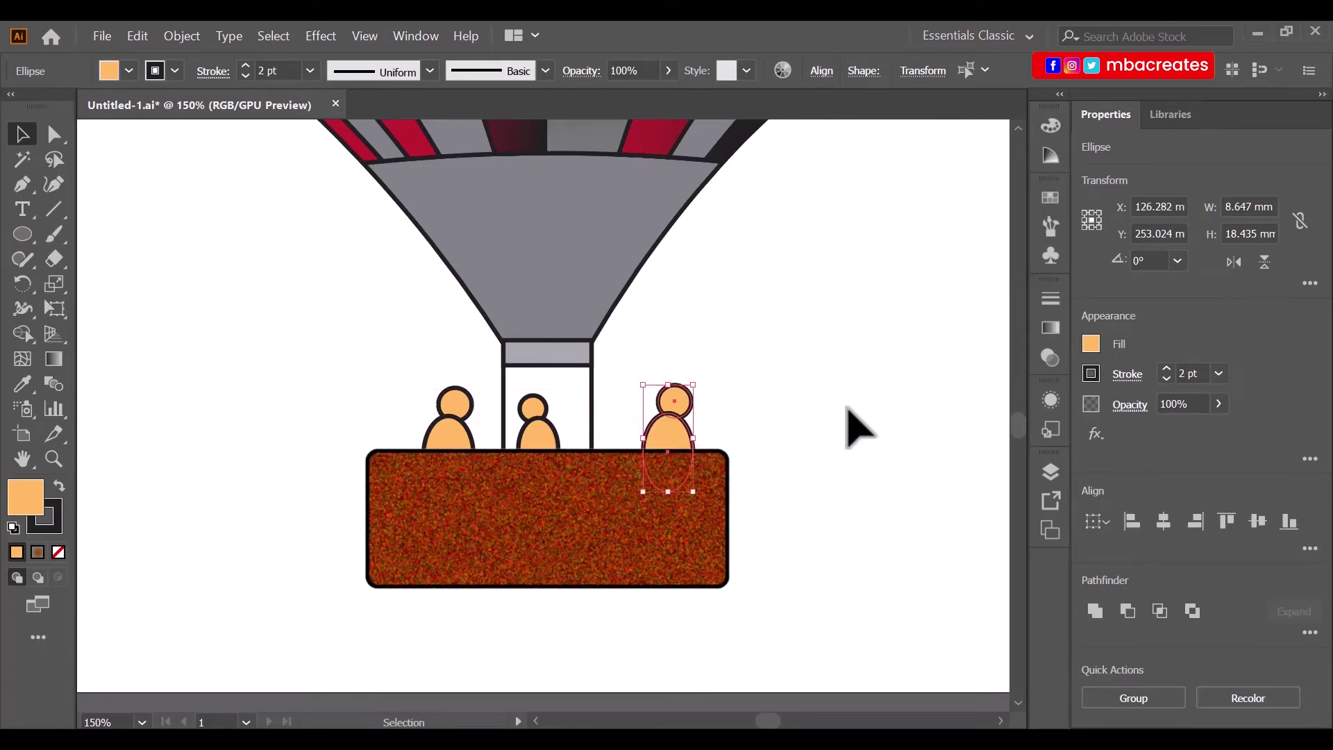
pyautogui.hotkey('ctrl', 'shift', 'a')
# Scale the basket and three passengers together to about 46.6 by 26.1 mm without the uprights, and reposition them beneath the connecting piece.
pyautogui.scroll(1, 541, 548)
pyautogui.press('\\')
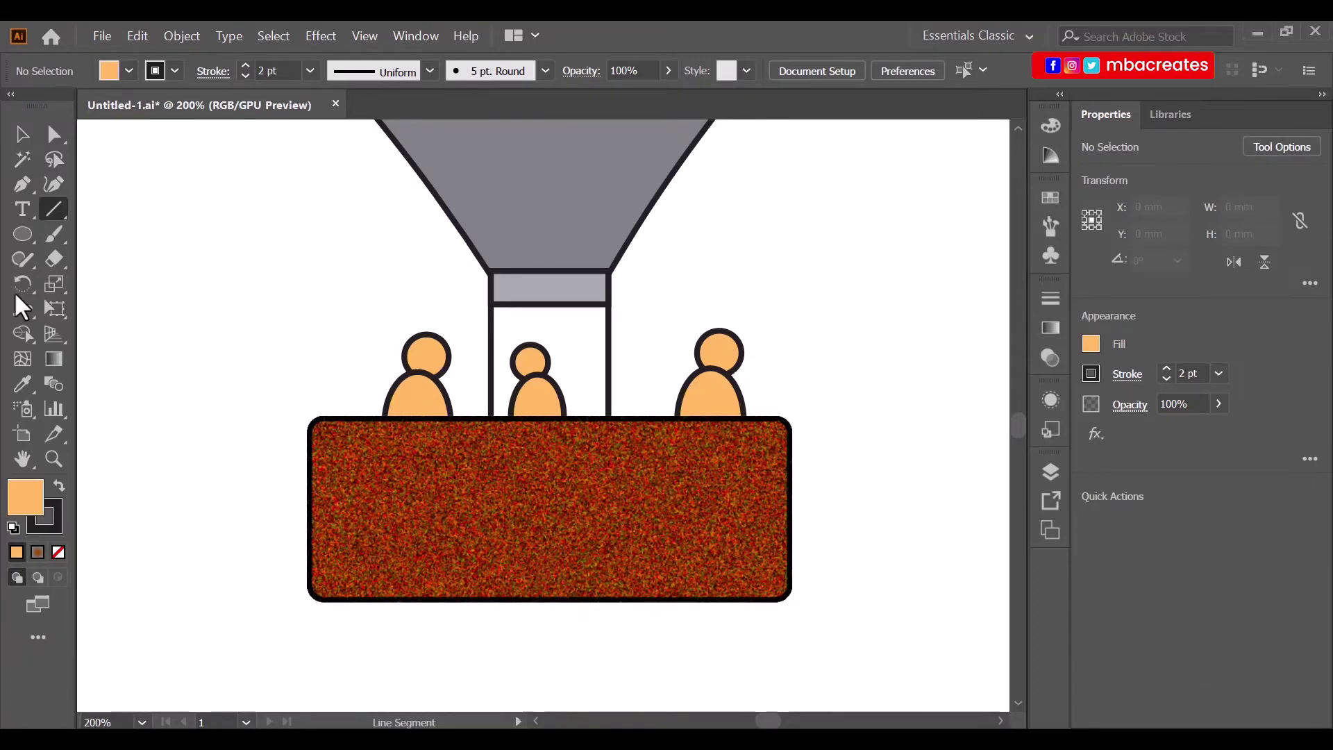
pyautogui.click(21, 135)
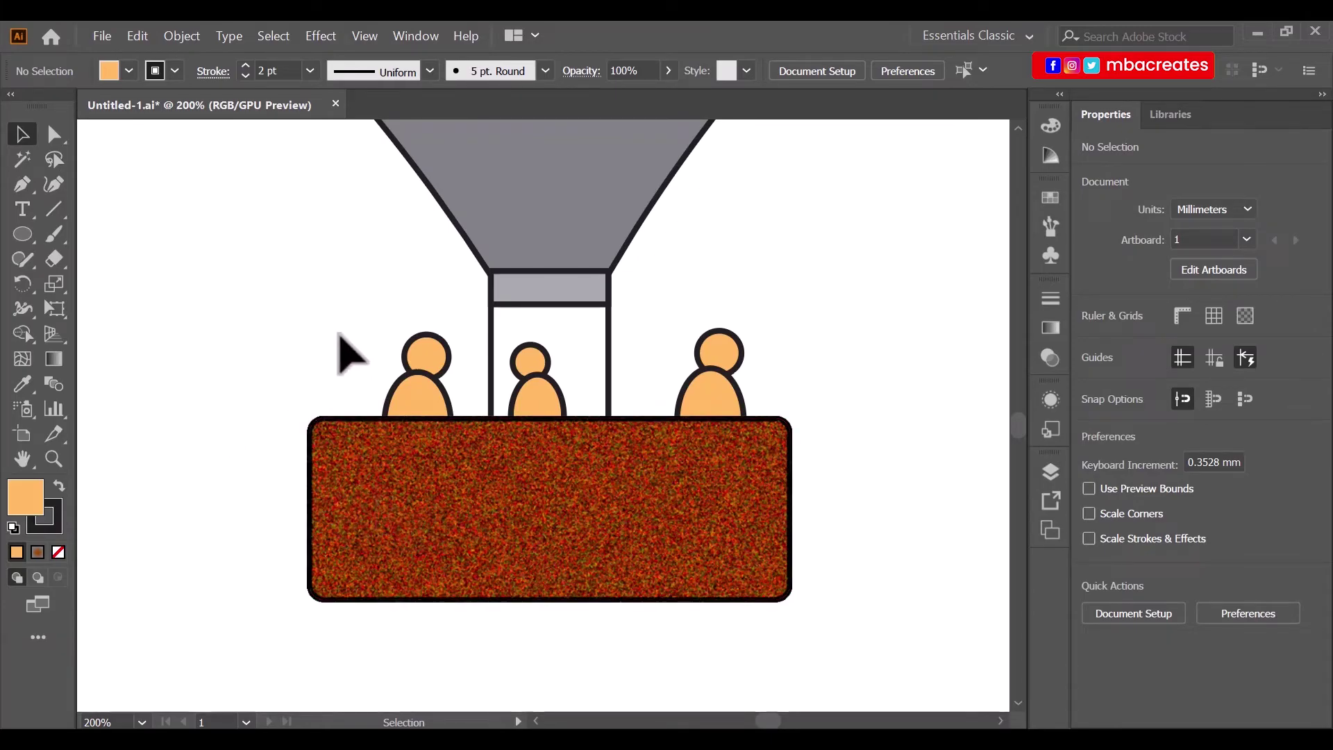
pyautogui.moveTo(239, 342); pyautogui.dragTo(886, 571)
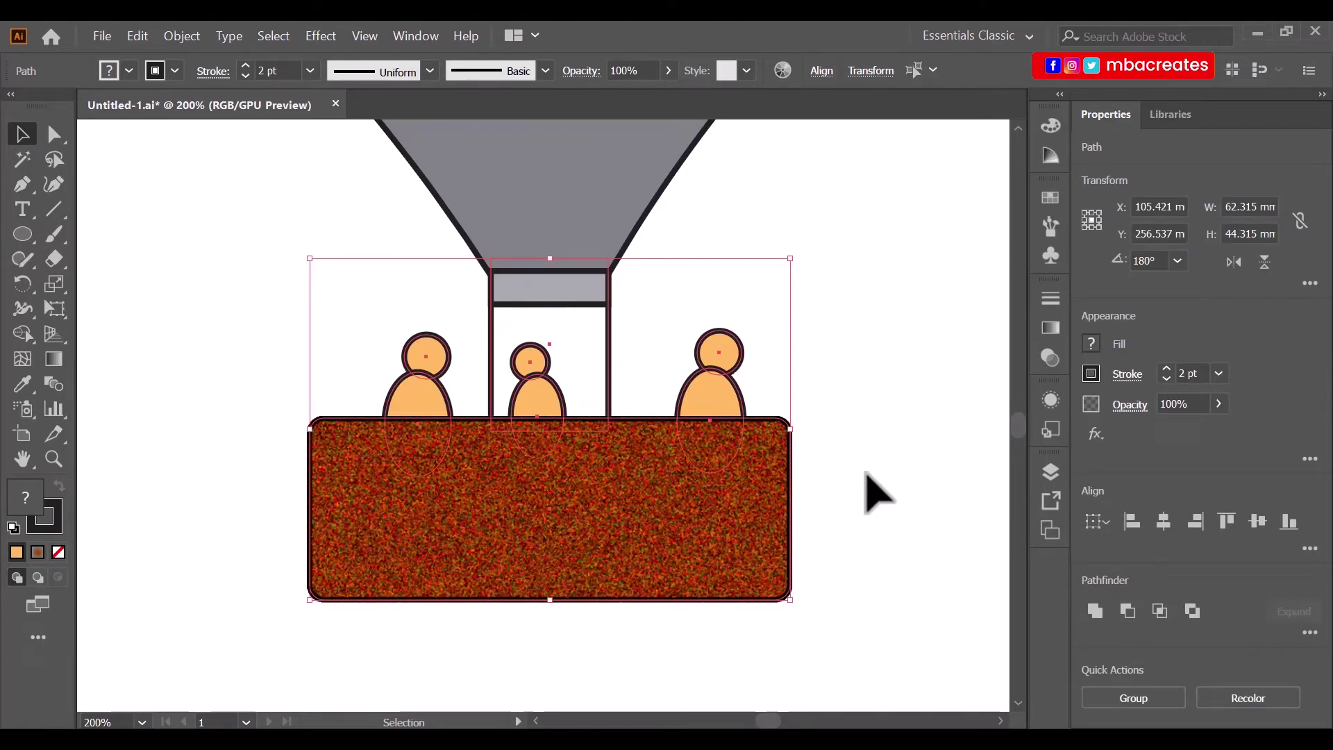
pyautogui.keyDown('shift'); pyautogui.click(608, 331); pyautogui.keyUp('shift')
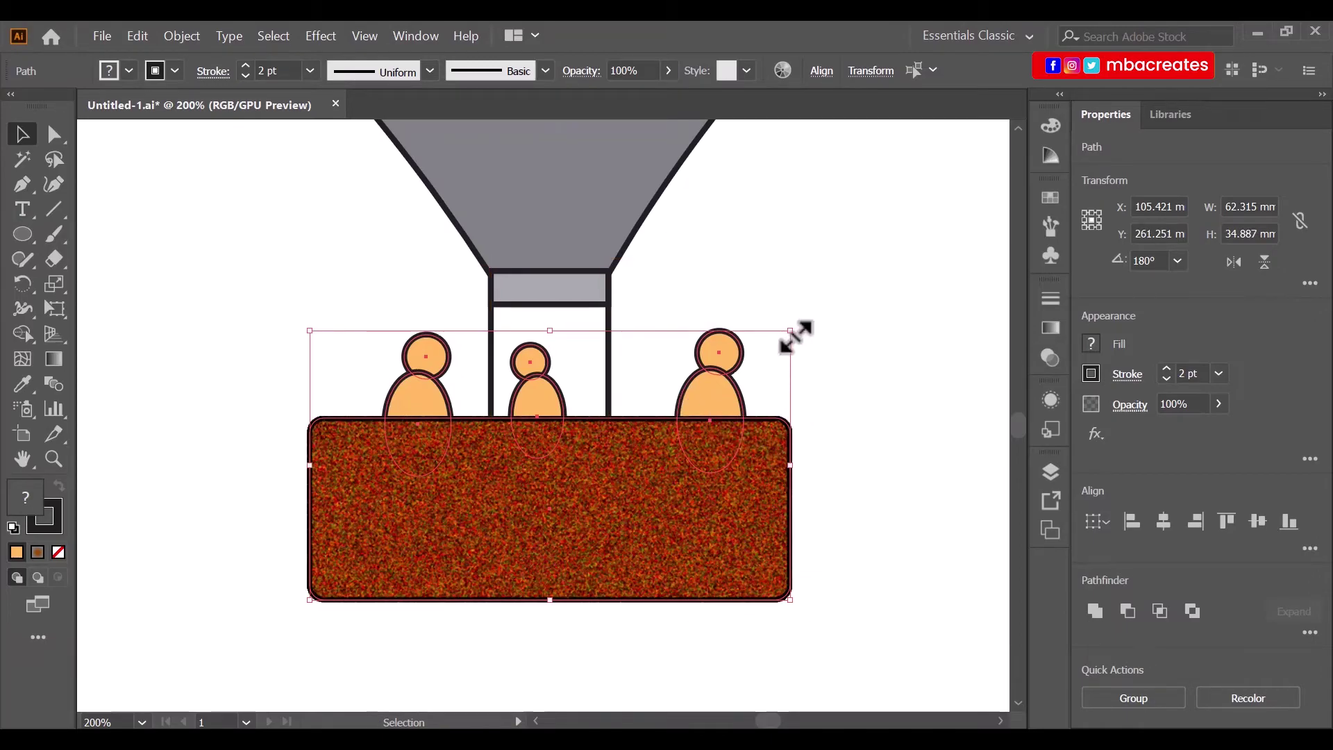
pyautogui.moveTo(790, 330); pyautogui.dragTo(668, 399)
pyautogui.moveTo(510, 556); pyautogui.dragTo(566, 508)
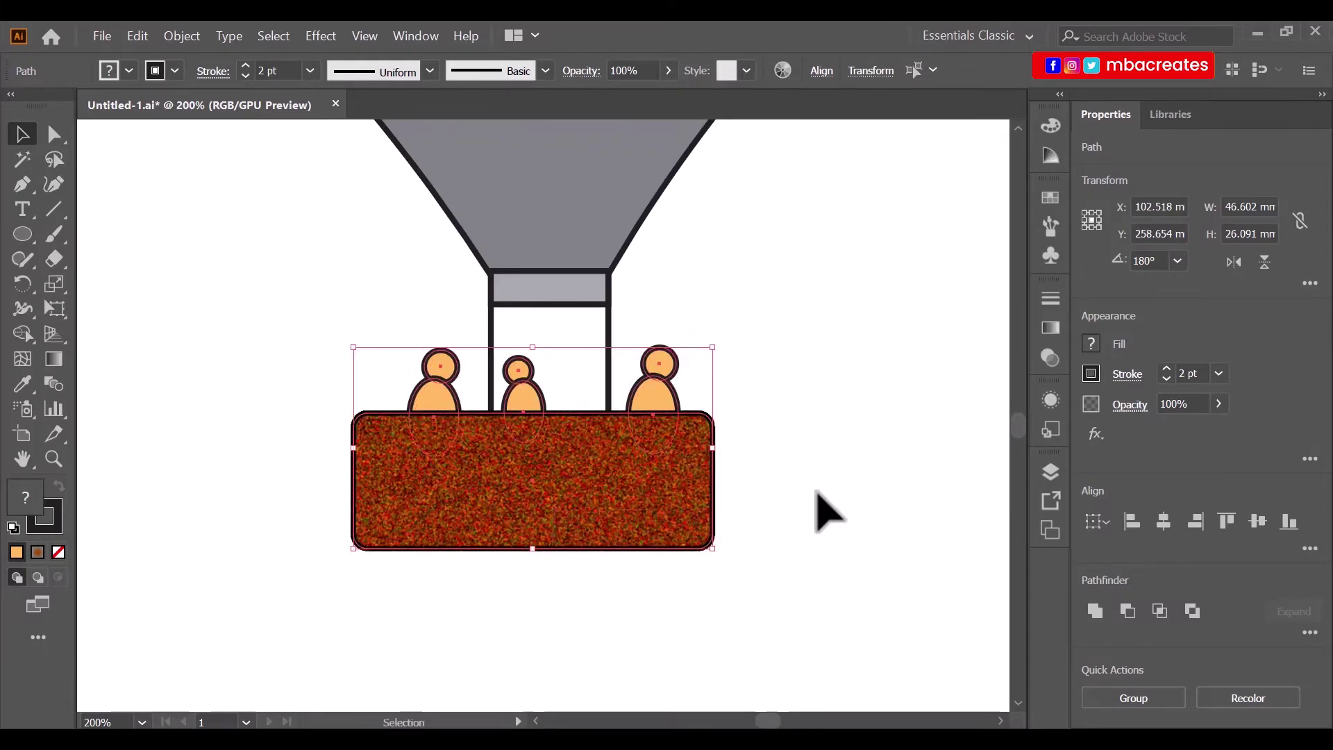
pyautogui.click(909, 479)
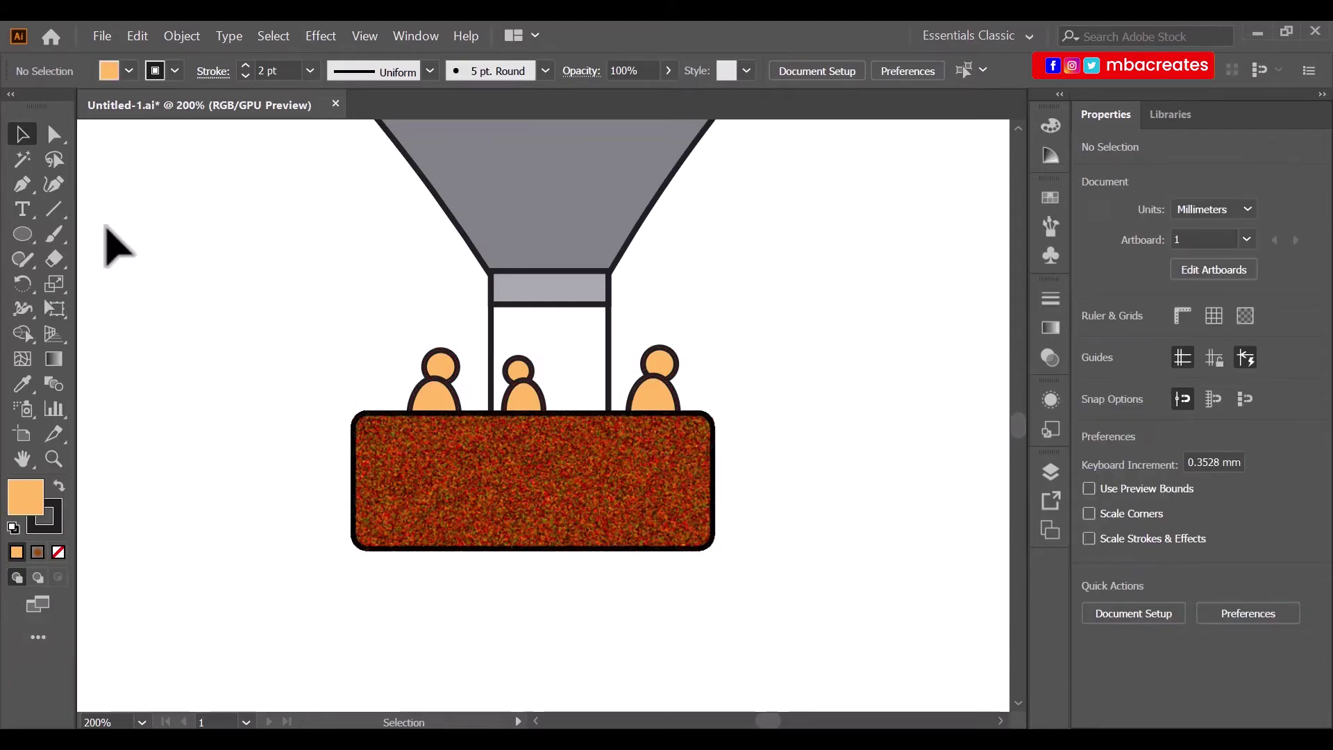
# Draw a red-filled rectangle about 4.5 by 5.0 mm over the basket's upper edge, right of the small passenger, and deselect it.
pyautogui.moveTo(18, 233); pyautogui.dragTo(82, 232)
pyautogui.click(124, 70)
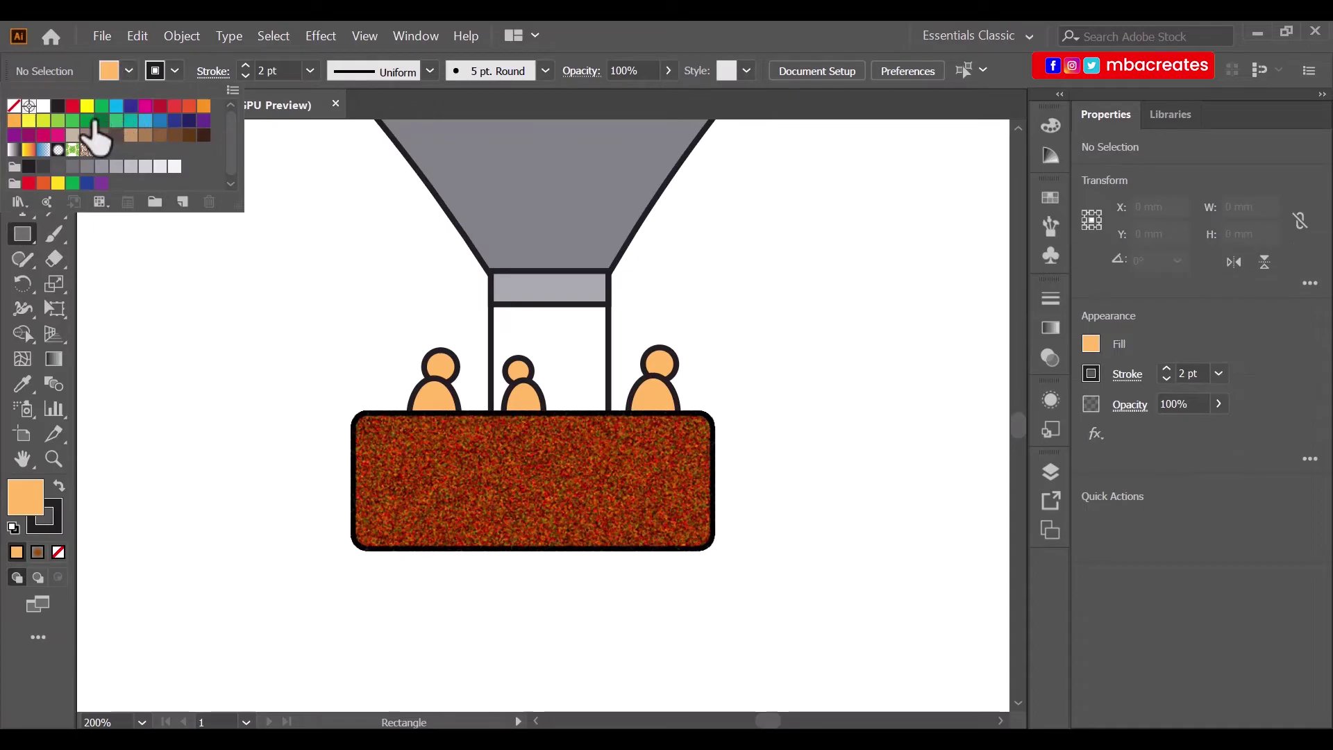
pyautogui.click(72, 106)
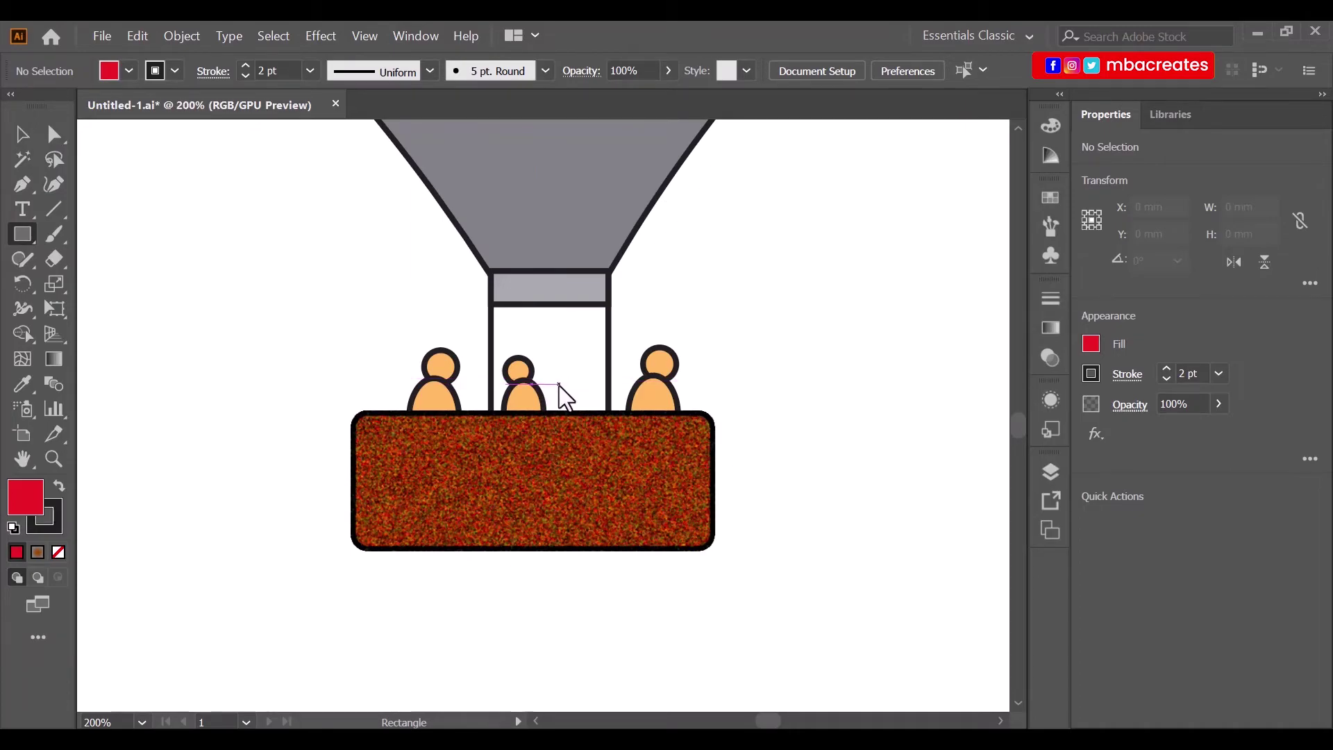
pyautogui.moveTo(557, 388); pyautogui.dragTo(591, 427)
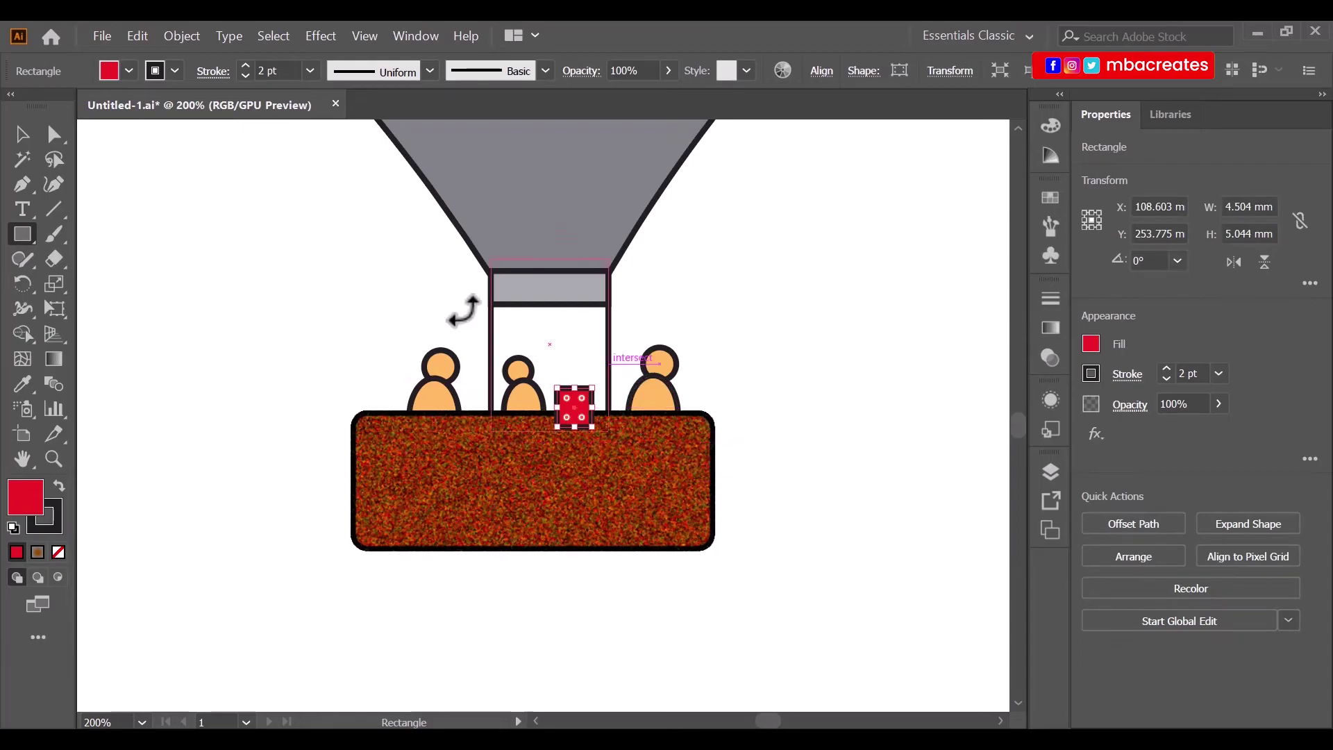
pyautogui.click(21, 135)
pyautogui.click(777, 388)
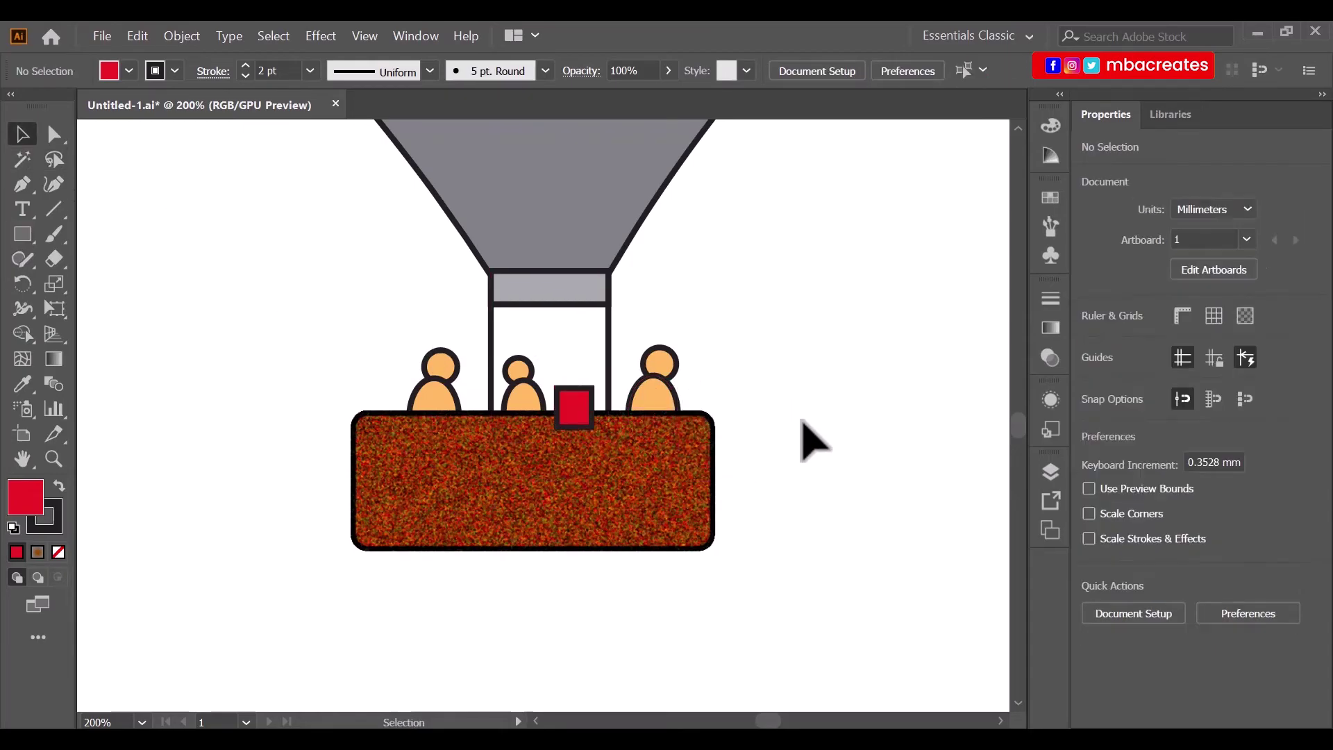
# Send the small red rectangle to the back so it sits behind the basket, and deselect it.
pyautogui.click(579, 407)
pyautogui.rightClick(577, 403)
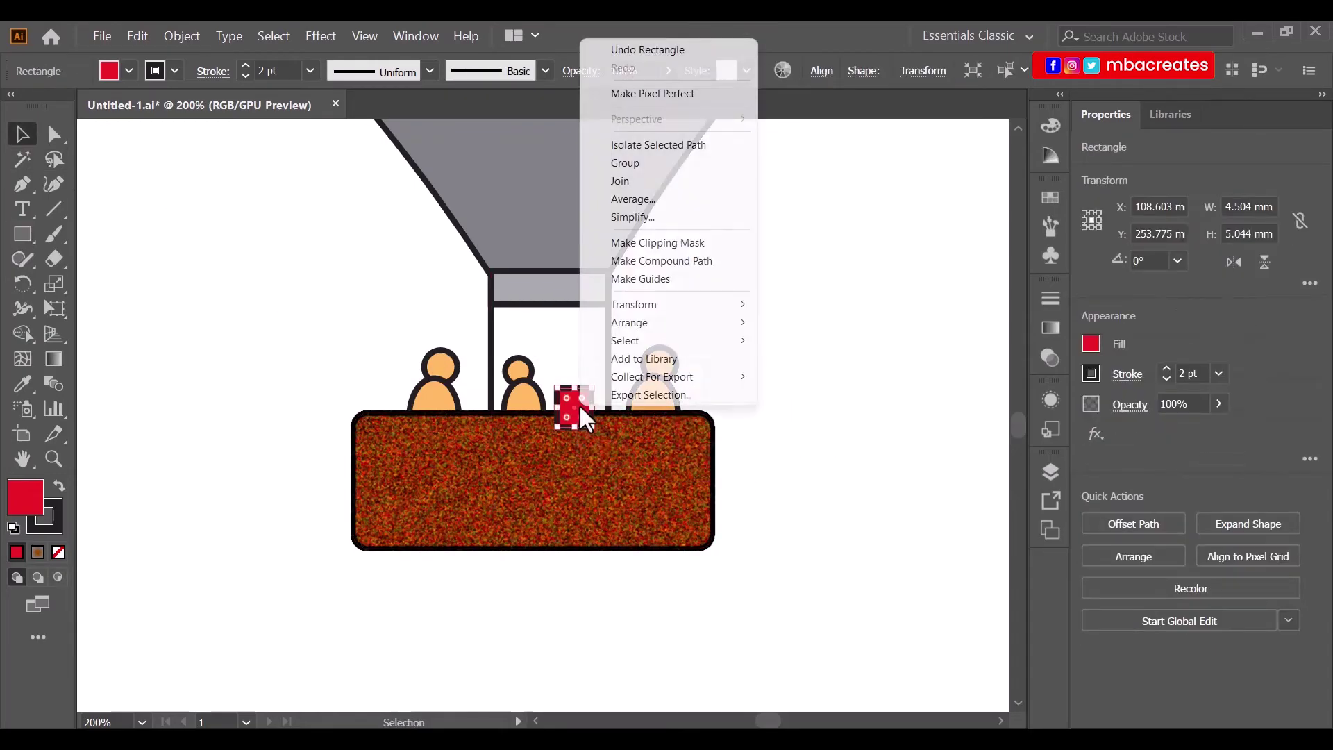
pyautogui.moveTo(672, 329)
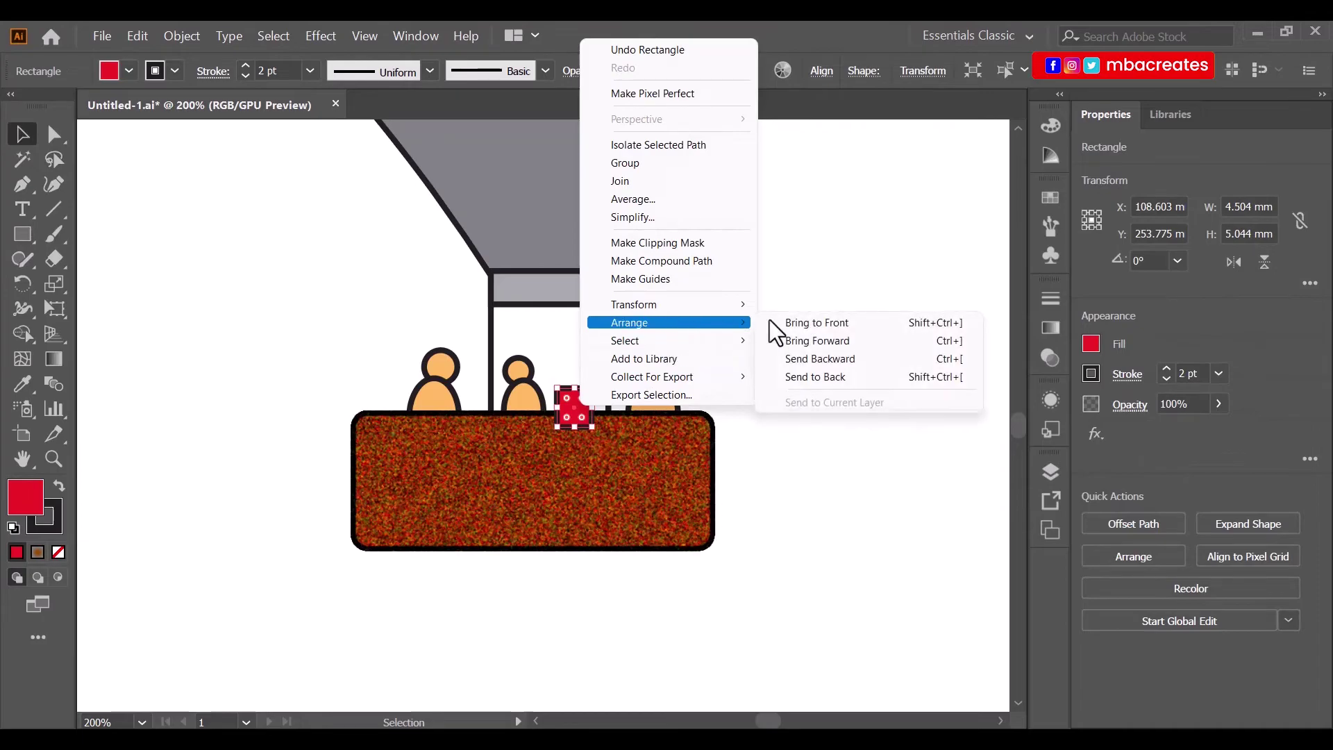
pyautogui.click(847, 386)
pyautogui.click(819, 472)
pyautogui.scroll(5, 813, 468)
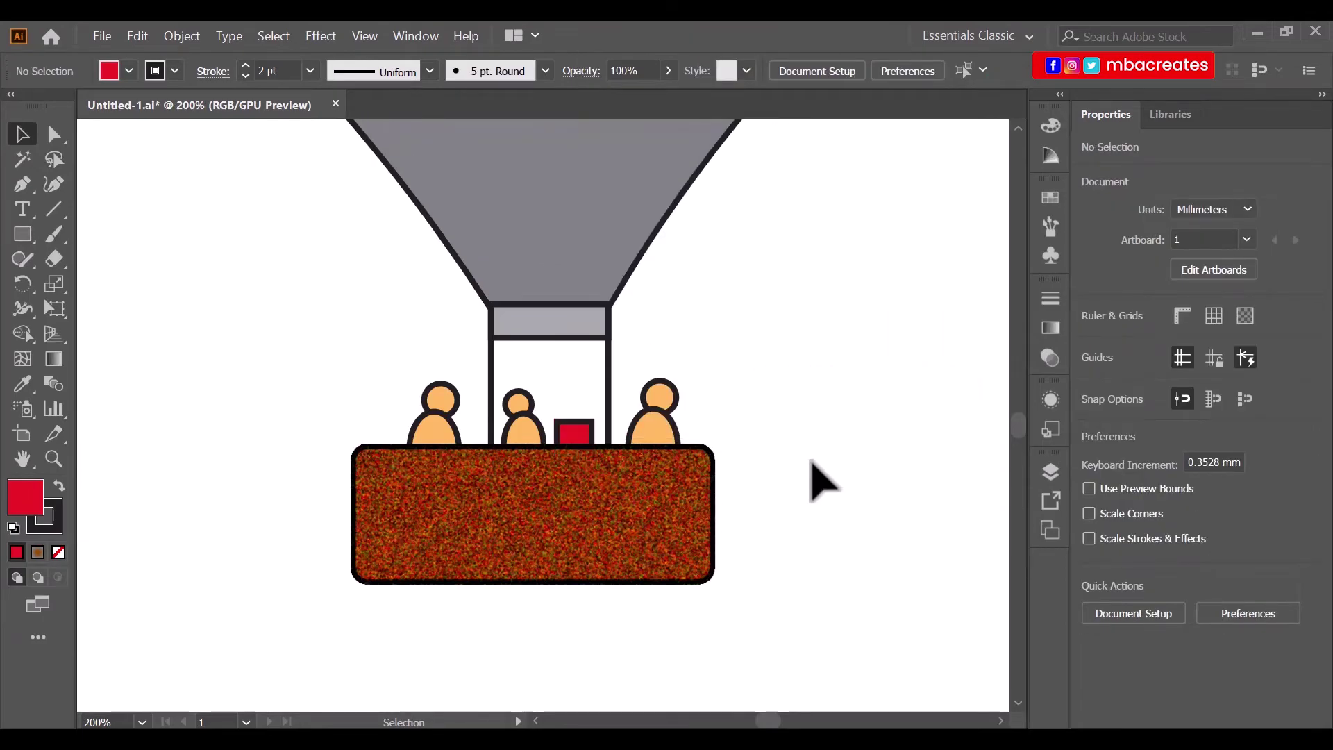
pyautogui.scroll(10, 820, 479)
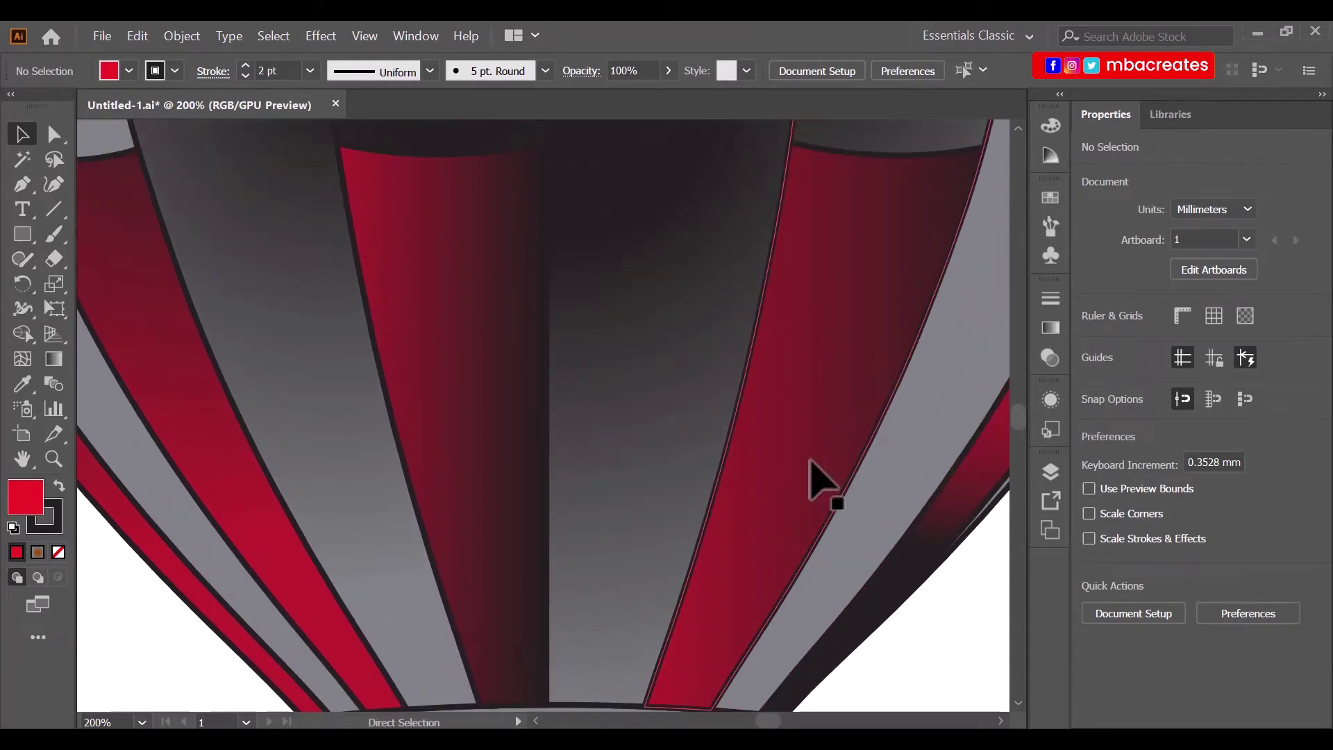
pyautogui.scroll(-7, 811, 461)
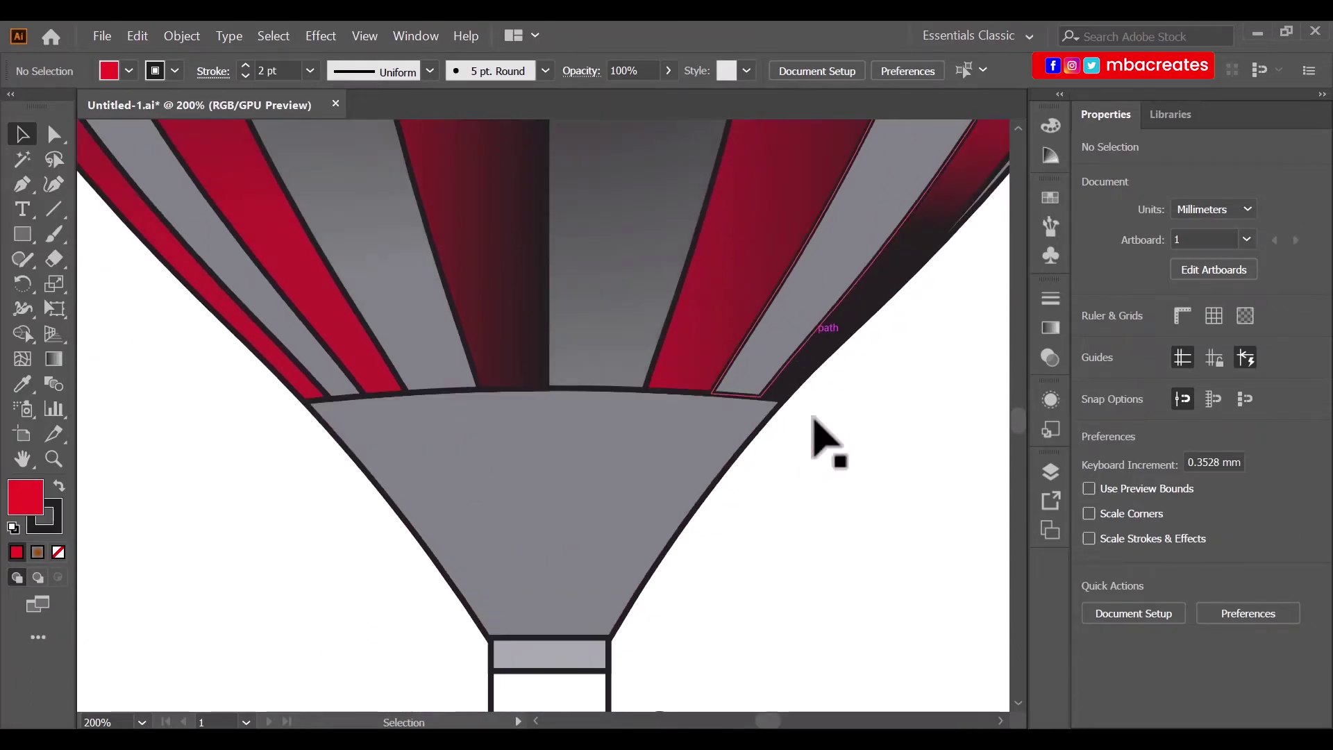
pyautogui.hotkey('ctrl', '0')
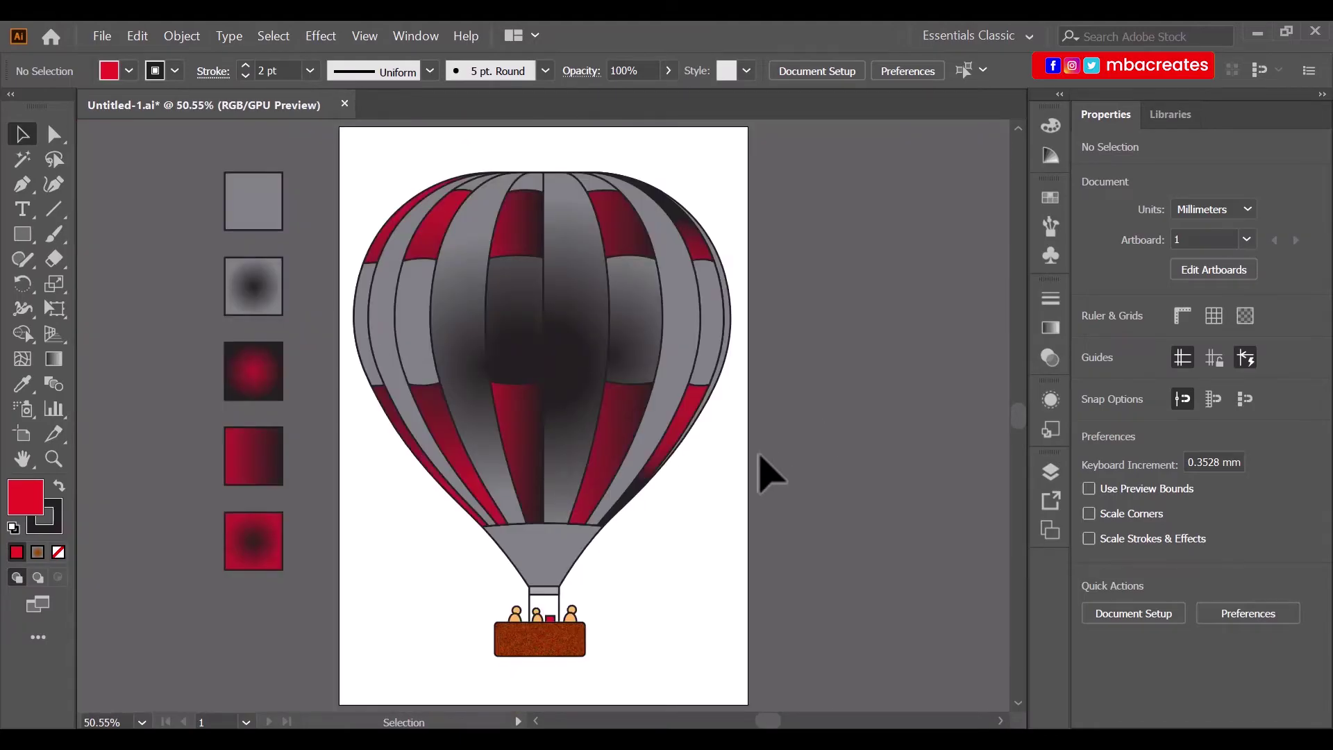
pyautogui.hotkey('alt', 'Tab')
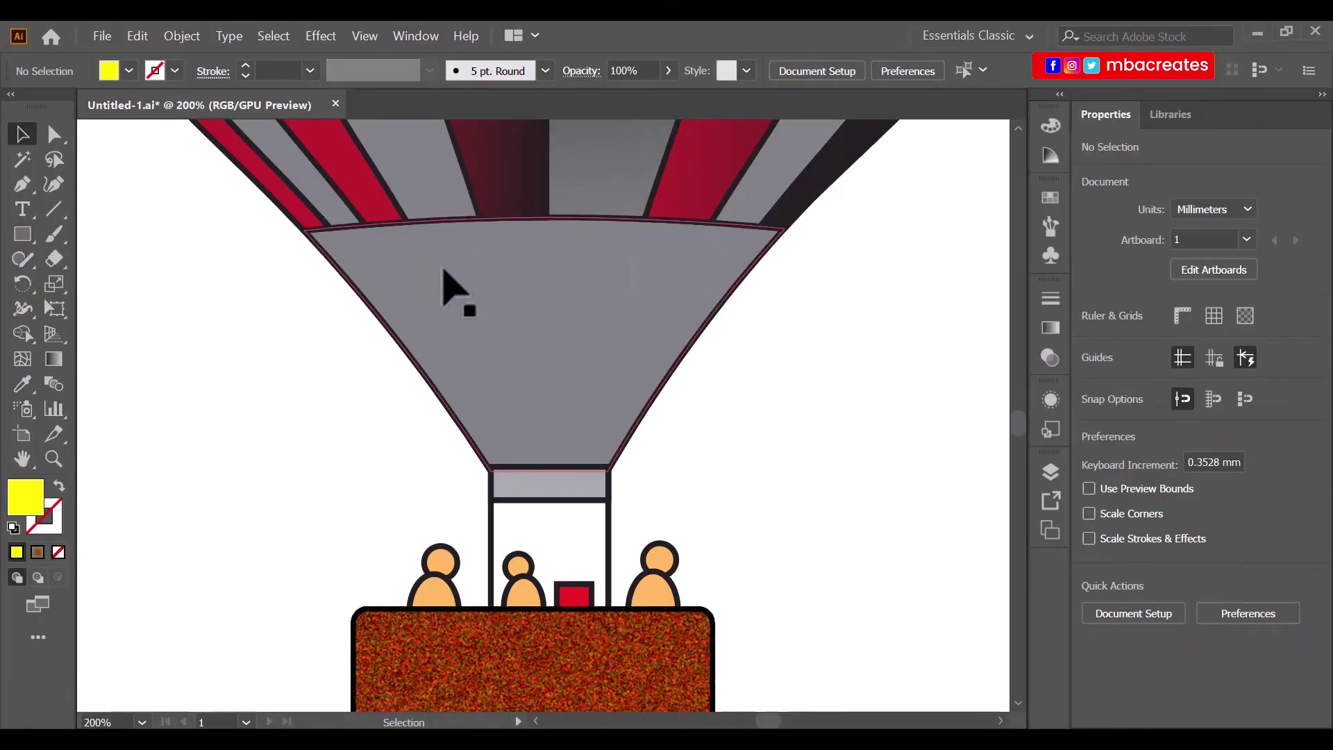
# Set the fill to white and draw a horizontal line about 62.6 mm long between the upper corners of the balloon's grey lower section.
pyautogui.hotkey('ctrl', '=')
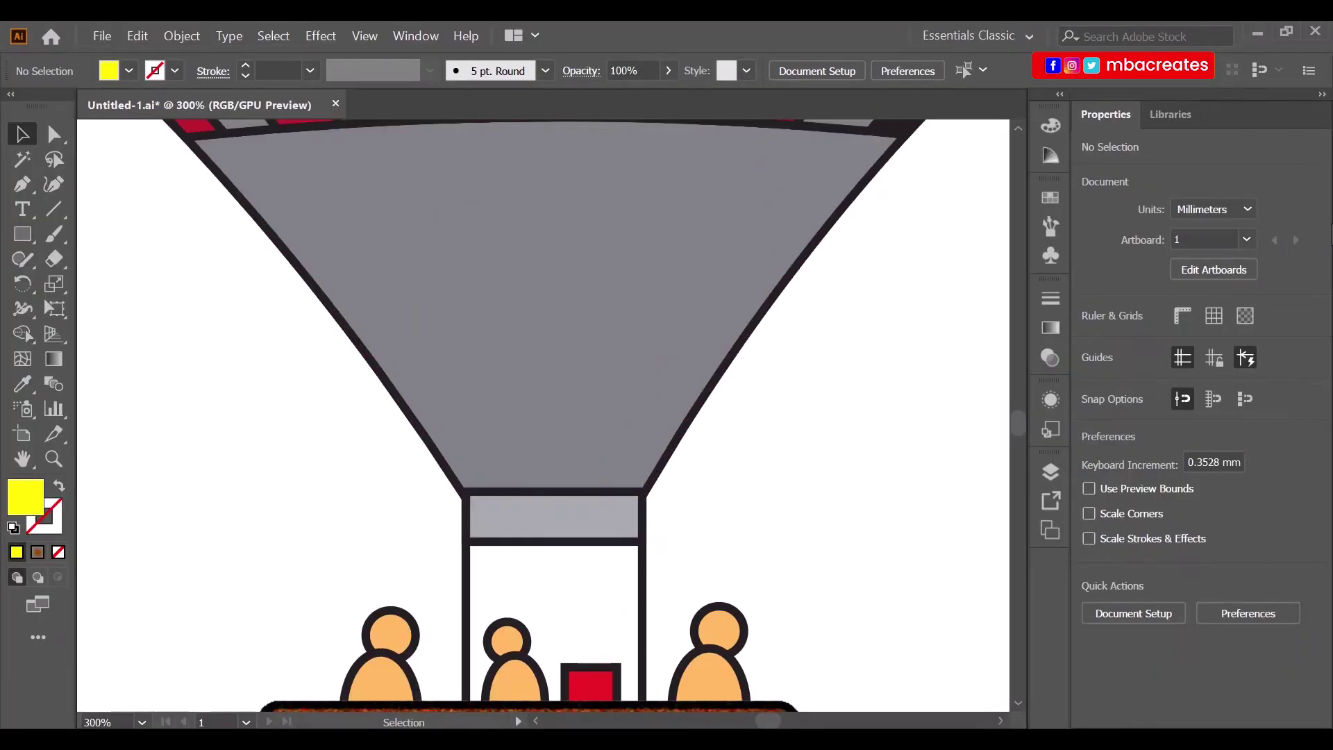
pyautogui.scroll(3, 949, 424)
pyautogui.click(57, 203)
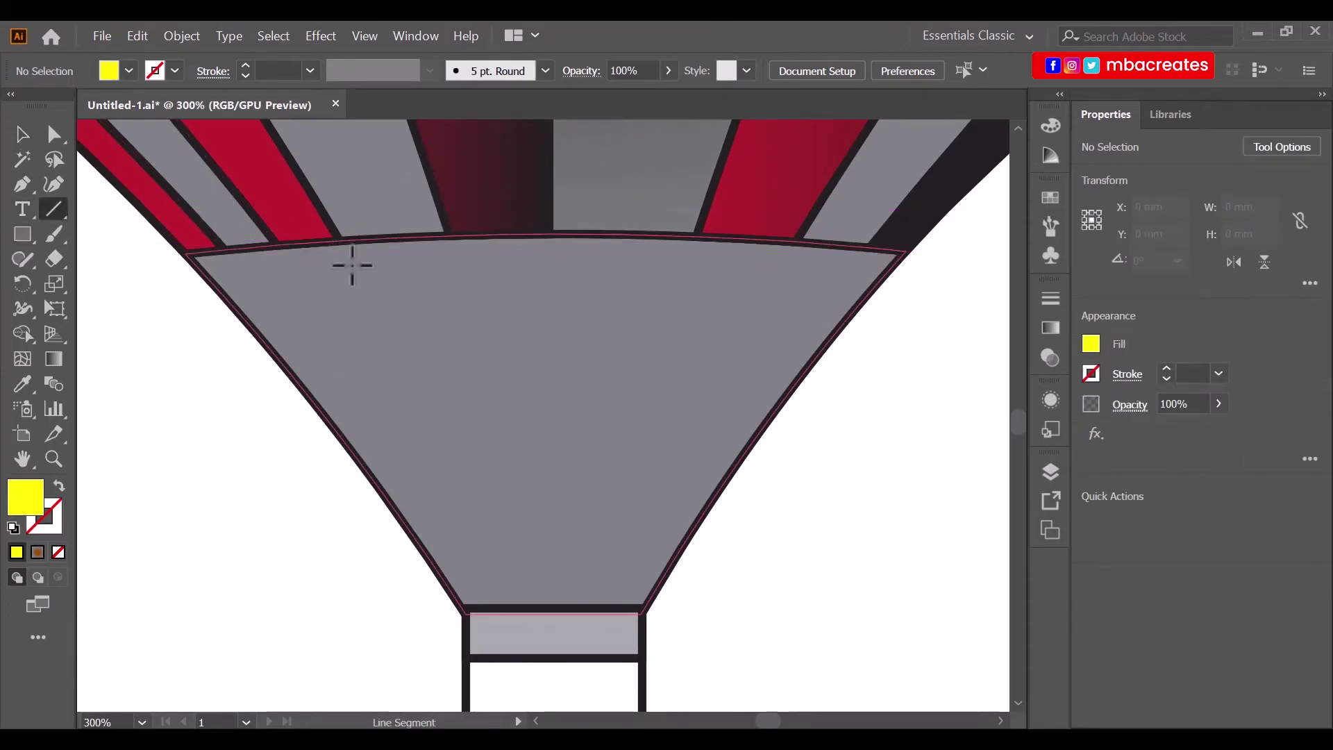
pyautogui.click(1090, 344)
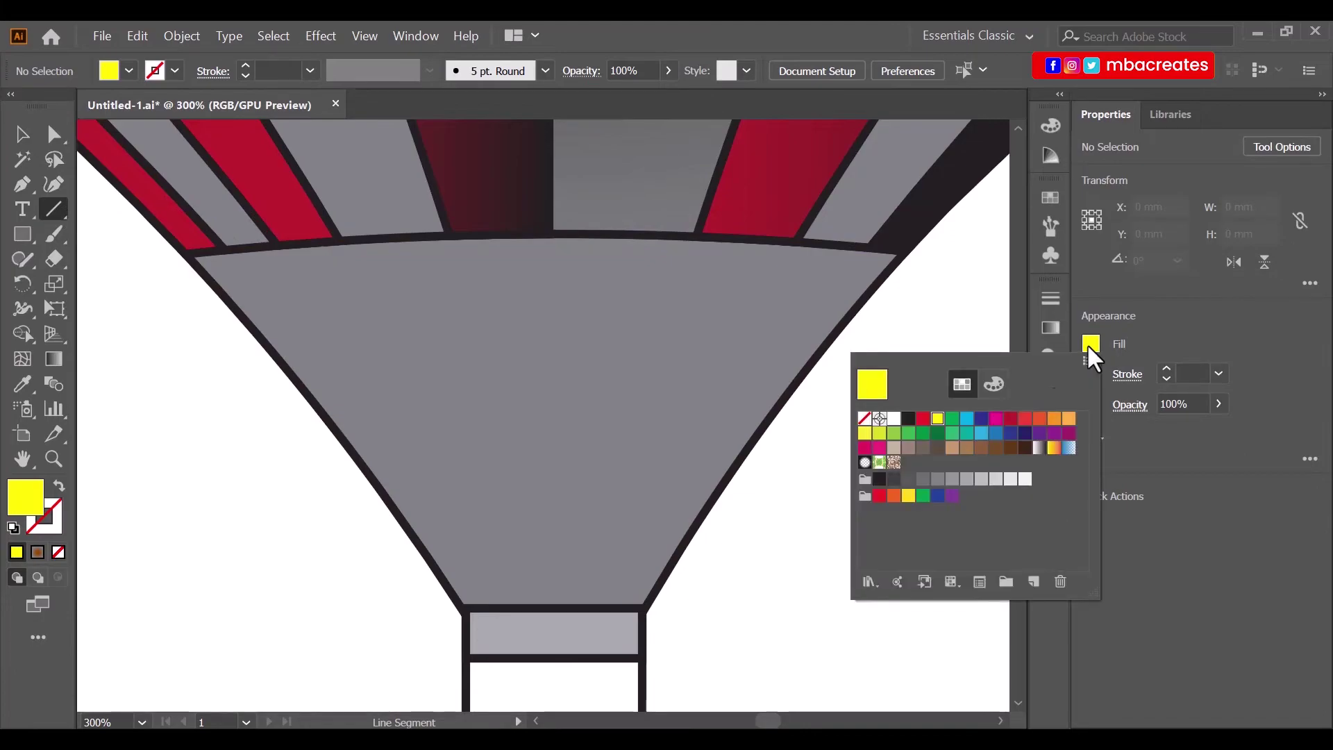
pyautogui.click(894, 419)
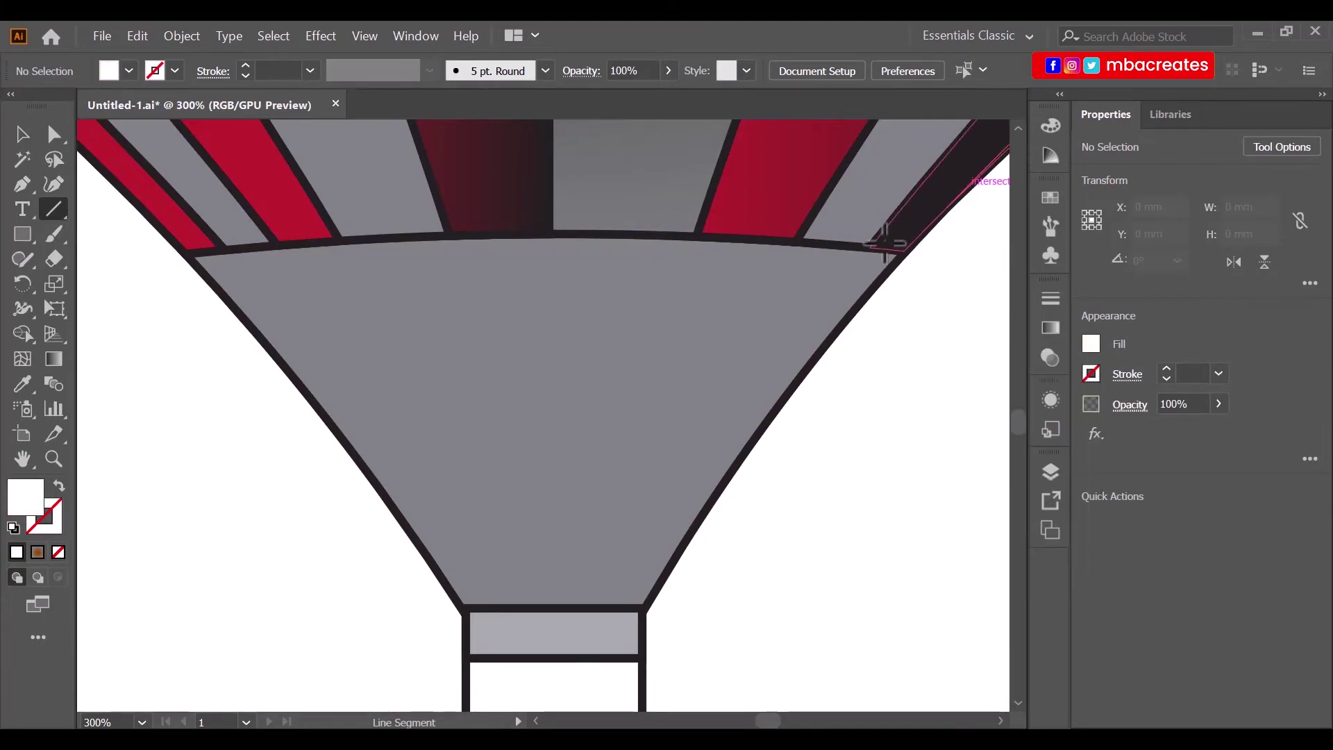
pyautogui.click(192, 255)
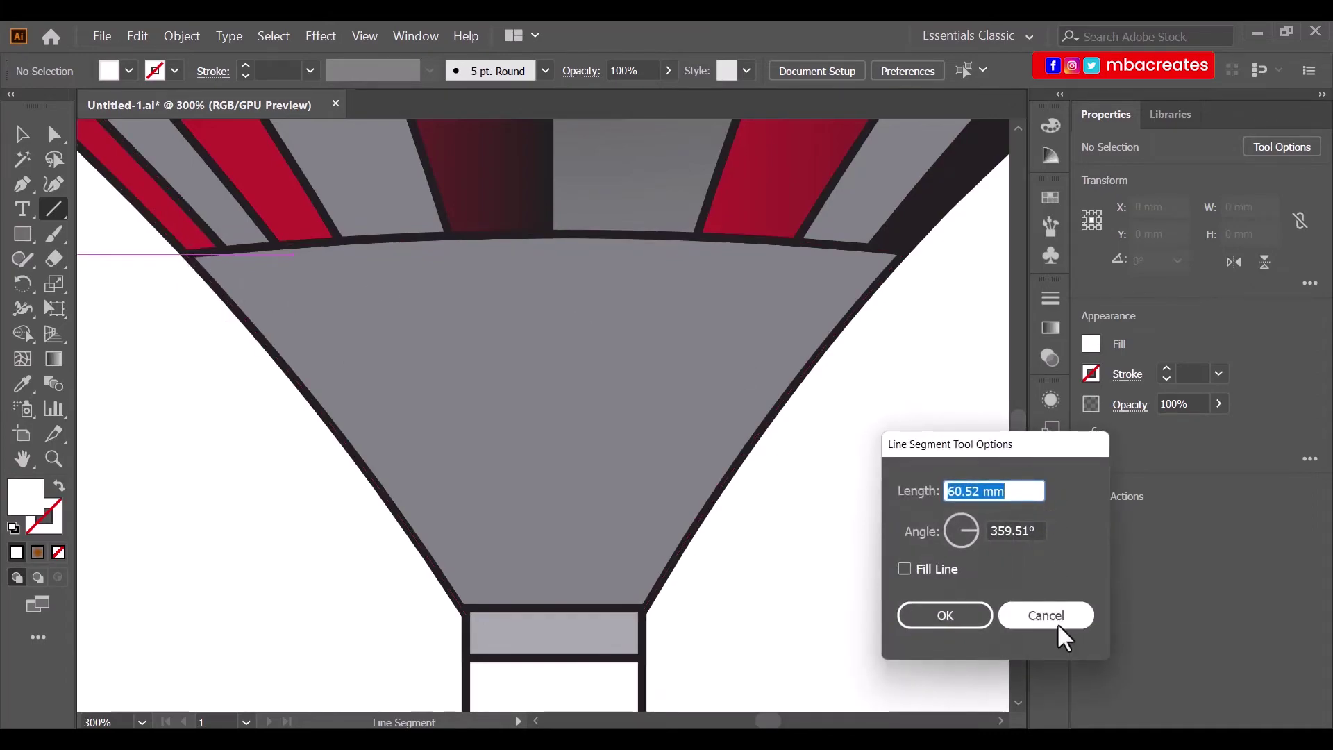
pyautogui.click(1031, 619)
pyautogui.moveTo(191, 254); pyautogui.dragTo(910, 254)
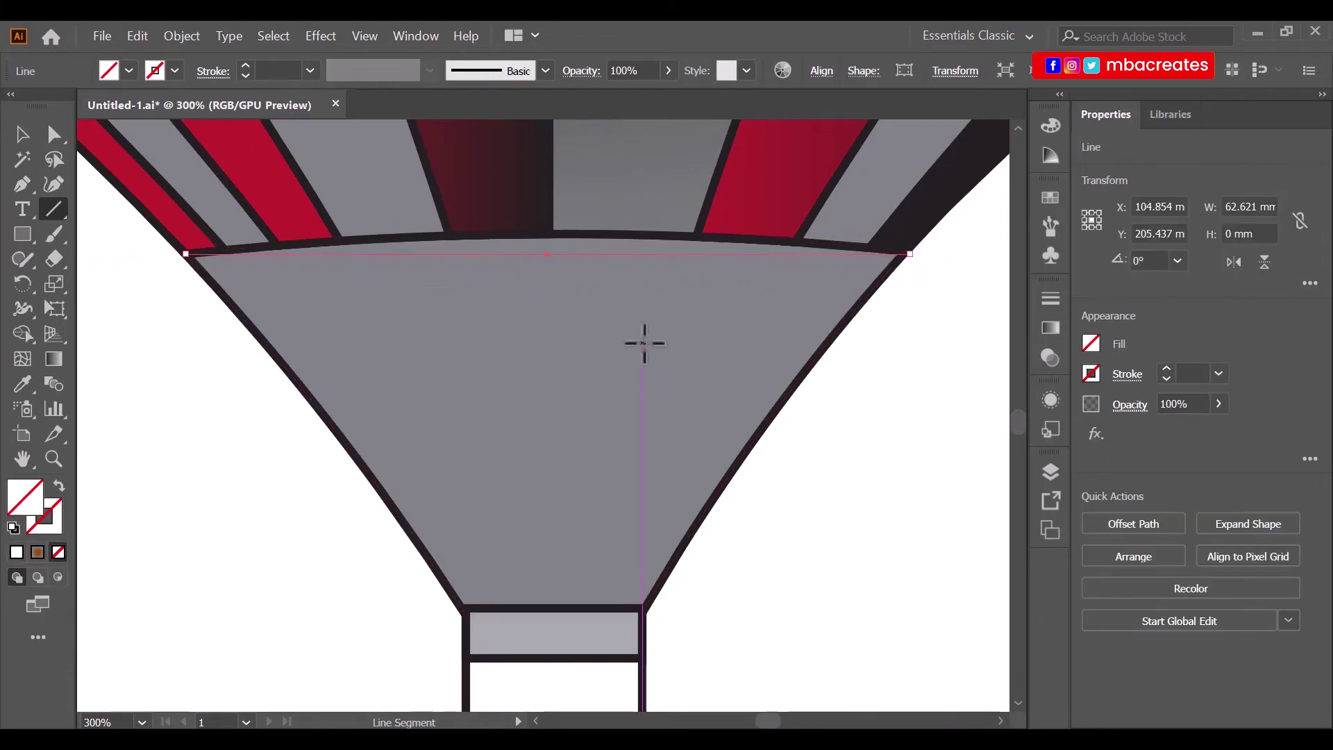
# Give the line a white 1 pt stroke and bend its middle downward about 4.3 mm with the Curvature tool.
pyautogui.click(175, 70)
pyautogui.click(43, 106)
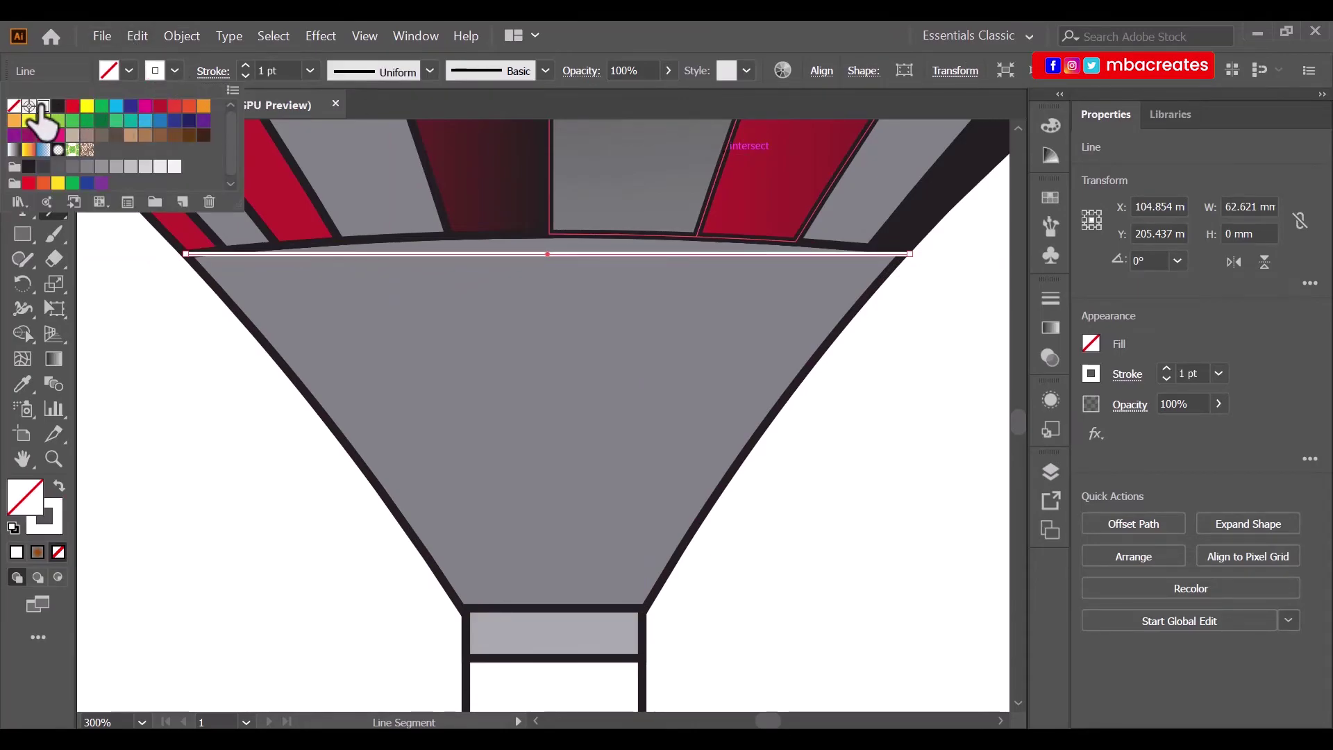
pyautogui.click(698, 33)
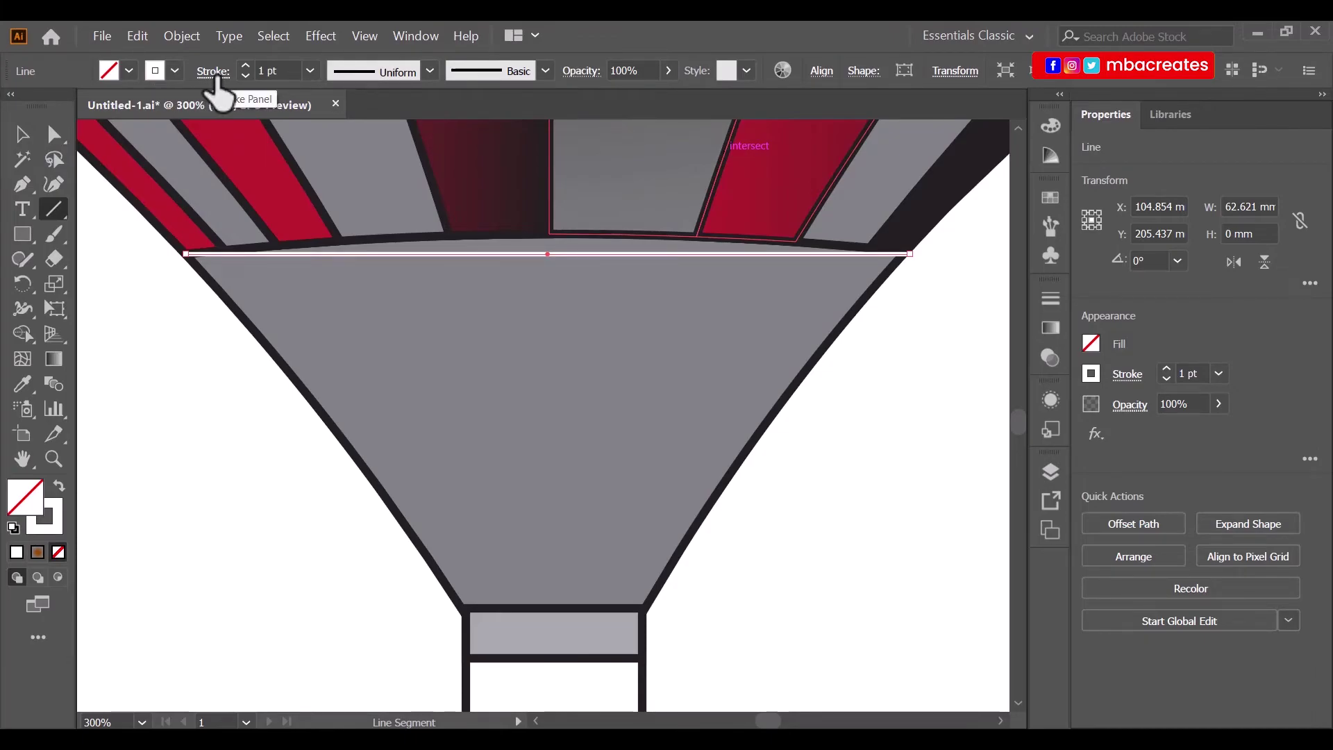
pyautogui.click(53, 185)
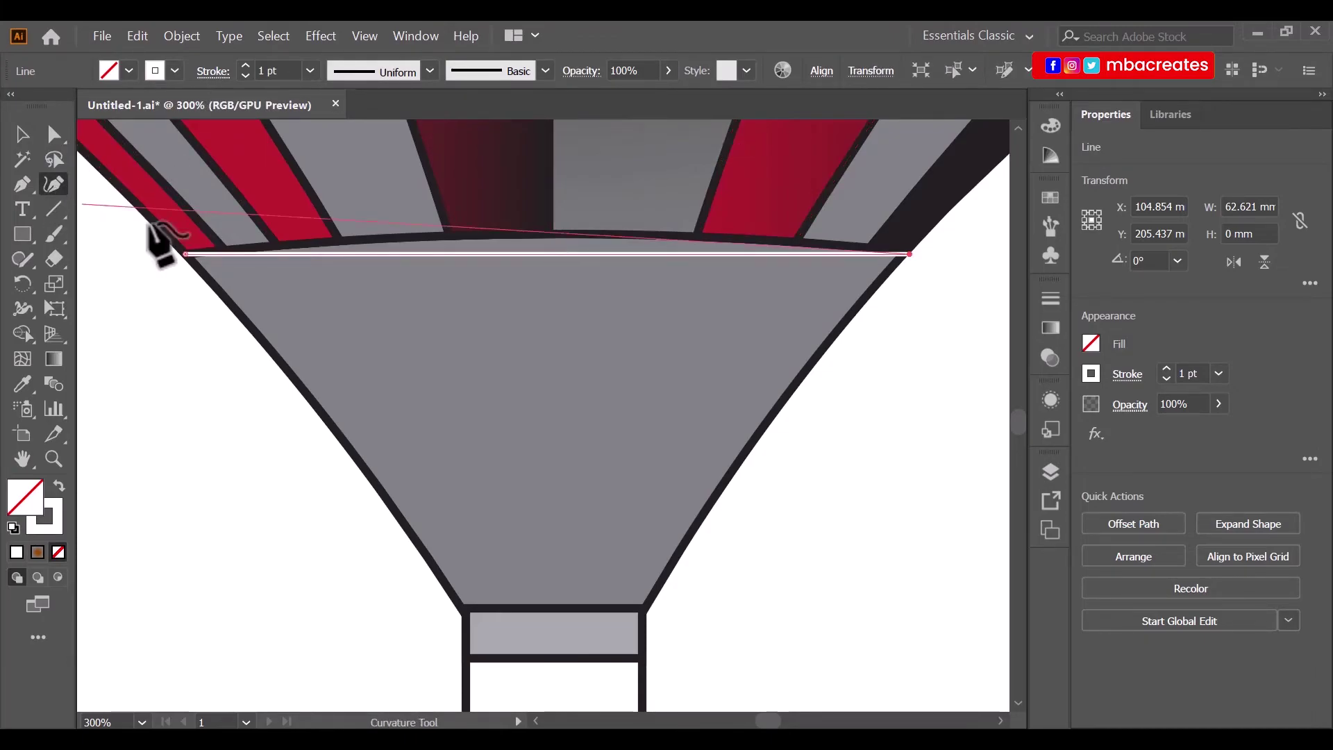
pyautogui.click(553, 254)
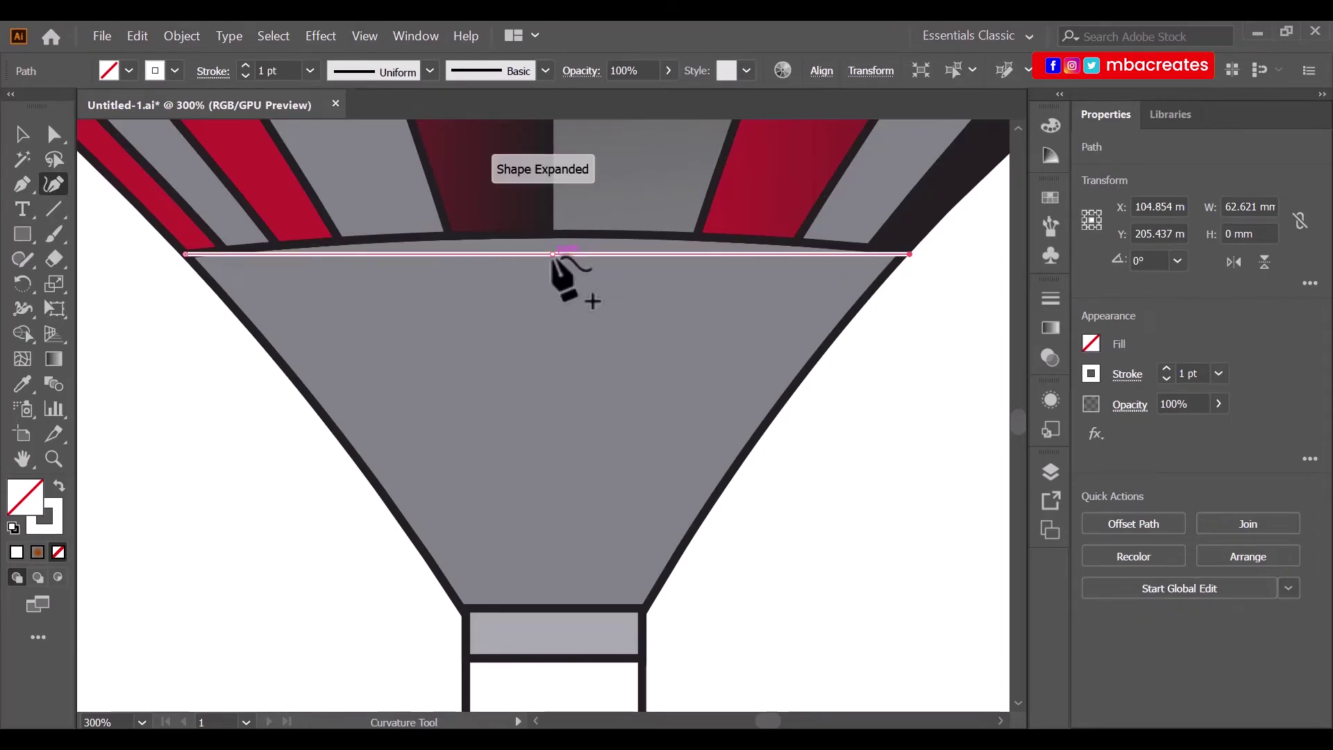
pyautogui.moveTo(553, 254); pyautogui.dragTo(547, 304)
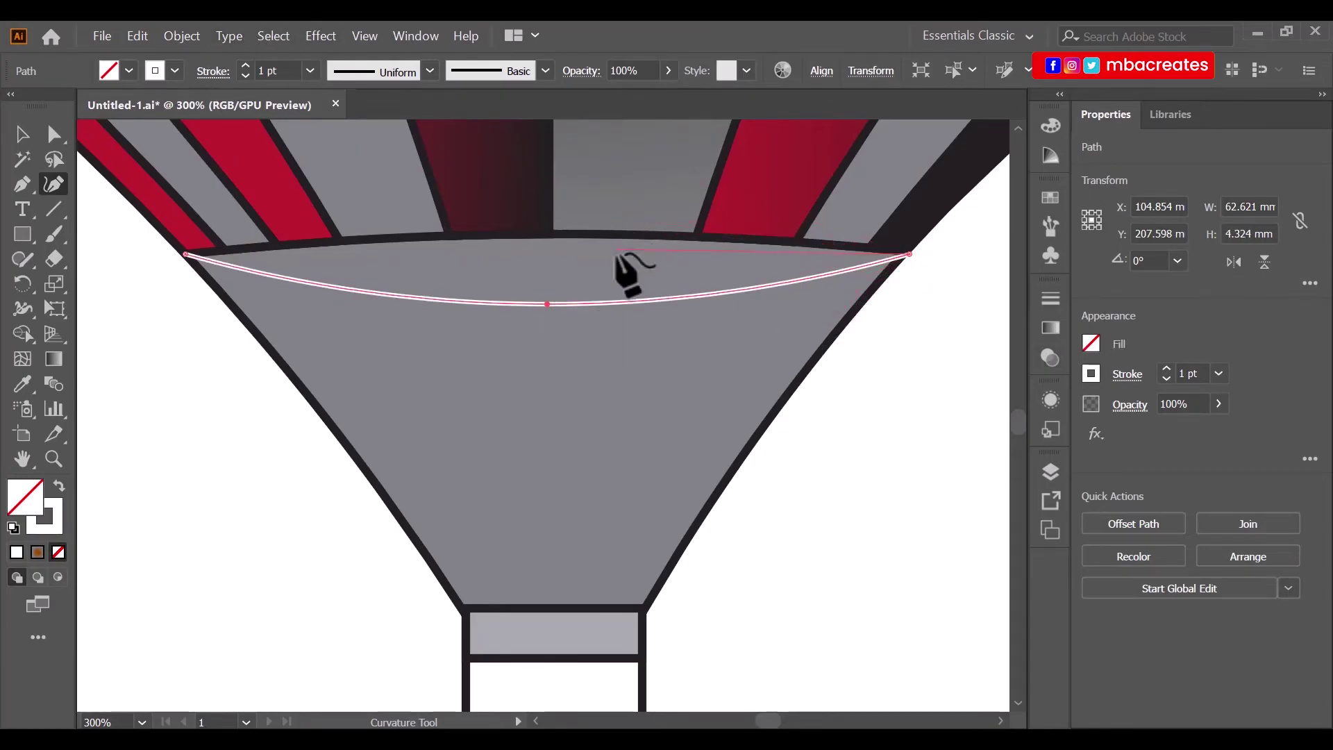
pyautogui.press('v')
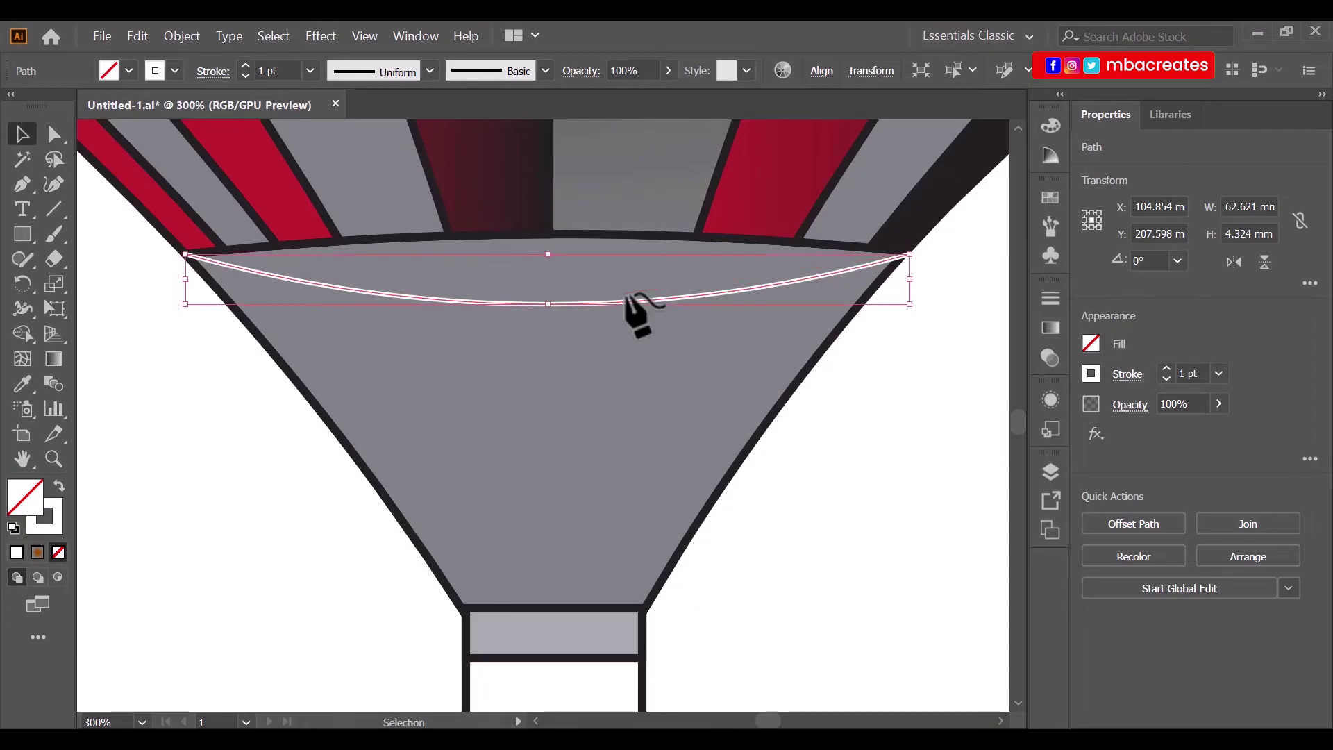
# Make the curved white line on the grey lower section dashed with 6 pt dashes, and deselect it.
pyautogui.click(214, 72)
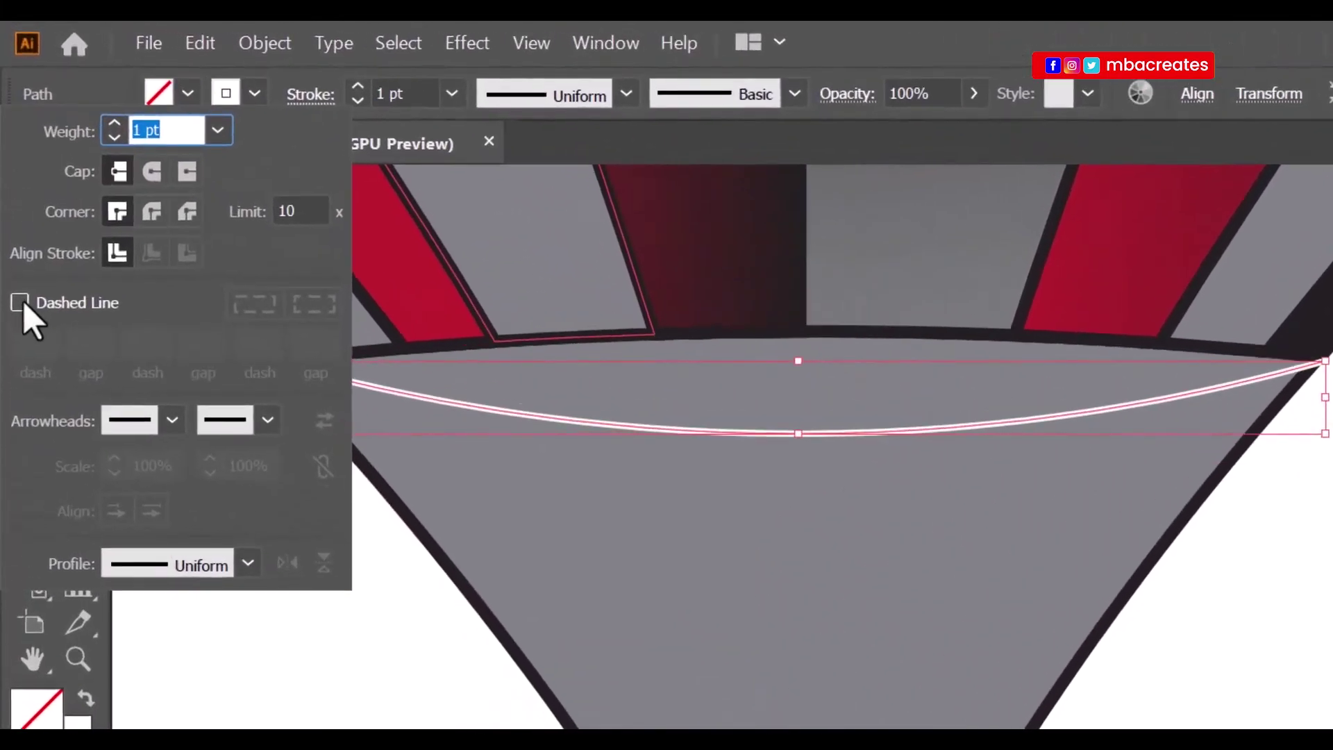
pyautogui.click(14, 215)
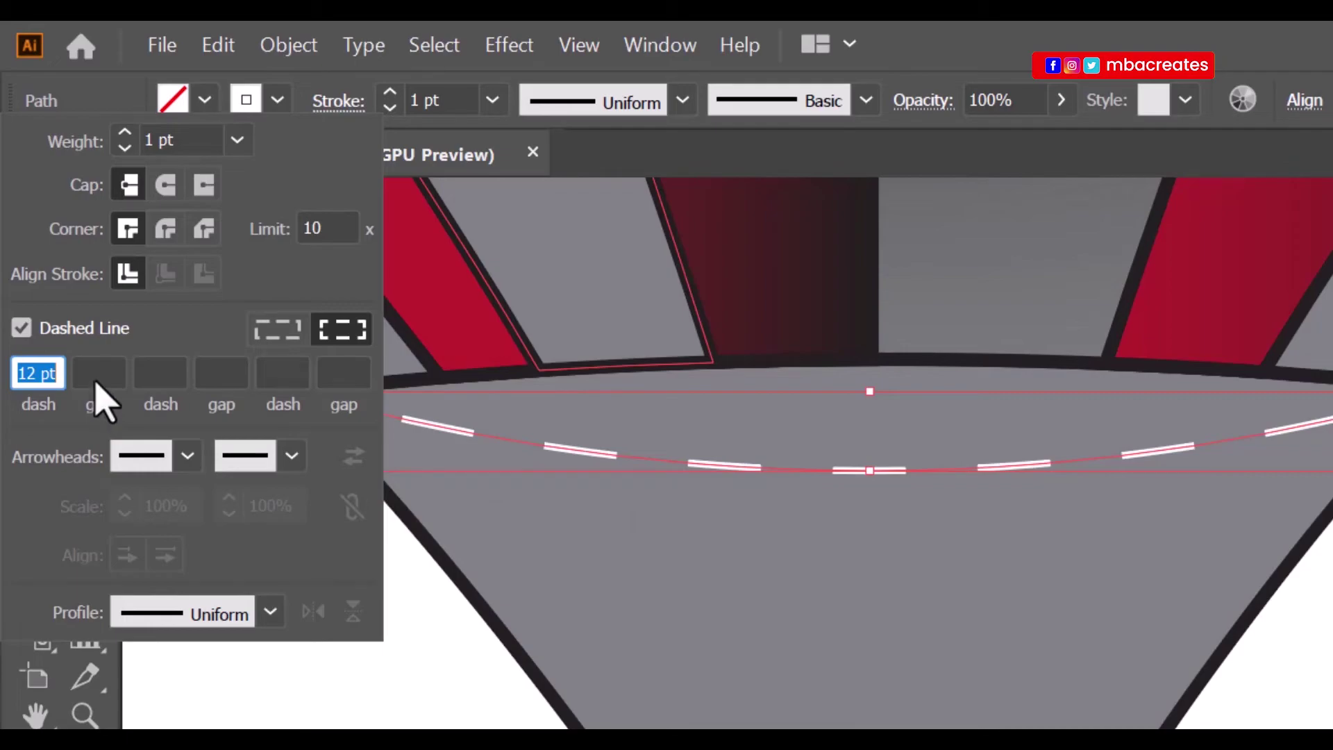
pyautogui.click(36, 376)
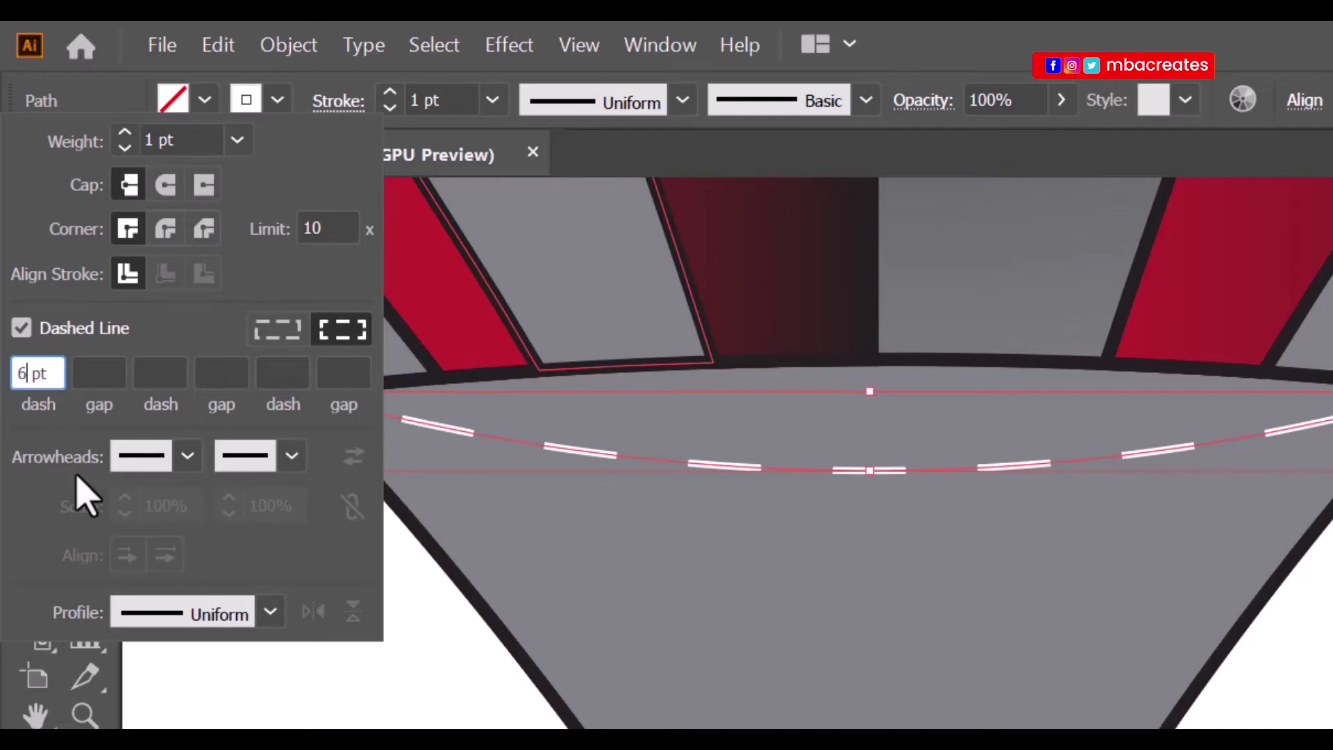
pyautogui.click(101, 381)
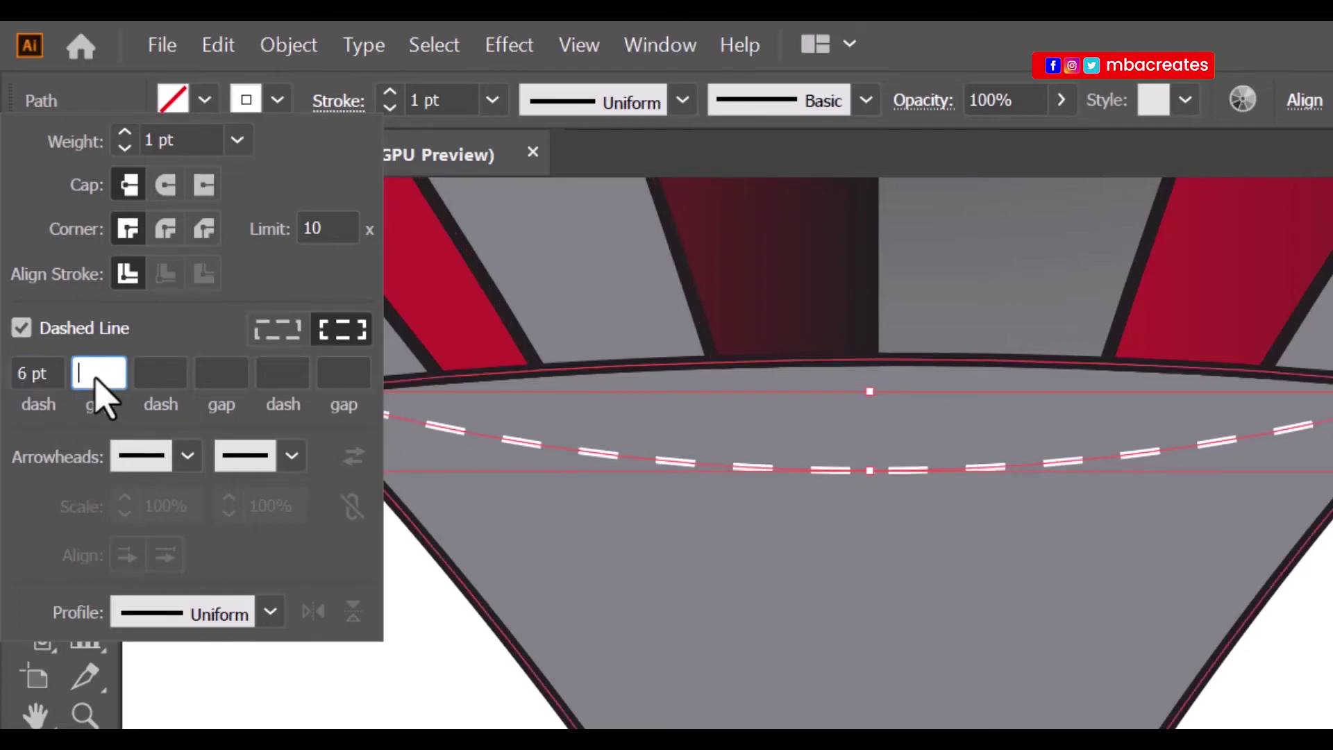
pyautogui.click(1235, 699)
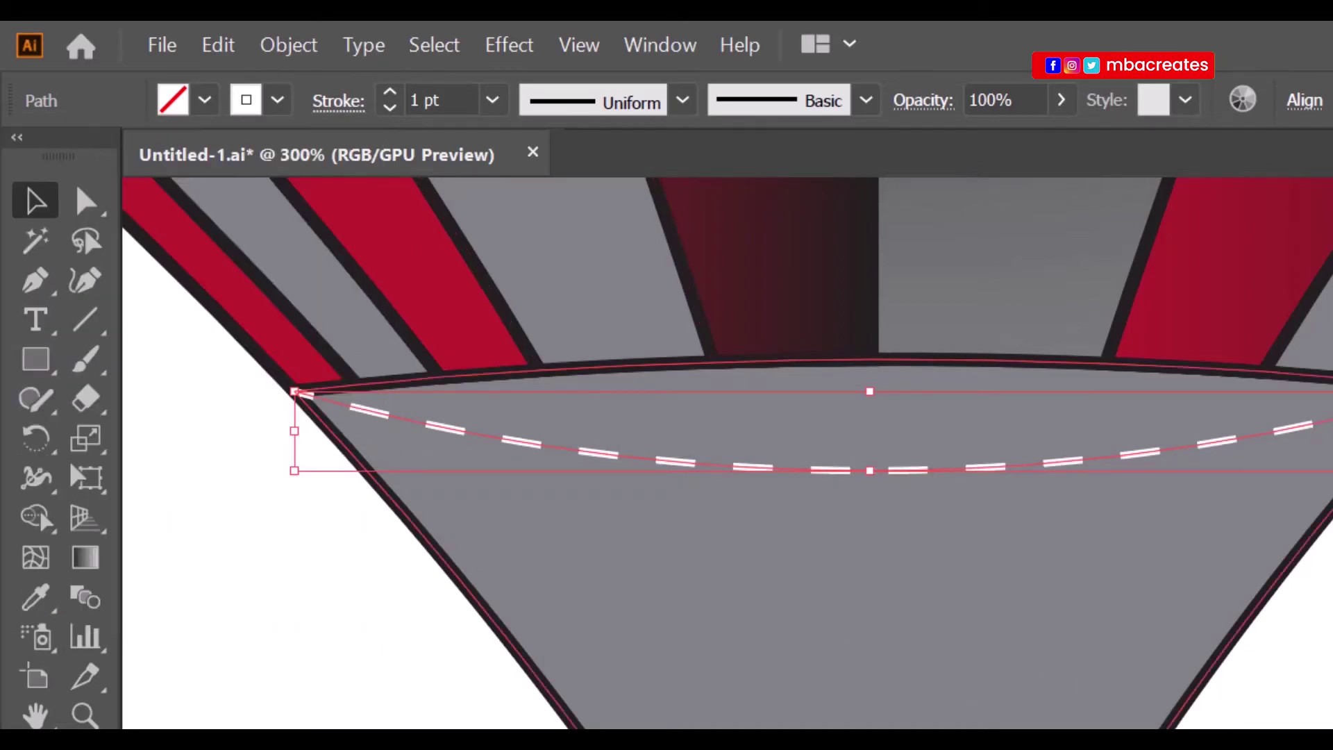
pyautogui.hotkey('ctrl', 'shift', 'a')
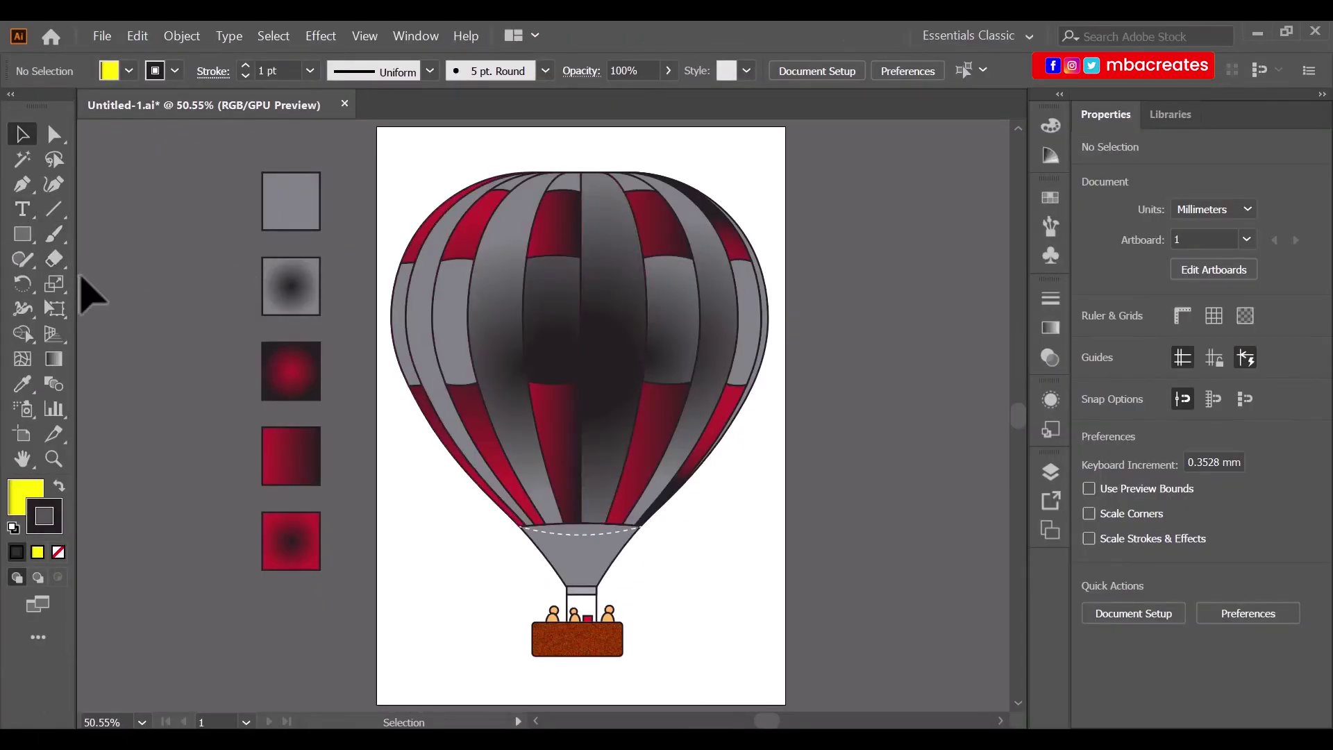
# Add the text "Tawara High" in 54 pt Myriad Pro on the empty canvas beside the artboard.
pyautogui.click(22, 208)
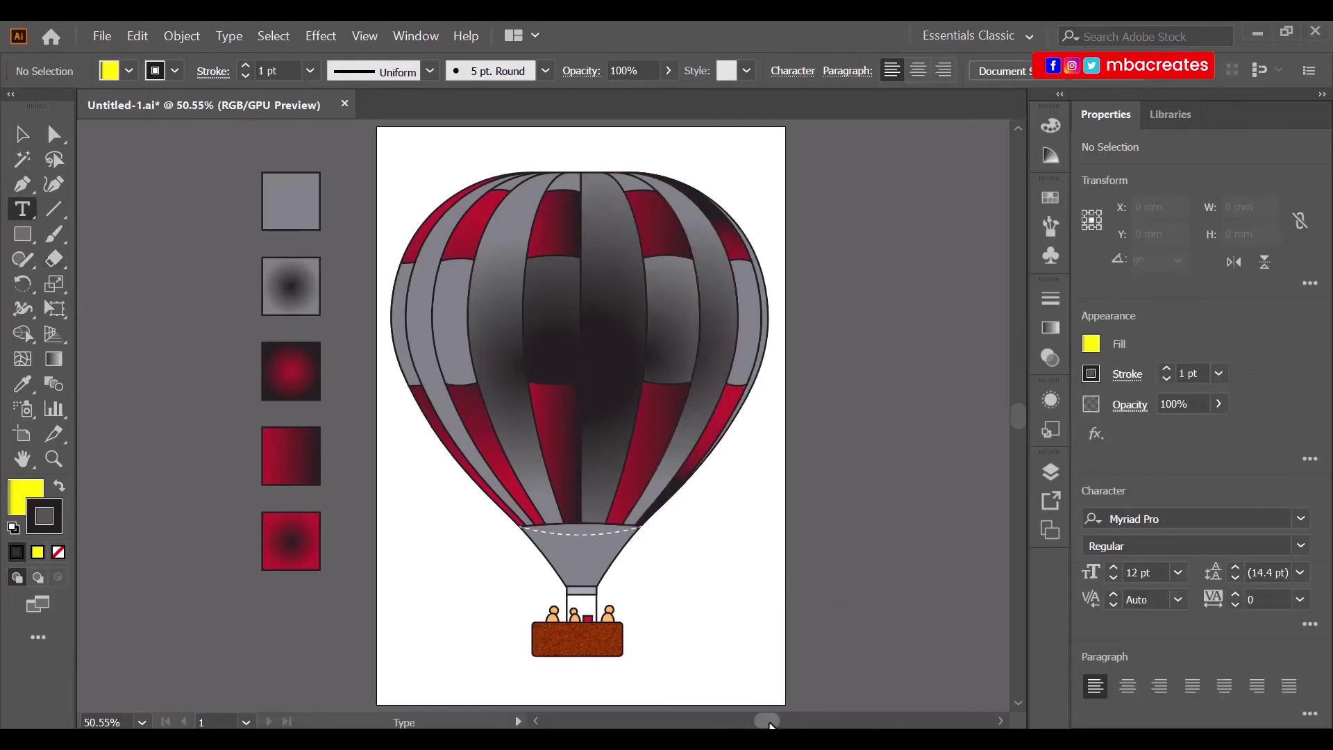
pyautogui.moveTo(769, 724); pyautogui.dragTo(779, 722)
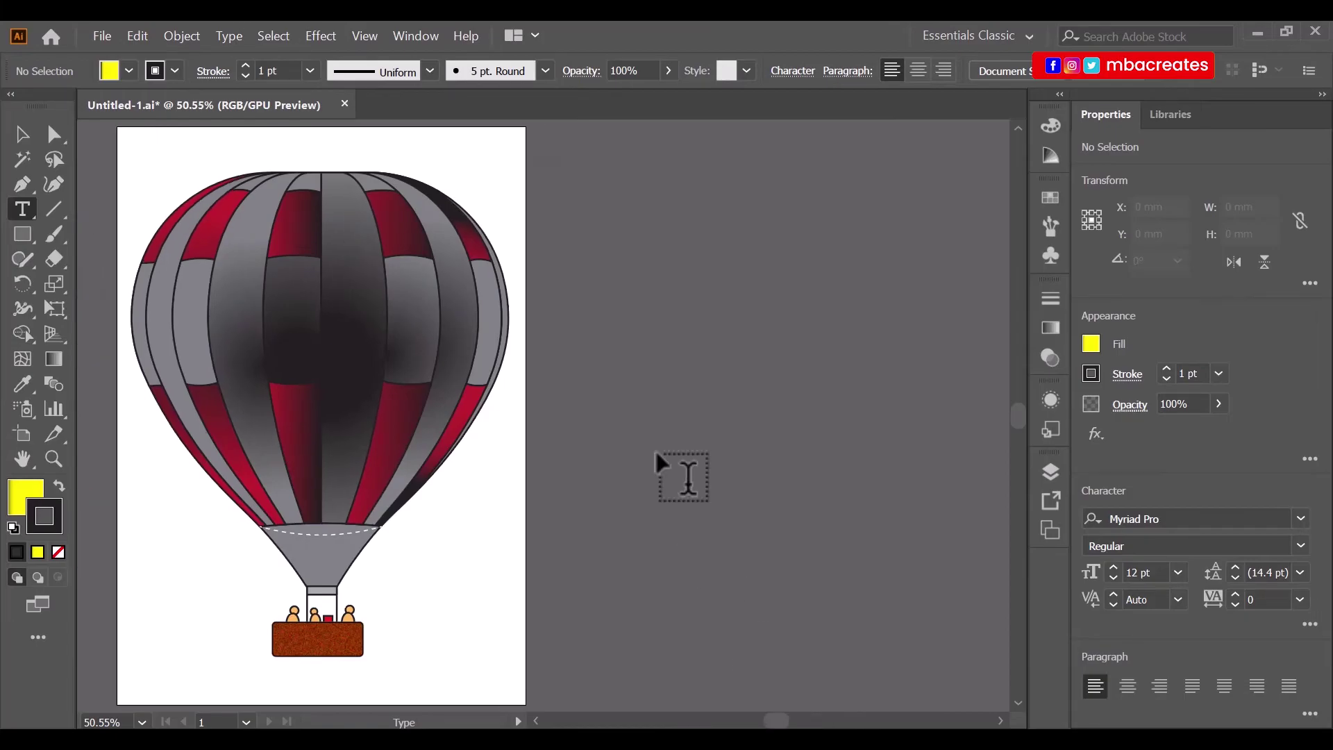
pyautogui.click(639, 275)
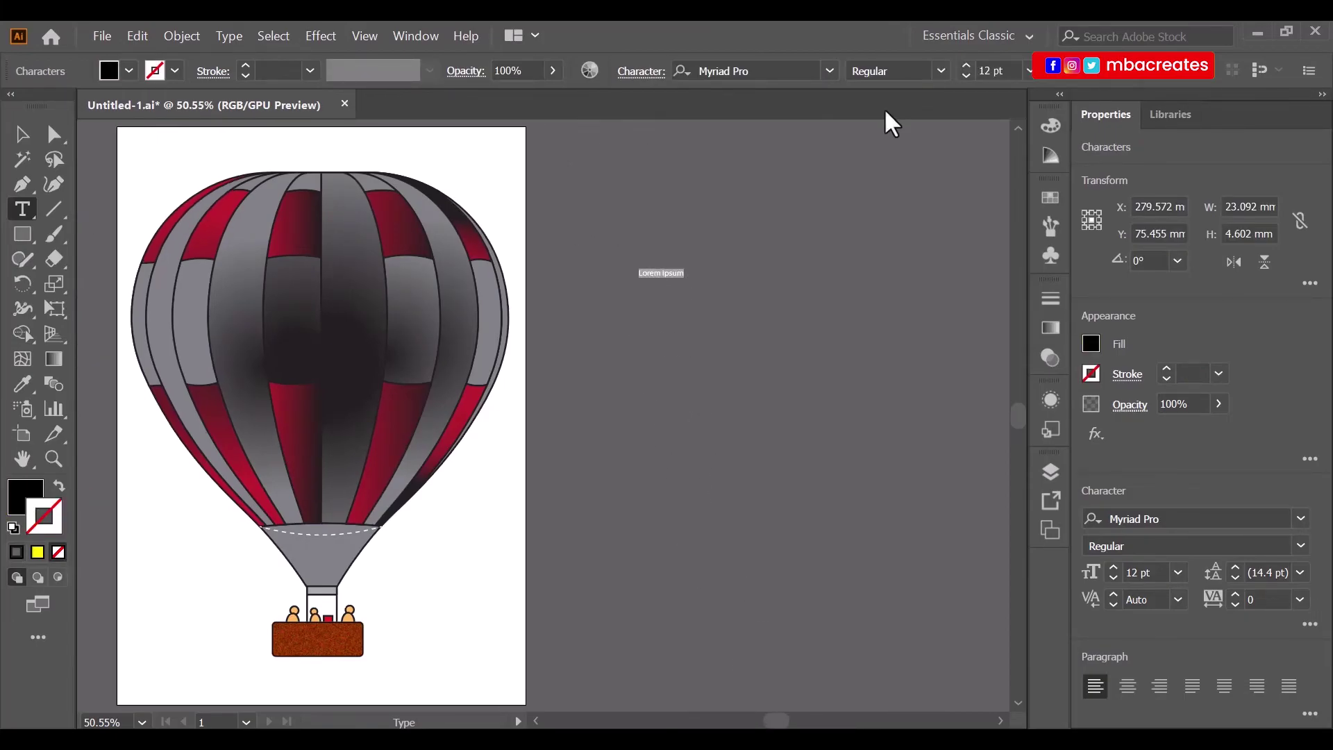
pyautogui.click(965, 65)
pyautogui.click(965, 65)
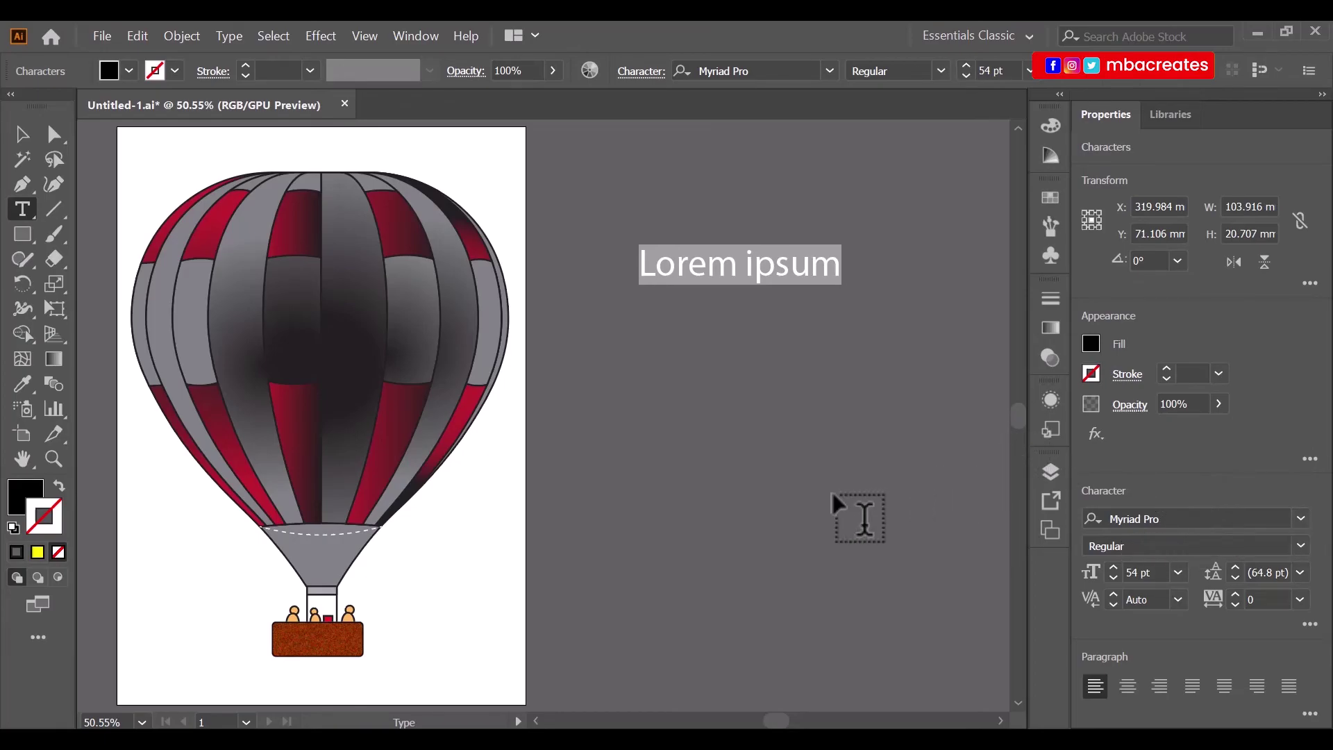
pyautogui.write('Tawara H')
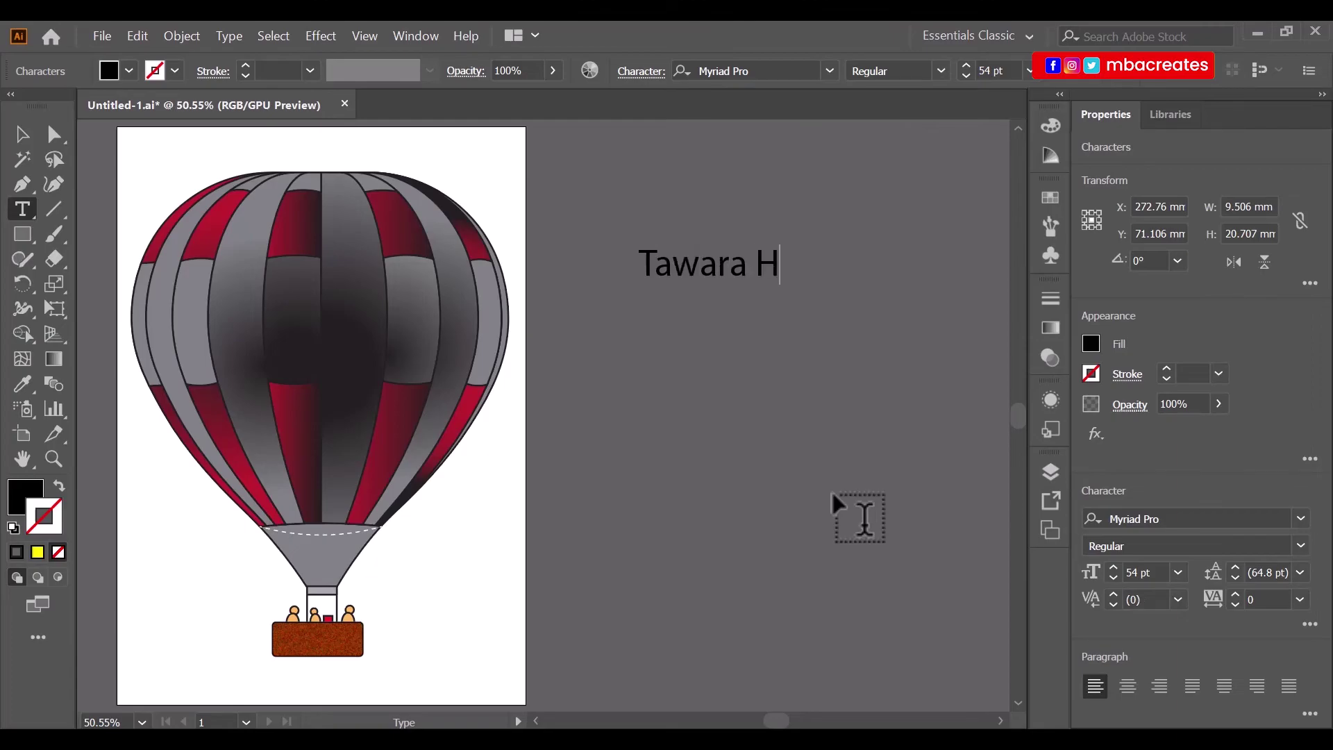
pyautogui.write('igh')
pyautogui.click(23, 135)
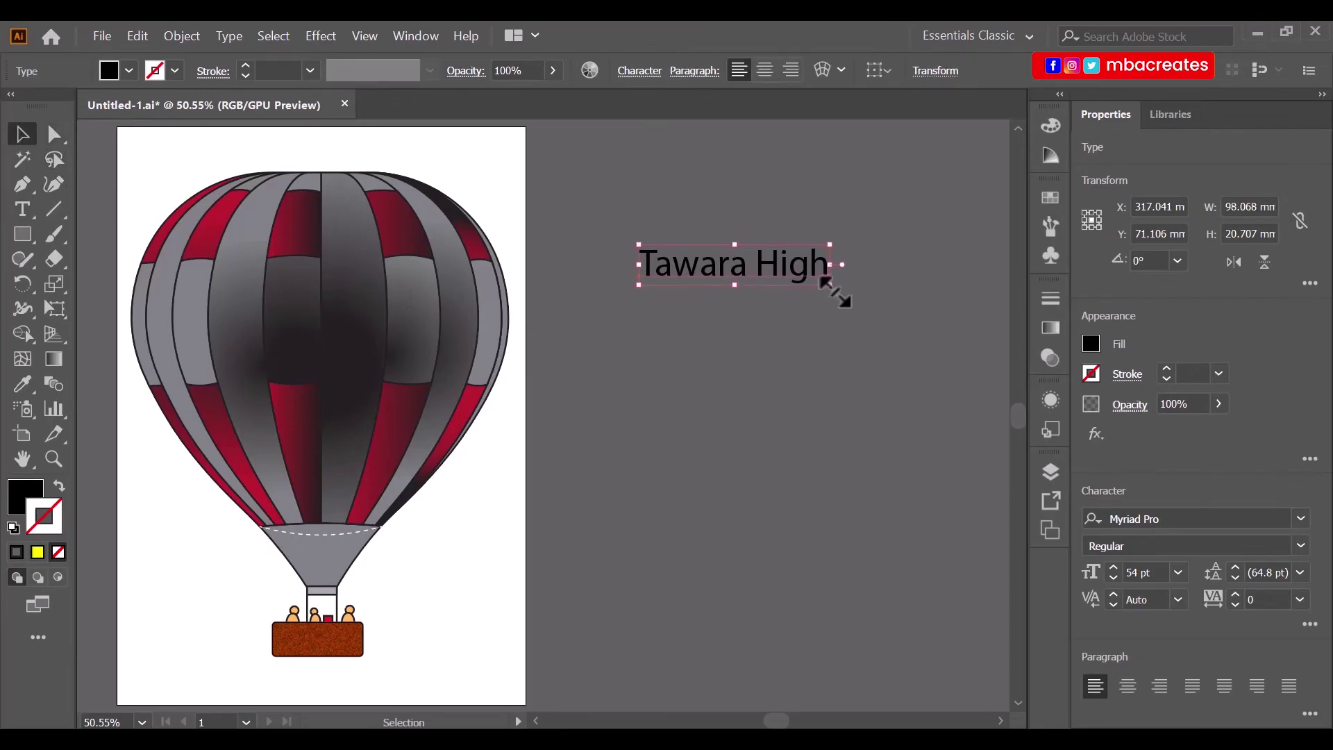
# Enlarge the "Tawara High" text to about 288 by 61 mm and reposition it lower beside the balloon.
pyautogui.moveTo(831, 285); pyautogui.dragTo(967, 361)
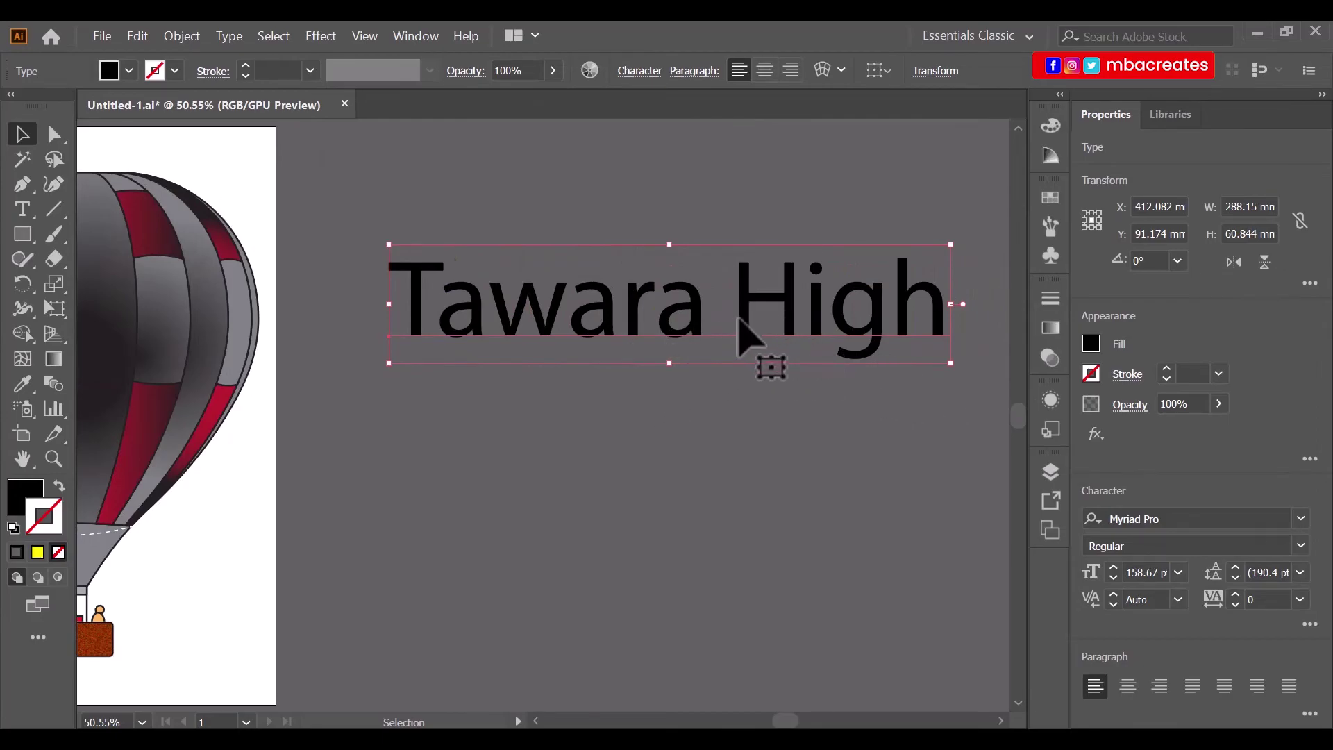
pyautogui.moveTo(745, 314); pyautogui.dragTo(696, 353)
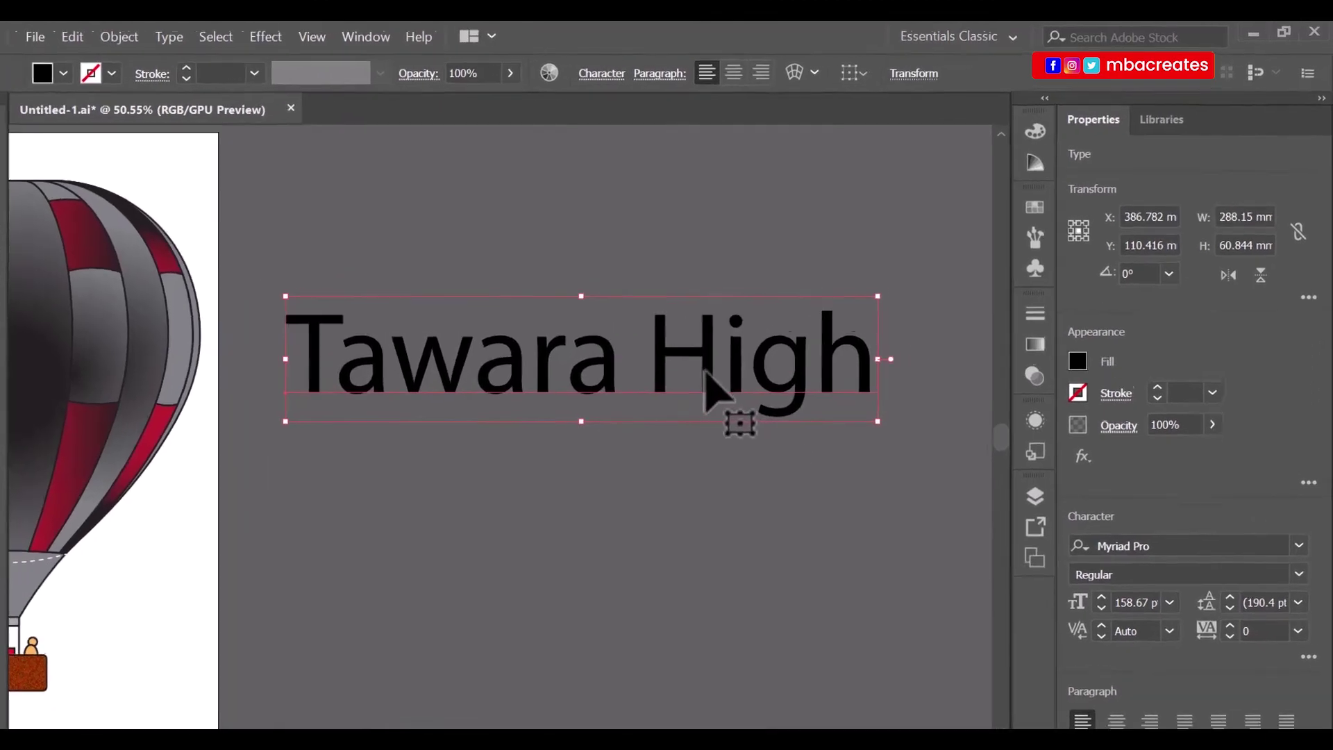
pyautogui.moveTo(705, 375); pyautogui.dragTo(708, 423)
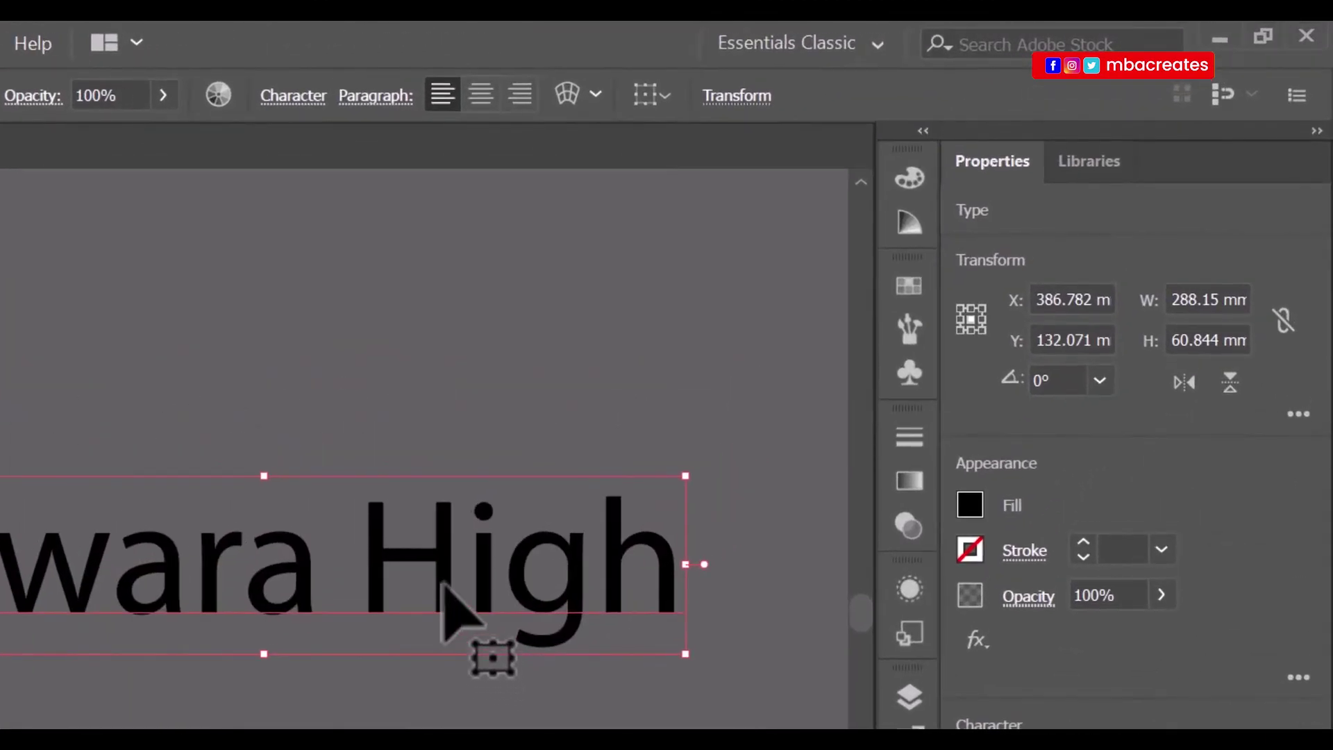
# Convert the "Tawara High" text to outlines and fill the letters with the black-to-yellow linear gradient.
pyautogui.rightClick(707, 425)
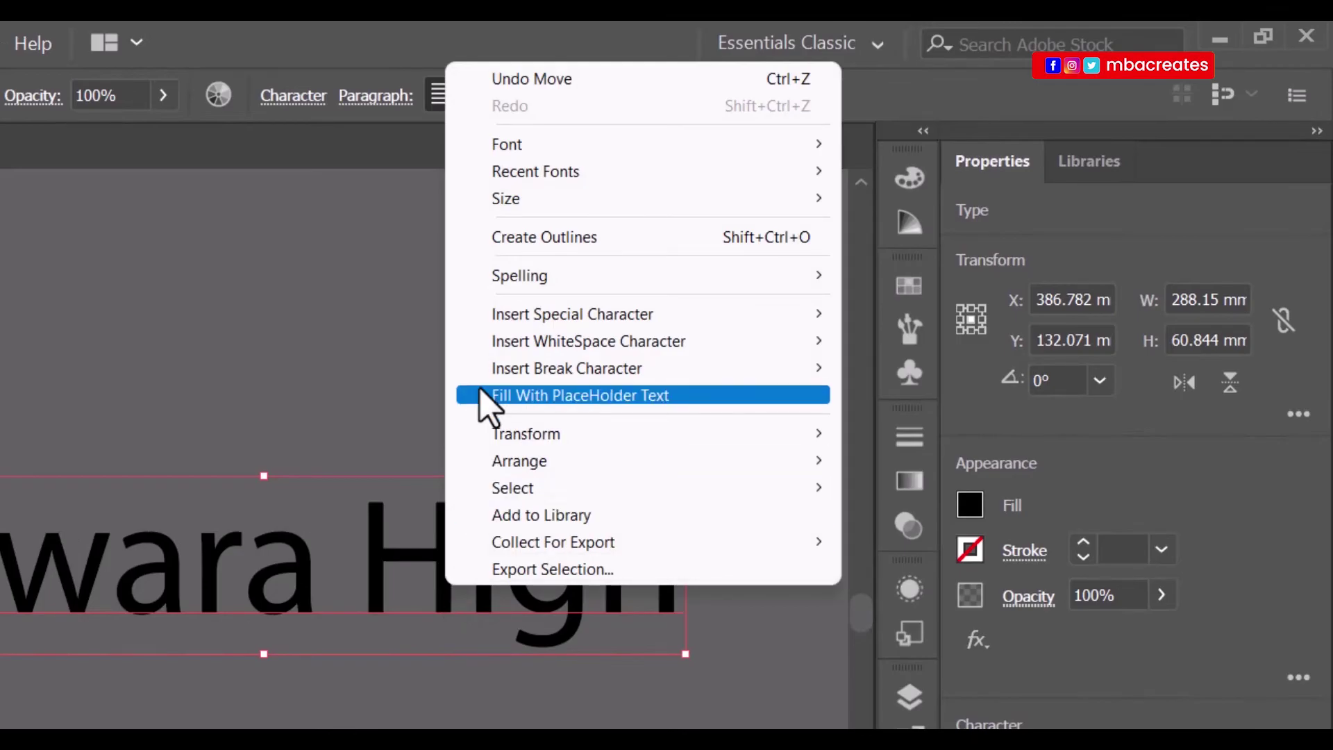
pyautogui.click(532, 239)
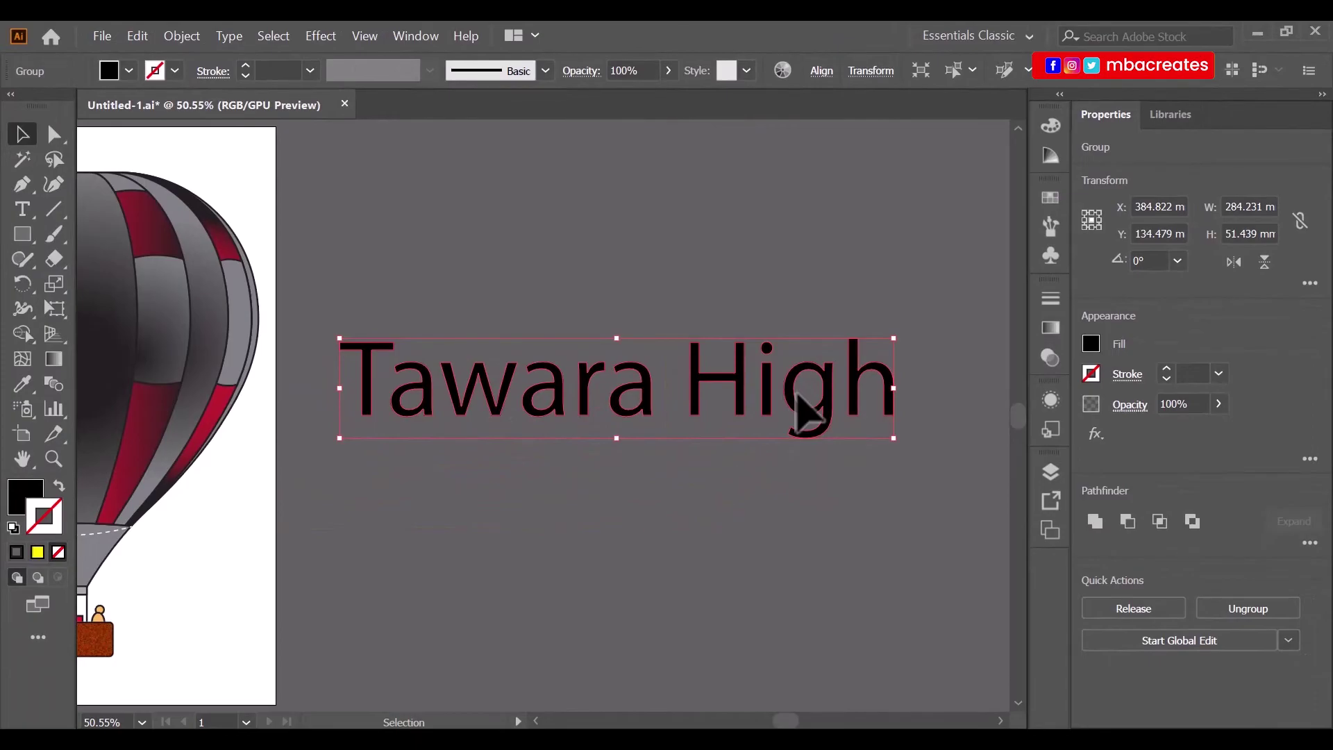
pyautogui.click(25, 498)
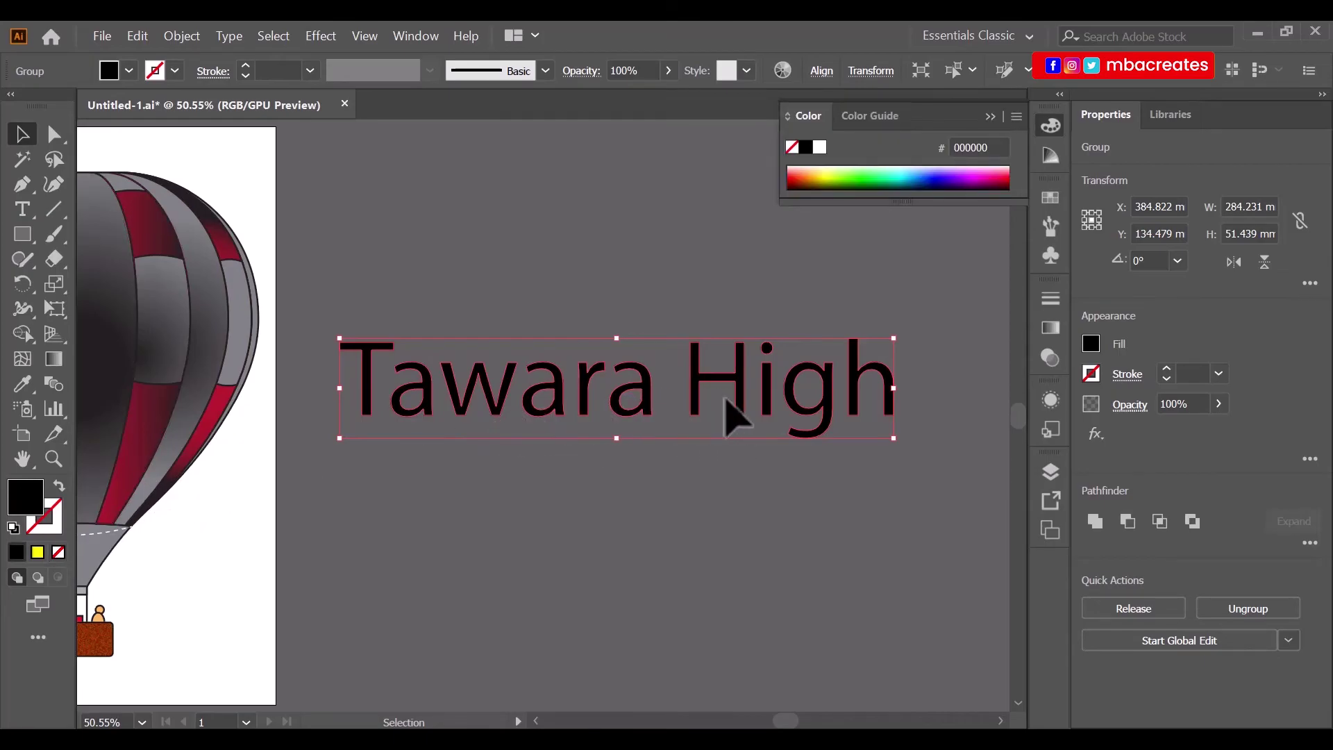
pyautogui.click(1047, 325)
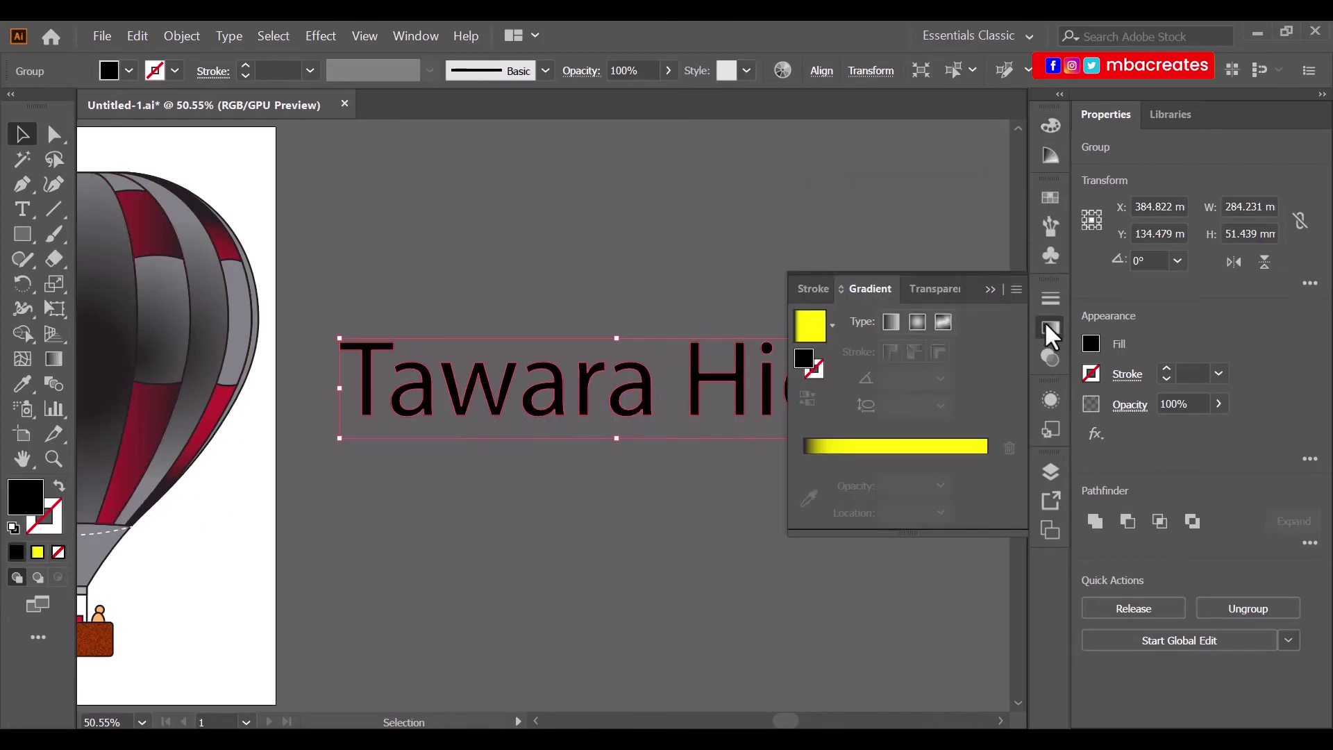
pyautogui.click(809, 340)
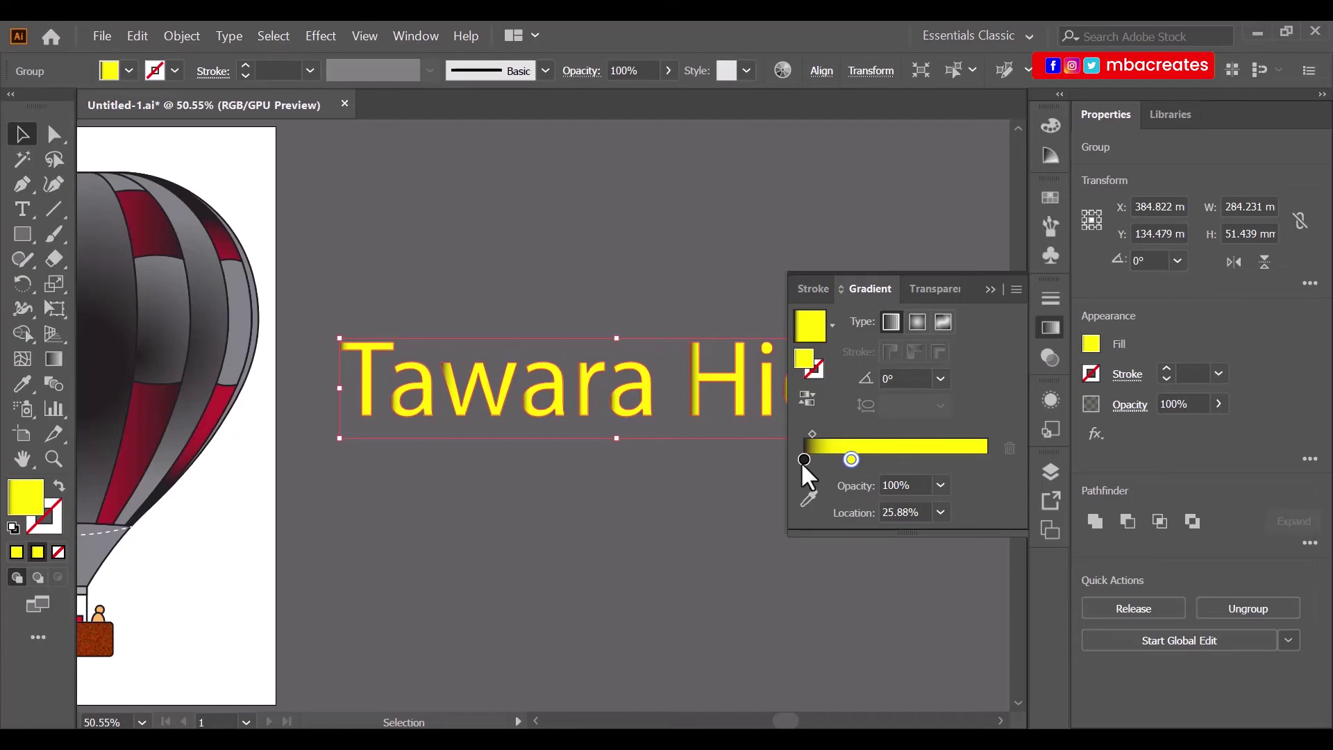
pyautogui.click(990, 289)
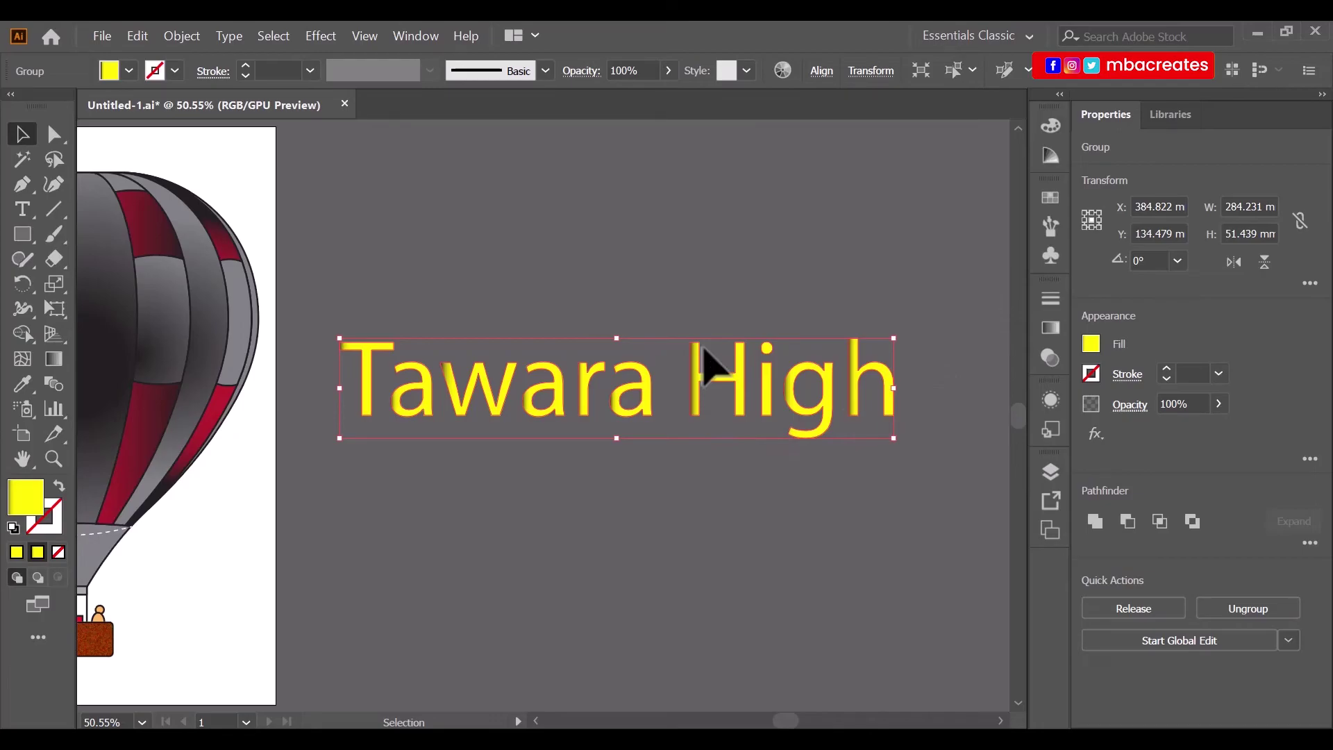
# Try to give the outlined lettering a black 000000 stroke with the Color Picker.
pyautogui.click(53, 531)
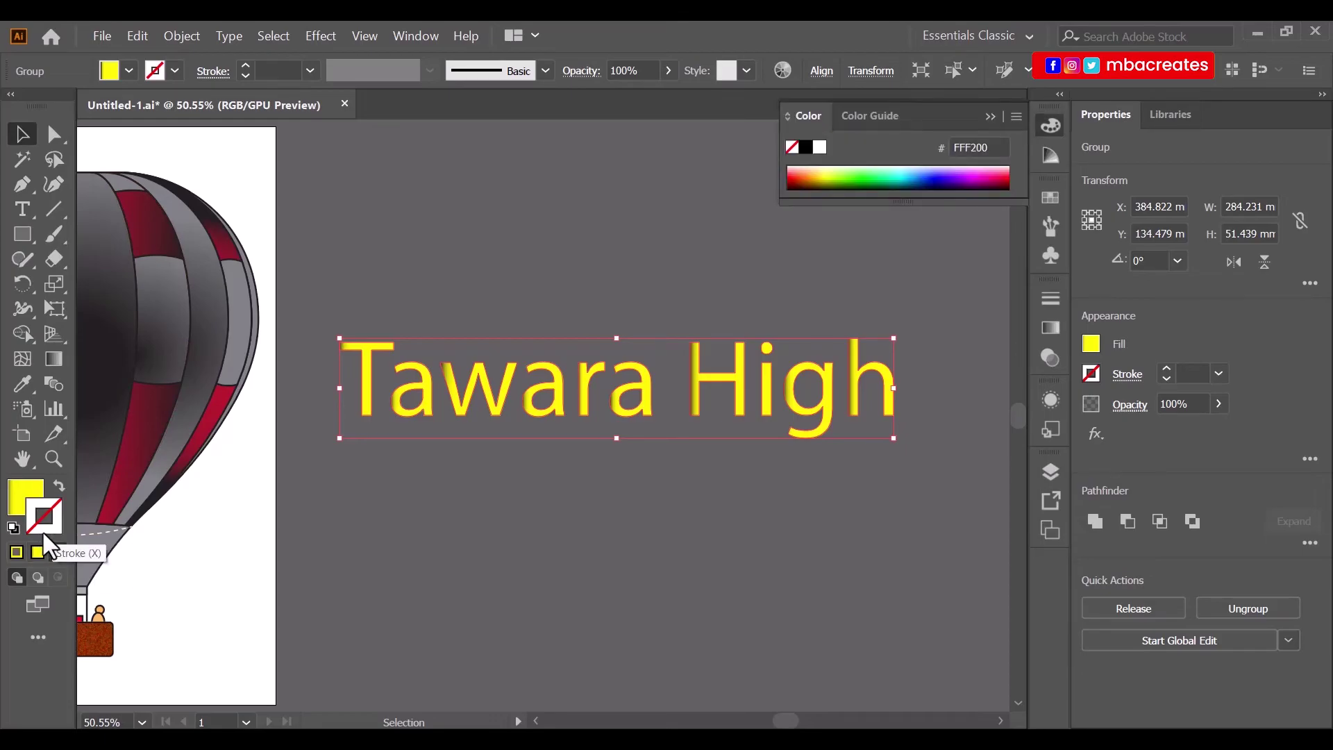
pyautogui.doubleClick(44, 531)
pyautogui.moveTo(634, 461); pyautogui.dragTo(658, 512)
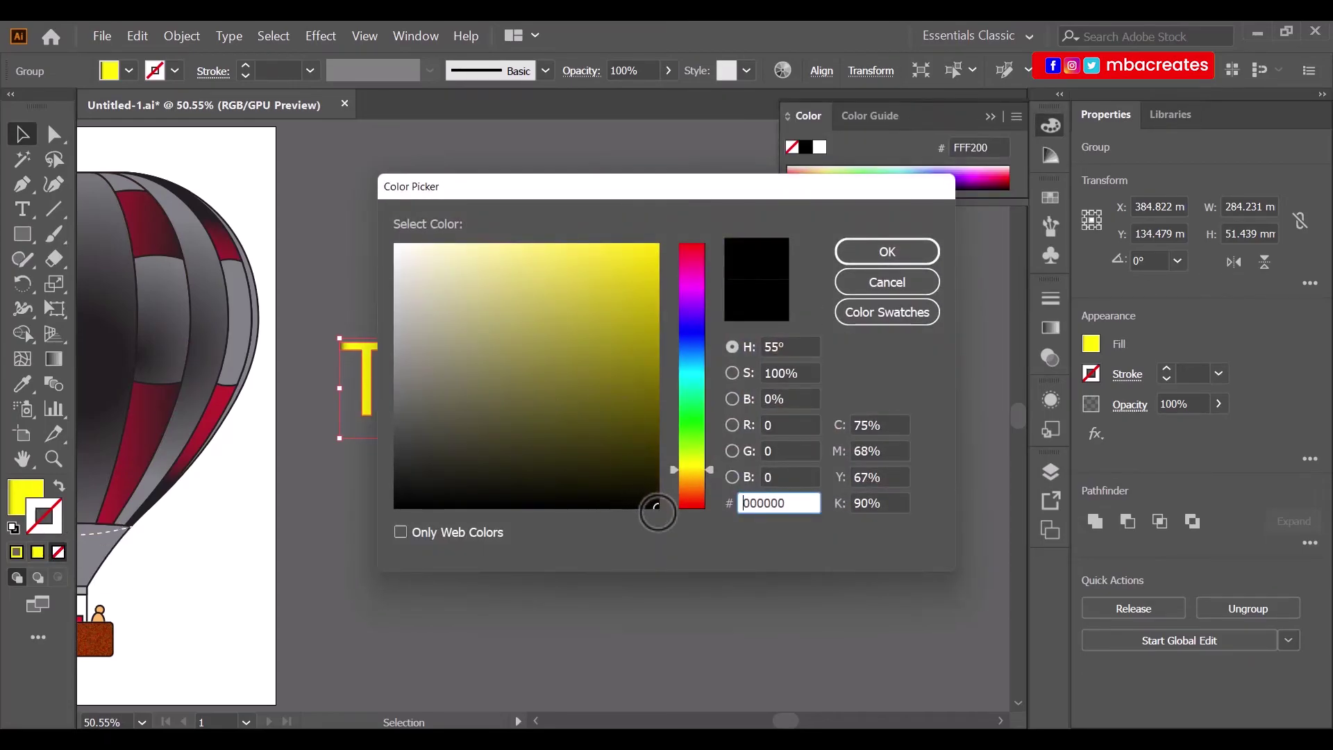
pyautogui.click(890, 254)
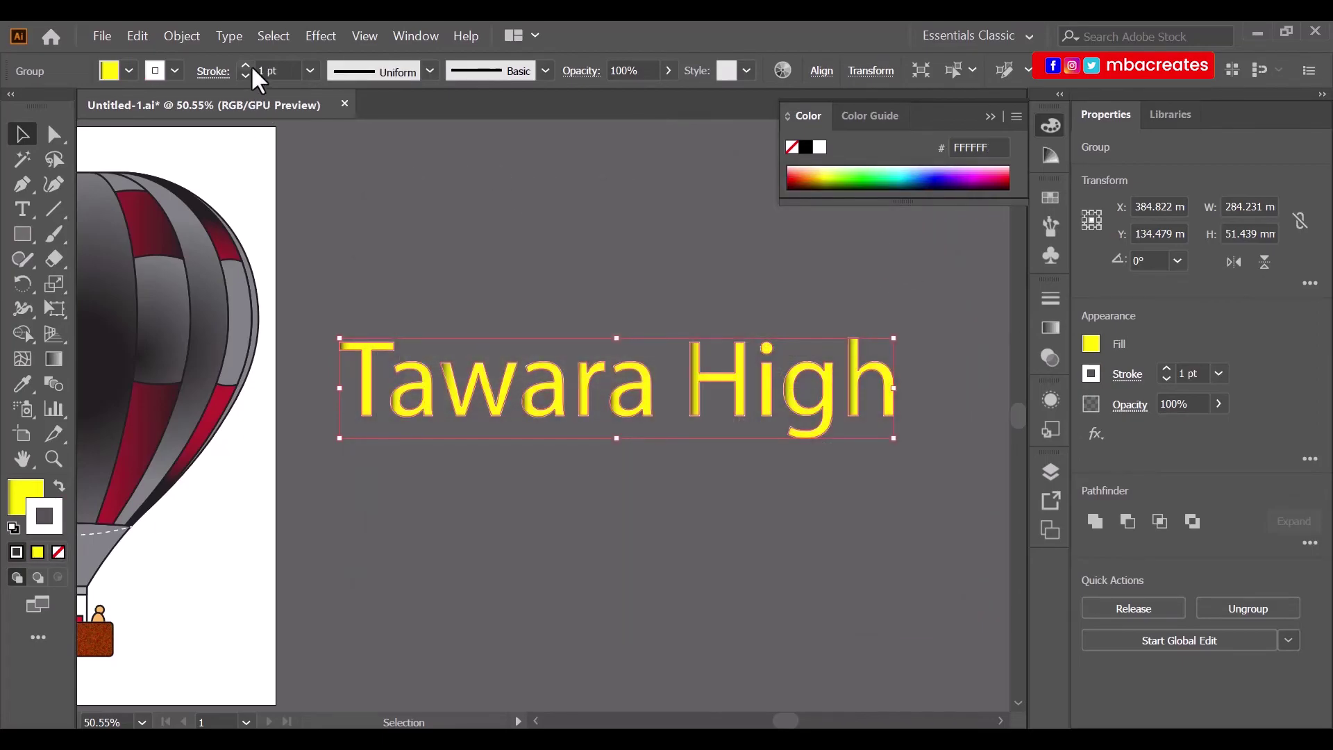
# Apply the black swatch to the lettering's 1 pt stroke and deselect the lettering.
pyautogui.click(175, 70)
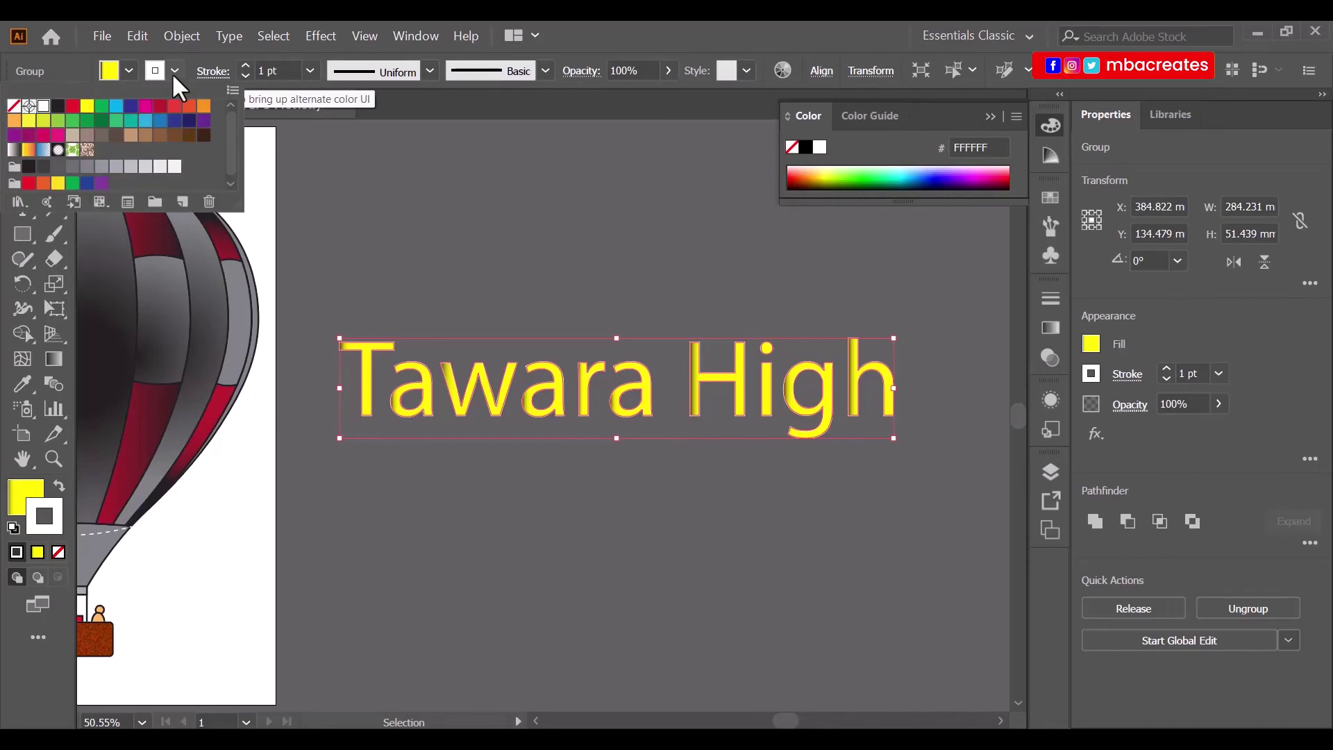
pyautogui.click(59, 105)
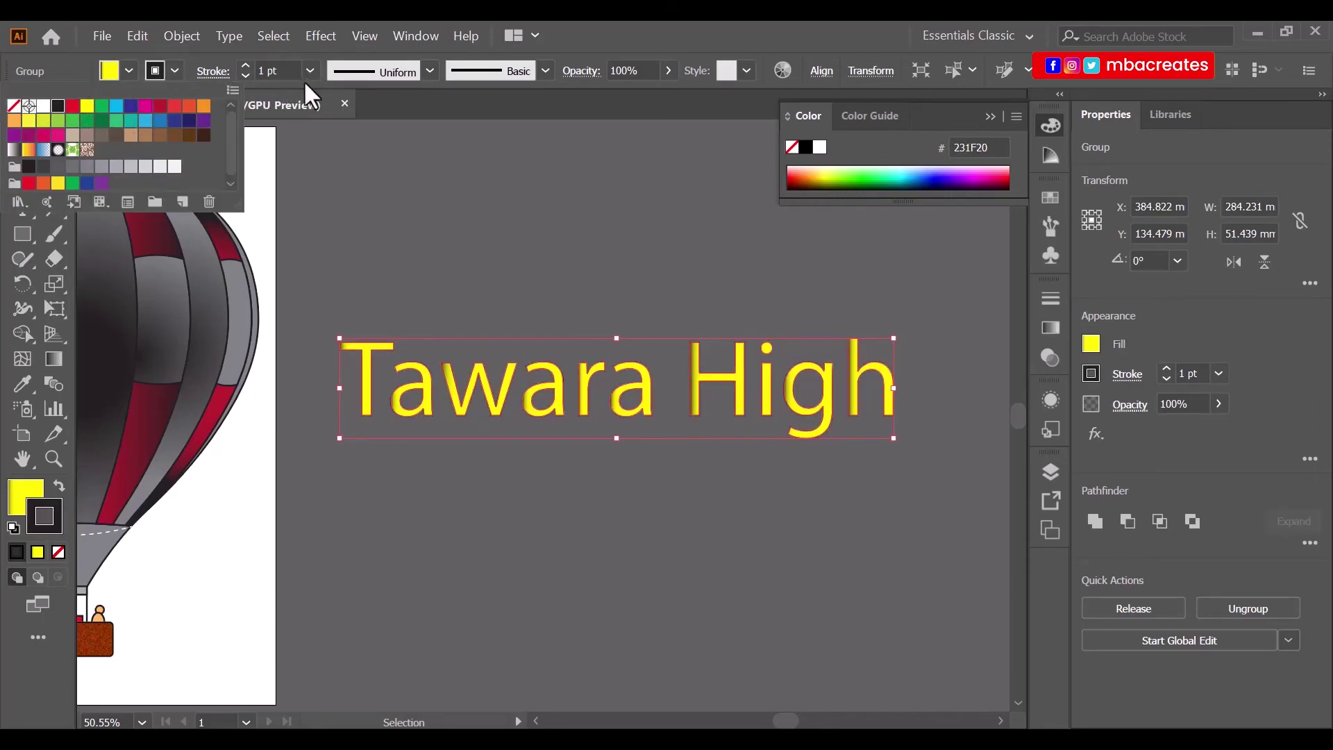
pyautogui.click(676, 252)
pyautogui.click(990, 116)
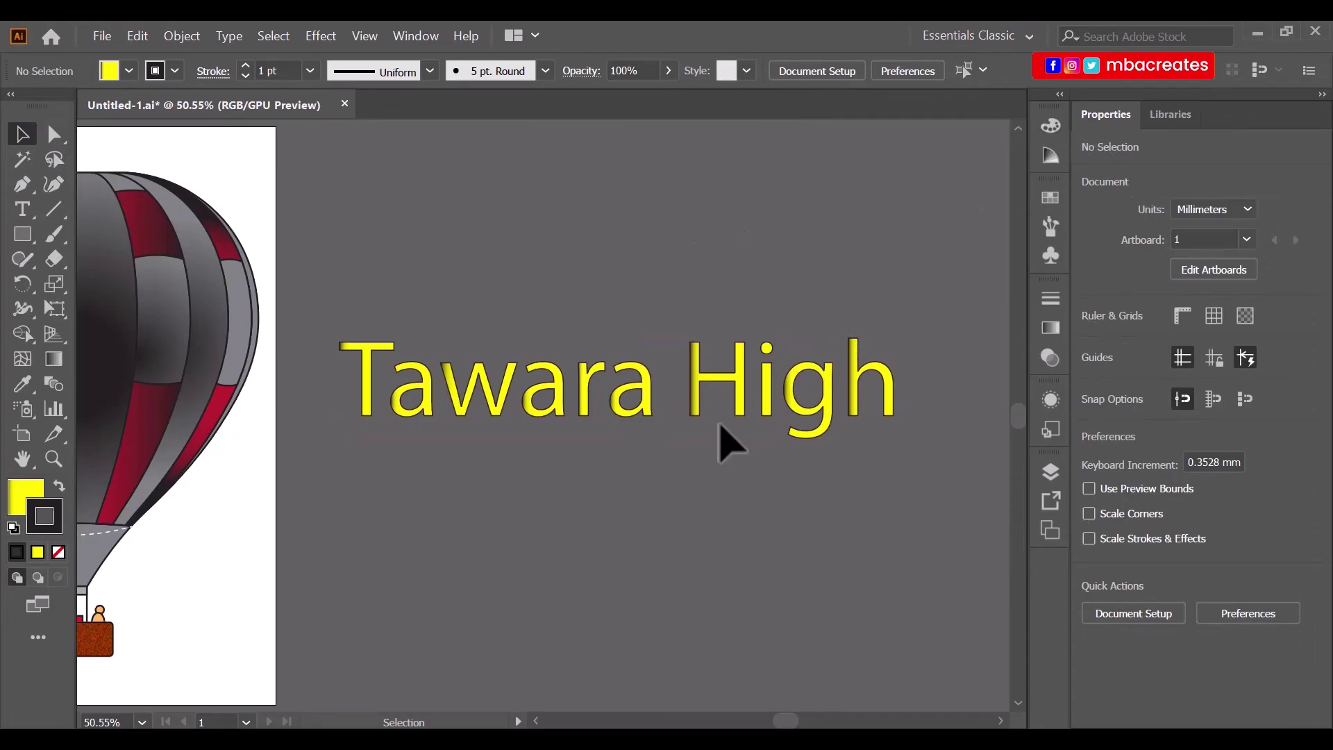
# Ungroup the outlined "Tawara High" lettering and check that individual letters can be selected separately.
pyautogui.click(659, 435)
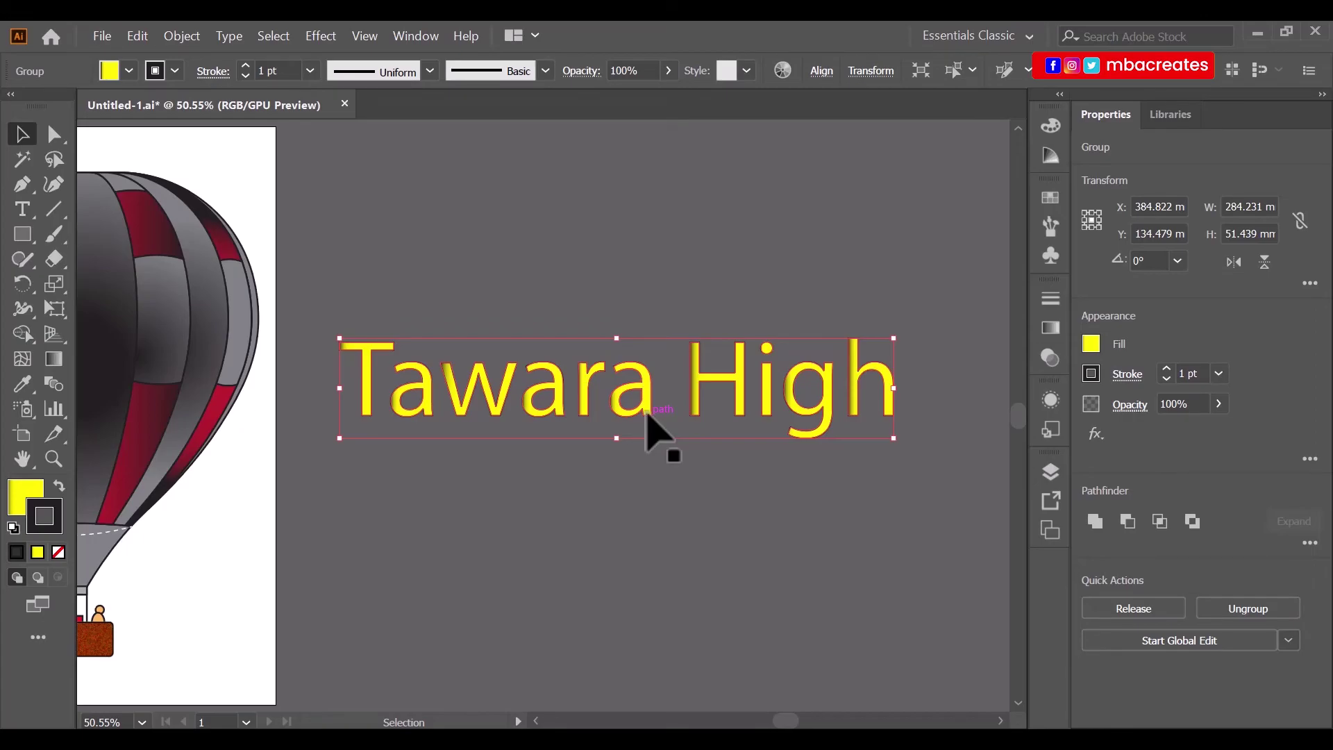
pyautogui.rightClick(646, 413)
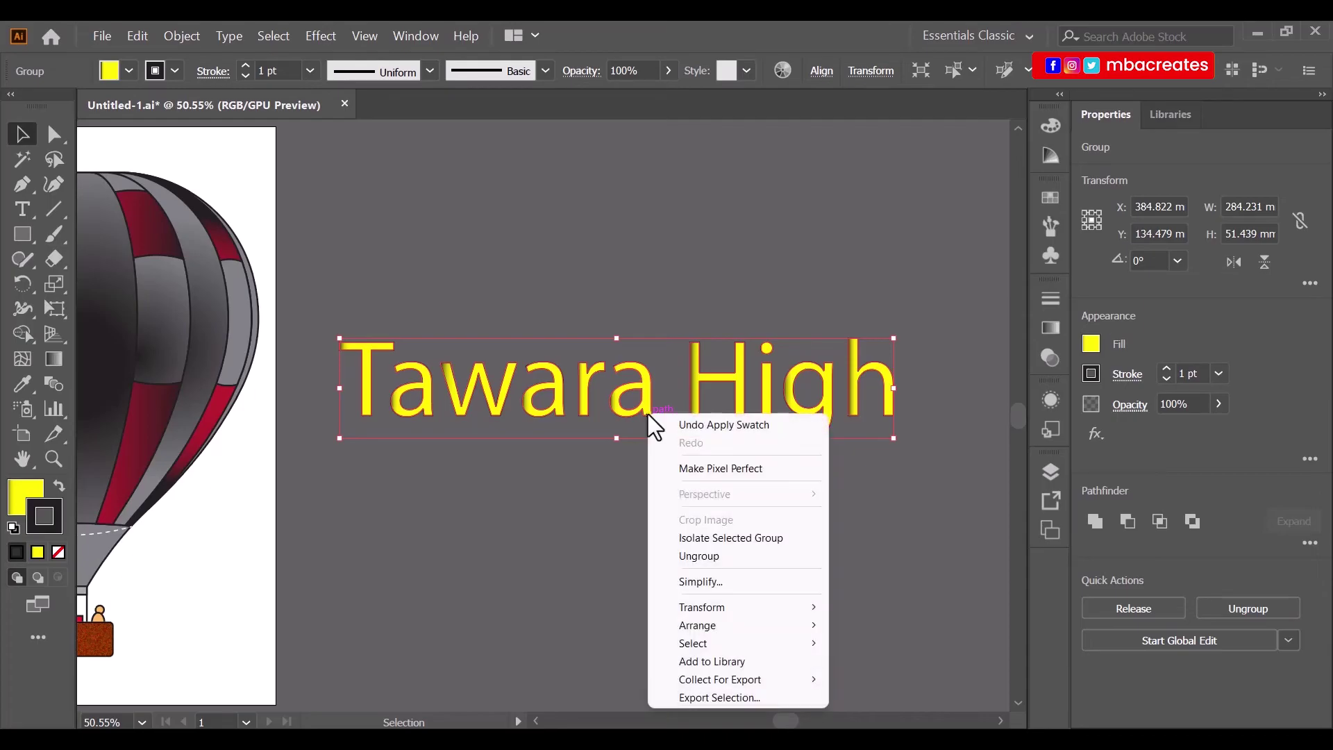
pyautogui.click(698, 561)
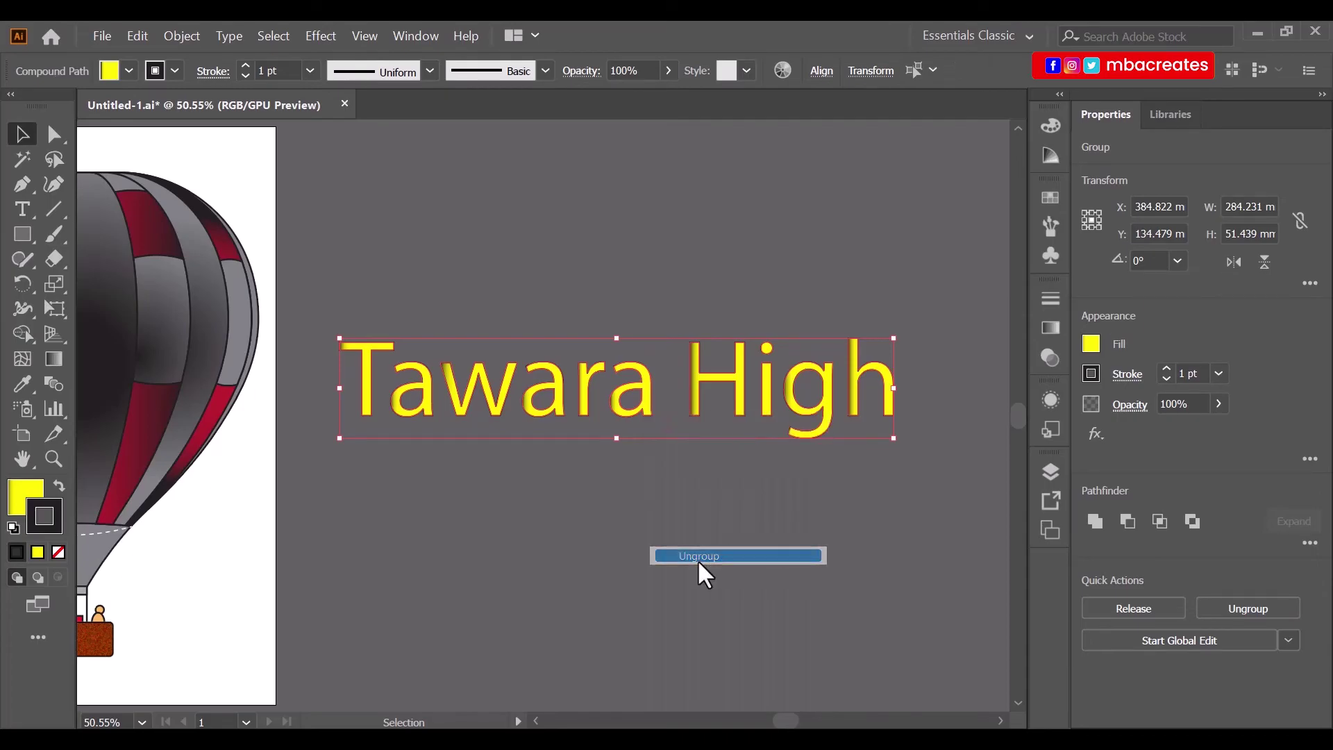
pyautogui.click(700, 565)
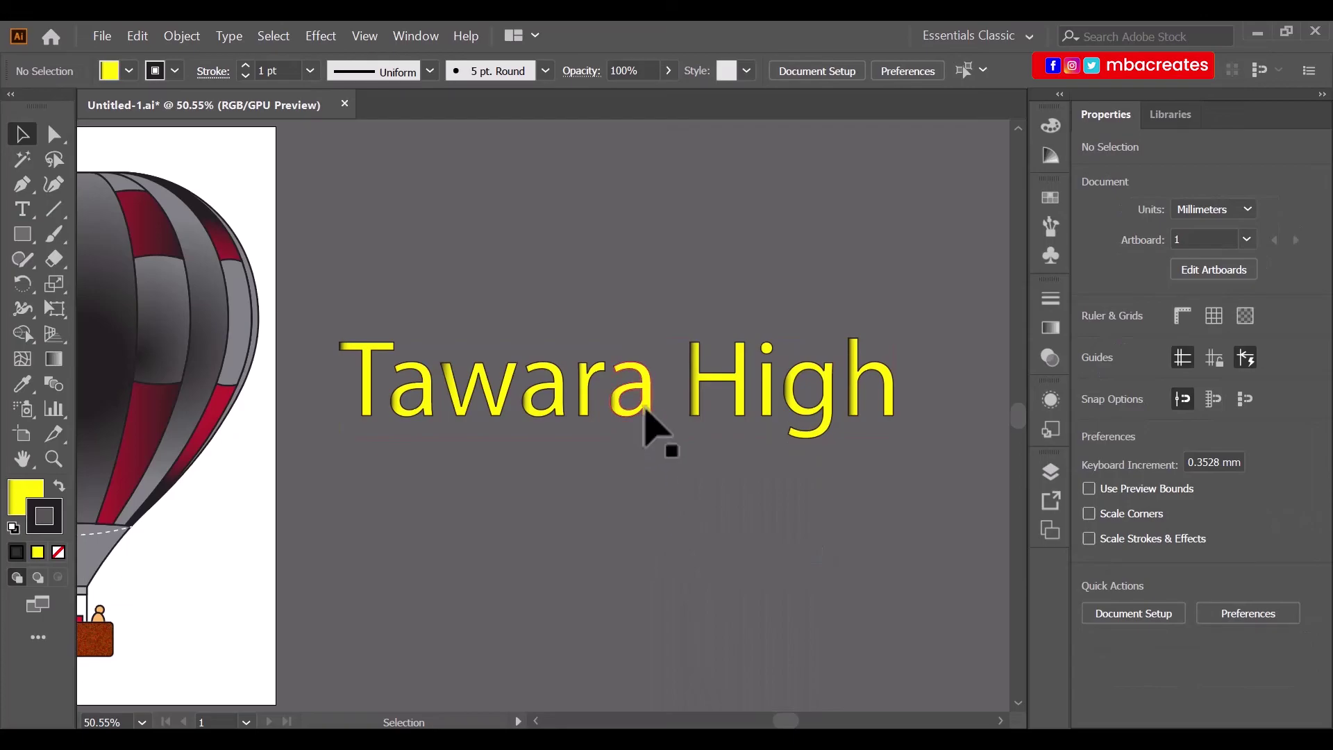
pyautogui.click(586, 411)
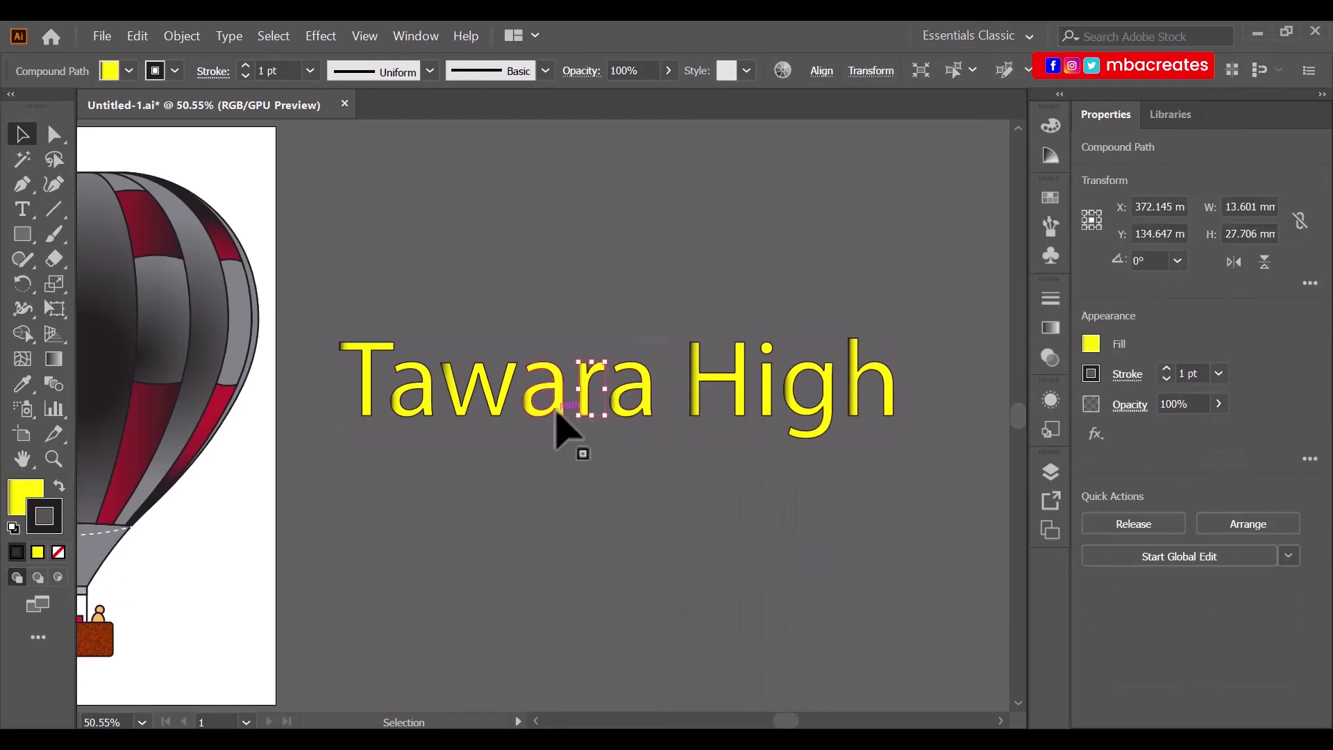
pyautogui.click(501, 412)
pyautogui.click(417, 399)
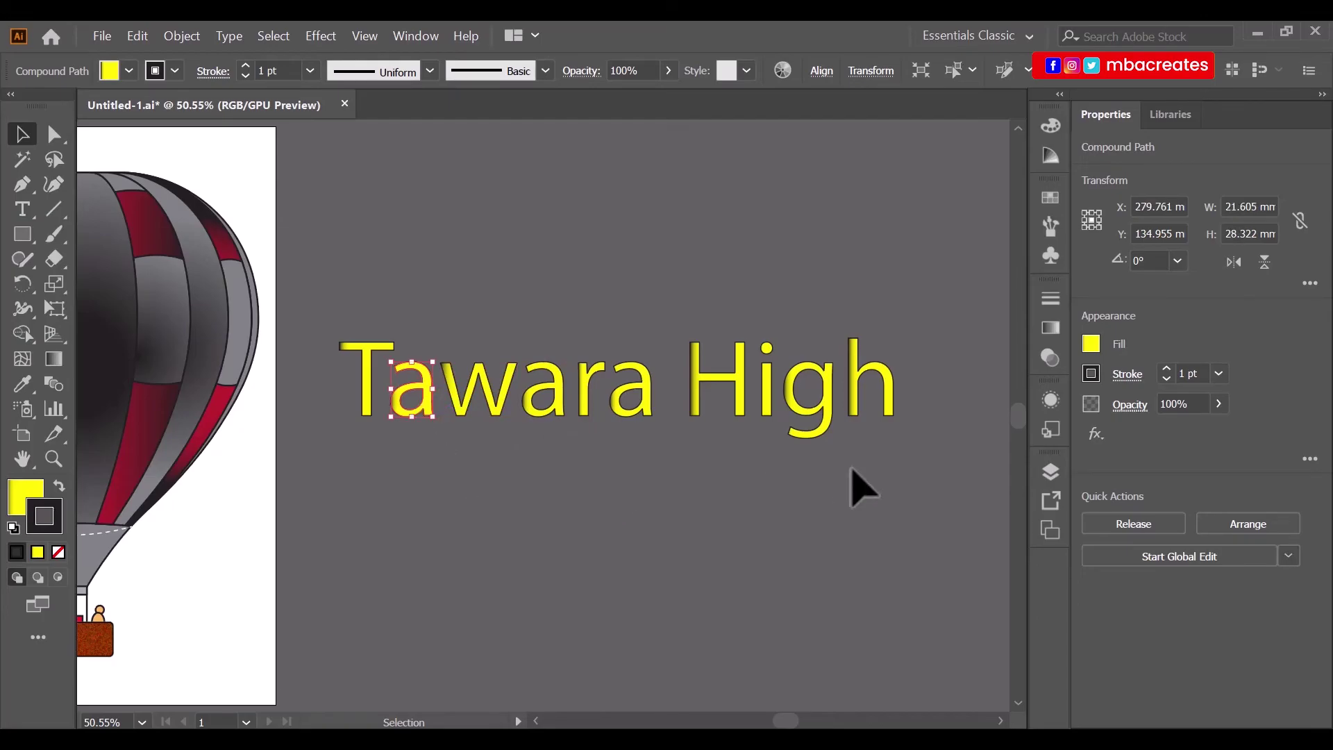
# Bend both sides of the "T" stem slightly to the left with the Curvature tool.
pyautogui.hotkey('ctrl', '1')
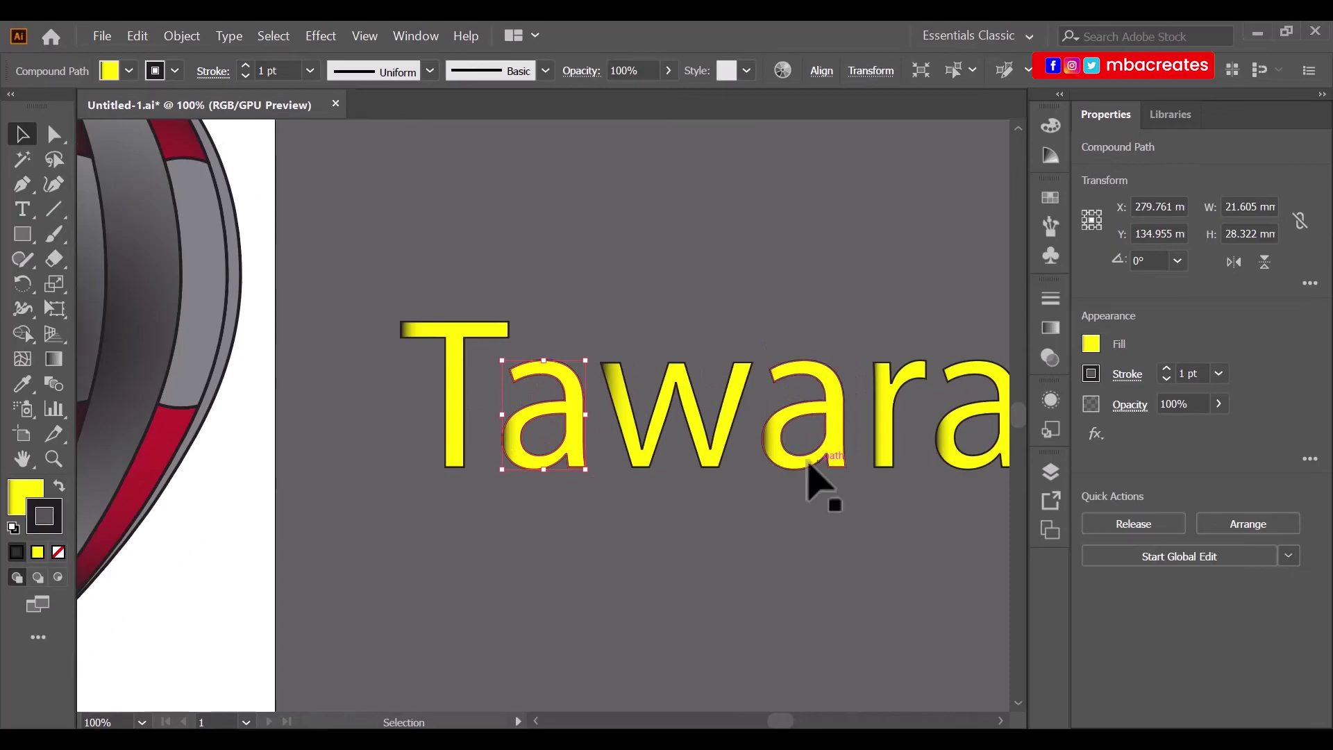
pyautogui.click(409, 535)
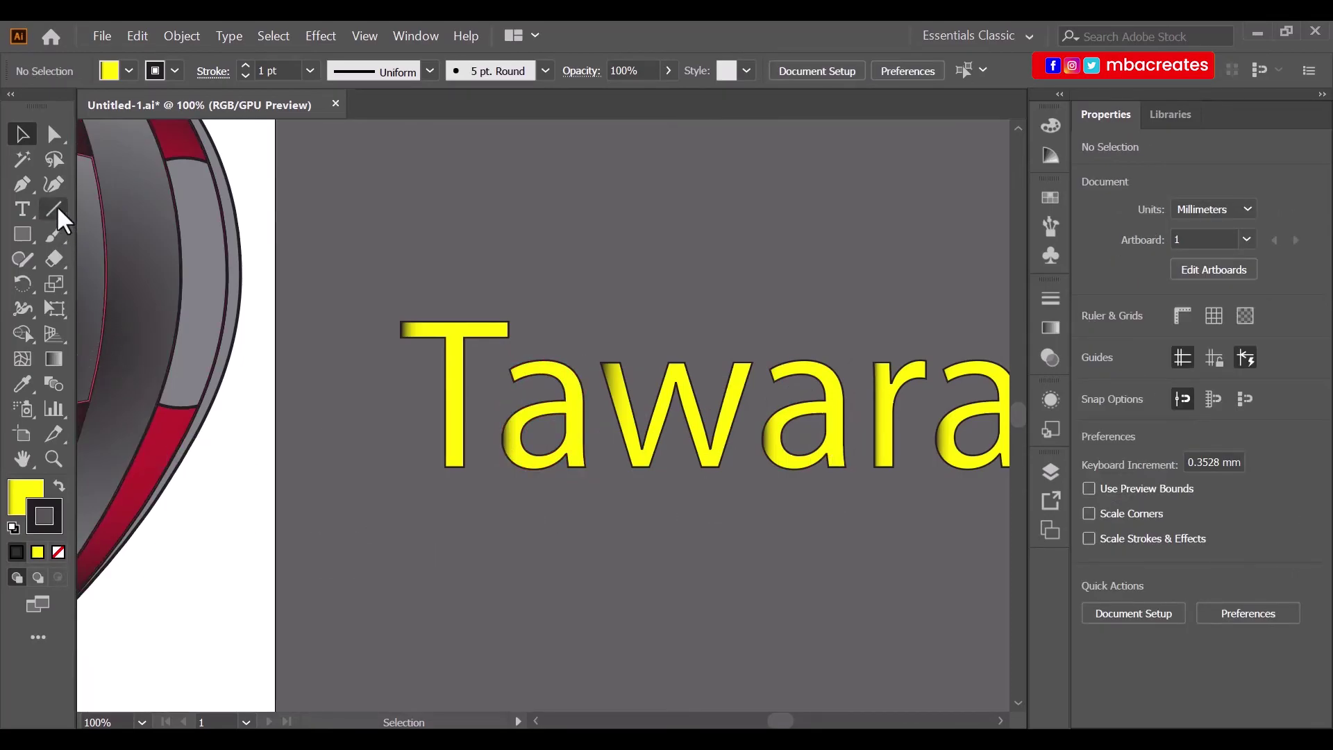
pyautogui.click(55, 186)
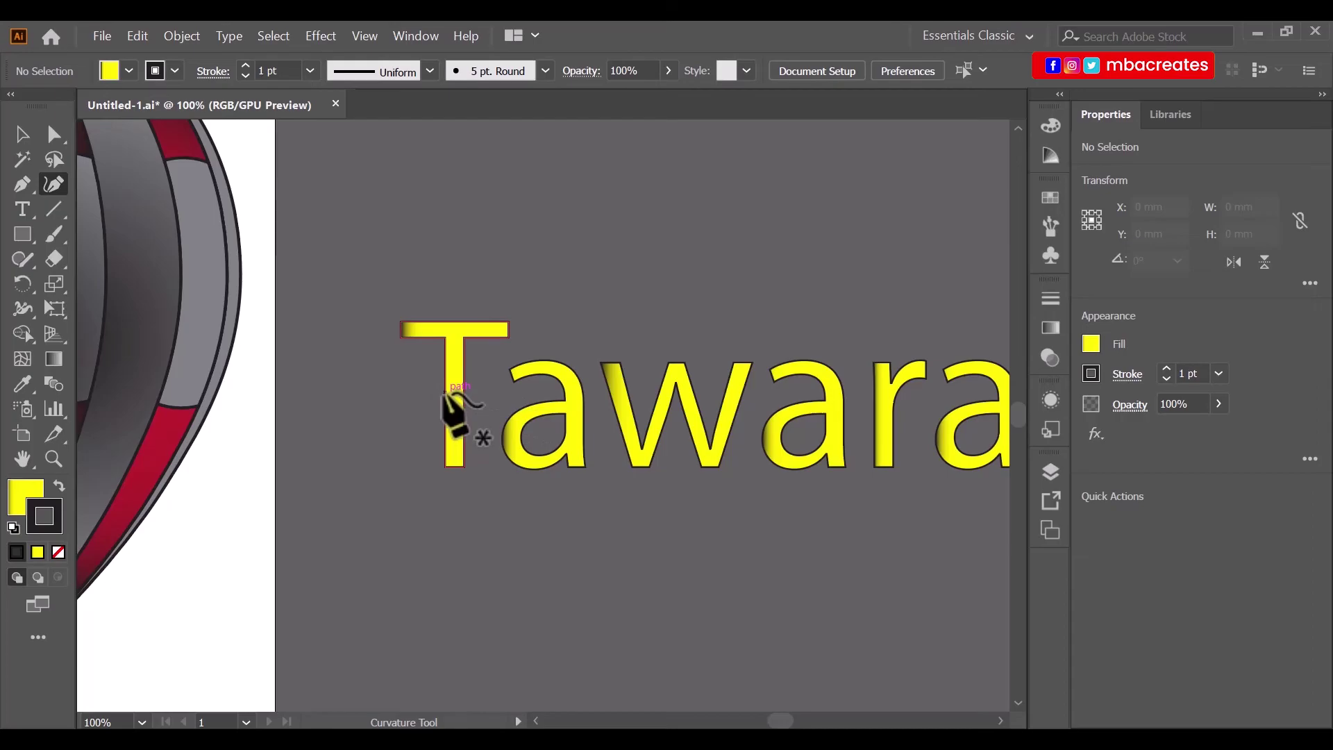
pyautogui.click(445, 392)
pyautogui.moveTo(445, 392); pyautogui.dragTo(436, 393)
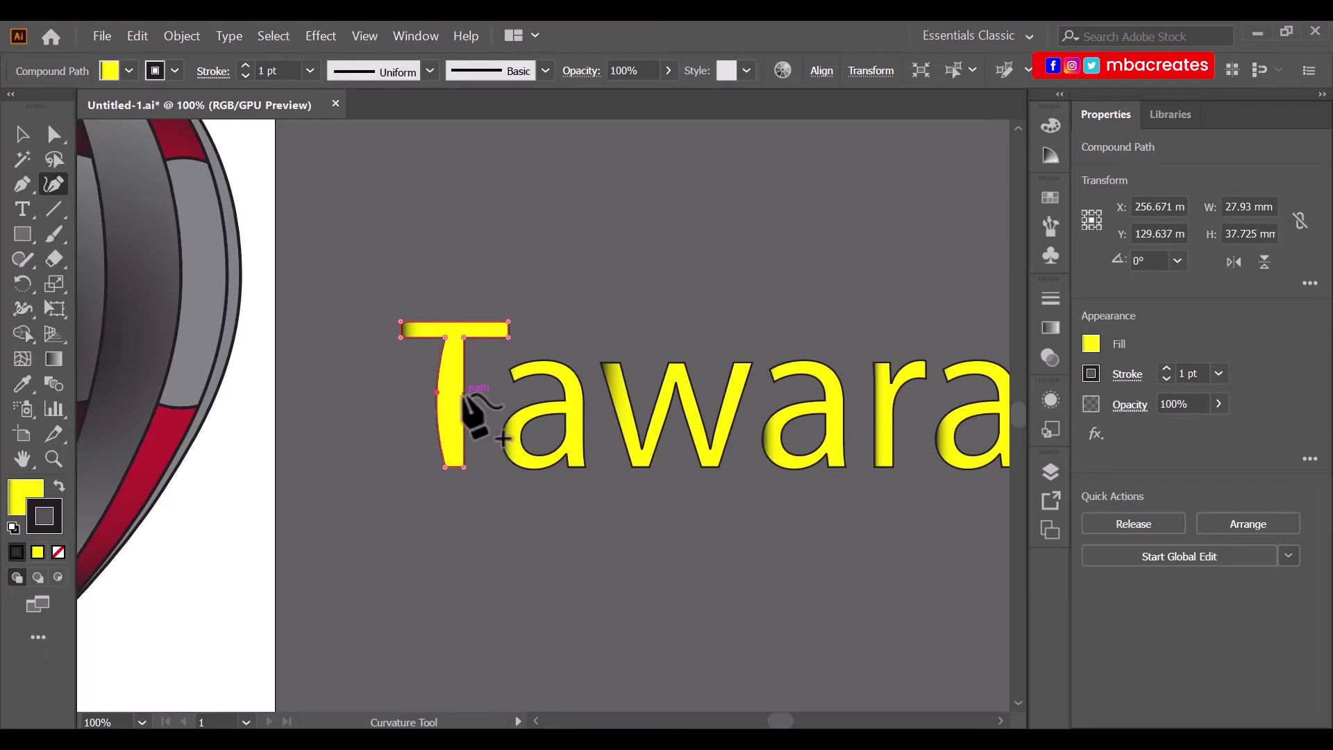
pyautogui.moveTo(463, 392); pyautogui.dragTo(458, 392)
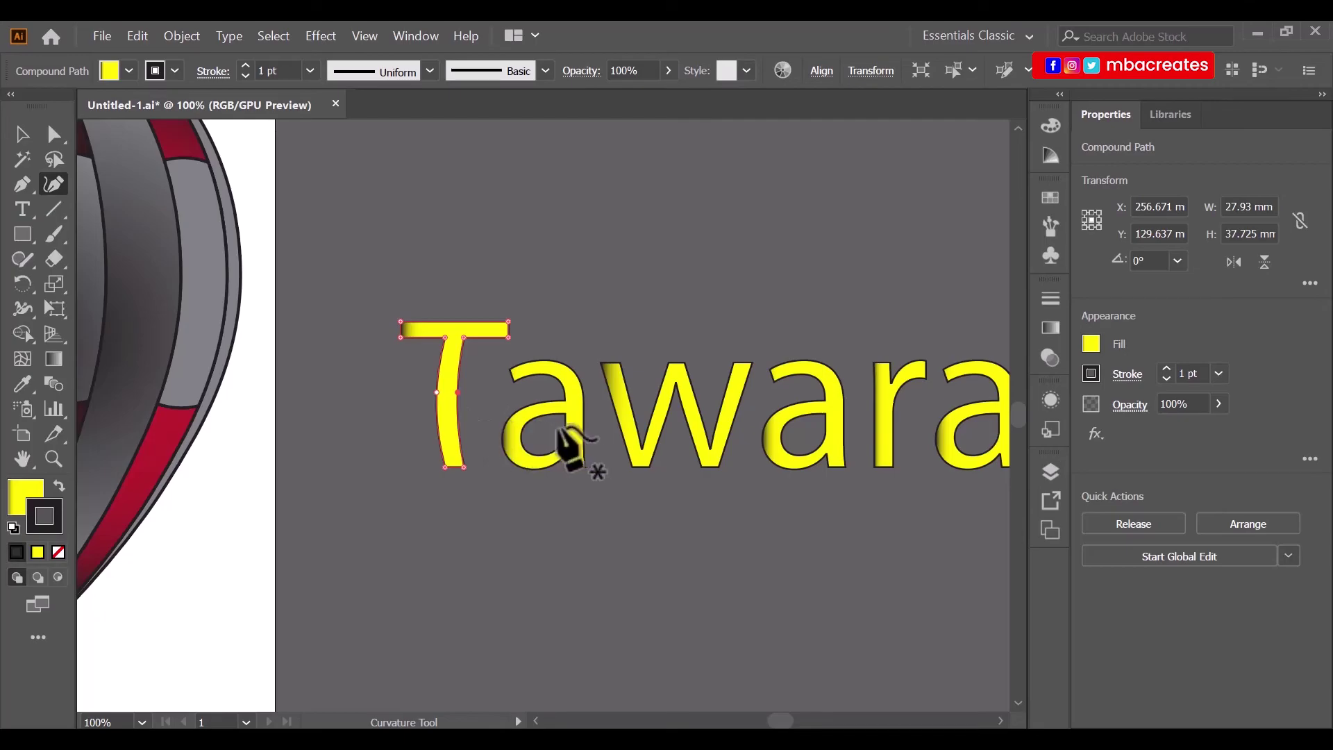
# Adjust the upper curve of the first "a" and bend the right stroke of the "w" with the Curvature tool.
pyautogui.hscroll(2, 446, 414)
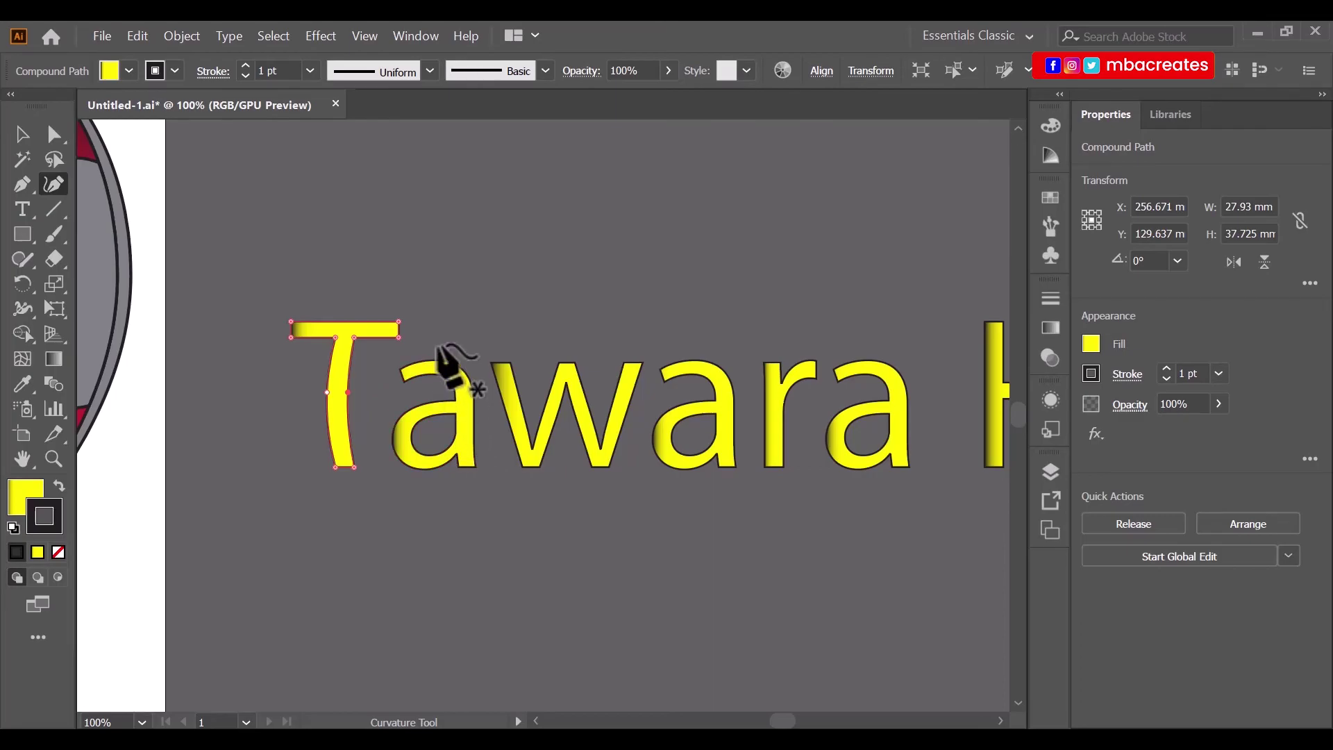
pyautogui.click(445, 367)
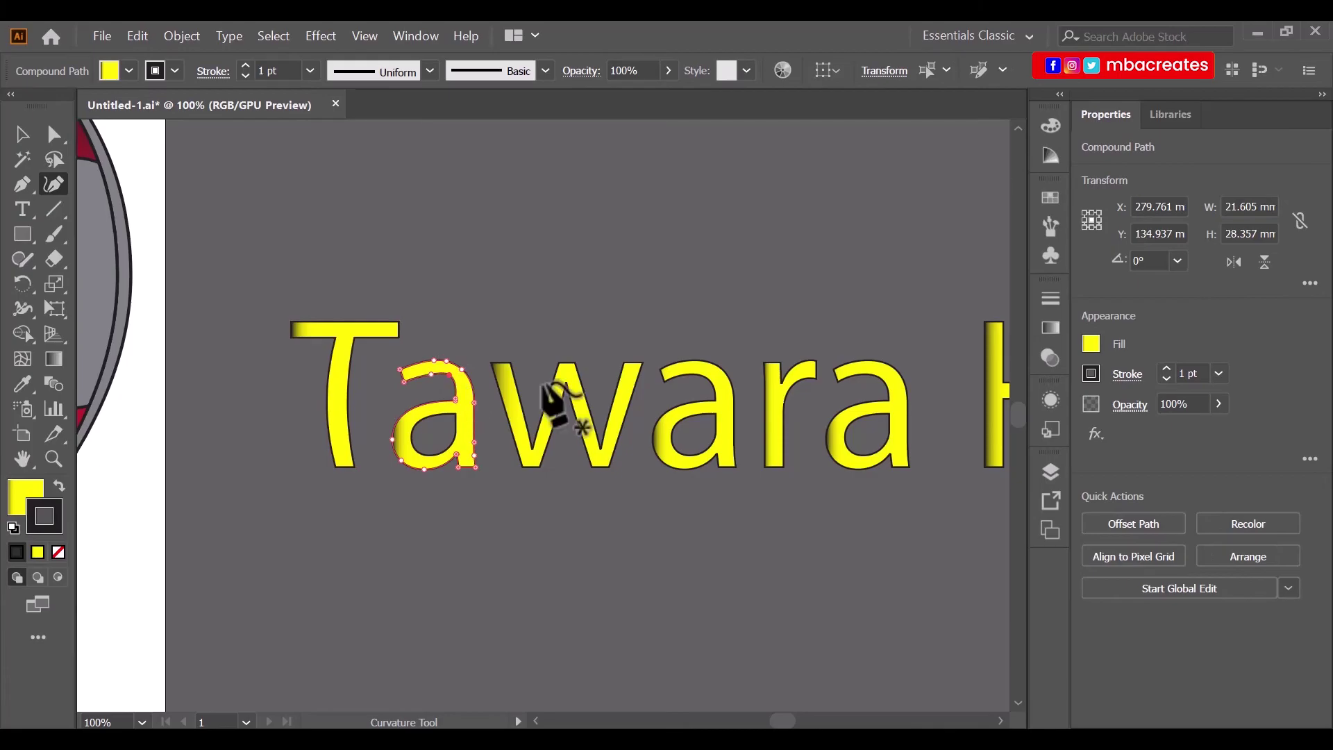
pyautogui.click(617, 409)
pyautogui.click(615, 416)
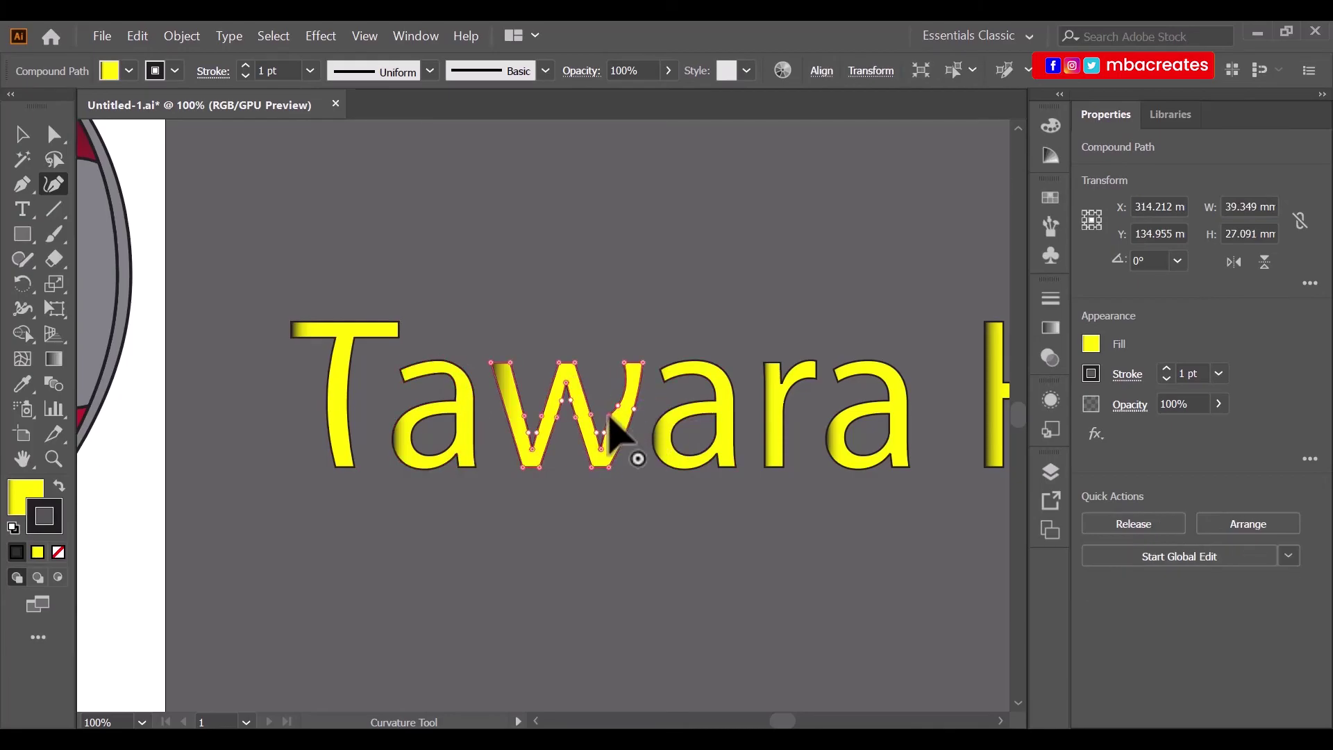
# Curve the left stem of the "H" outward to the left with the Curvature tool and deselect the letters.
pyautogui.moveTo(786, 723); pyautogui.dragTo(805, 722)
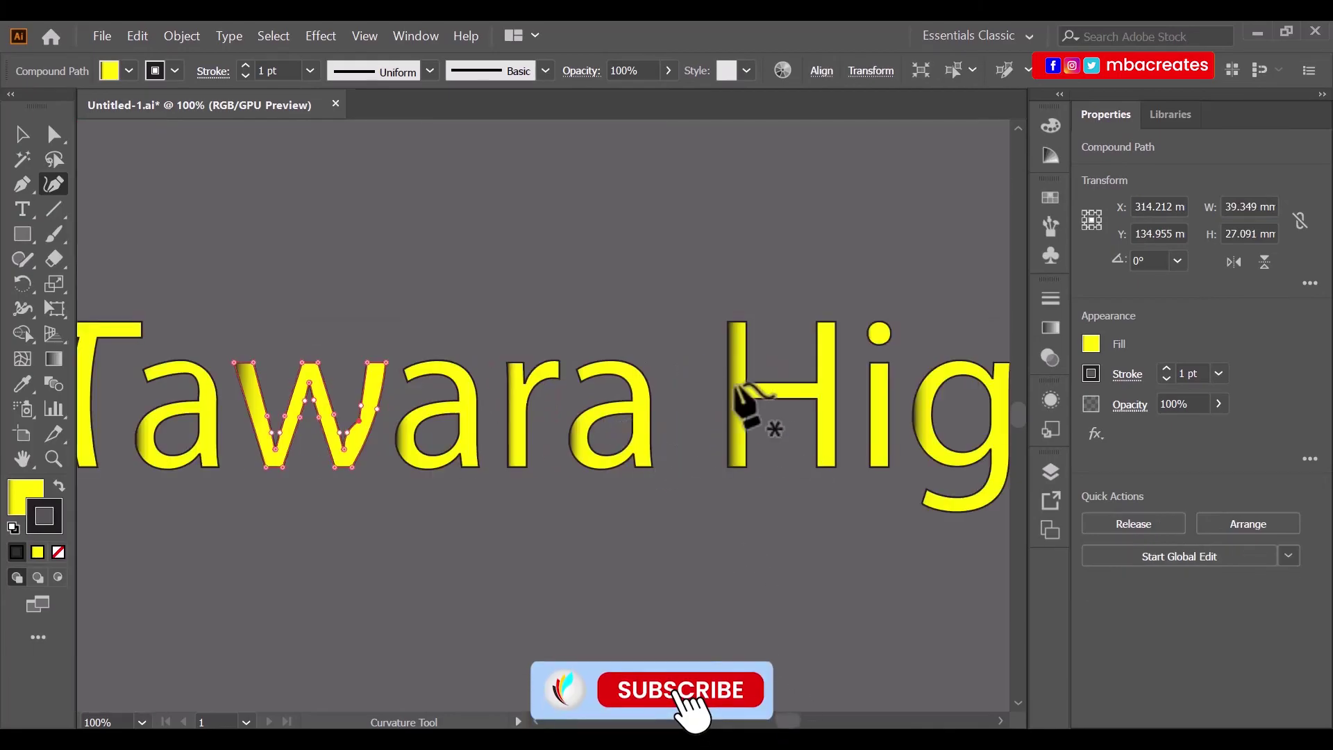
pyautogui.click(750, 389)
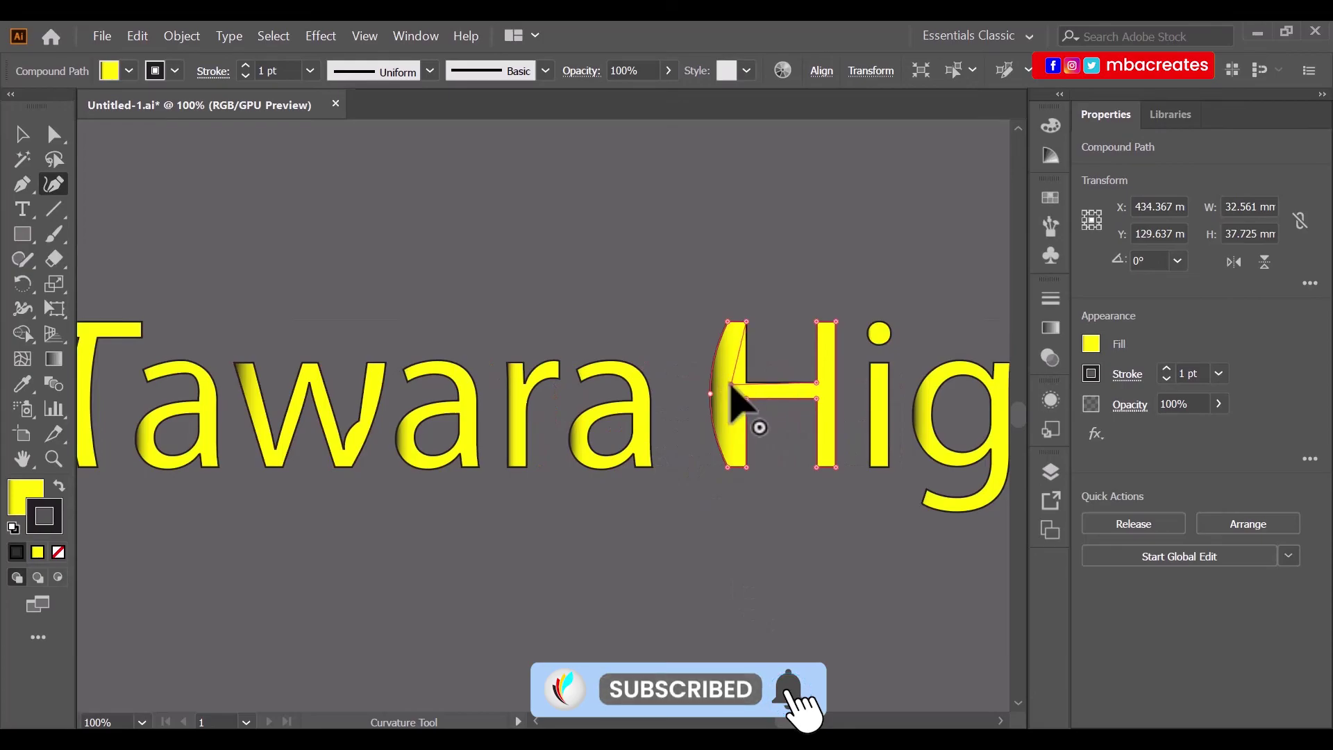
pyautogui.moveTo(788, 723); pyautogui.dragTo(809, 722)
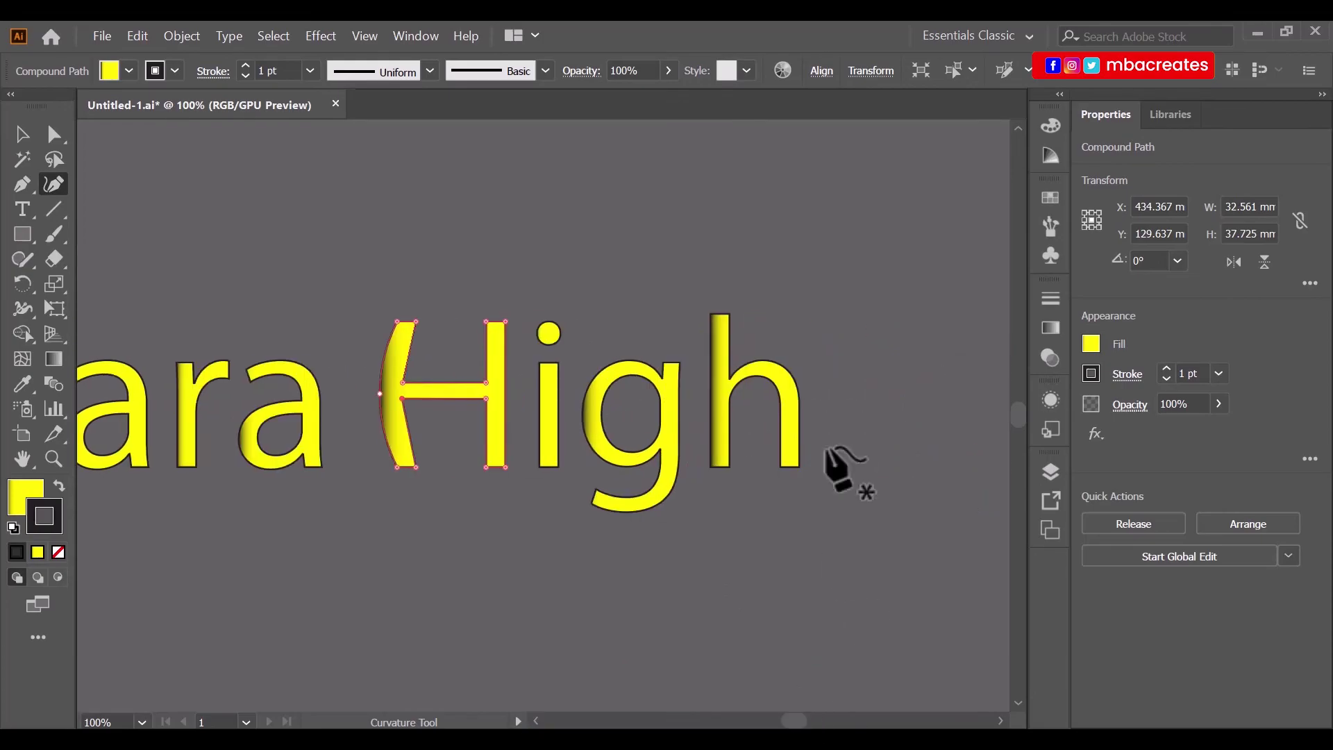
pyautogui.hscroll(-5, 798, 464)
pyautogui.click(827, 418)
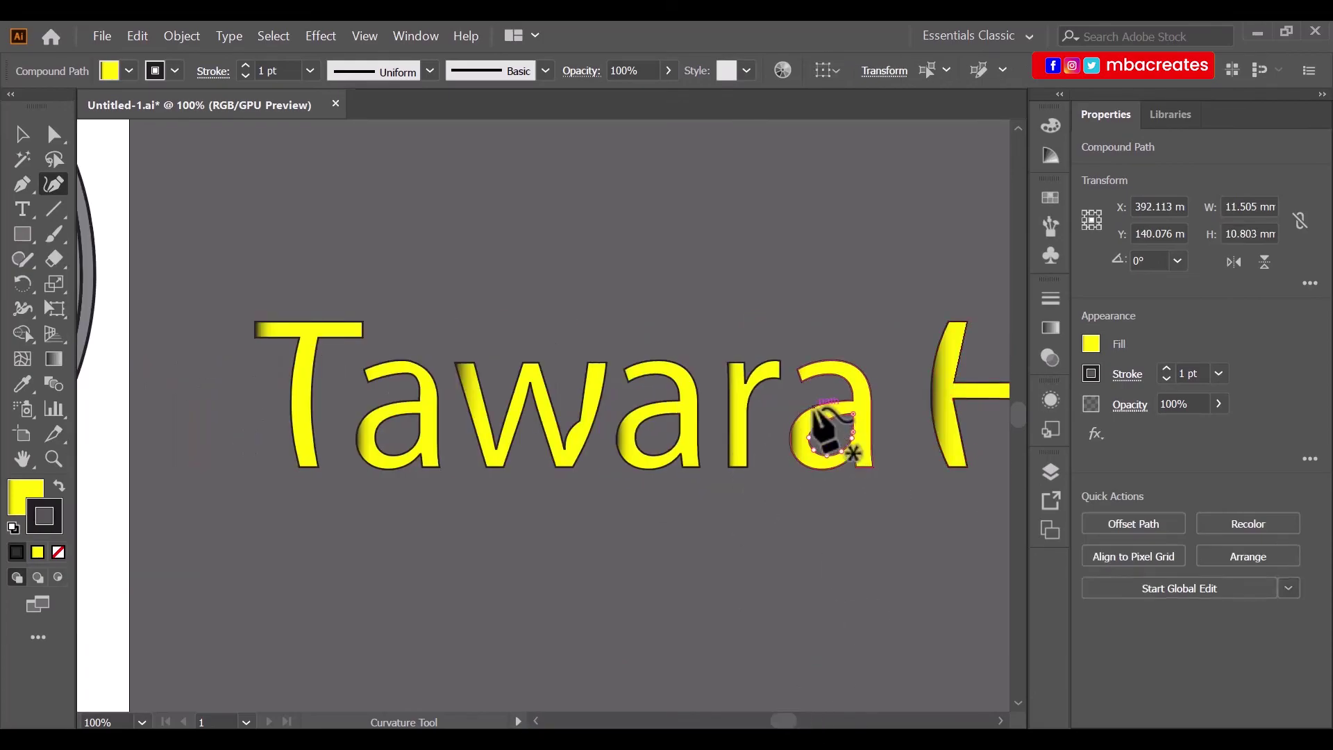
pyautogui.hscroll(3, 799, 715)
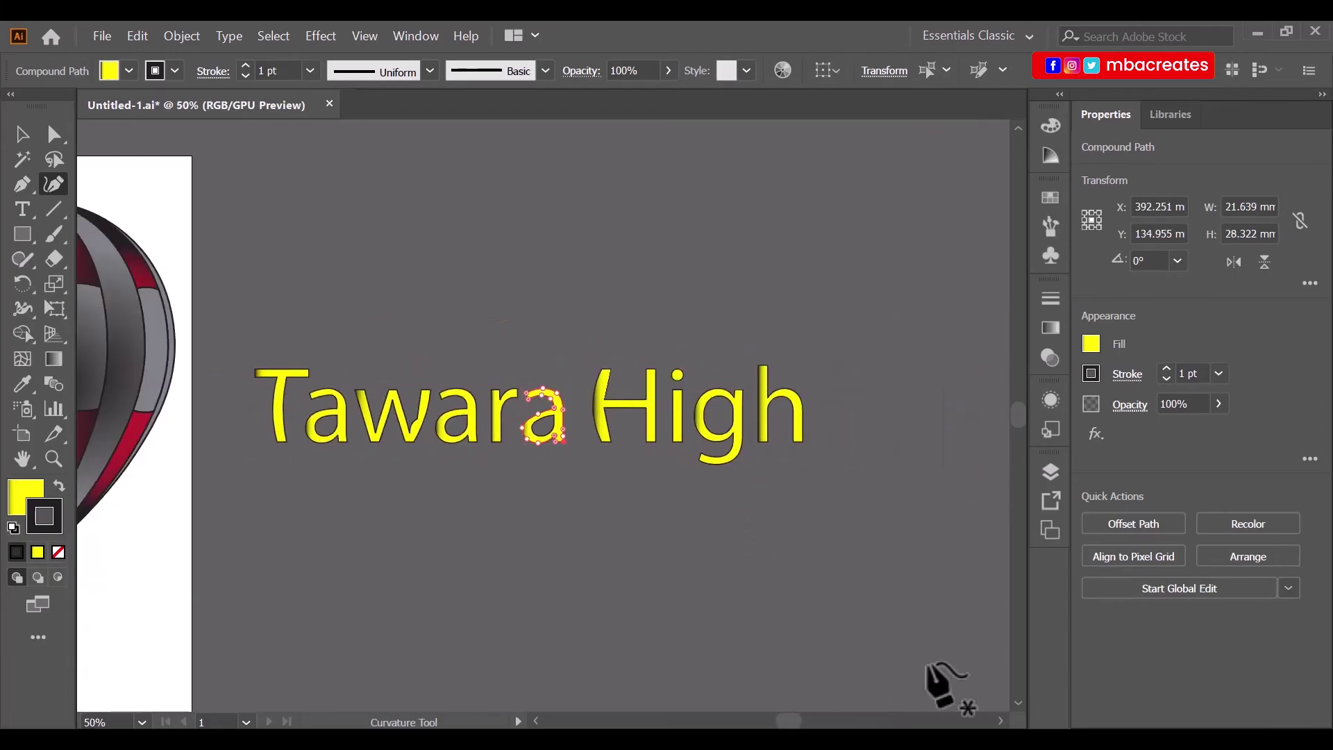
pyautogui.click(715, 531)
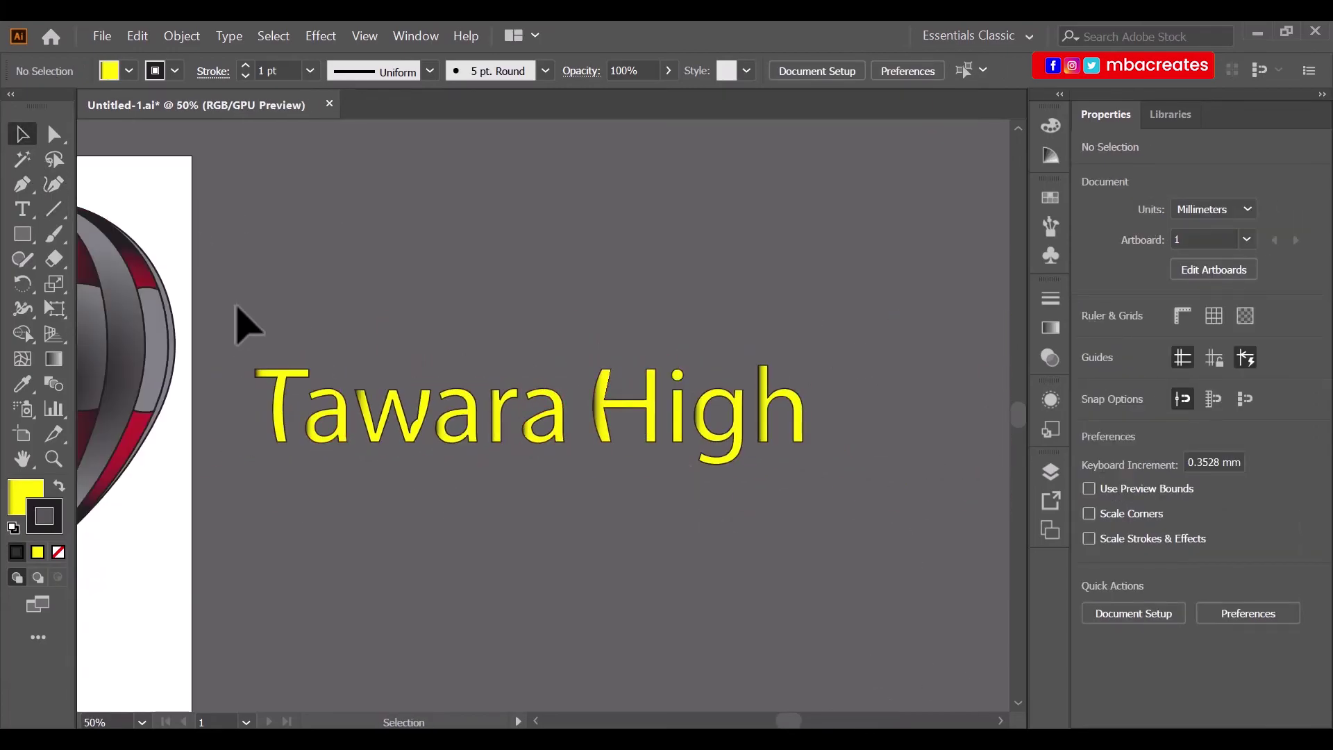
pyautogui.moveTo(236, 330); pyautogui.dragTo(851, 517)
pyautogui.rightClick(737, 449)
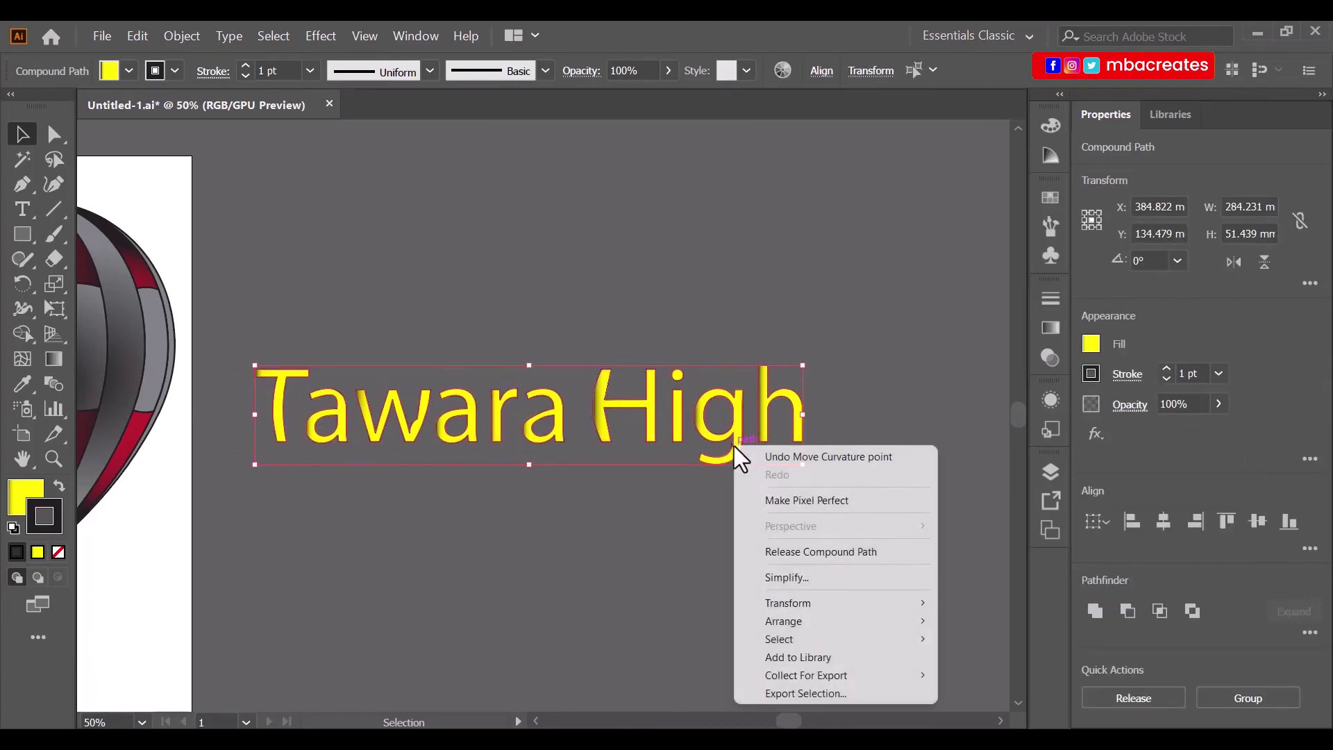
pyautogui.click(738, 434)
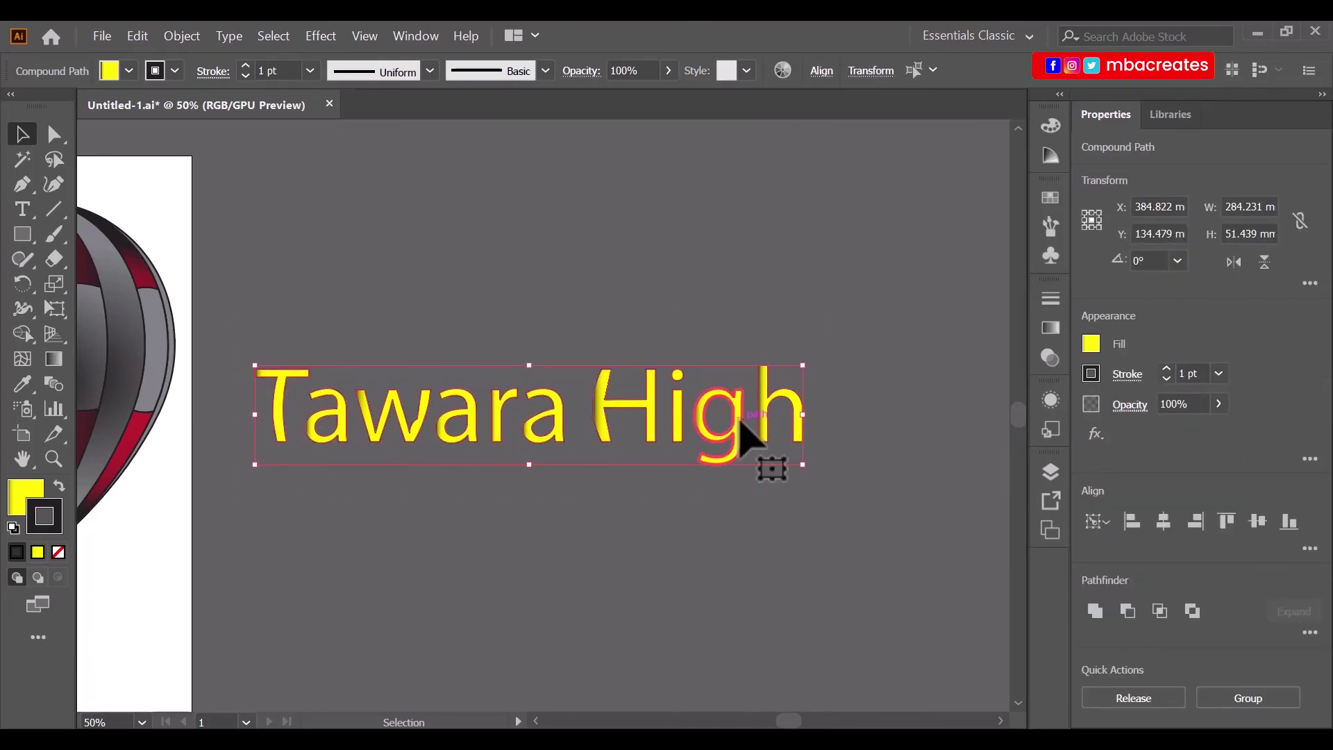
pyautogui.click(753, 455)
pyautogui.click(736, 441)
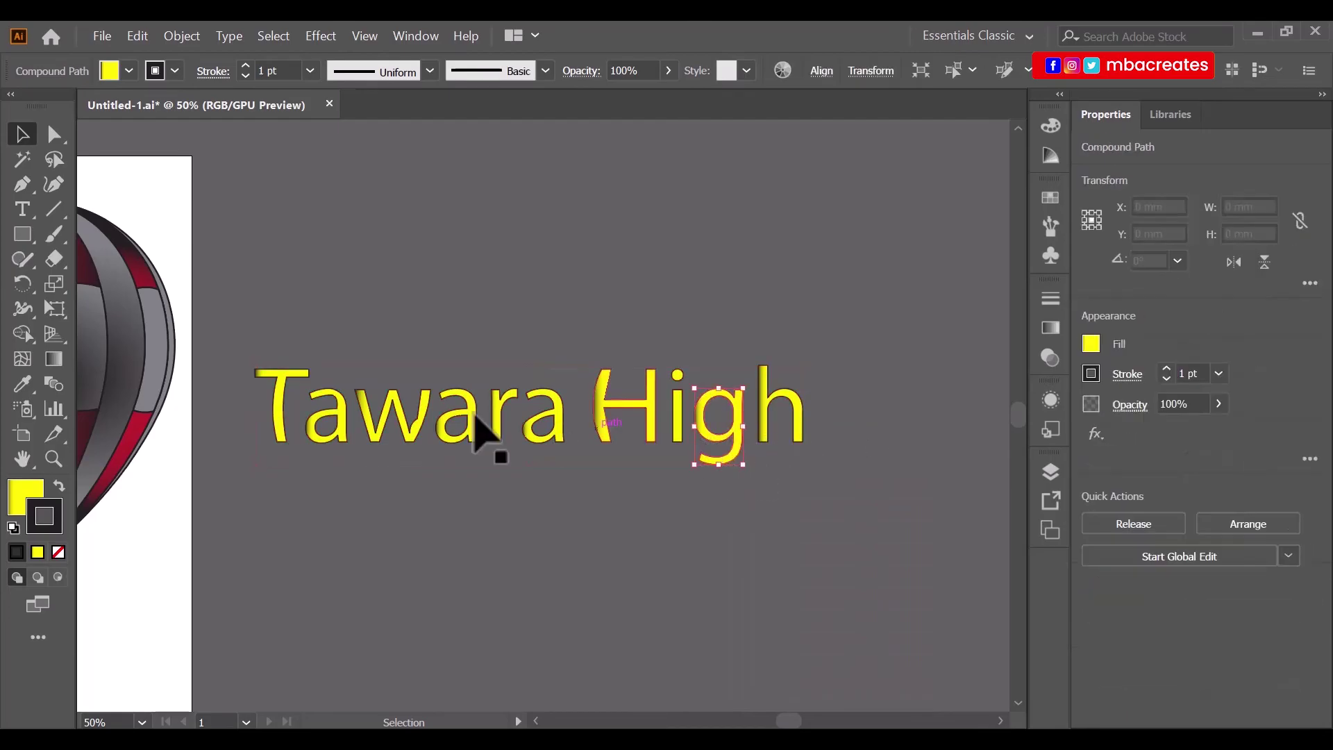
# Select all the letters, scale the lettering to about 198 by 36 mm and move it onto the balloon.
pyautogui.hotkey('ctrl', 'a')
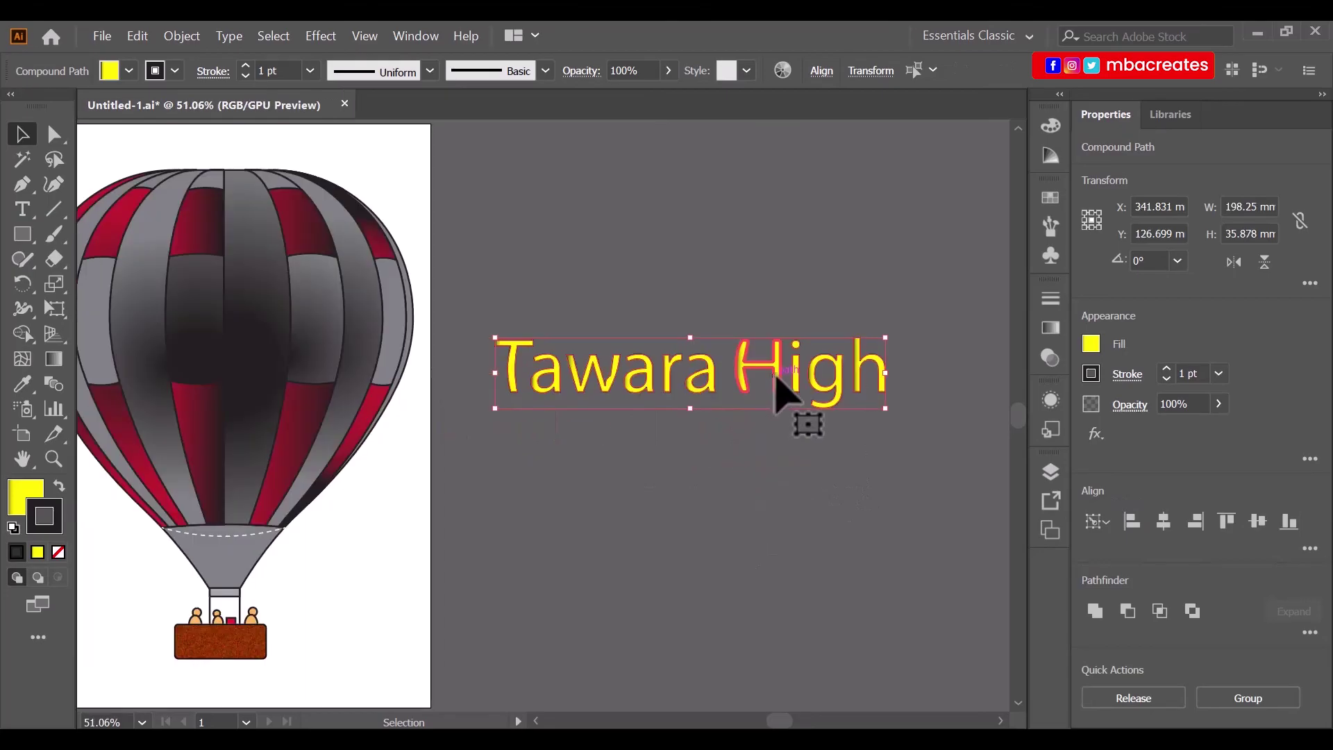
pyautogui.moveTo(775, 377); pyautogui.dragTo(312, 331)
pyautogui.scroll(-2, 682, 443)
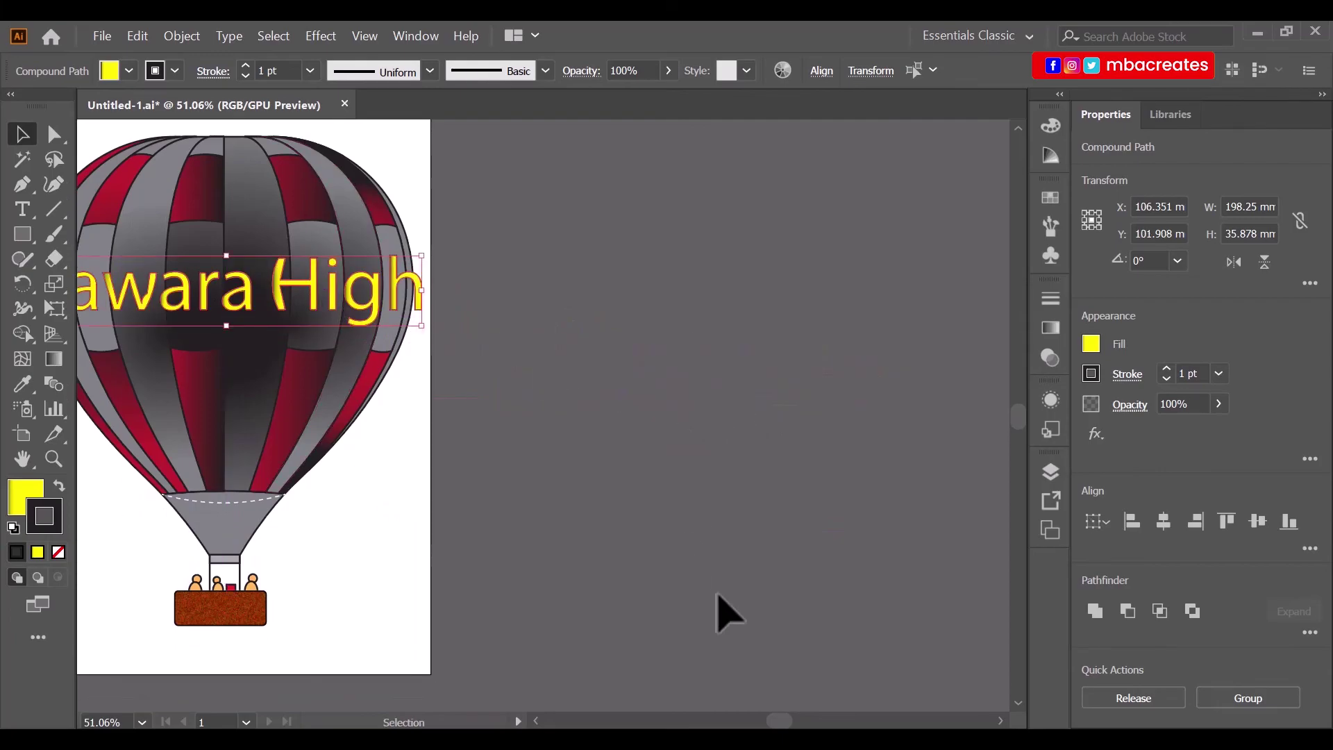
pyautogui.hscroll(-5, 534, 722)
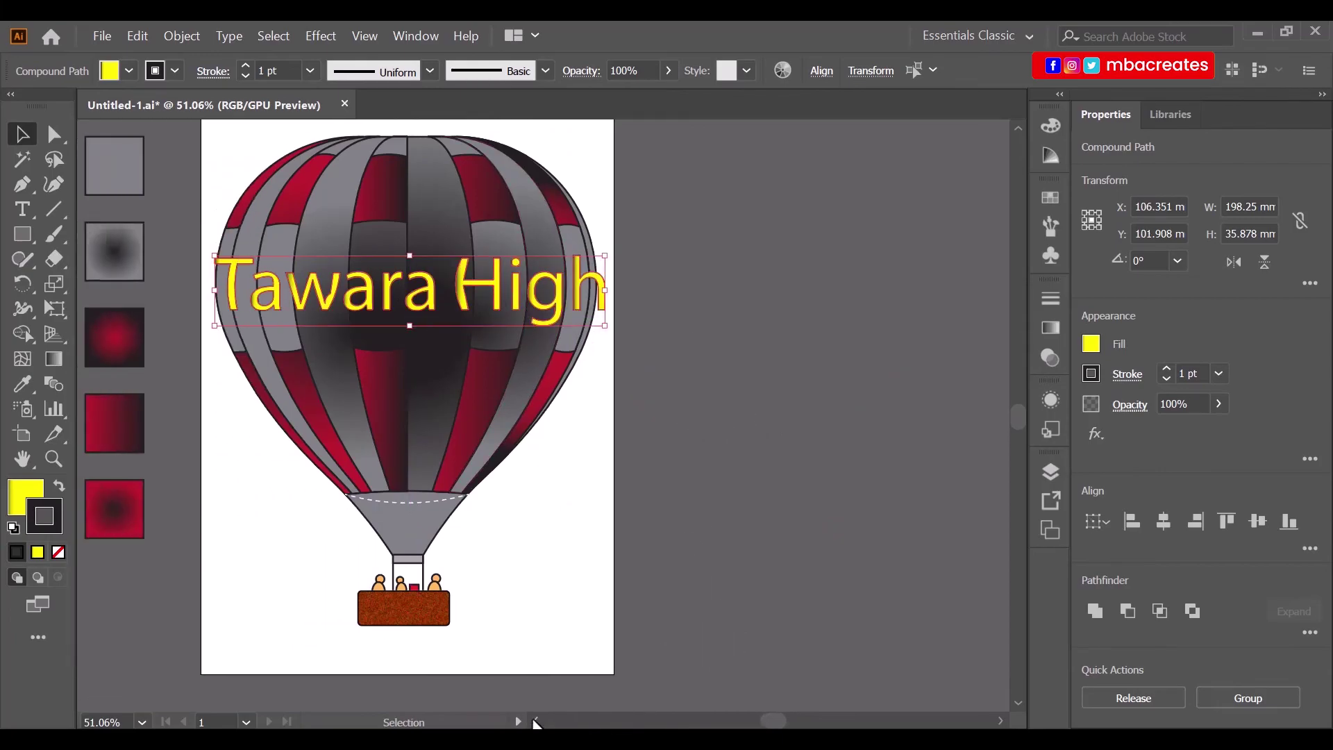
# Shrink the lettering to about 154 by 28 mm, centre it across the balloon's middle and deselect it.
pyautogui.moveTo(602, 268); pyautogui.dragTo(543, 268)
pyautogui.moveTo(445, 305); pyautogui.dragTo(474, 295)
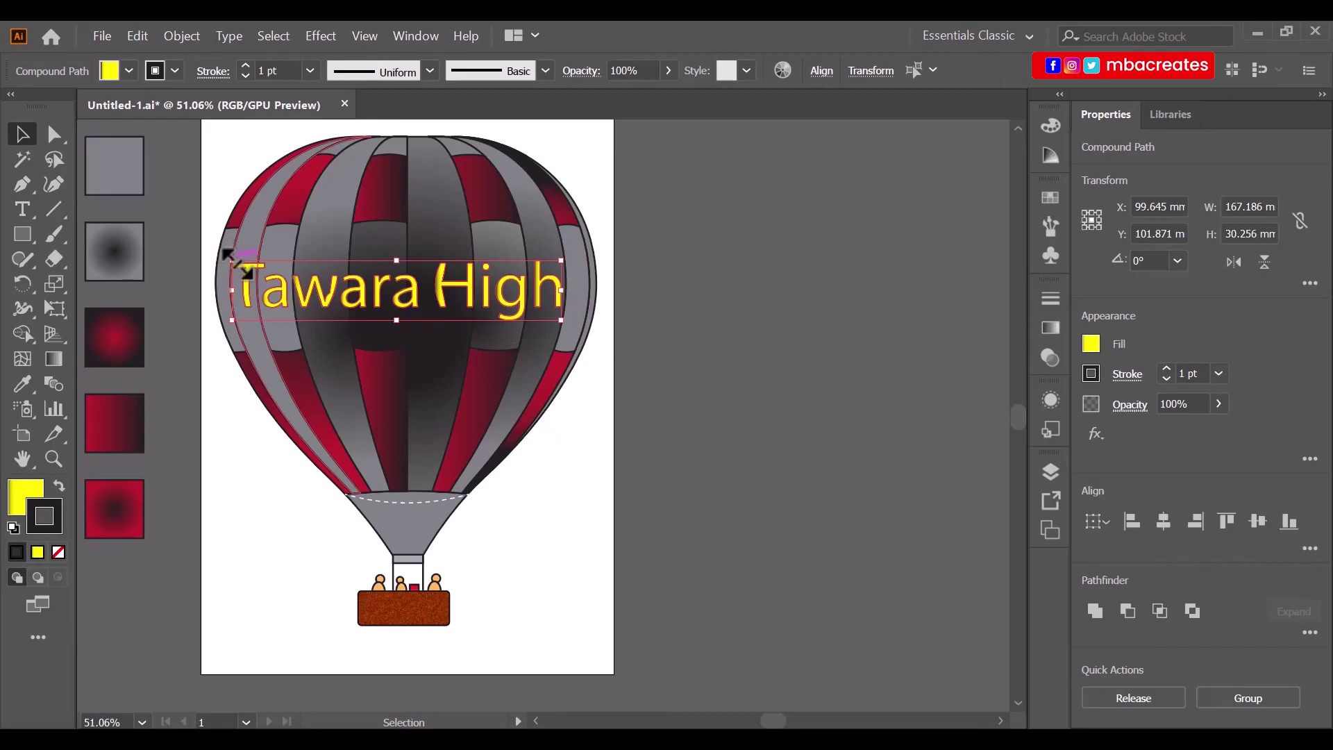
pyautogui.moveTo(231, 260); pyautogui.dragTo(263, 267)
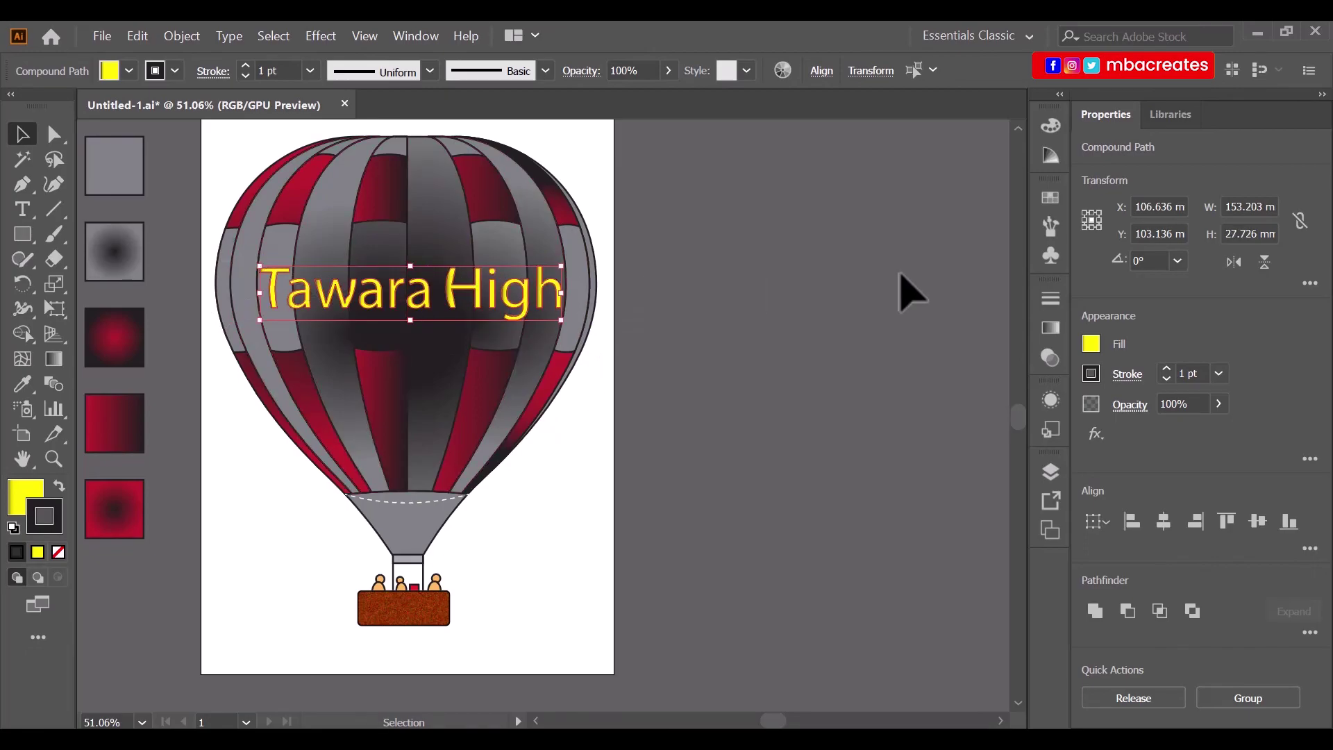
pyautogui.moveTo(571, 329); pyautogui.dragTo(571, 326)
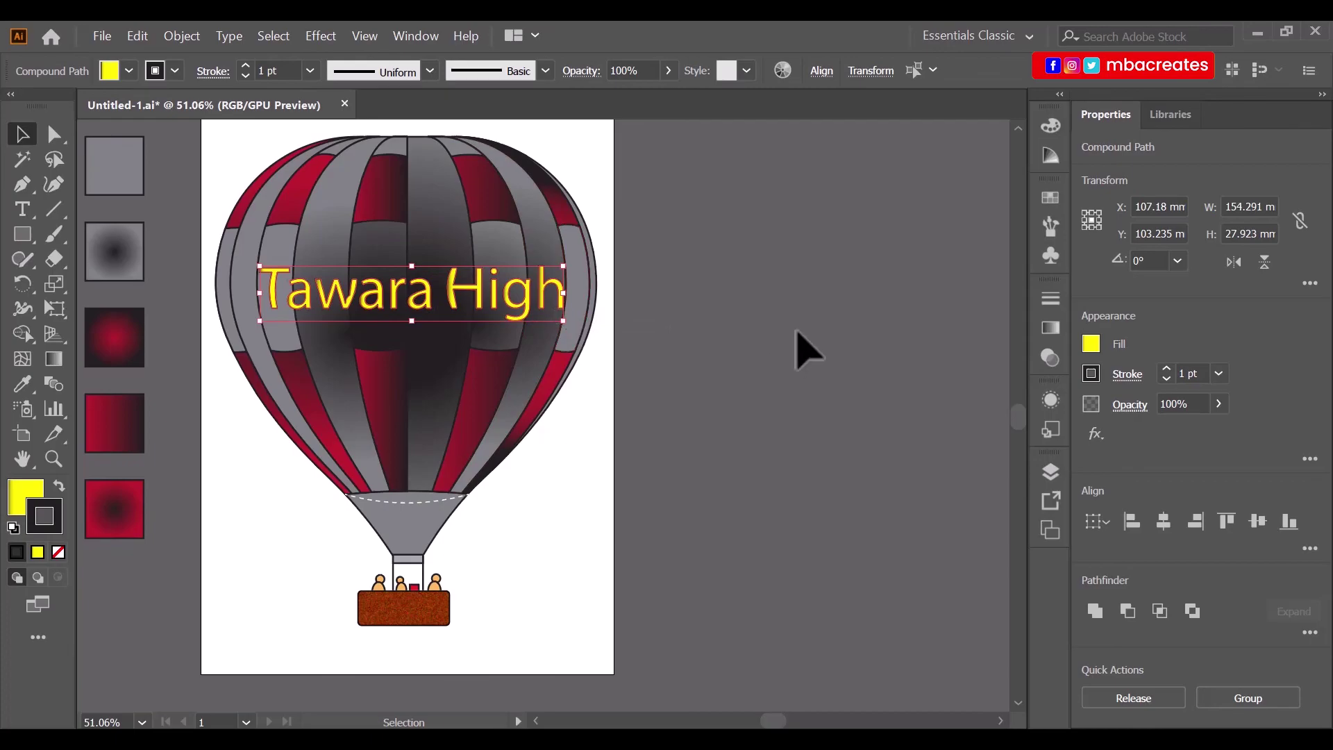
pyautogui.click(909, 343)
# Delete the five gradient sample squares beside the artboard.
pyautogui.hscroll(-3, 909, 343)
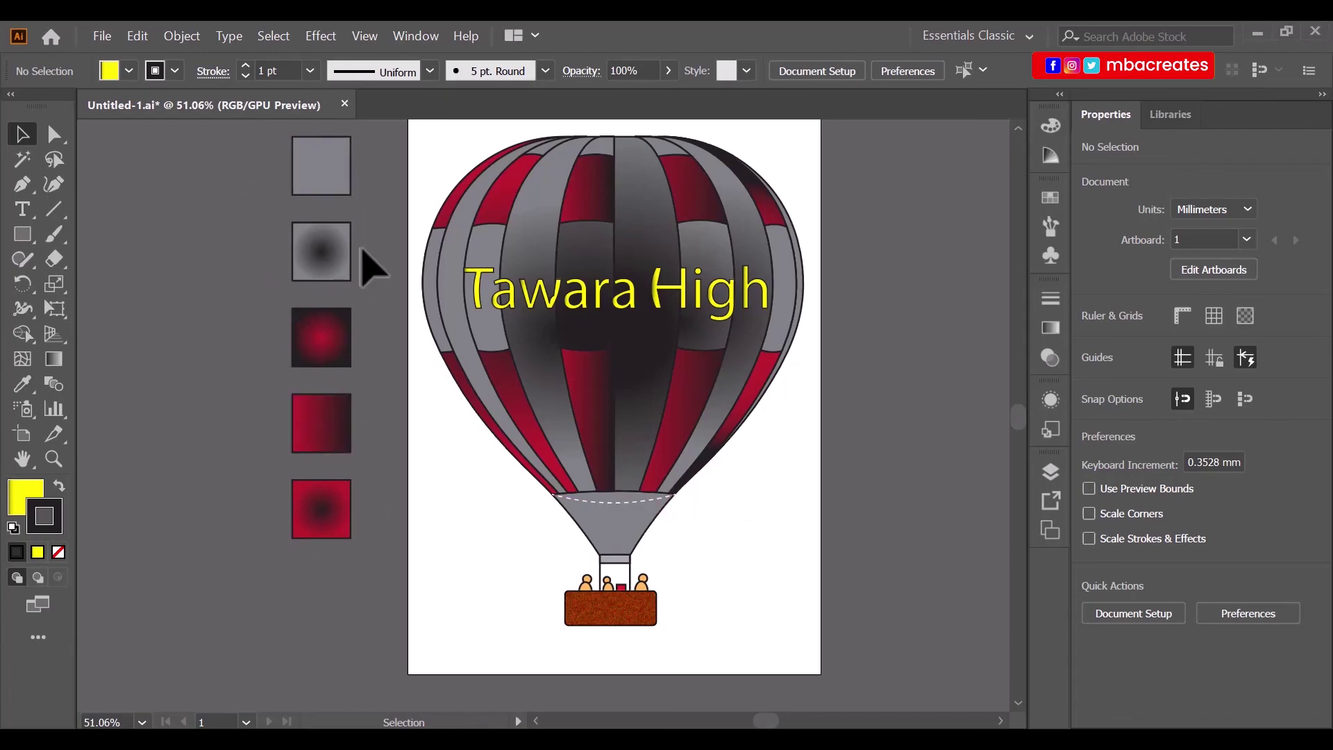
pyautogui.moveTo(382, 167); pyautogui.dragTo(354, 558)
pyautogui.press('Delete')
pyautogui.press('Delete')
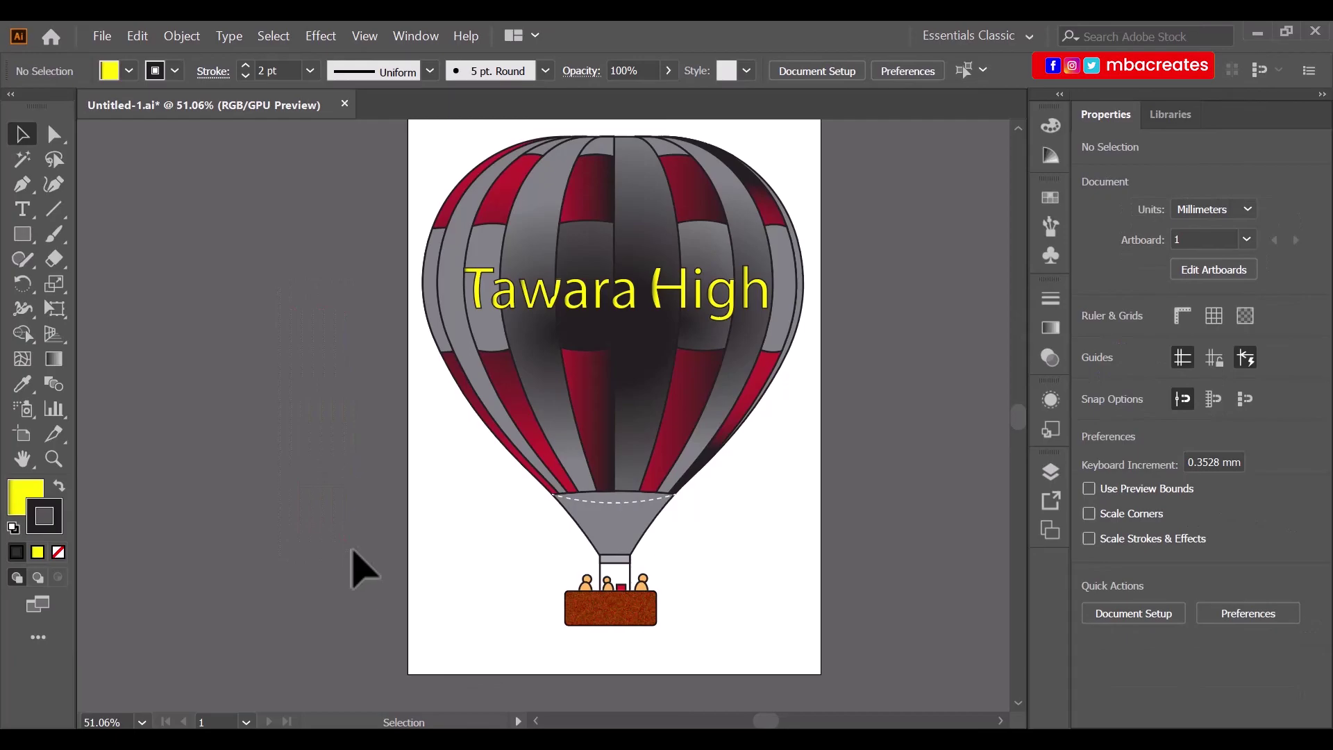
# Start saving the document under a new name, changing the suggested balloon file name to Balloon2_ZZ99_9999.
pyautogui.click(106, 37)
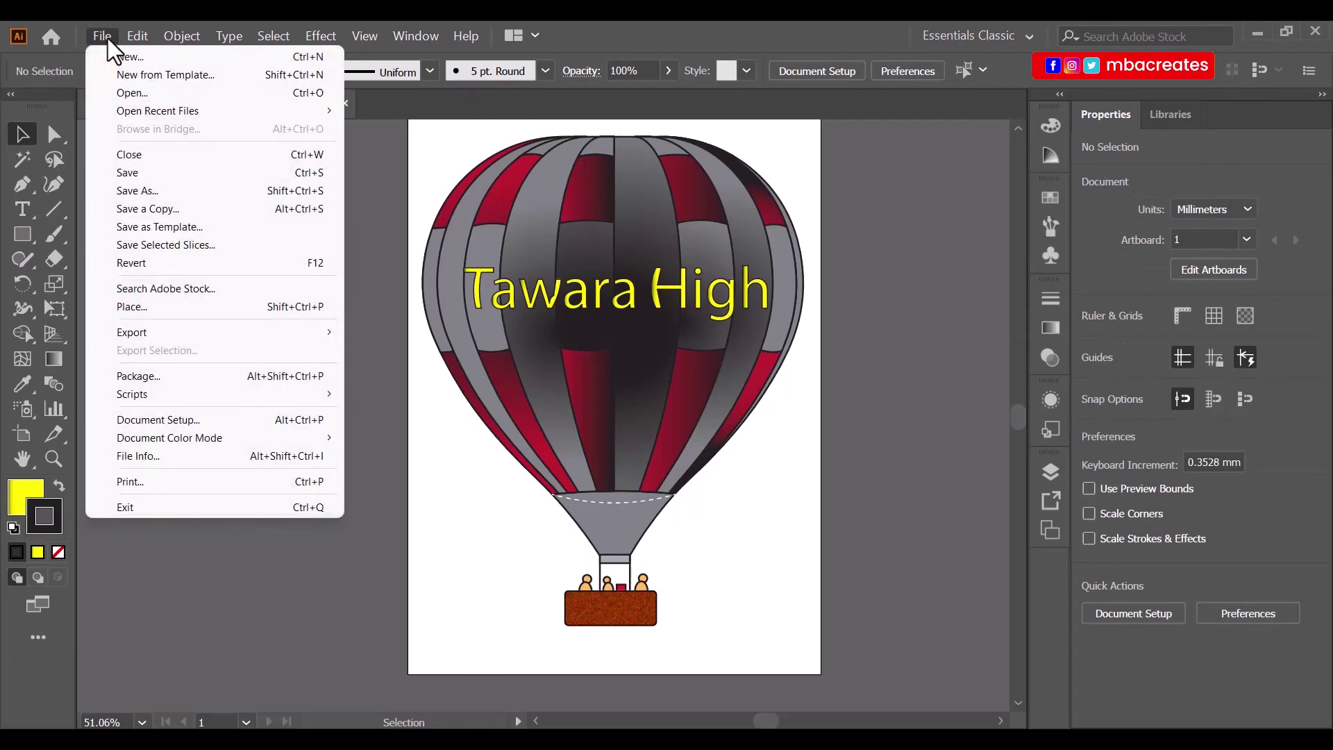
pyautogui.click(157, 193)
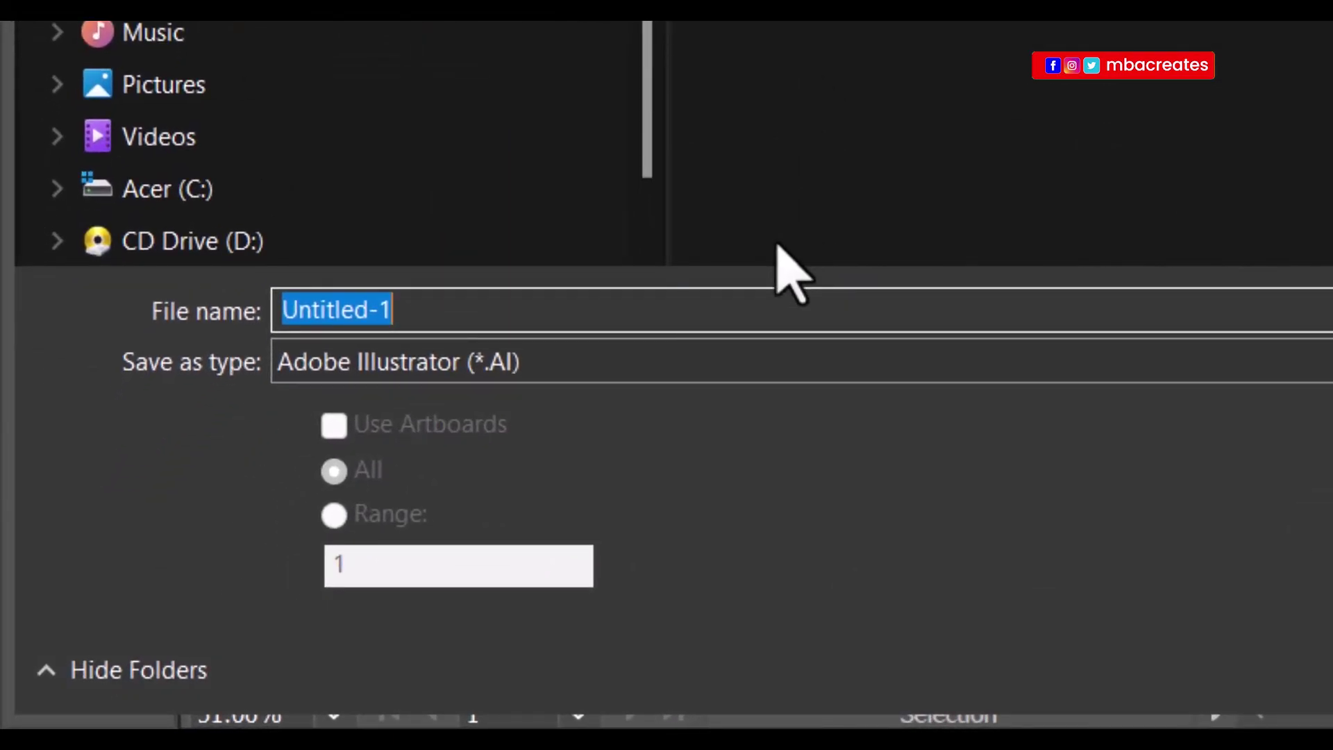
pyautogui.write('B')
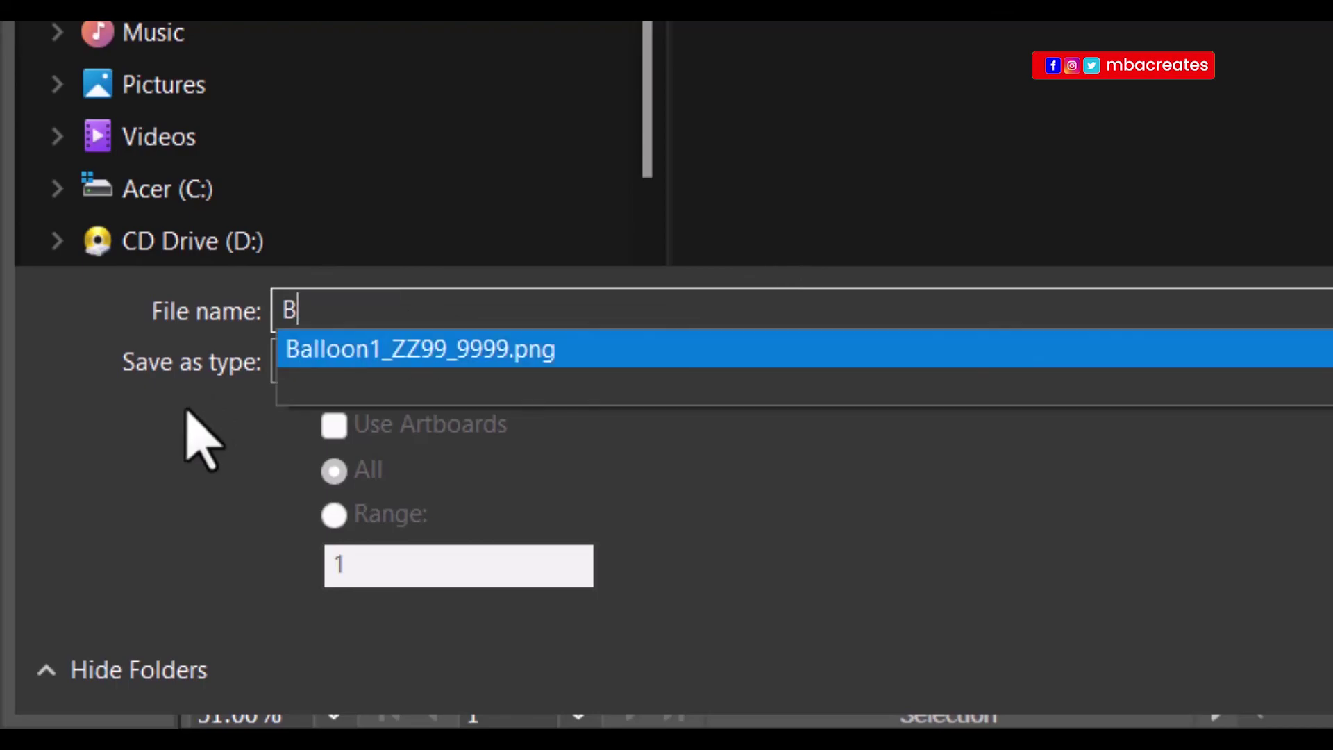
pyautogui.click(380, 351)
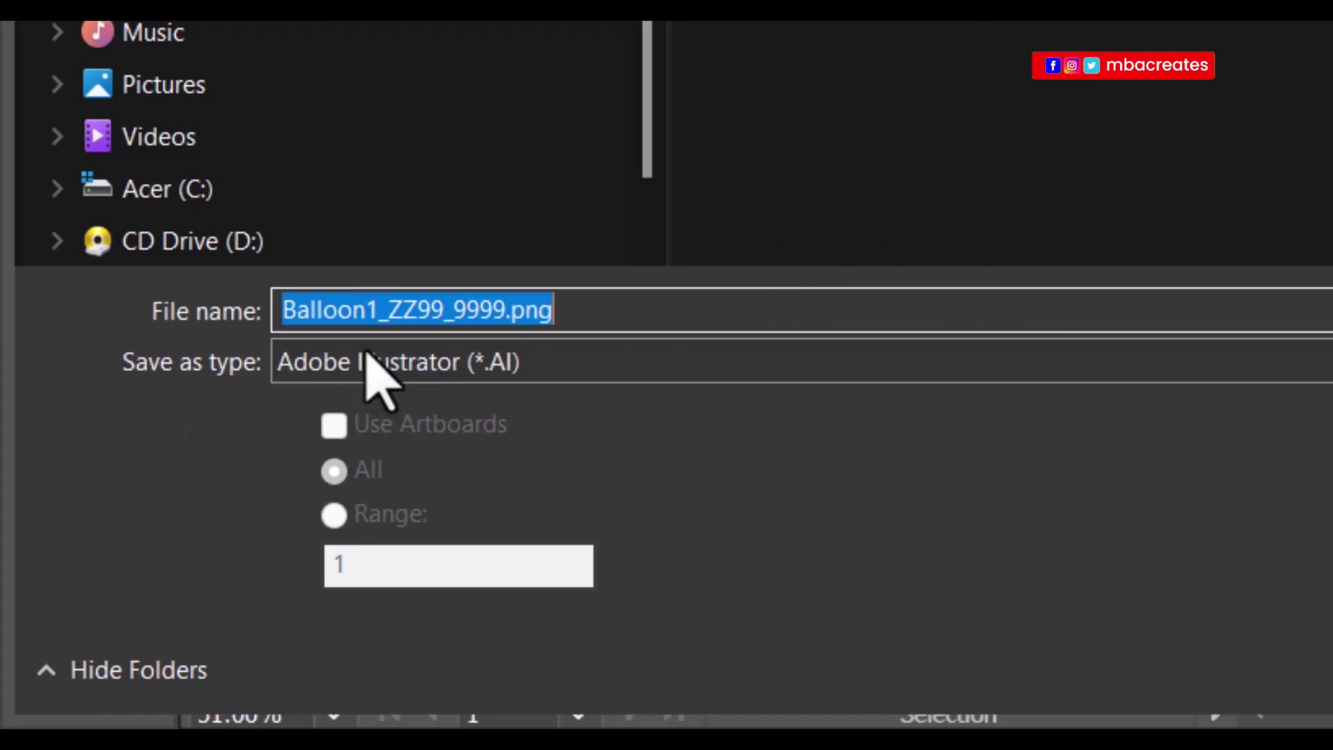
pyautogui.click(381, 310)
pyautogui.press('BackSpace')
pyautogui.write('2')
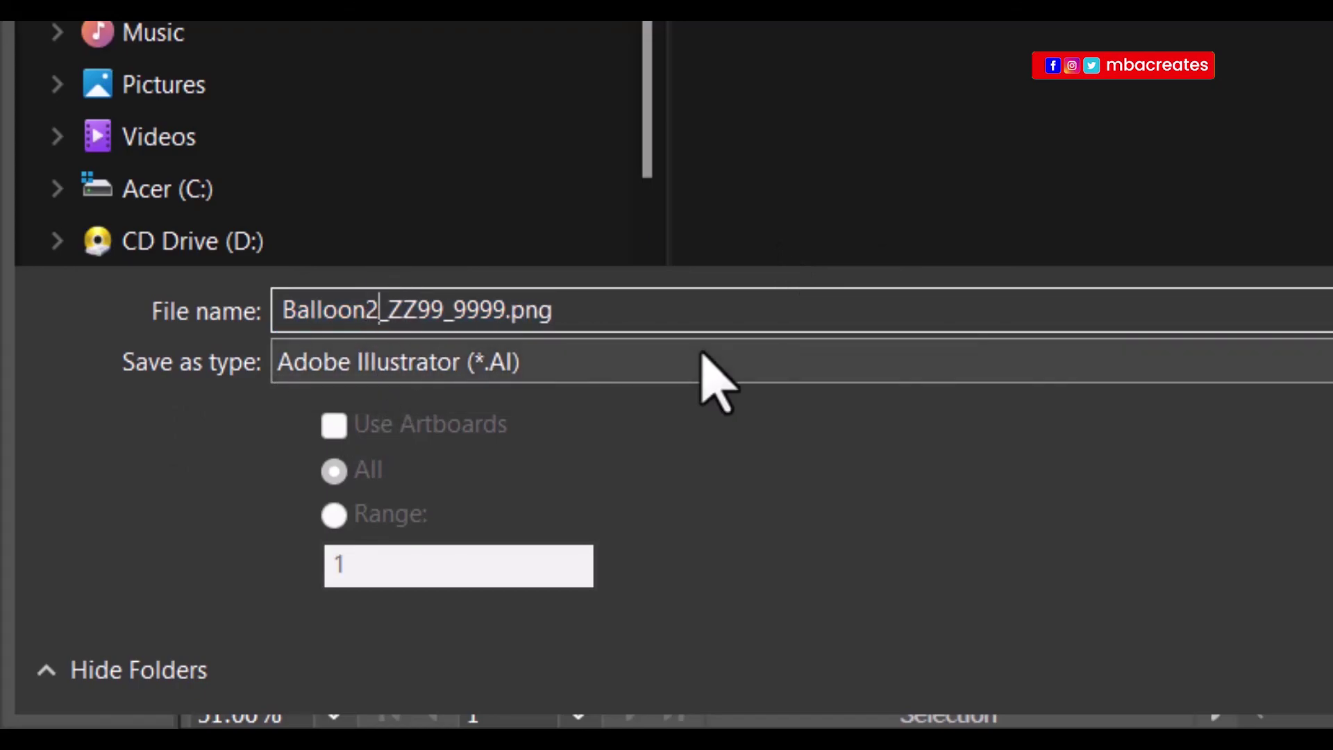
# Choose SVG (*.SVG) as the file type and save with the default SVG 1.1 options.
pyautogui.click(638, 364)
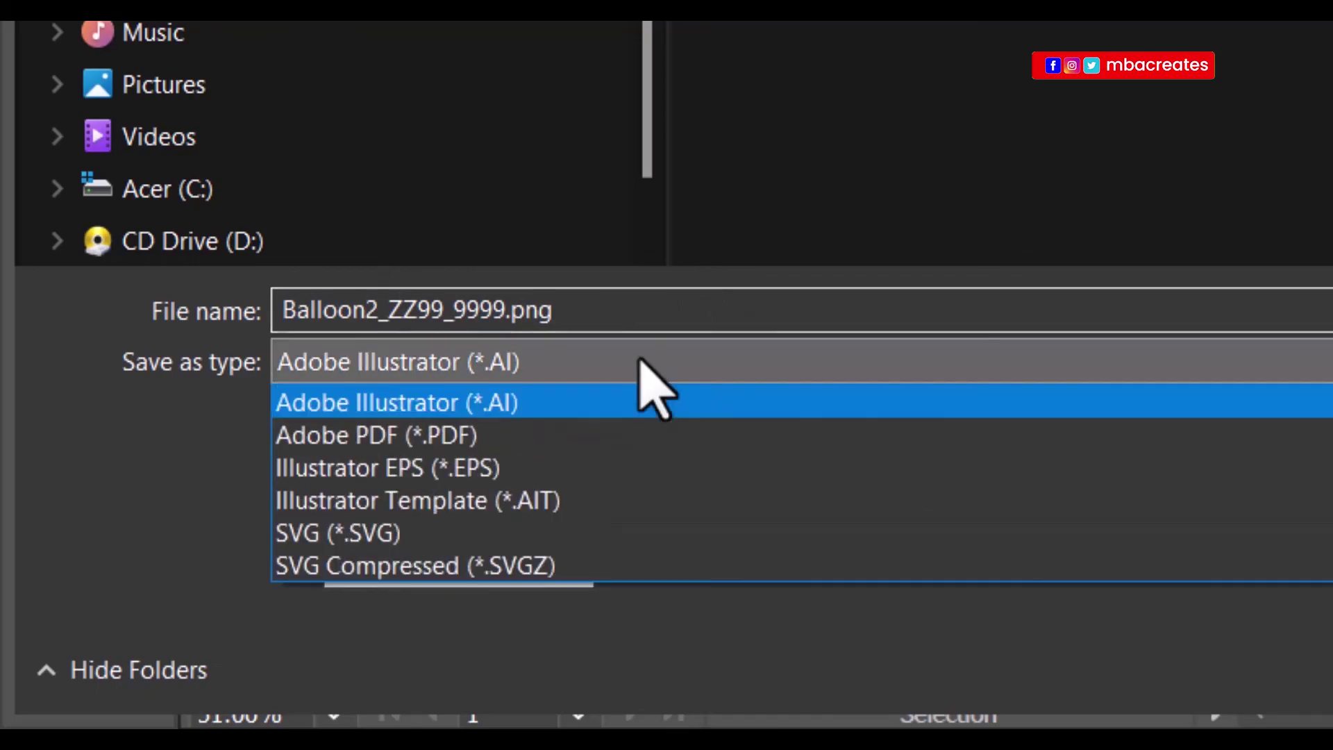
pyautogui.click(448, 532)
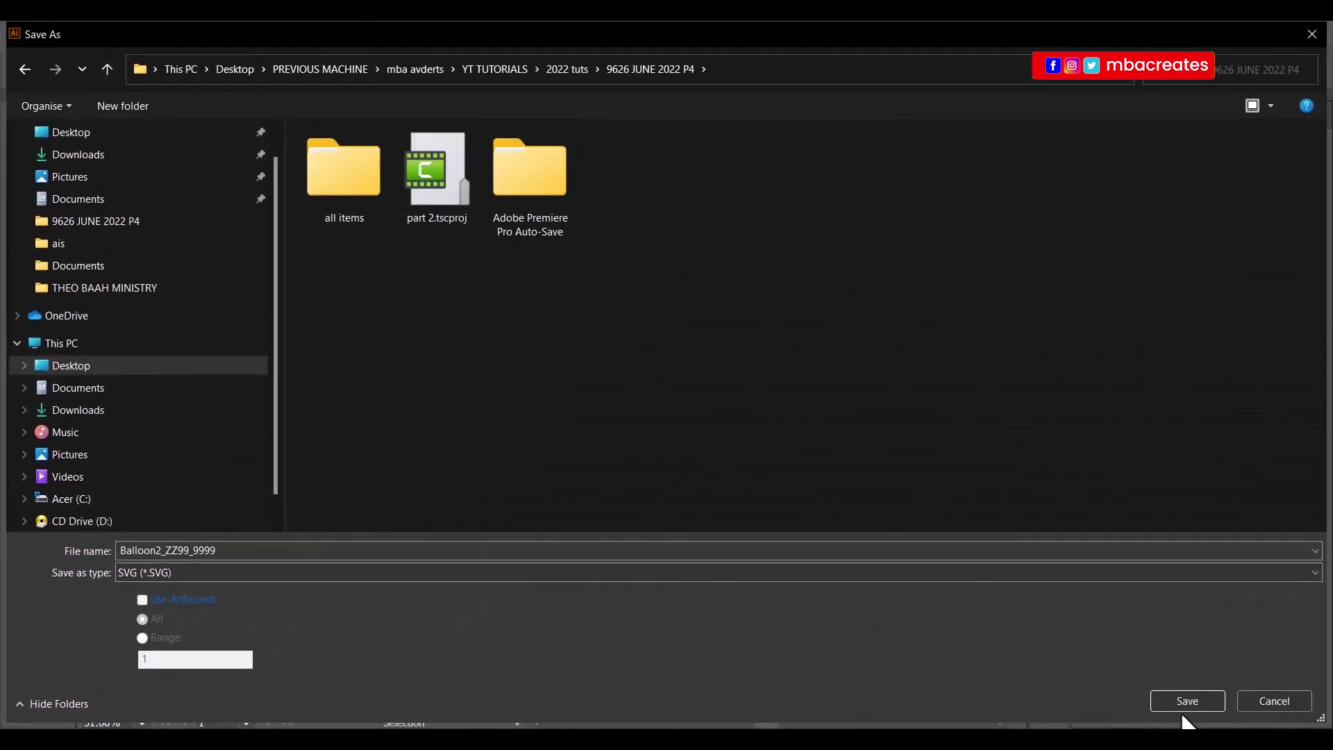
pyautogui.click(1186, 703)
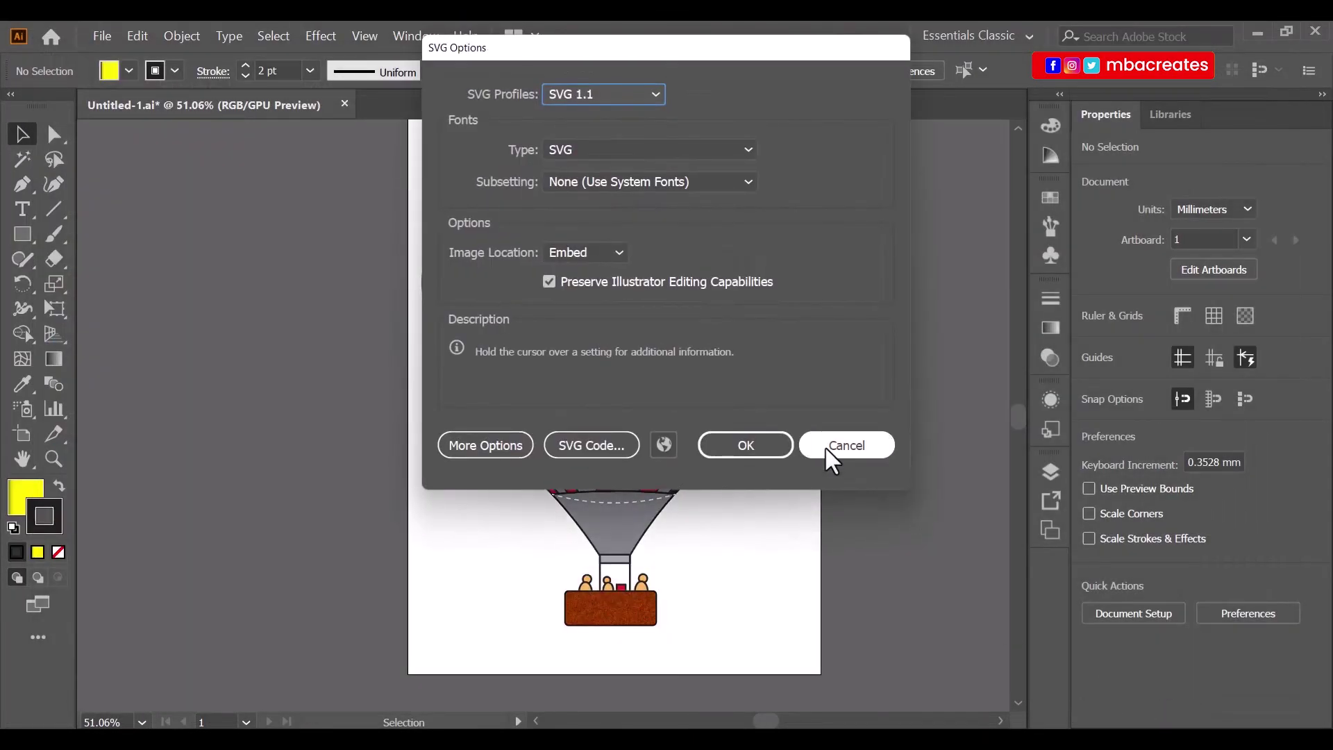
pyautogui.click(752, 448)
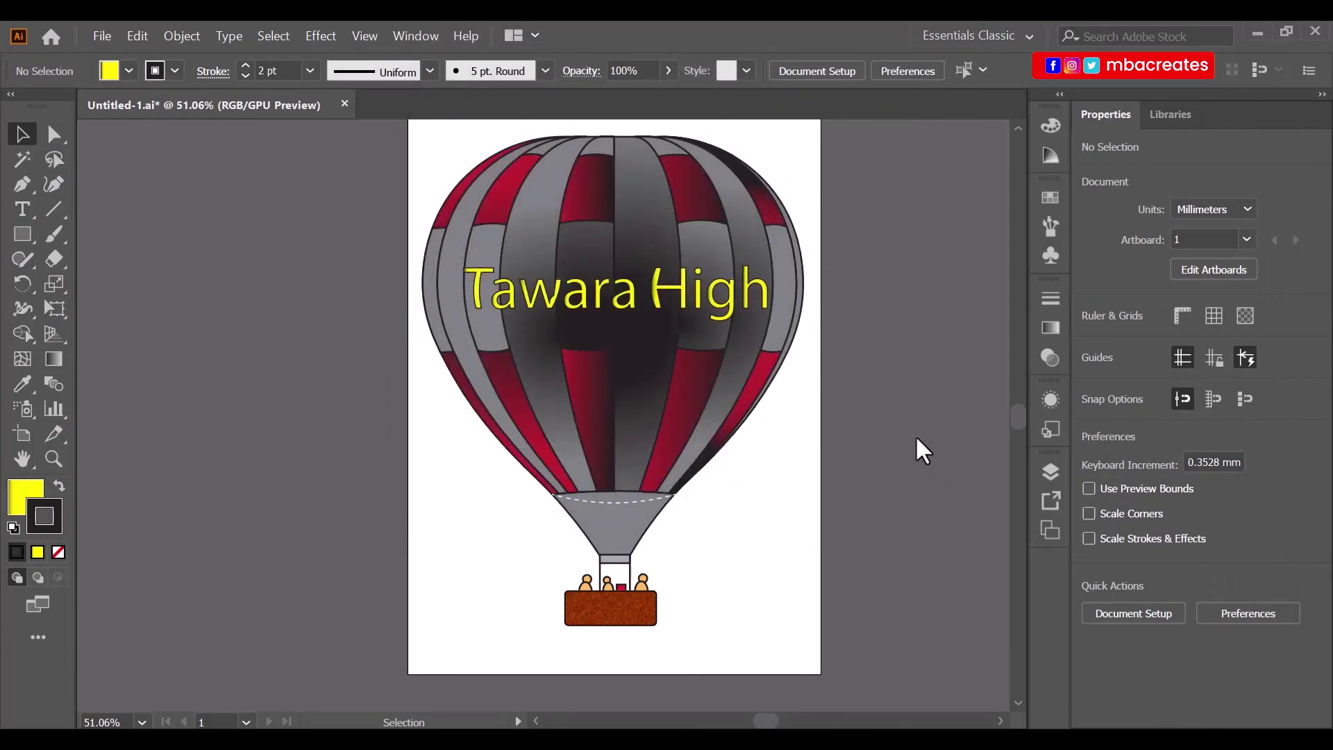